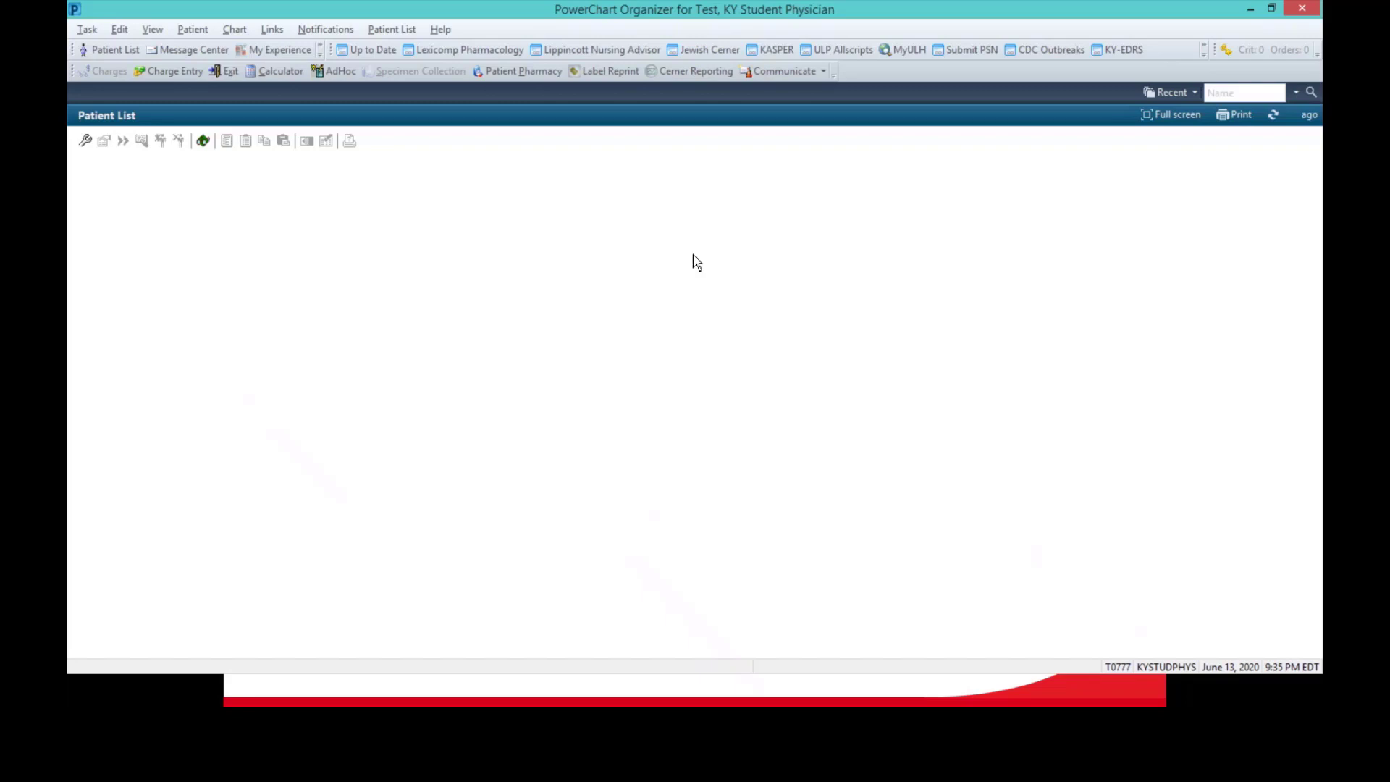
Start creating a new patient list of the Location type
click(85, 142)
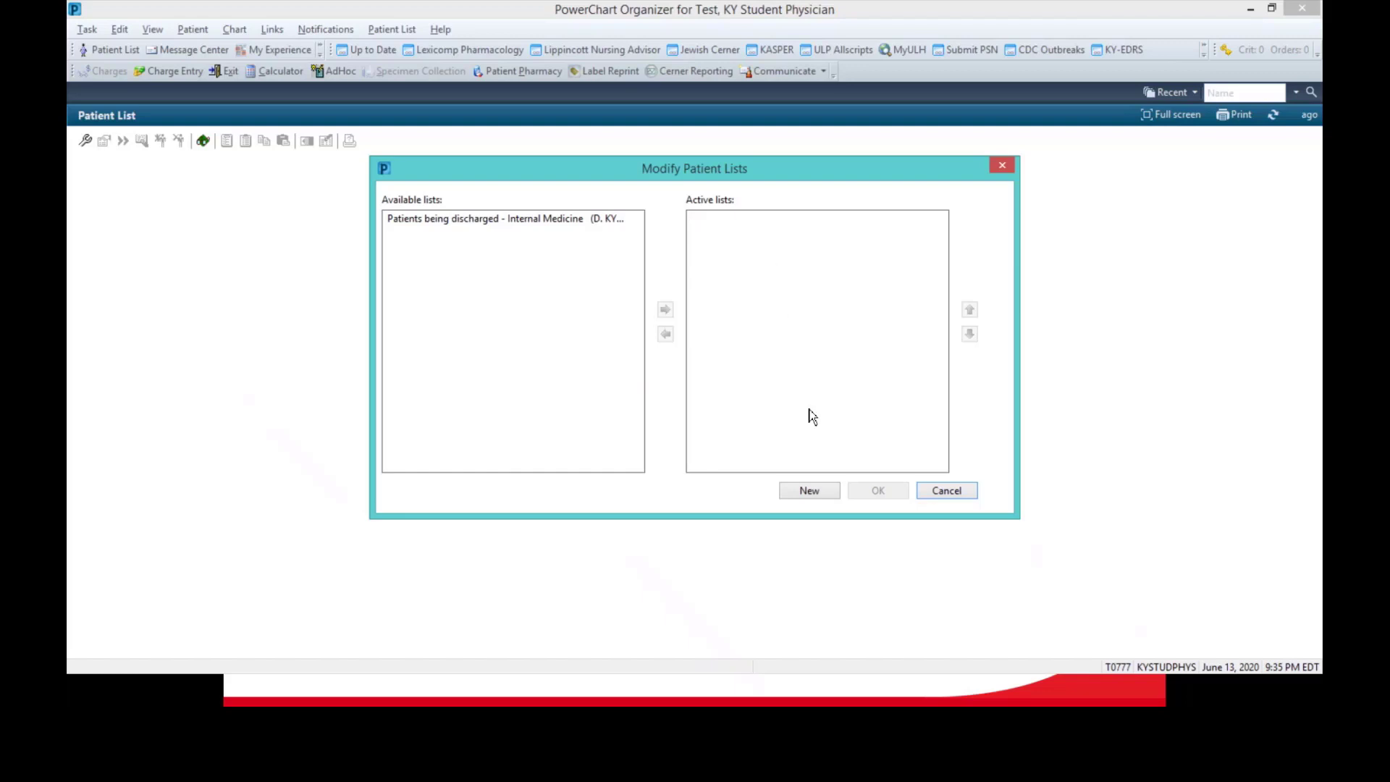
click(827, 498)
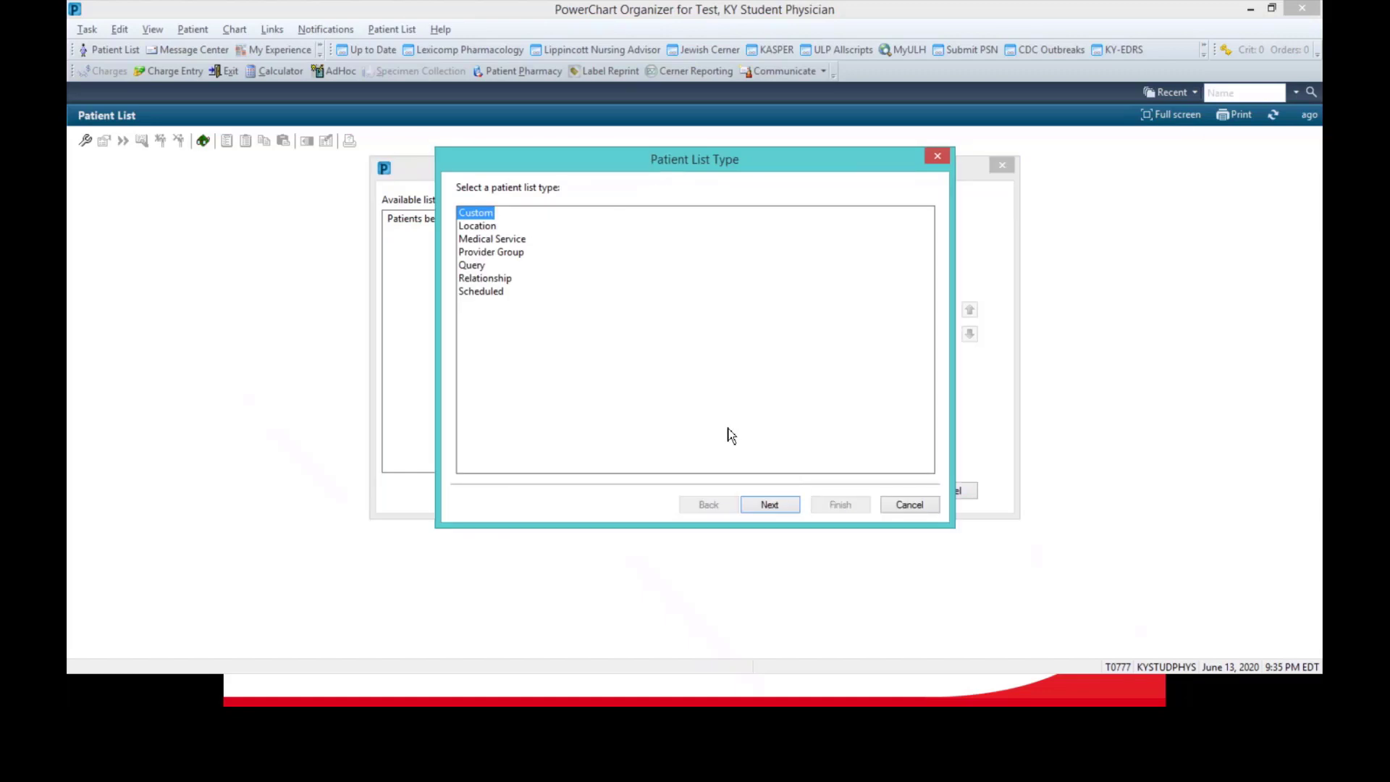
click(476, 230)
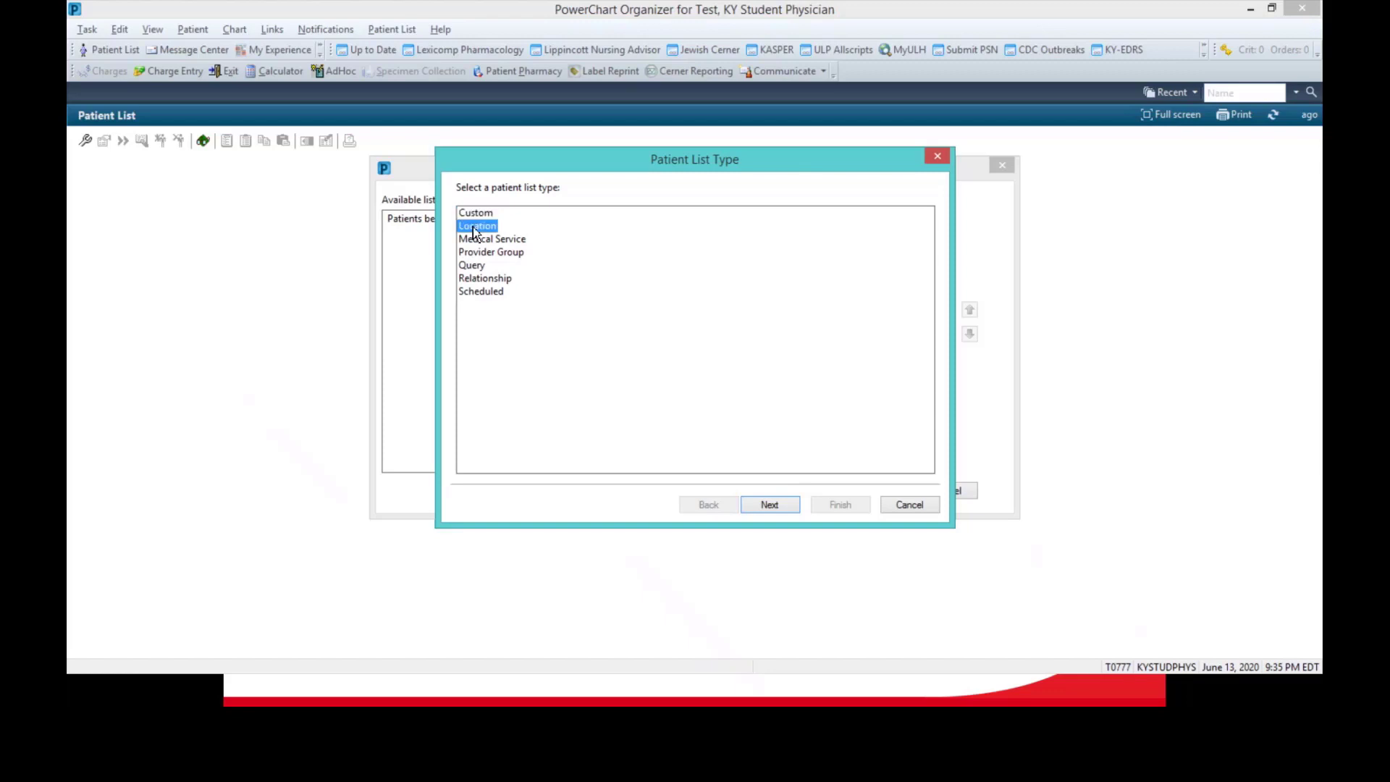
click(794, 513)
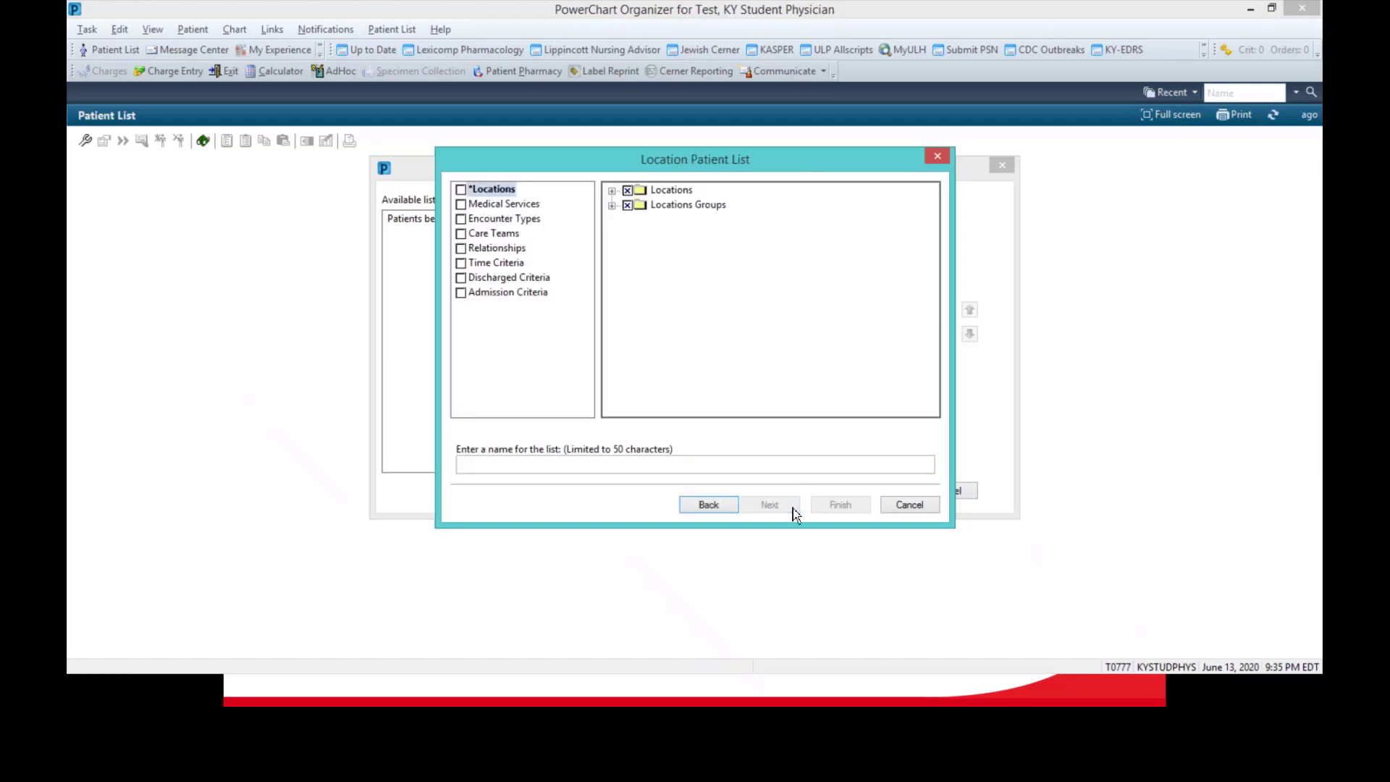
Include the ULH 7 East and ULH 7 South units of ULH University of Louisville Hospital and finish the list with its default name
click(612, 192)
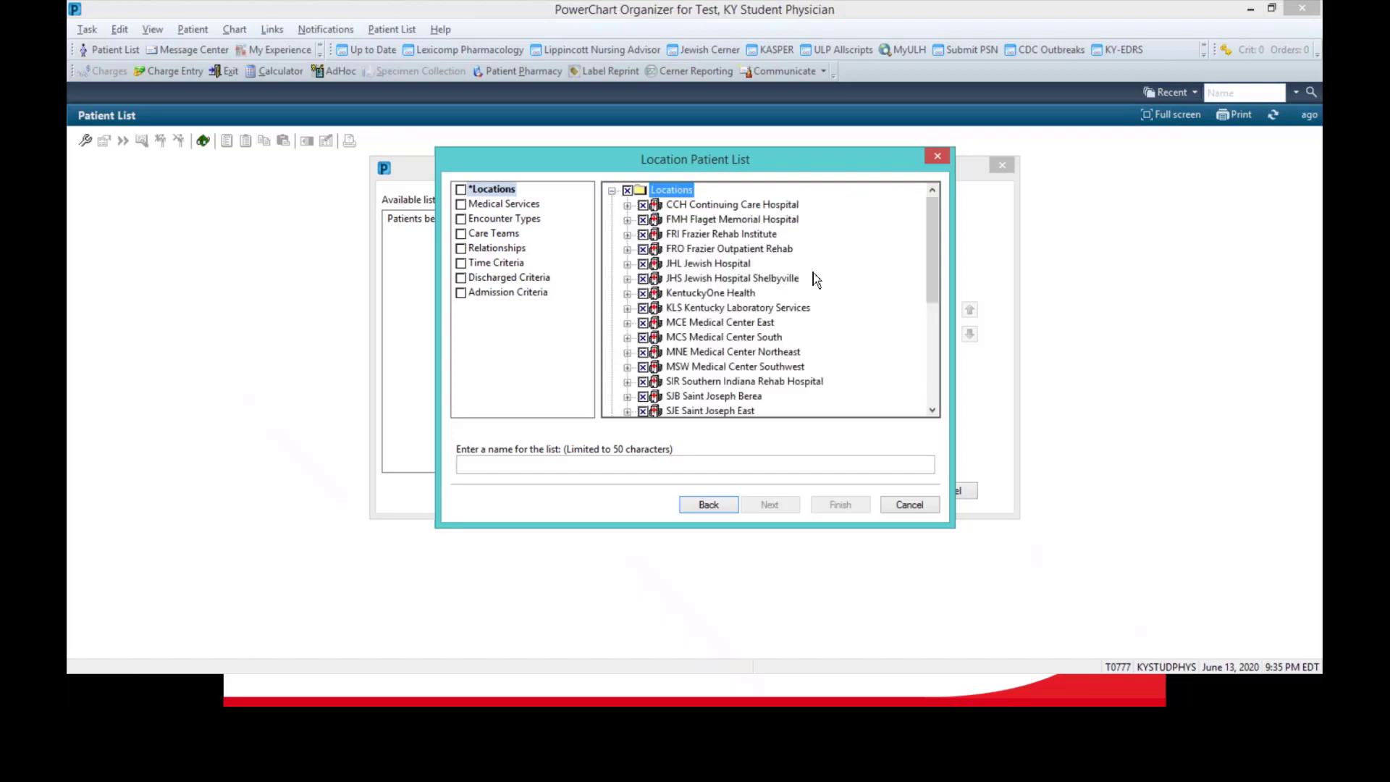
drag(929, 260, 945, 424)
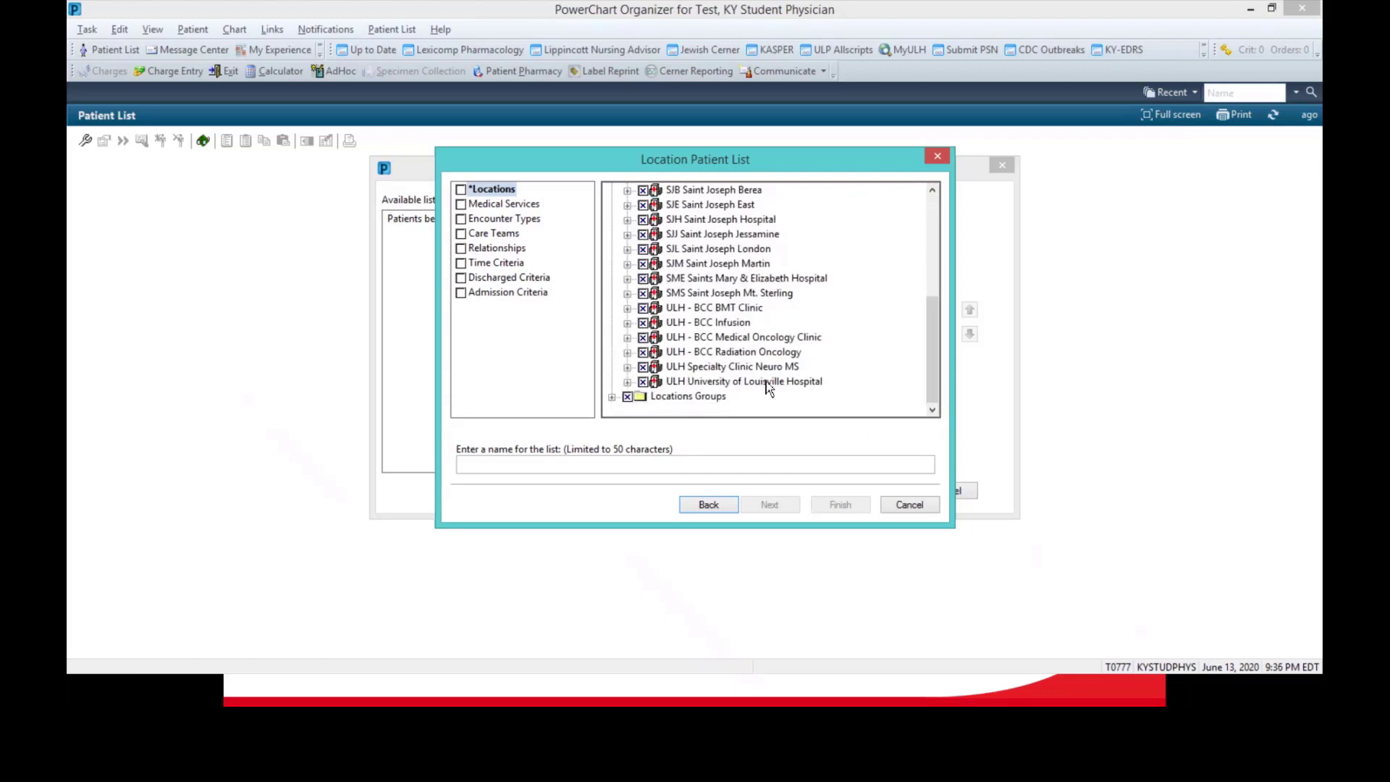
click(627, 382)
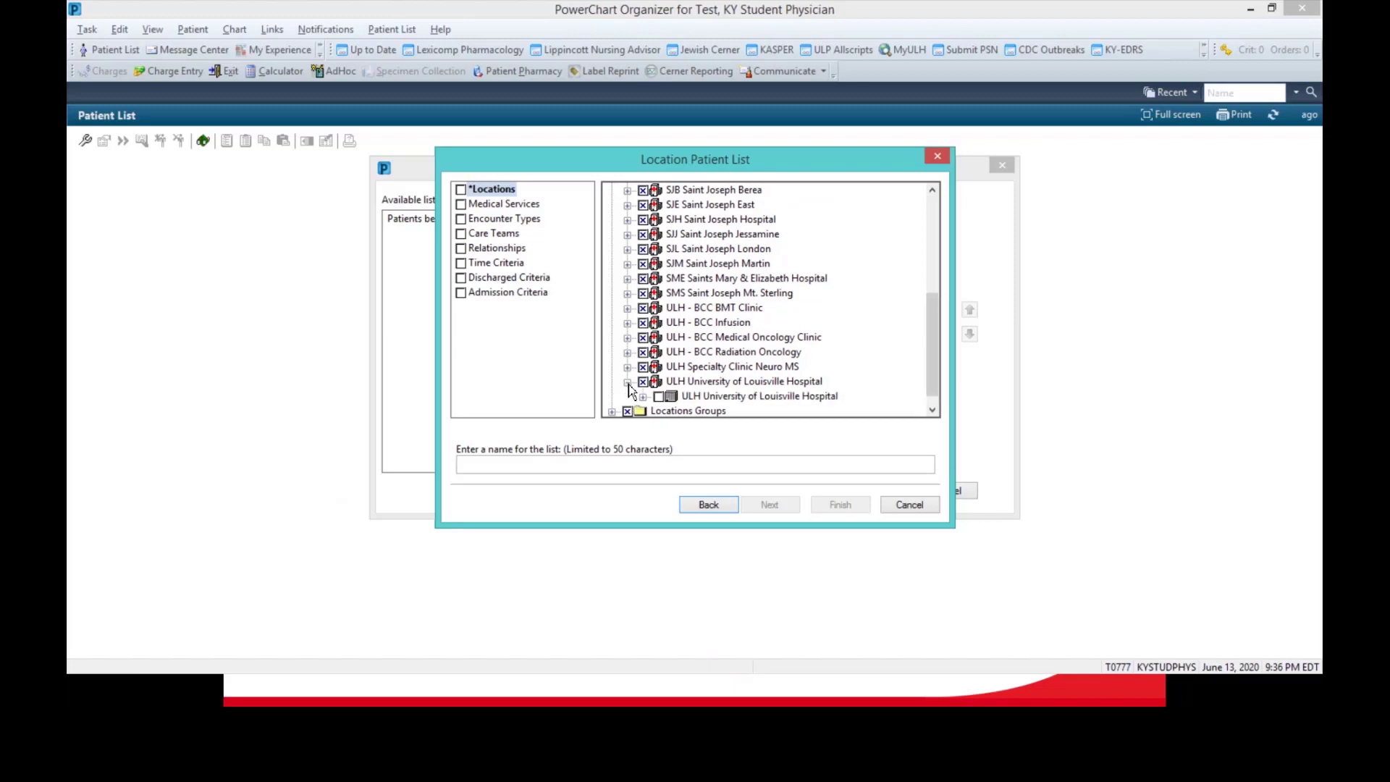
click(642, 397)
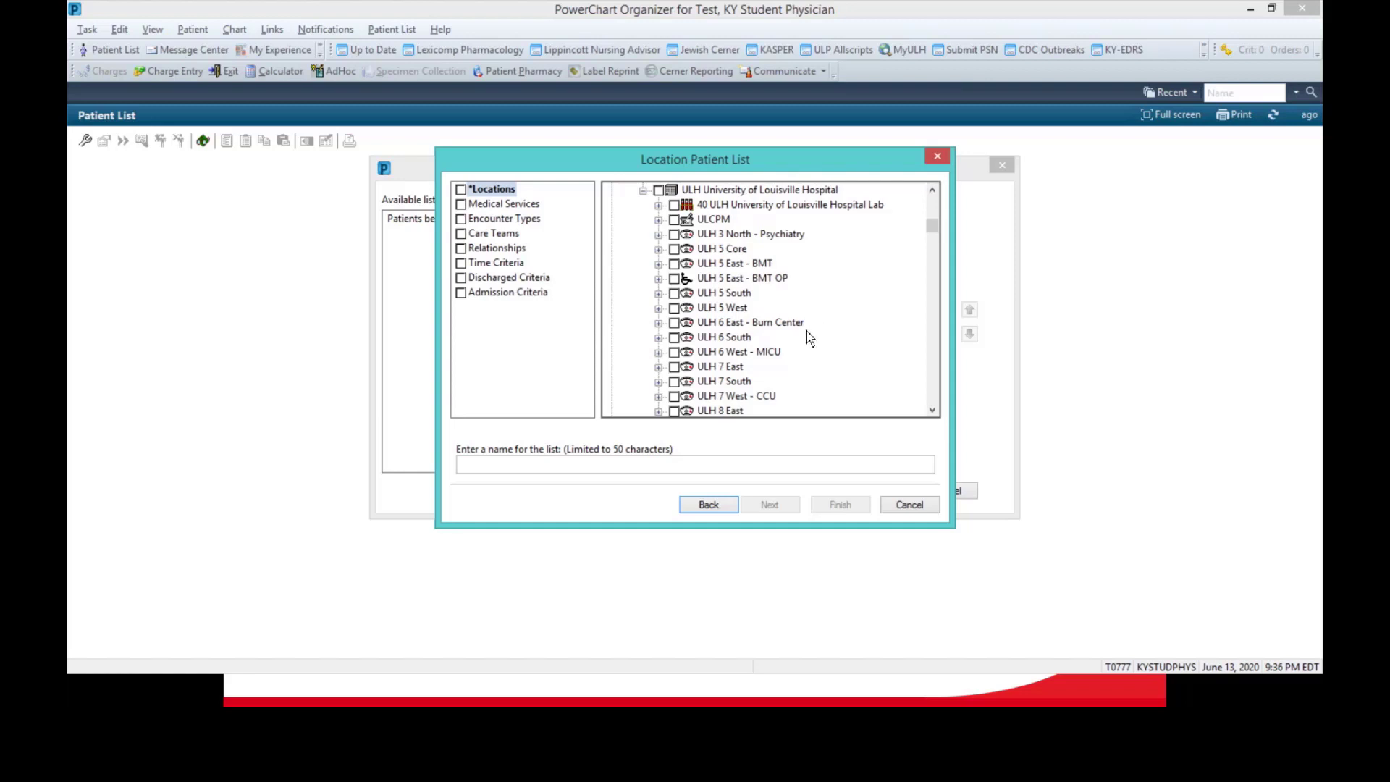
click(674, 368)
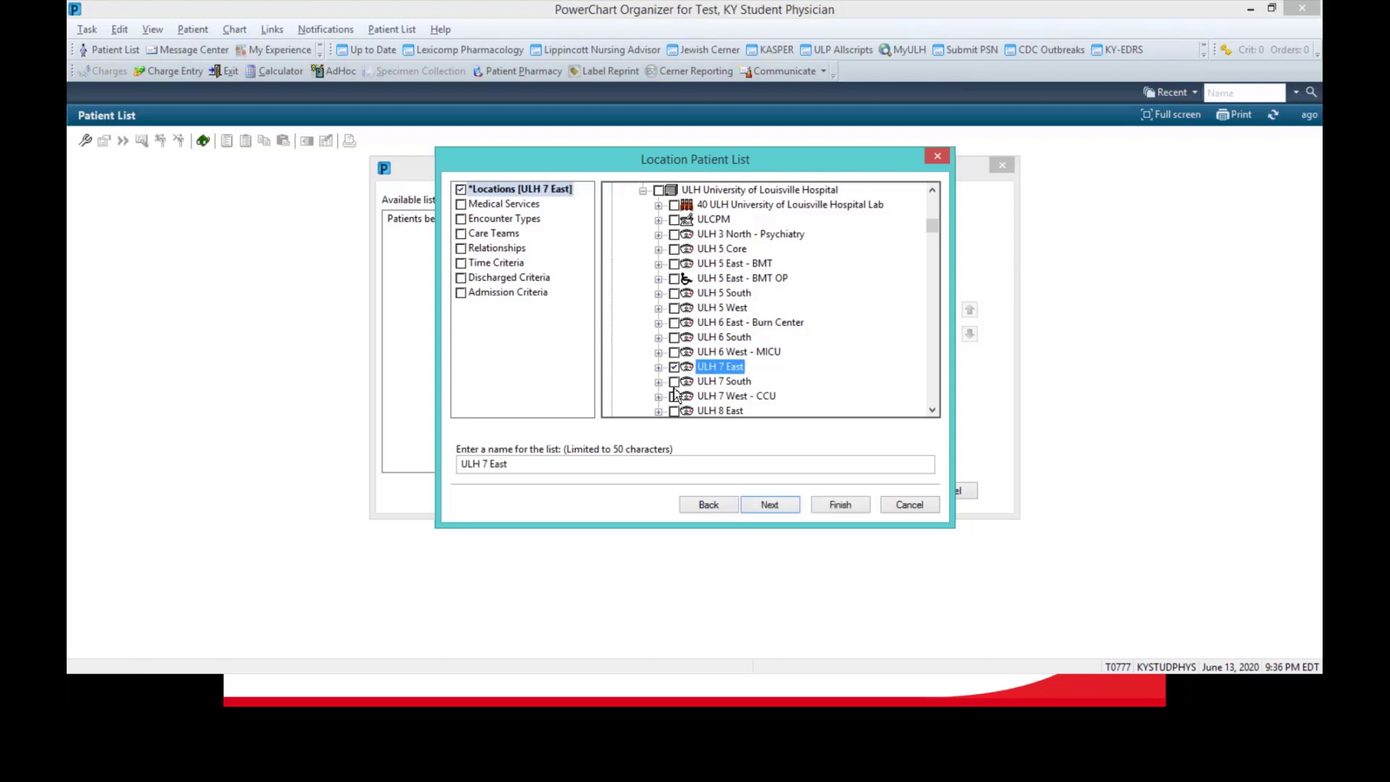
click(674, 382)
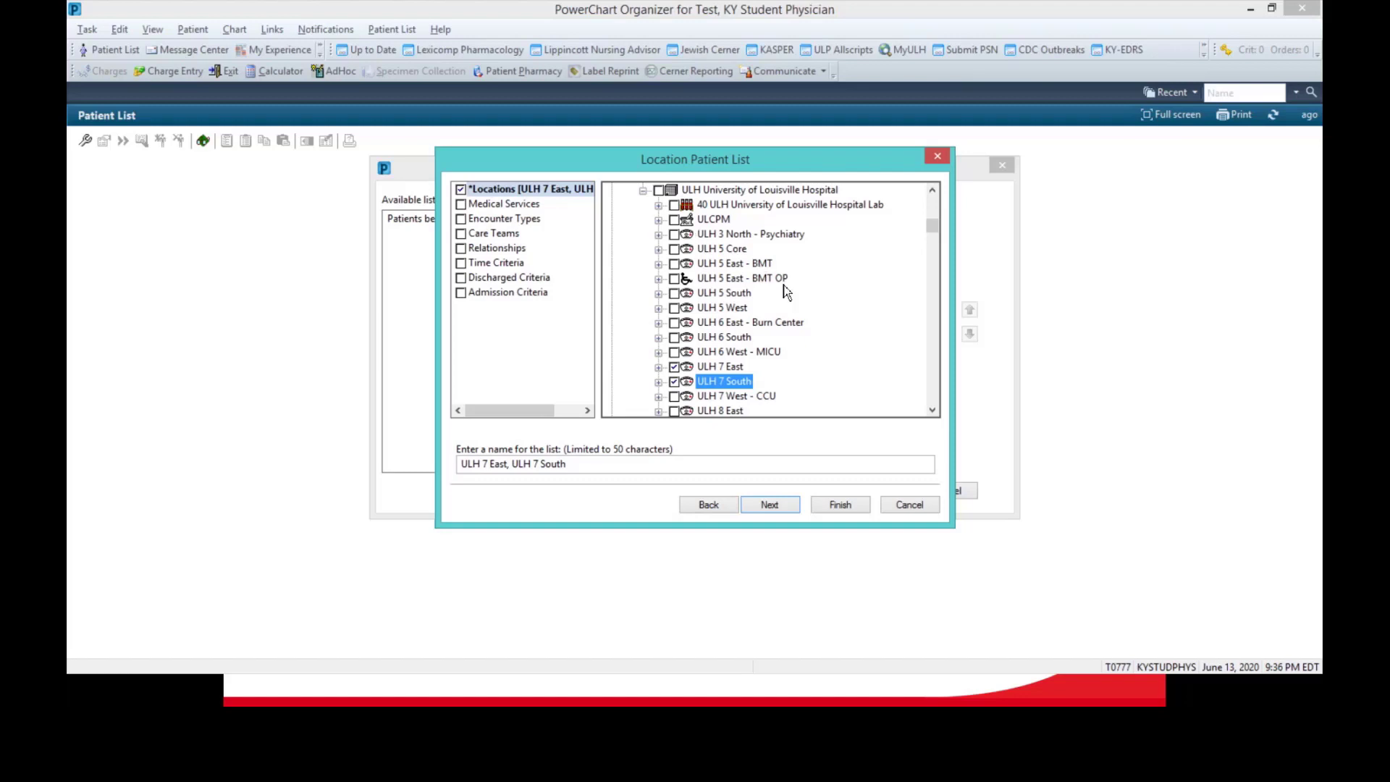
scroll(787, 291, down, 1)
scroll(824, 324, down, 4)
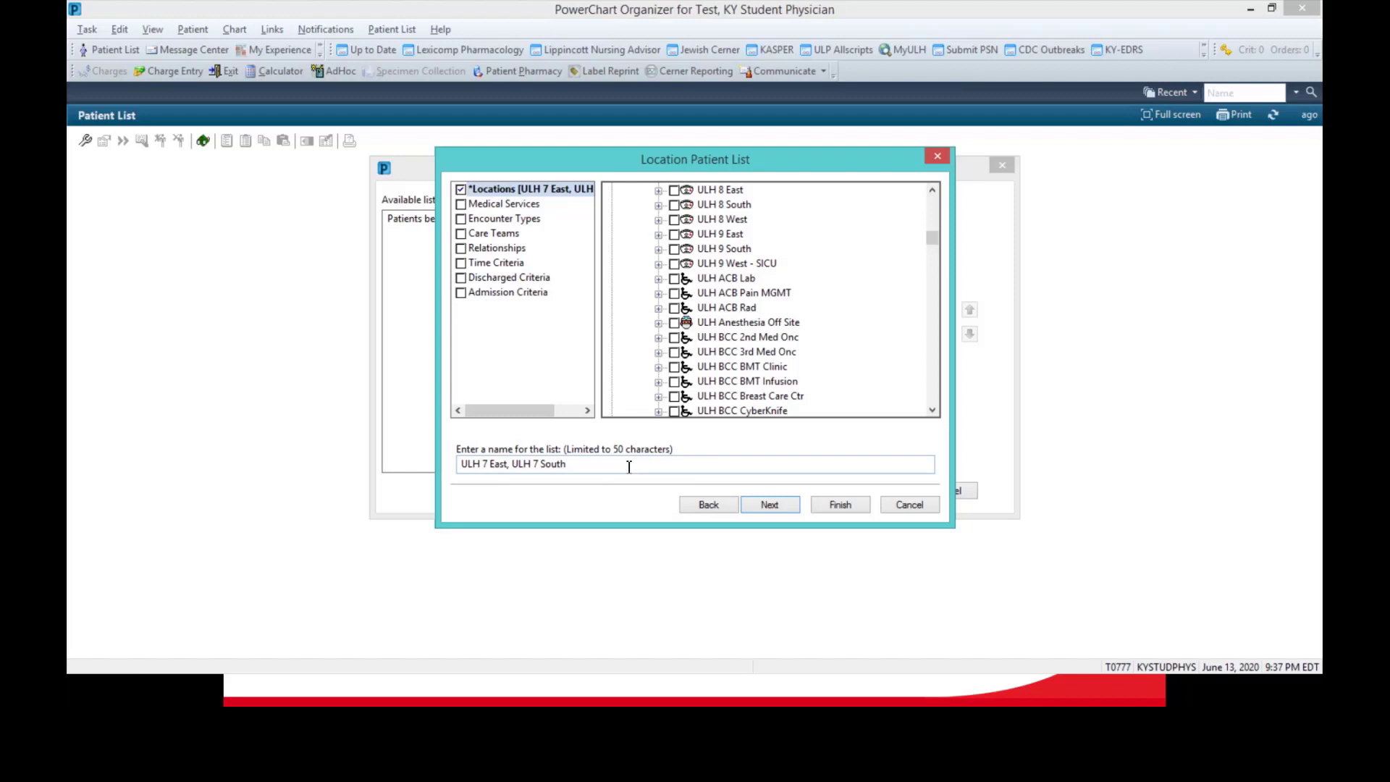
click(840, 505)
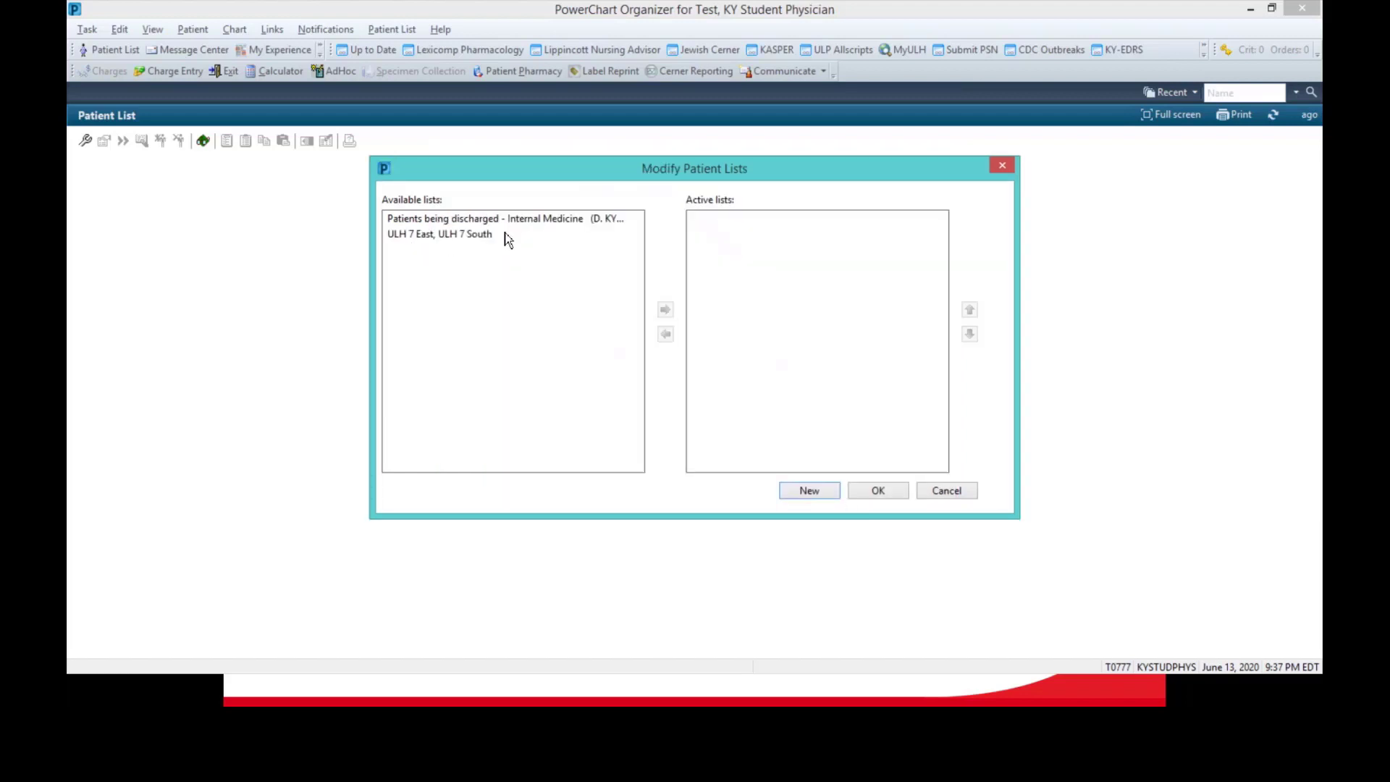
Move the ULH 7 East, ULH 7 South list to the active lists and apply the change
click(461, 234)
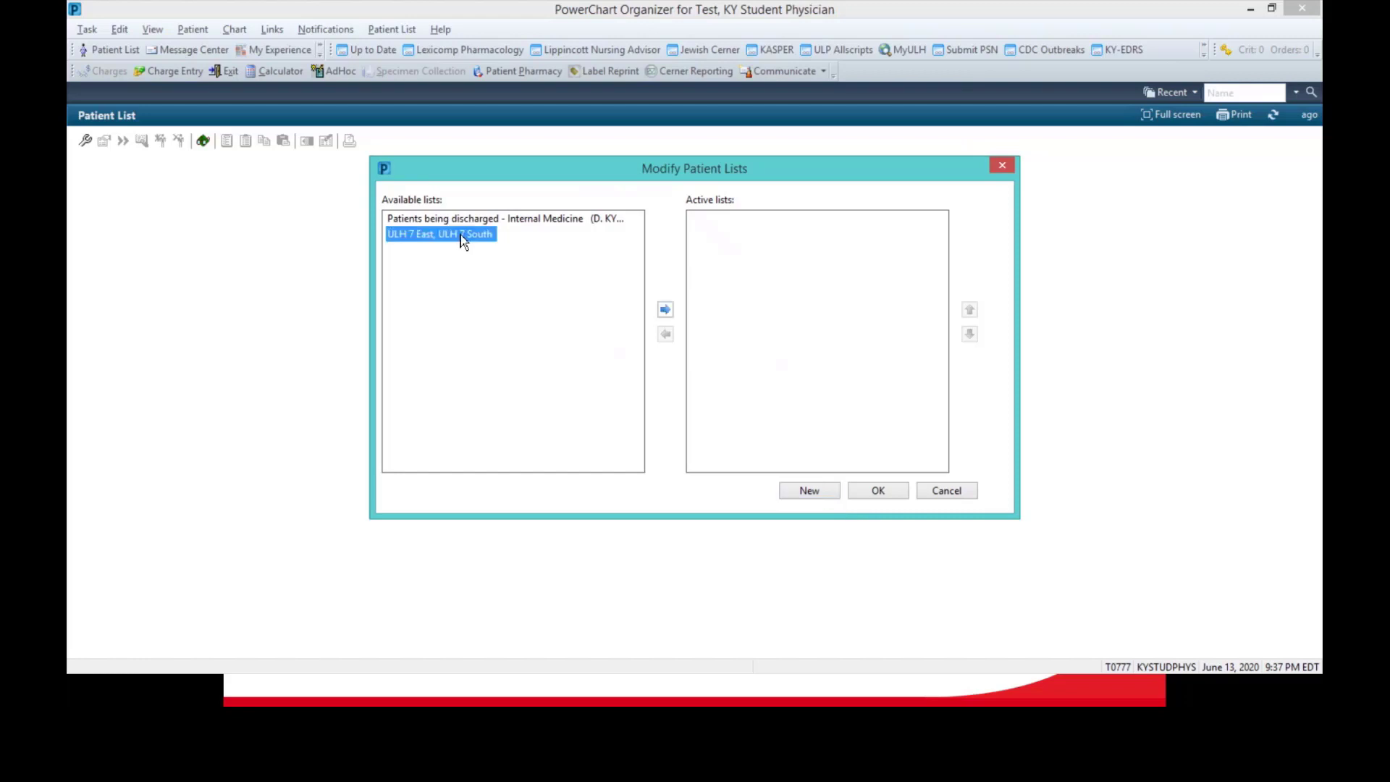
click(666, 311)
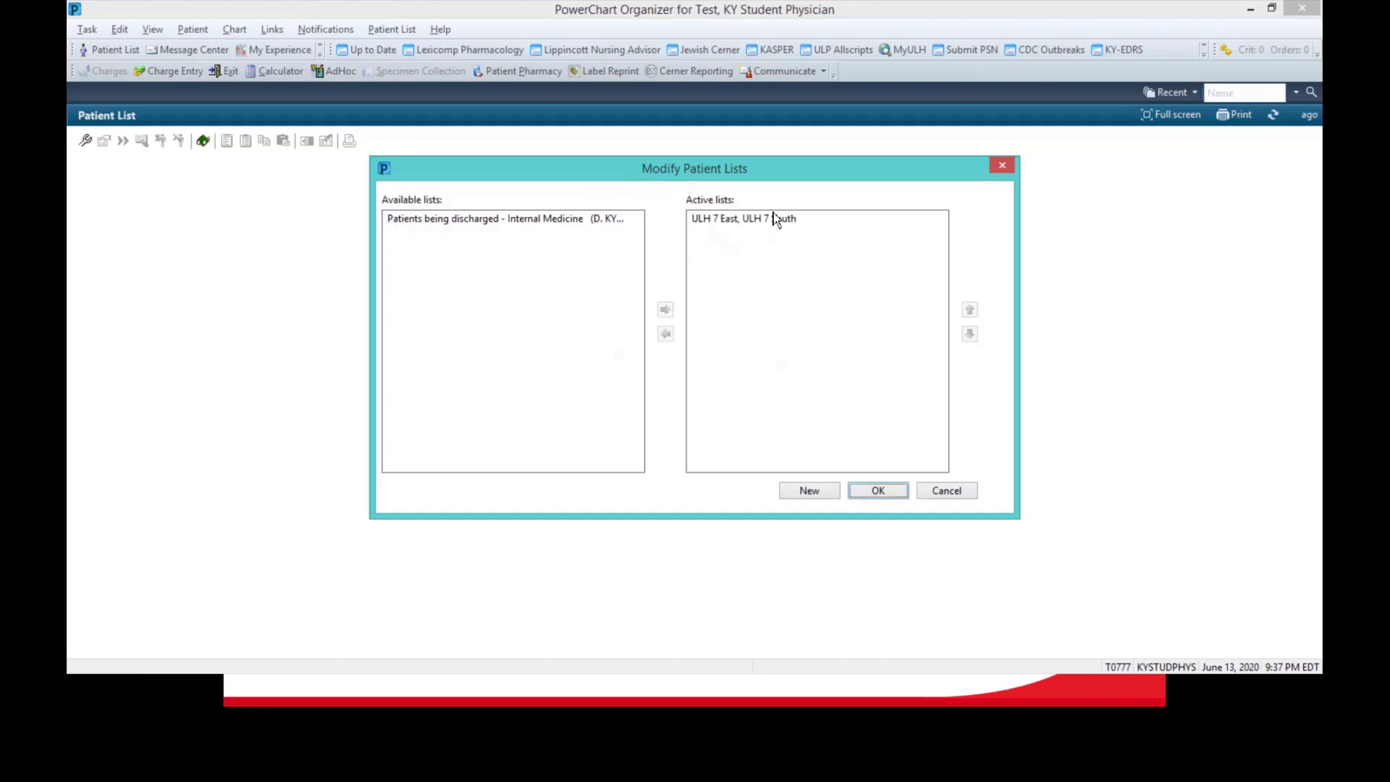
click(885, 489)
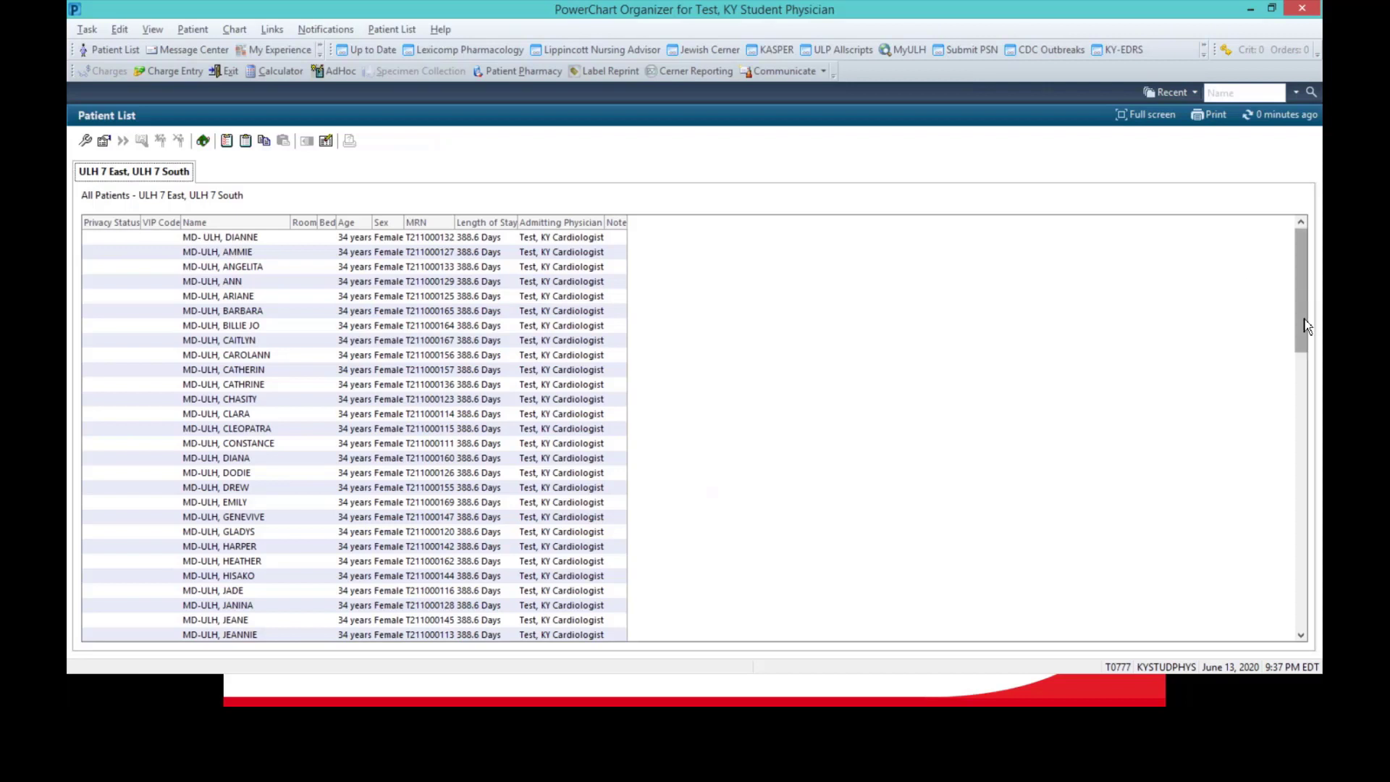
Look through the patients on the combined ULH 7 East, ULH 7 South list from beginning to end
drag(1300, 319, 1301, 443)
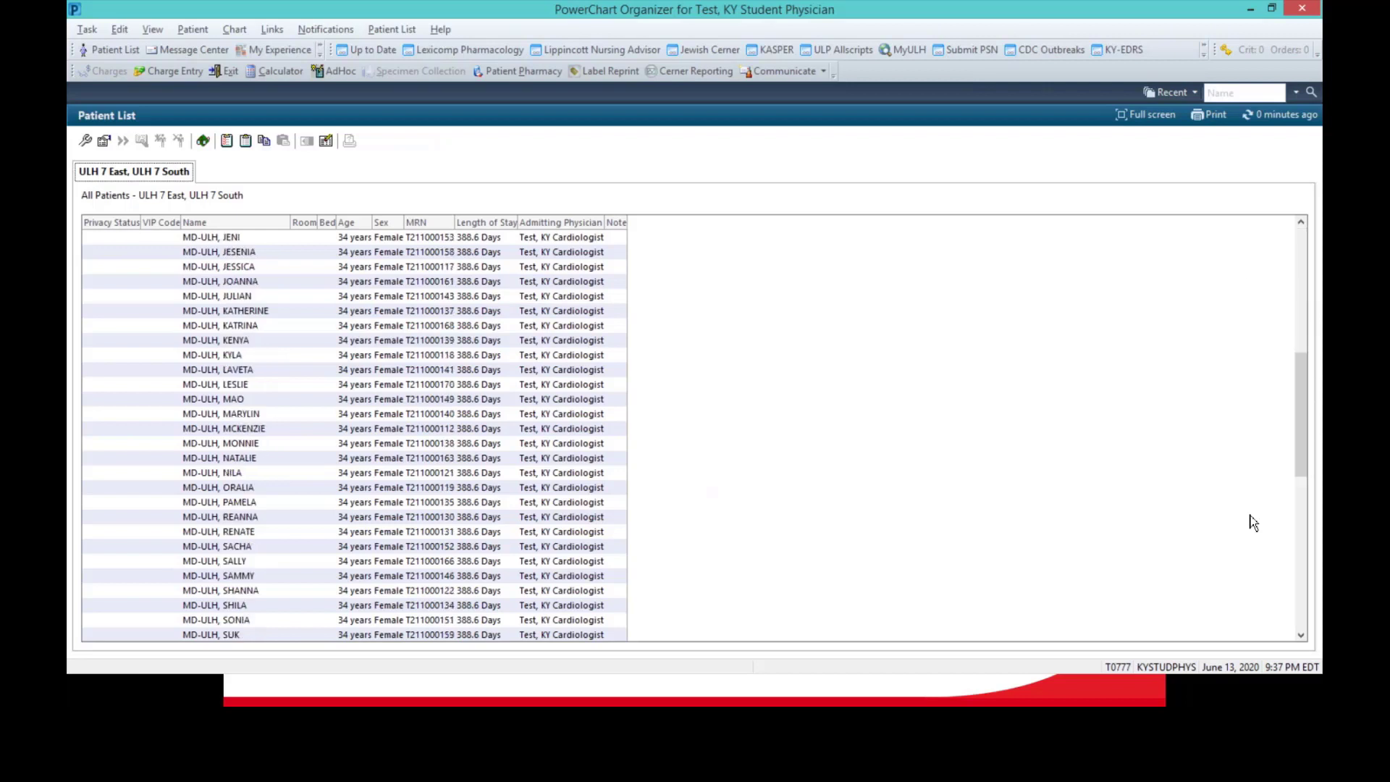
click(1306, 622)
click(1305, 621)
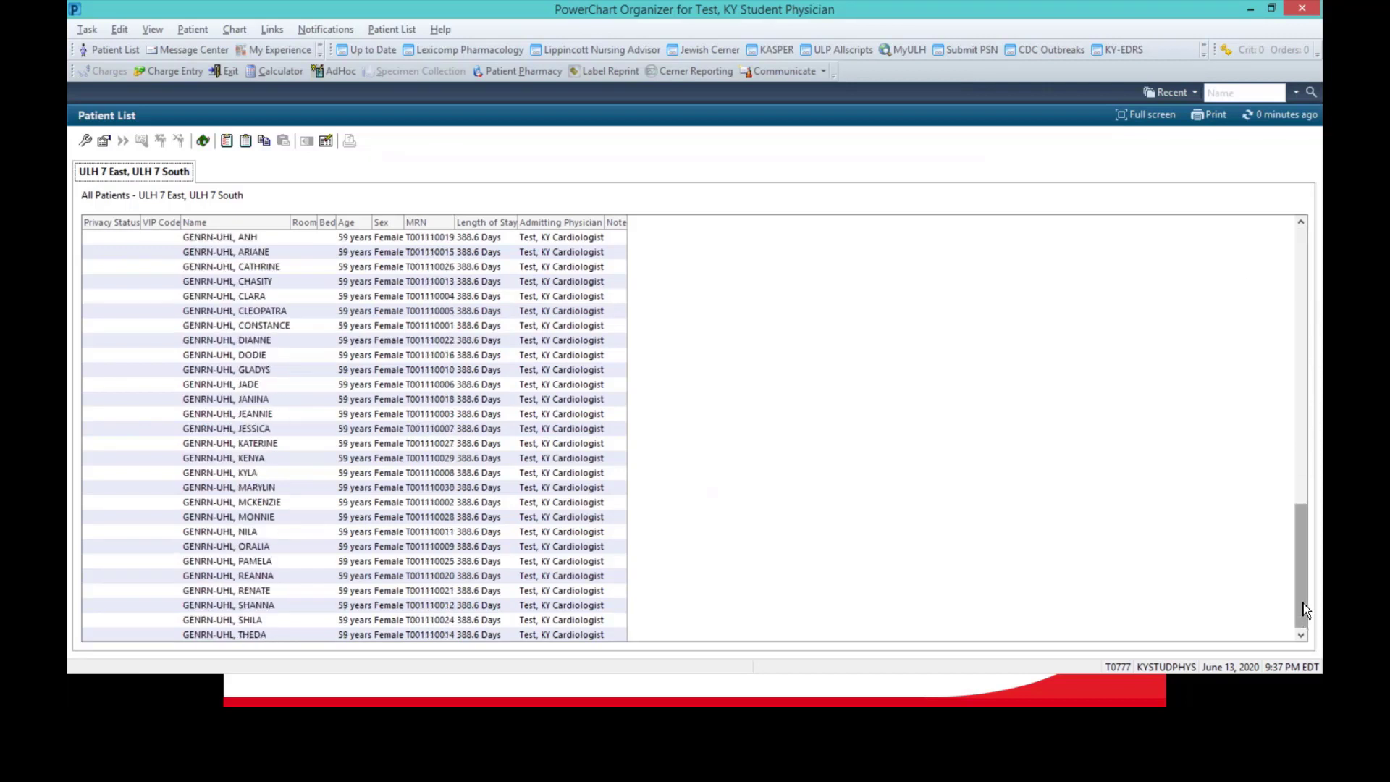
click(1303, 435)
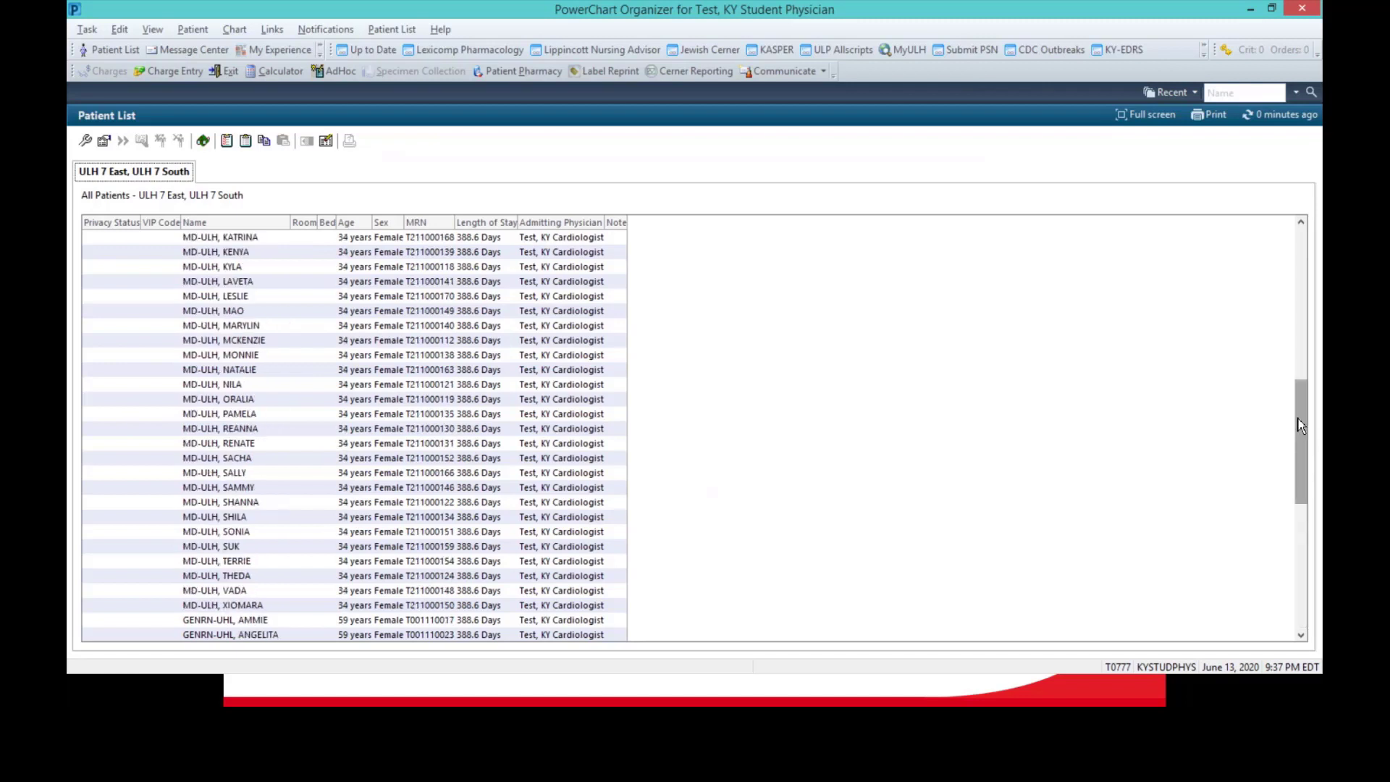
click(1304, 338)
drag(1303, 338, 1290, 261)
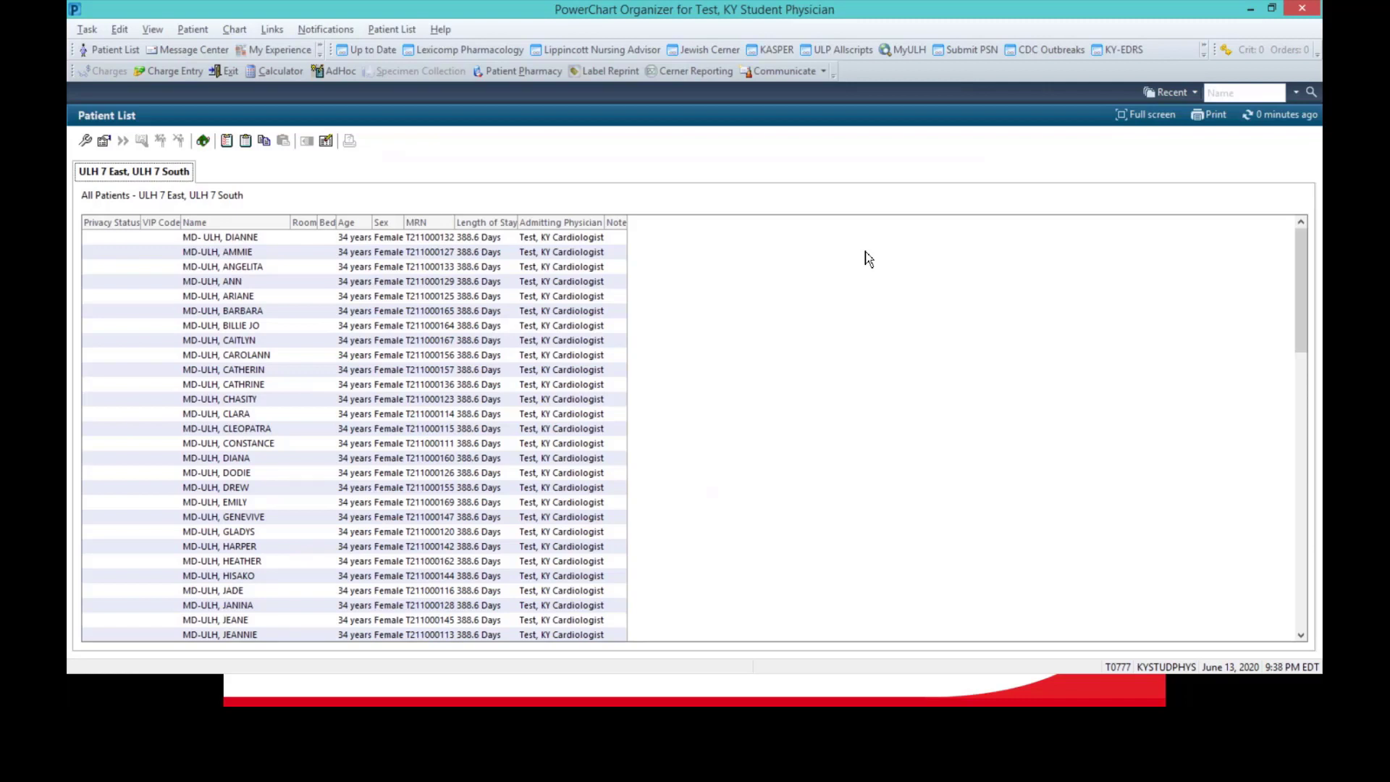
click(1303, 436)
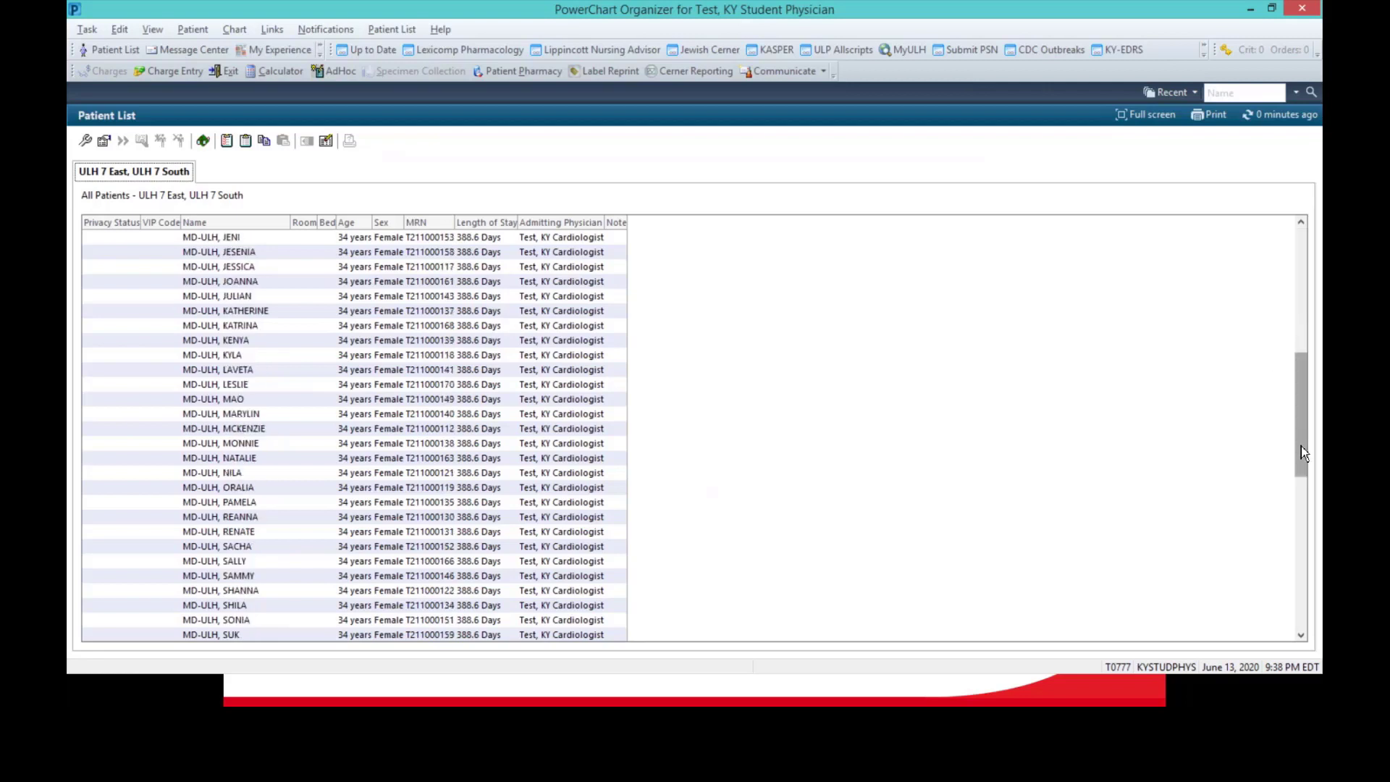
click(1303, 532)
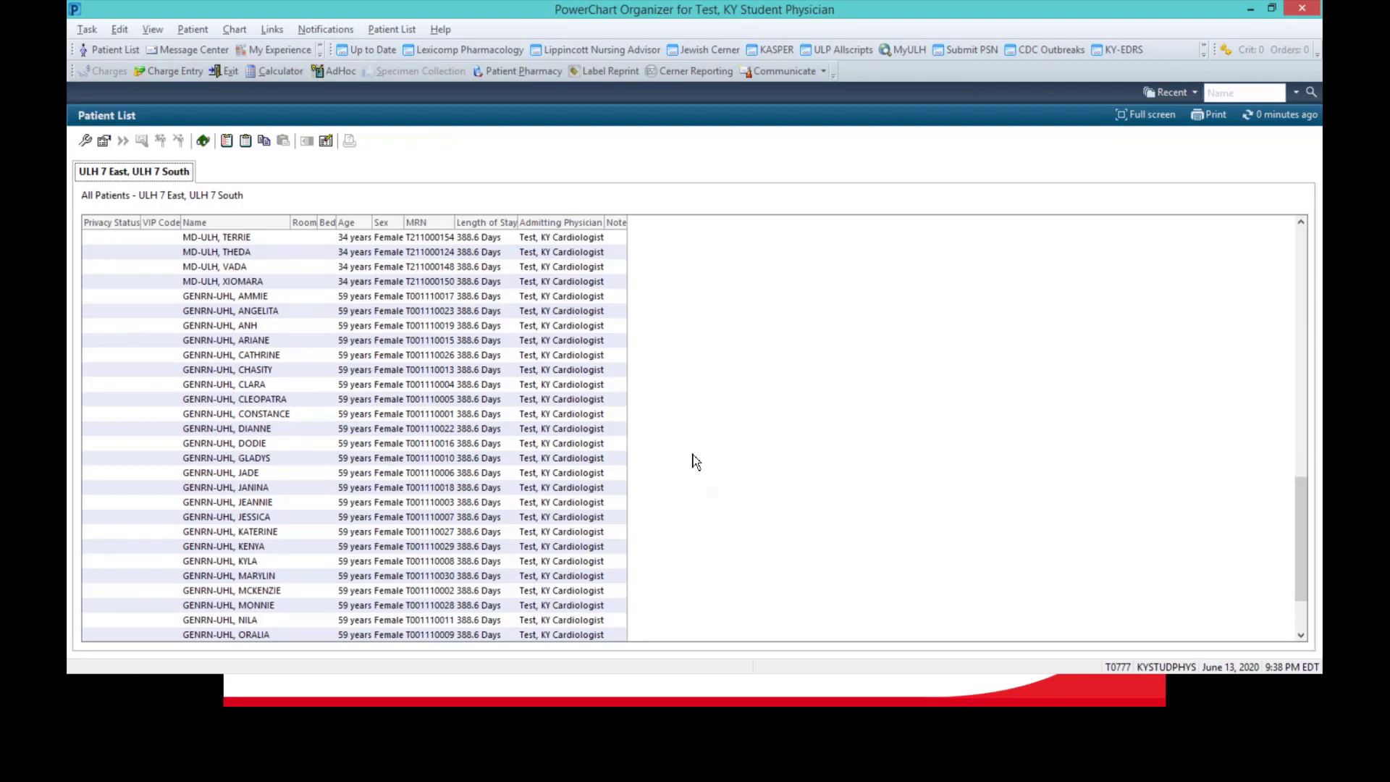
Open the list's properties and review its relationship, care team, encounter type and discharge filter criteria
click(105, 141)
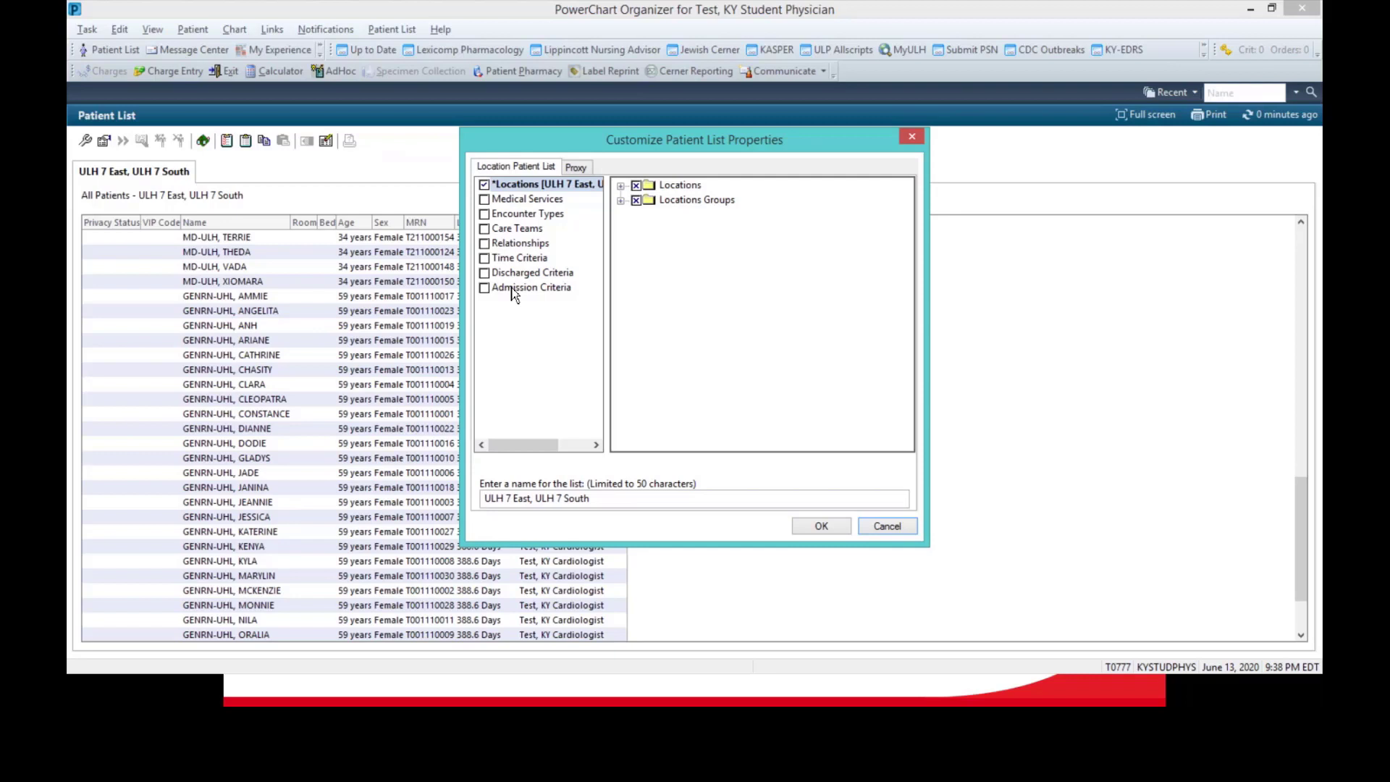
click(536, 244)
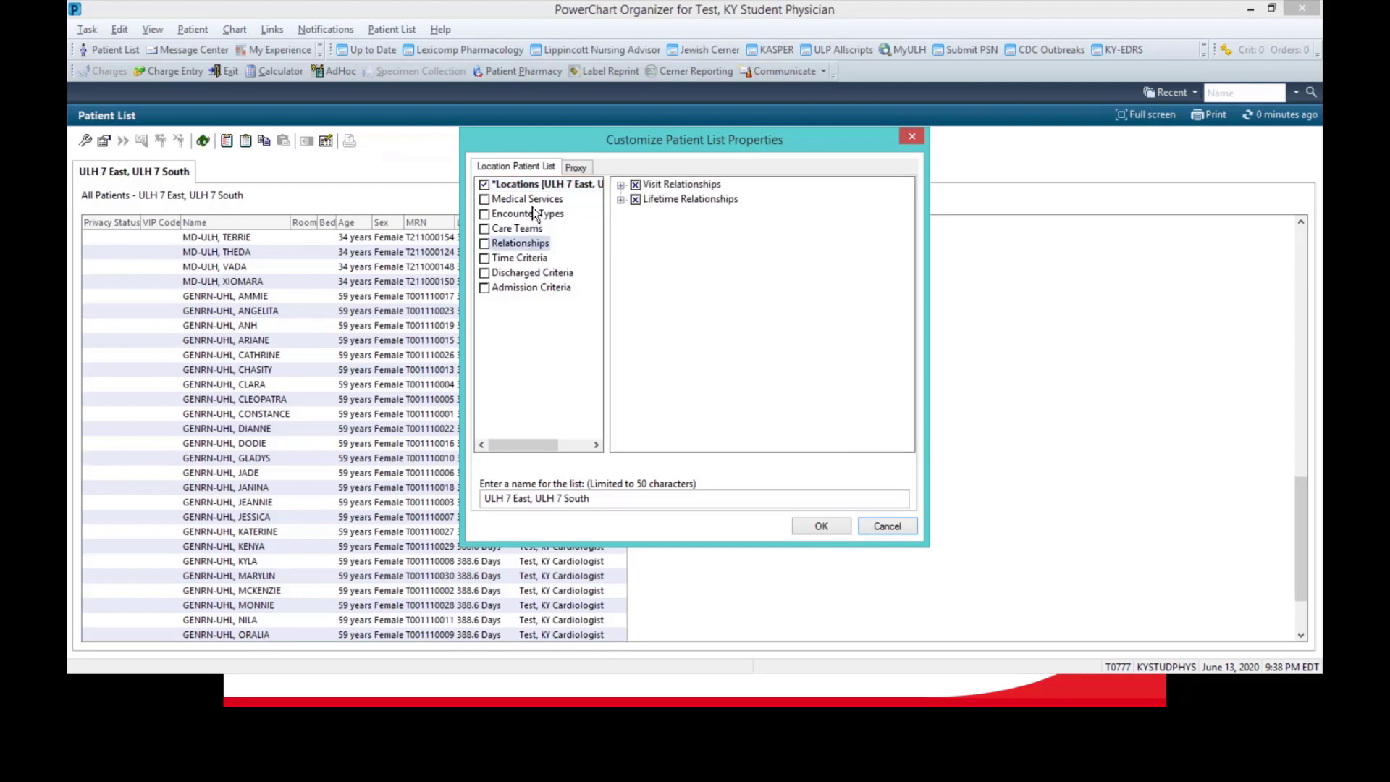
click(538, 230)
click(551, 215)
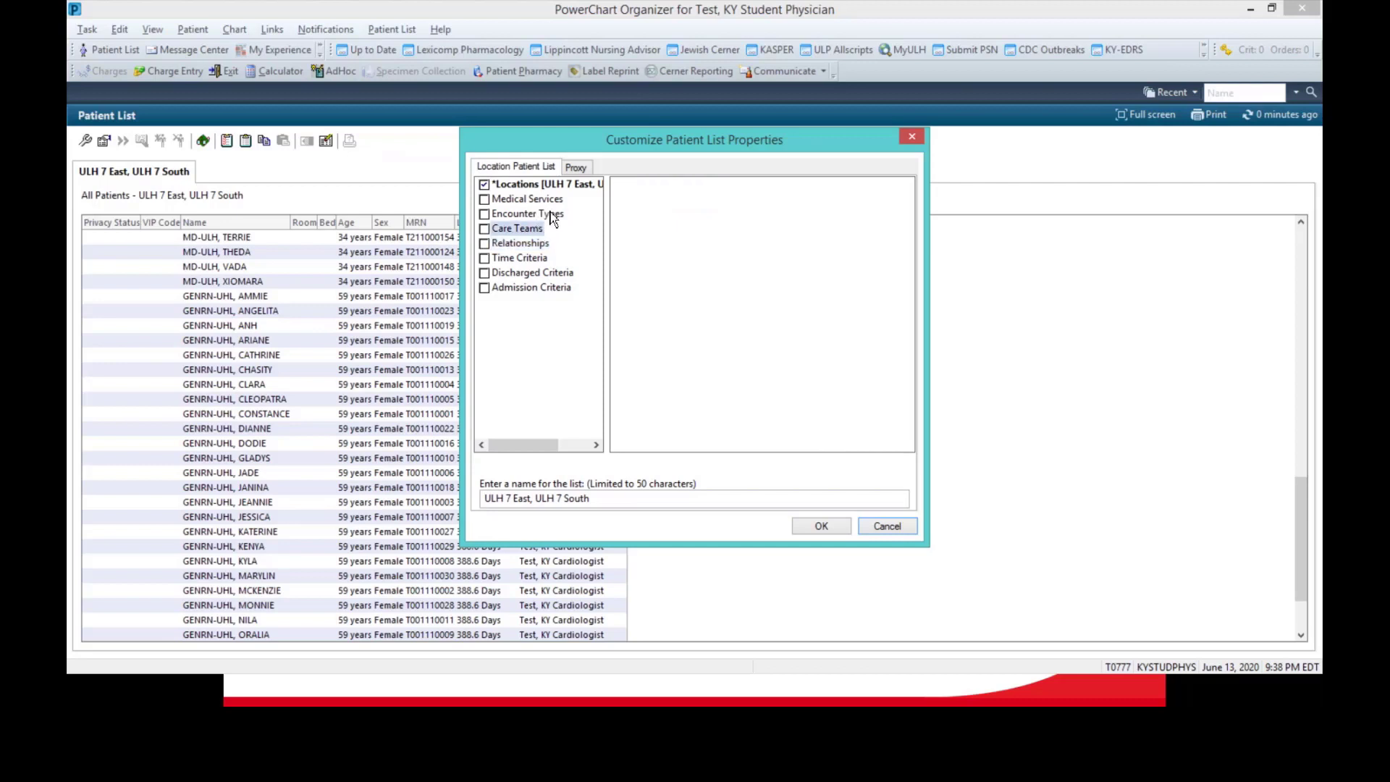
click(553, 276)
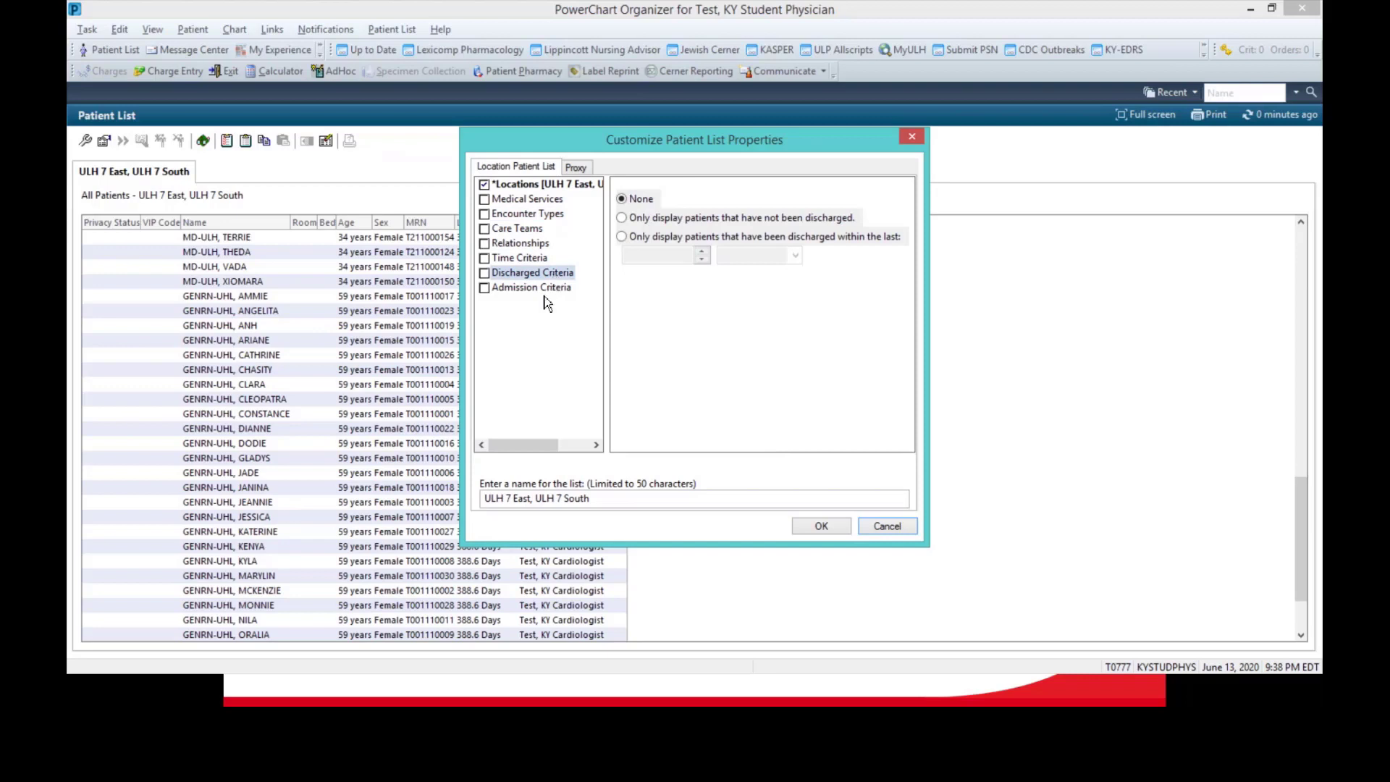
click(535, 187)
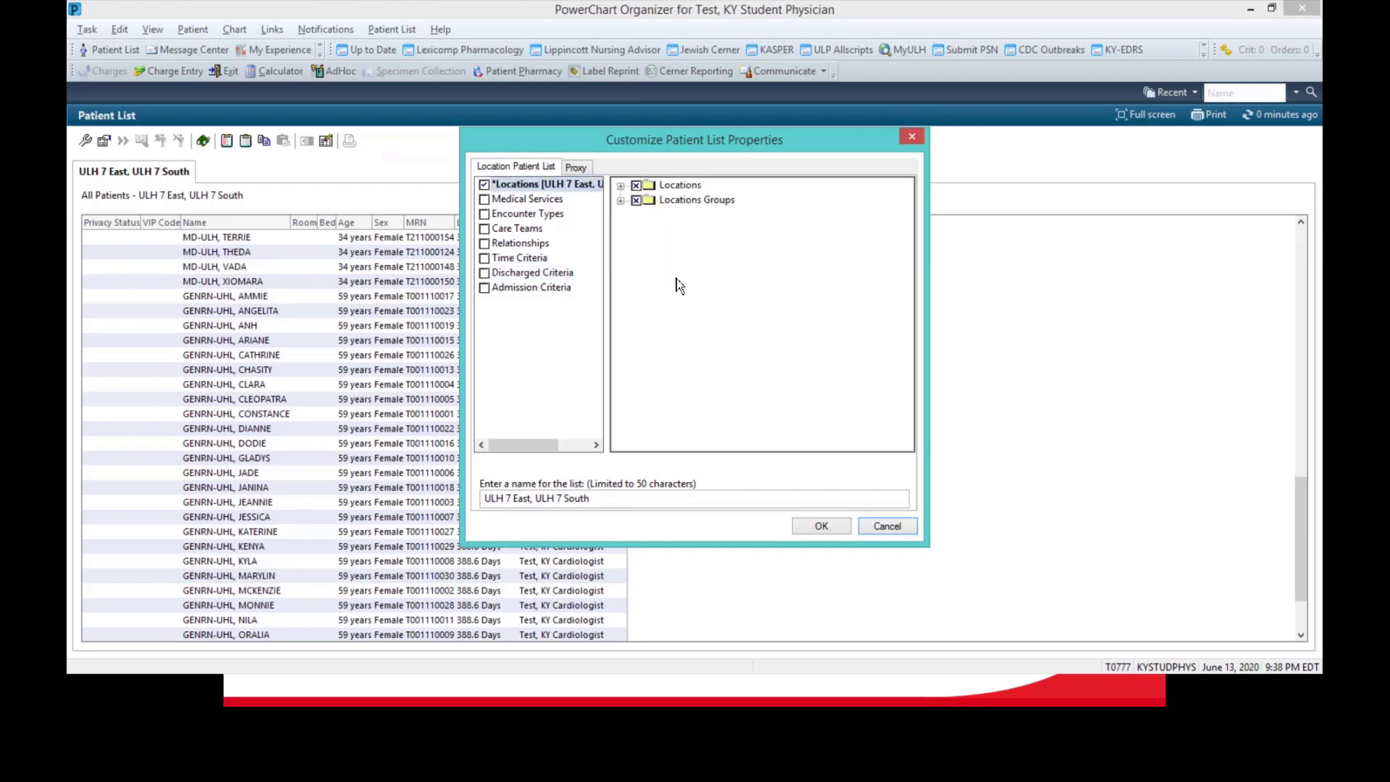
Remove the ULH 7 South unit of ULH University of Louisville Hospital from the list's locations and save the properties
click(622, 186)
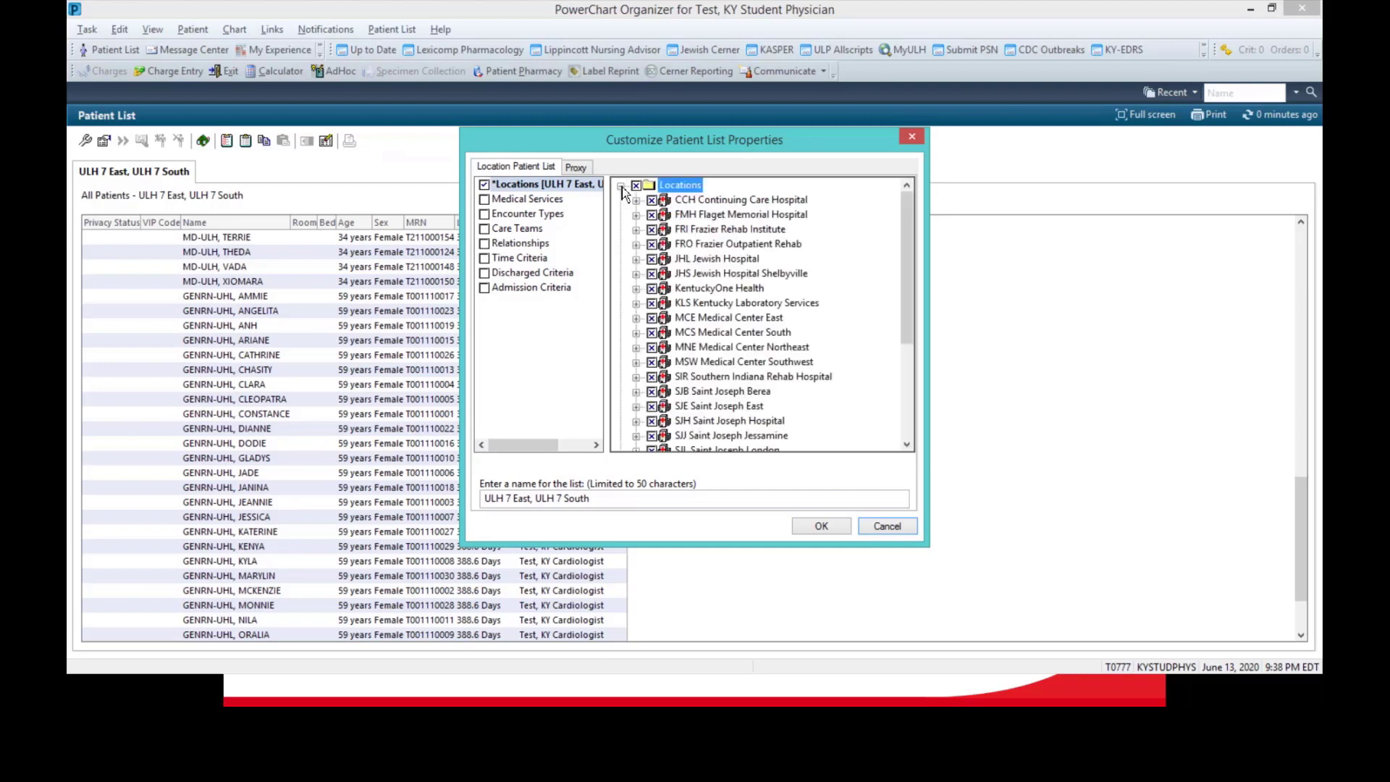
click(910, 419)
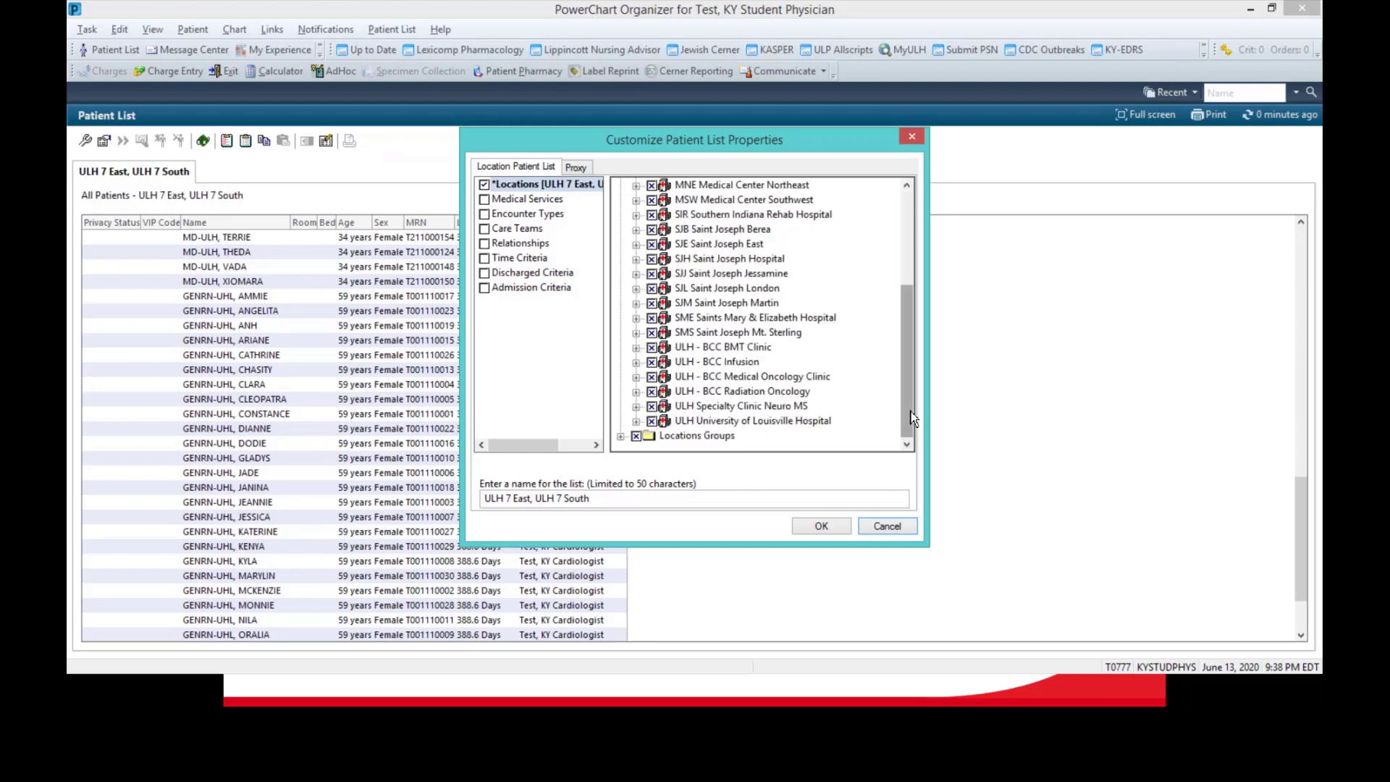
click(636, 422)
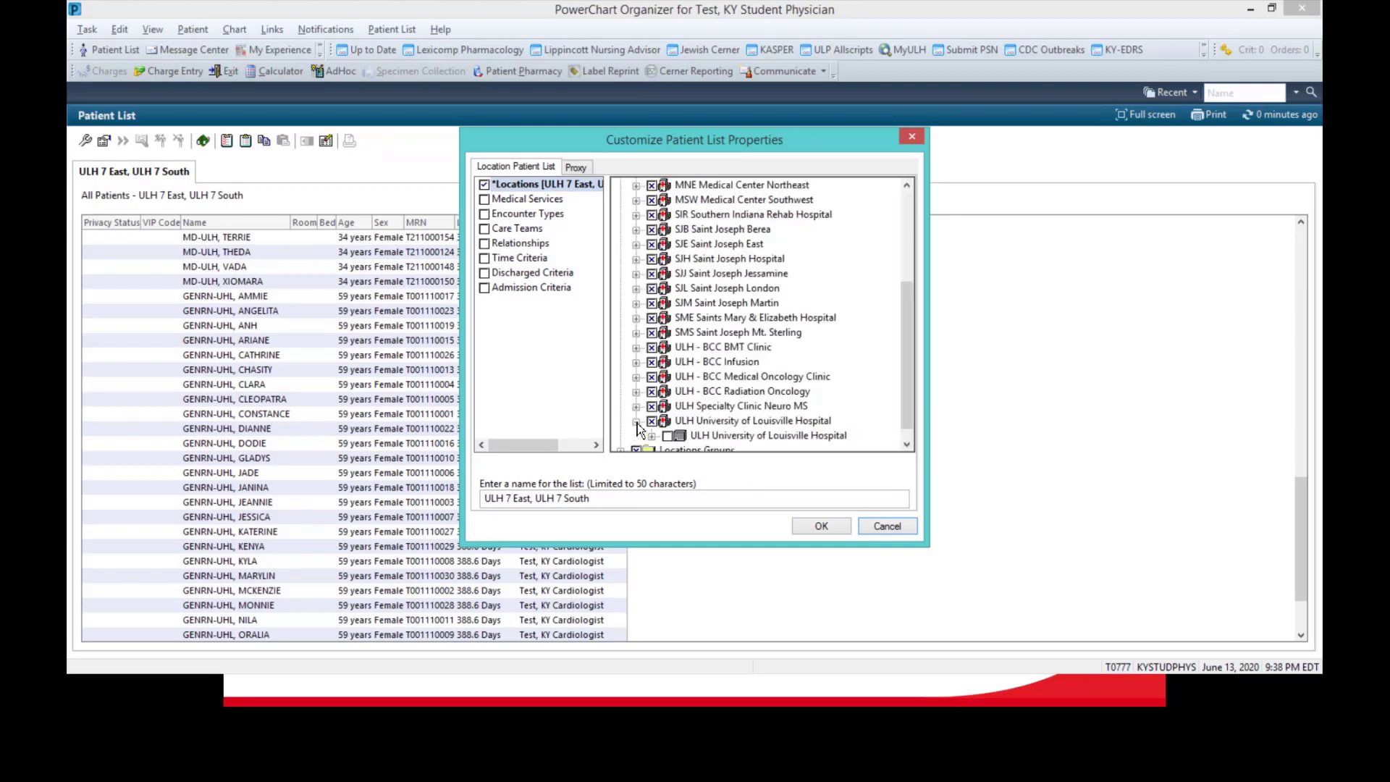
click(652, 436)
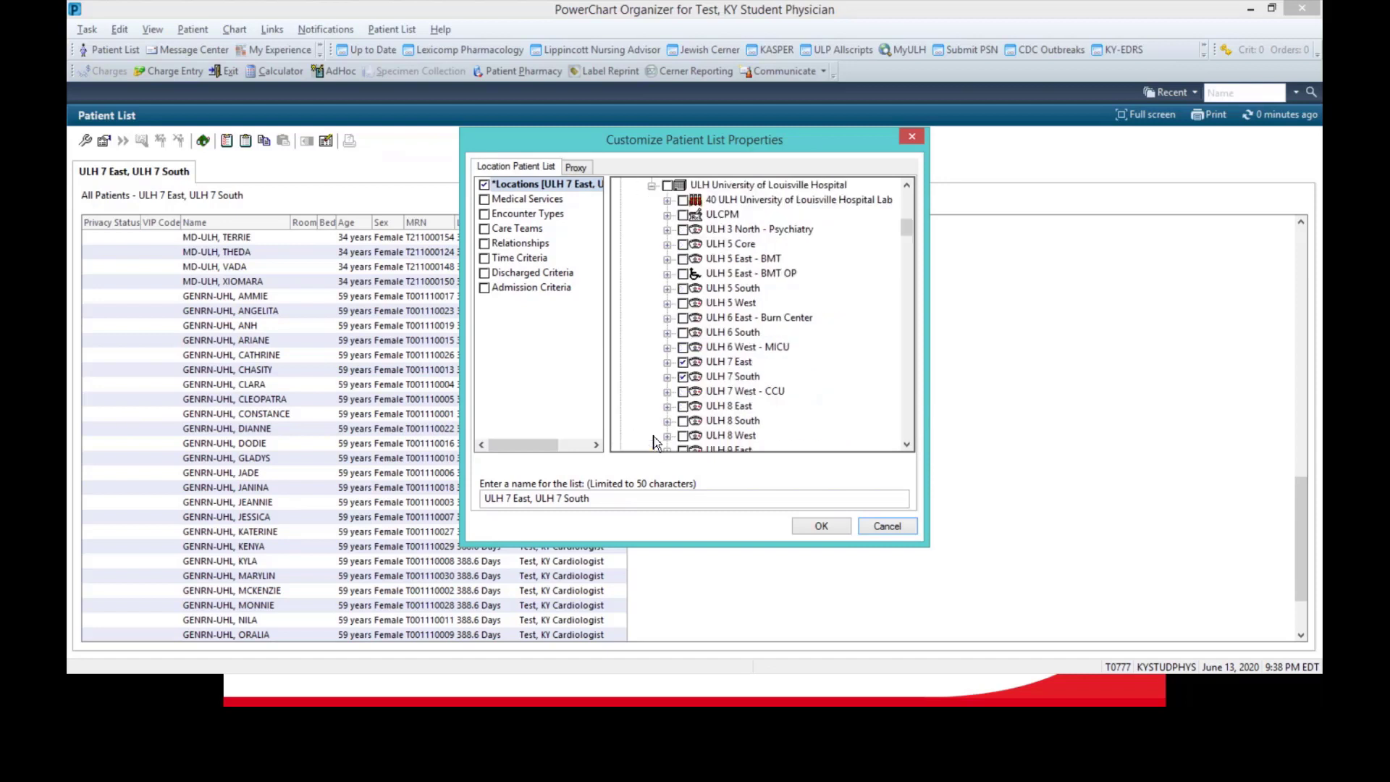
click(683, 378)
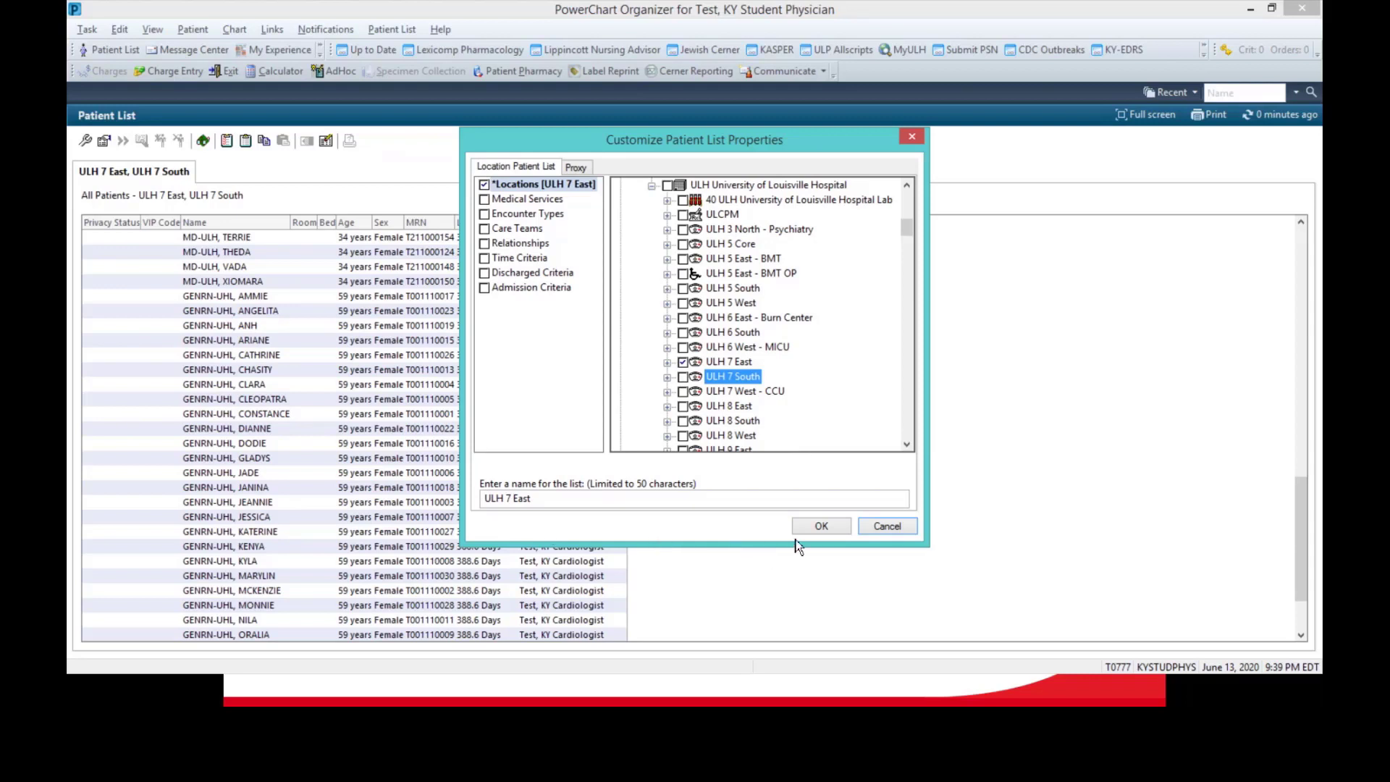
click(824, 527)
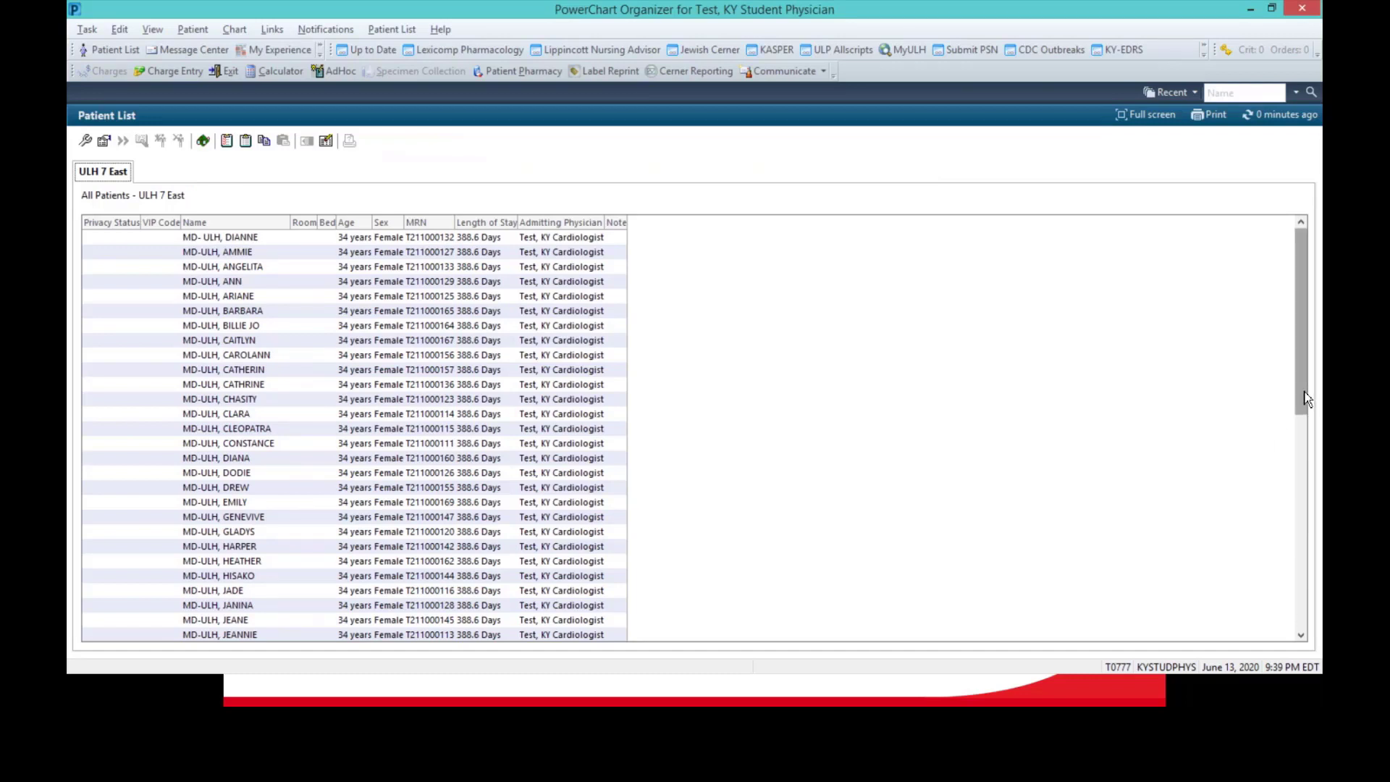
Review the patients on the ULH 7 East list
scroll(1298, 446, down, 3)
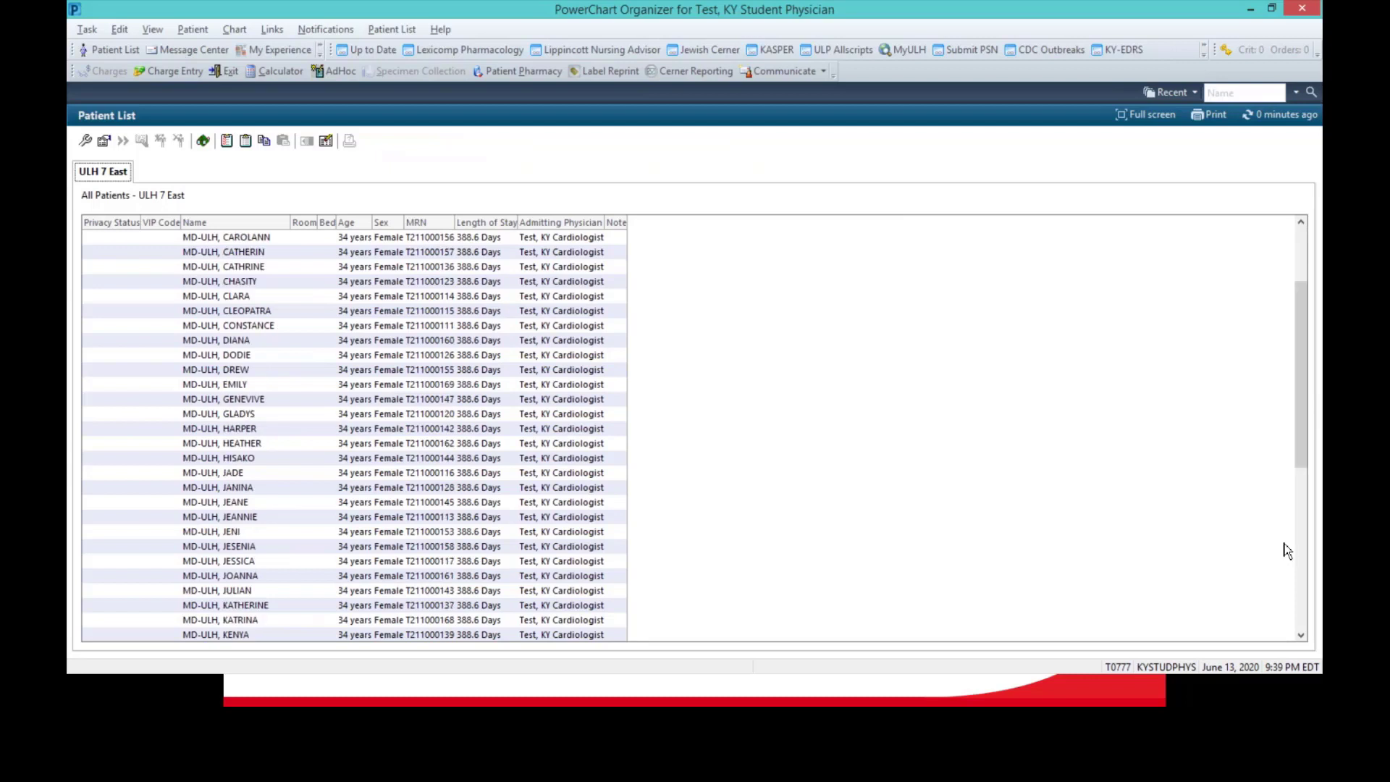
click(1301, 584)
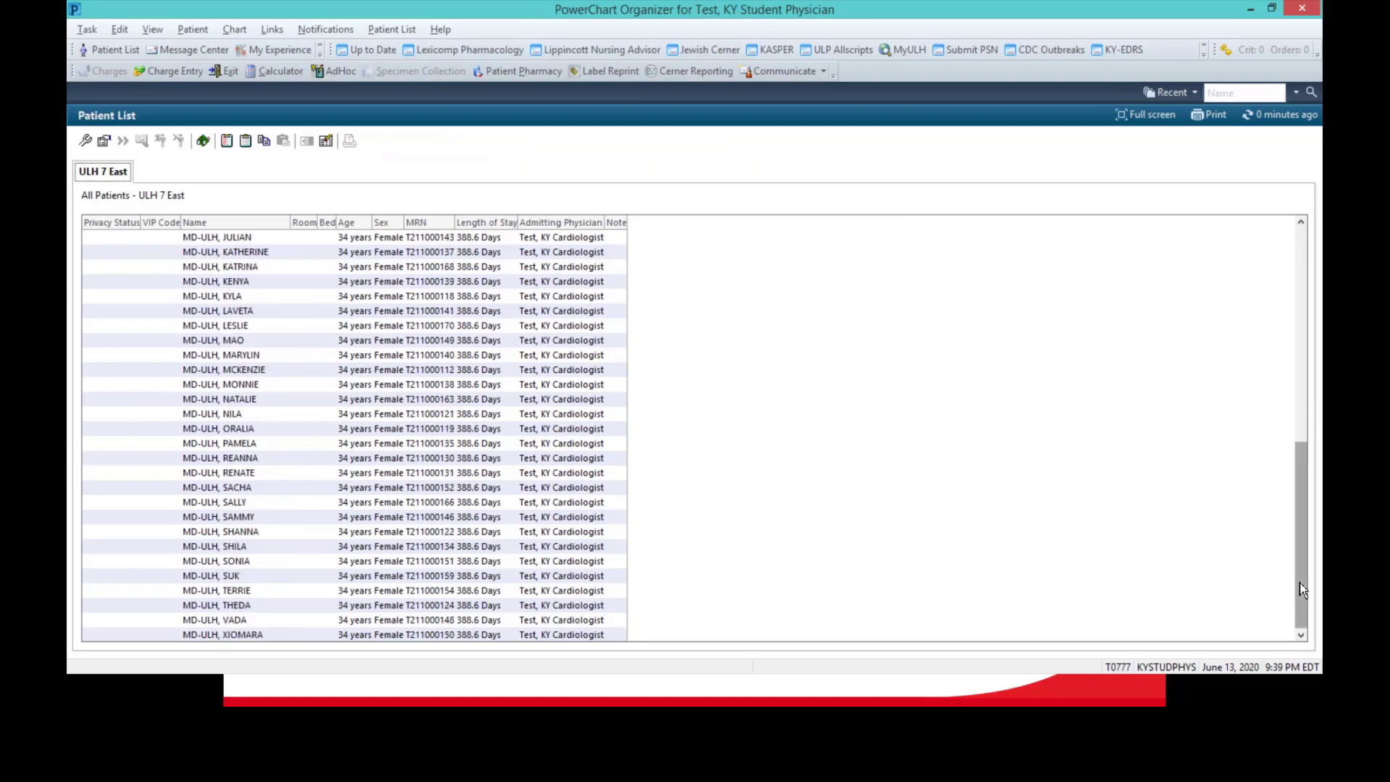
click(1301, 369)
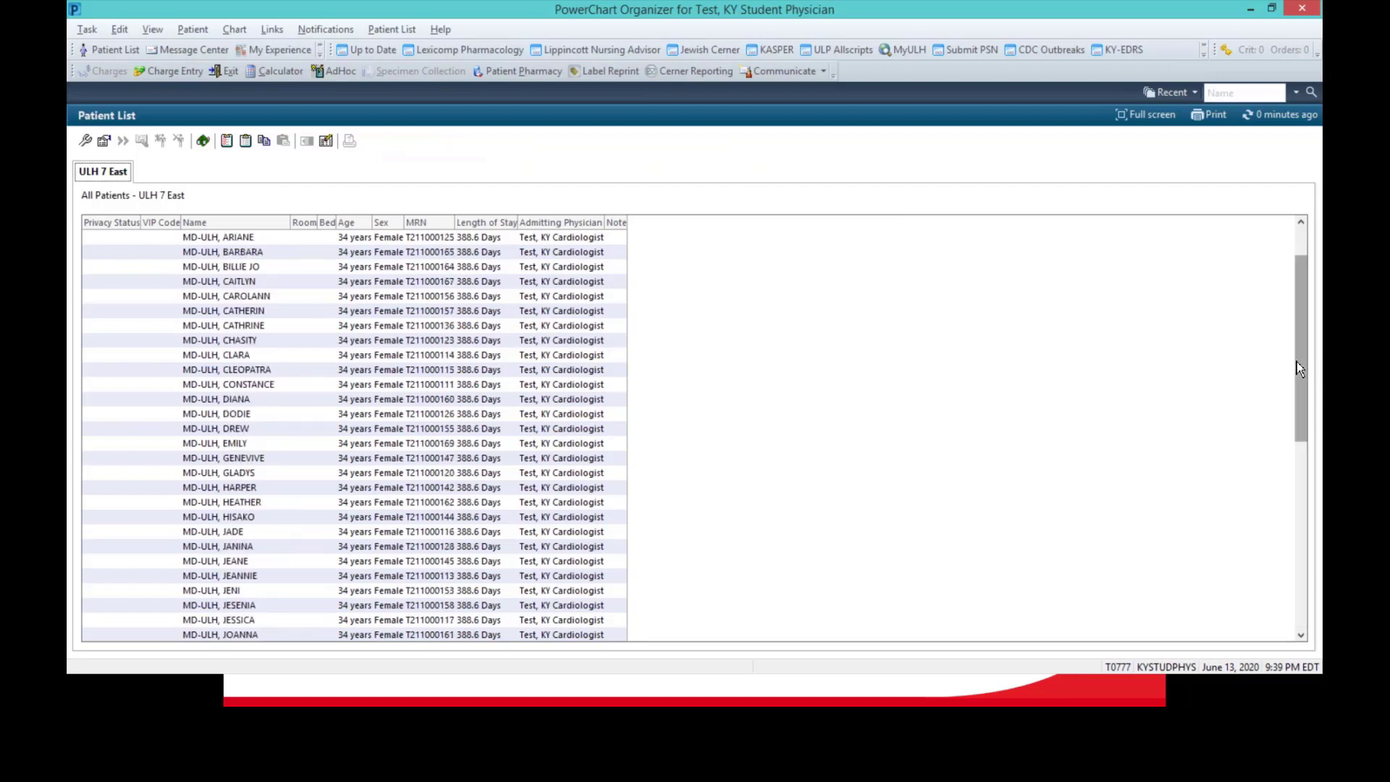
Add the Nurse Unit column to the existing columns of the ULH 7 East patient list
click(1298, 235)
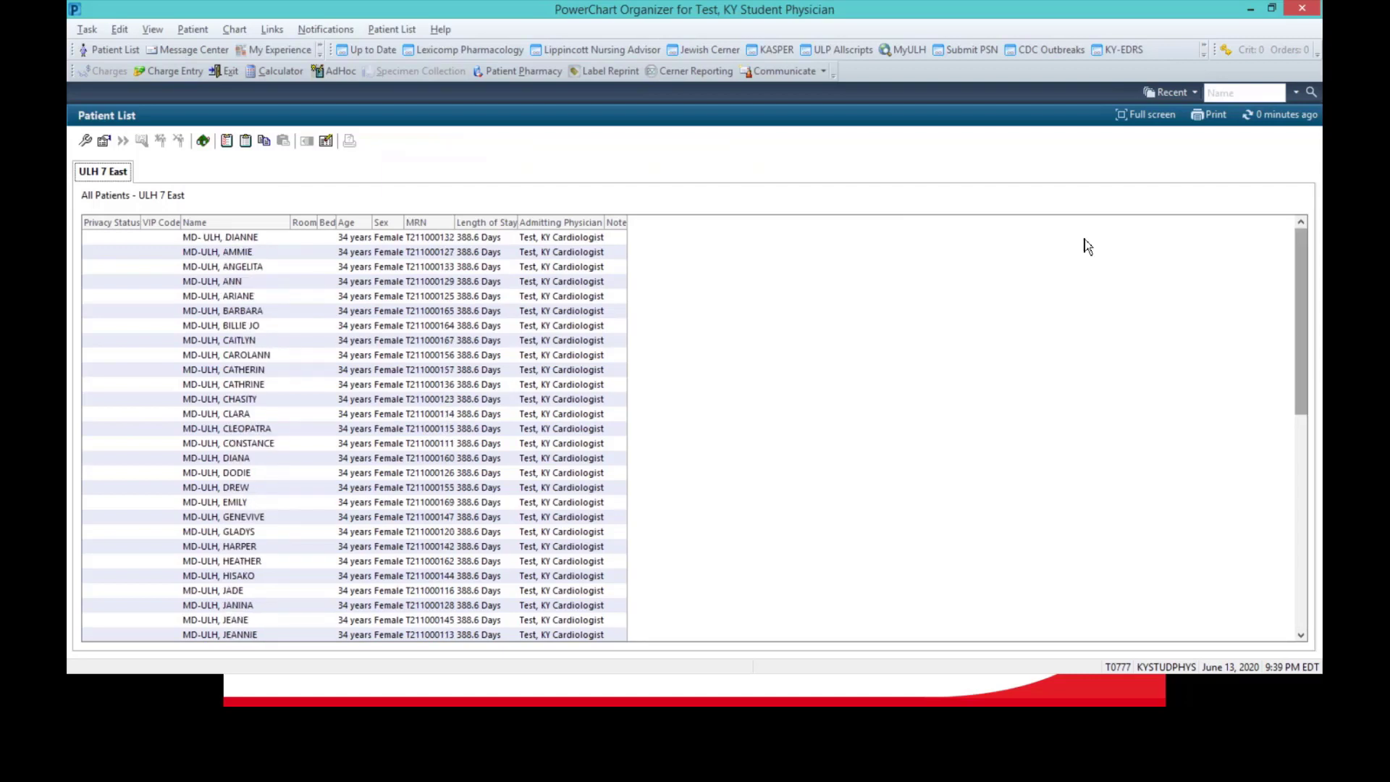
click(327, 141)
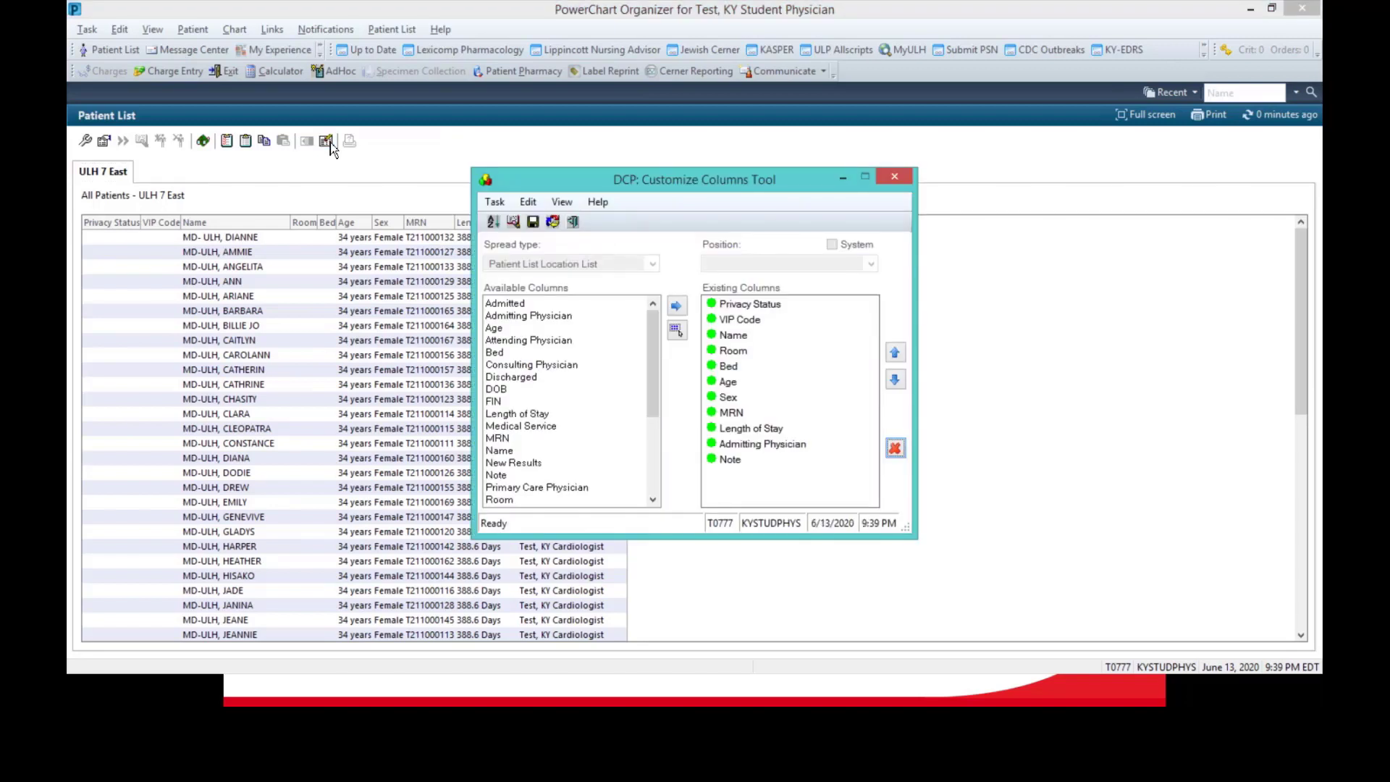
click(654, 483)
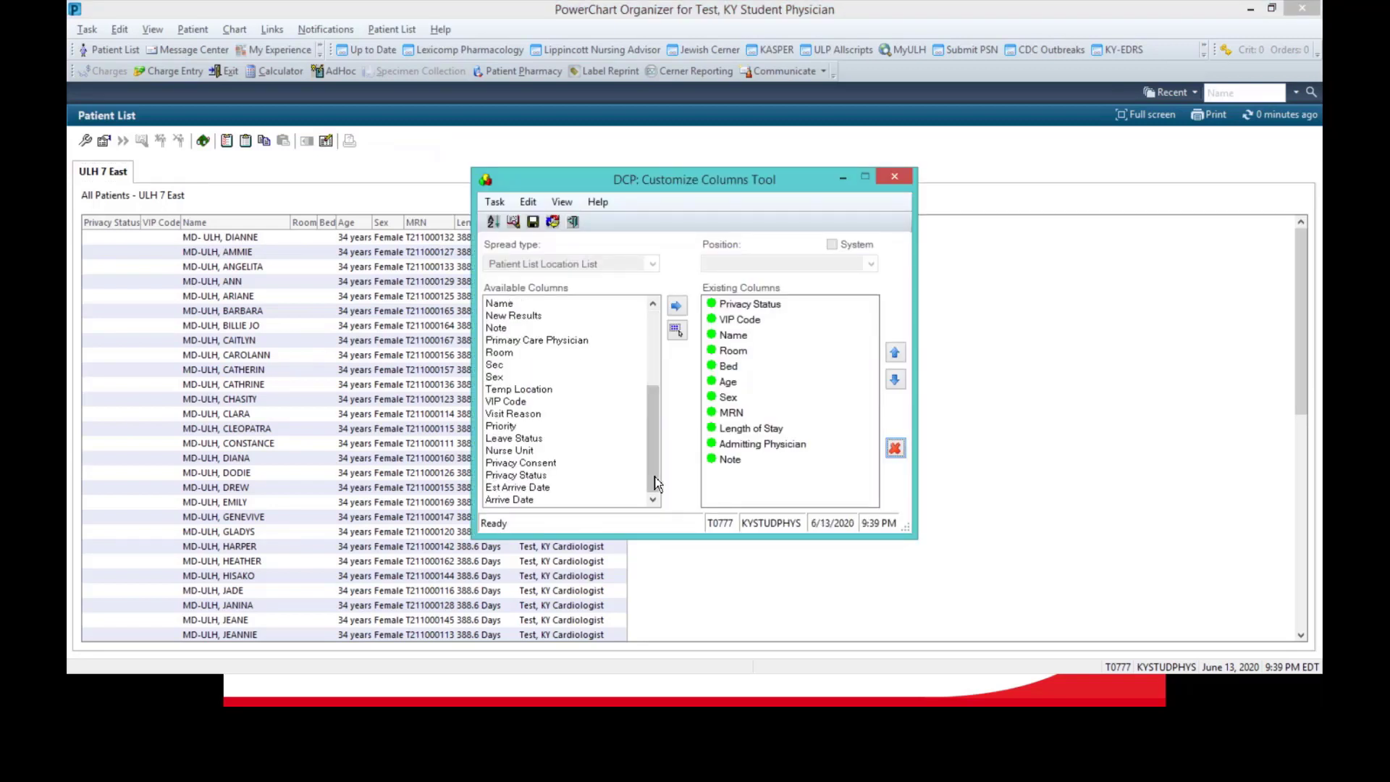
click(510, 452)
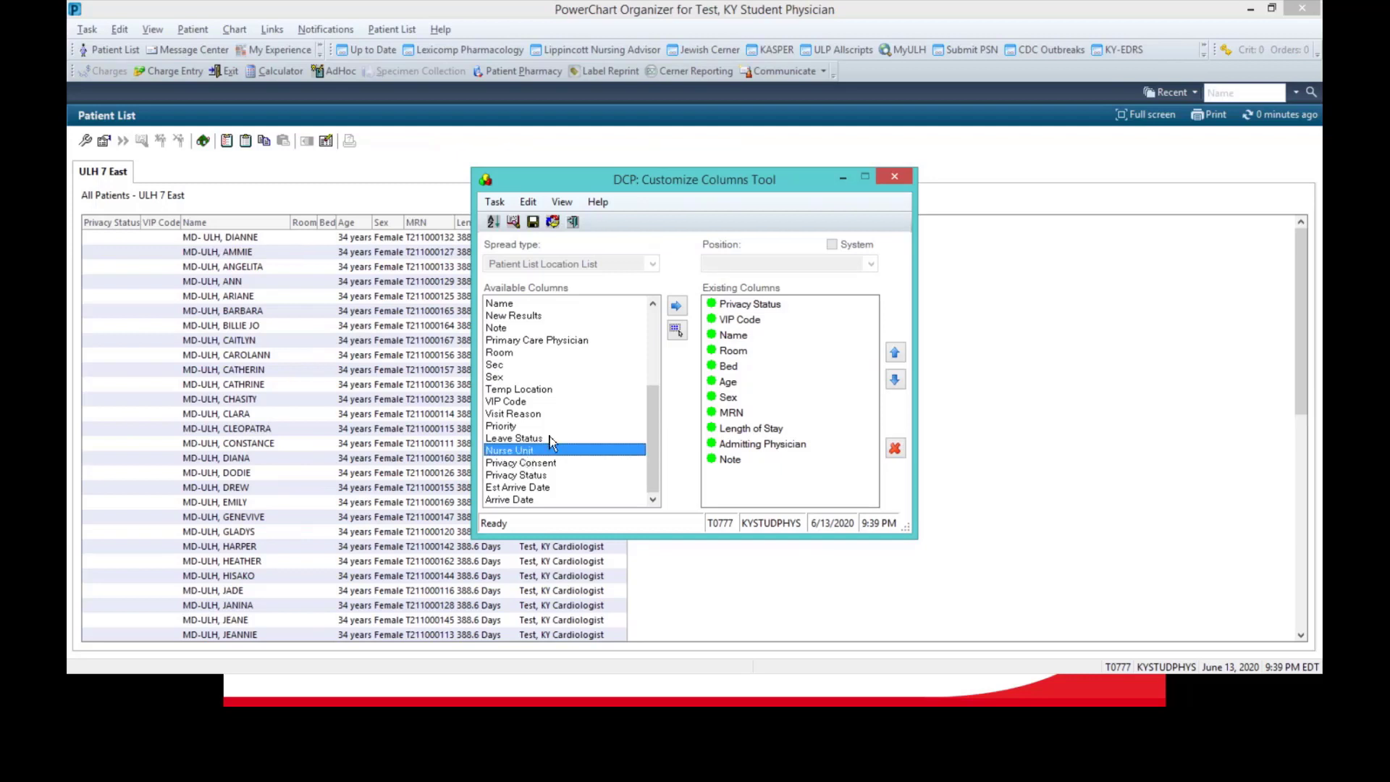
click(677, 307)
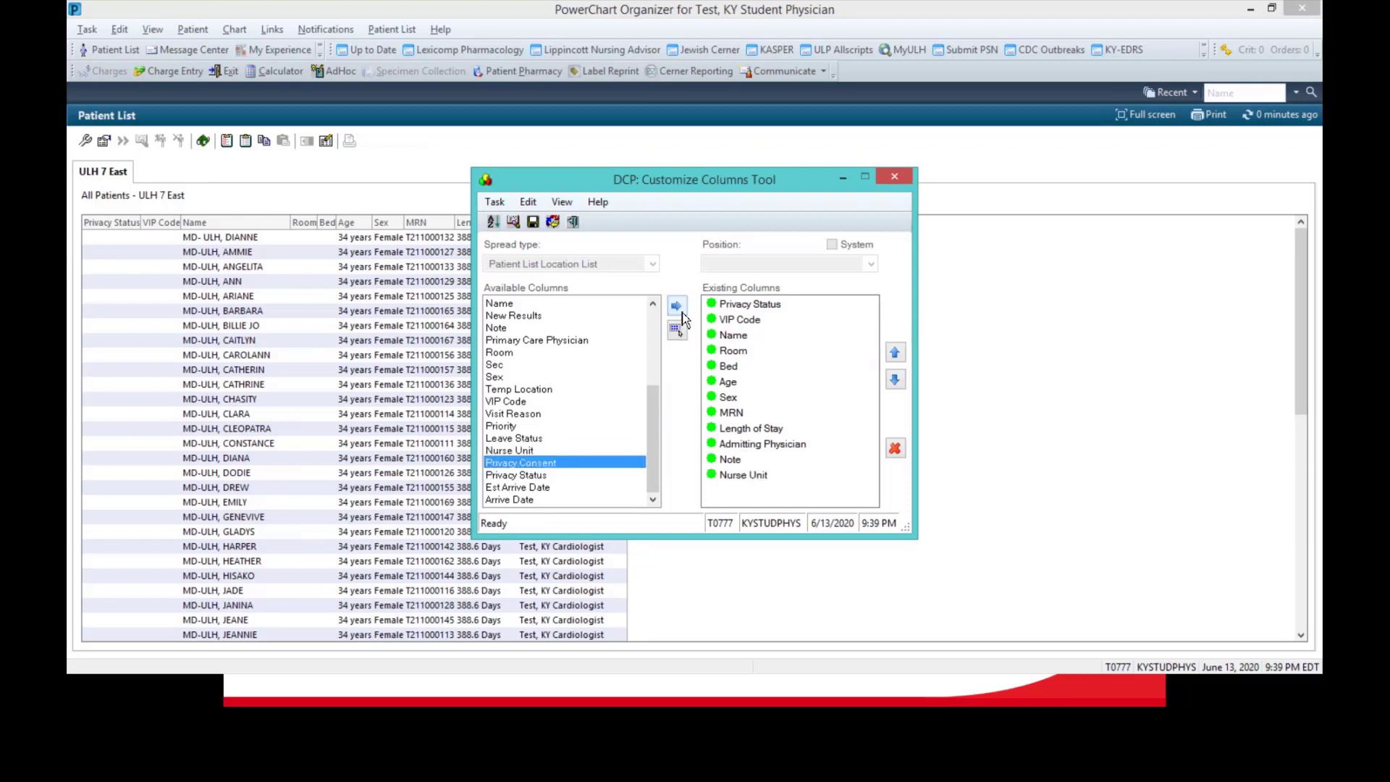
Move the Nurse Unit column to the first position, ahead of Privacy Status, and save the column layout
click(736, 476)
click(896, 353)
click(896, 354)
click(895, 353)
click(896, 353)
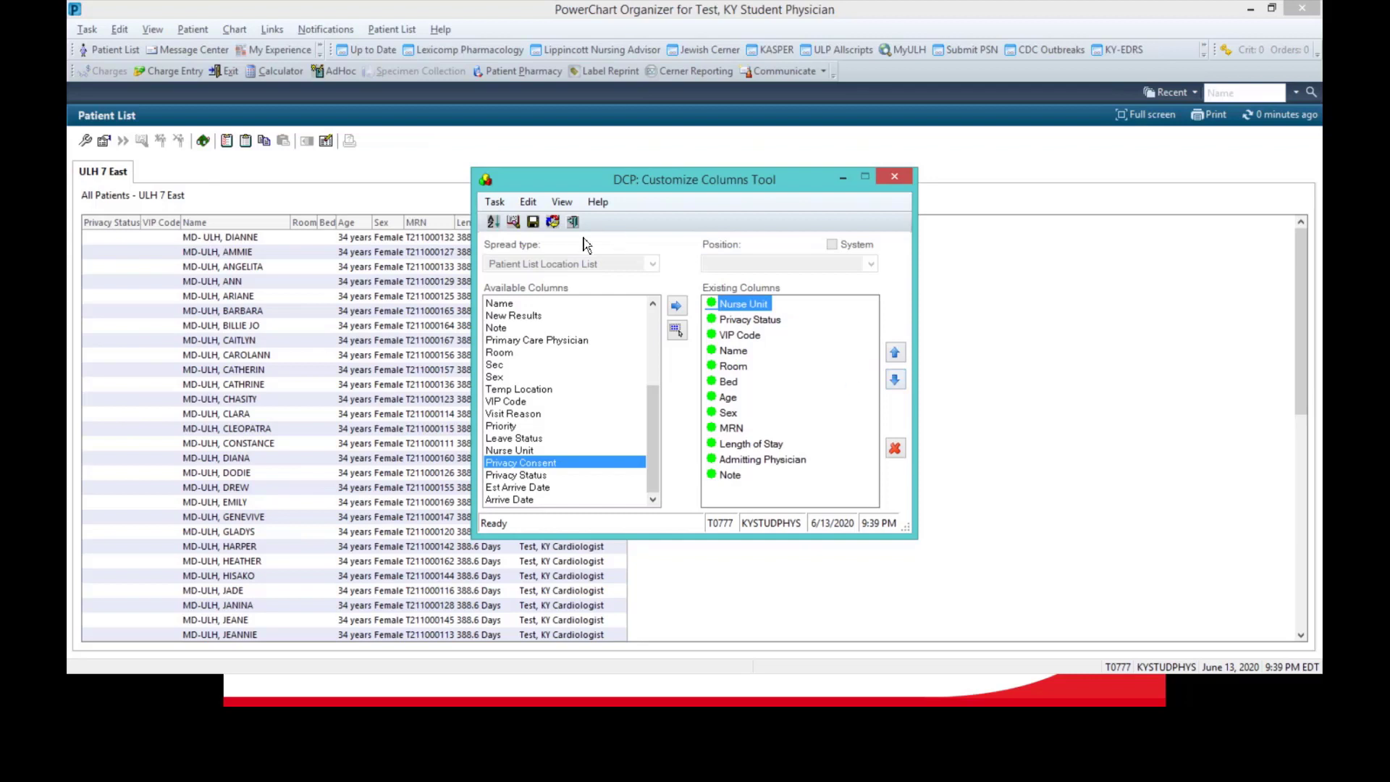
click(538, 228)
click(573, 223)
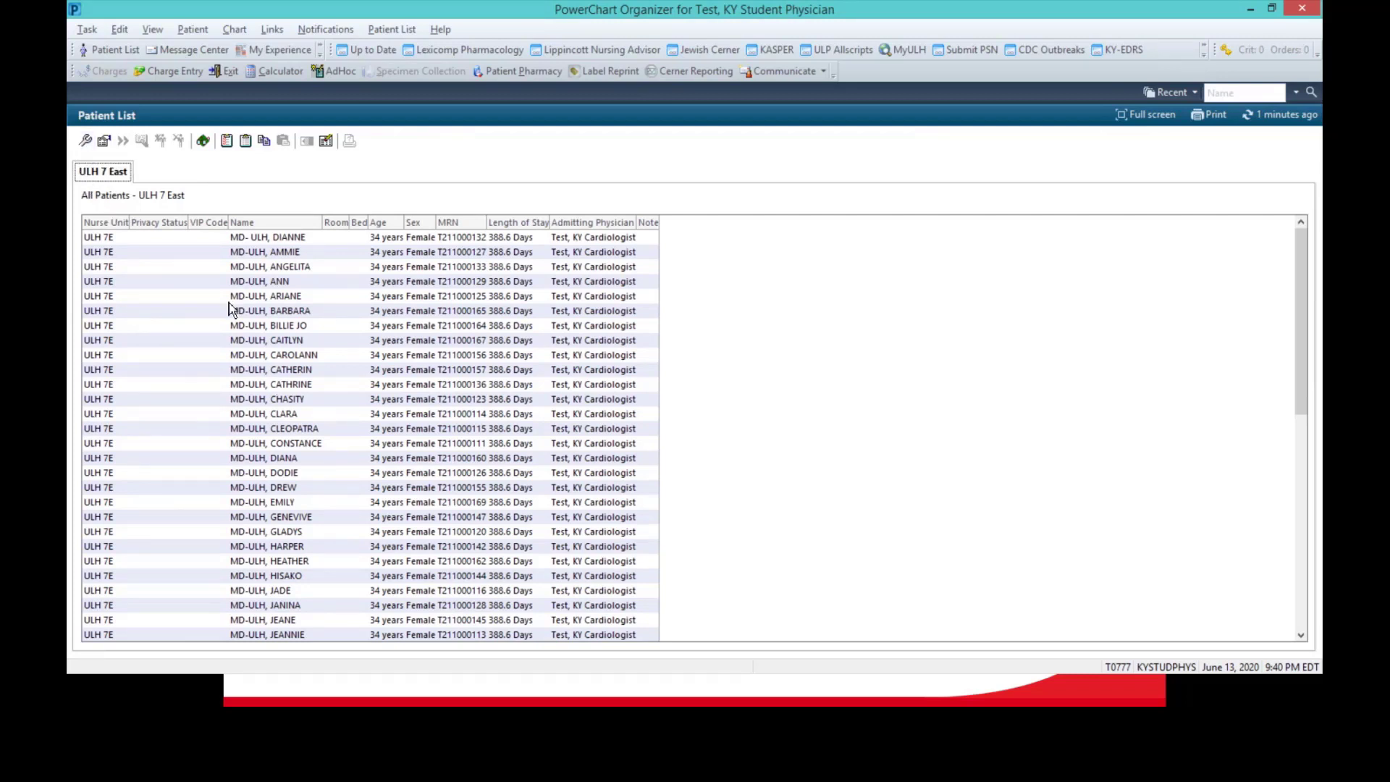
Create a Custom patient list without filter criteria, named with the owner's first name in possessive form followed by "Patients"
click(92, 150)
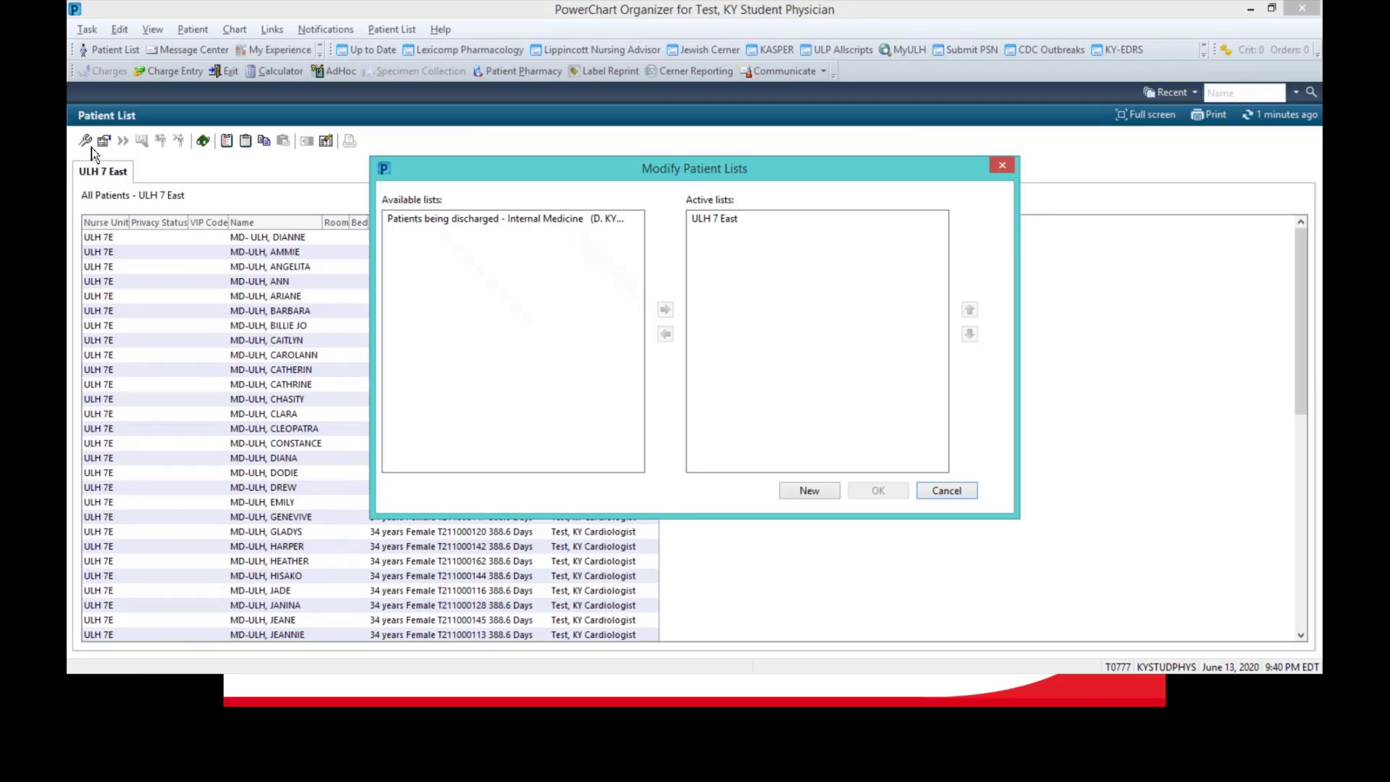
click(826, 492)
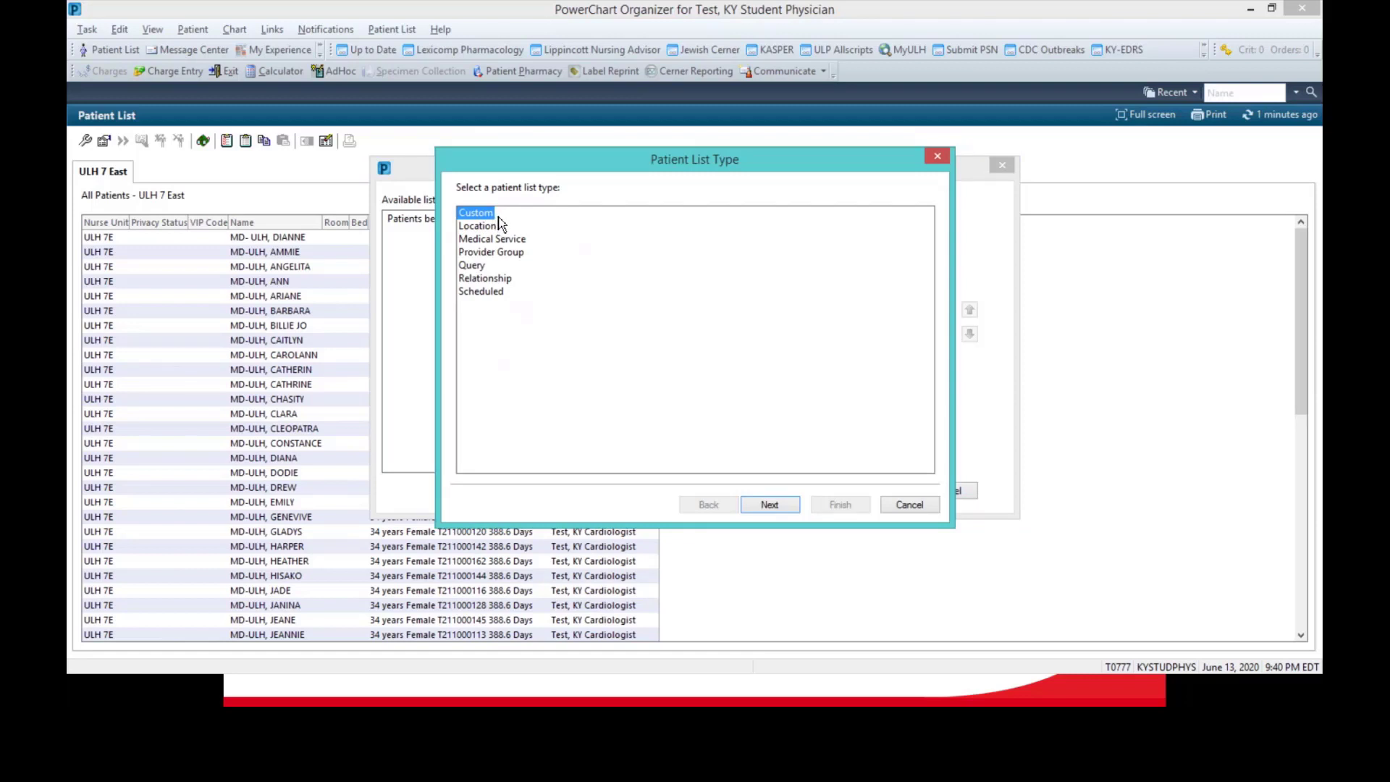
click(792, 507)
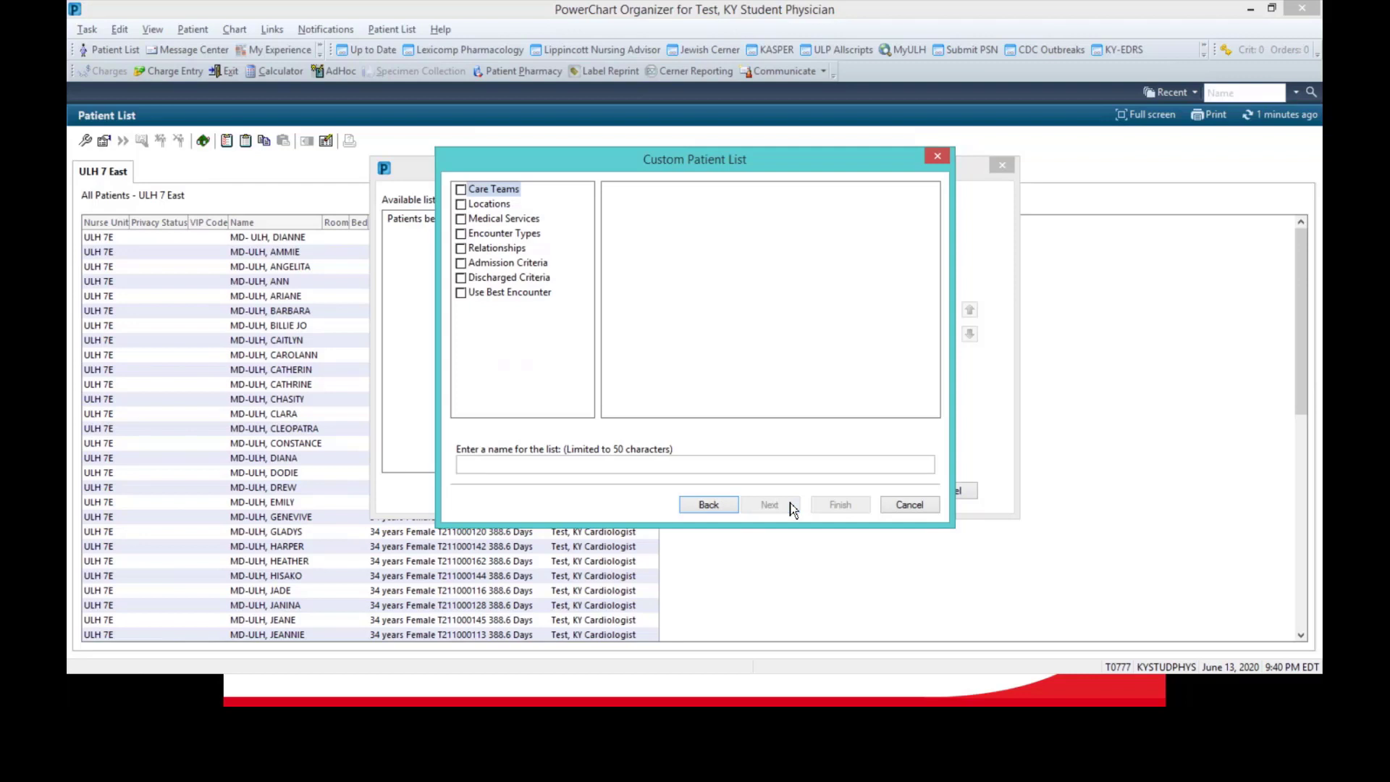
click(692, 463)
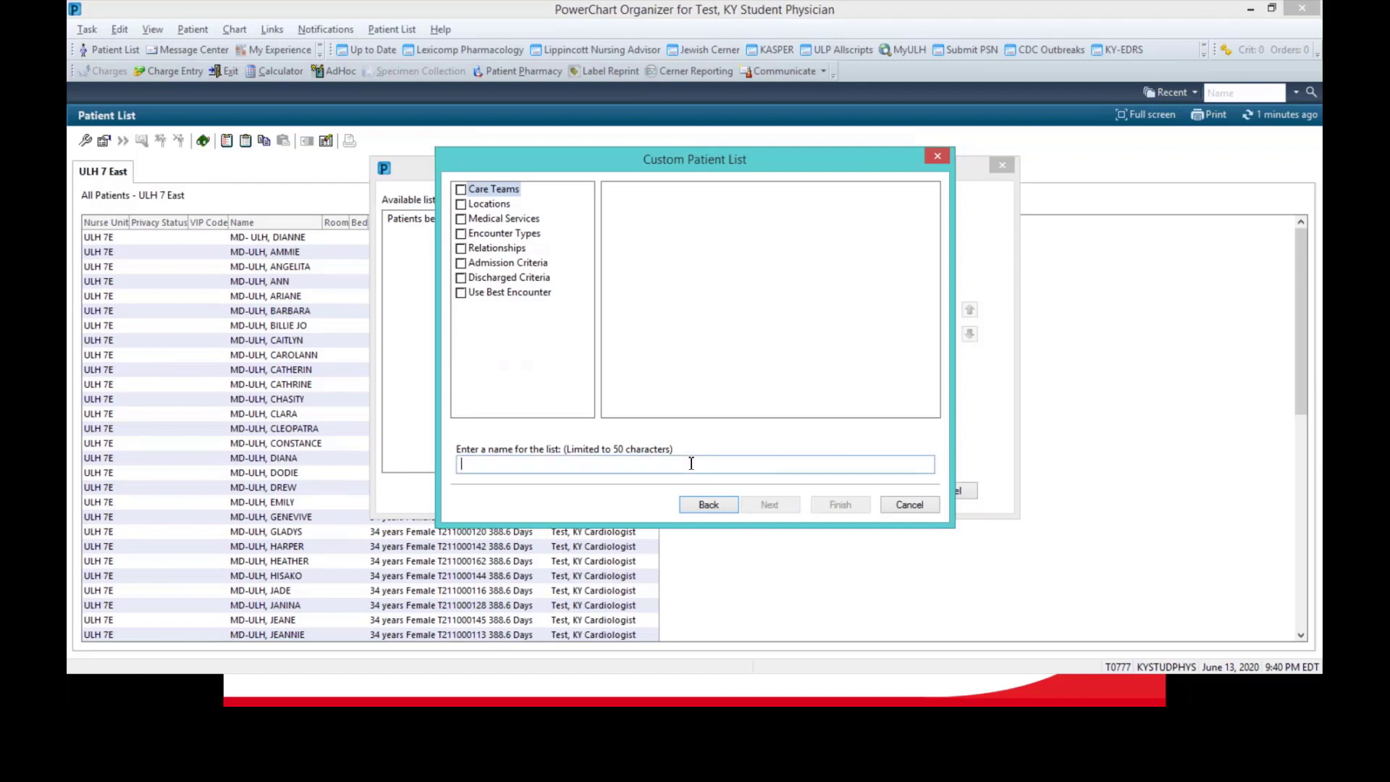
text(Heather)
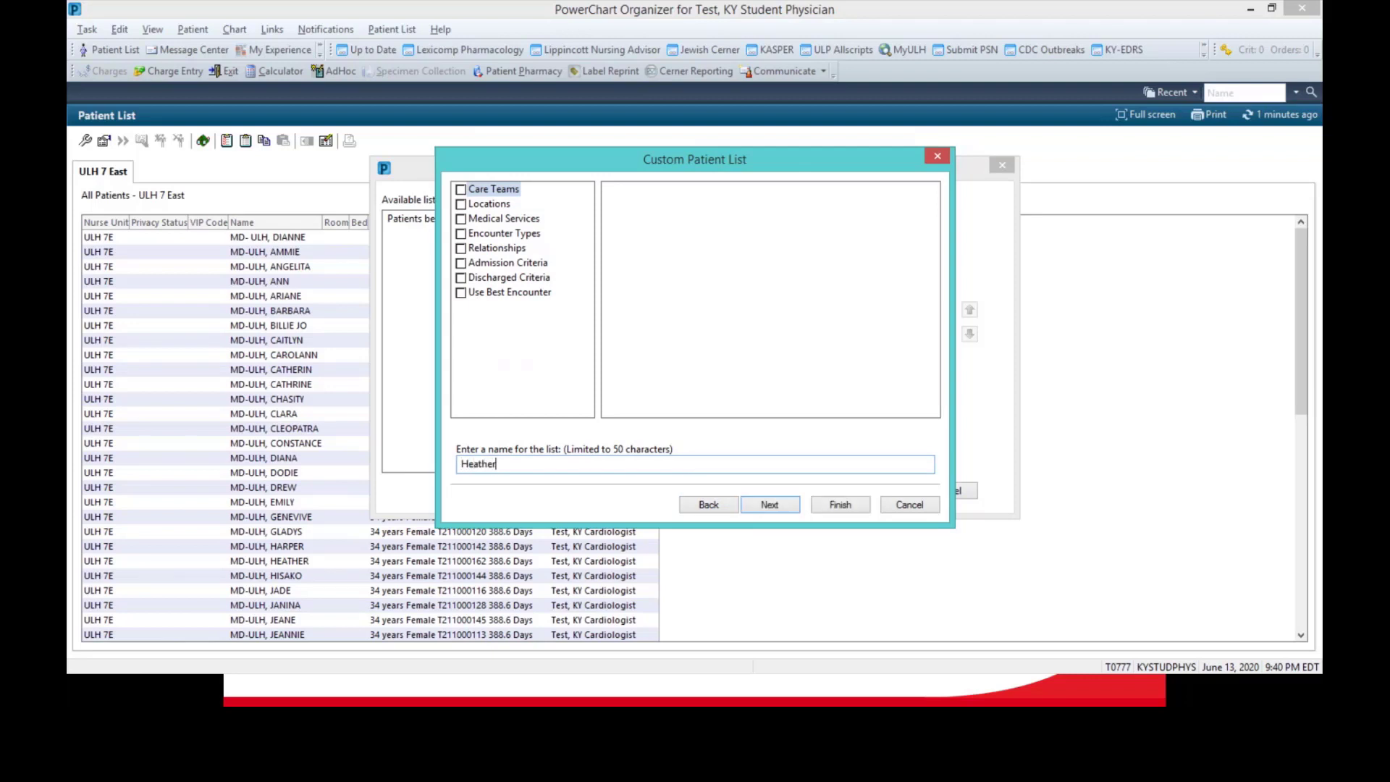
text('s Patients)
click(840, 505)
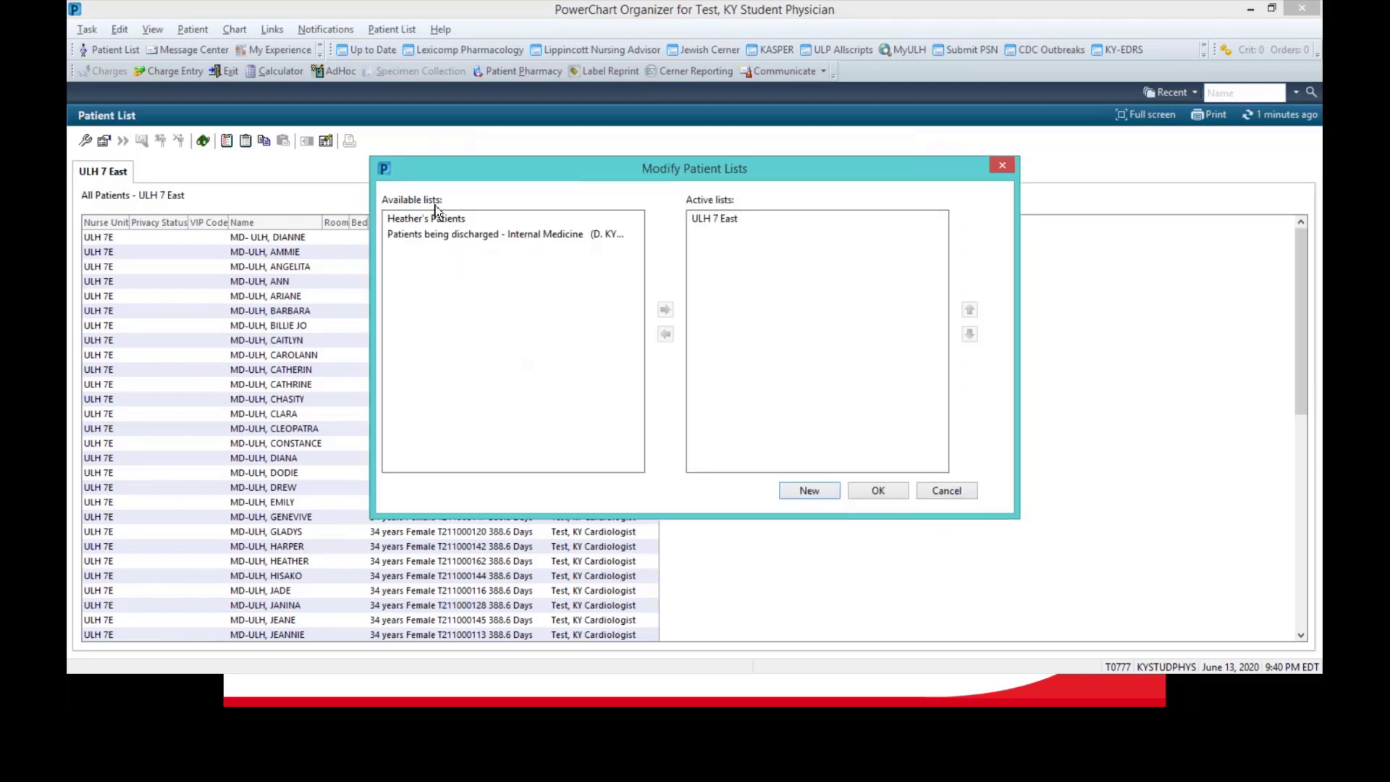
Activate the new custom list, place it above ULH 7 East in the active lists, and save the changes
click(418, 222)
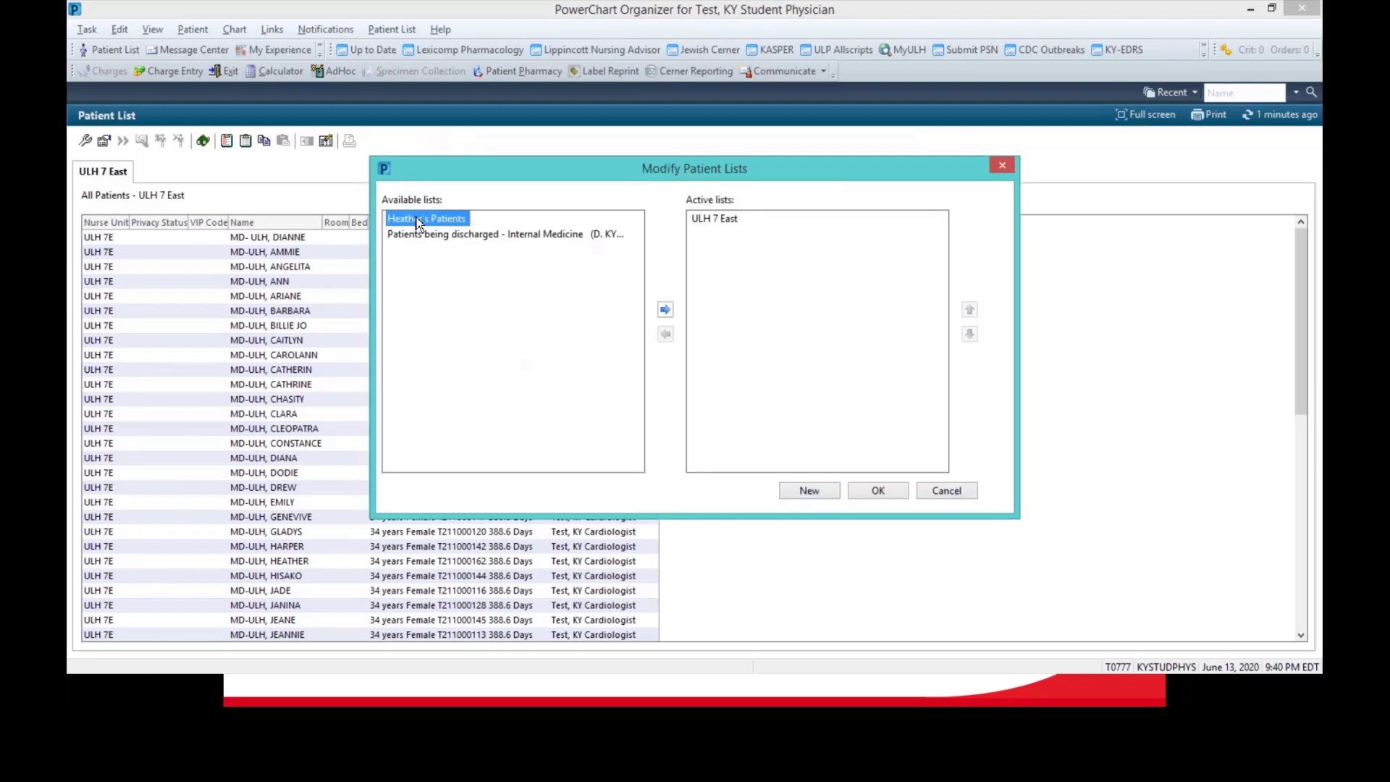
click(665, 312)
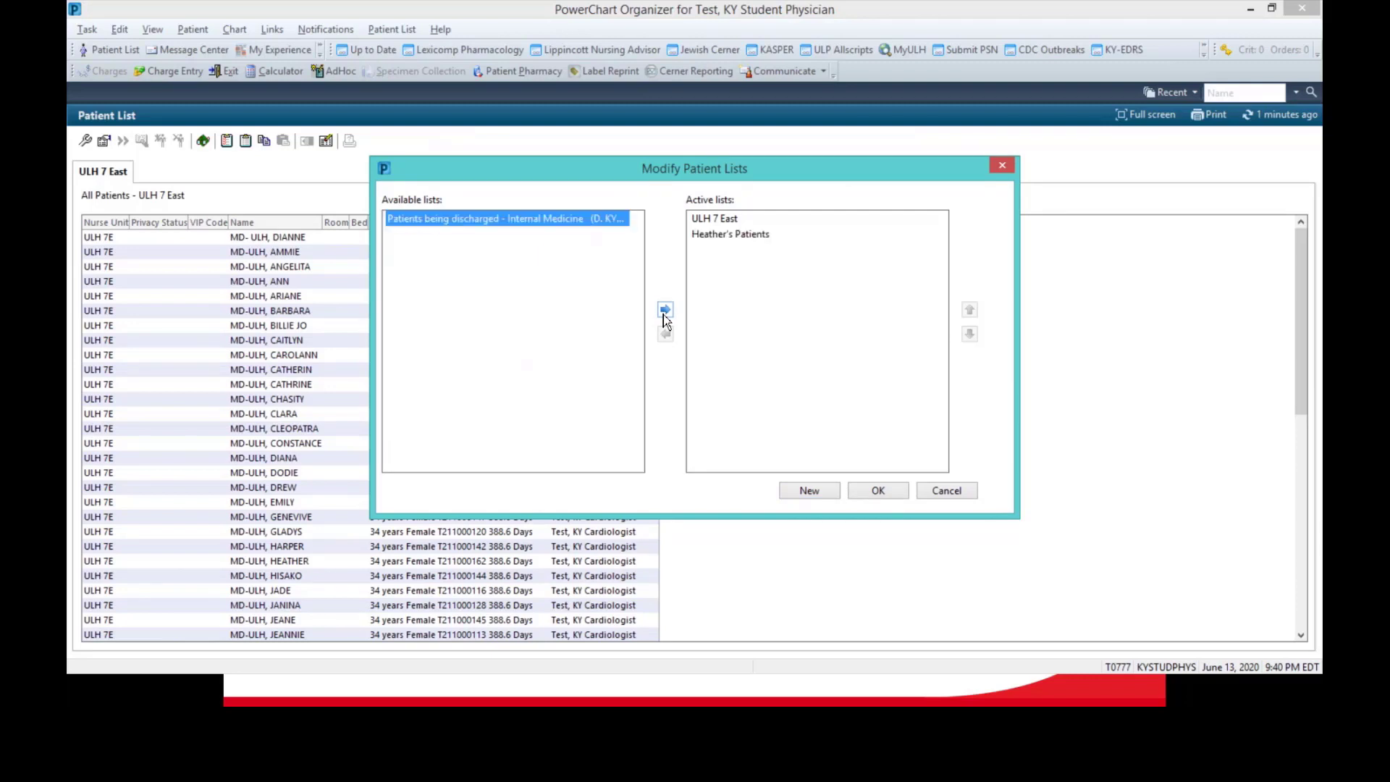
click(757, 235)
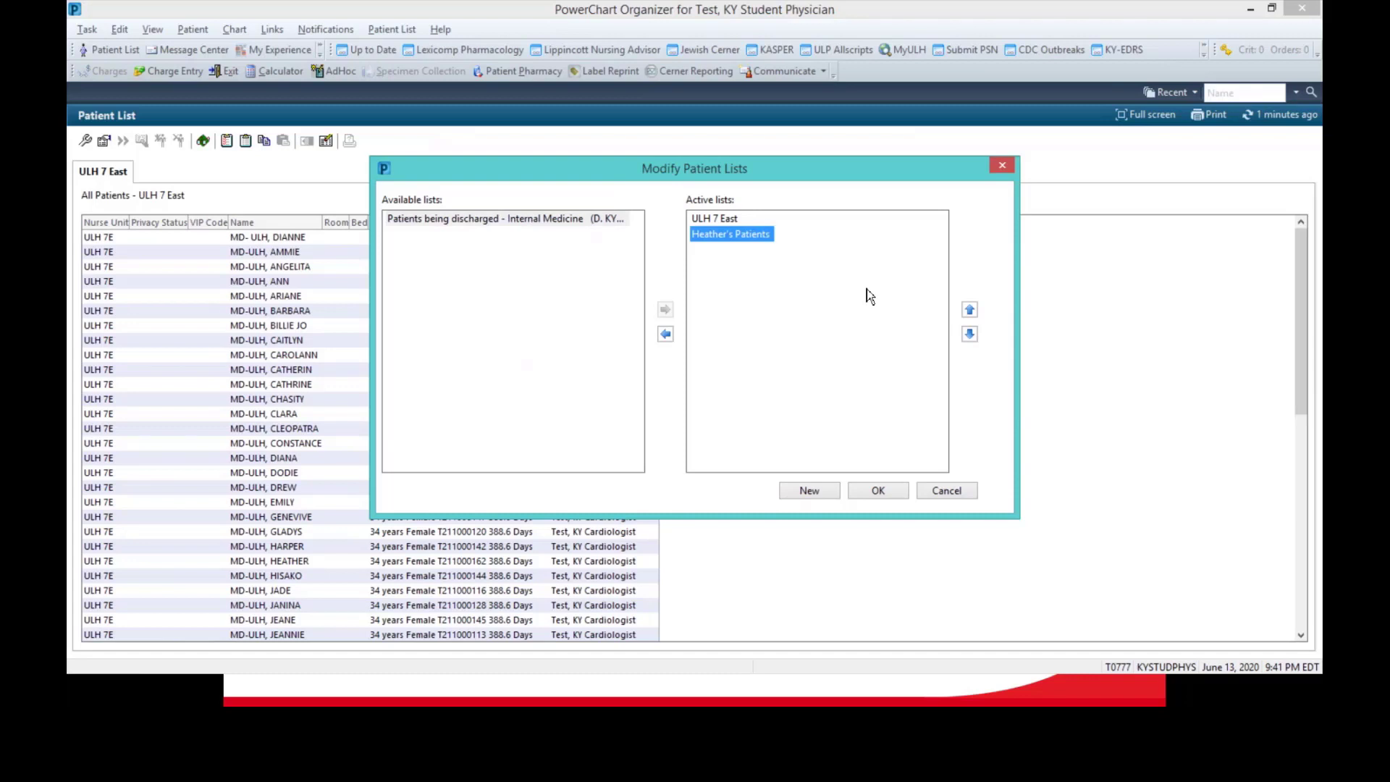
click(971, 312)
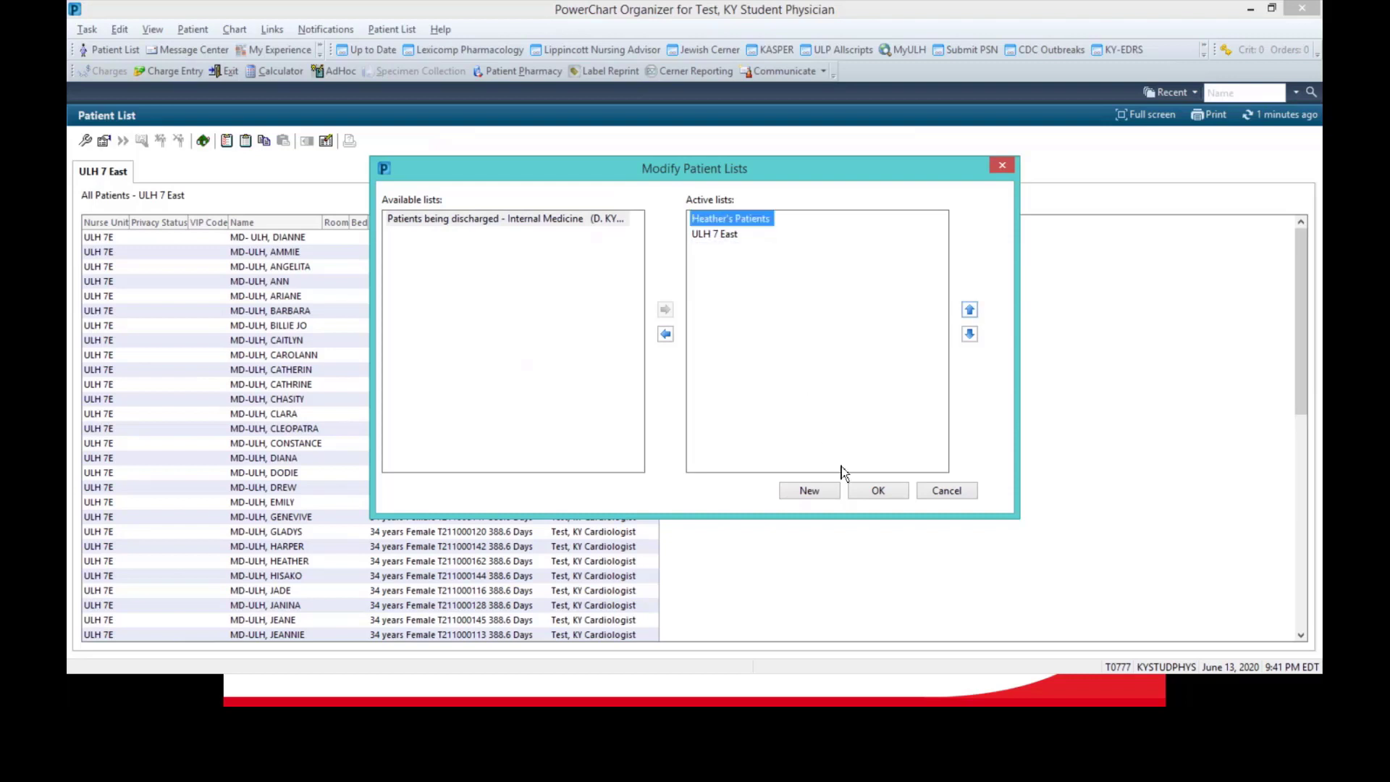
click(871, 490)
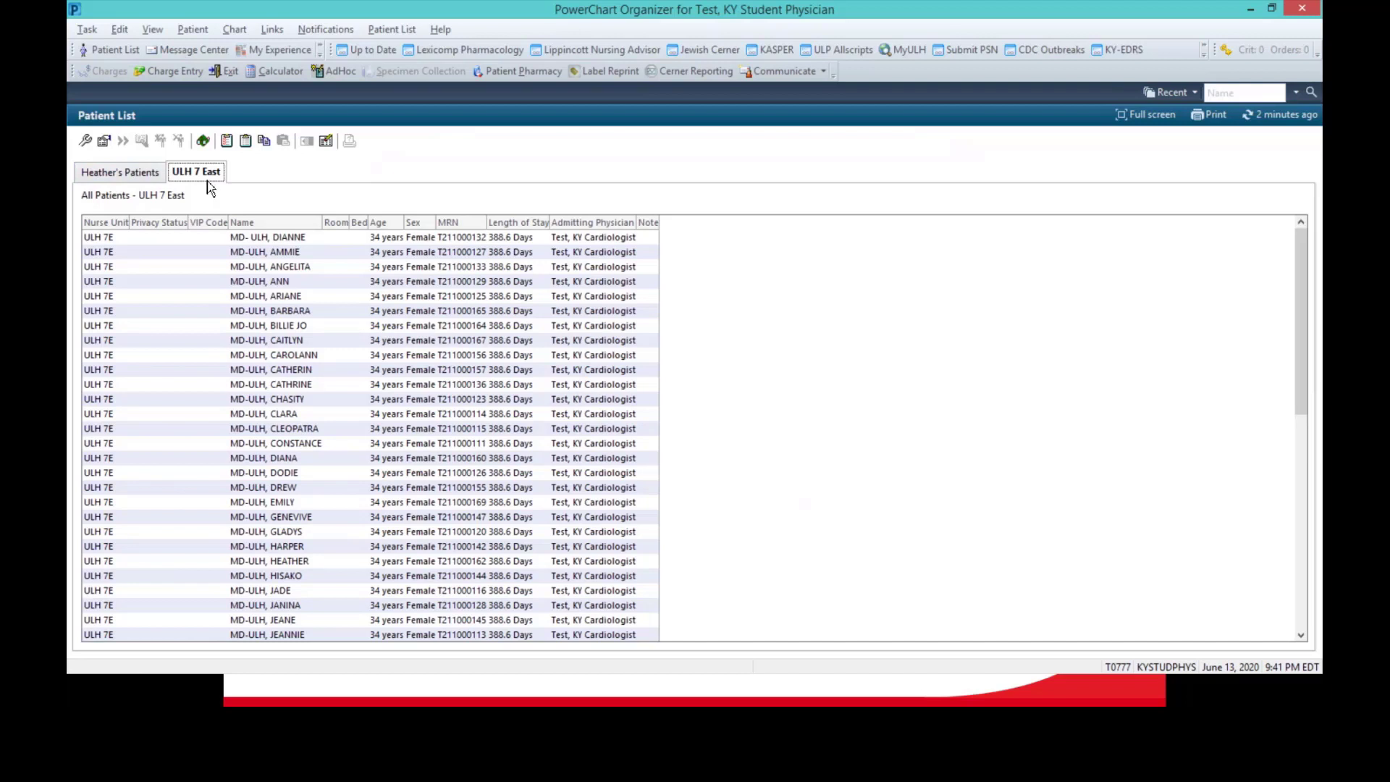
View the custom list and check which lists a patient on ULH 7 East can be added to
click(120, 172)
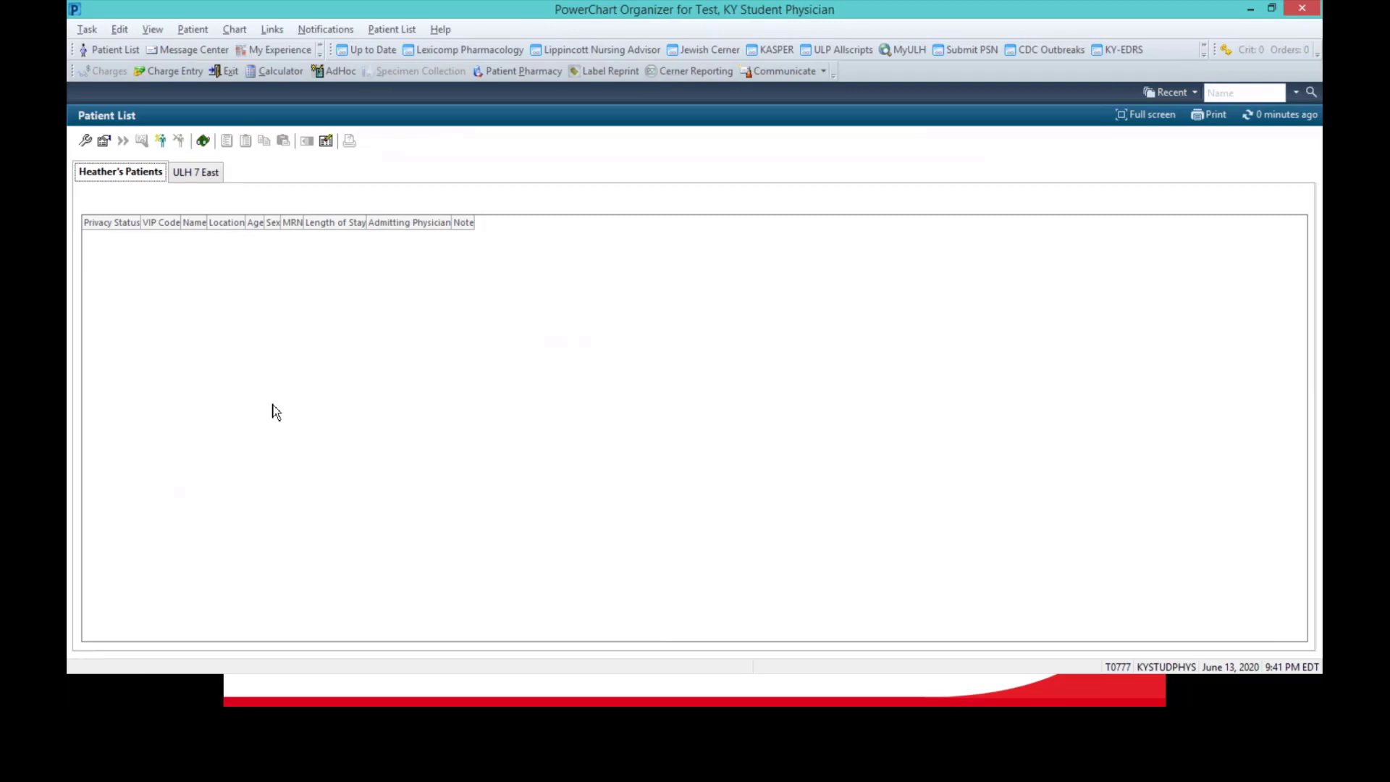
click(198, 175)
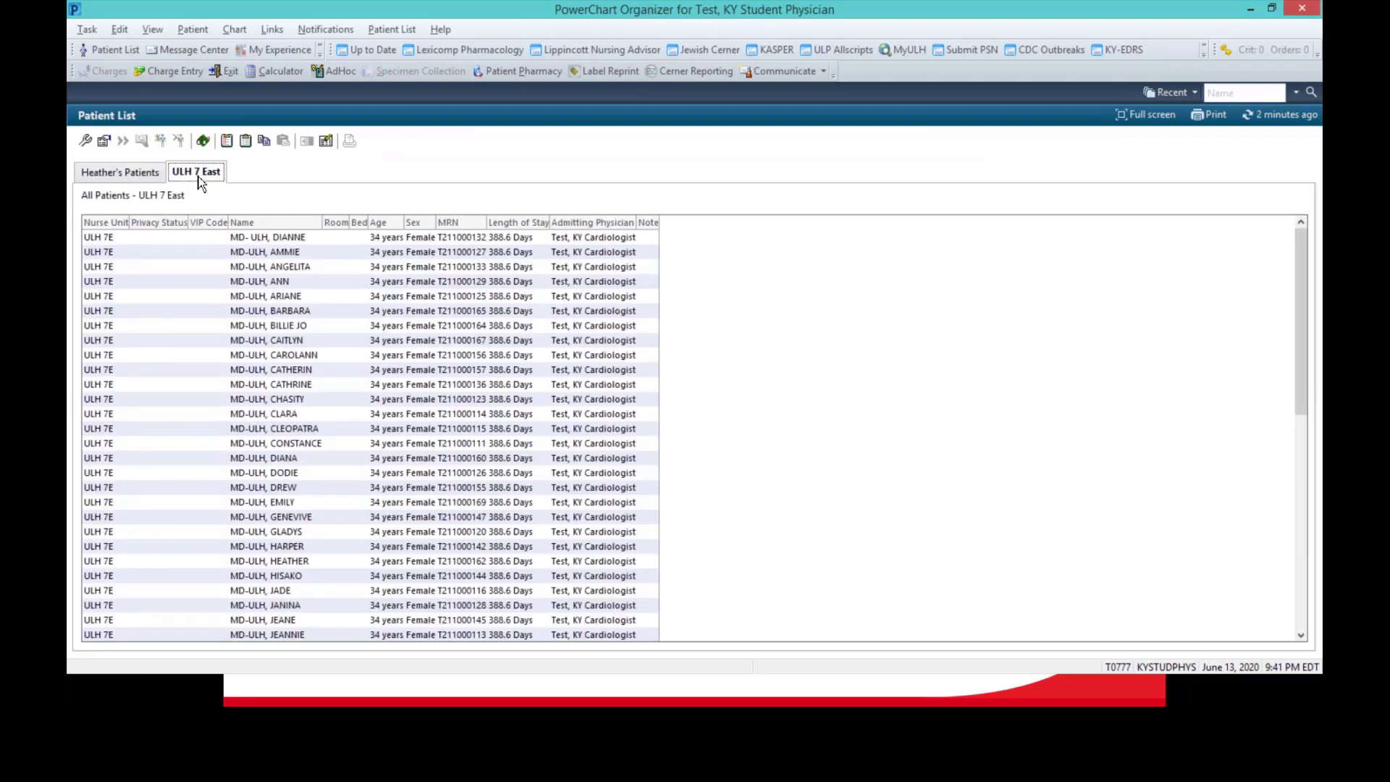
right_click(307, 372)
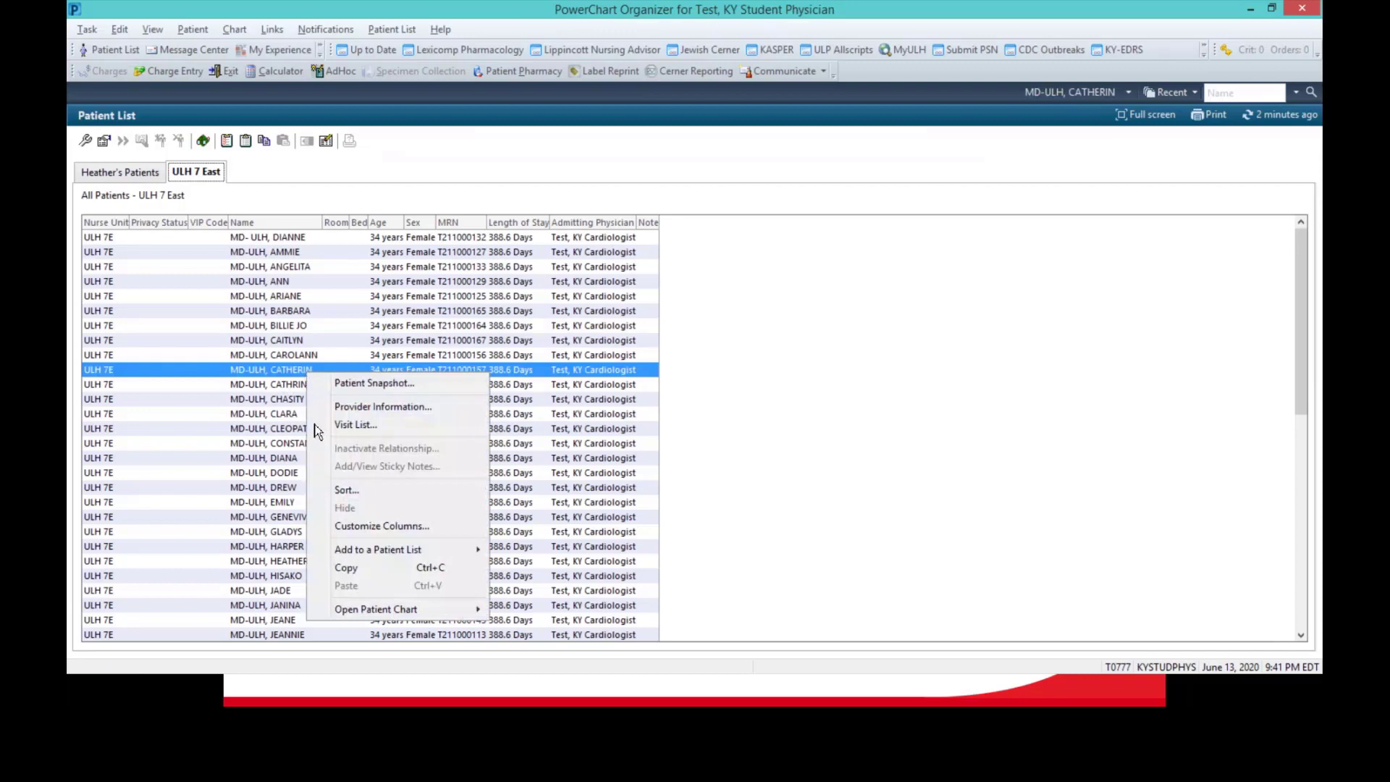
mouse_move(388, 554)
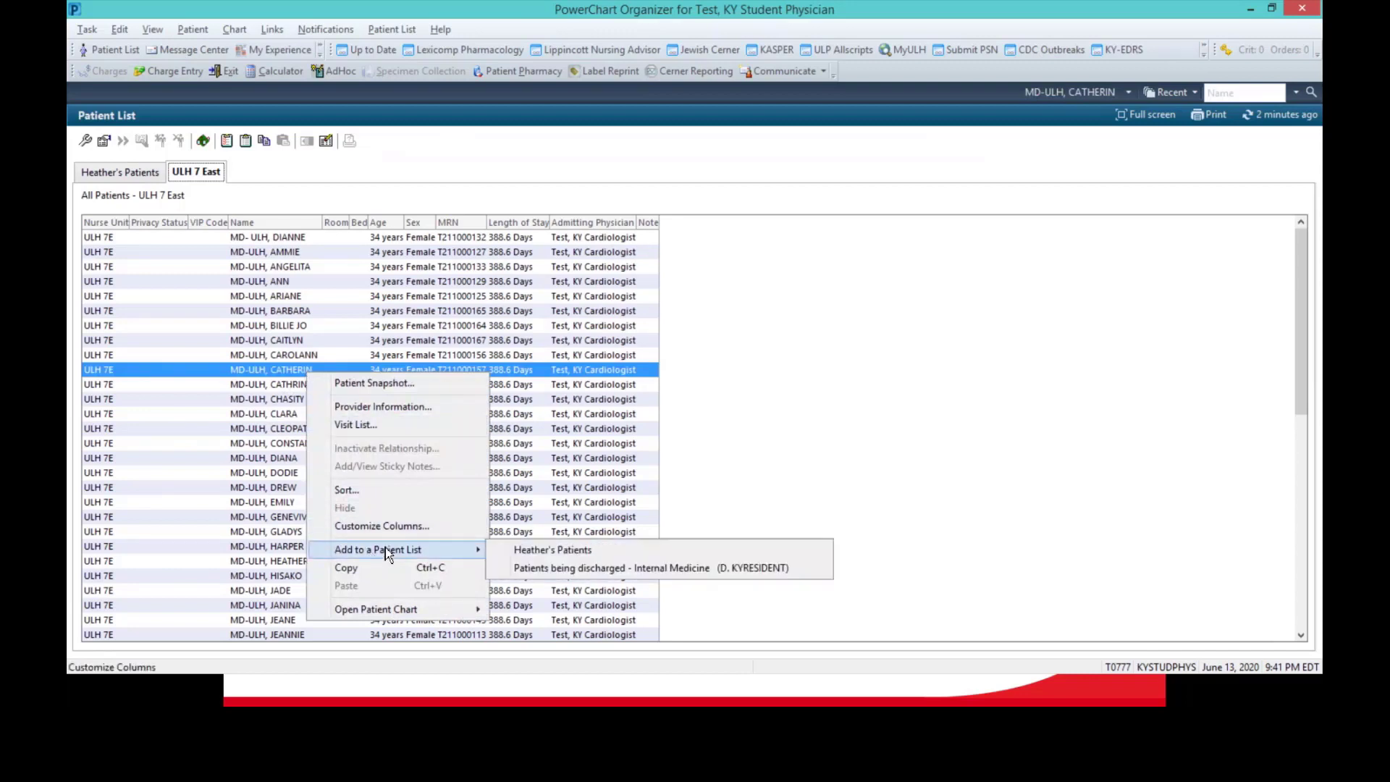
click(130, 177)
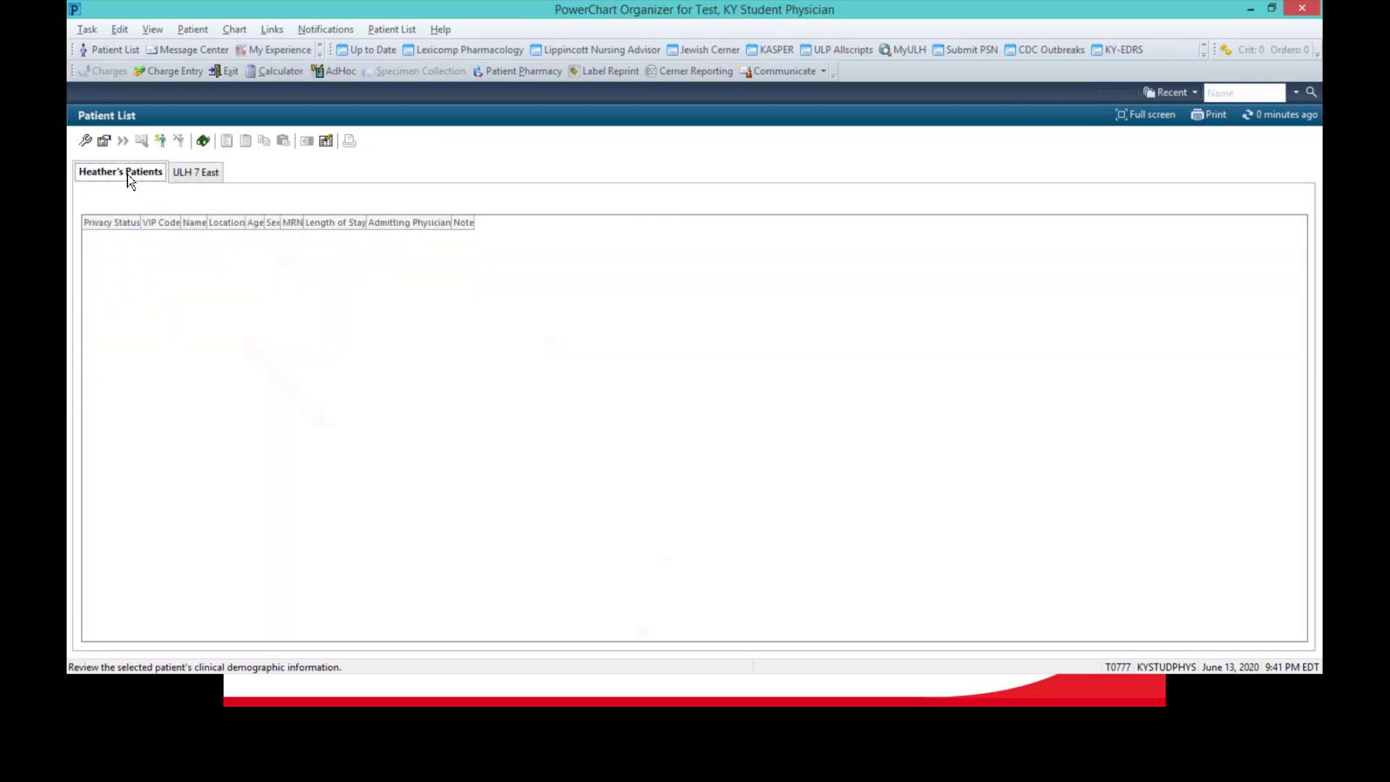
Start adding a patient to the custom list by searching with the patient's last and first name
click(161, 142)
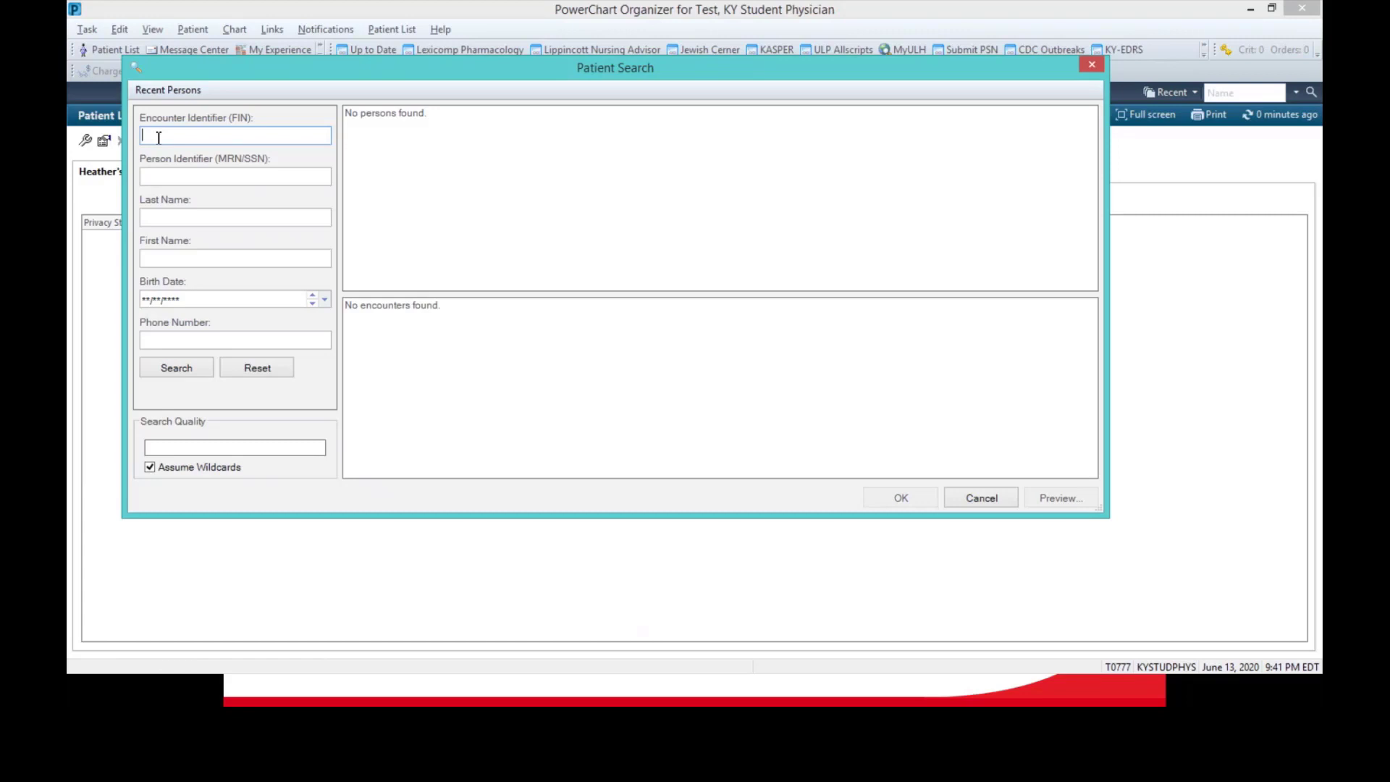
click(182, 215)
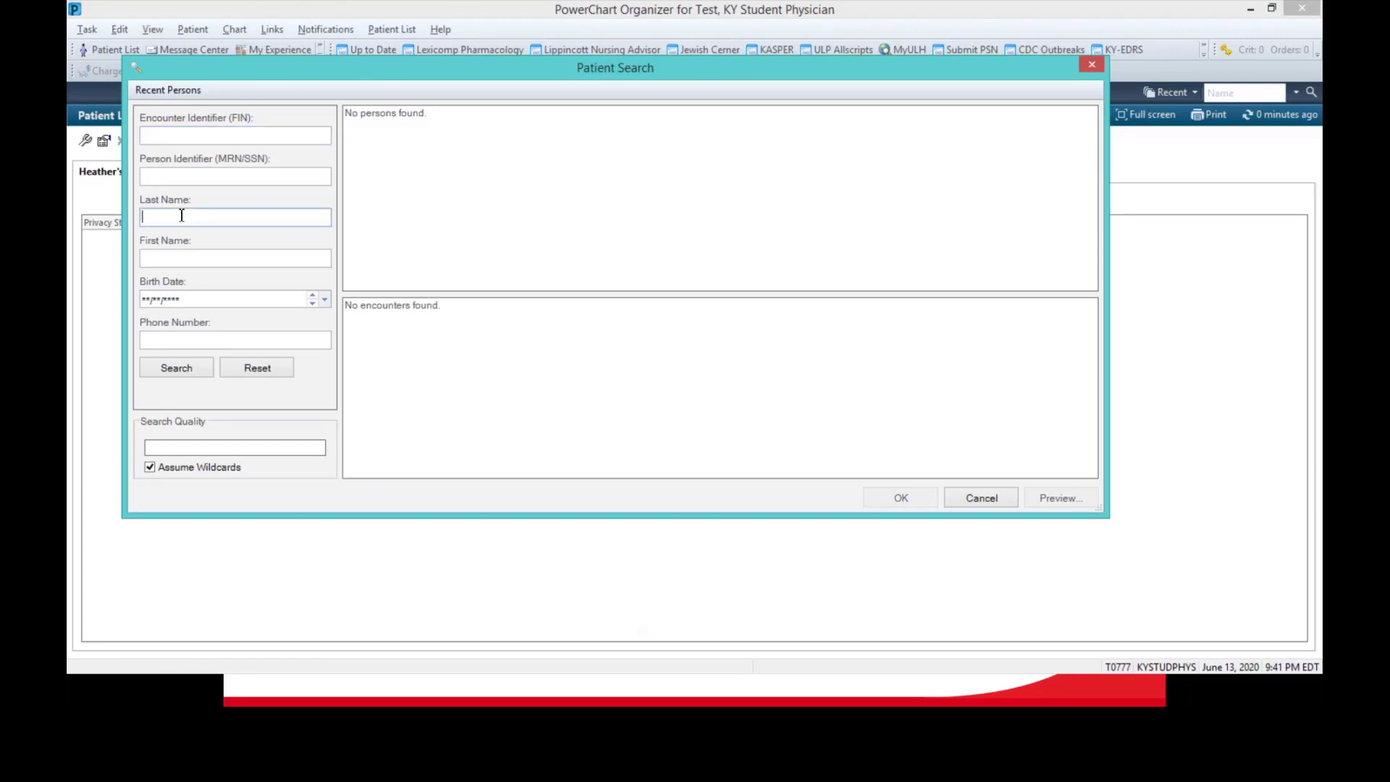
text(md-ulh)
key(Tab)
text(harper)
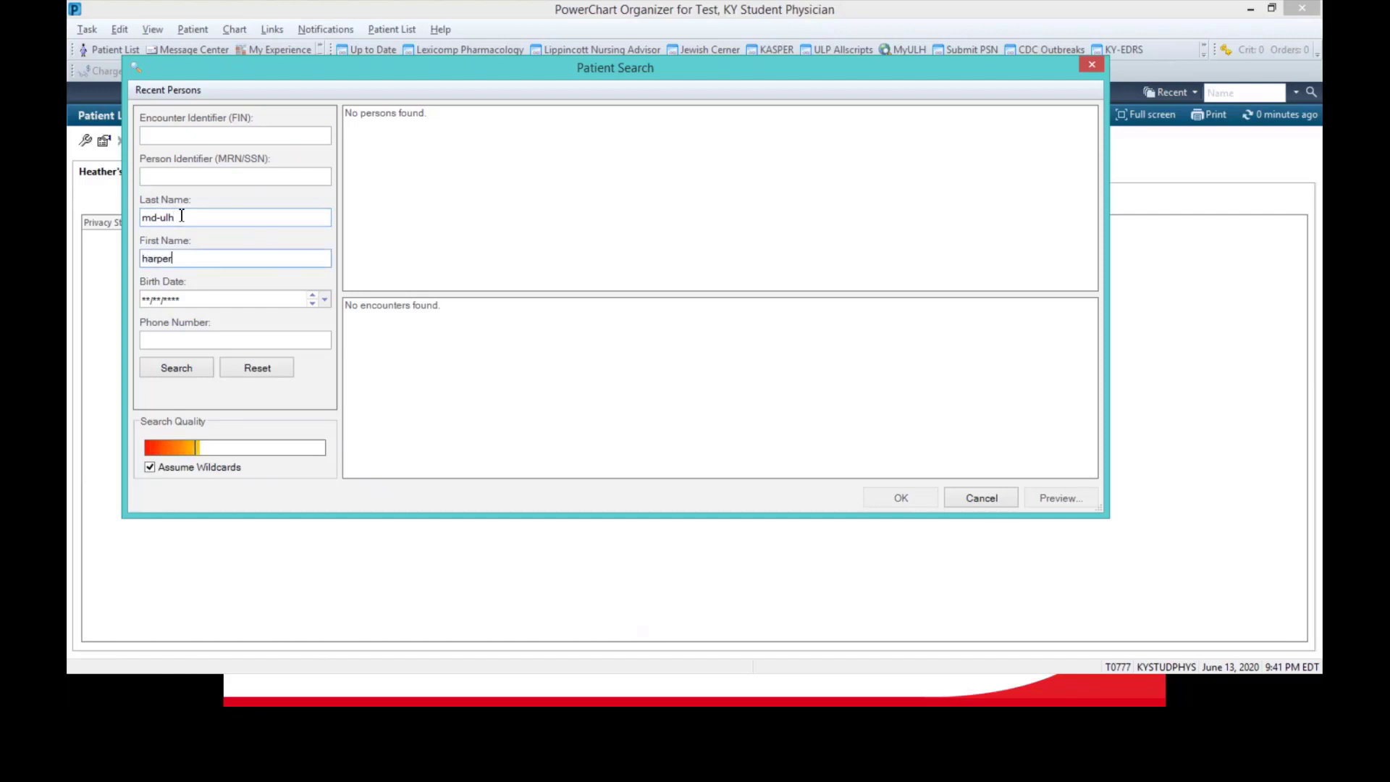
click(174, 370)
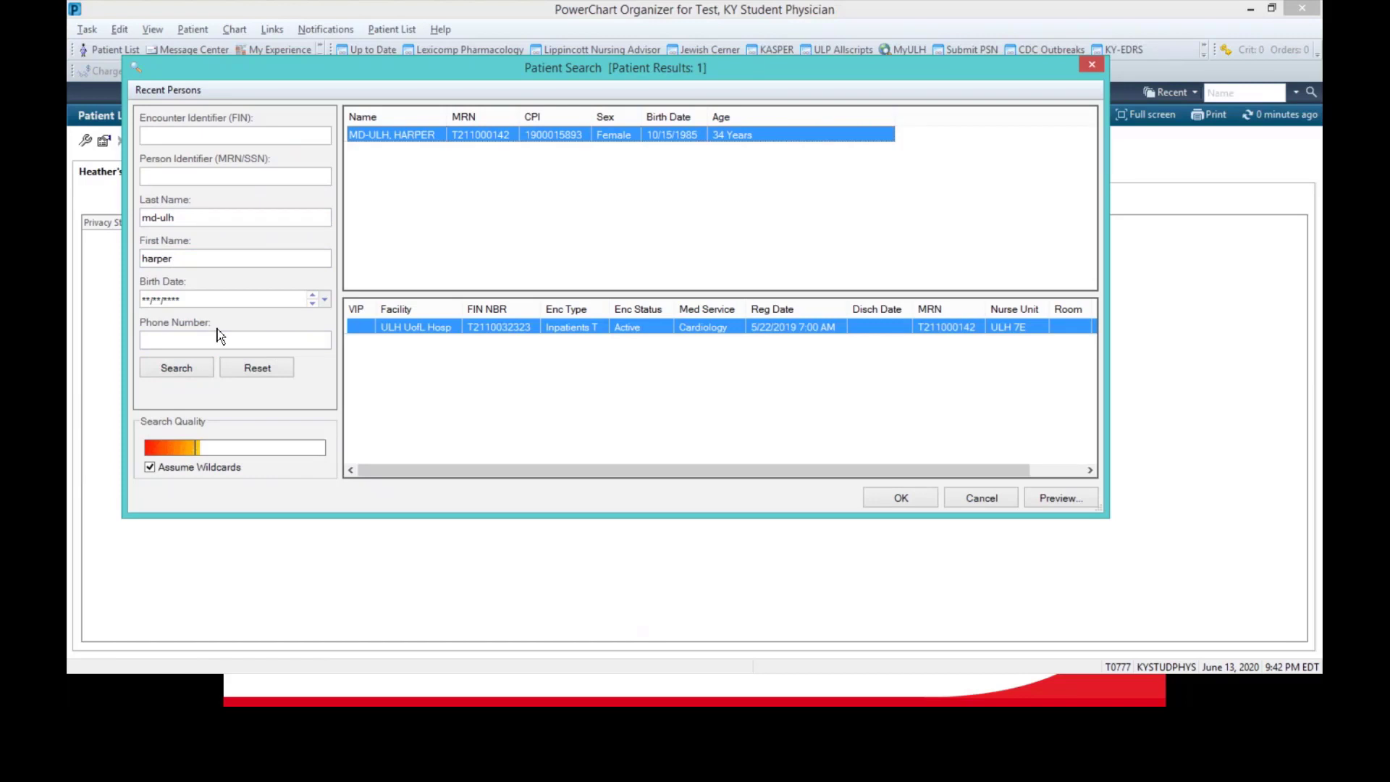
Search by the patient's last name alone despite the low search strength, and look through the results to the end
double_click(163, 259)
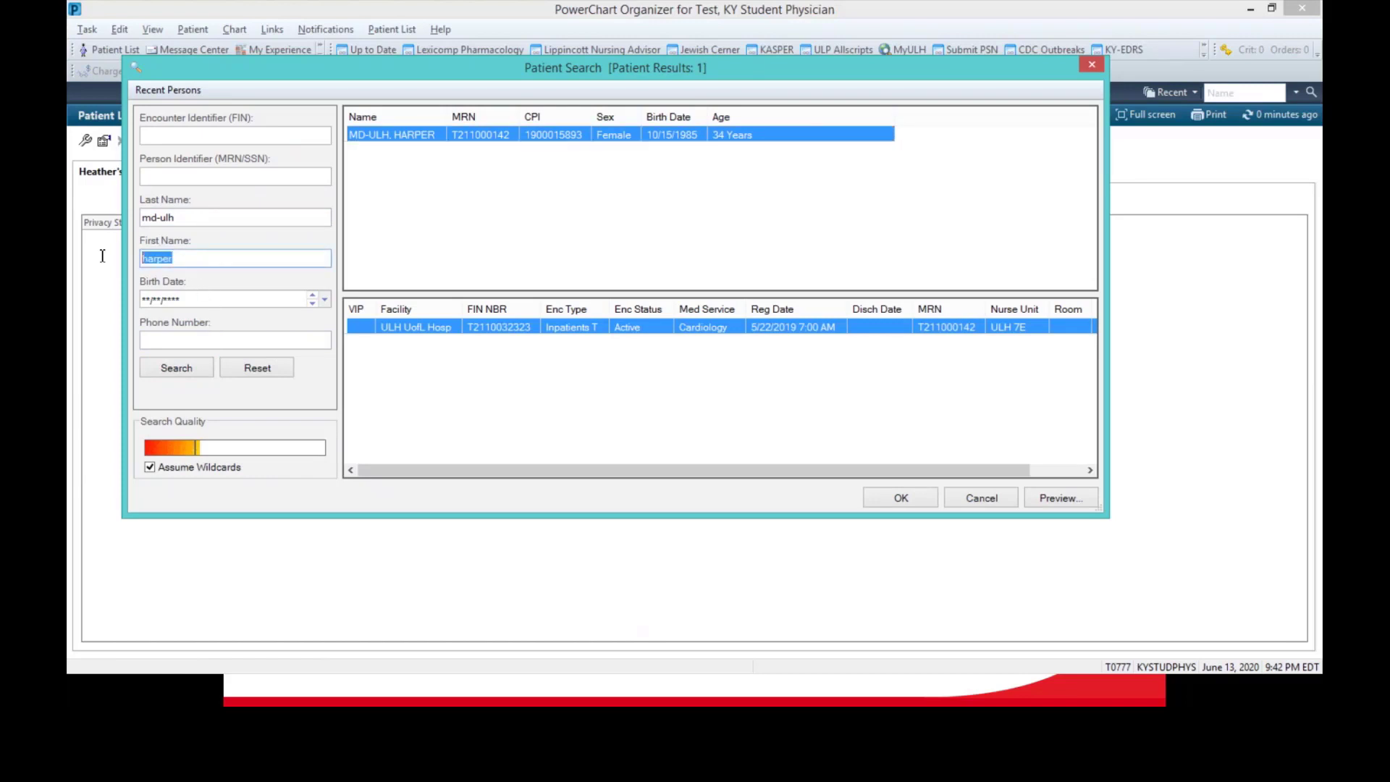
key(BackSpace)
click(165, 366)
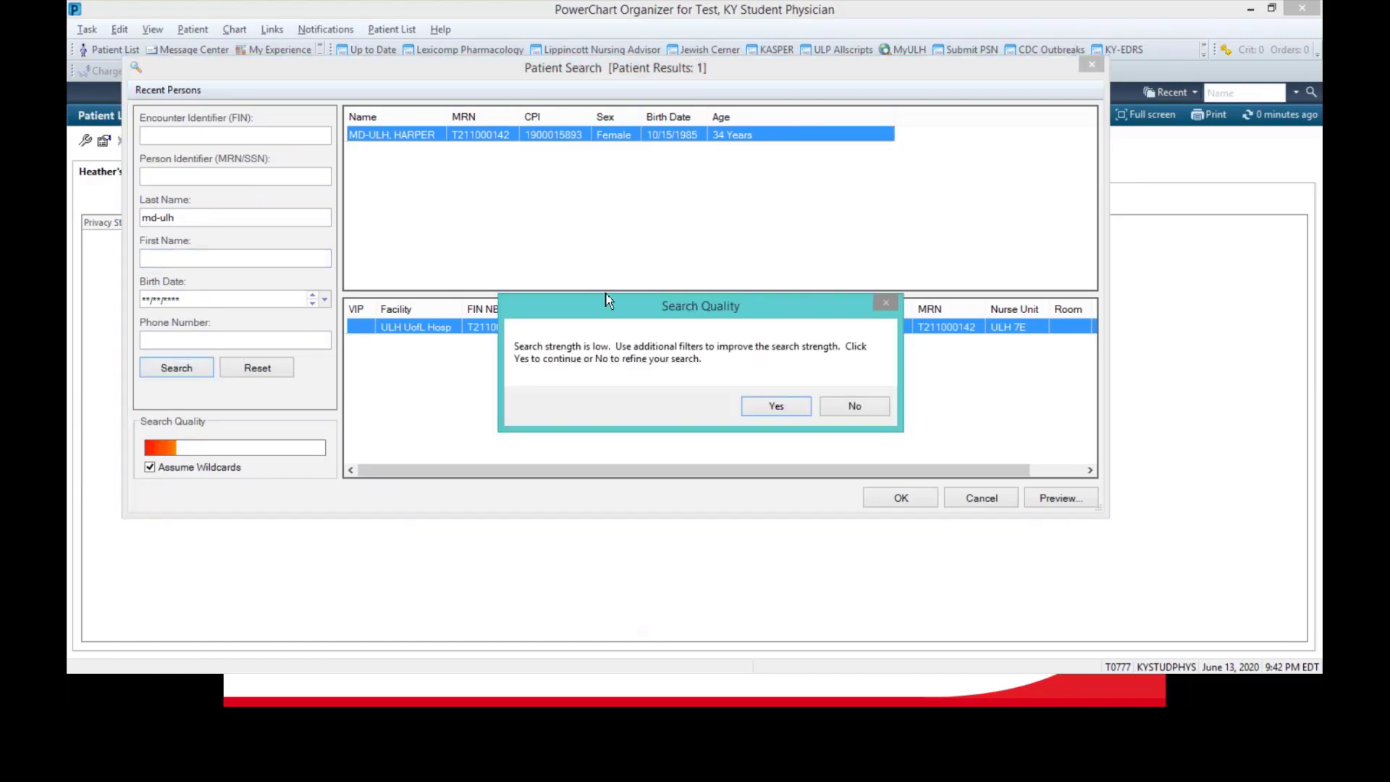
click(766, 406)
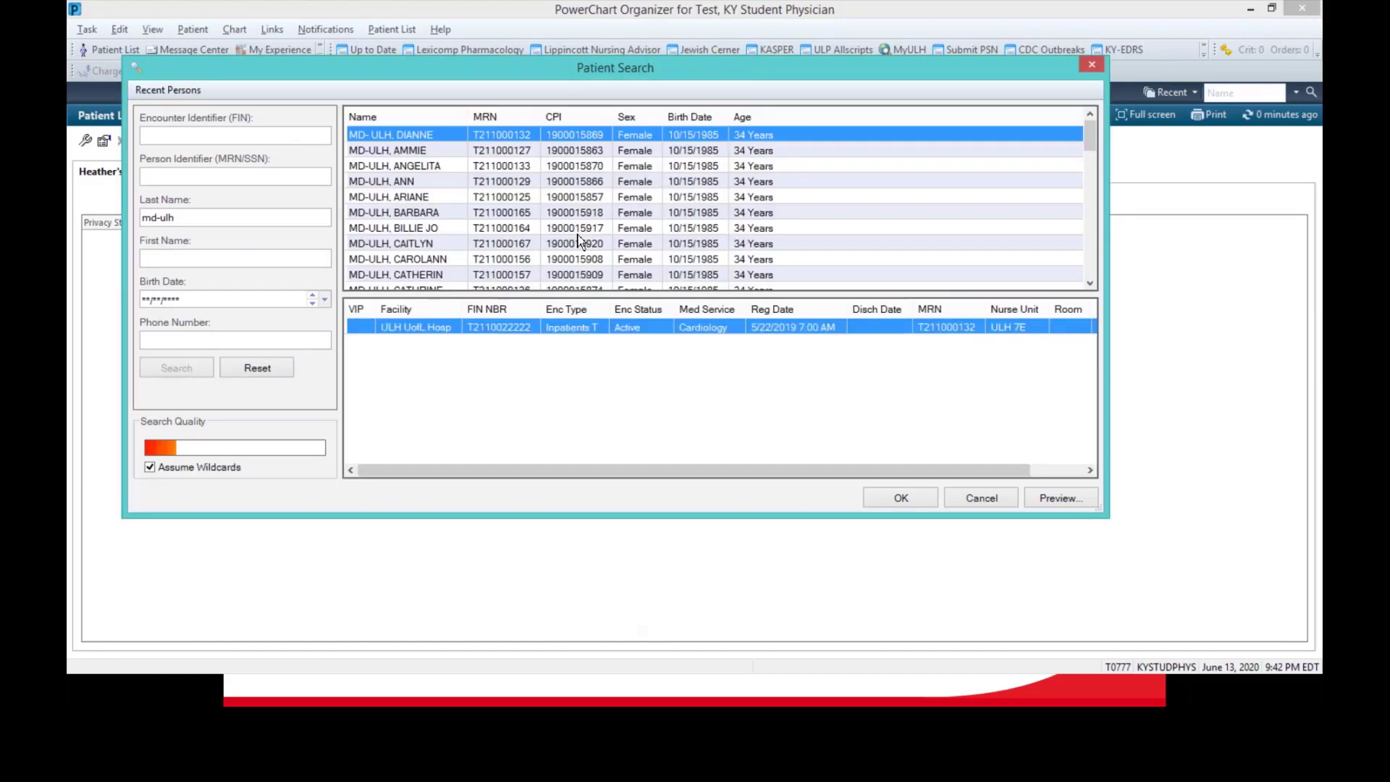
drag(1090, 163, 1124, 333)
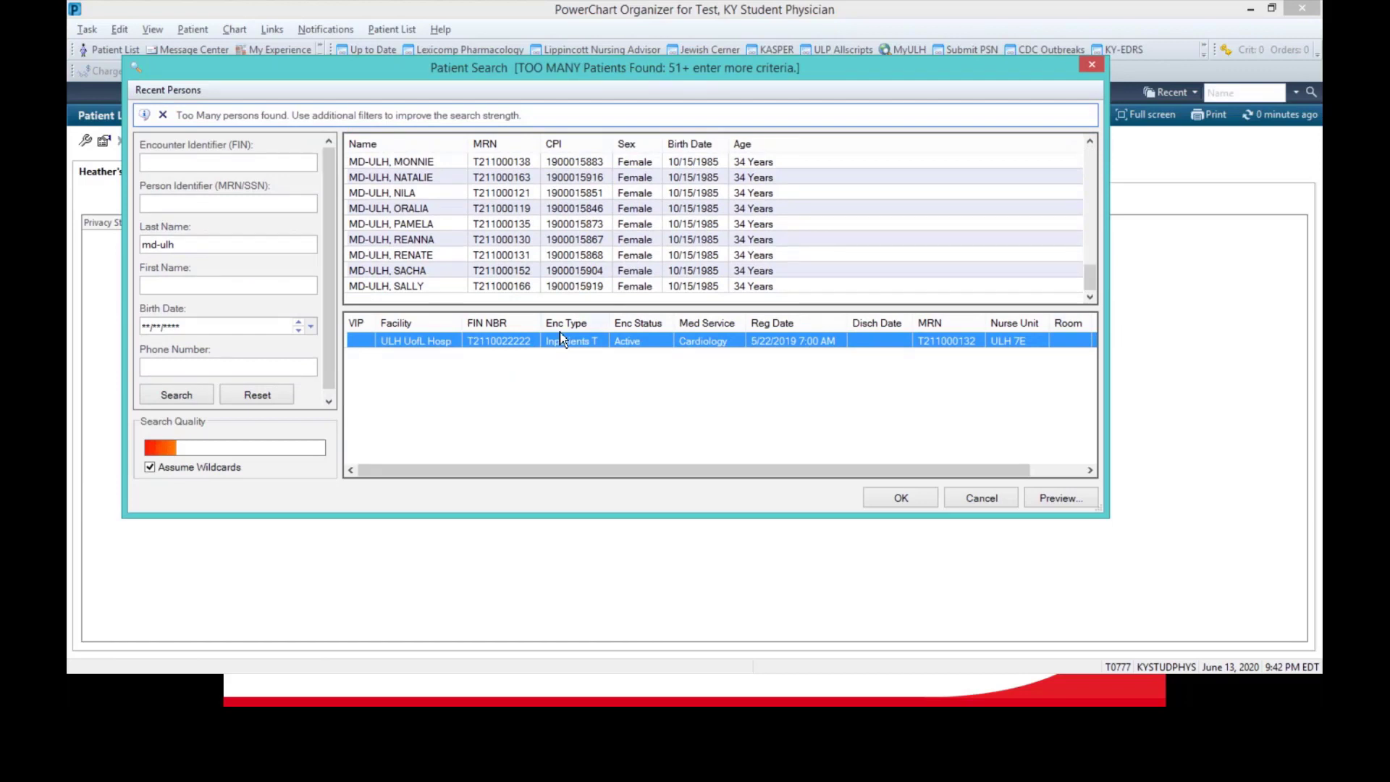
Search again with the patient's first name included, add the matching patient's encounter to the custom list, and select the patient there
click(169, 288)
text(harper)
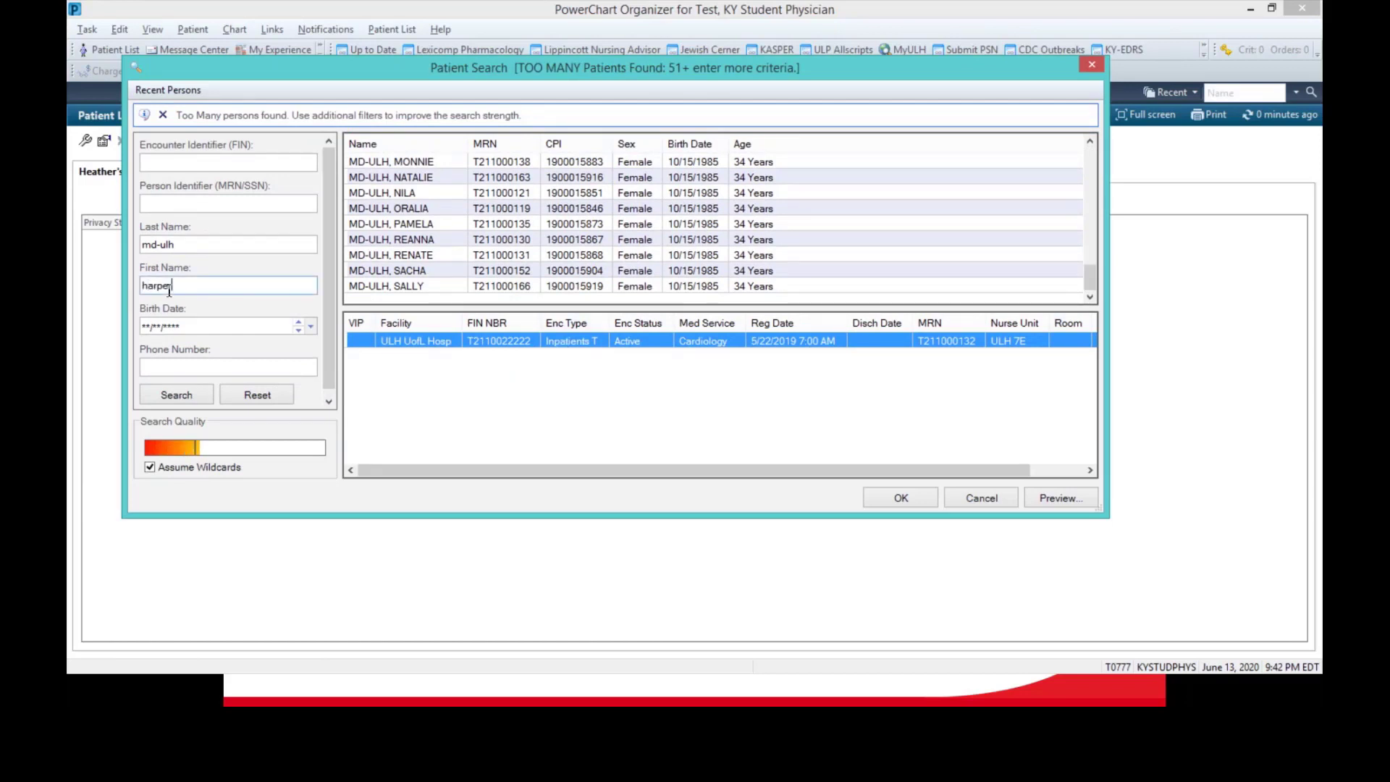
key(Return)
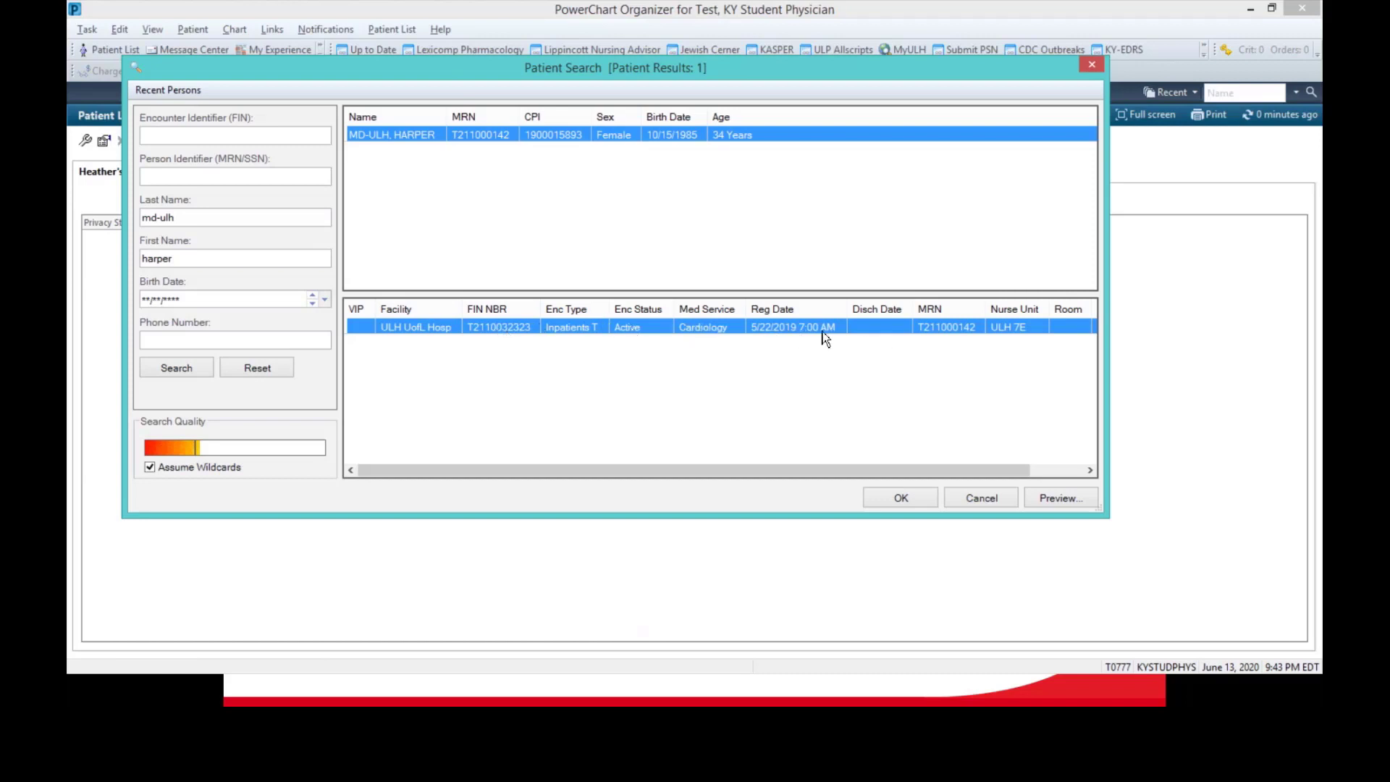
click(911, 509)
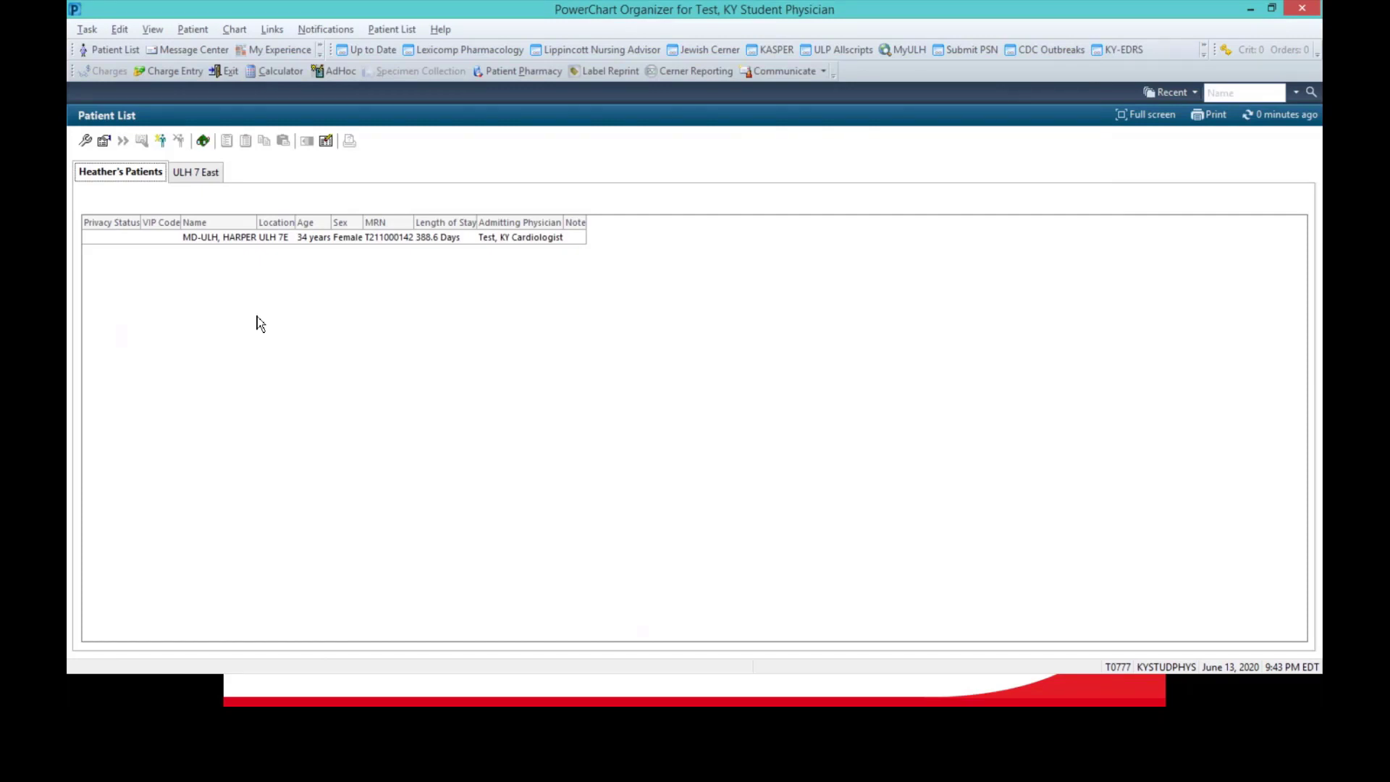
click(271, 239)
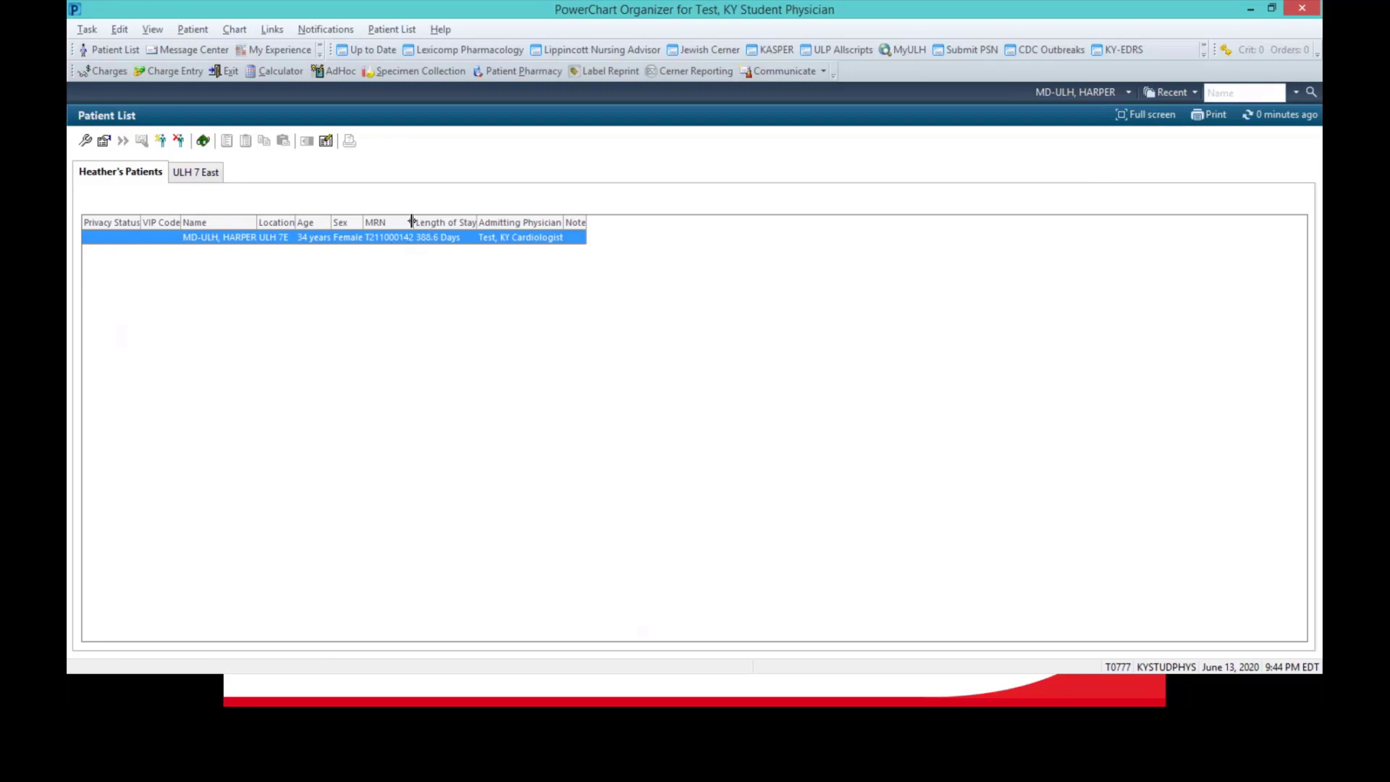
Widen the MRN column in the custom patient list and check which other lists are available to activate
mouse_move(412, 221)
mouse_down()
mouse_move(442, 220)
mouse_move(390, 221)
mouse_up()
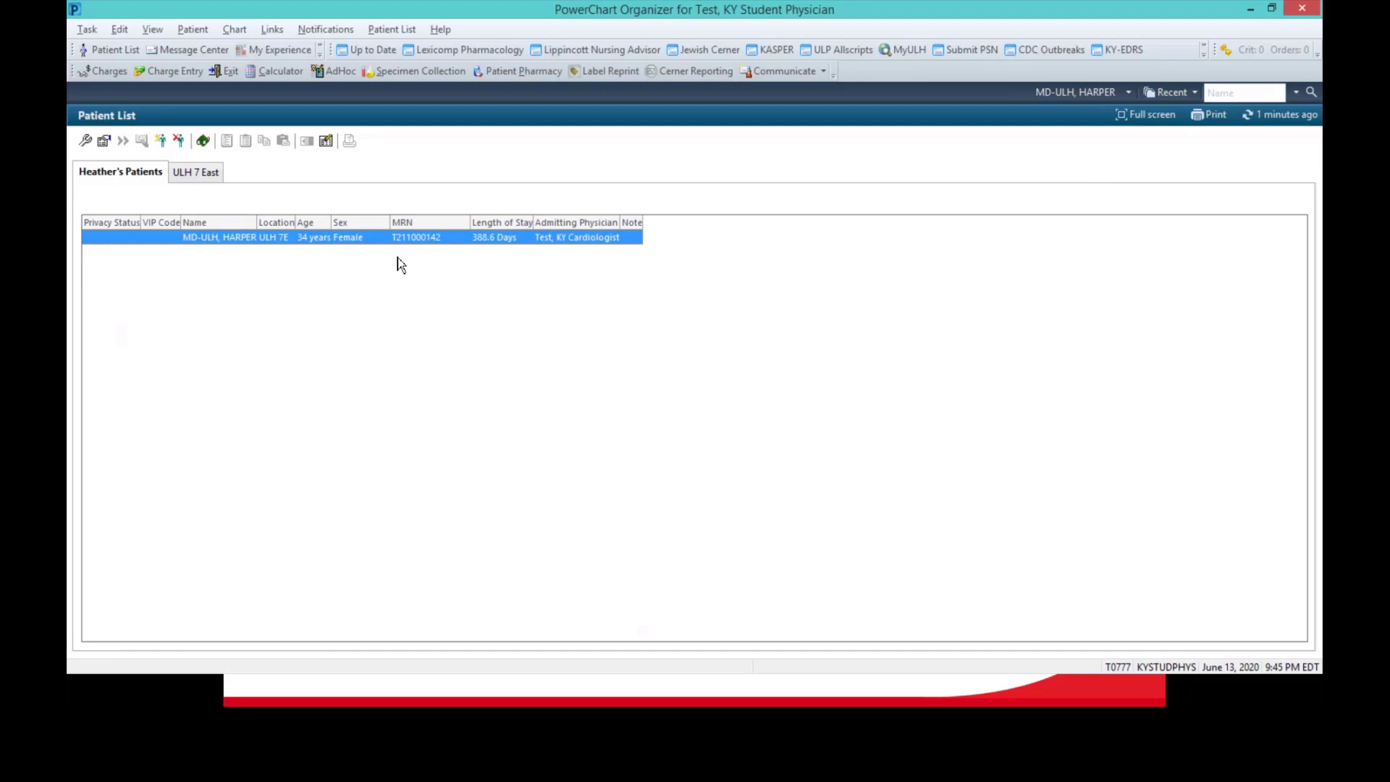
click(86, 140)
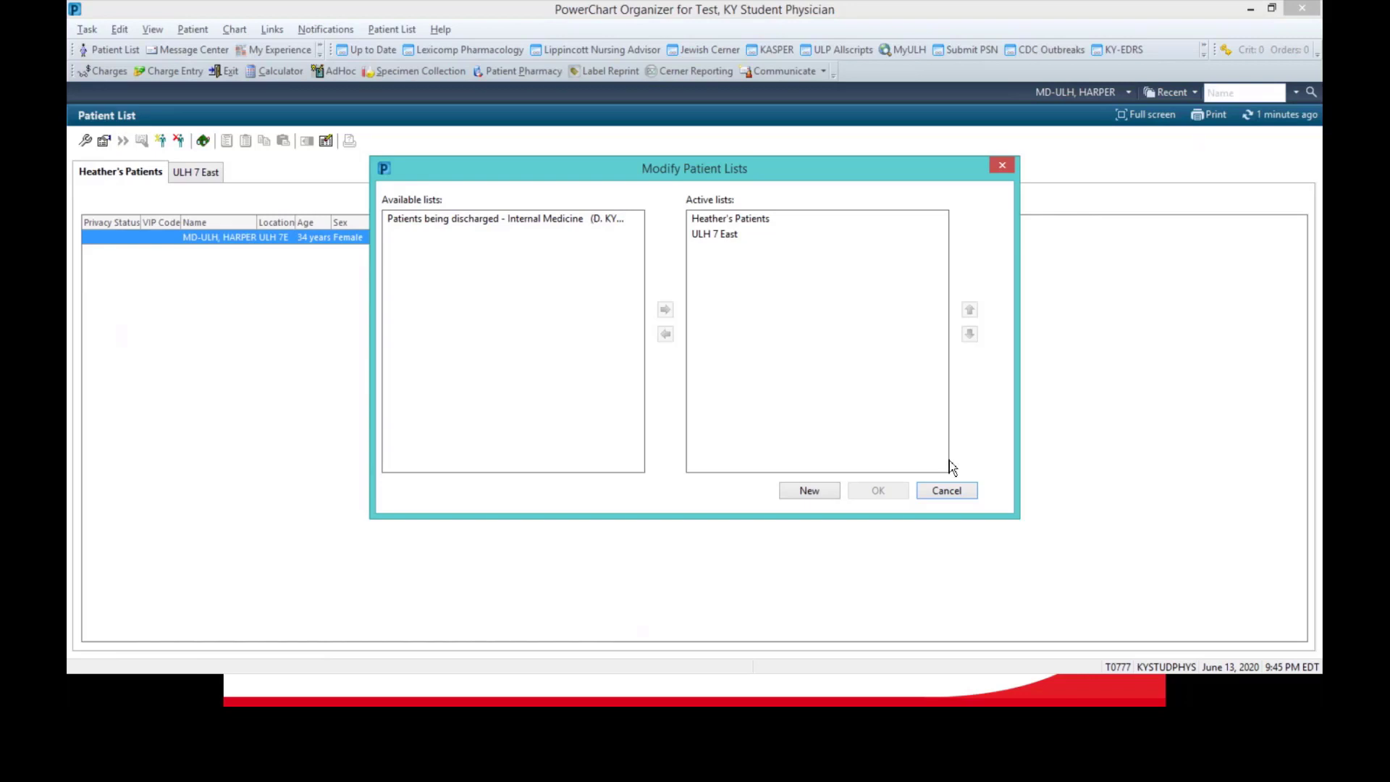
click(963, 491)
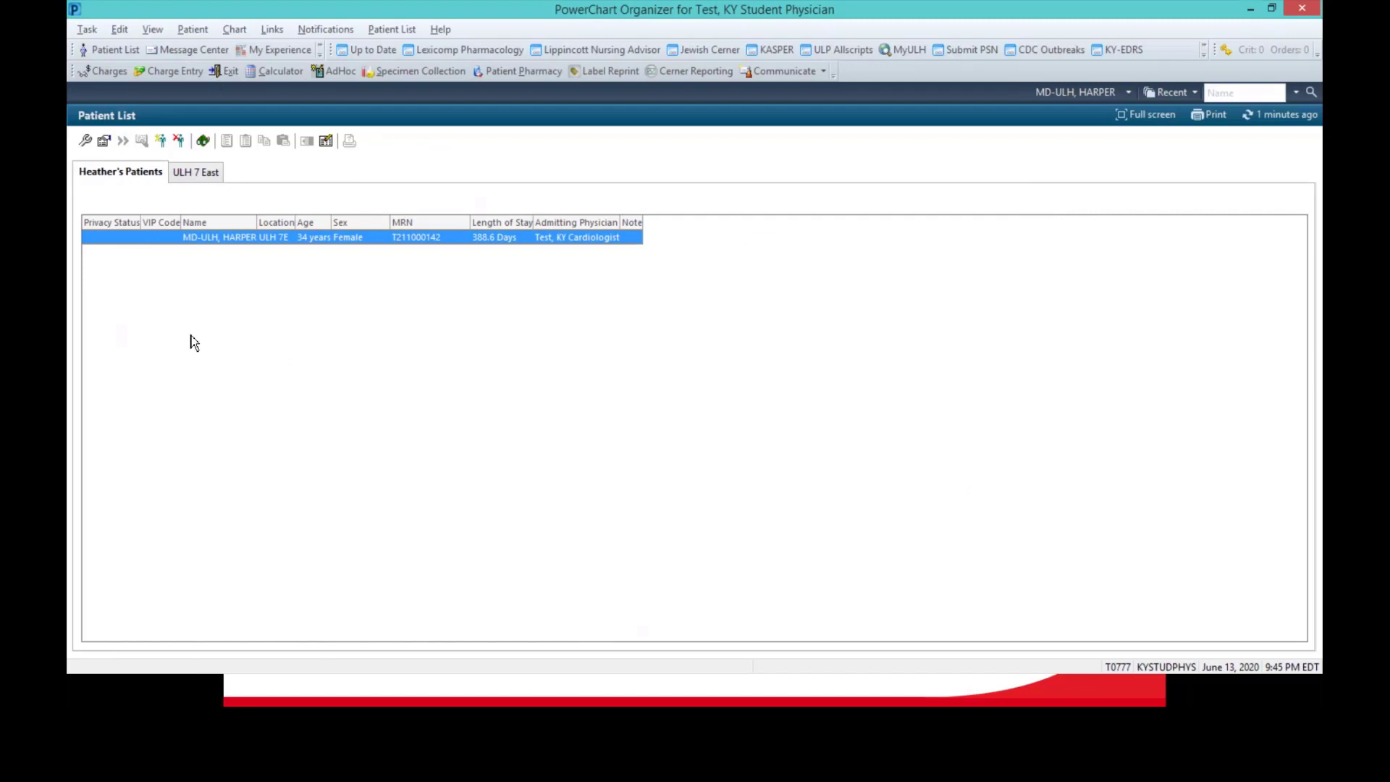
Create a new proxy on the custom list for the KY Hospitalist test provider with Maintain access
click(103, 142)
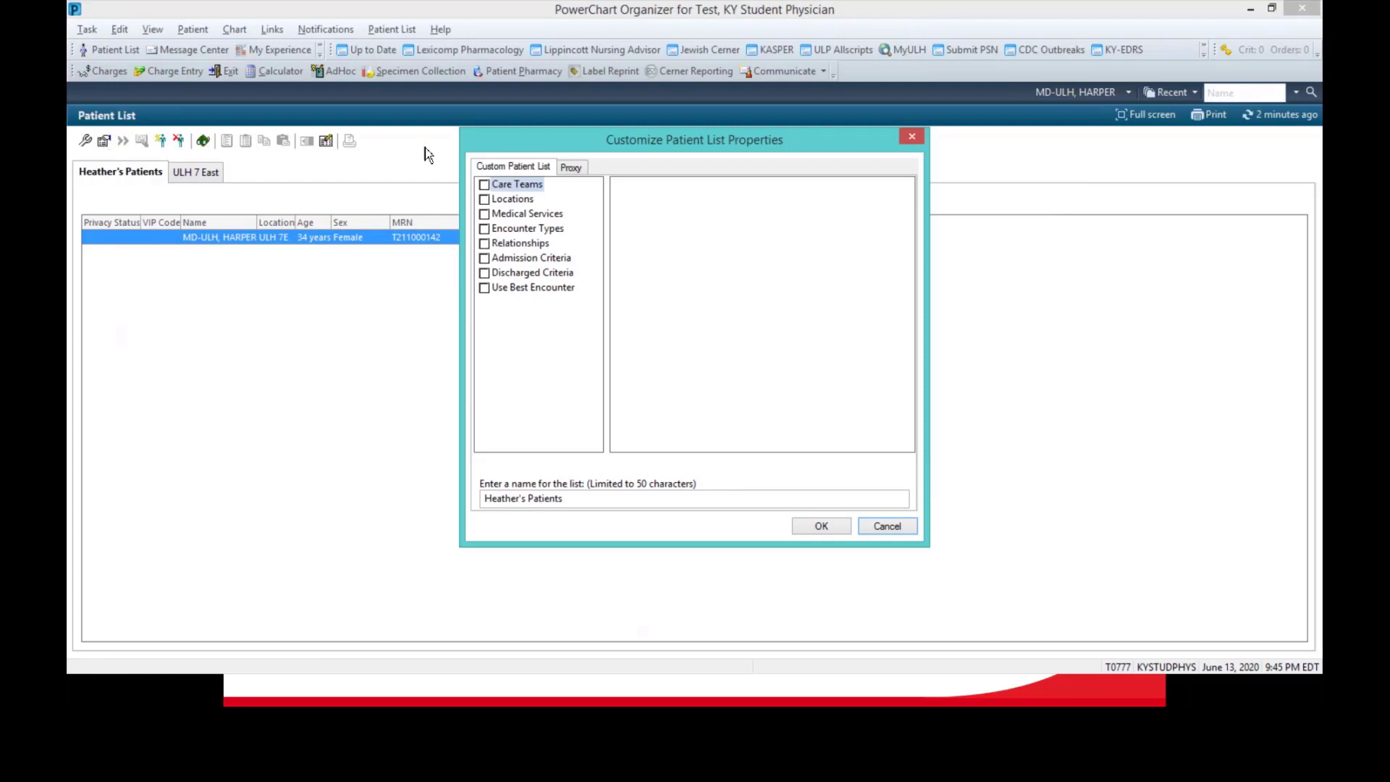
click(580, 179)
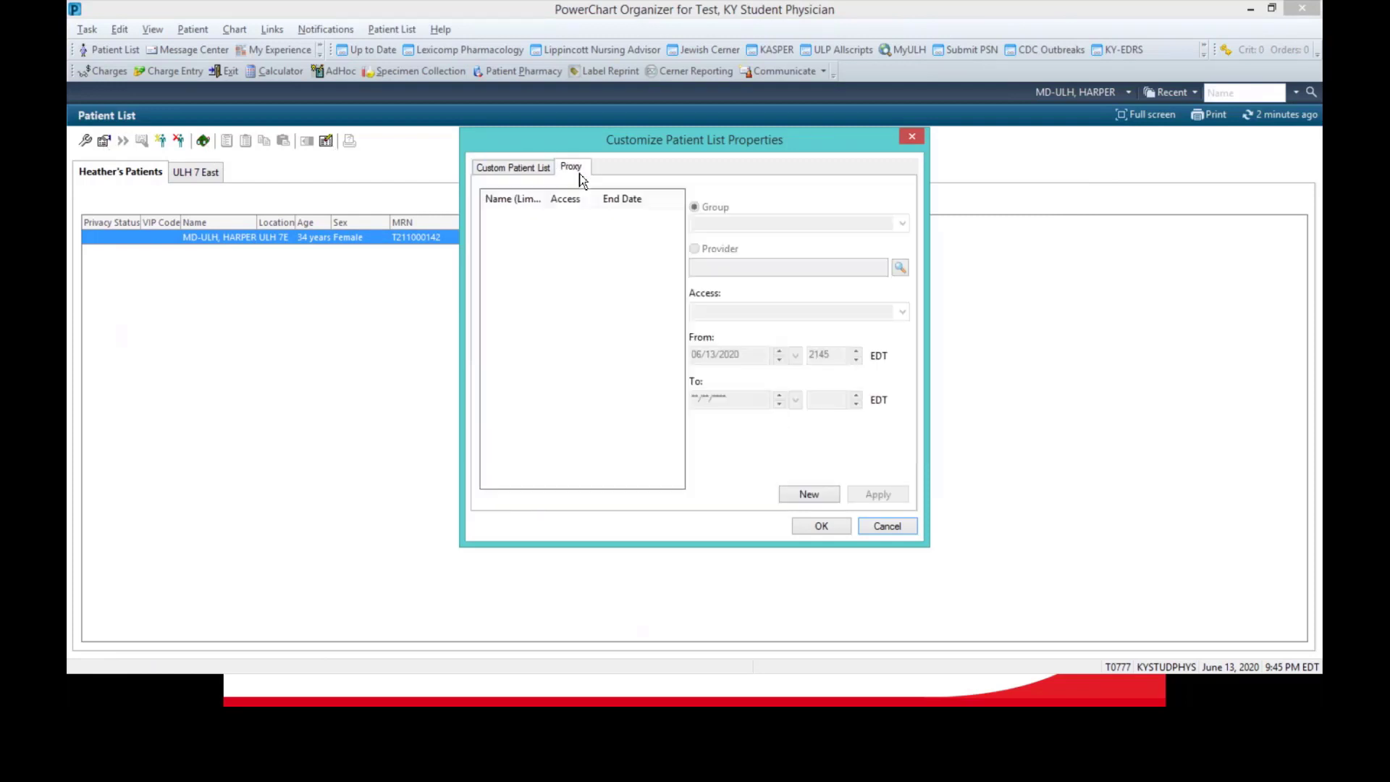
click(812, 495)
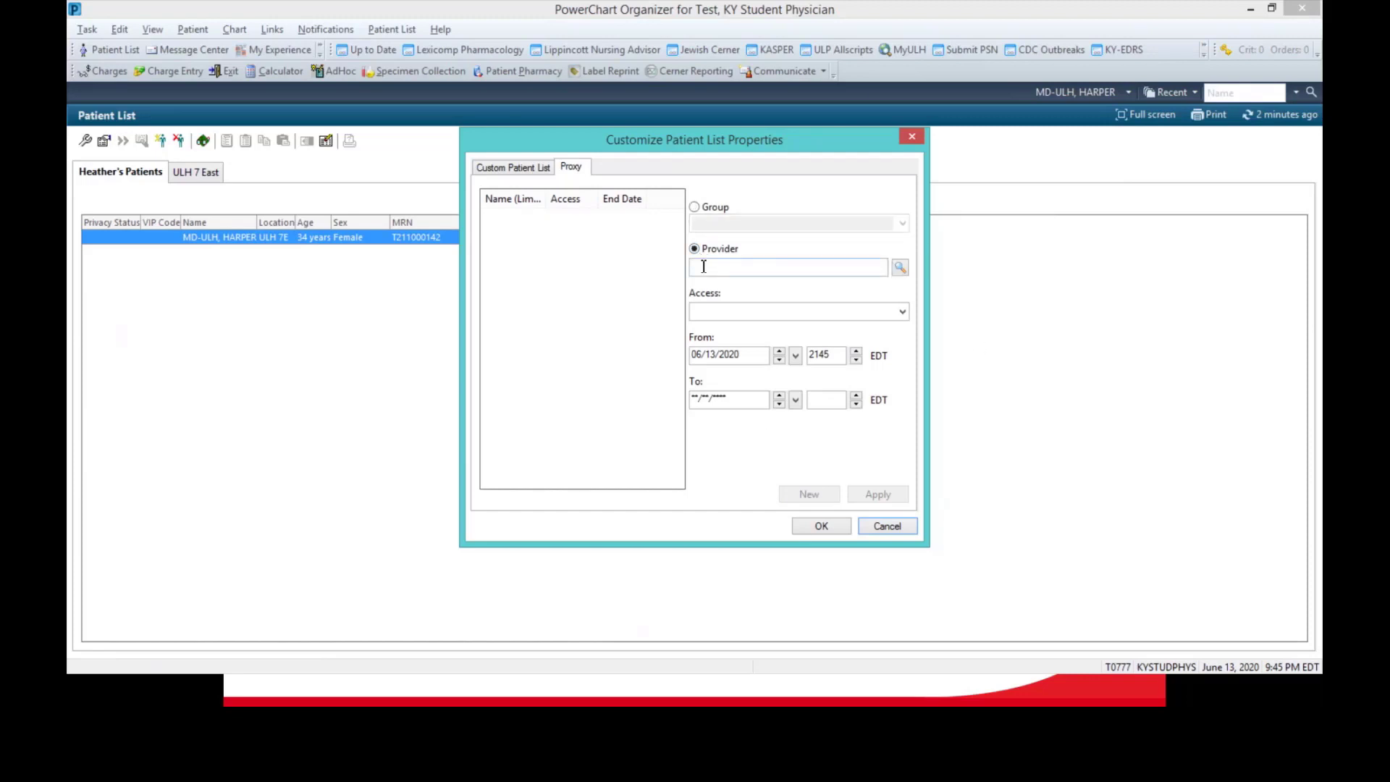
click(900, 269)
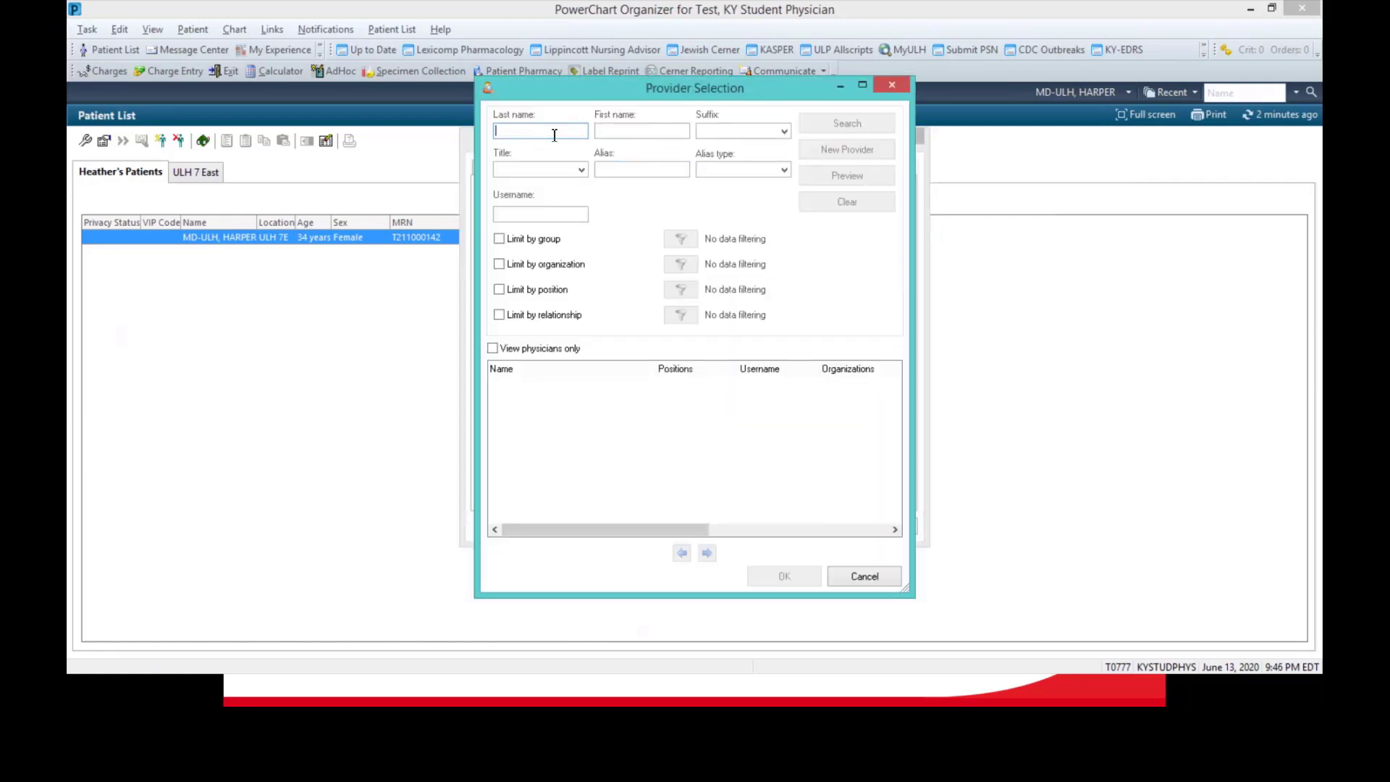
text(test)
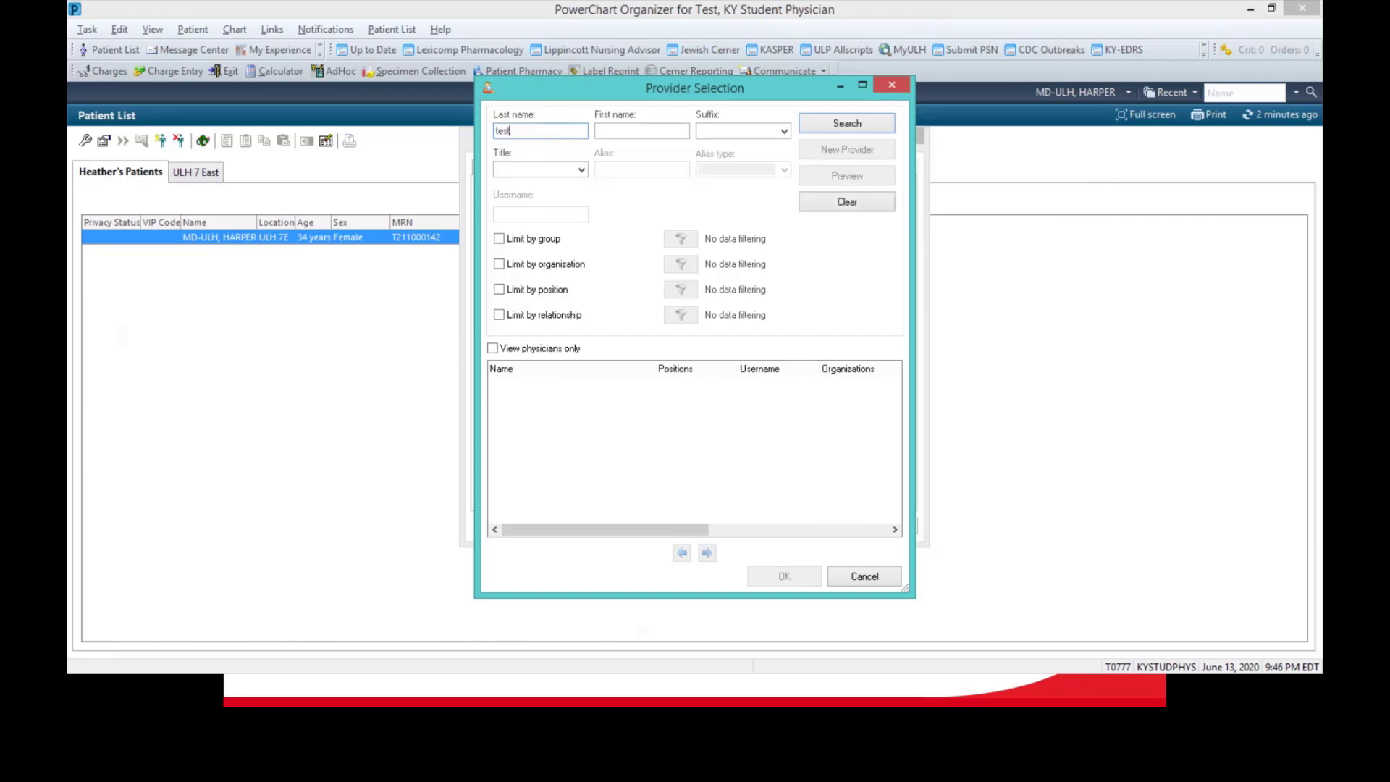
key(Tab)
text(ky hospi)
key(Return)
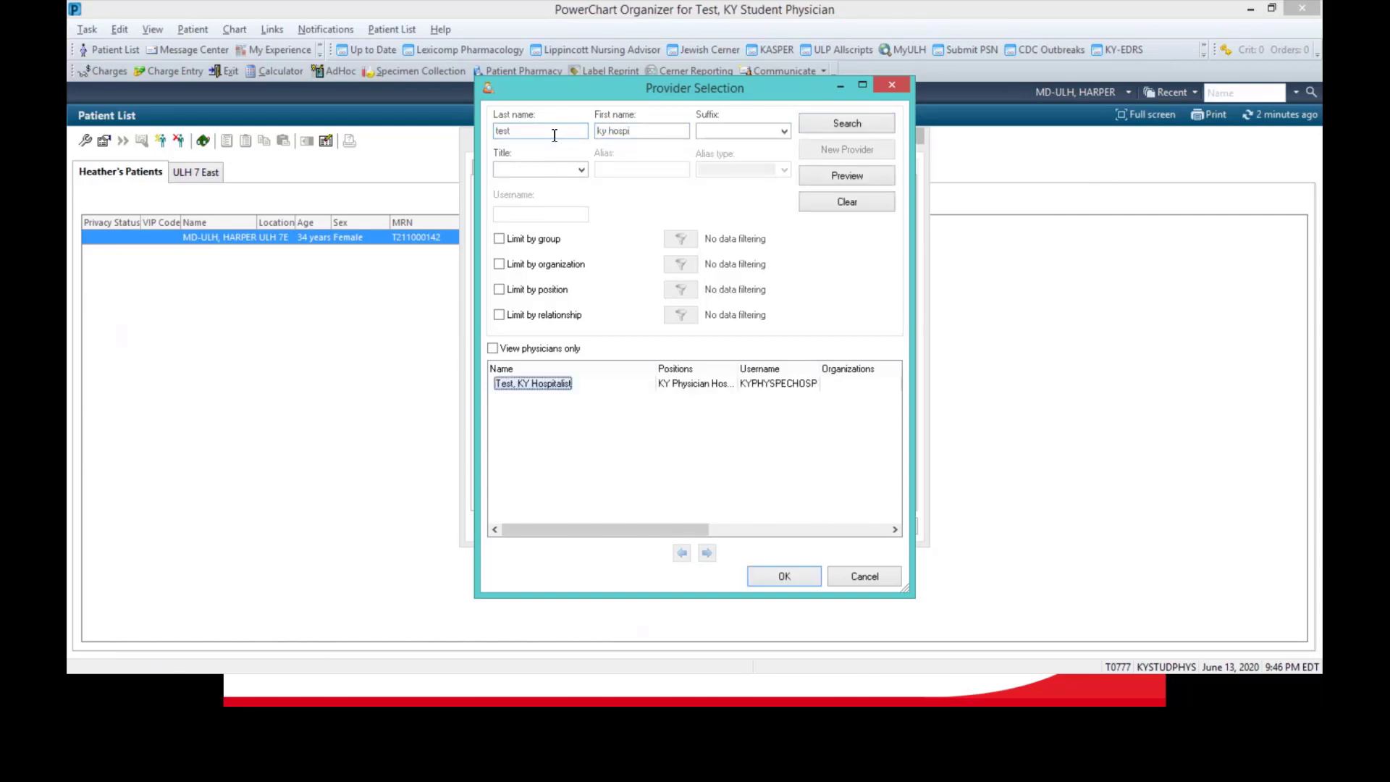
double_click(539, 384)
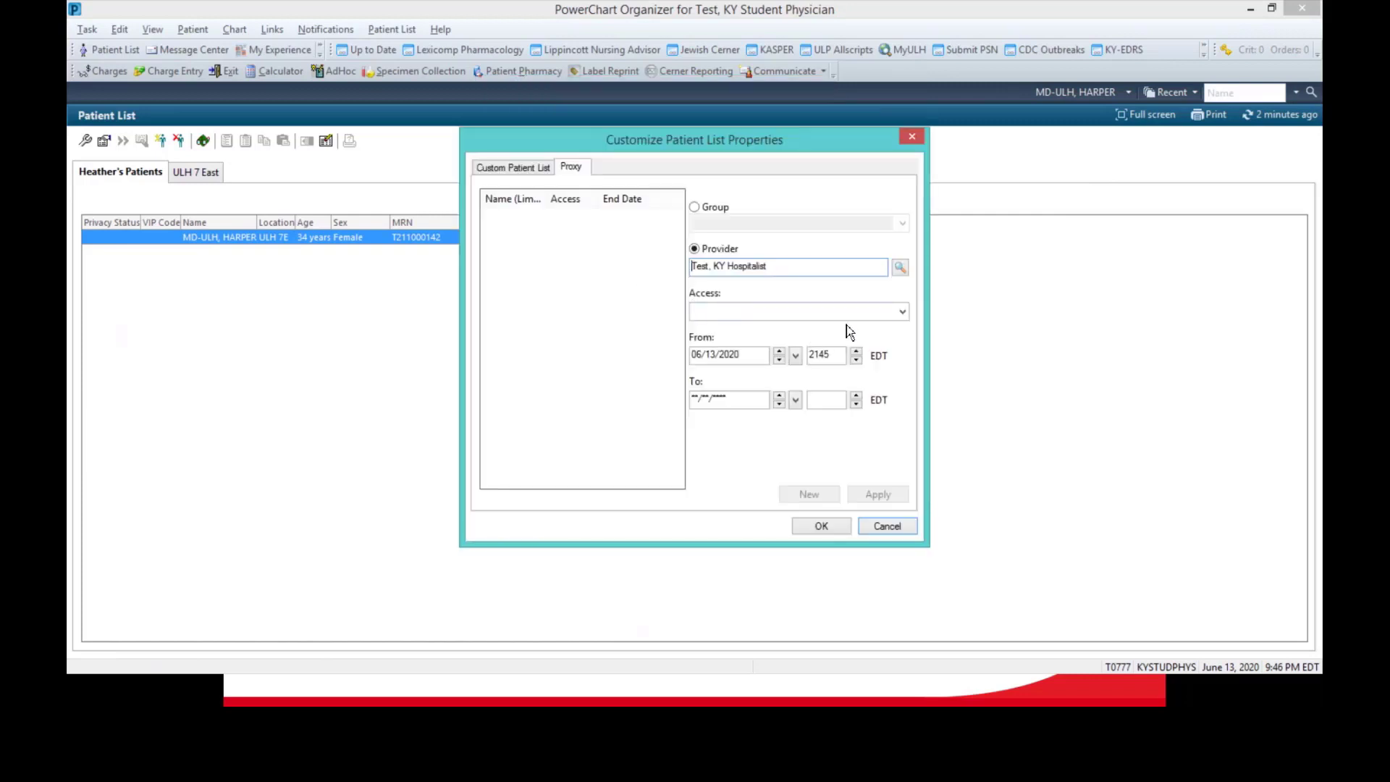
click(902, 312)
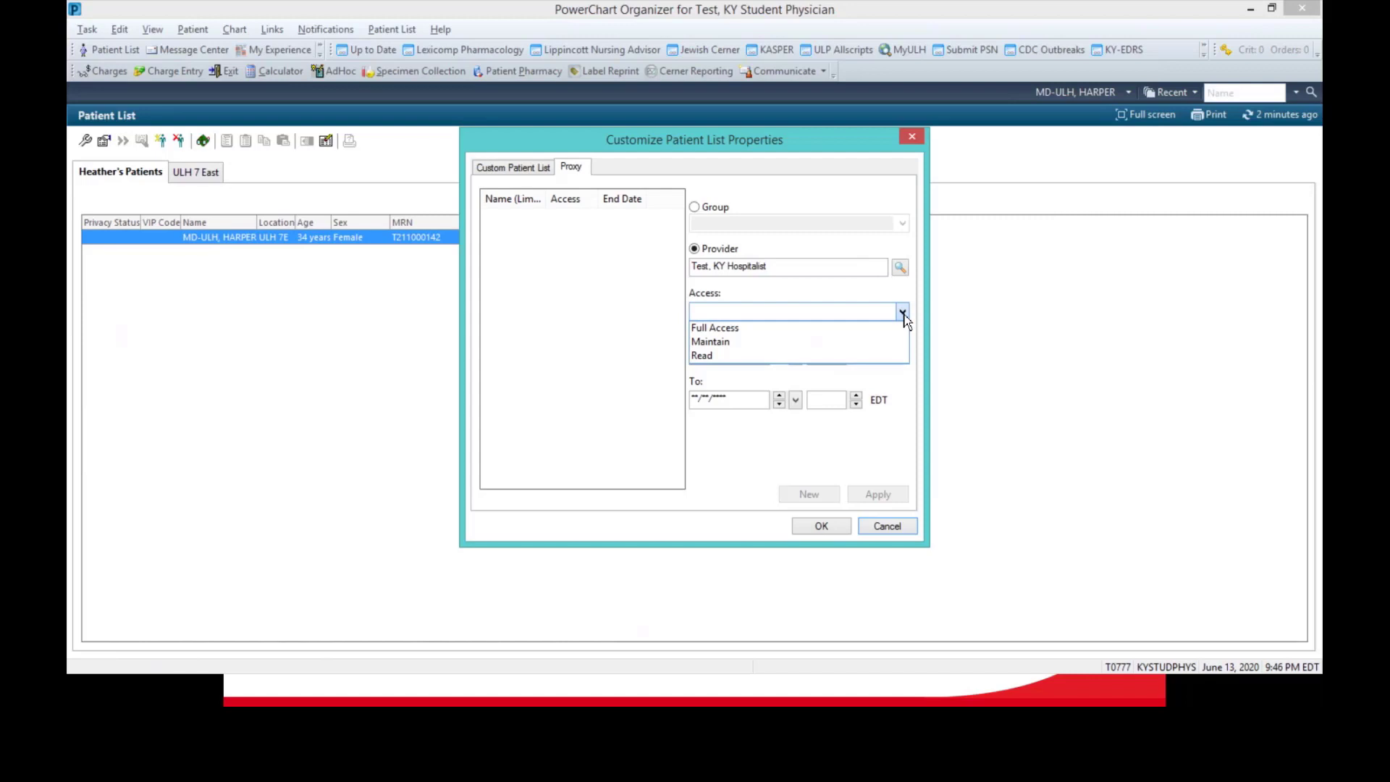
click(713, 341)
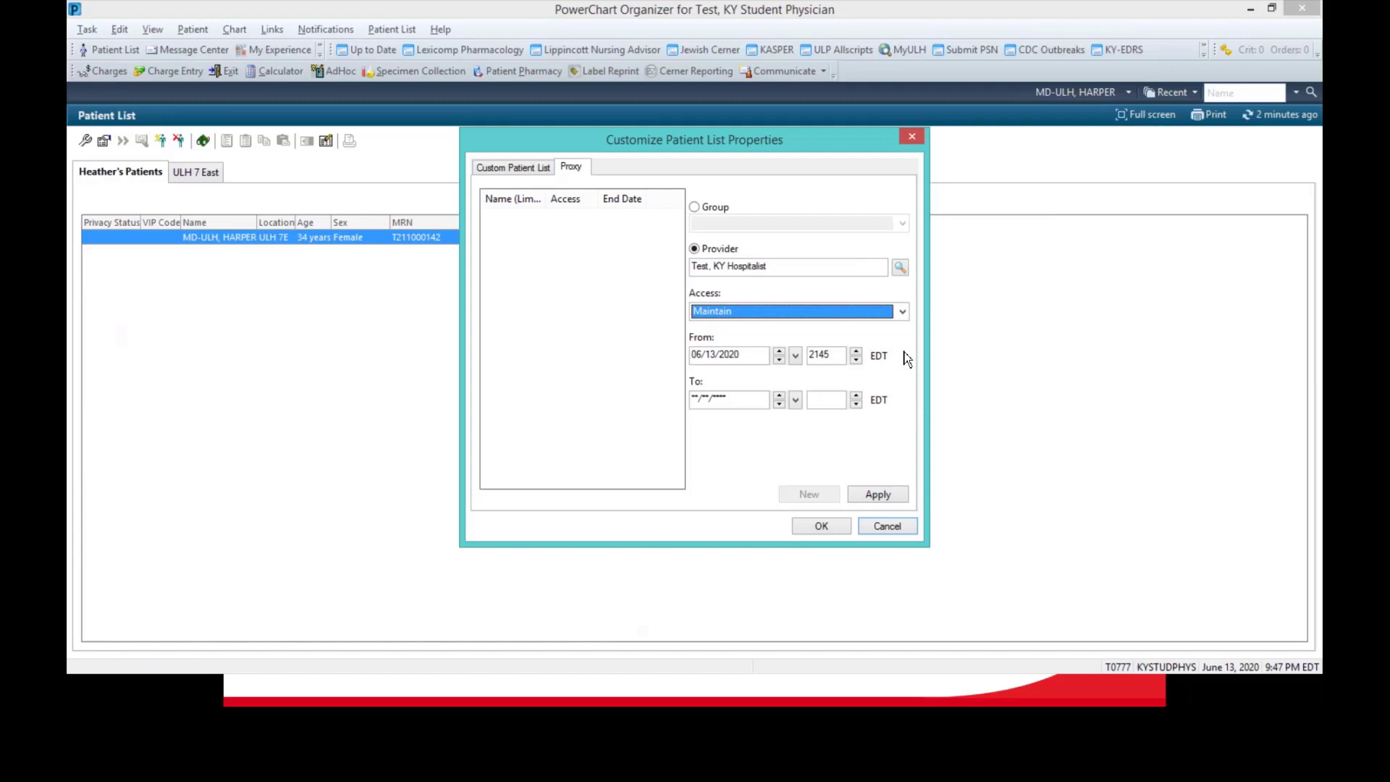
click(718, 398)
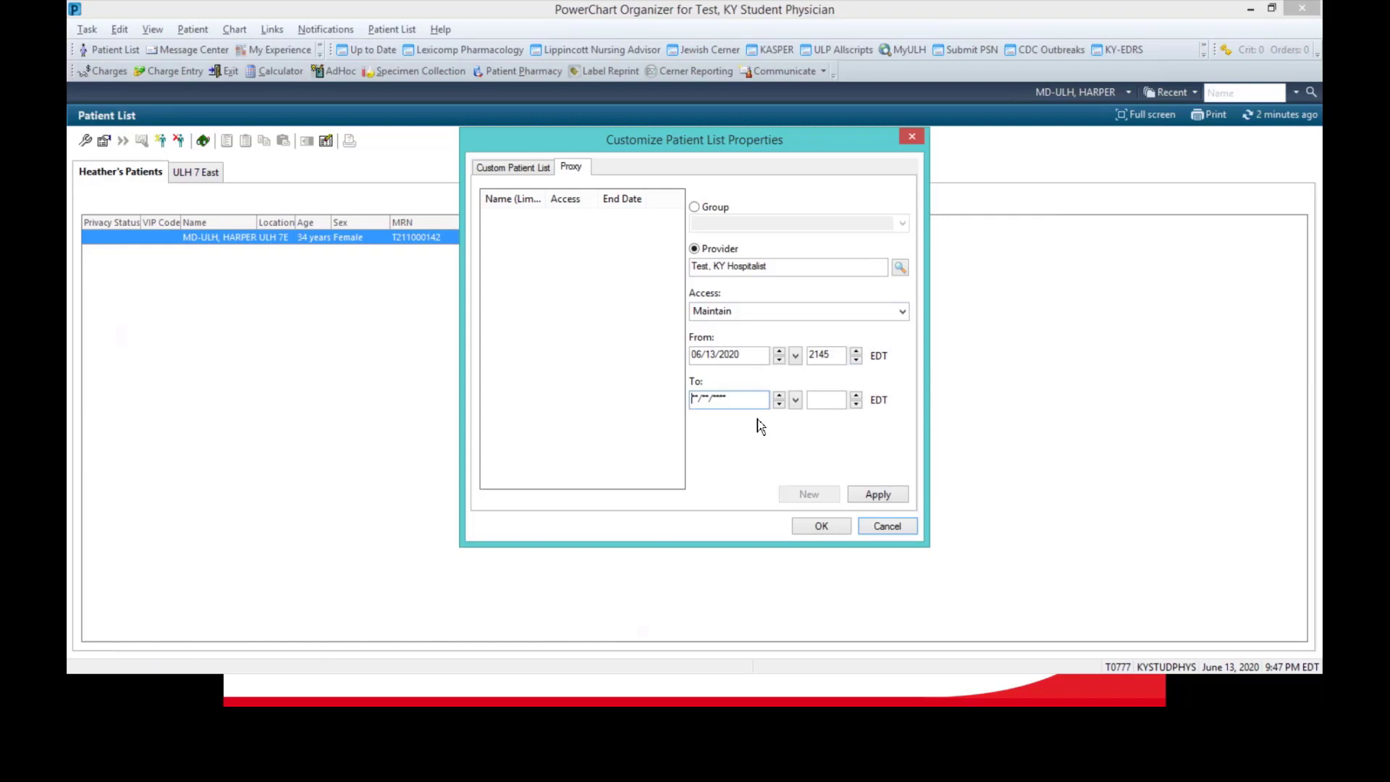
click(795, 400)
click(840, 420)
click(840, 421)
click(840, 420)
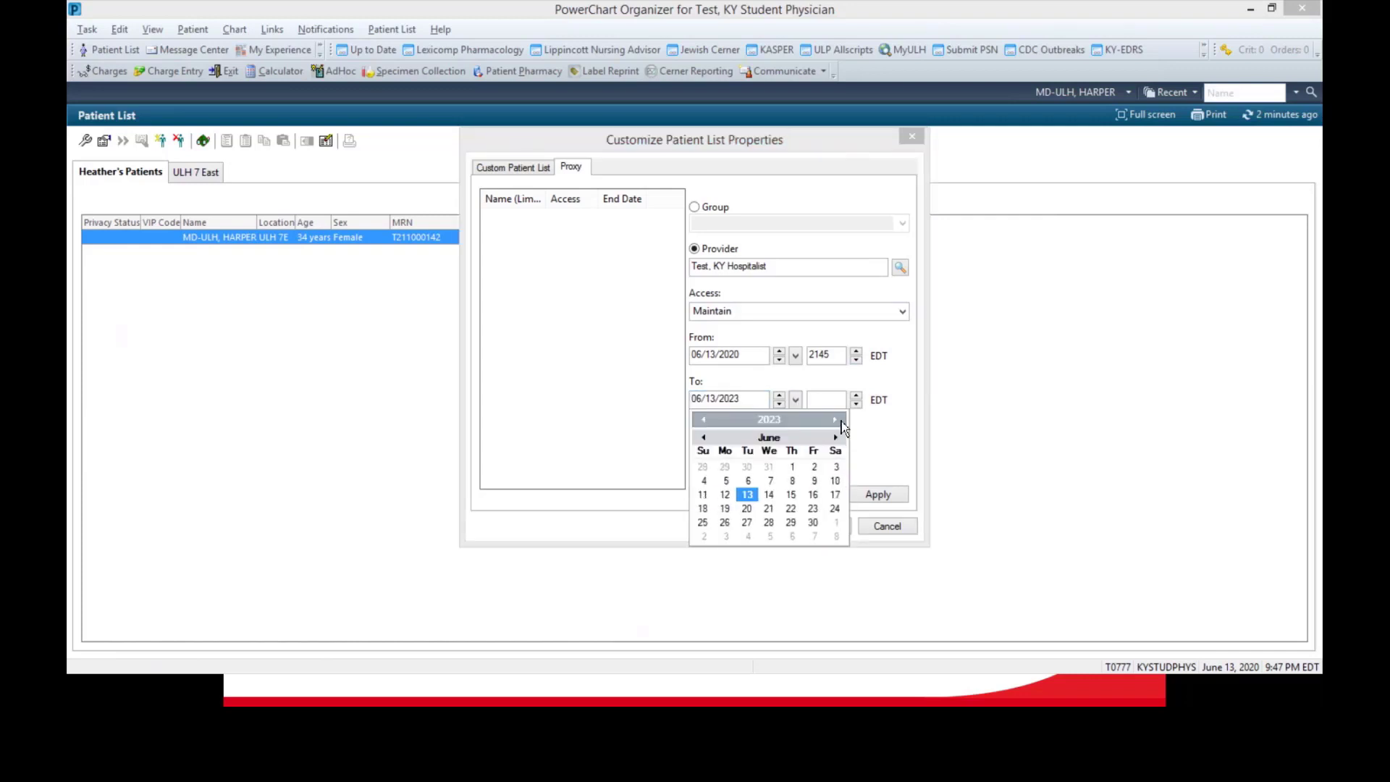
click(840, 421)
click(840, 421)
click(840, 420)
click(833, 482)
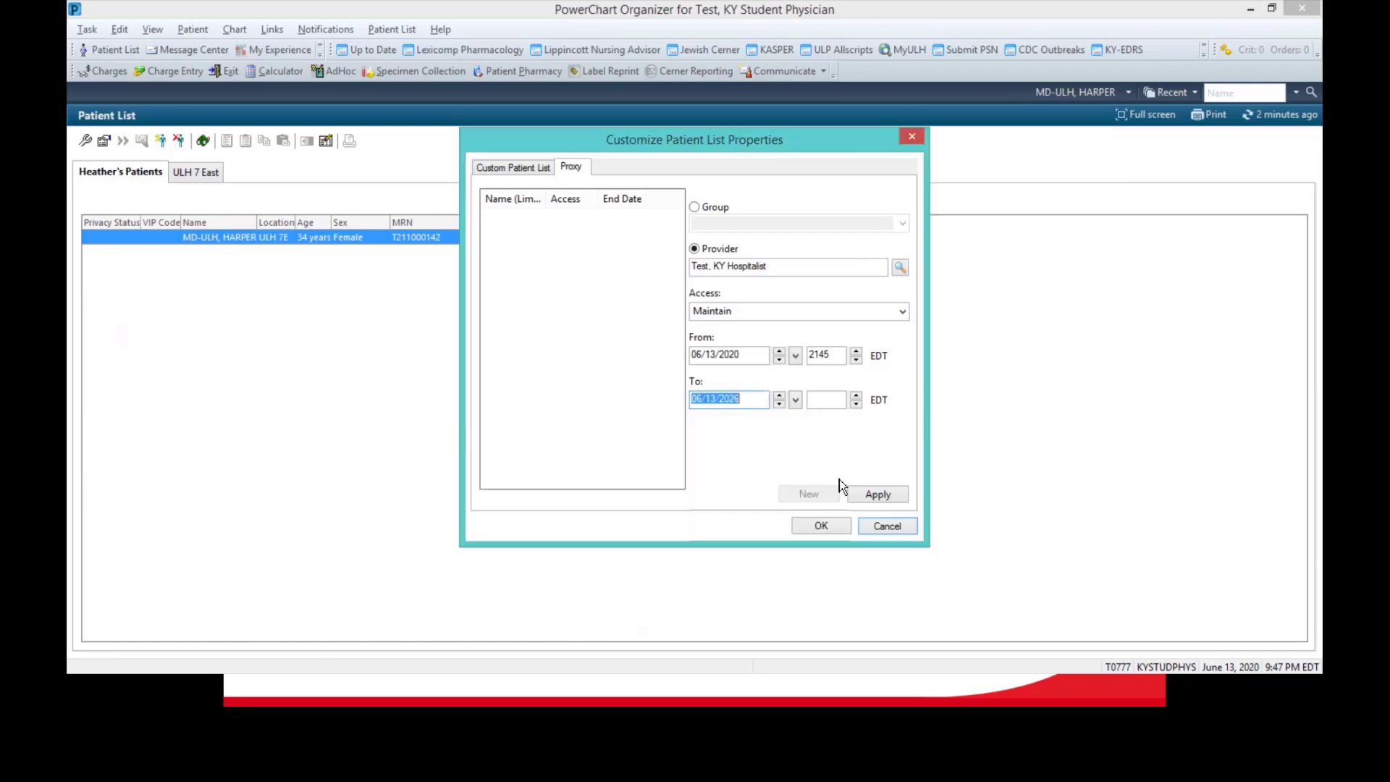
click(827, 402)
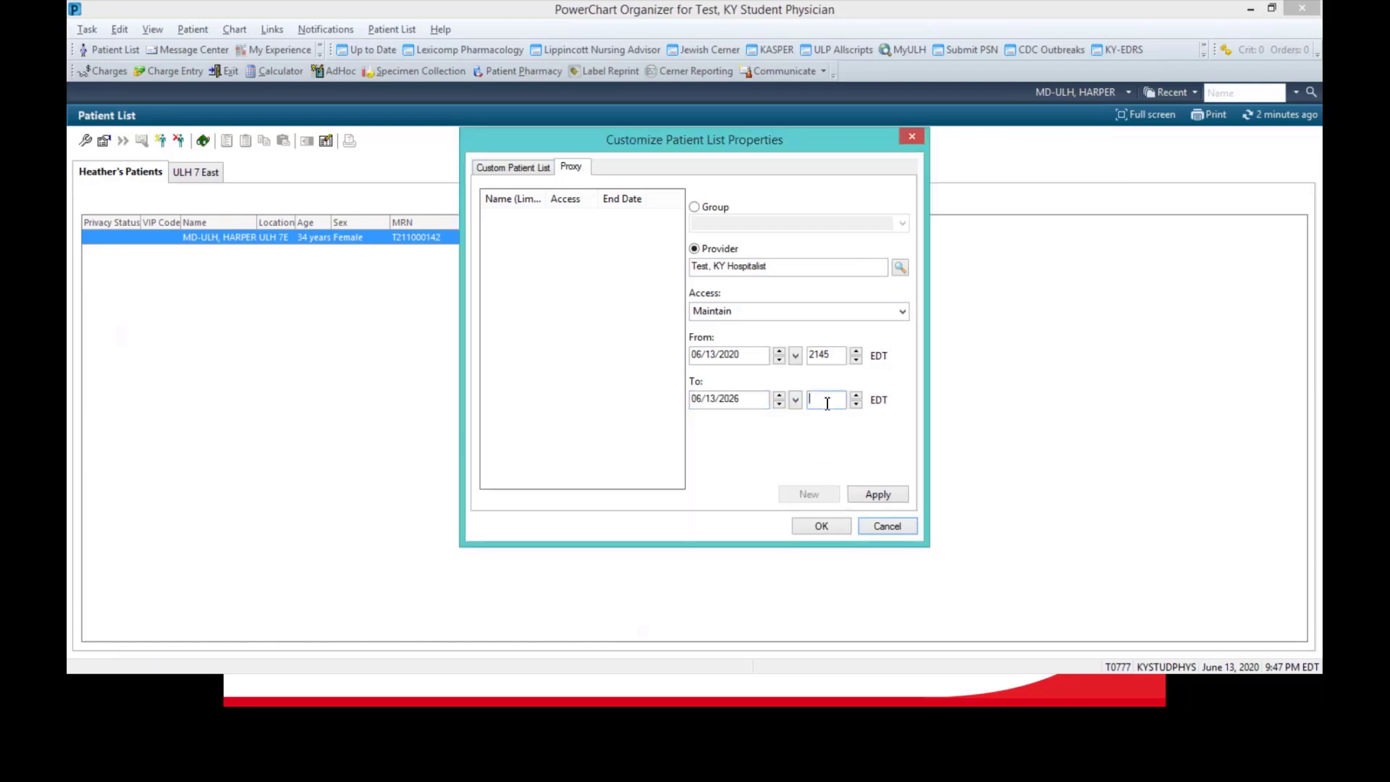
text(1)
key(BackSpace)
drag(763, 404, 515, 384)
key(BackSpace)
key(t)
Set the proxy's end date to 06/25/2027
click(796, 400)
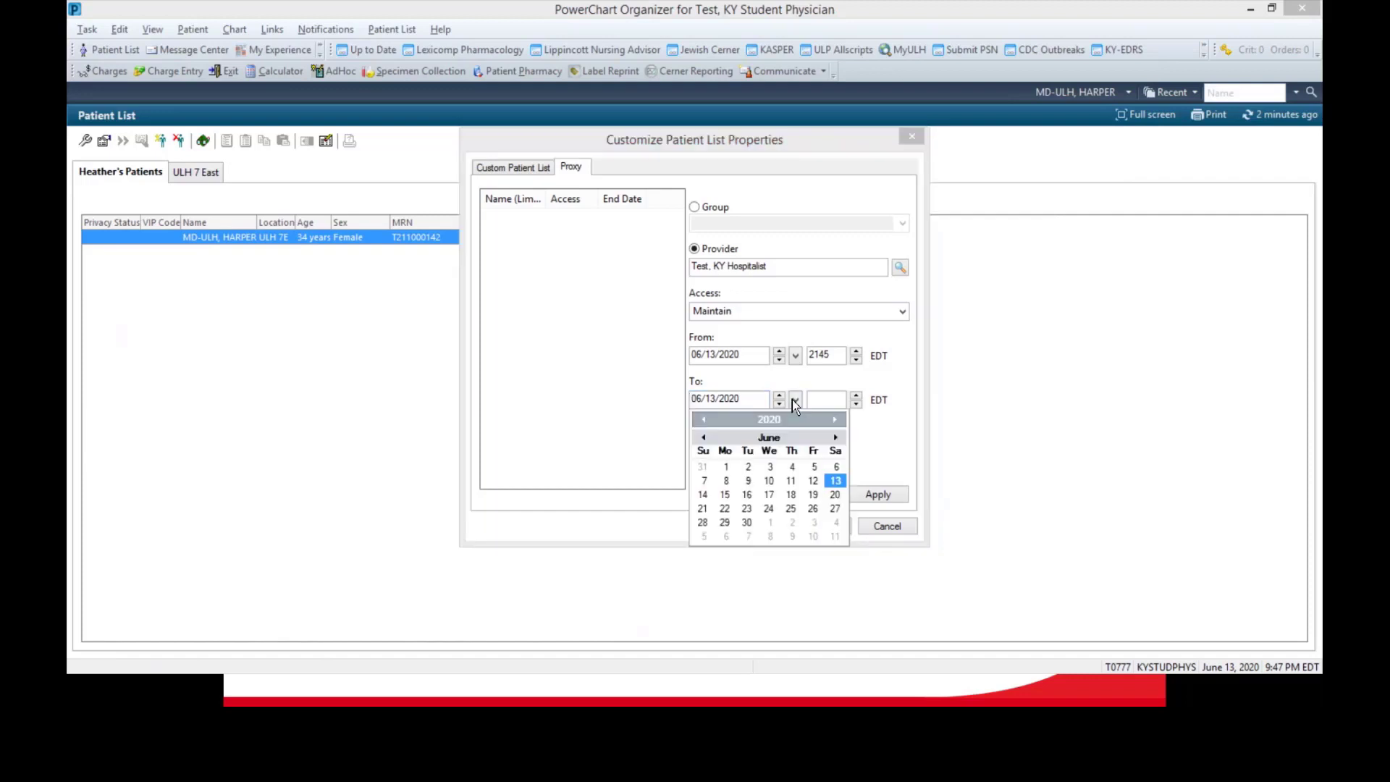
click(836, 420)
click(836, 420)
click(836, 420)
click(836, 420)
click(836, 420)
click(837, 420)
click(836, 420)
click(813, 508)
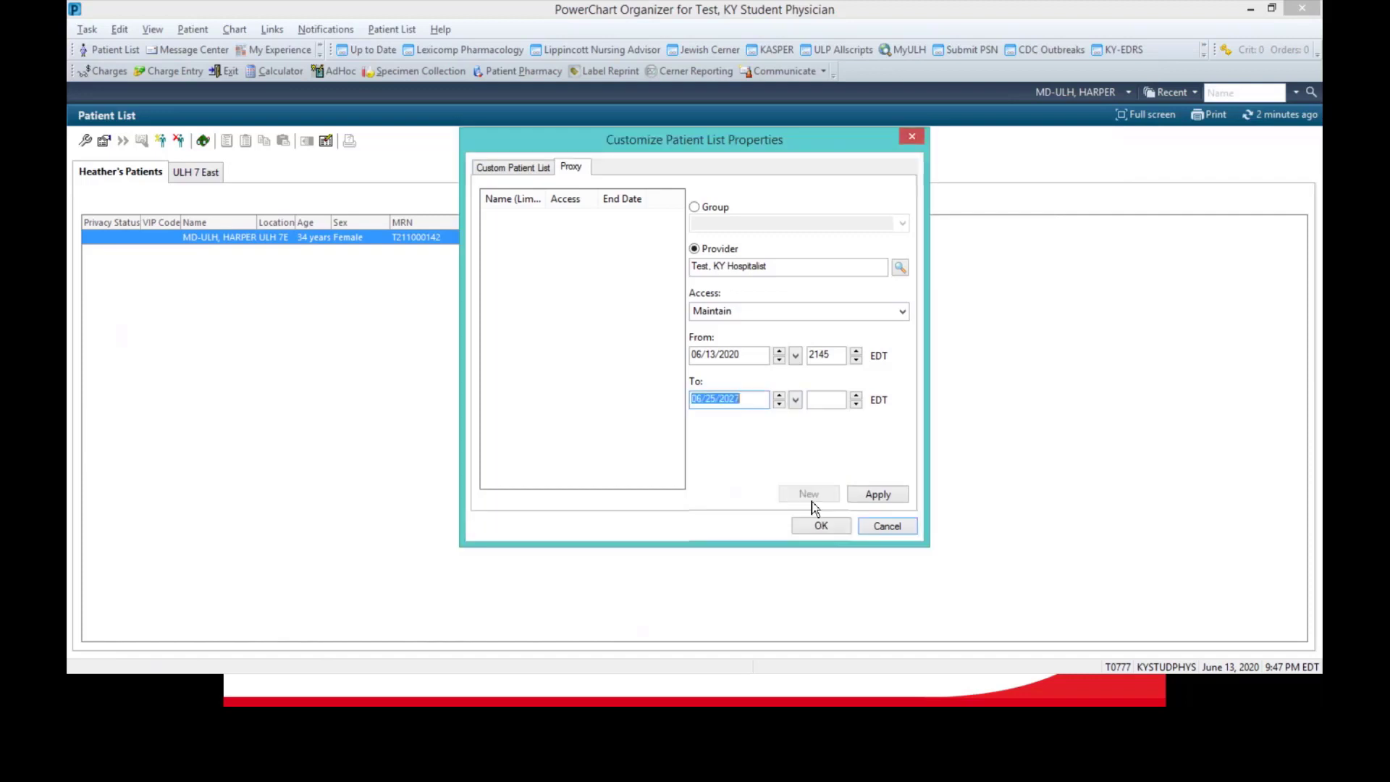
Set the proxy's end time to now, apply the proxy, and save the custom list's properties
click(820, 398)
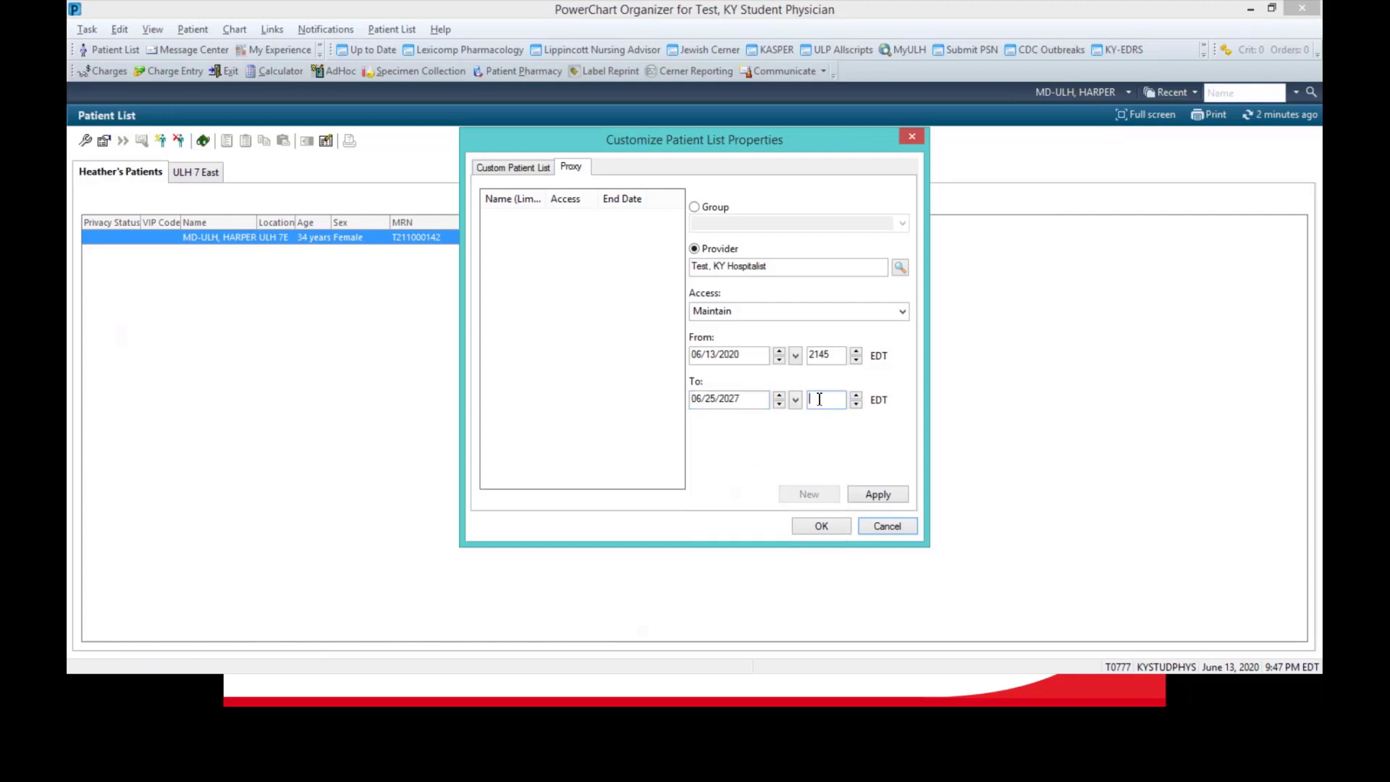
key(n)
click(901, 495)
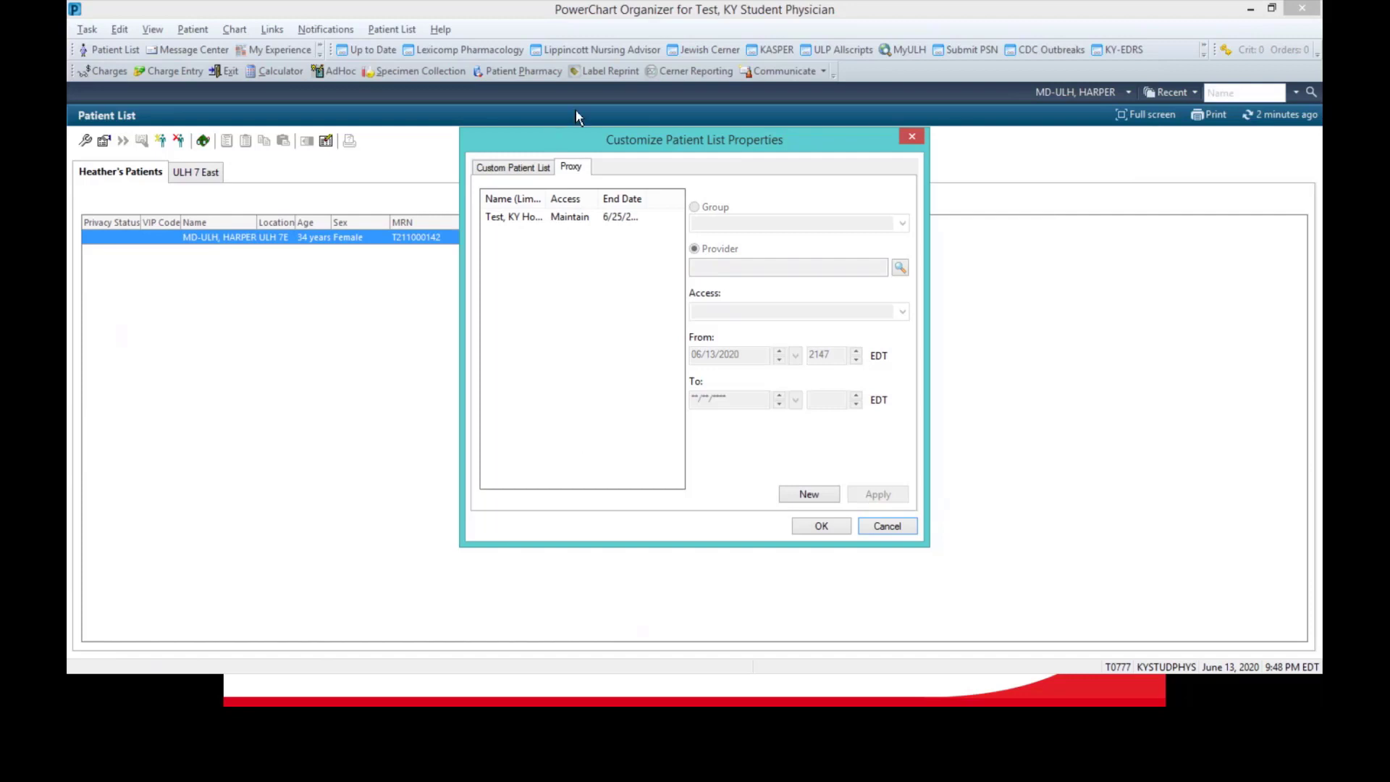
click(820, 526)
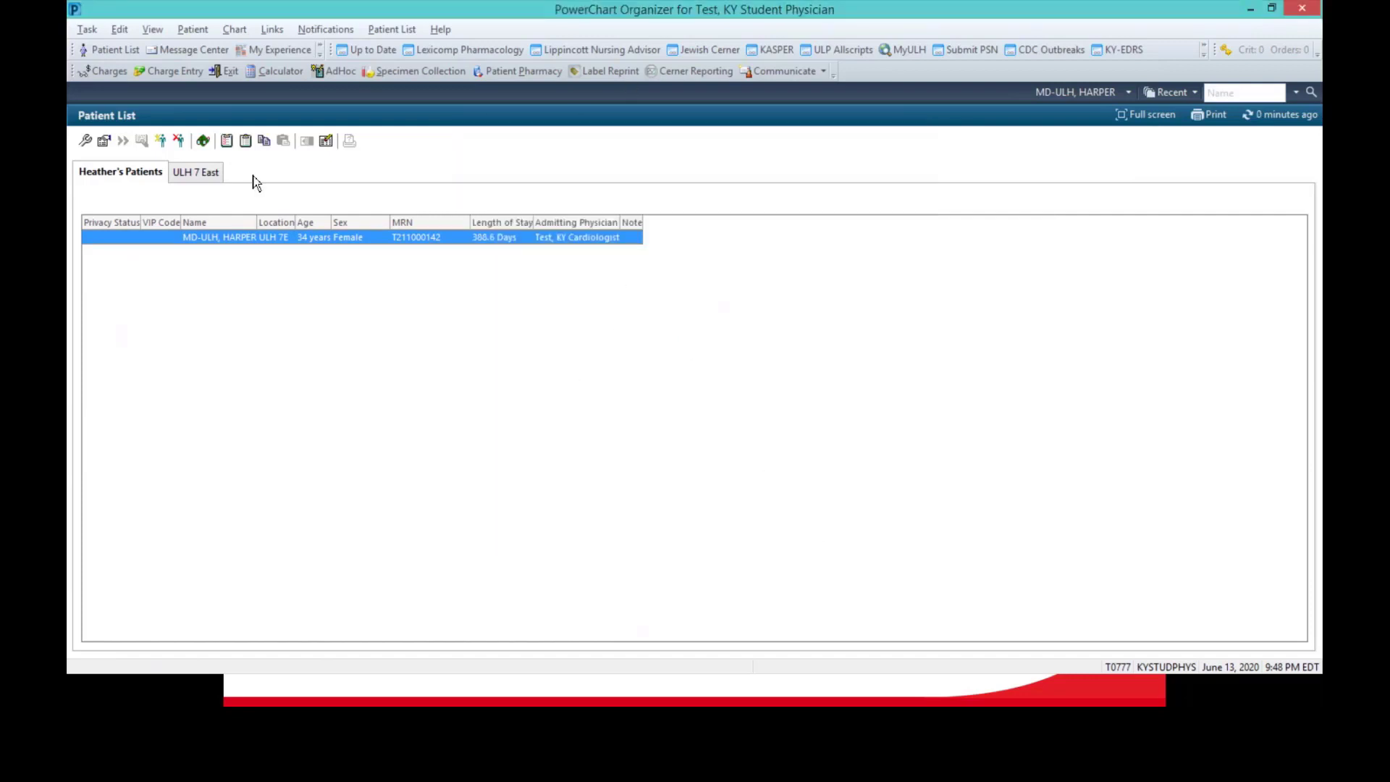
Activate the shared list "Patients being discharged - Internal Medicine" and view its patients
click(85, 141)
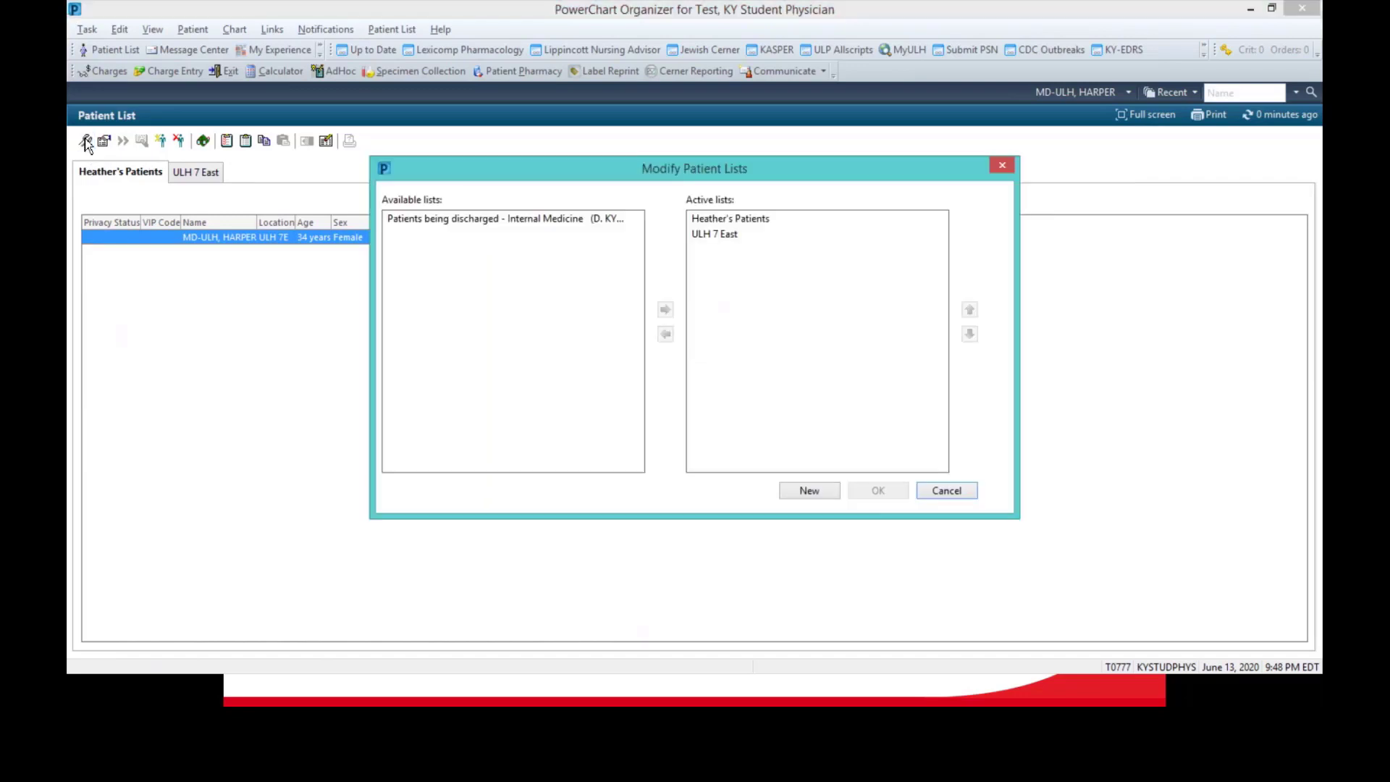
click(483, 219)
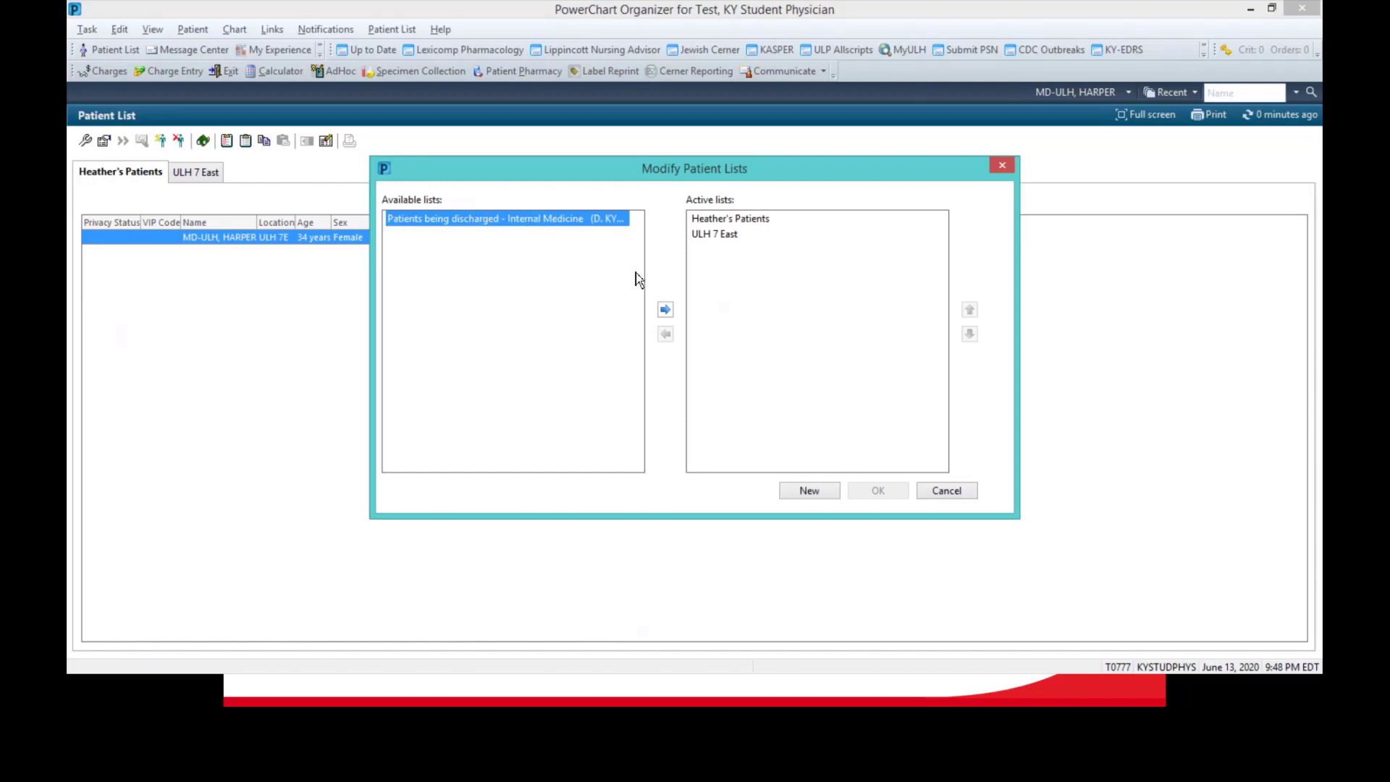
click(666, 310)
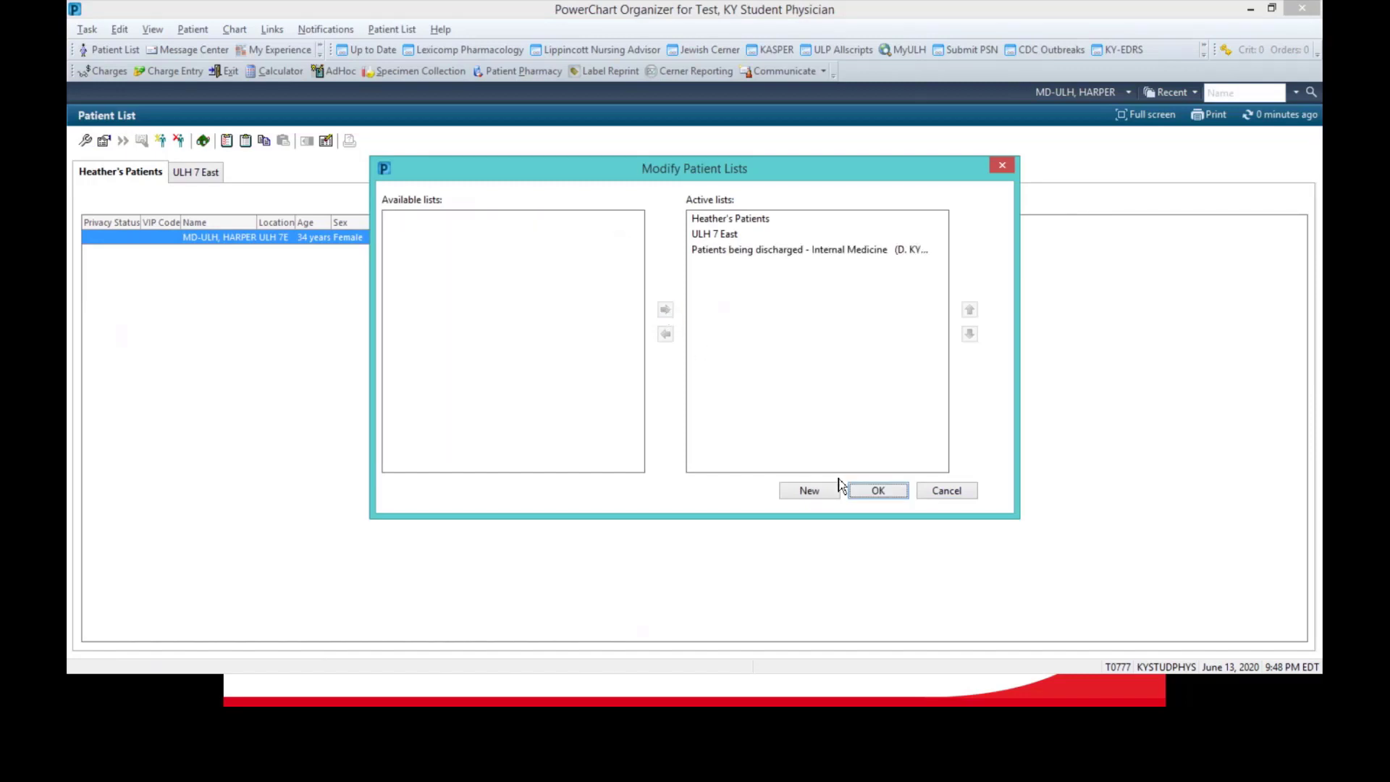
click(878, 492)
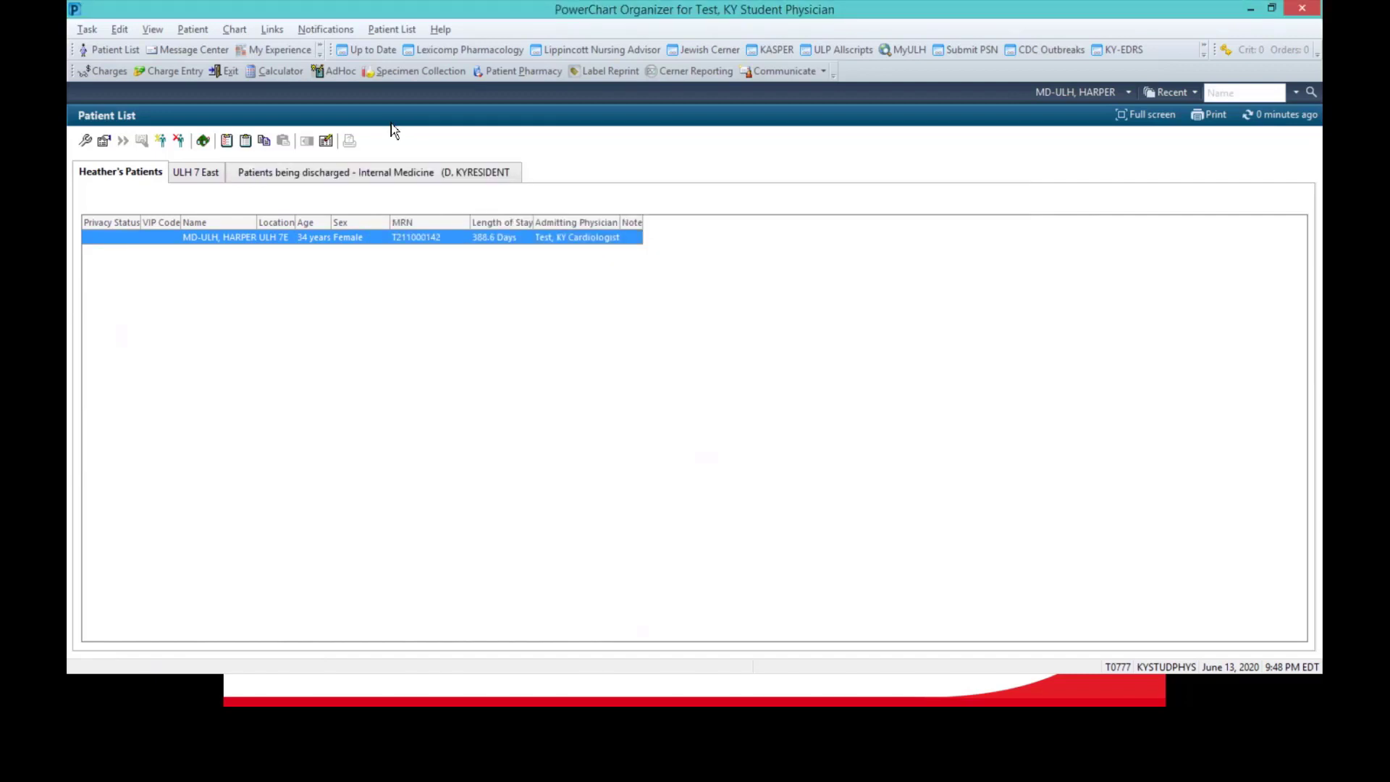
click(328, 172)
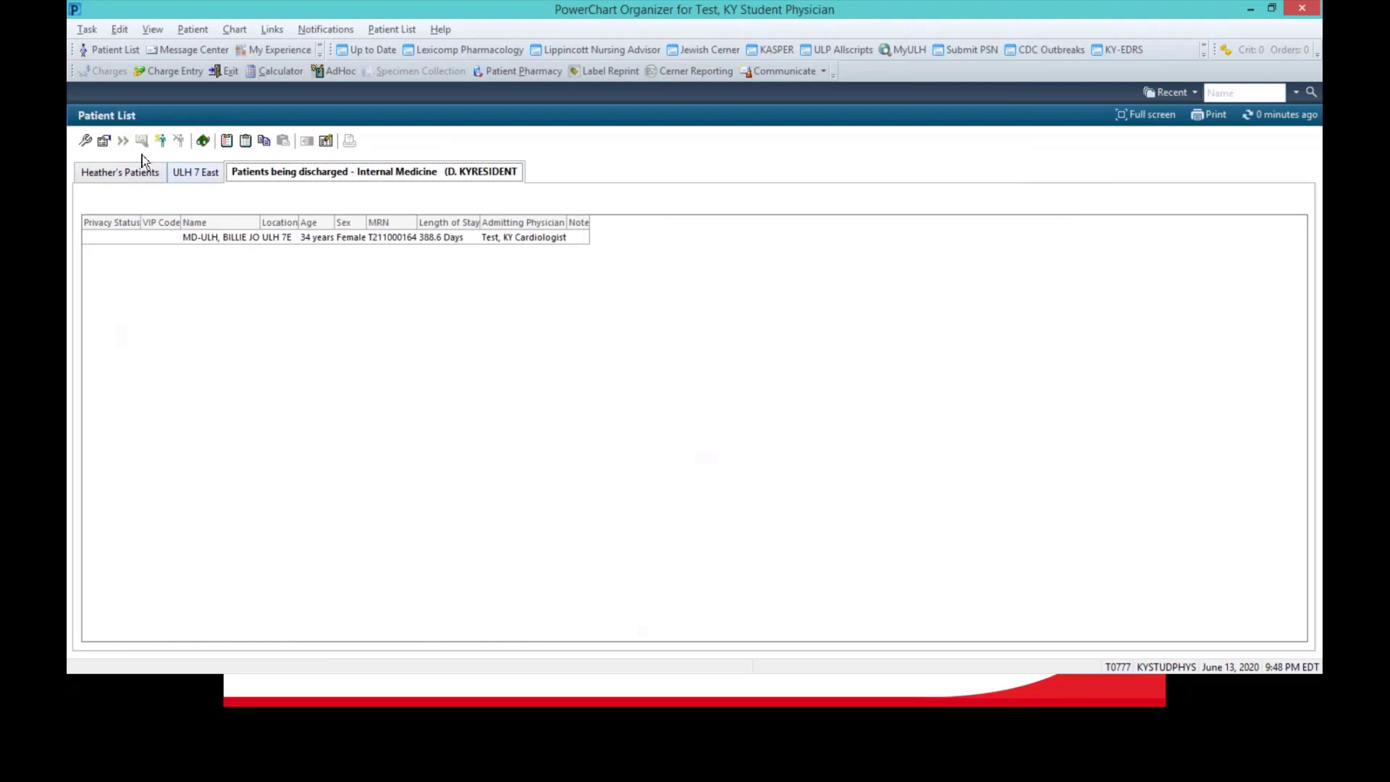
Remove the shared list "Patients being discharged - Internal Medicine" from the active patient lists
click(99, 148)
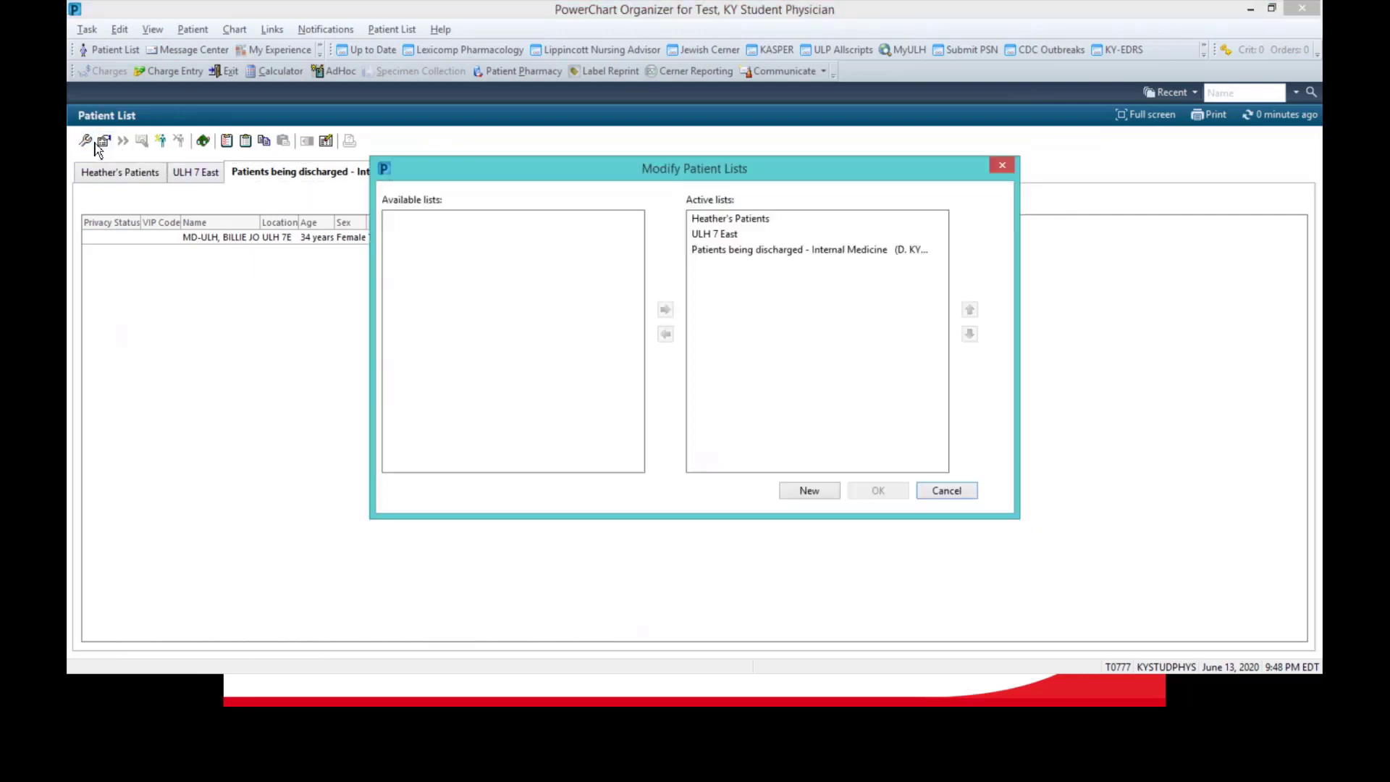
click(787, 250)
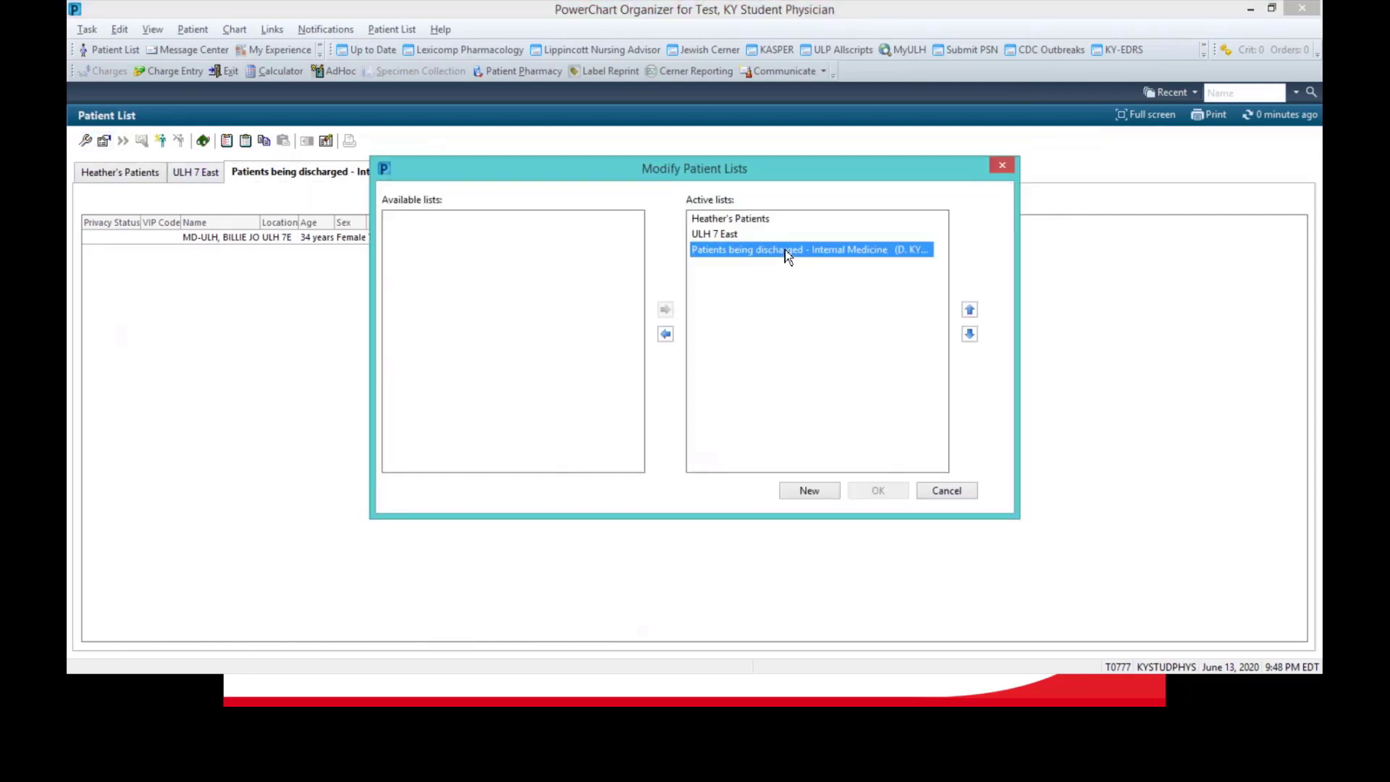
click(666, 335)
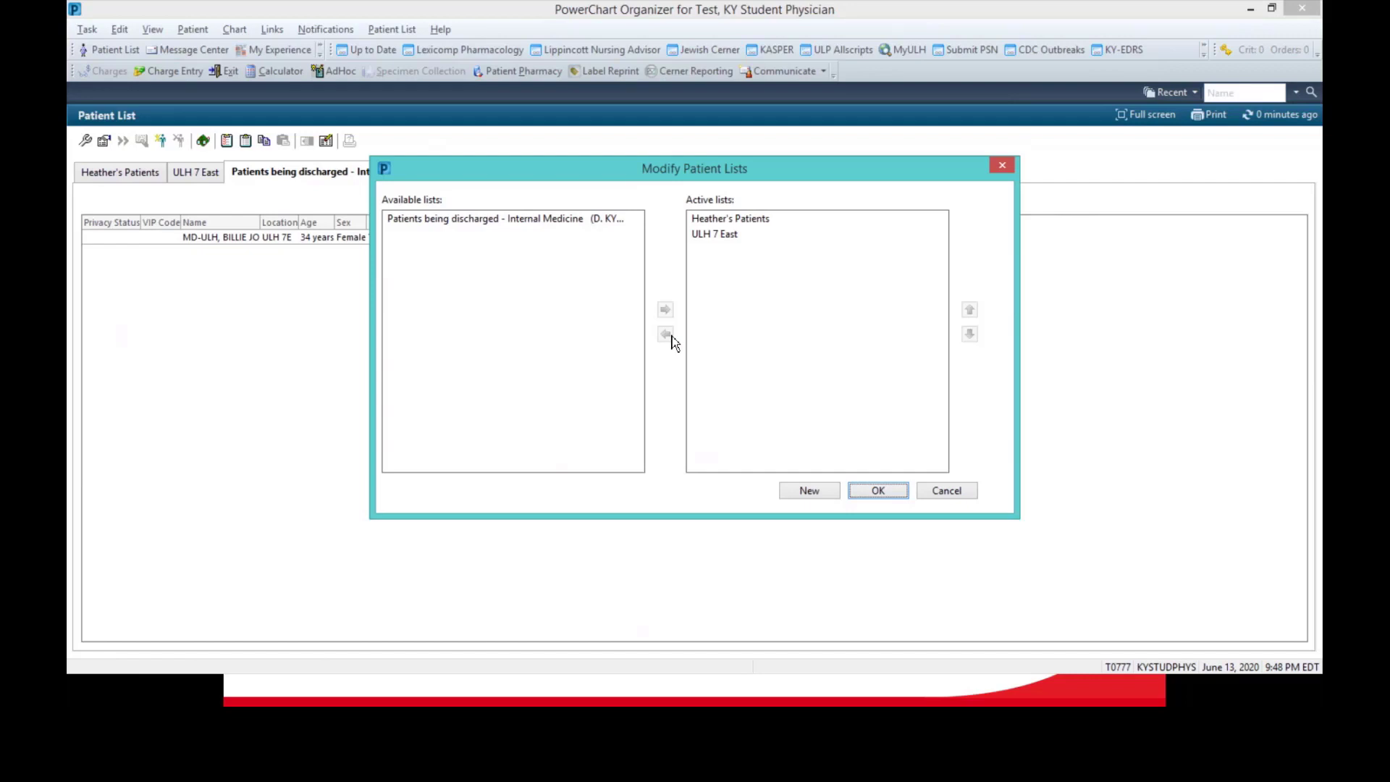
click(878, 490)
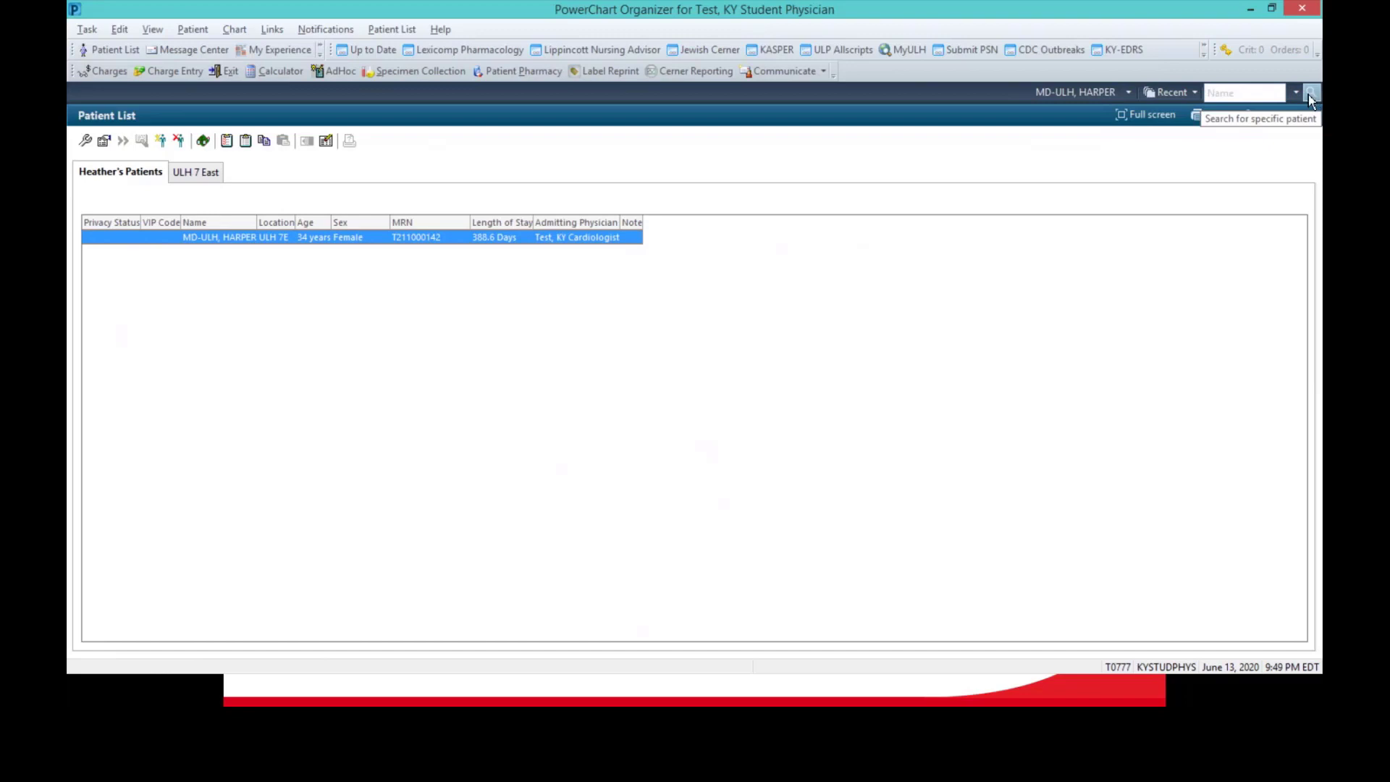
click(1250, 92)
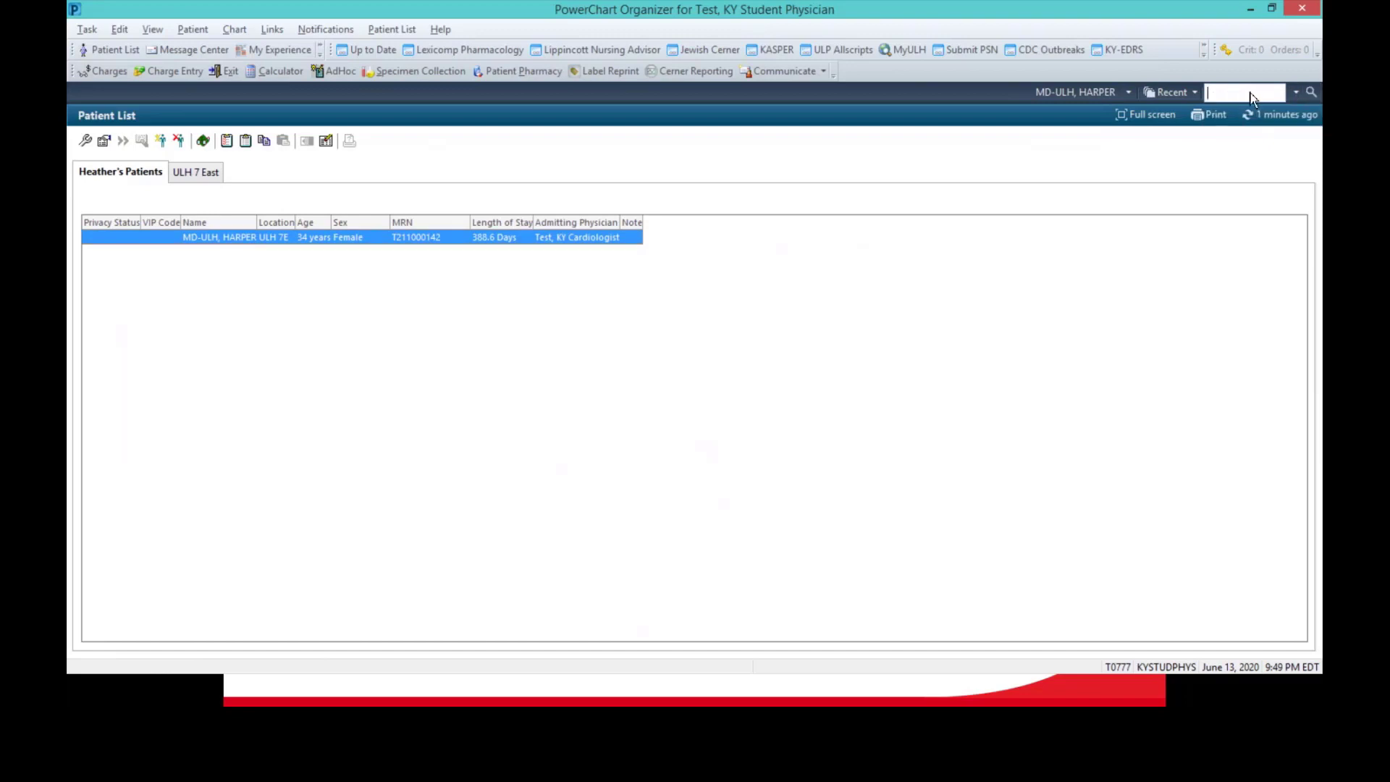
text(md, j)
key(BackSpace)
Check the identifier options for the patient quick search and switch it to FIN
click(1295, 93)
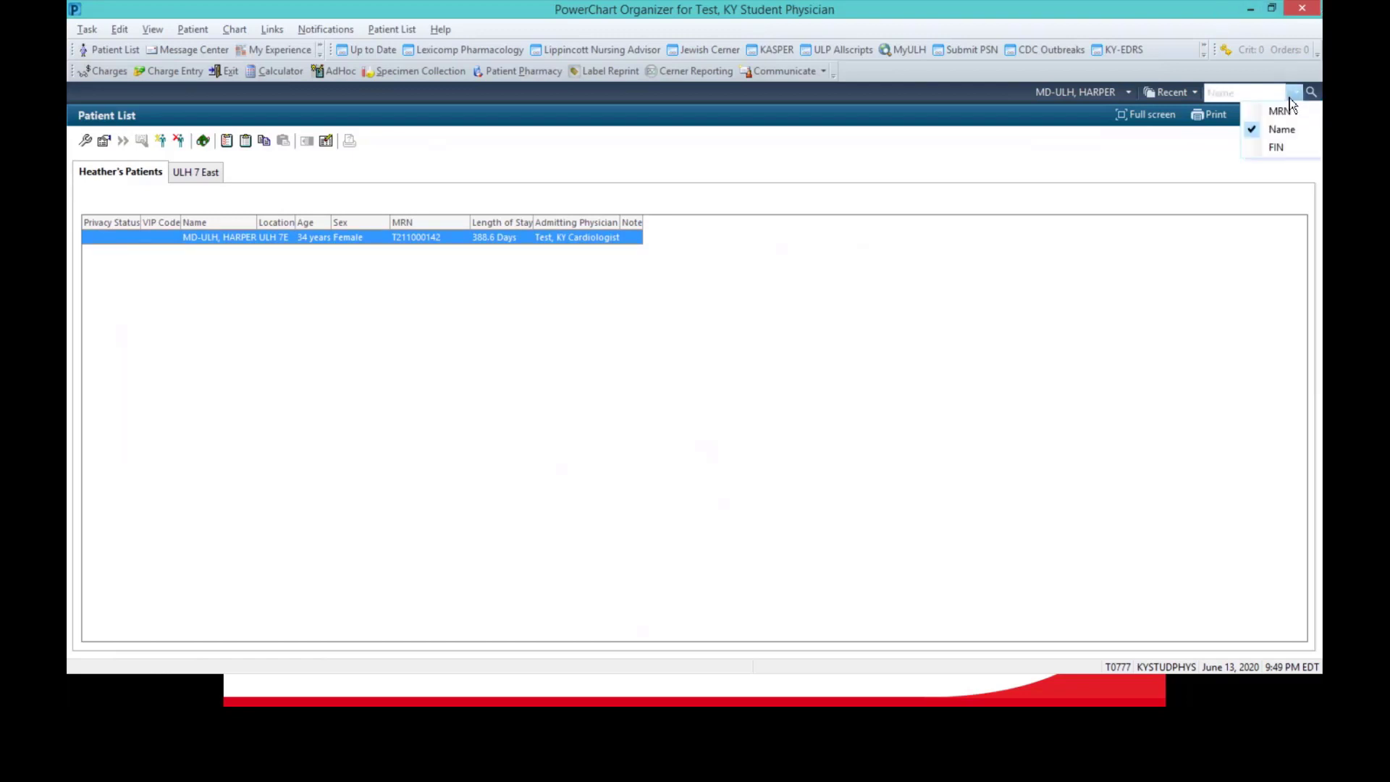
click(1297, 93)
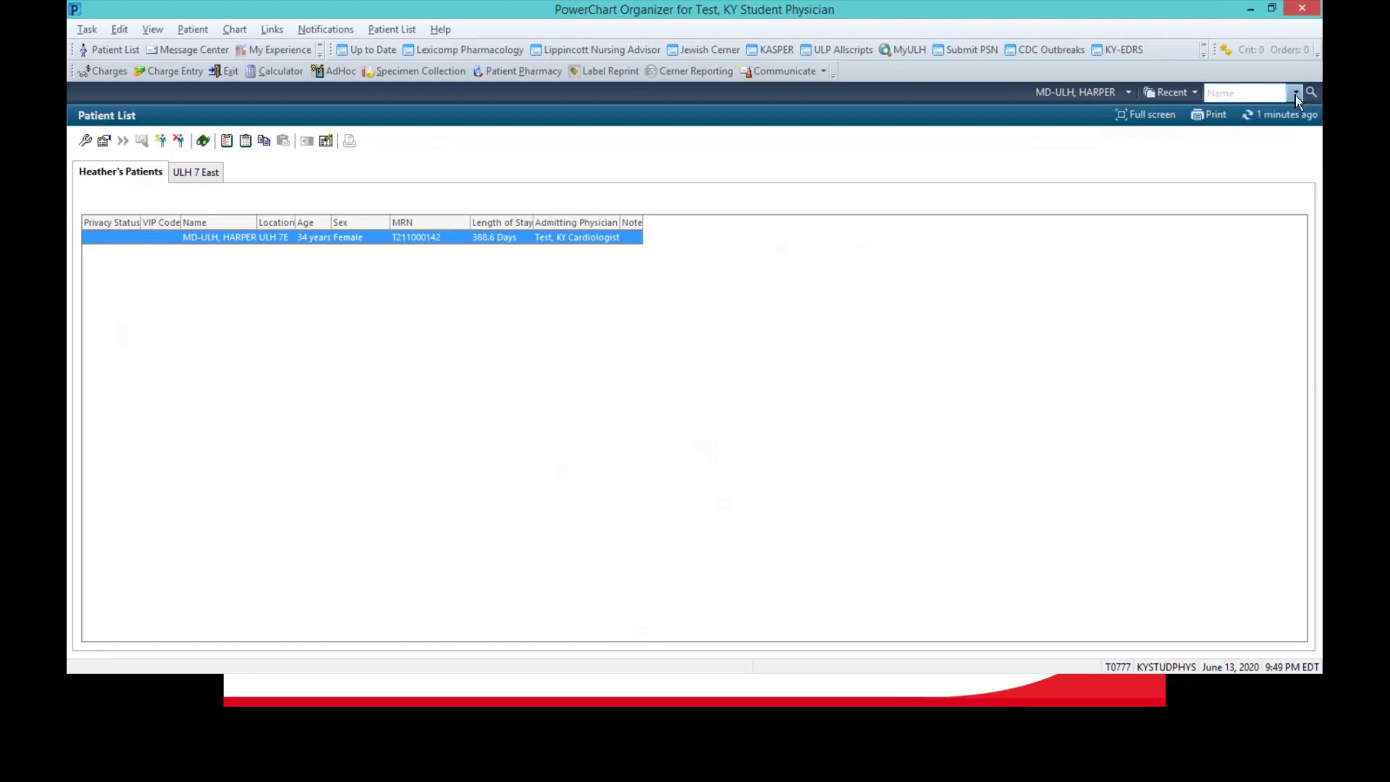
click(1295, 93)
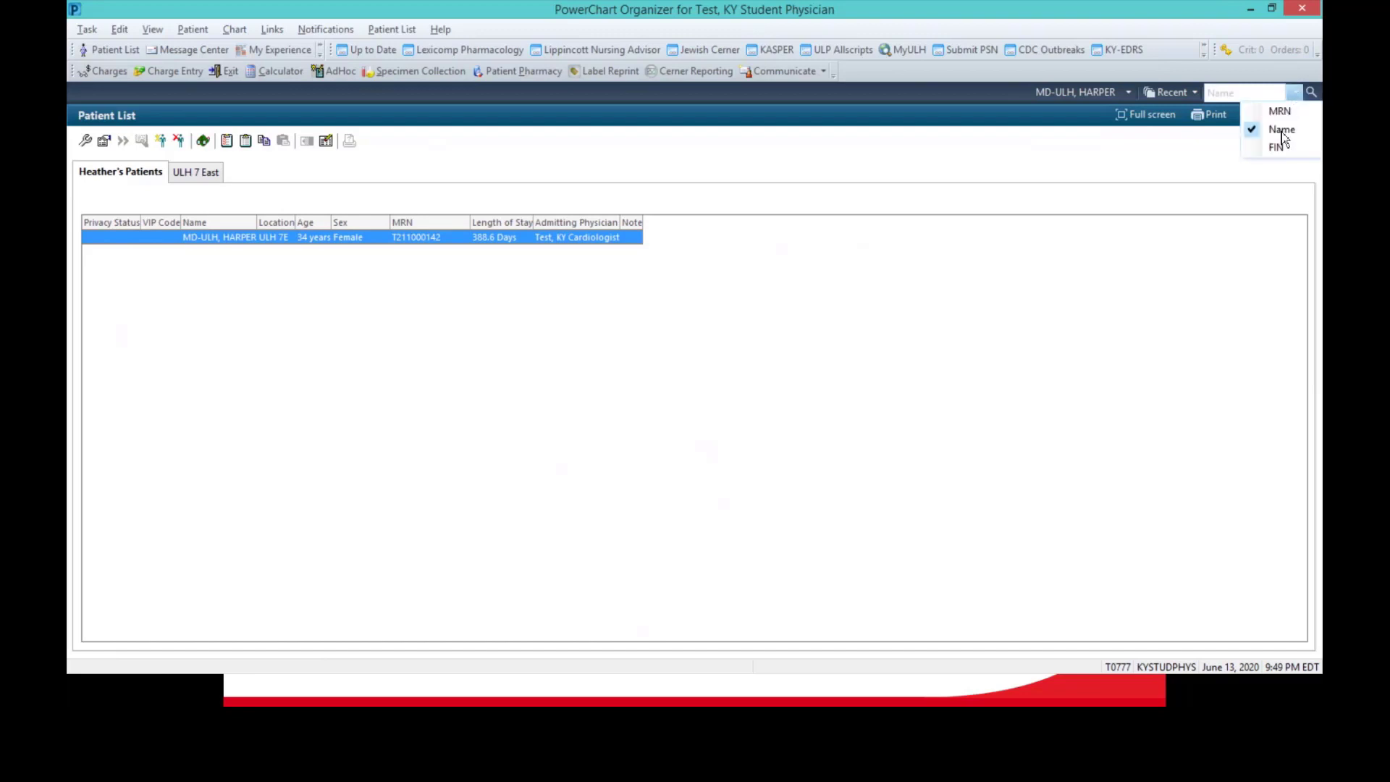
click(1280, 145)
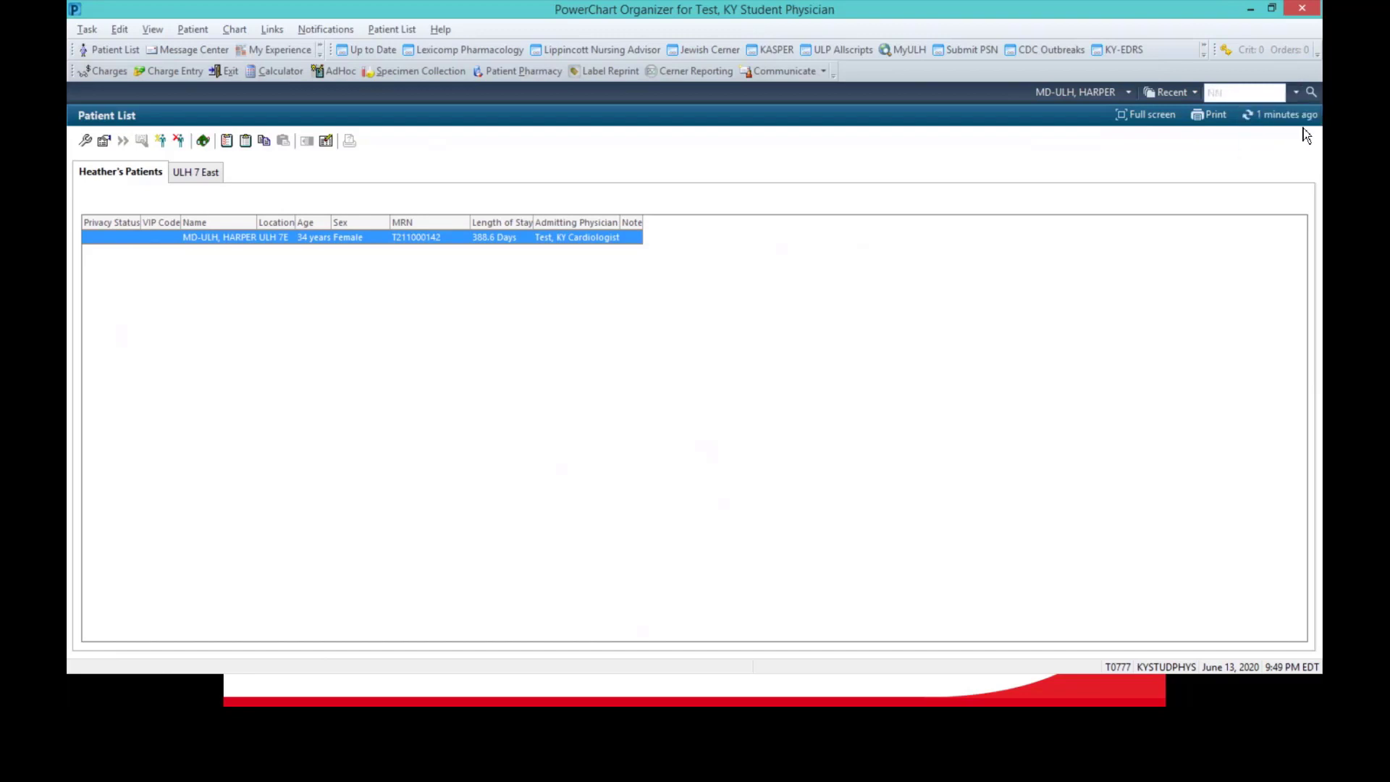
Check the search fields available in the full Patient Search and cancel it
click(1314, 93)
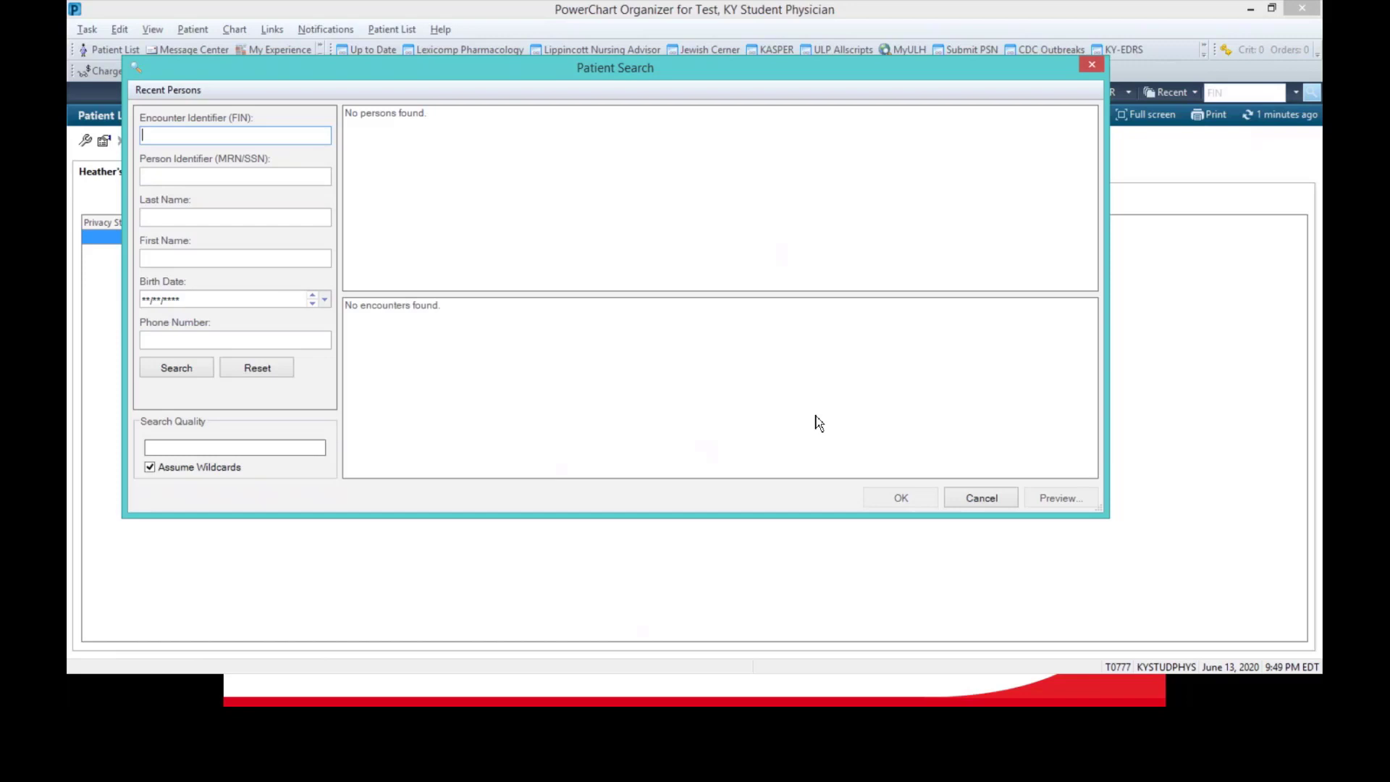
click(987, 503)
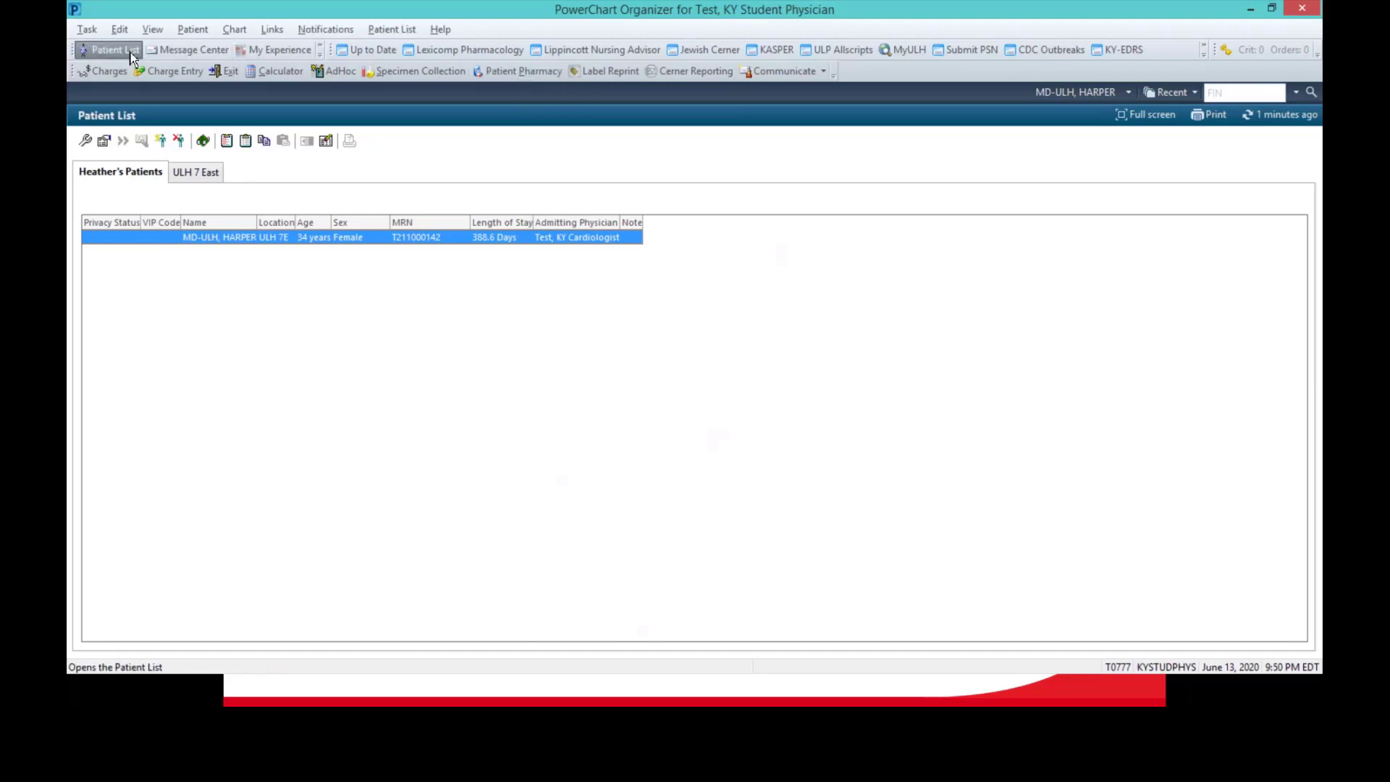
Rearrange the toolbars so the reference links have their own row and the Crit/Orders toolbar follows Communicate
click(319, 50)
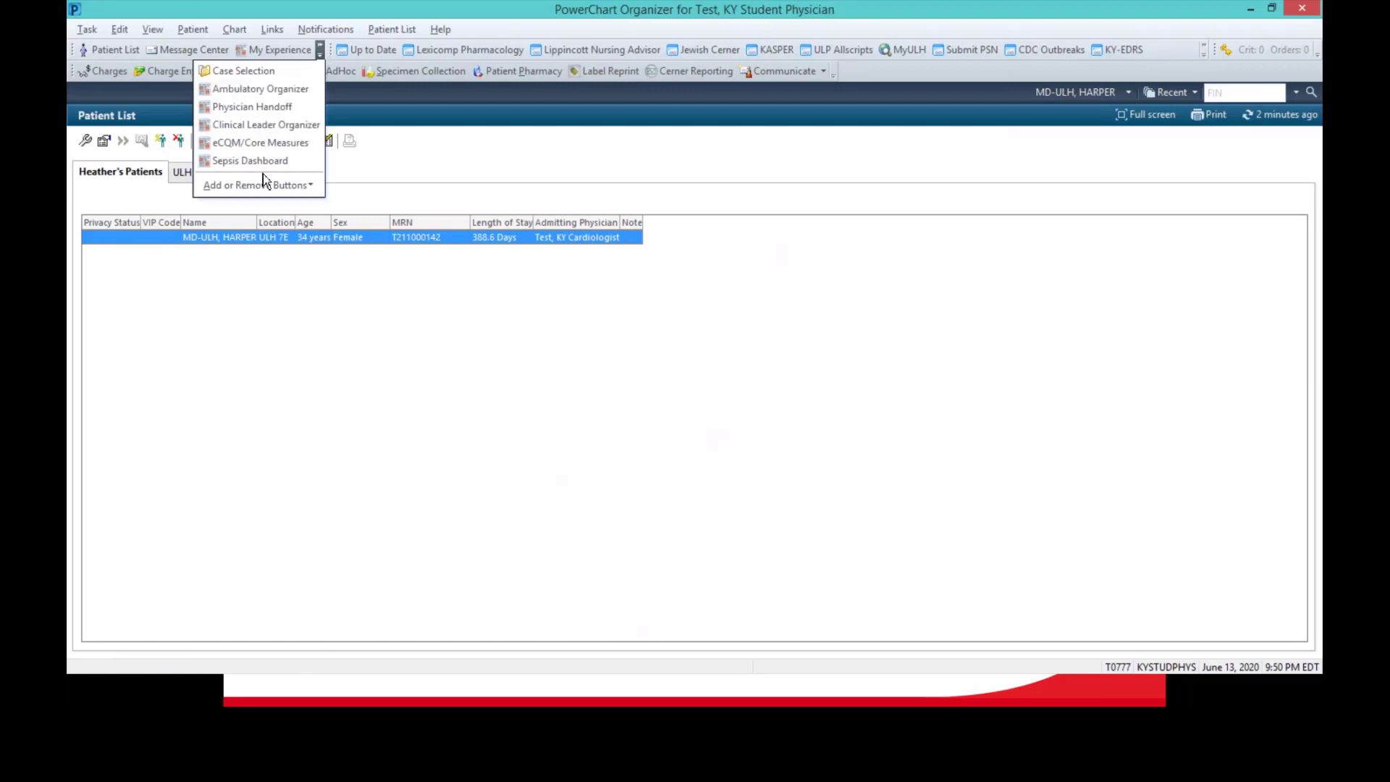
click(433, 187)
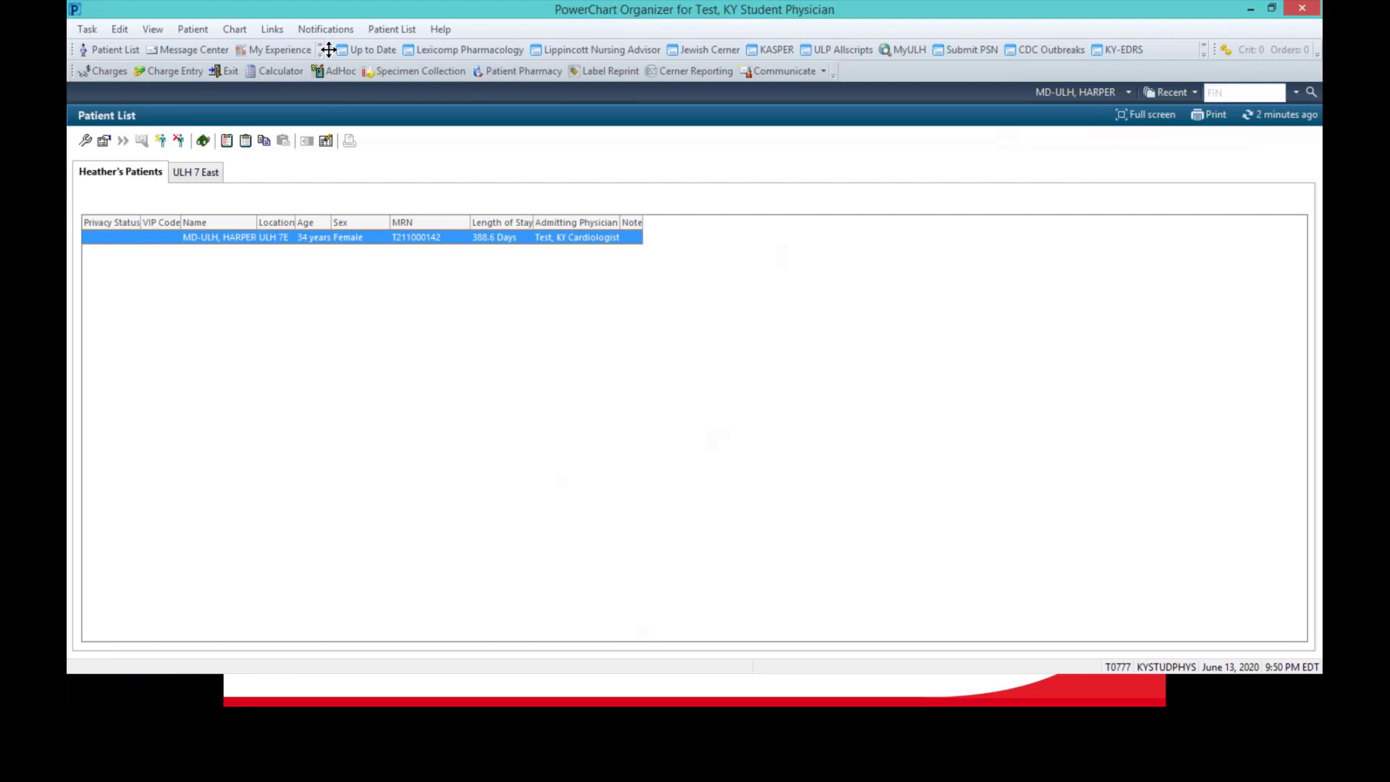
drag(328, 49, 72, 60)
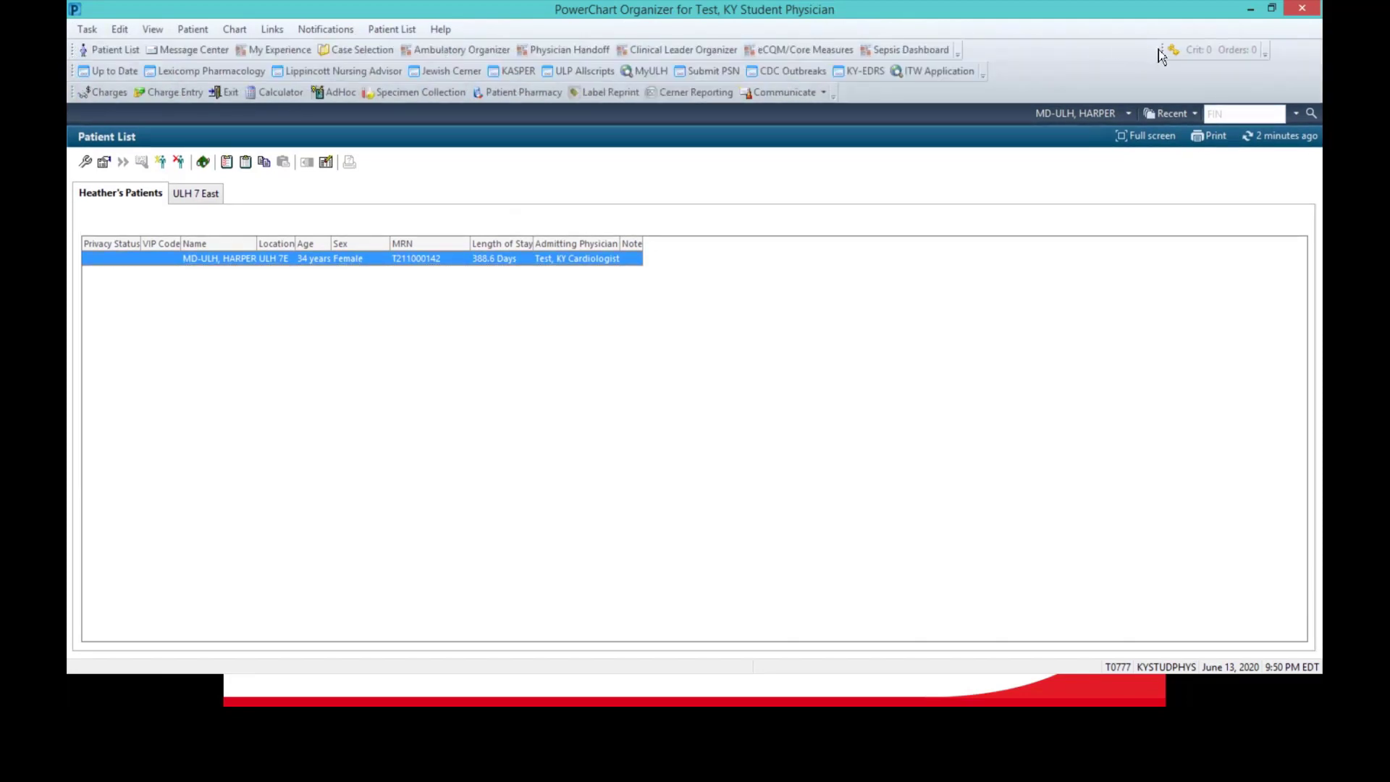
drag(1159, 49, 833, 97)
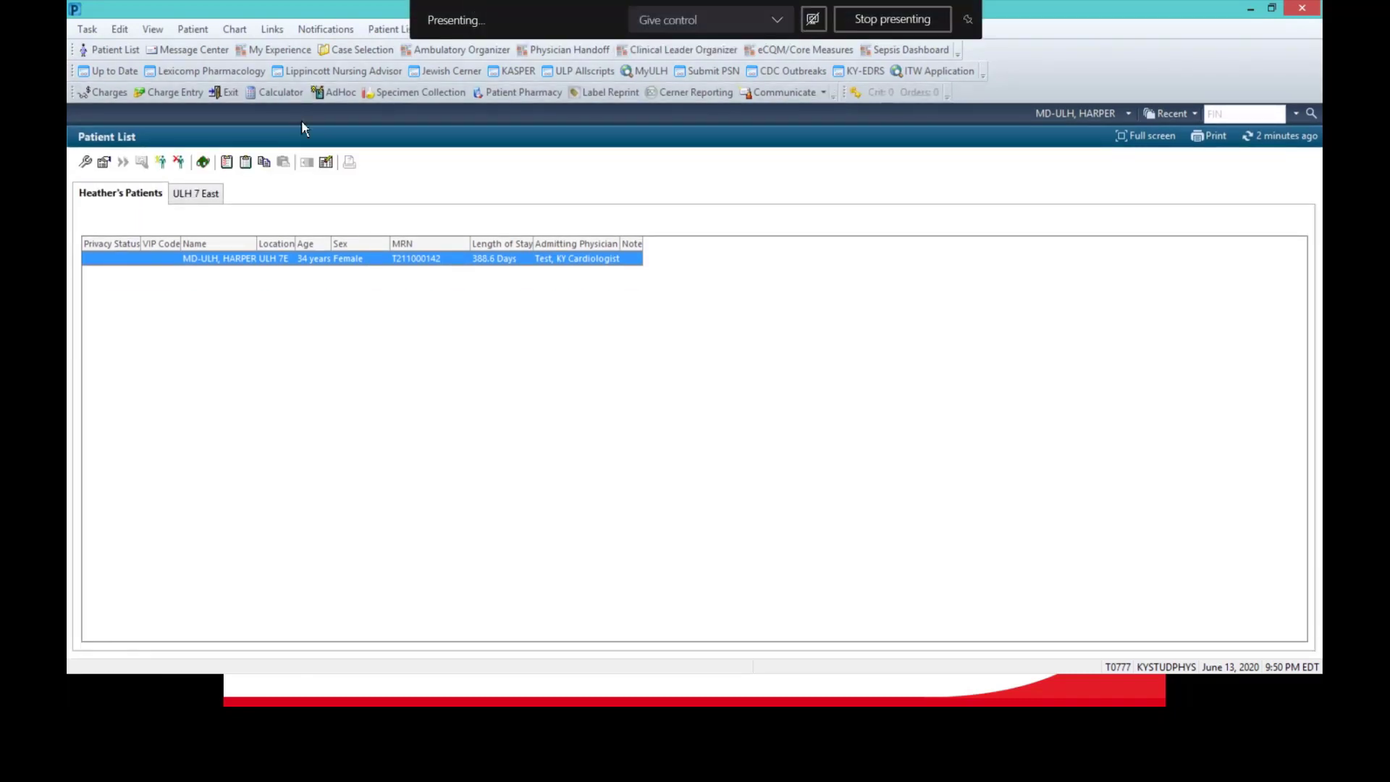
View the My Experience default view and MPages options, then open Case Selection and dismiss its location selection
click(258, 52)
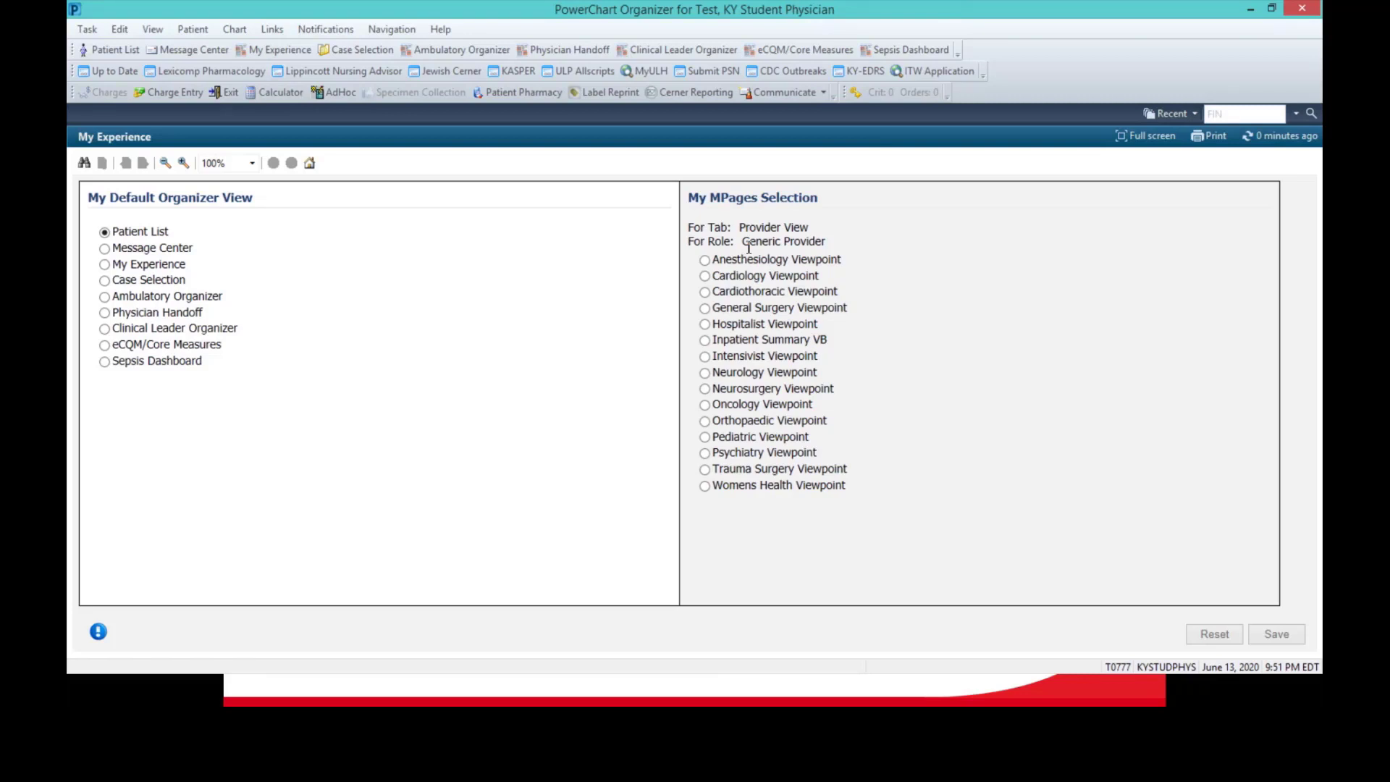
click(369, 50)
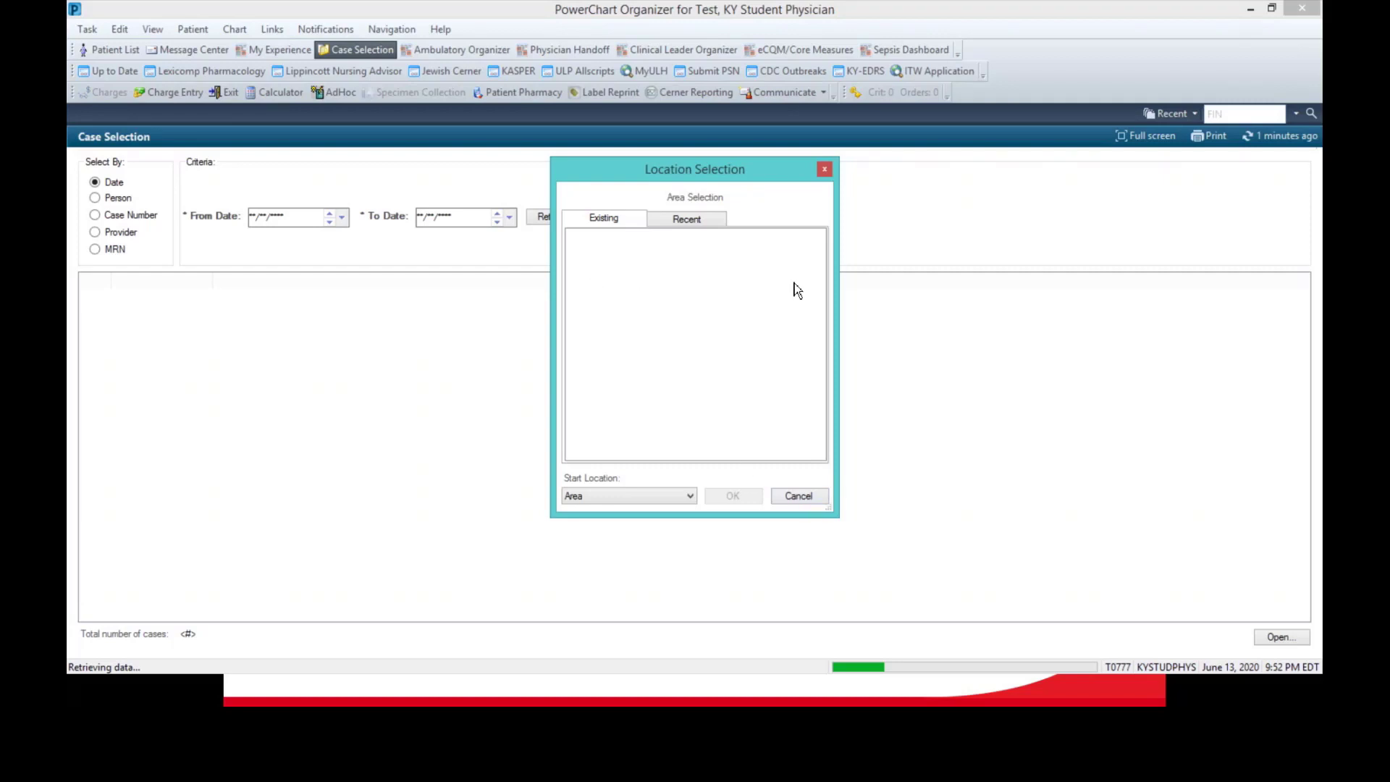
click(797, 498)
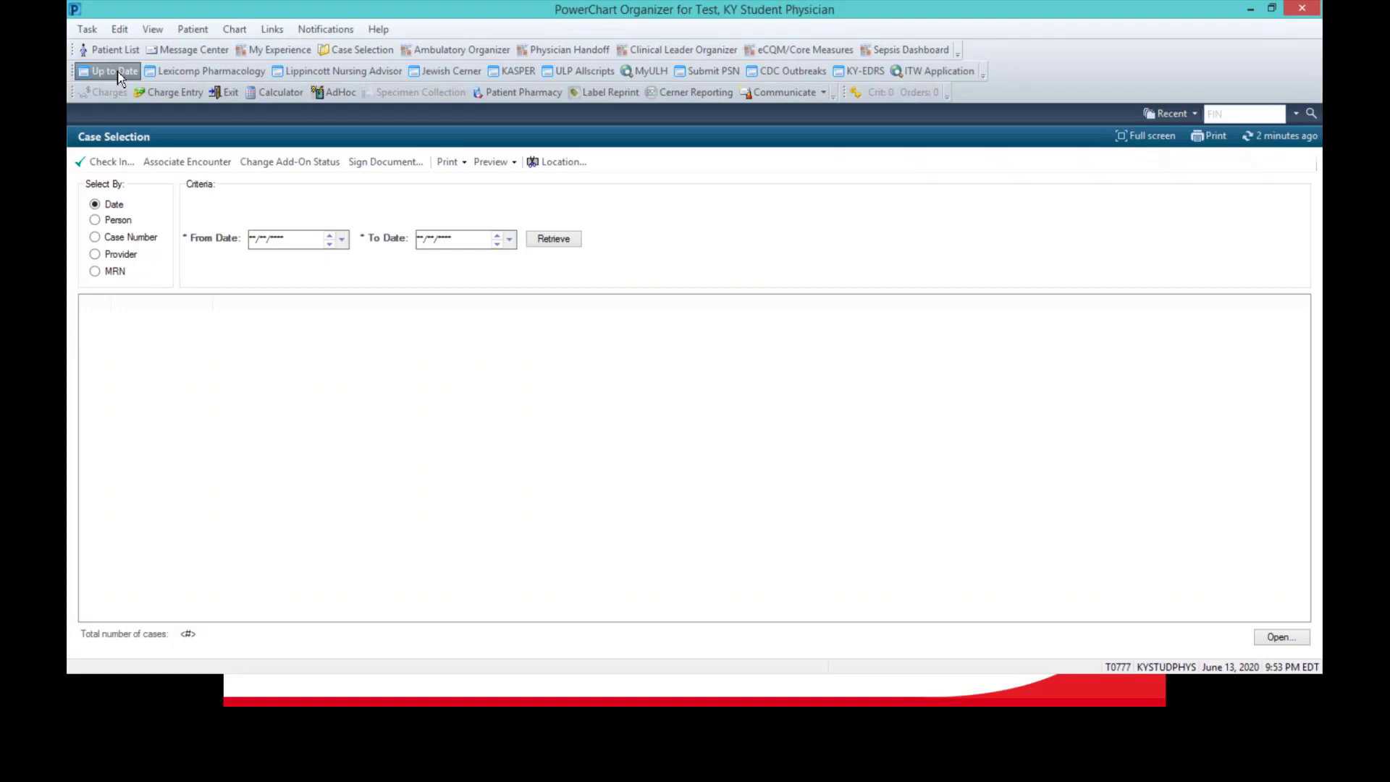
Look at the clinical calculator's formulas, including the mcg/kg/min parameters, and close the calculator
click(248, 97)
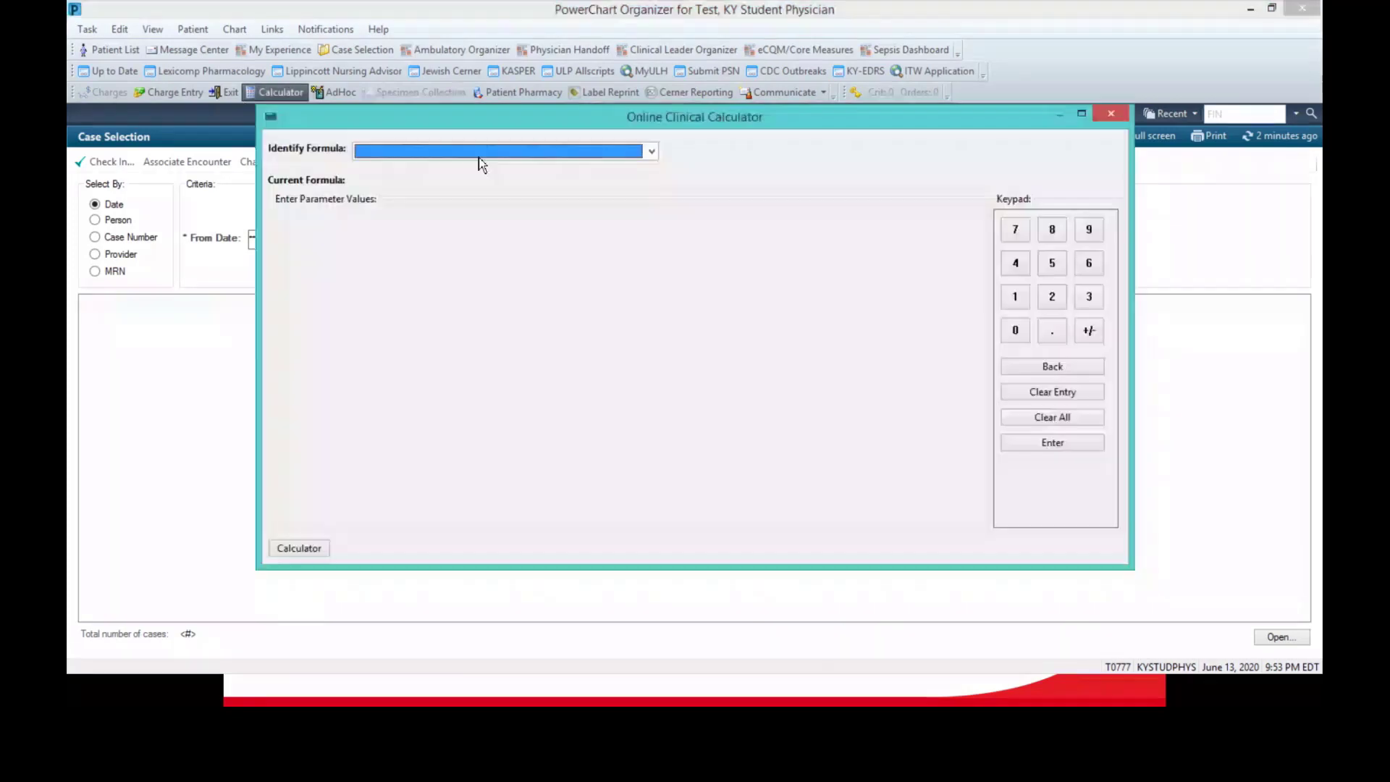
click(651, 152)
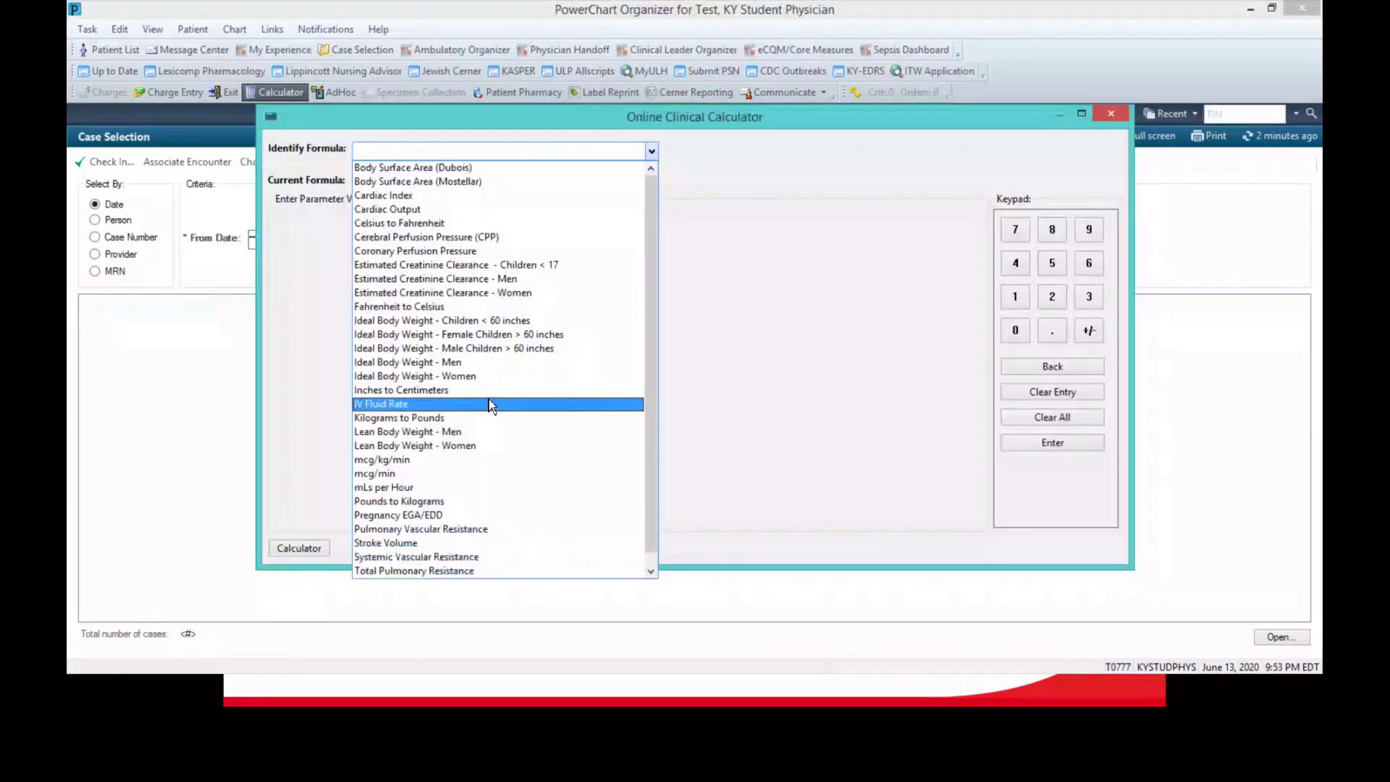
click(452, 460)
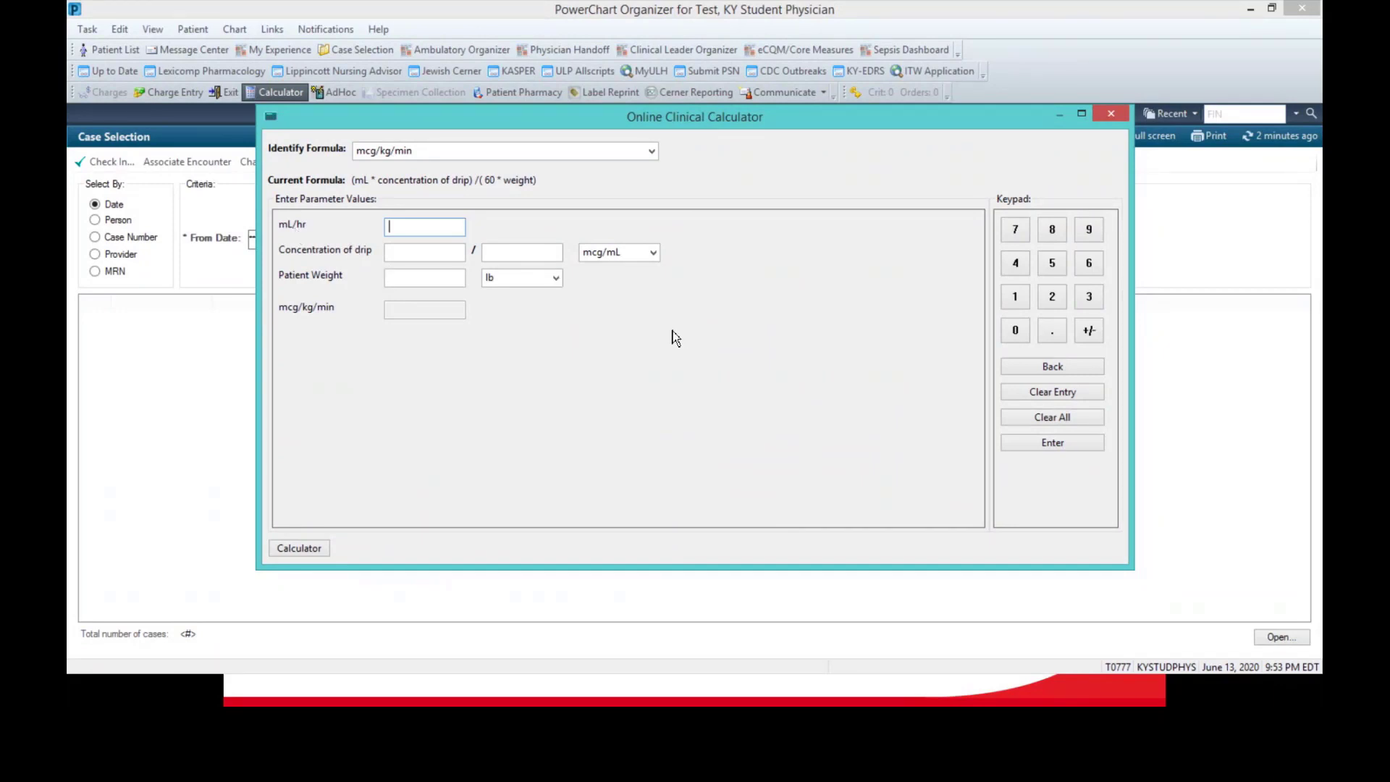
click(650, 152)
click(648, 155)
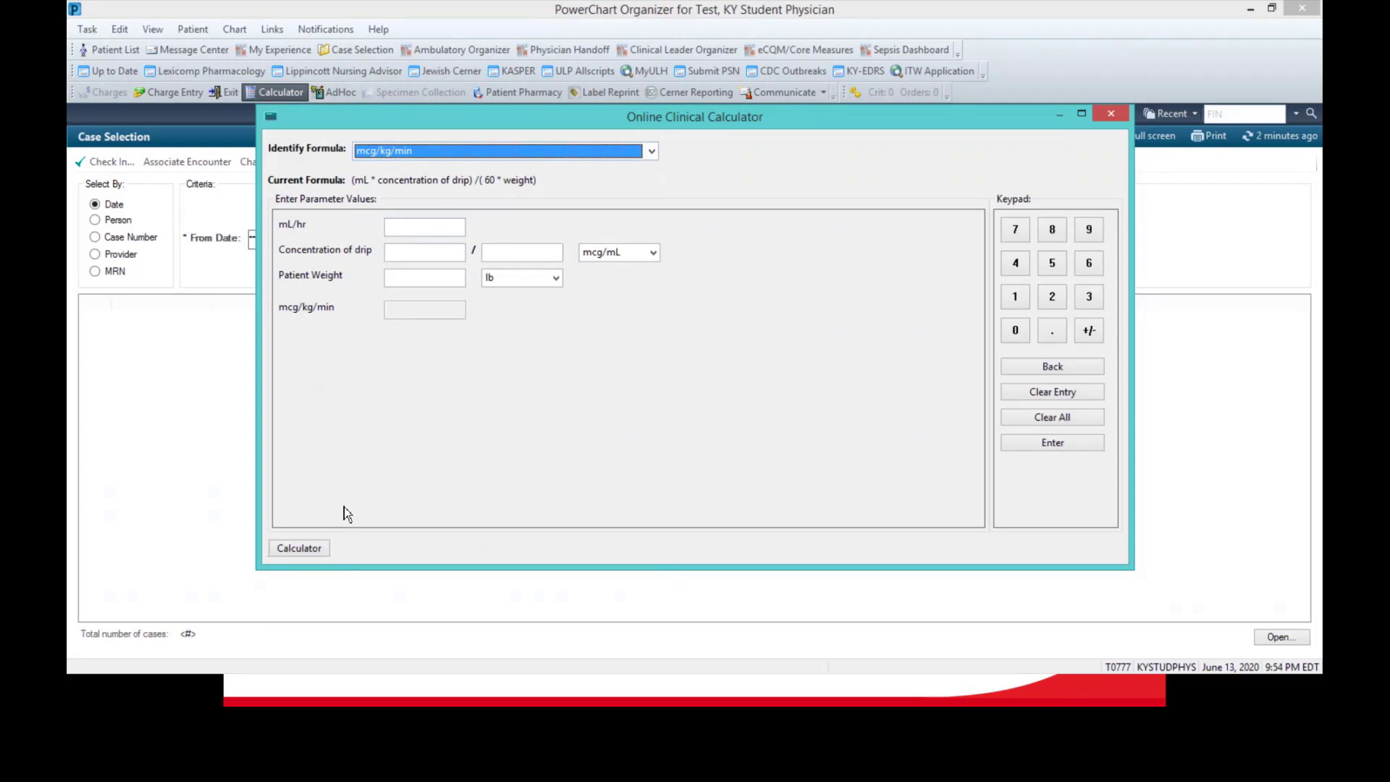
click(1111, 113)
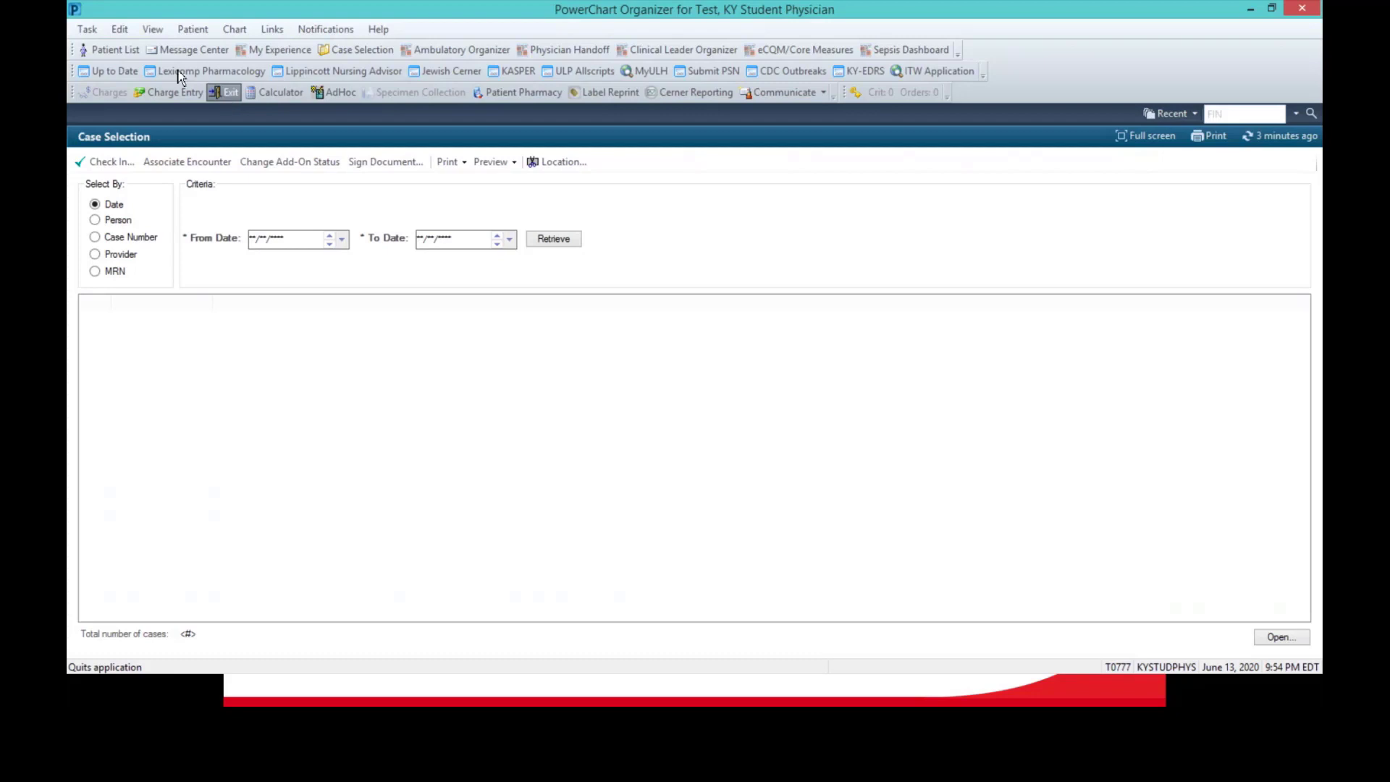
Return to the patient list, open the selected patient's chart, and review and acknowledge the Duplicate Name Alert
click(128, 52)
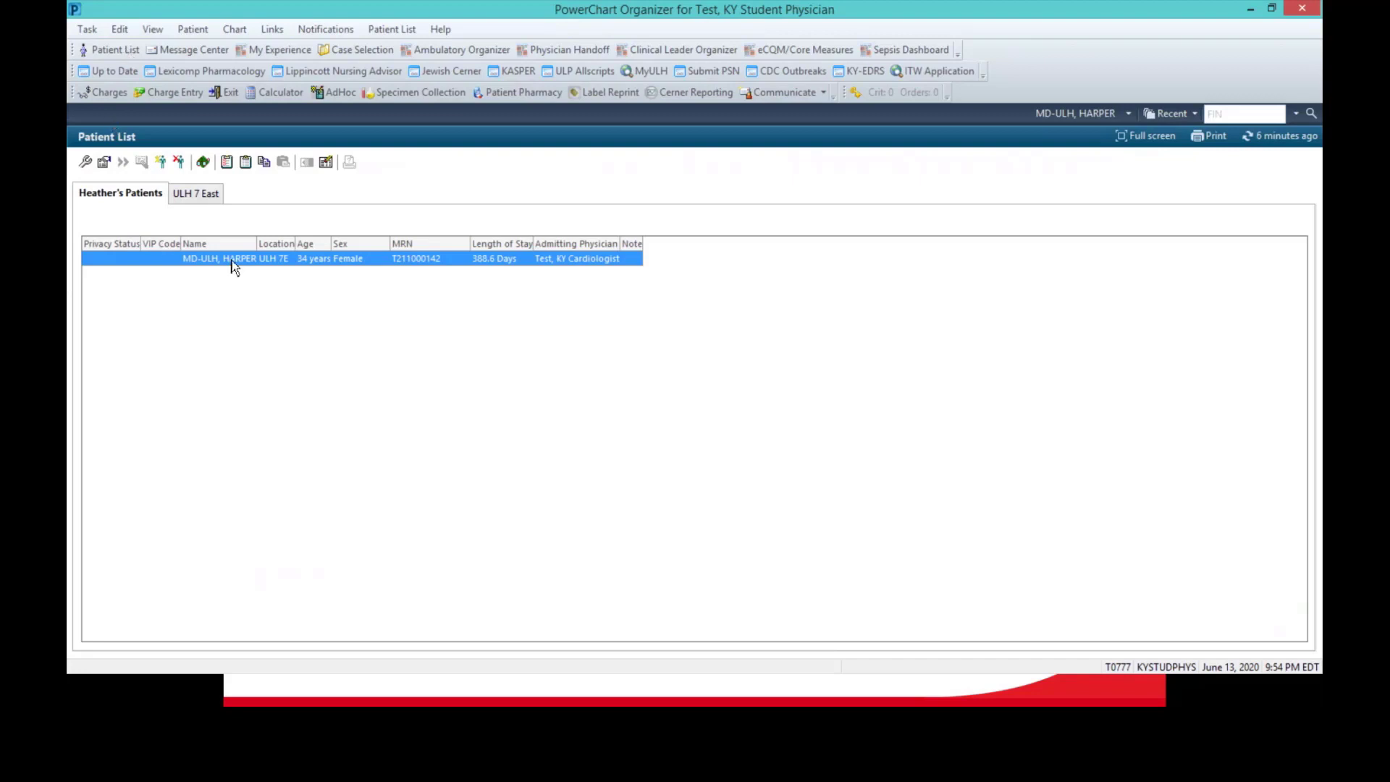
double_click(334, 262)
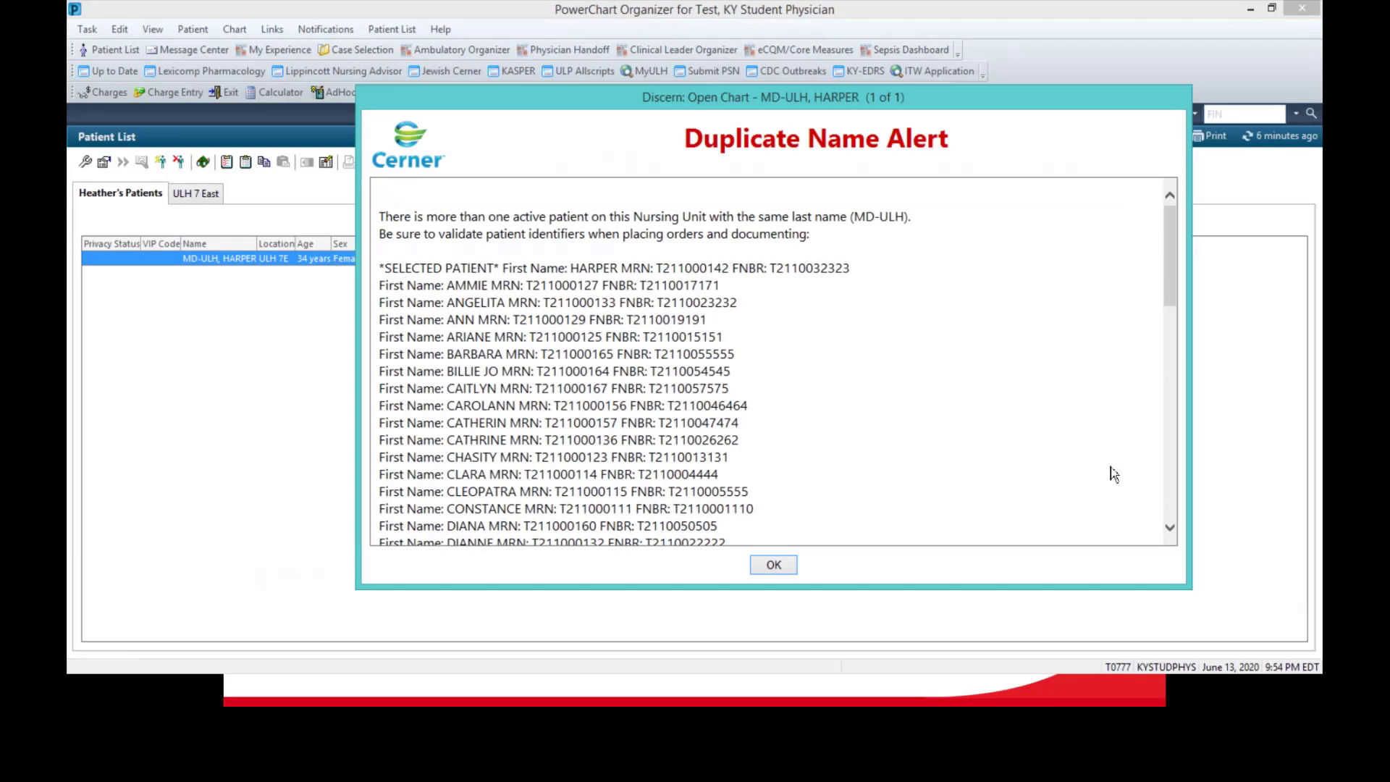
drag(1168, 286, 1196, 550)
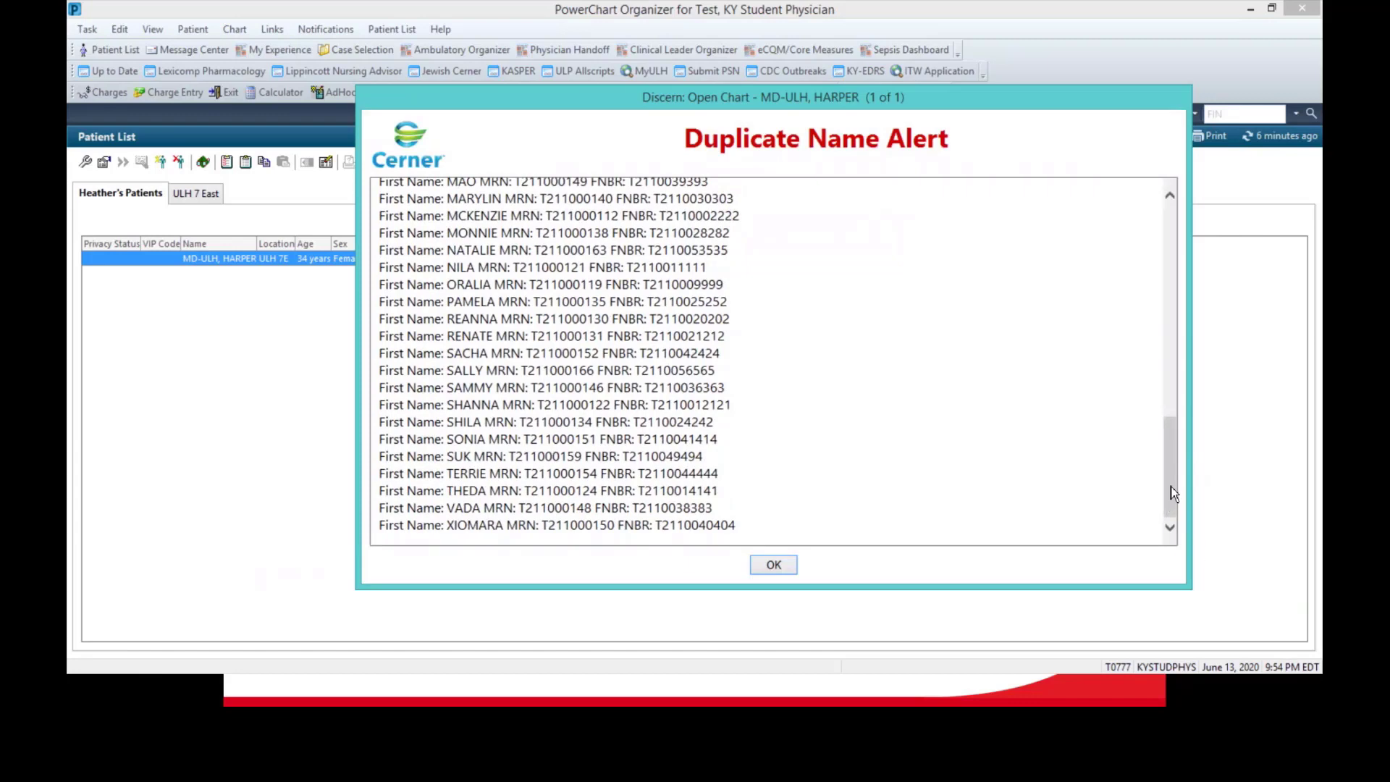
click(1170, 342)
drag(1170, 342, 1166, 160)
click(774, 569)
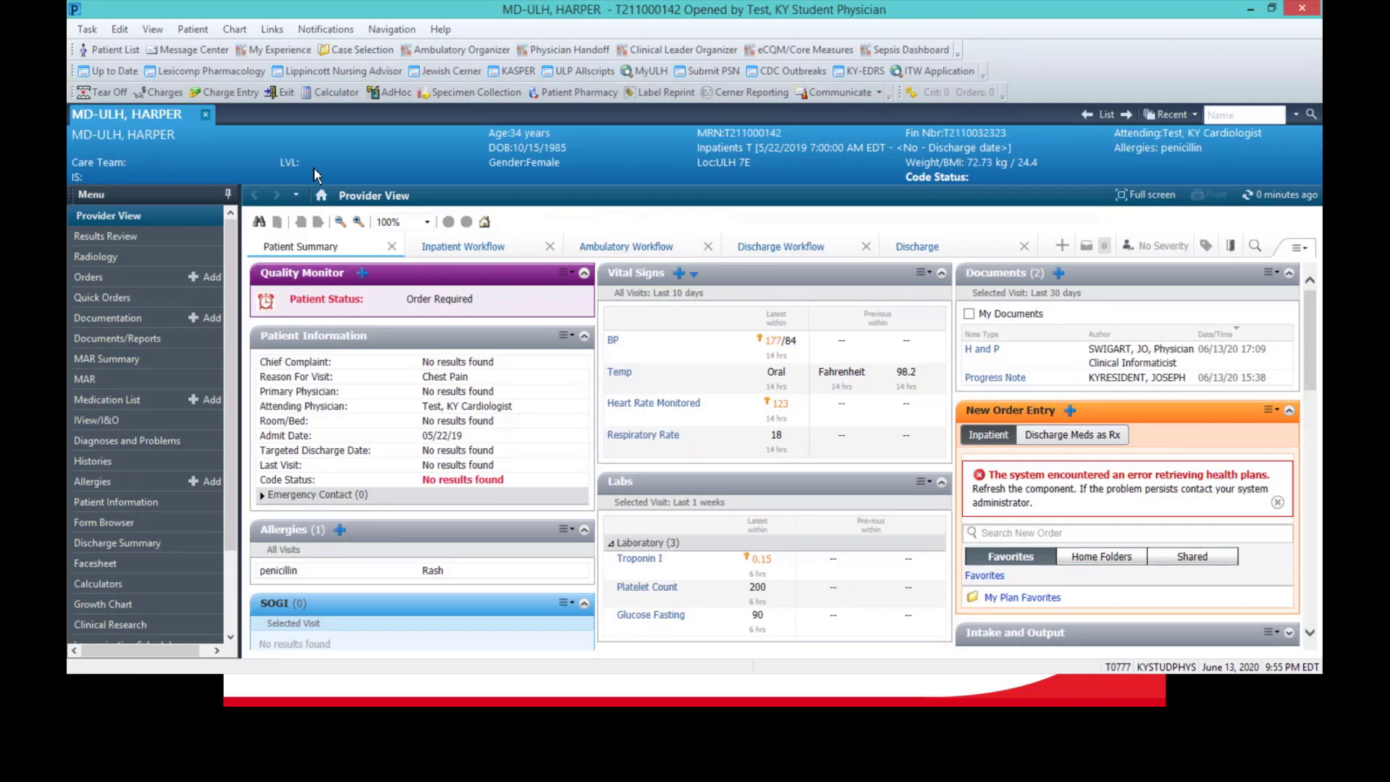
View the patient's visit information from the location in the chart banner and close it
click(724, 164)
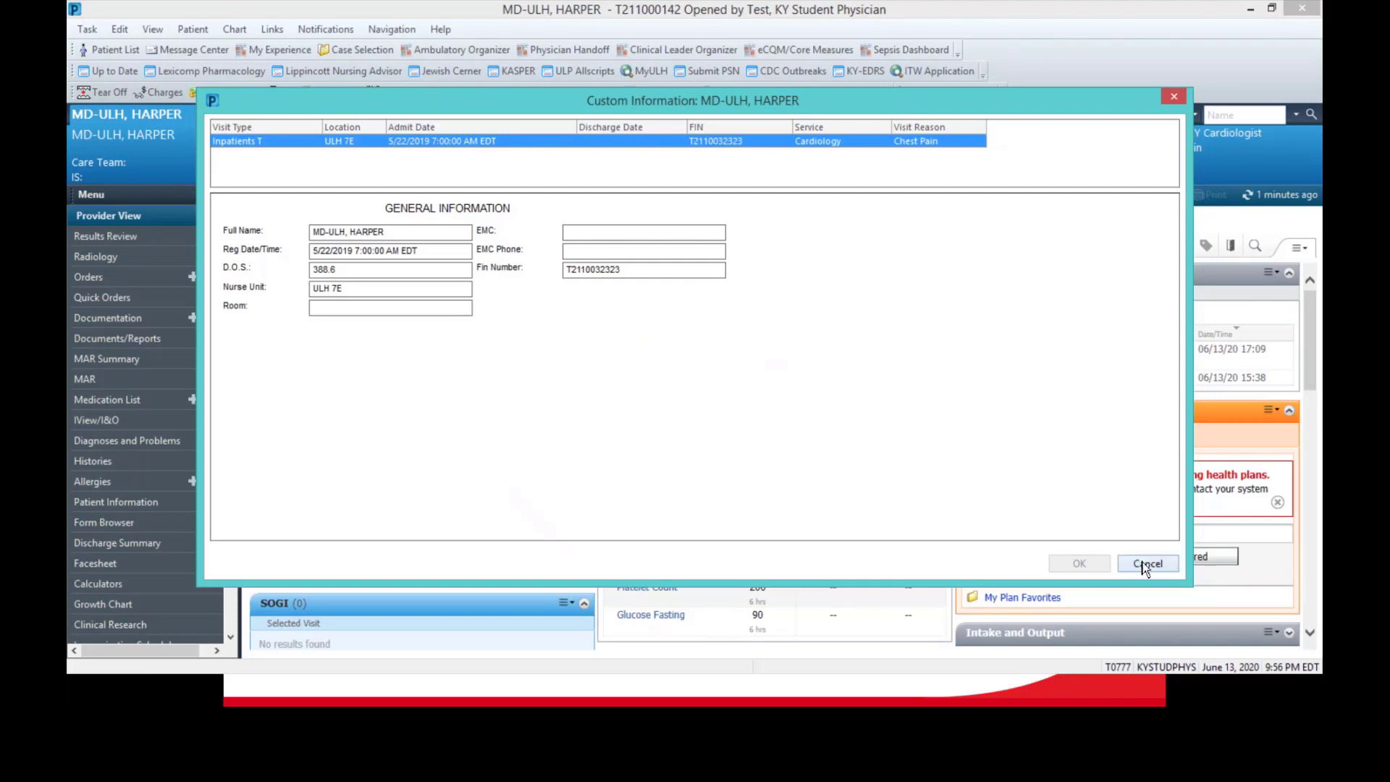
click(1139, 563)
click(725, 160)
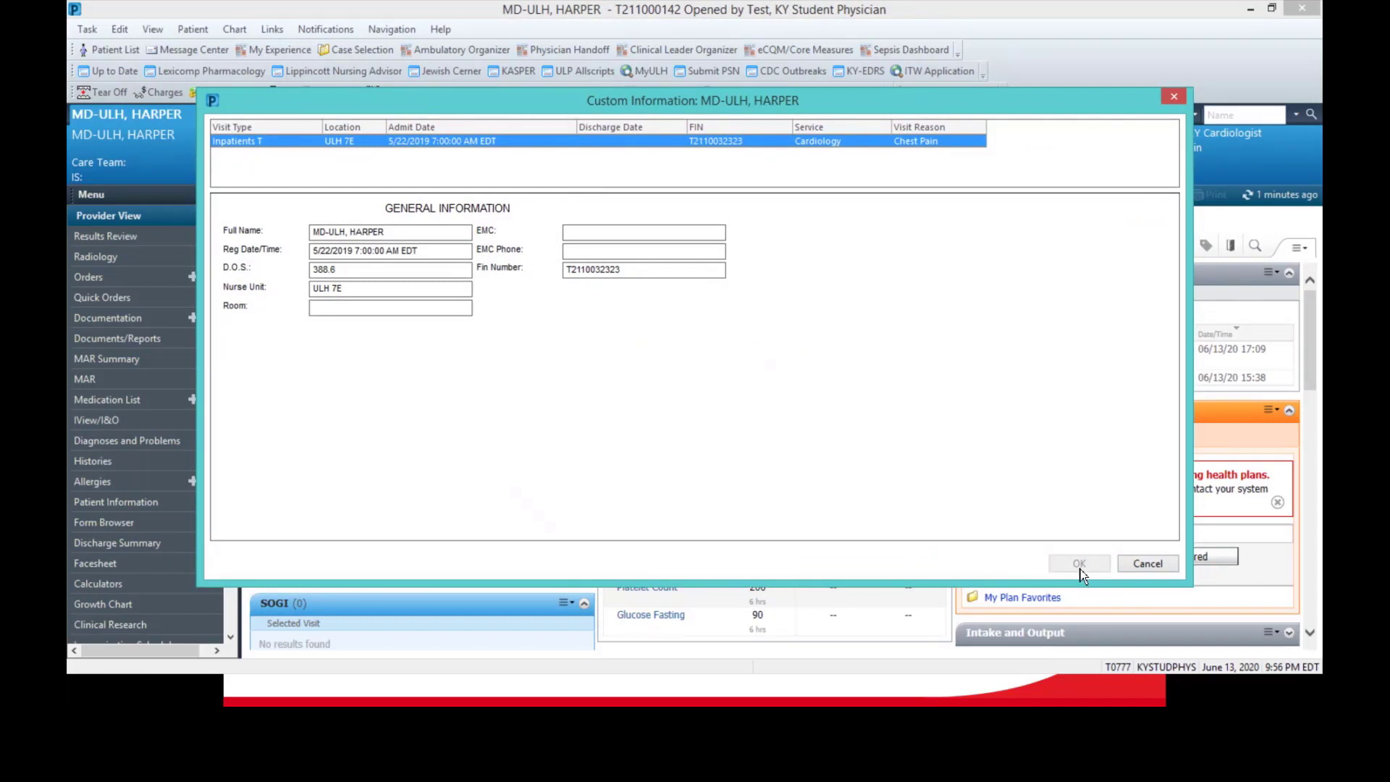
click(1146, 564)
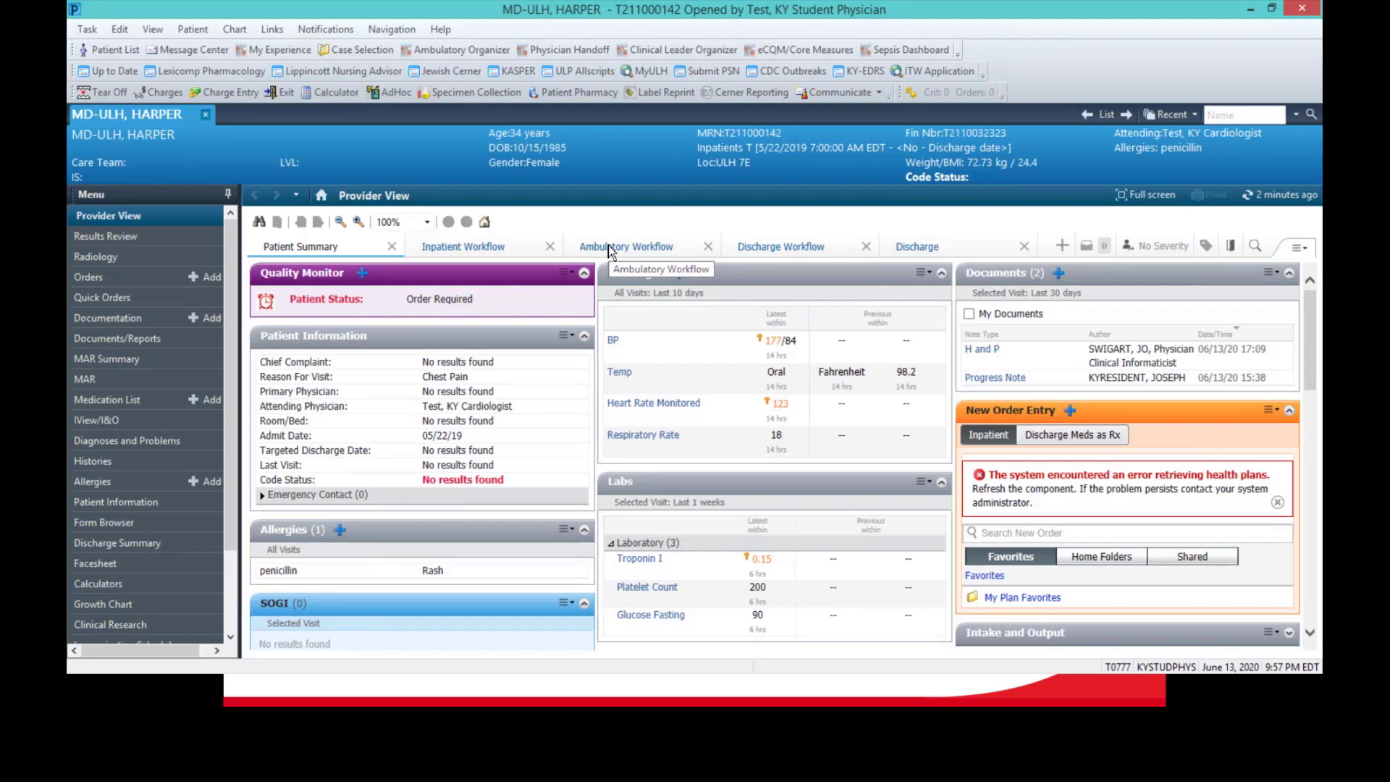
Move the Ambulatory Workflow view to the end of the Provider View tabs and display it
drag(609, 250, 941, 249)
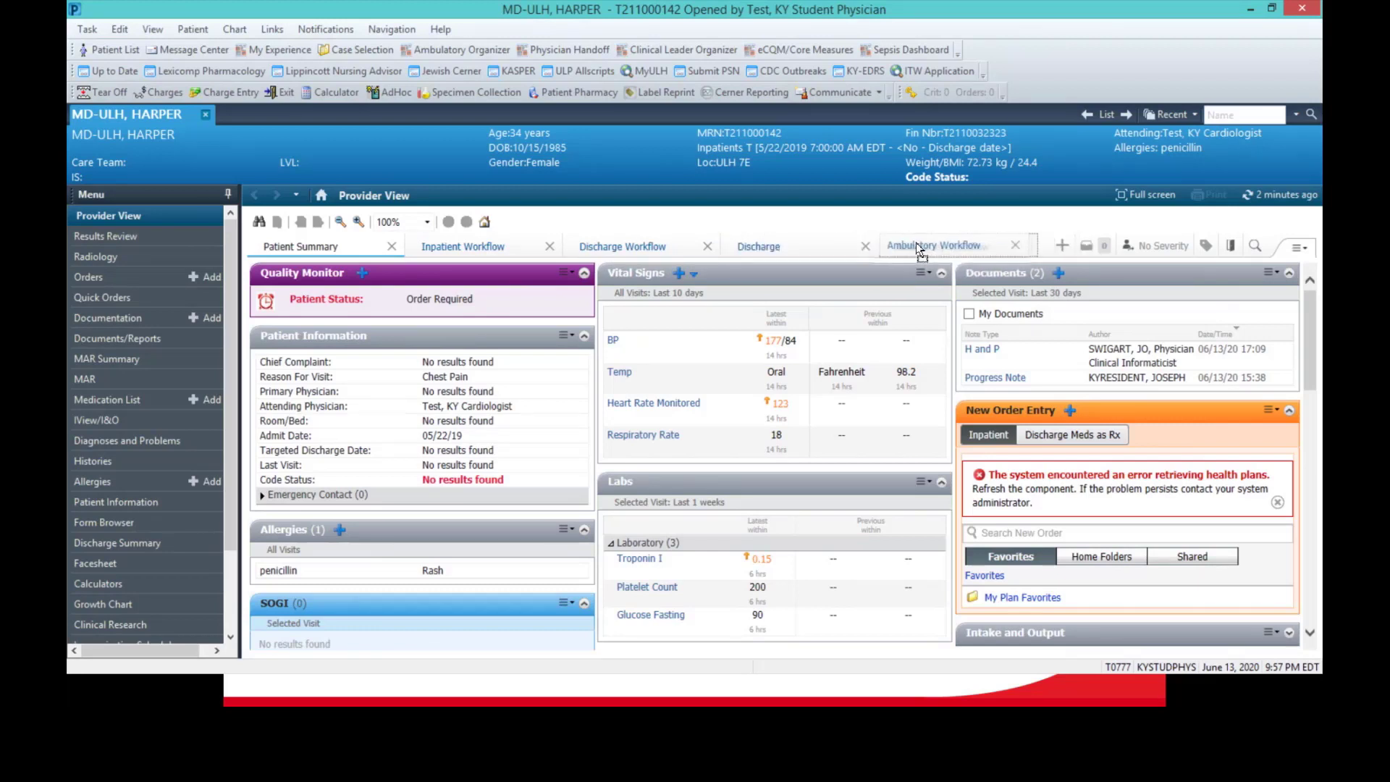
click(1023, 250)
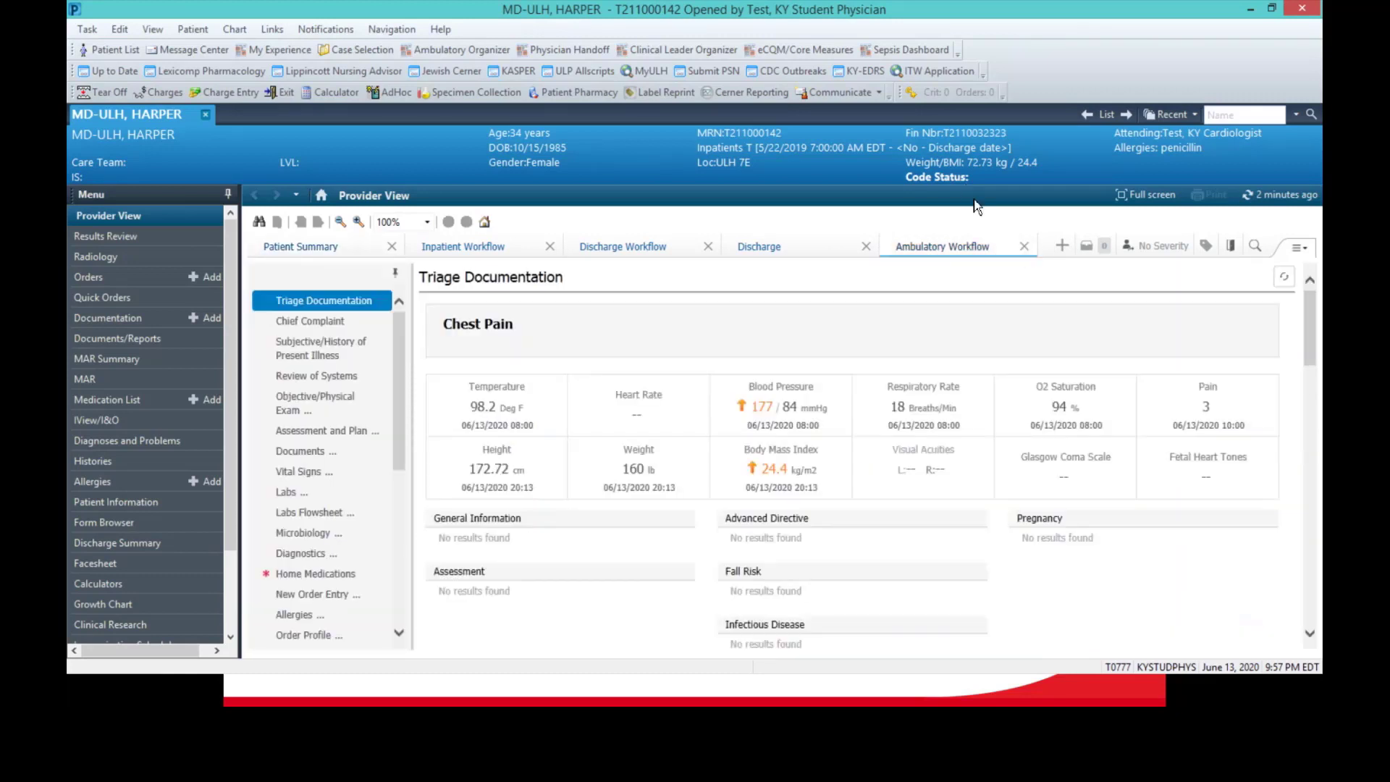
Close the Ambulatory Workflow view and add it back as a new view
click(1025, 249)
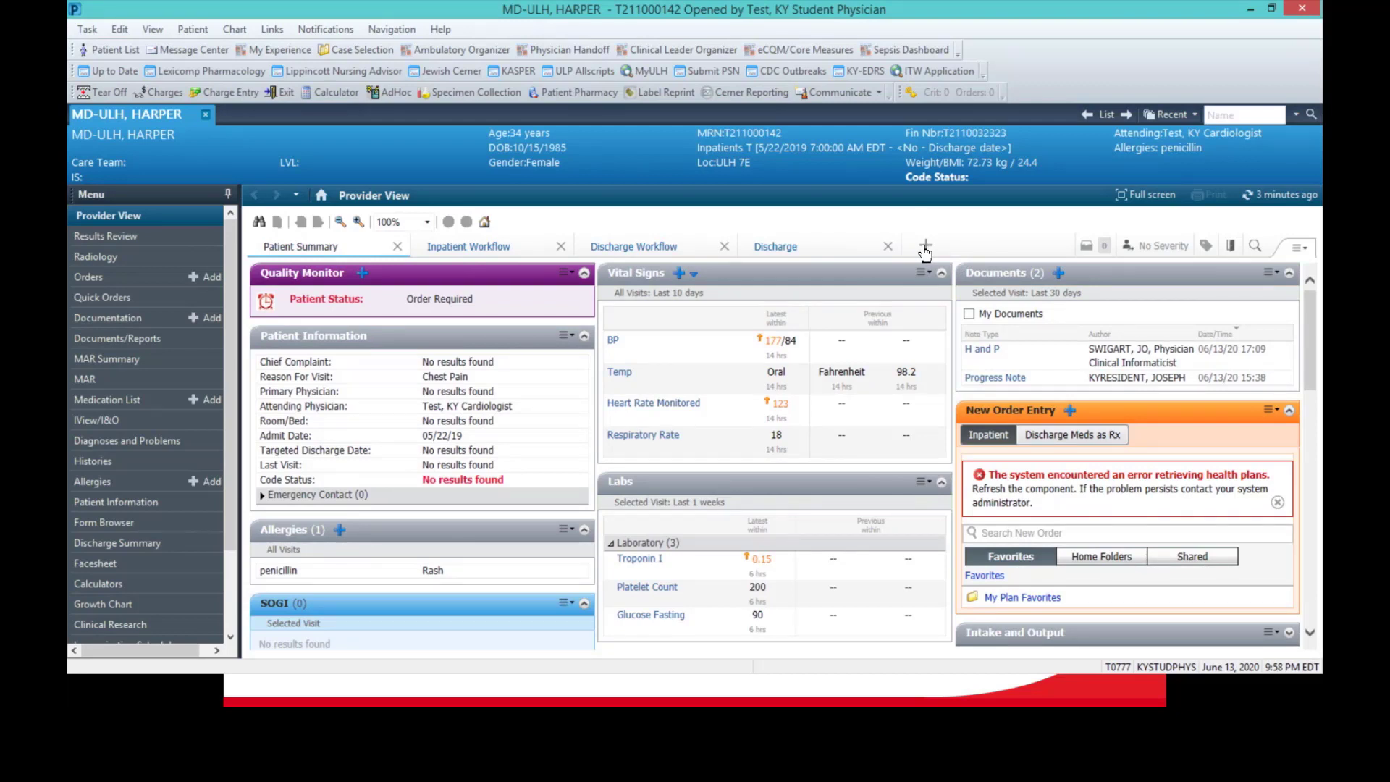
click(925, 248)
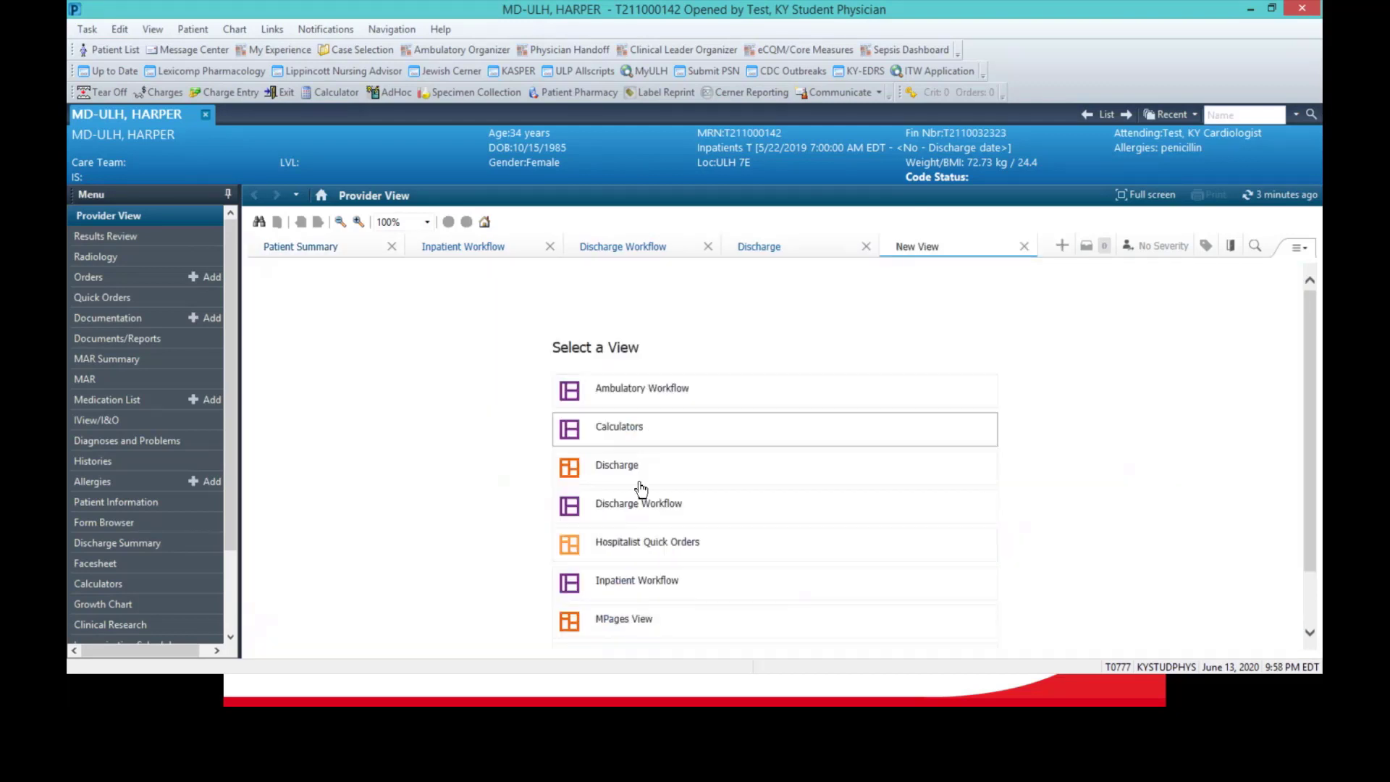
click(697, 392)
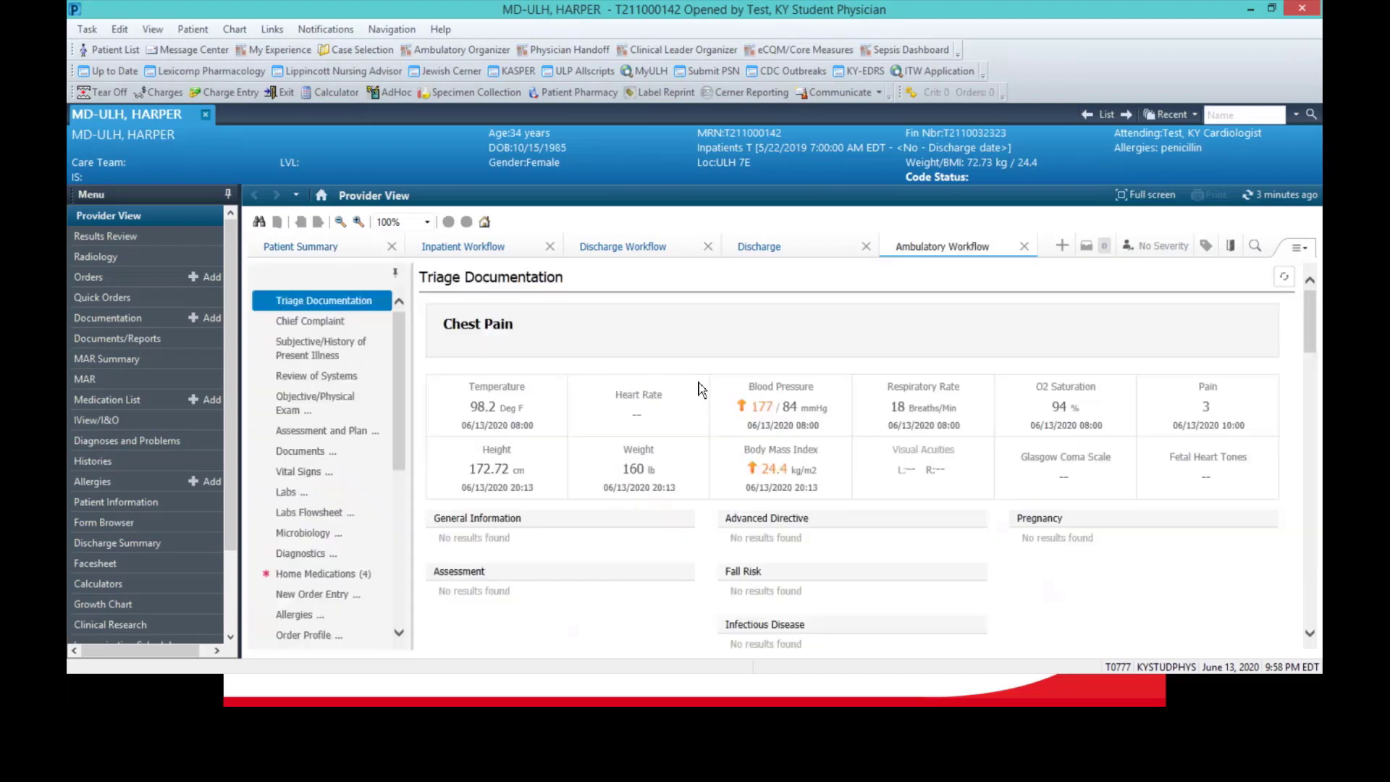
Look through the components of the Patient Summary view, down to eCQM/Core Measures
click(306, 247)
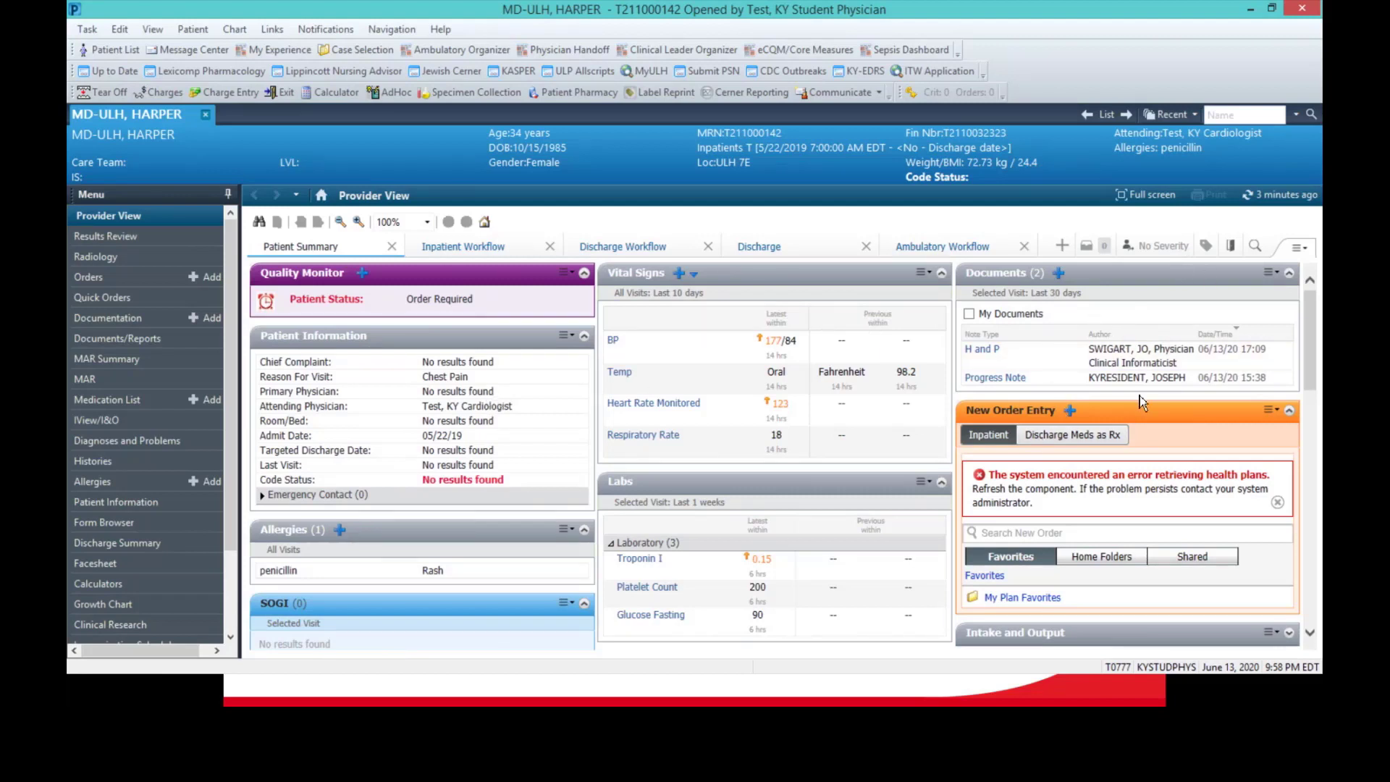
mouse_move(1223, 375)
scroll(821, 498, down, 10)
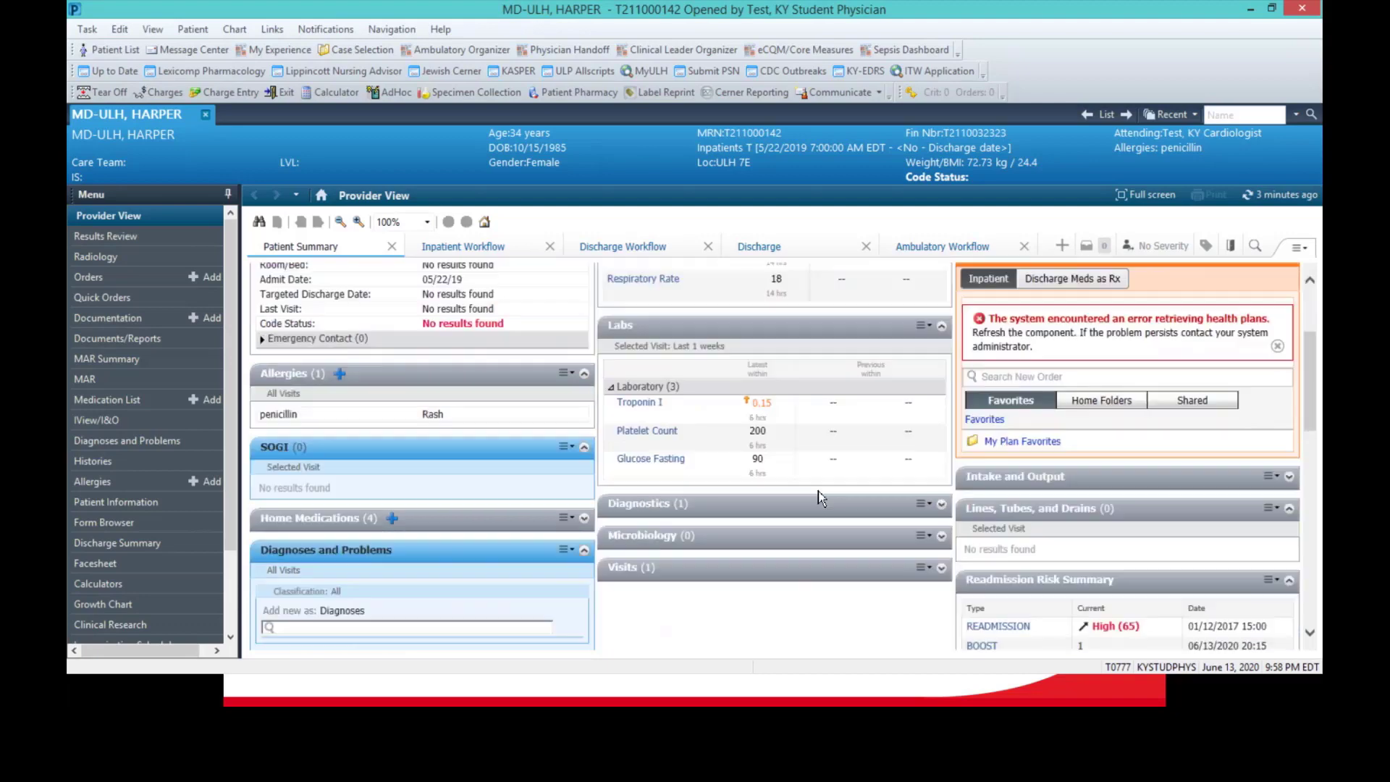
scroll(821, 498, down, 4)
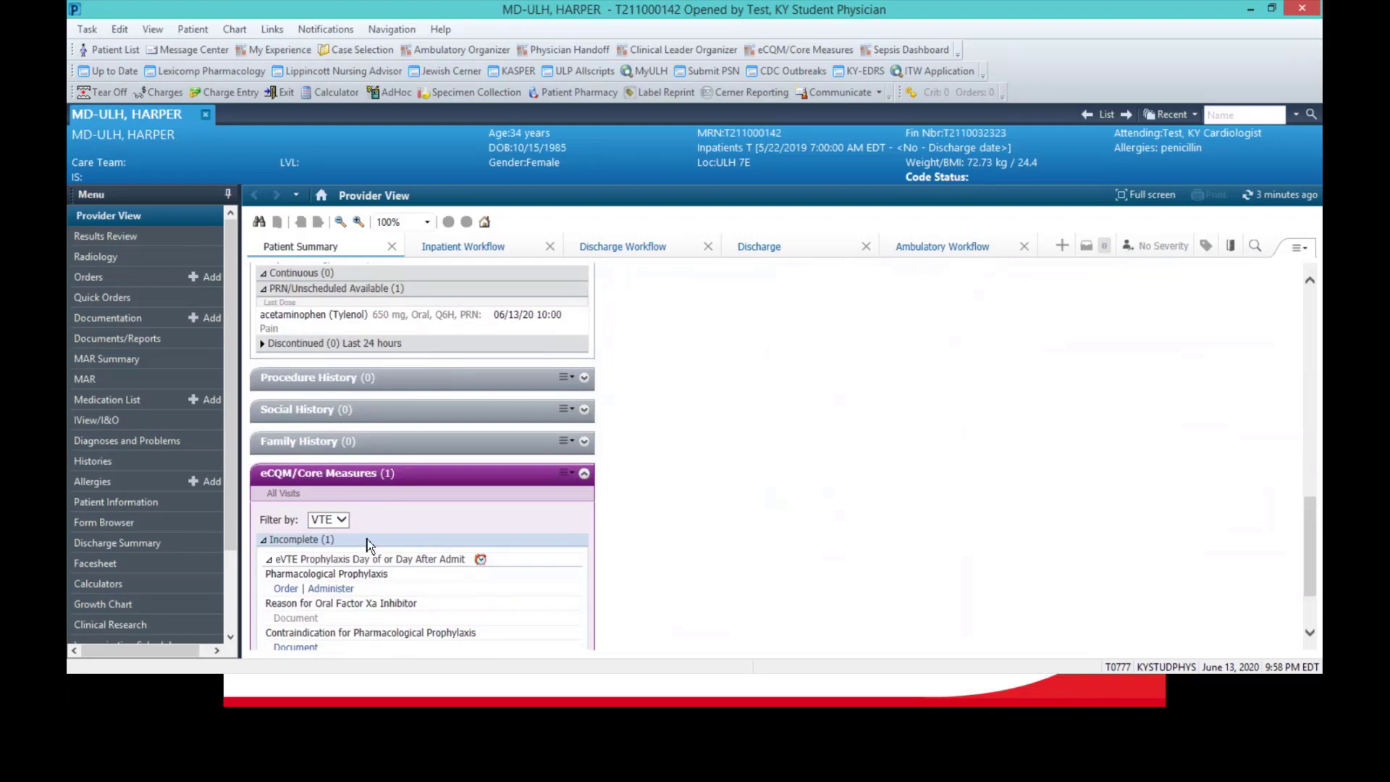
scroll(370, 544, down, 2)
scroll(569, 509, up, 15)
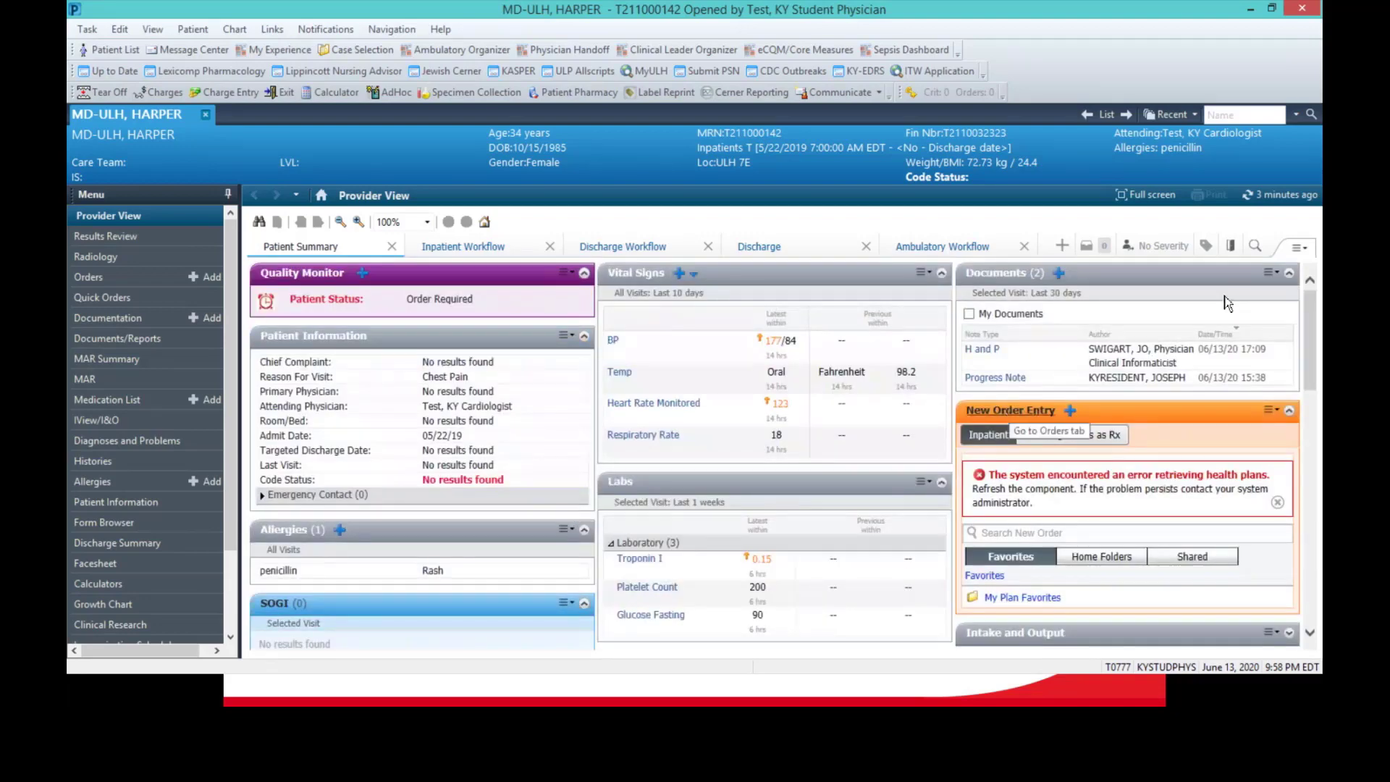
Use Drag and Drop on the Patient Summary to place Allergies below Vital Signs and Labs above Patient Information
click(1301, 254)
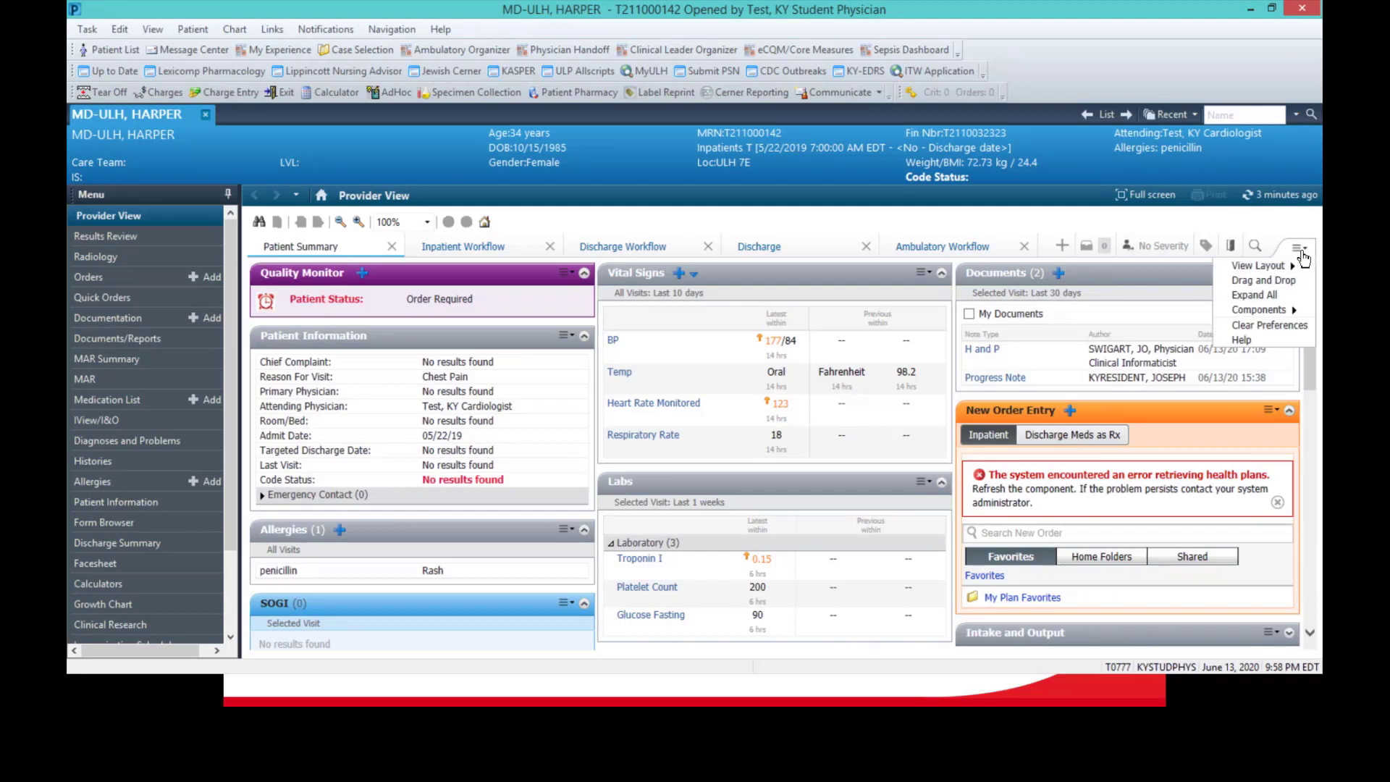
mouse_move(1303, 271)
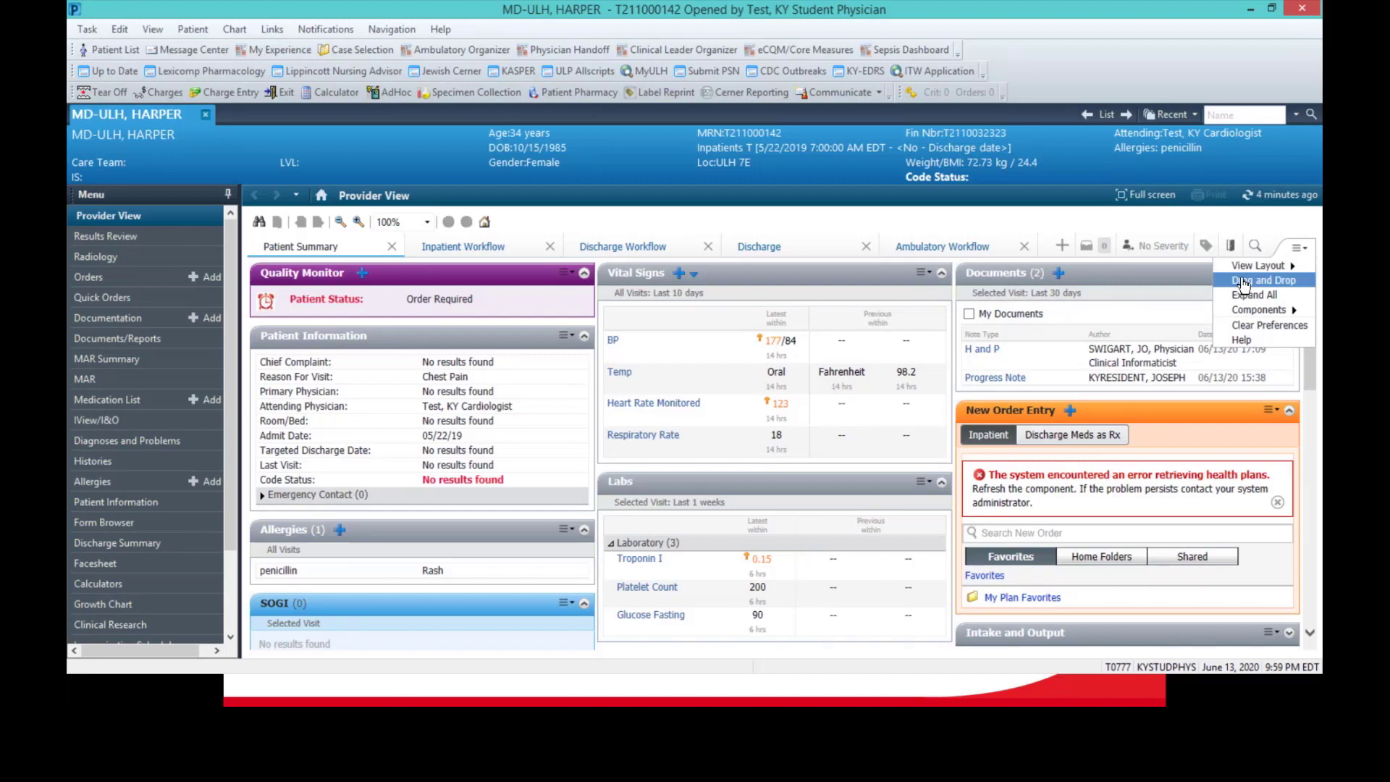
click(1244, 284)
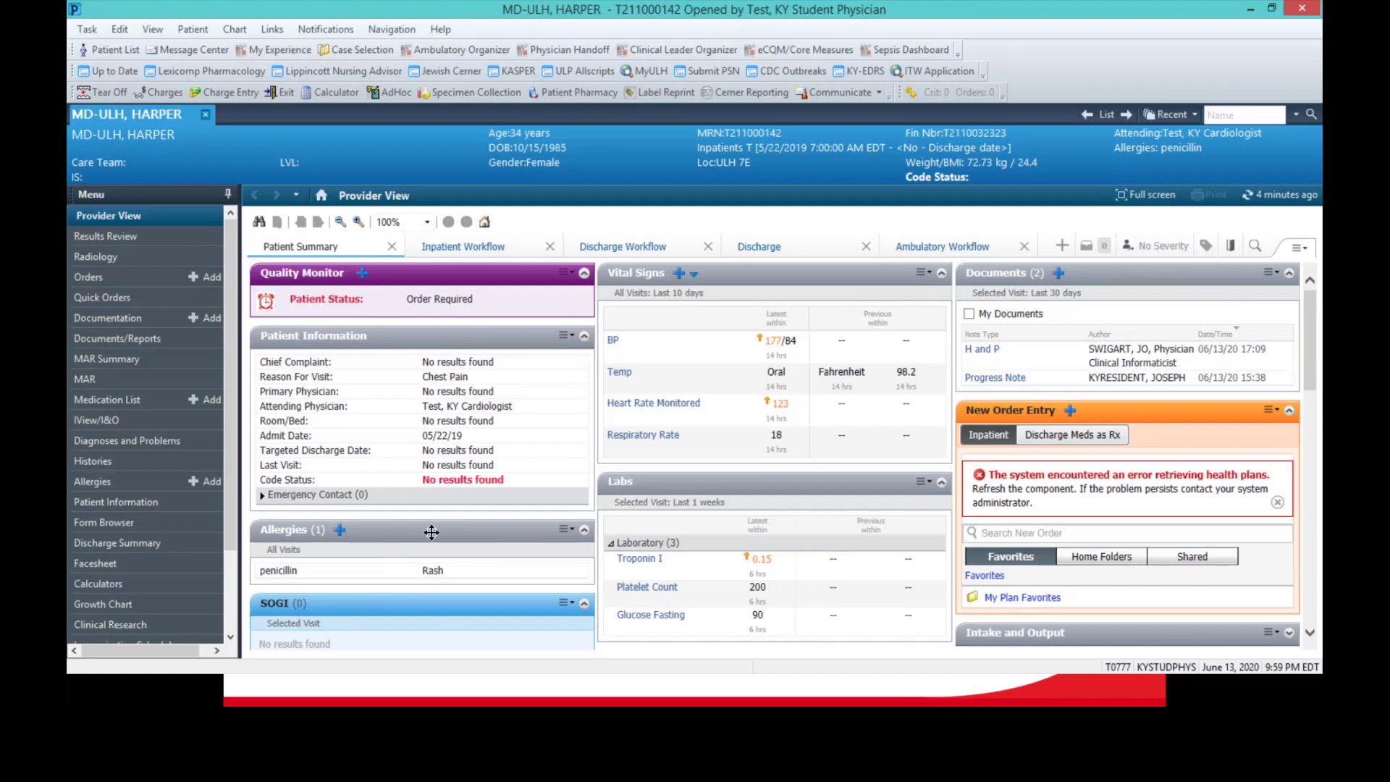
drag(432, 532, 796, 478)
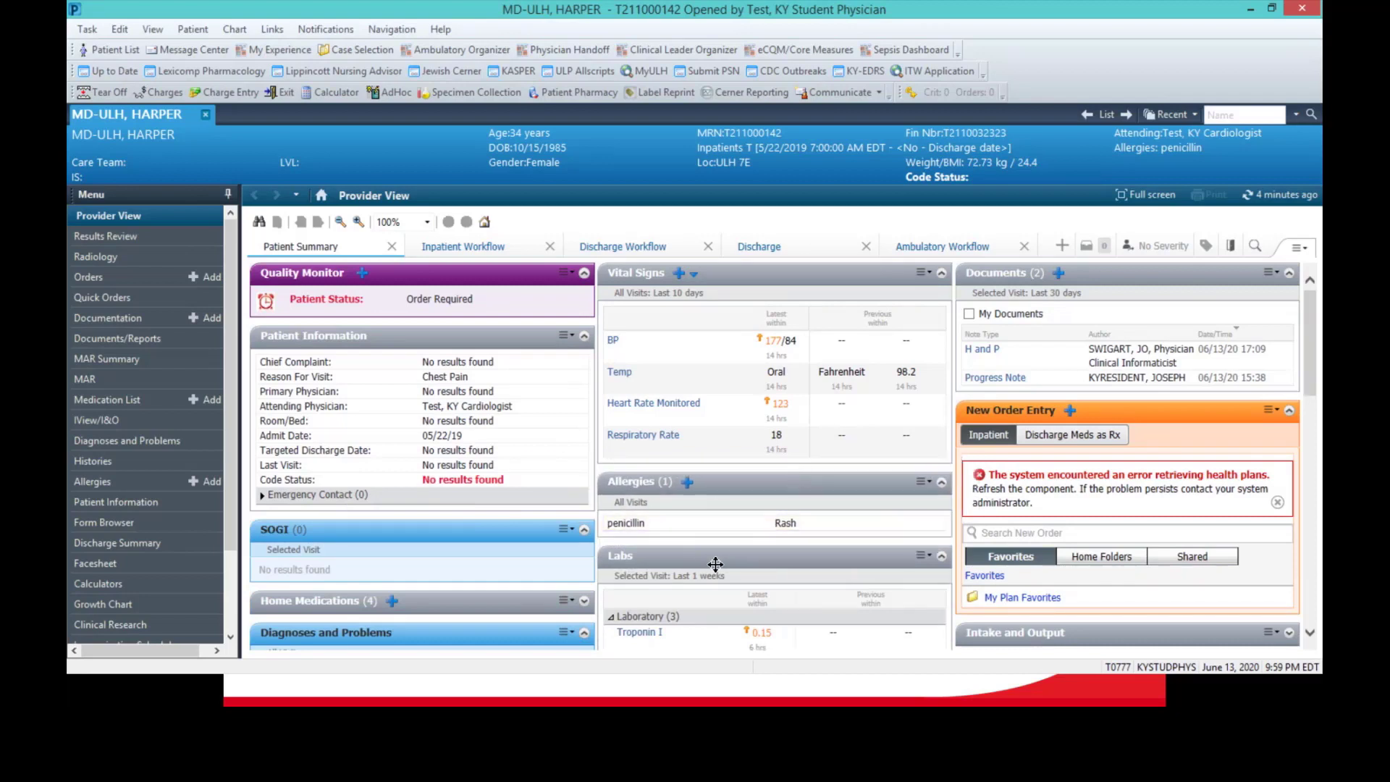
drag(715, 564, 342, 352)
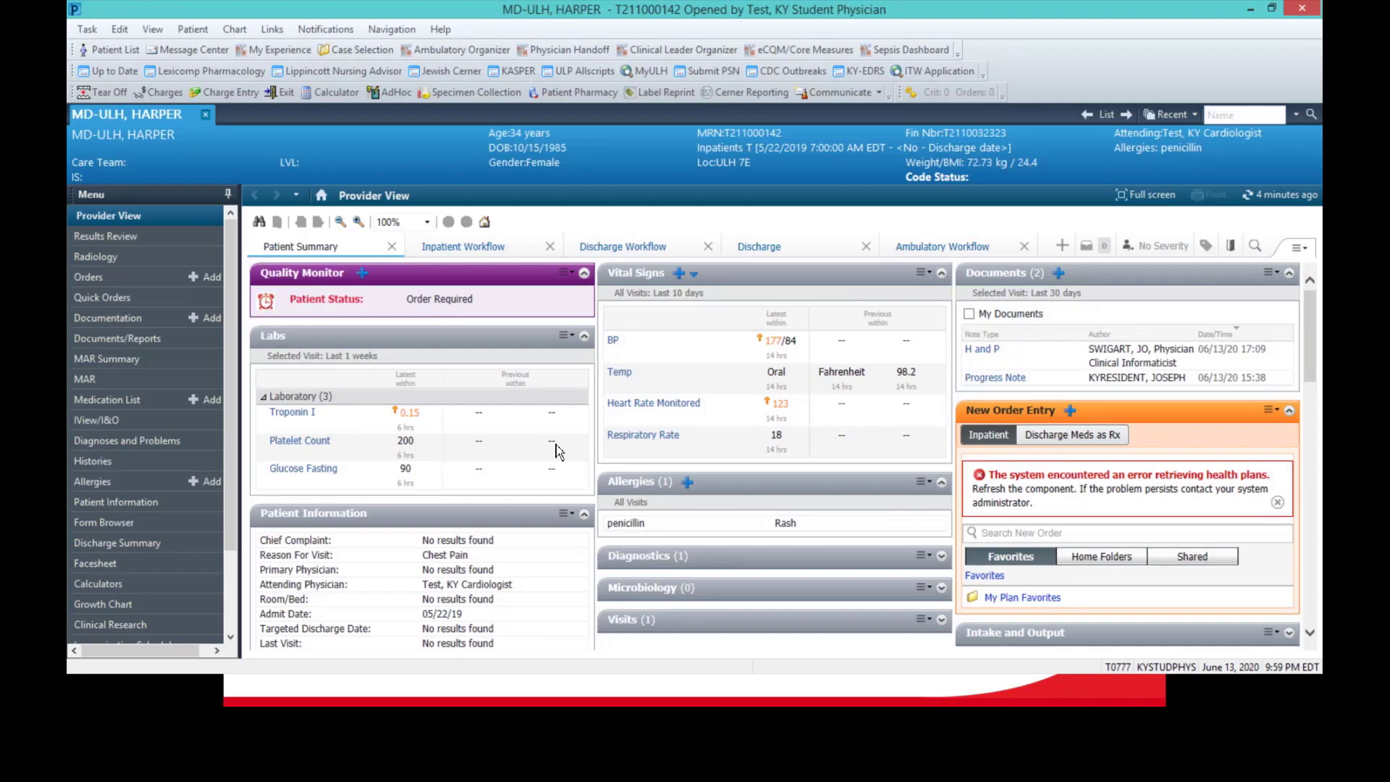
Expand all components of the Patient Summary view at once and collapse them all again
click(1299, 248)
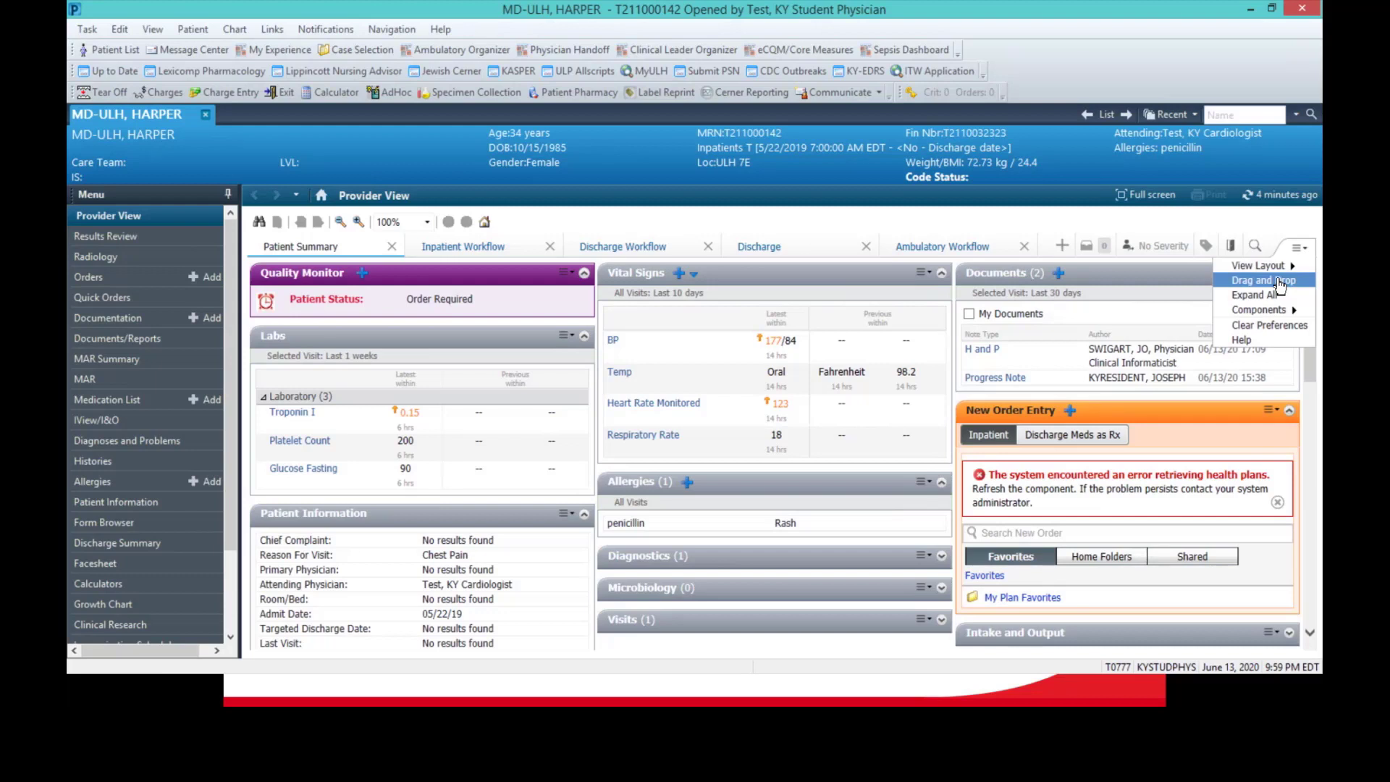
mouse_move(1263, 305)
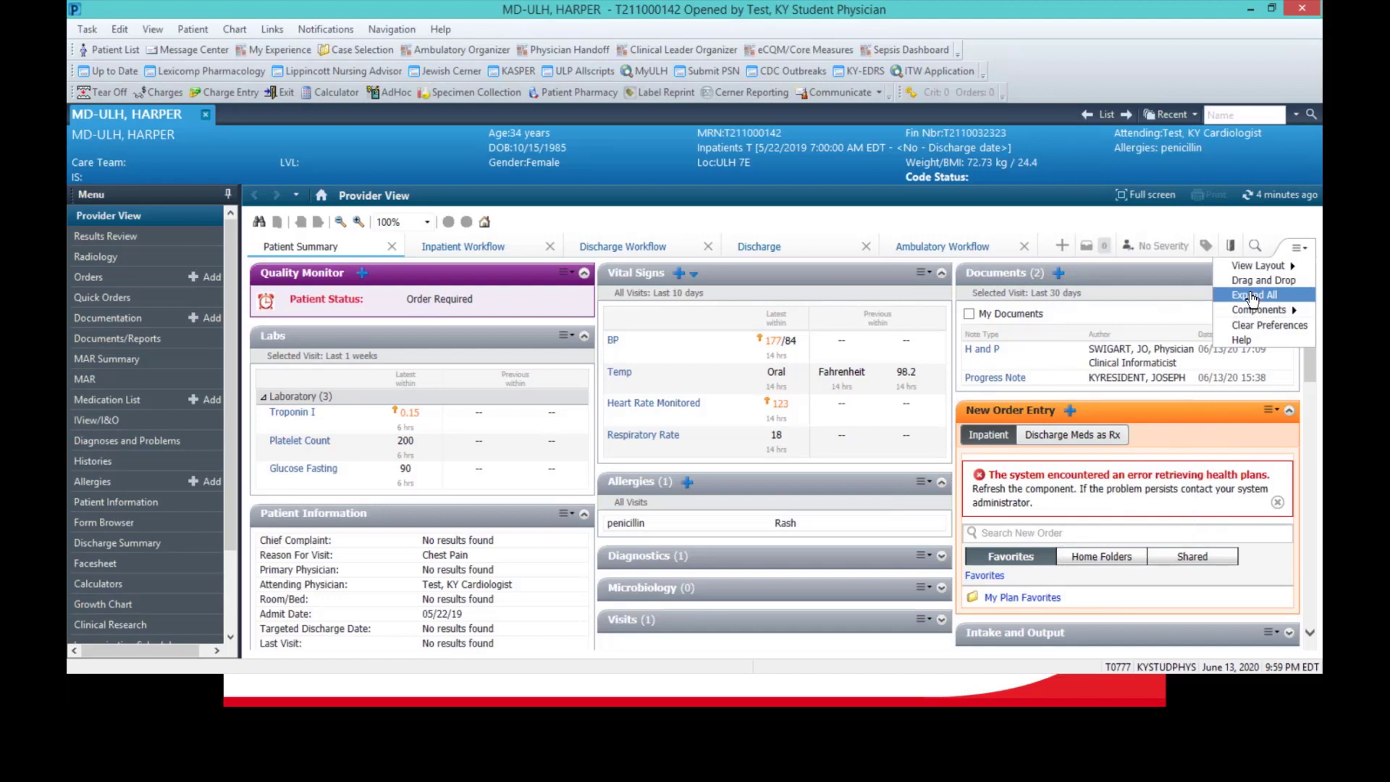
click(1252, 296)
click(1252, 295)
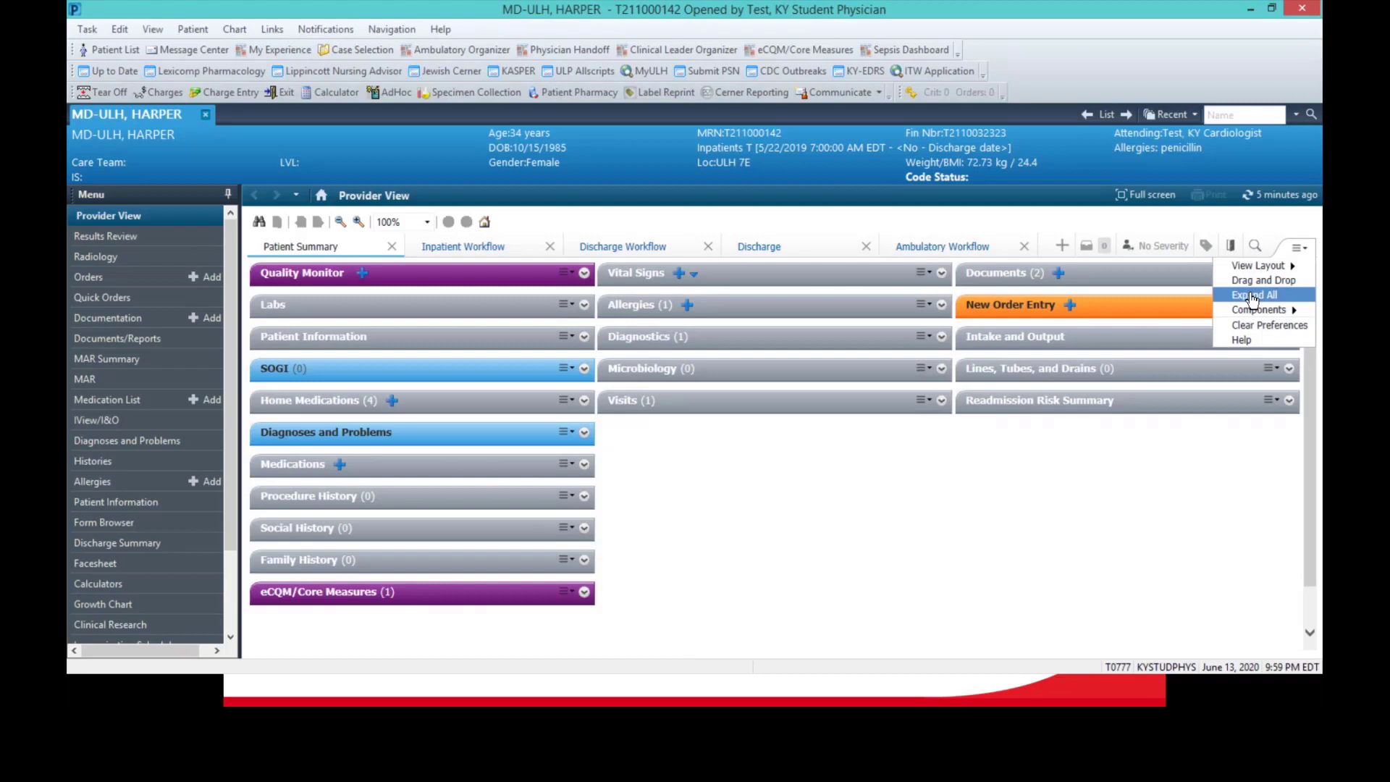
Remove the Visits component from the Patient Summary view and apply the change
mouse_move(1260, 317)
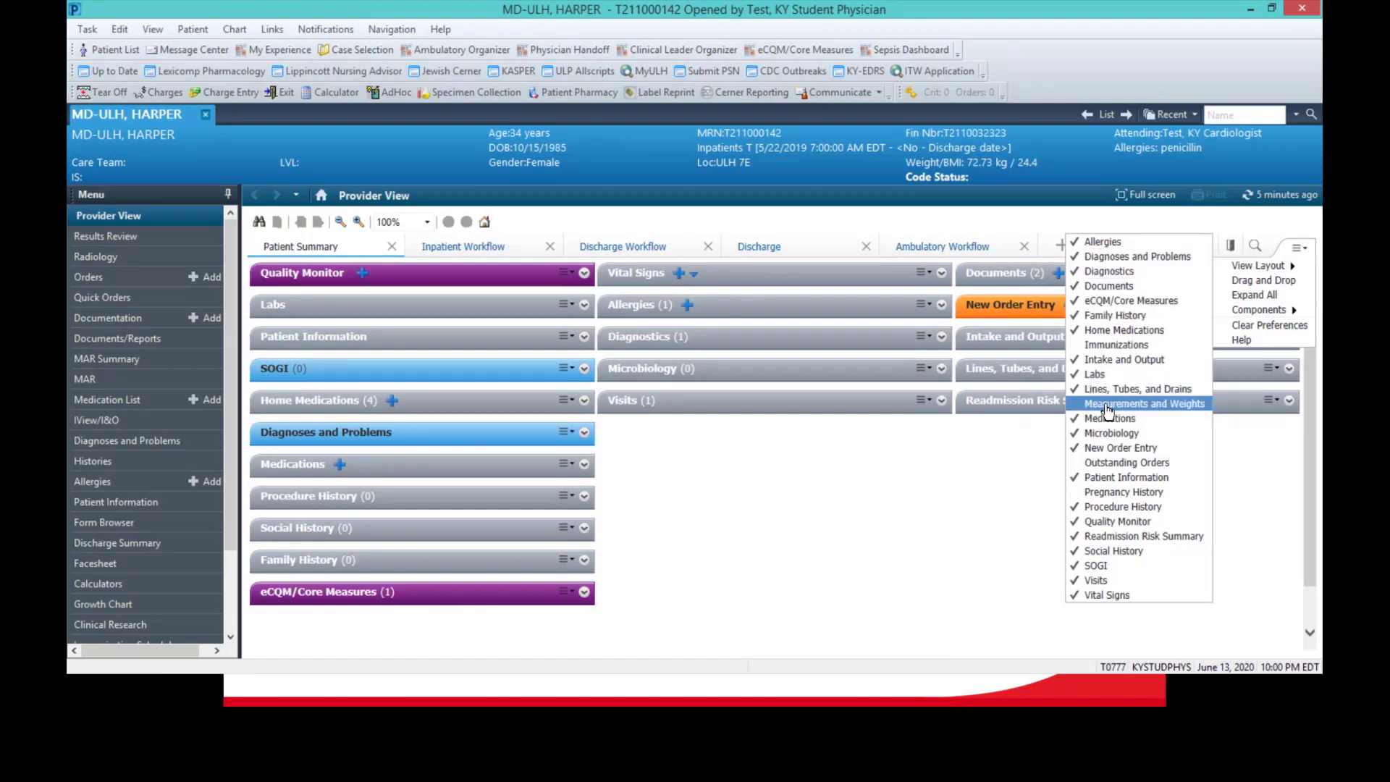
click(1096, 581)
click(1301, 252)
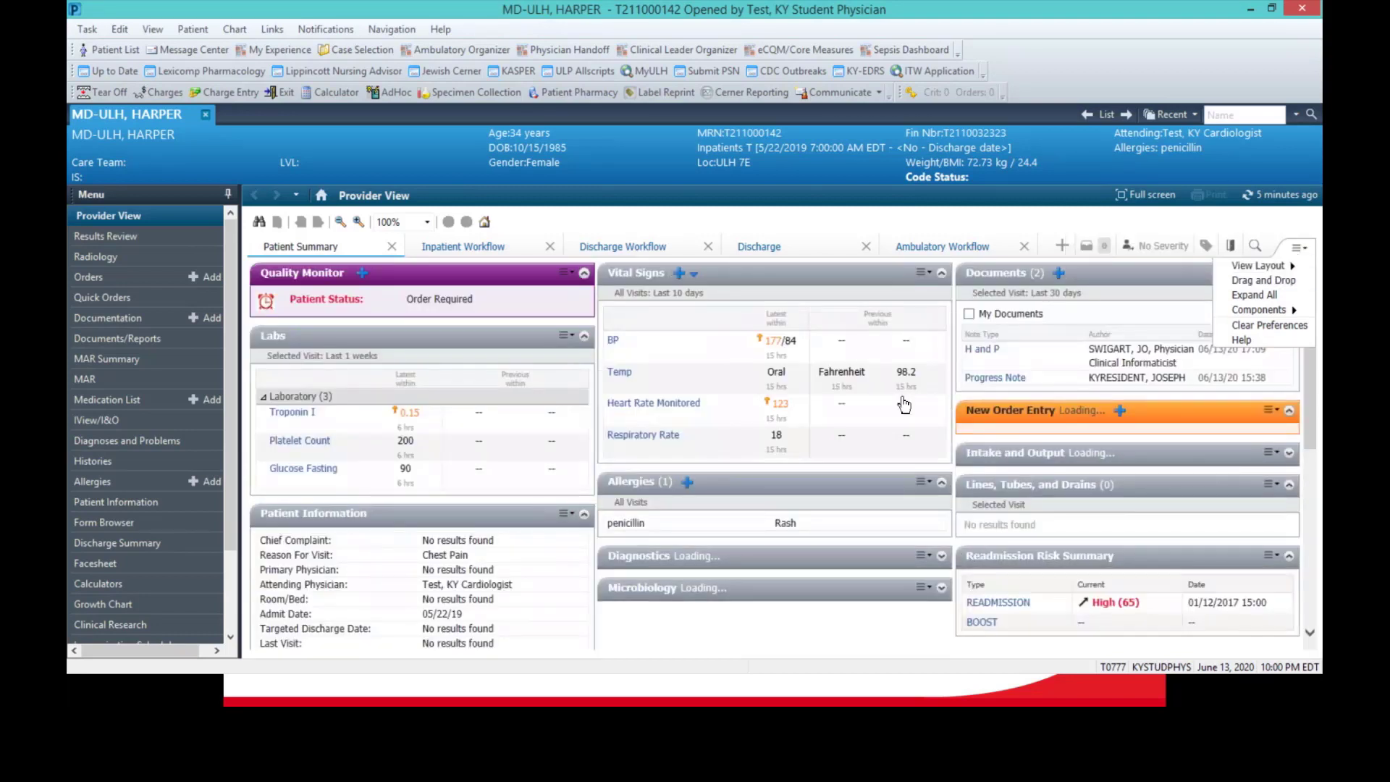
Set the color theme of the Vital Signs component to pink
click(924, 274)
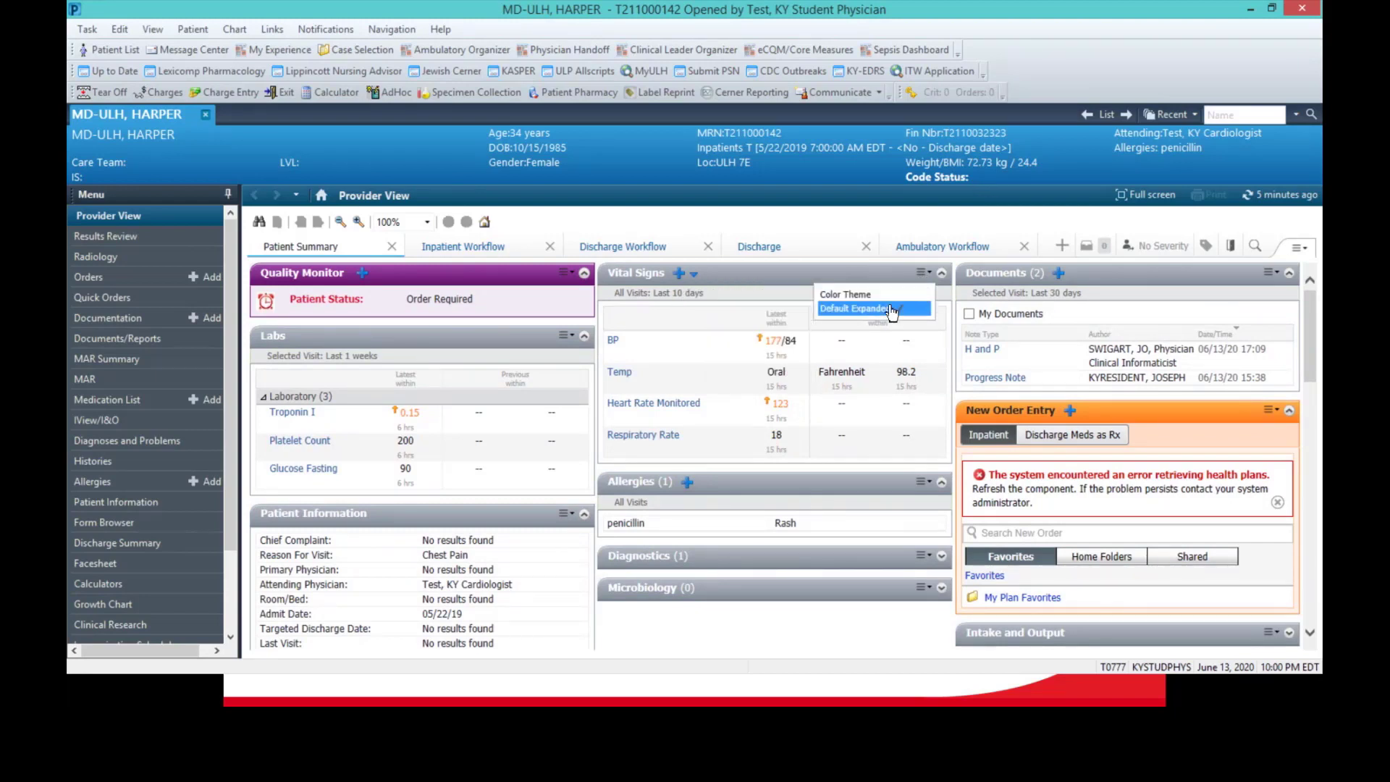
mouse_move(879, 301)
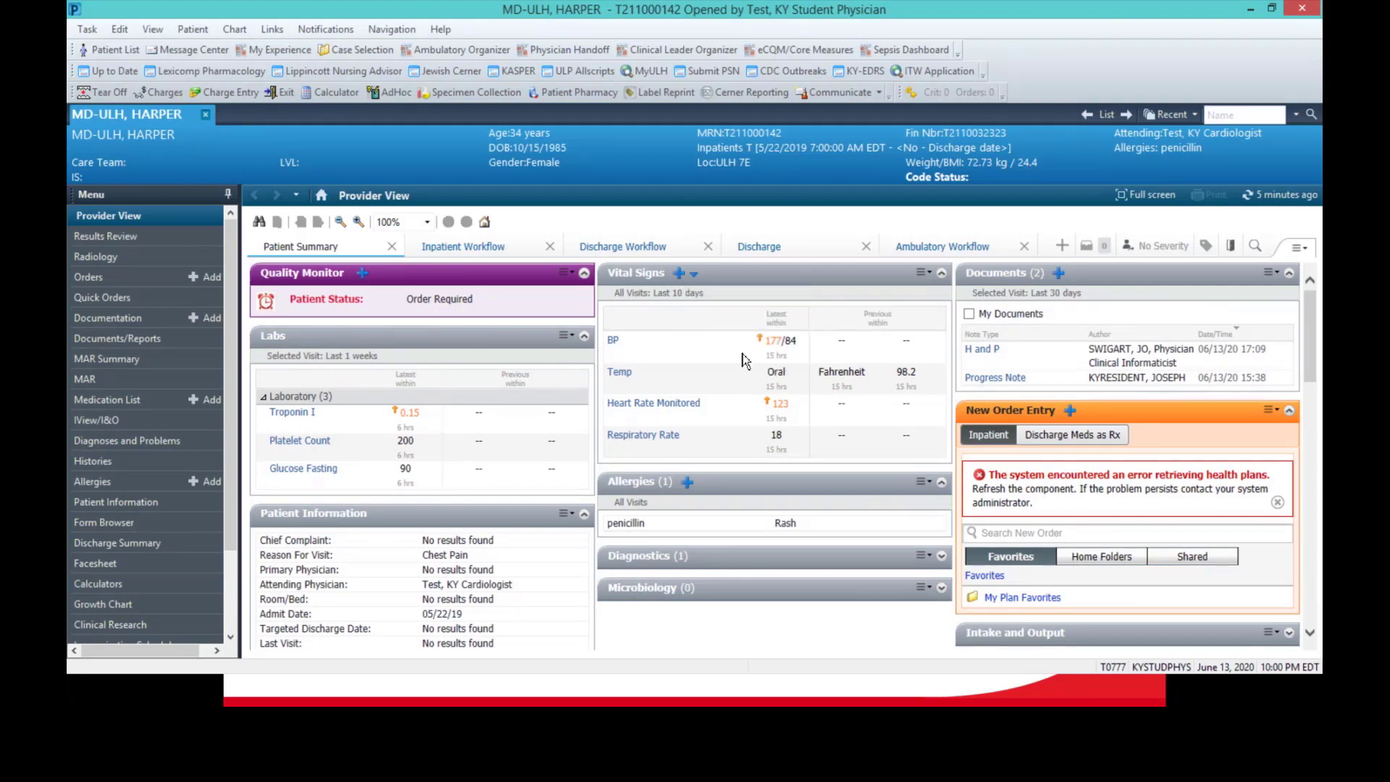
click(925, 276)
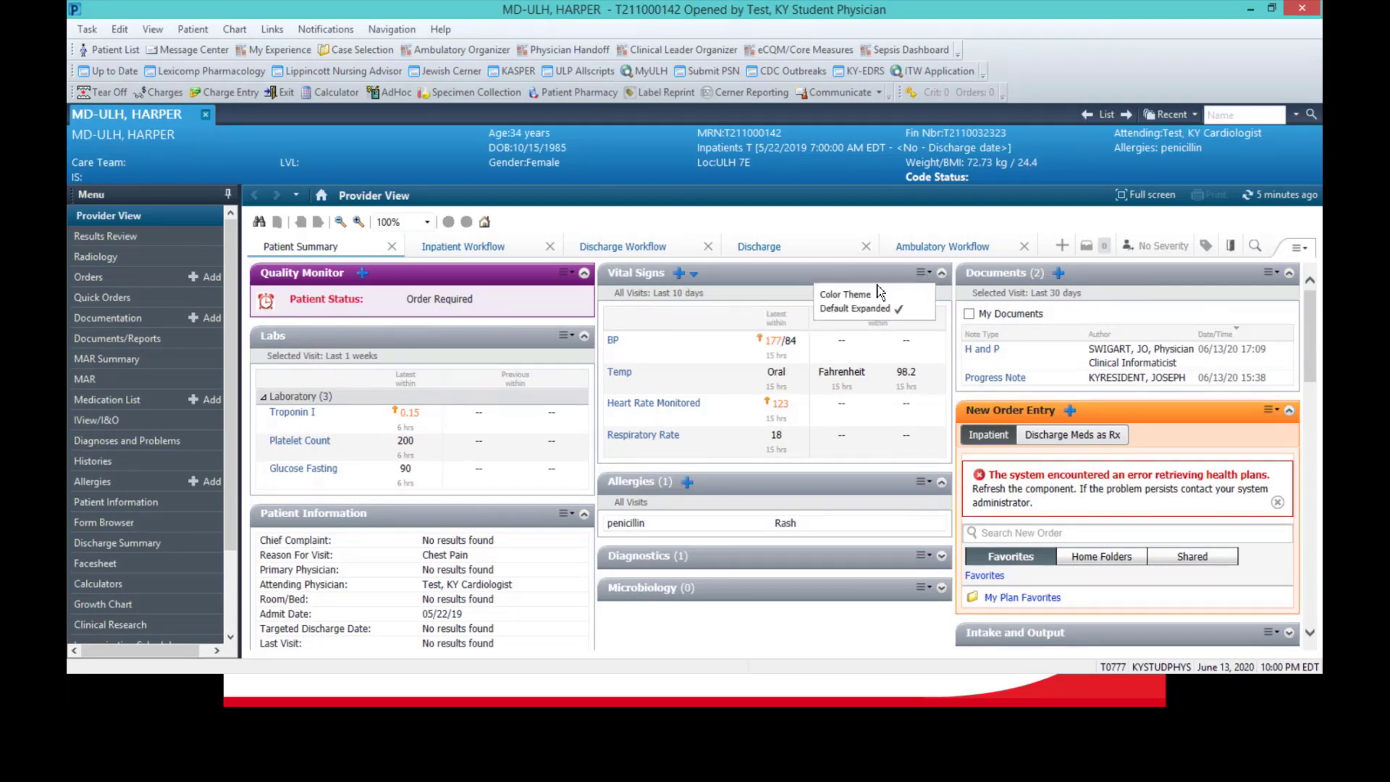
mouse_move(823, 298)
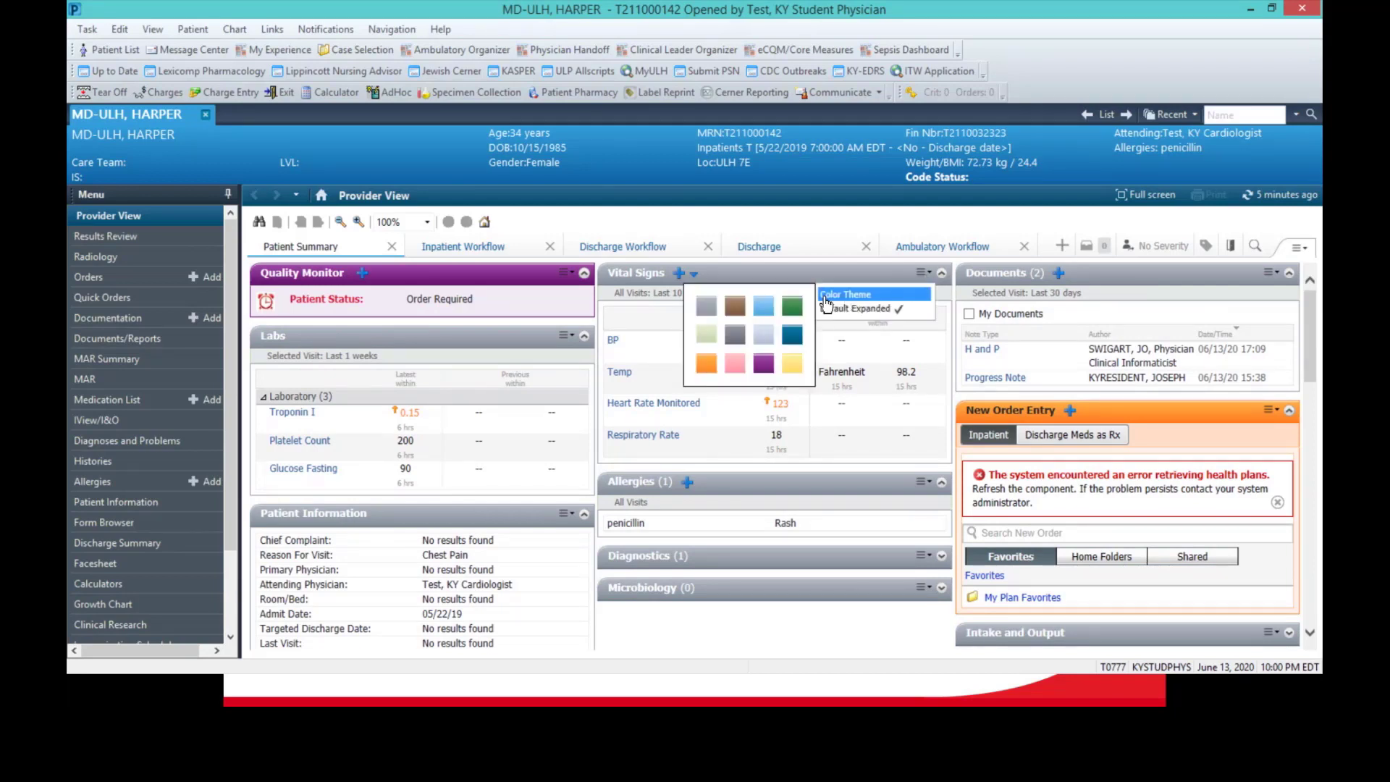
click(740, 376)
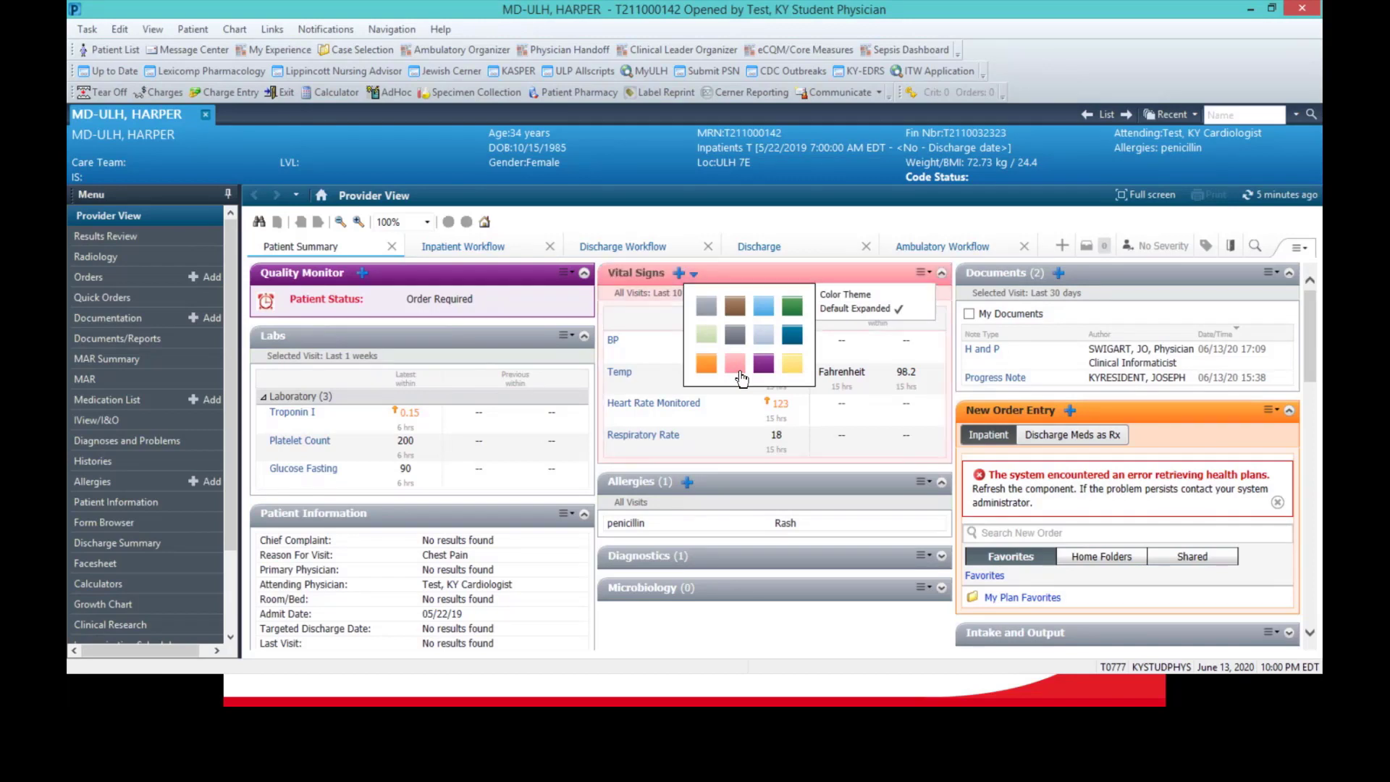
Set the color theme of the Labs component to yellow
click(565, 337)
mouse_move(535, 358)
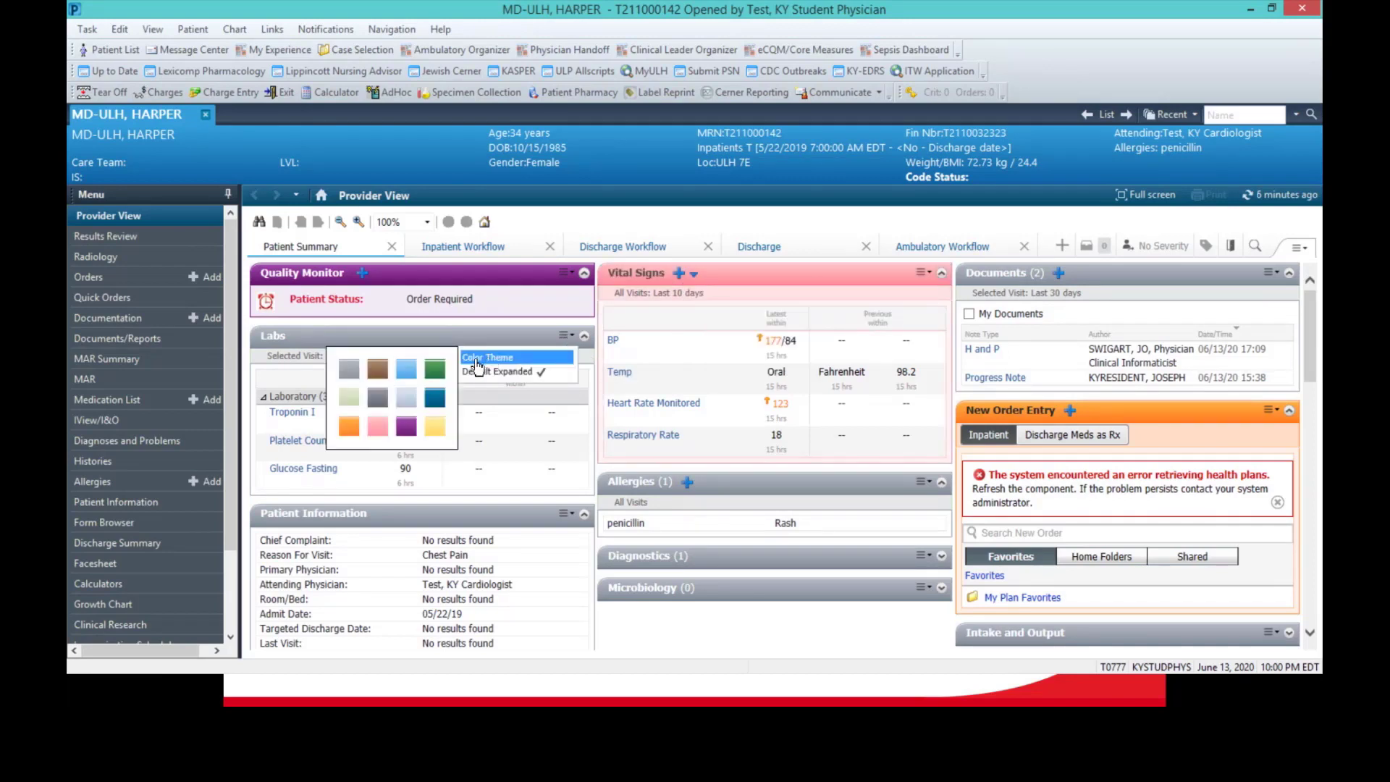
click(435, 435)
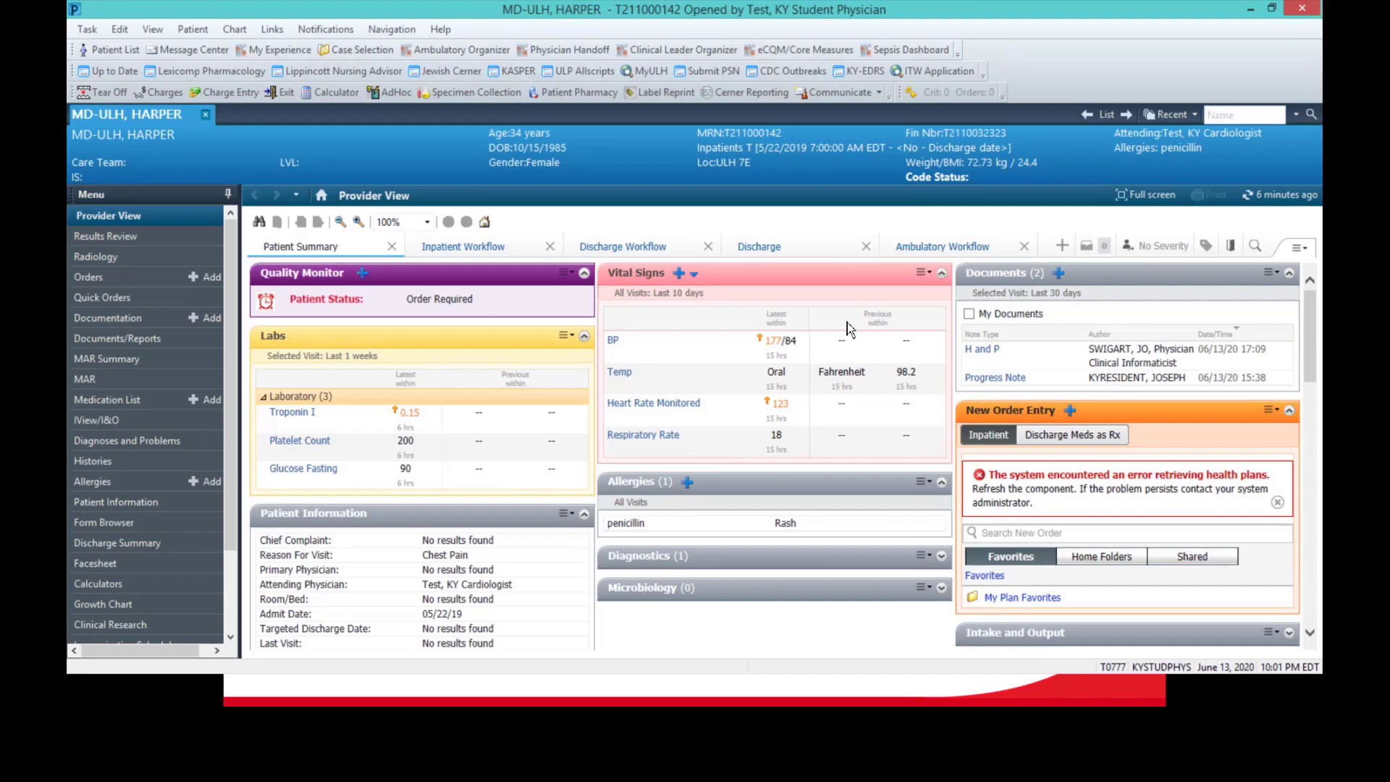
Display the Inpatient Workflow view and sign "chest pain" as the Chief Complaint
click(491, 256)
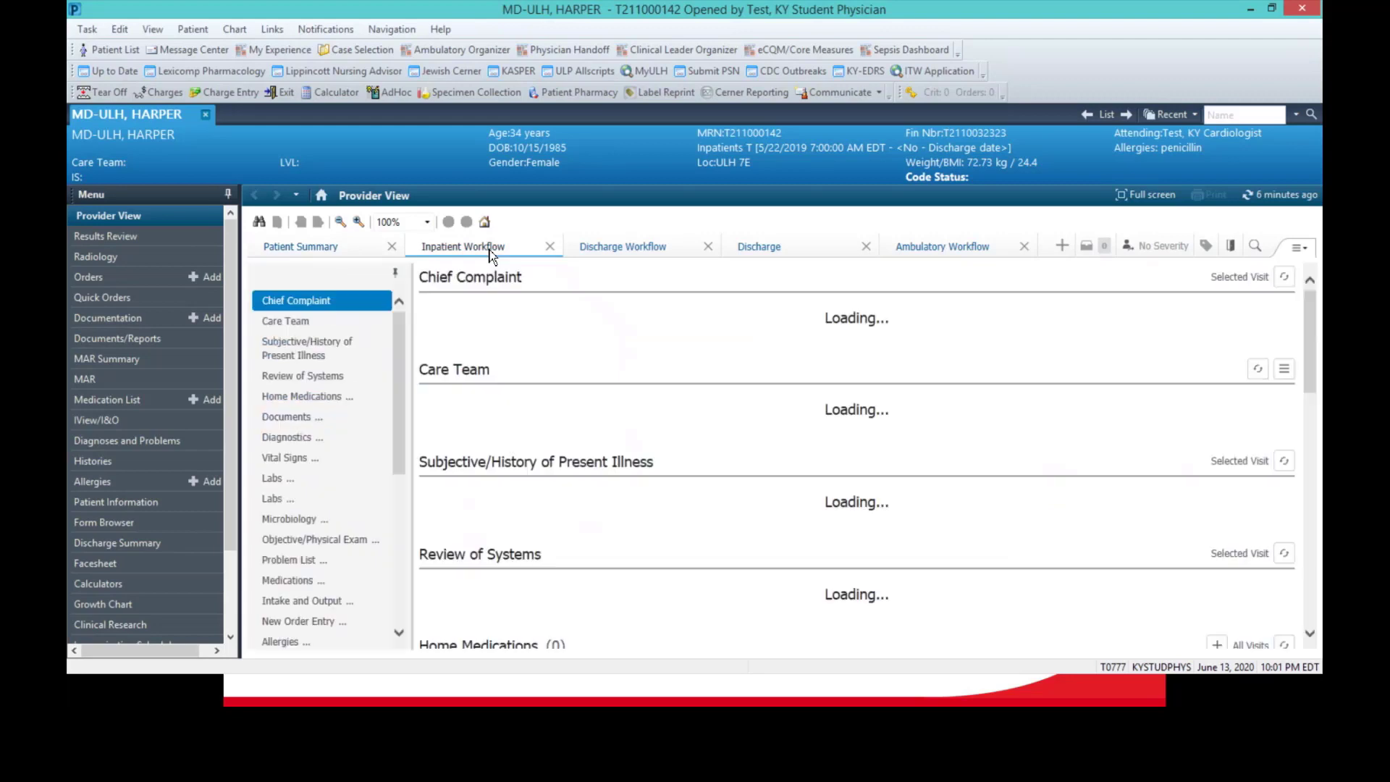
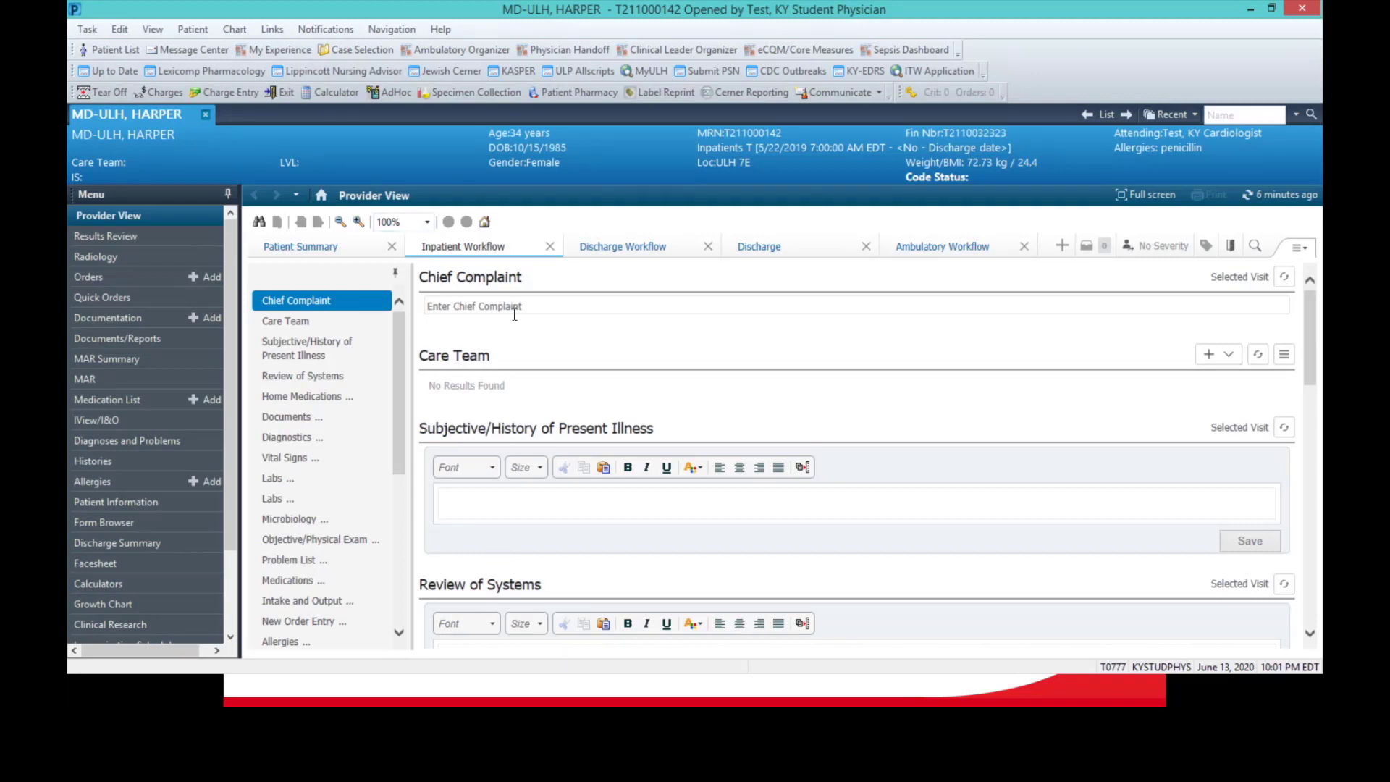
click(565, 312)
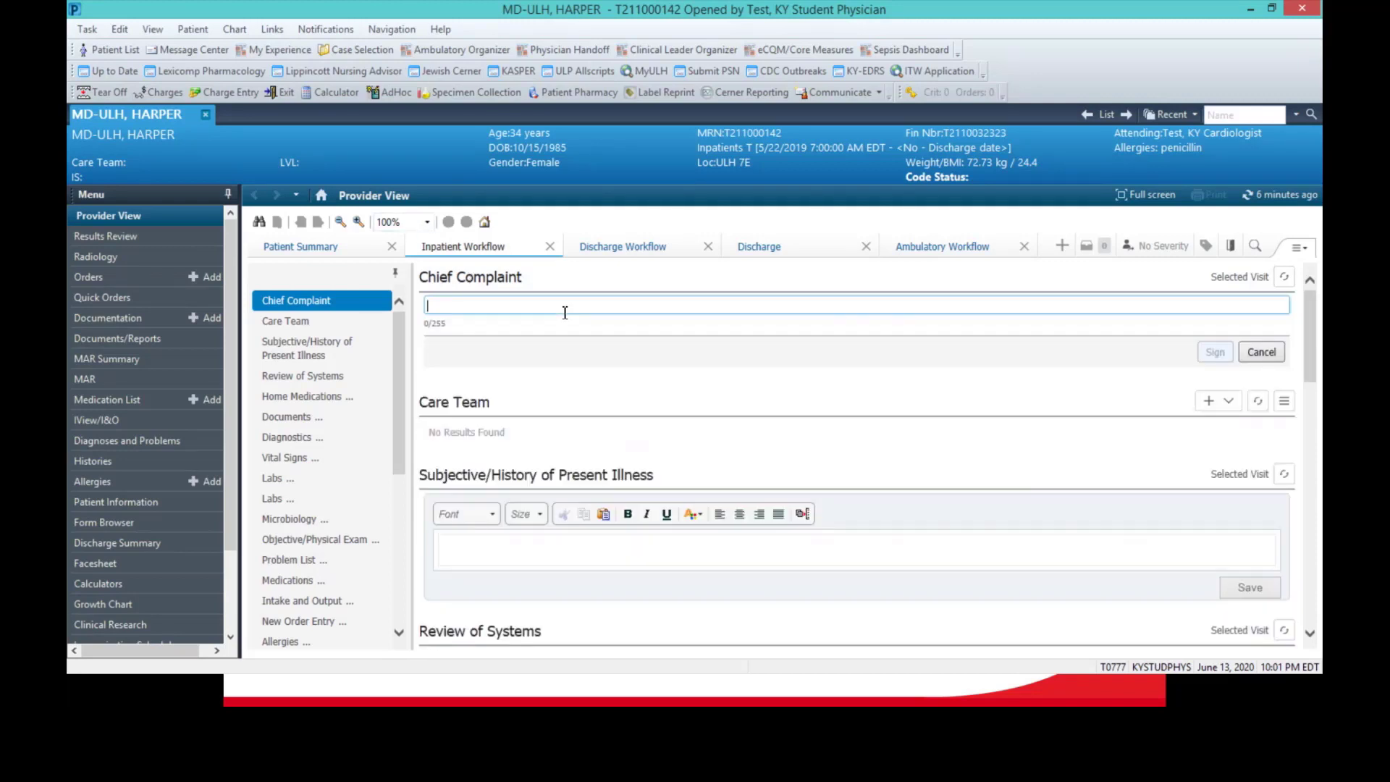
text(chest pain)
click(1215, 352)
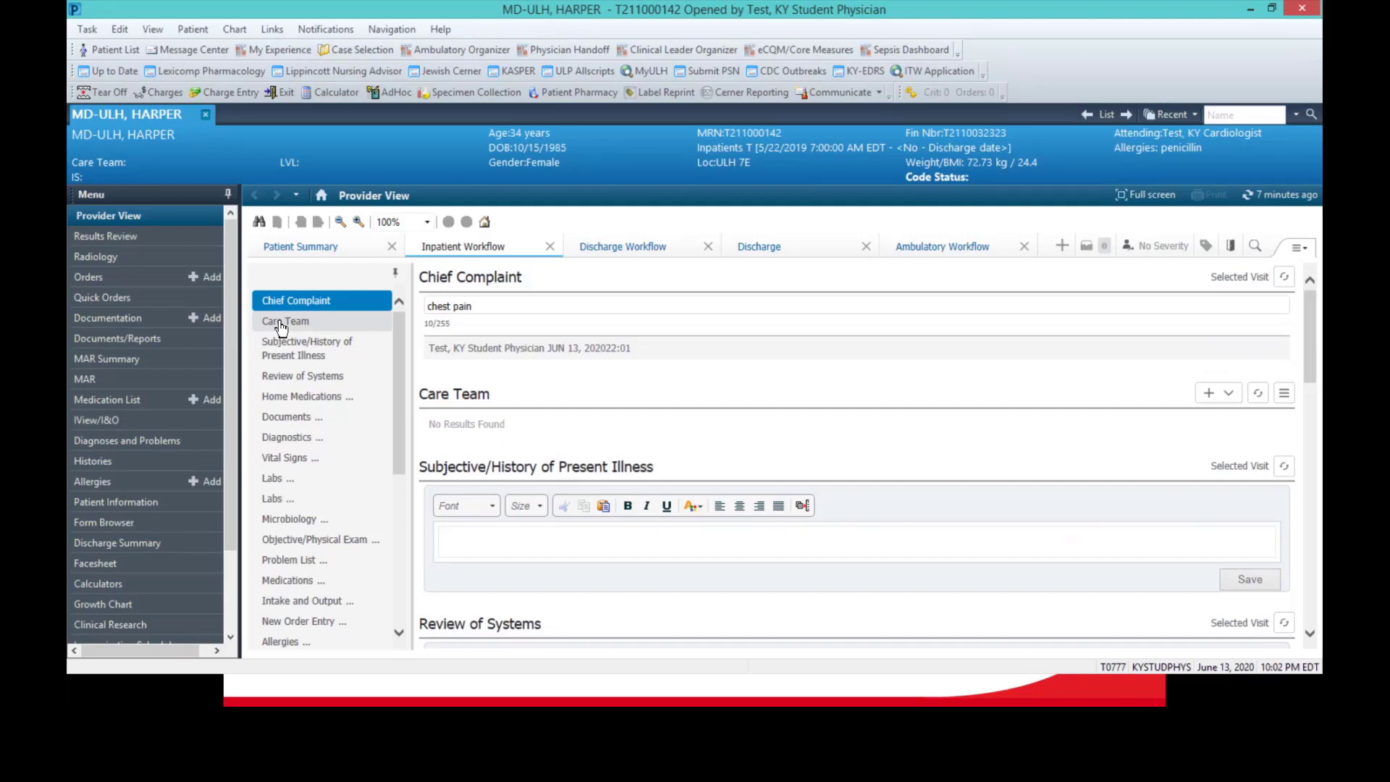
Move Care Team below Review of Systems in the Inpatient Workflow, and hide the Care Team and Readmission Risk Summary components
drag(281, 328, 291, 381)
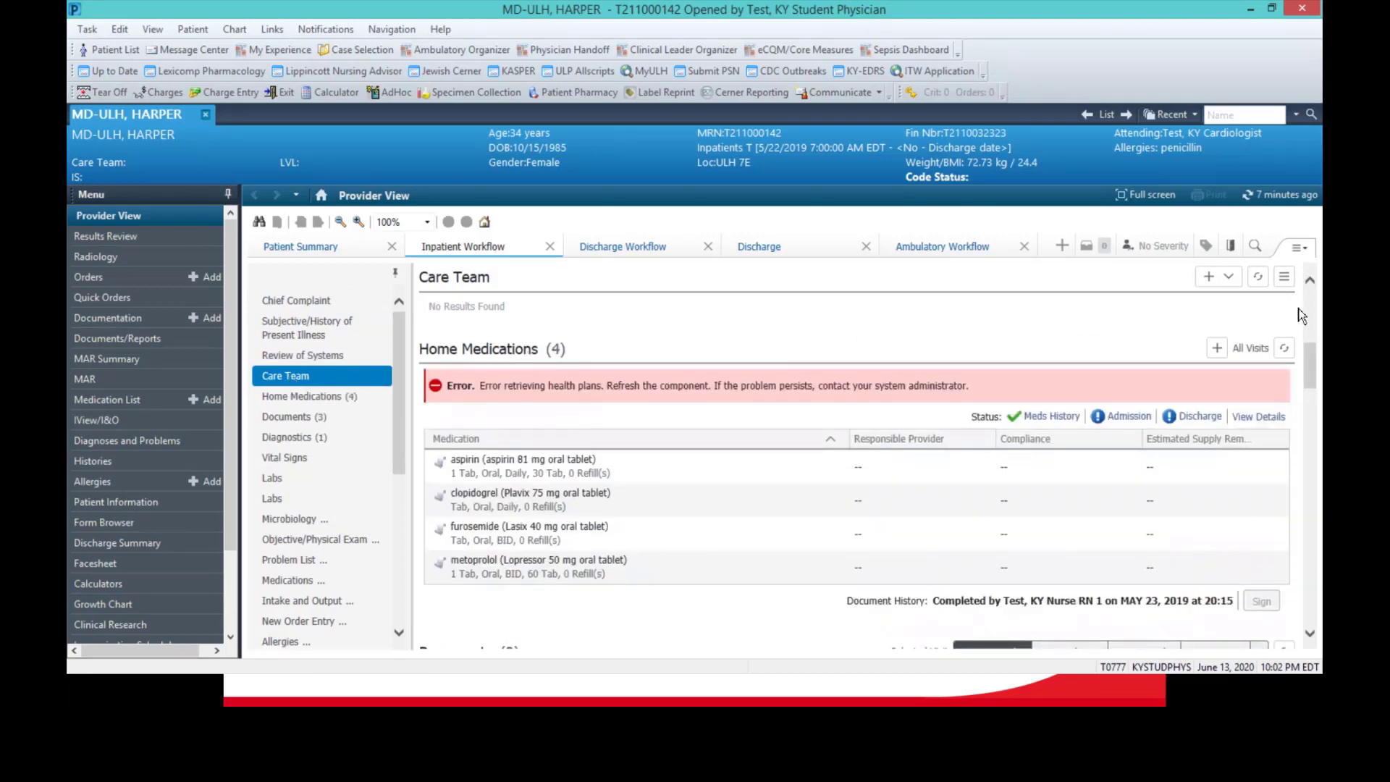
click(1303, 252)
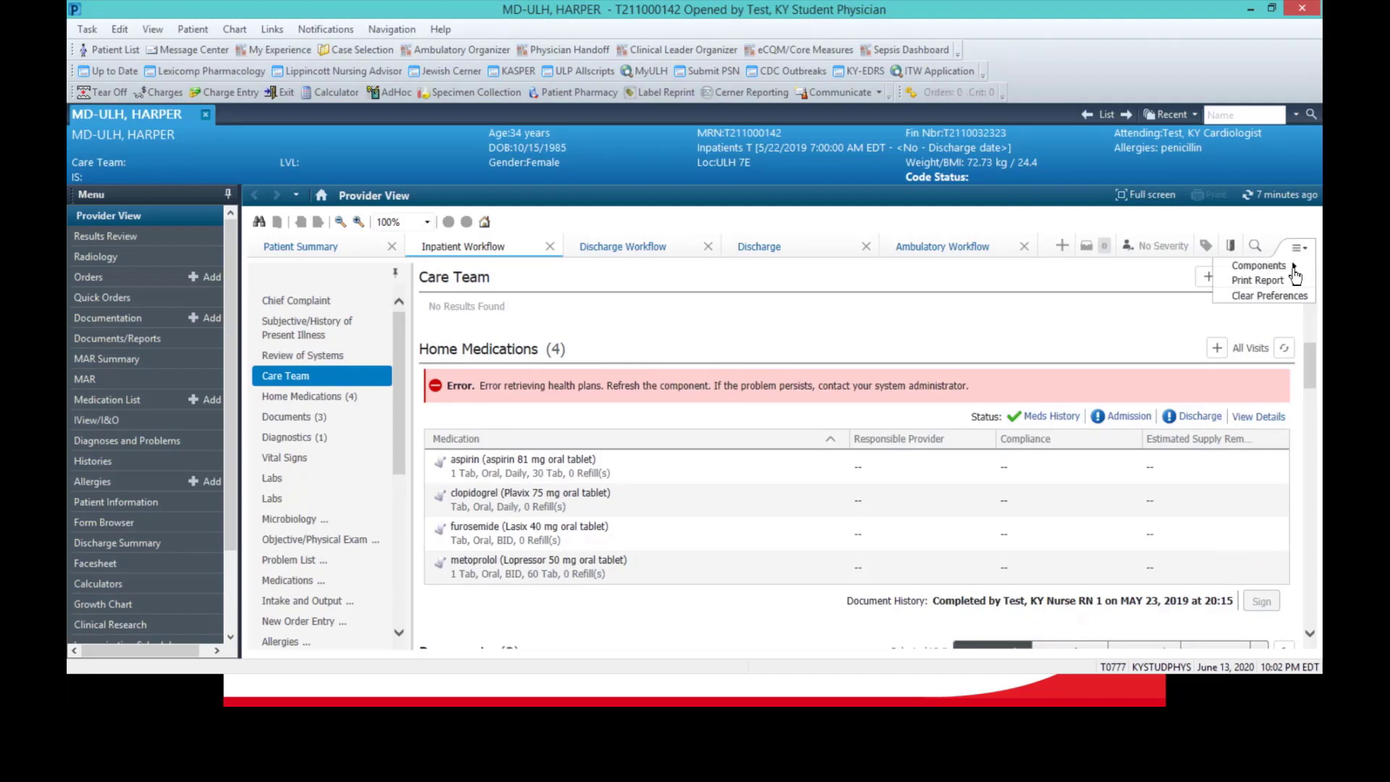
mouse_move(1265, 272)
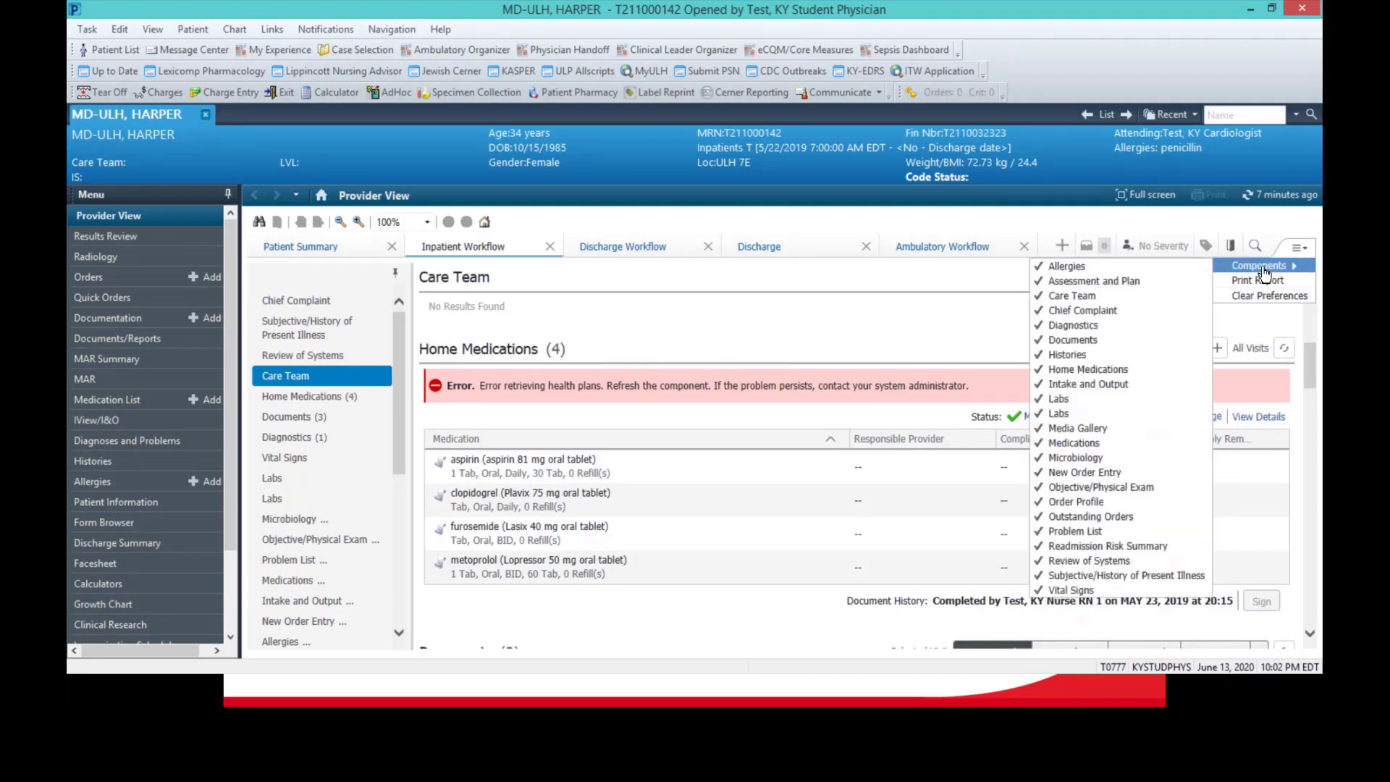
click(1305, 252)
mouse_move(1266, 268)
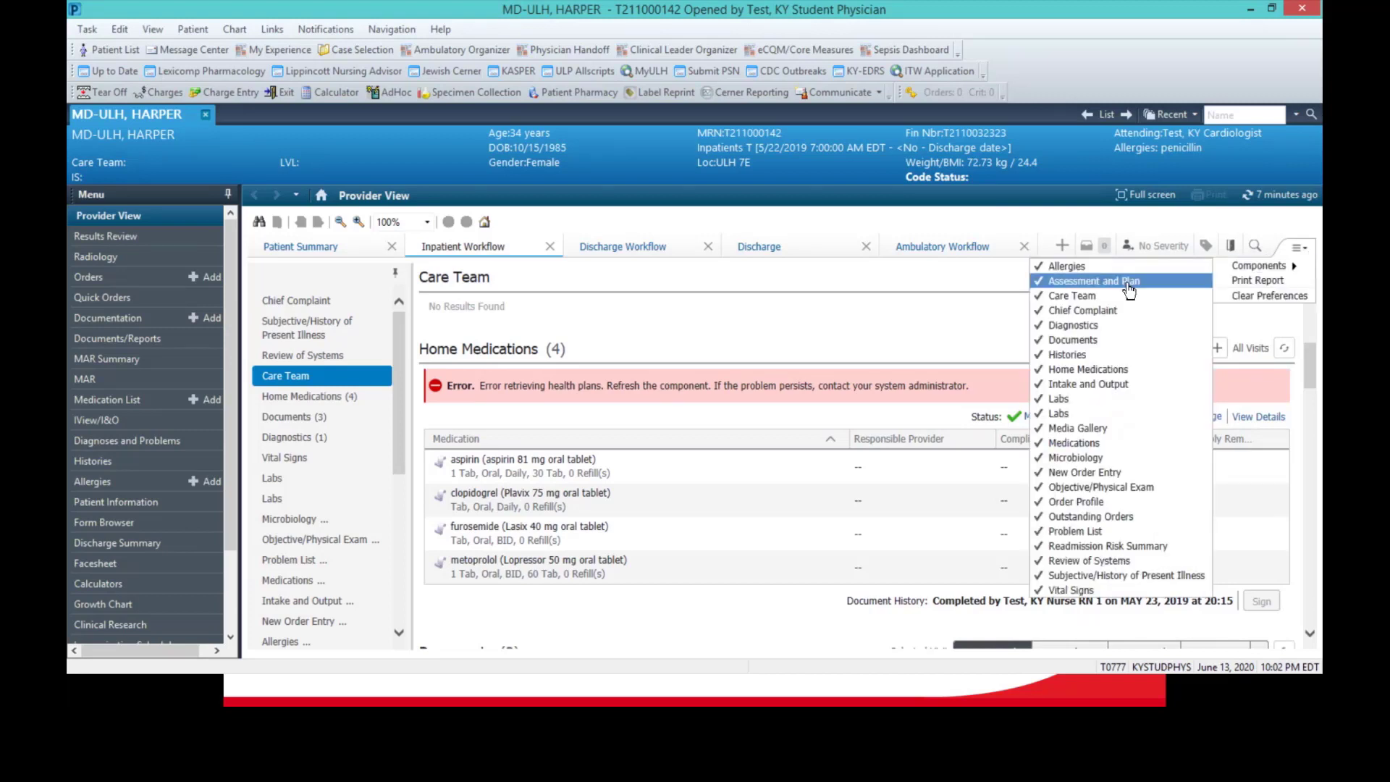
click(1065, 297)
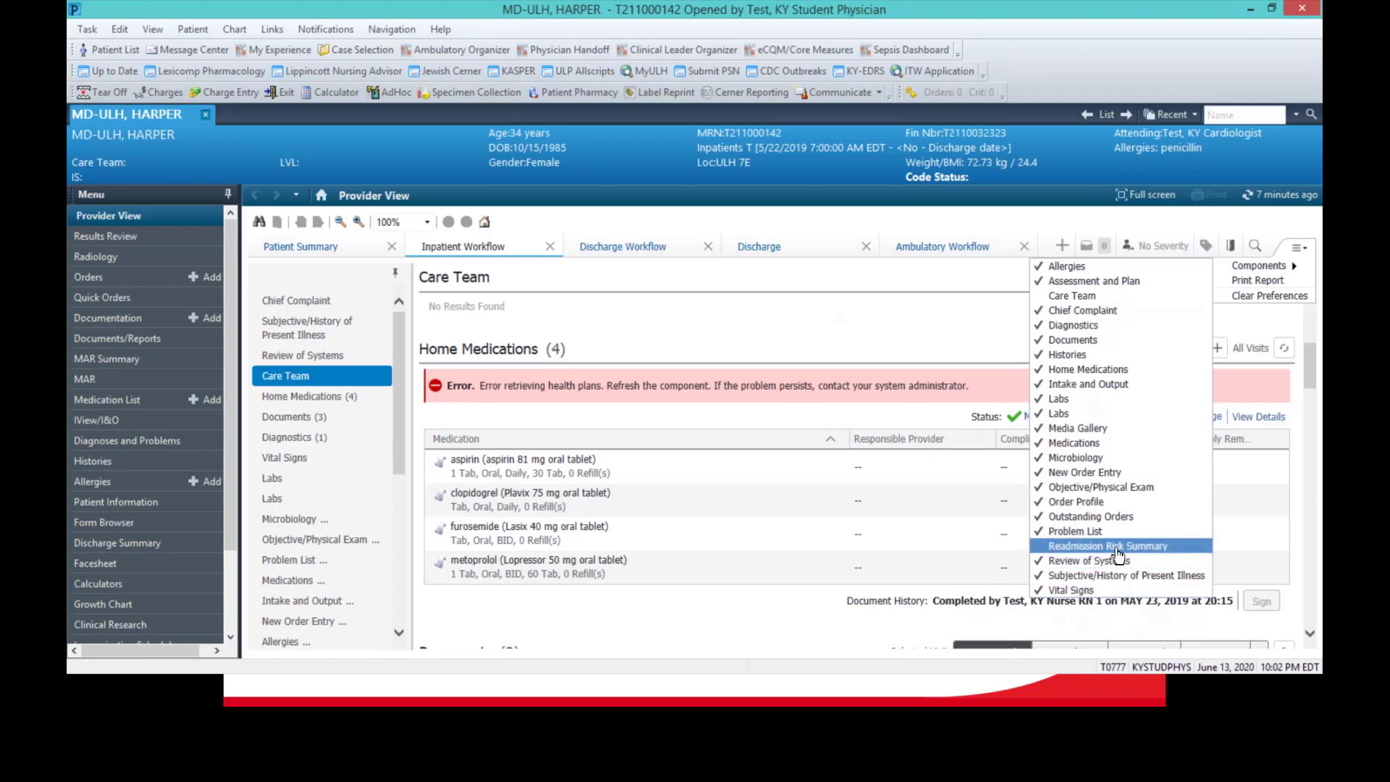
click(1289, 248)
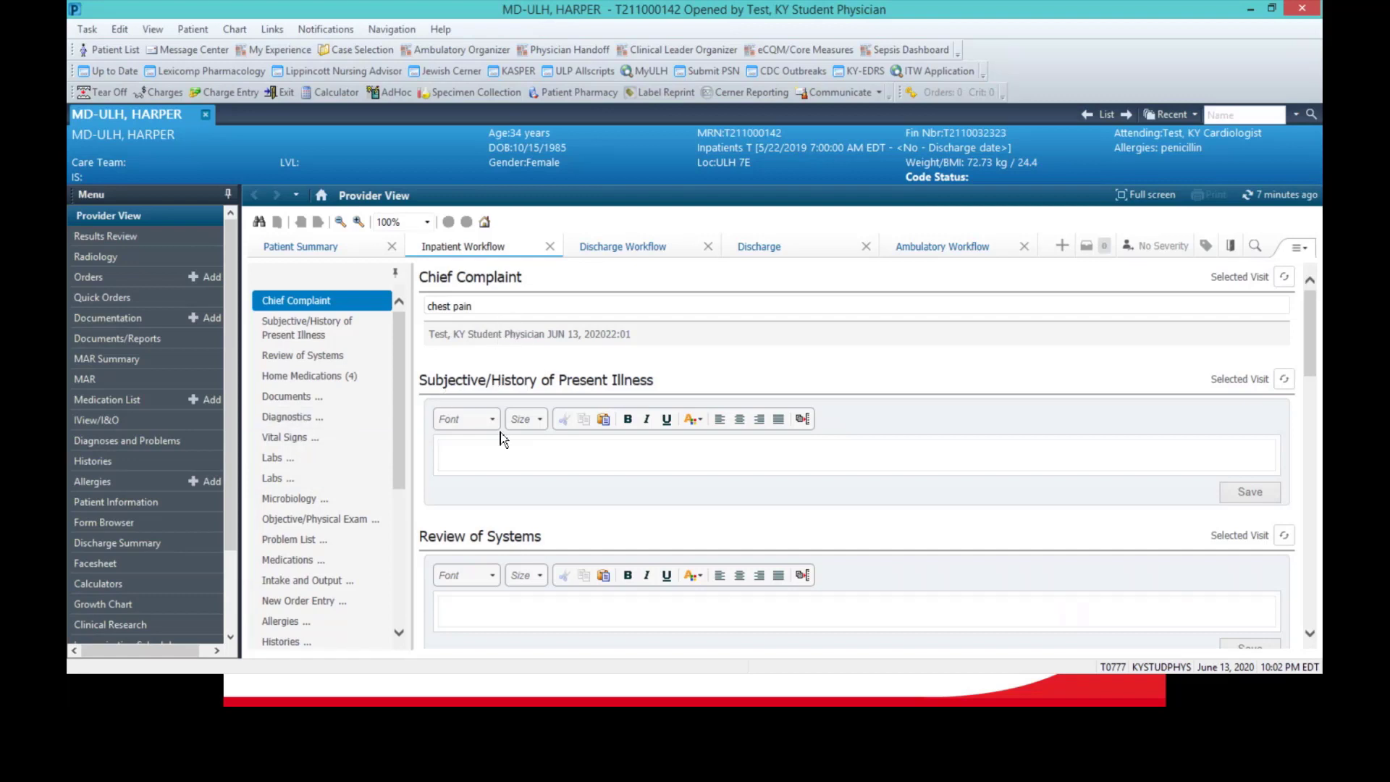
Enter "Patient is complaining of chest pain, ongoing for 2 days." in Subjective/History of Present Illness and save it
click(507, 460)
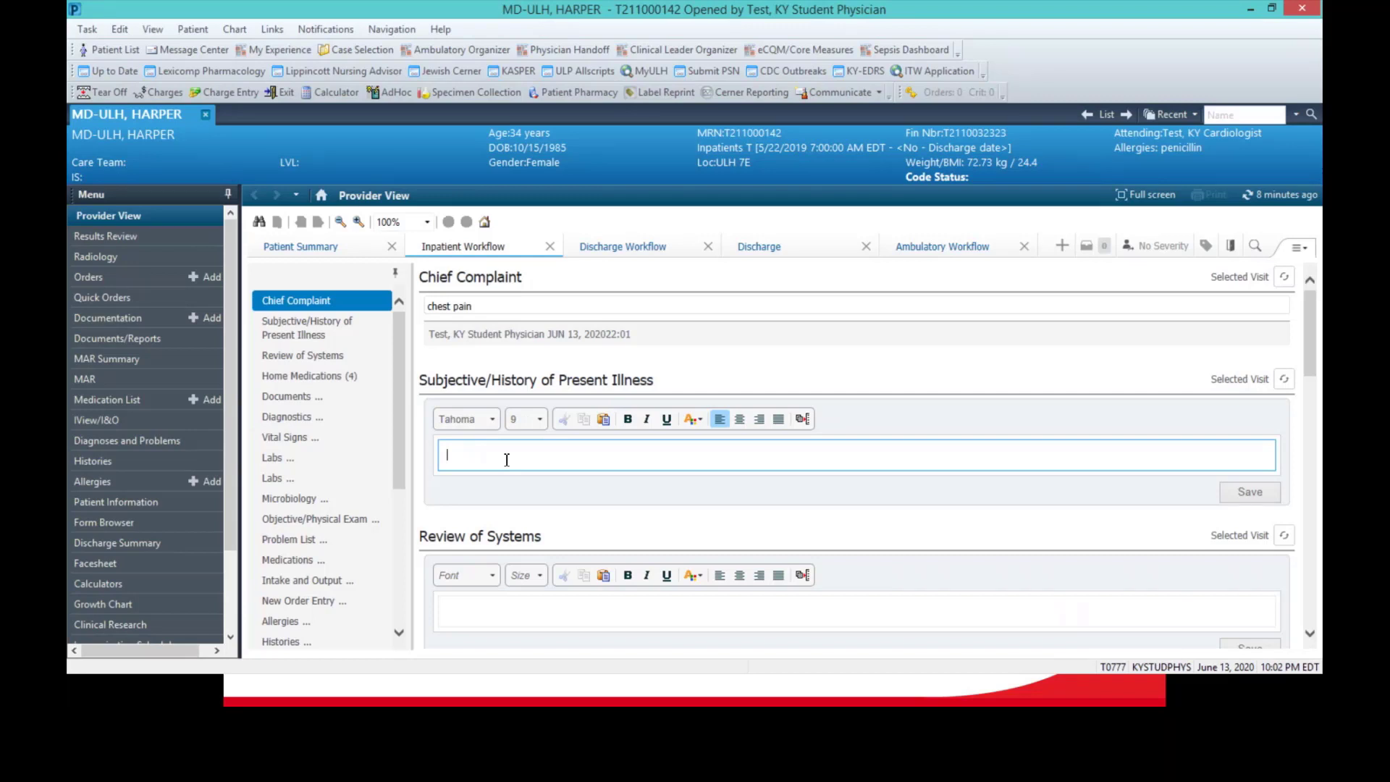
text(Pat)
text(is com)
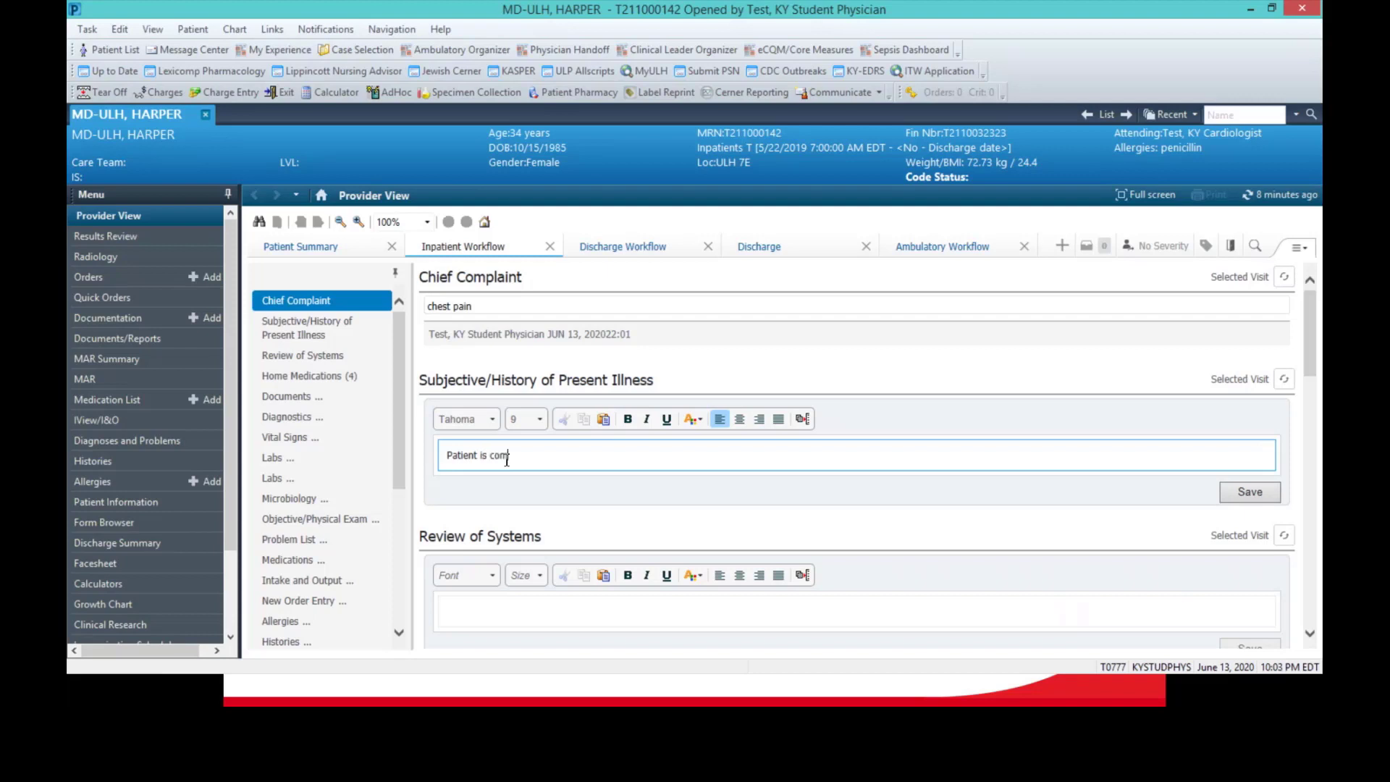
text(plaining of chestpa)
key(BackSpace)
key(BackSpace)
text(pain, onl)
key(BackSpace)
text(going for 2 days.)
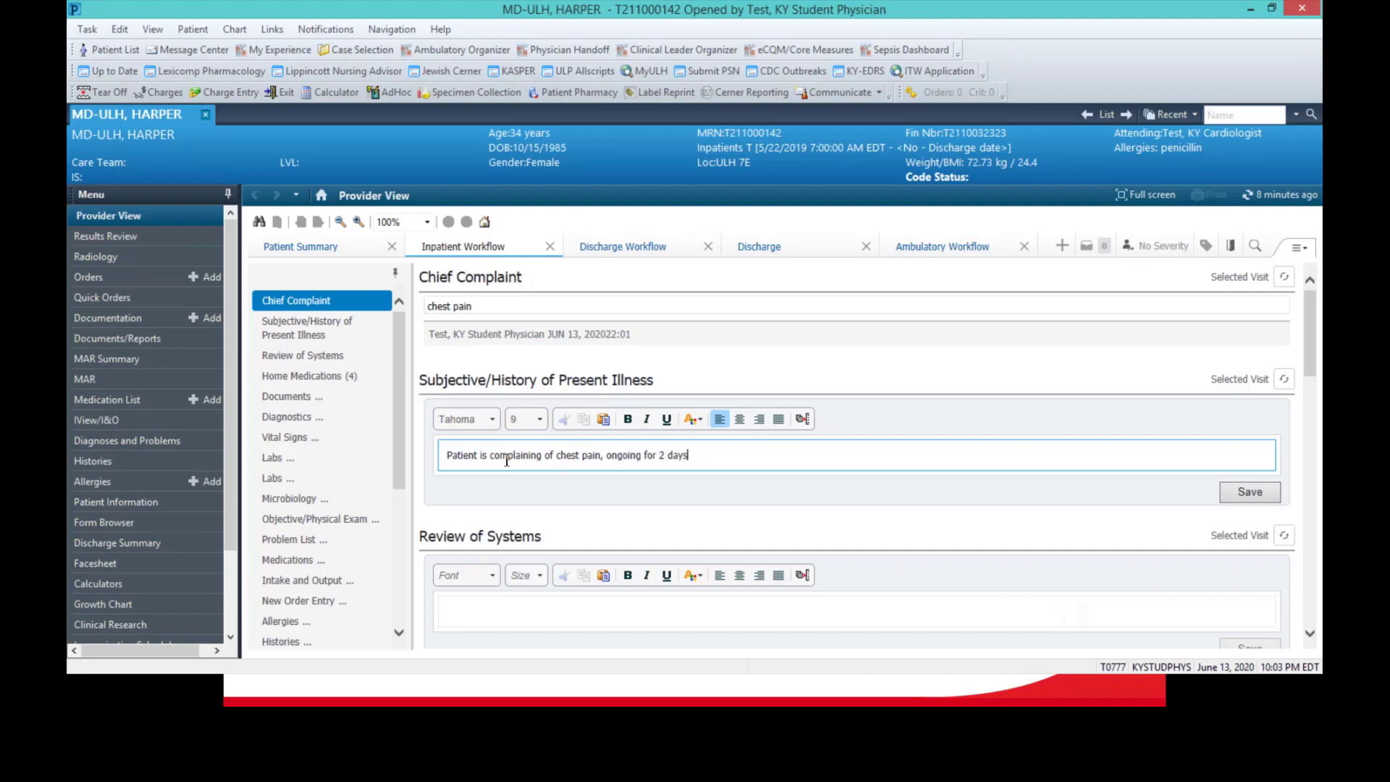
click(1242, 492)
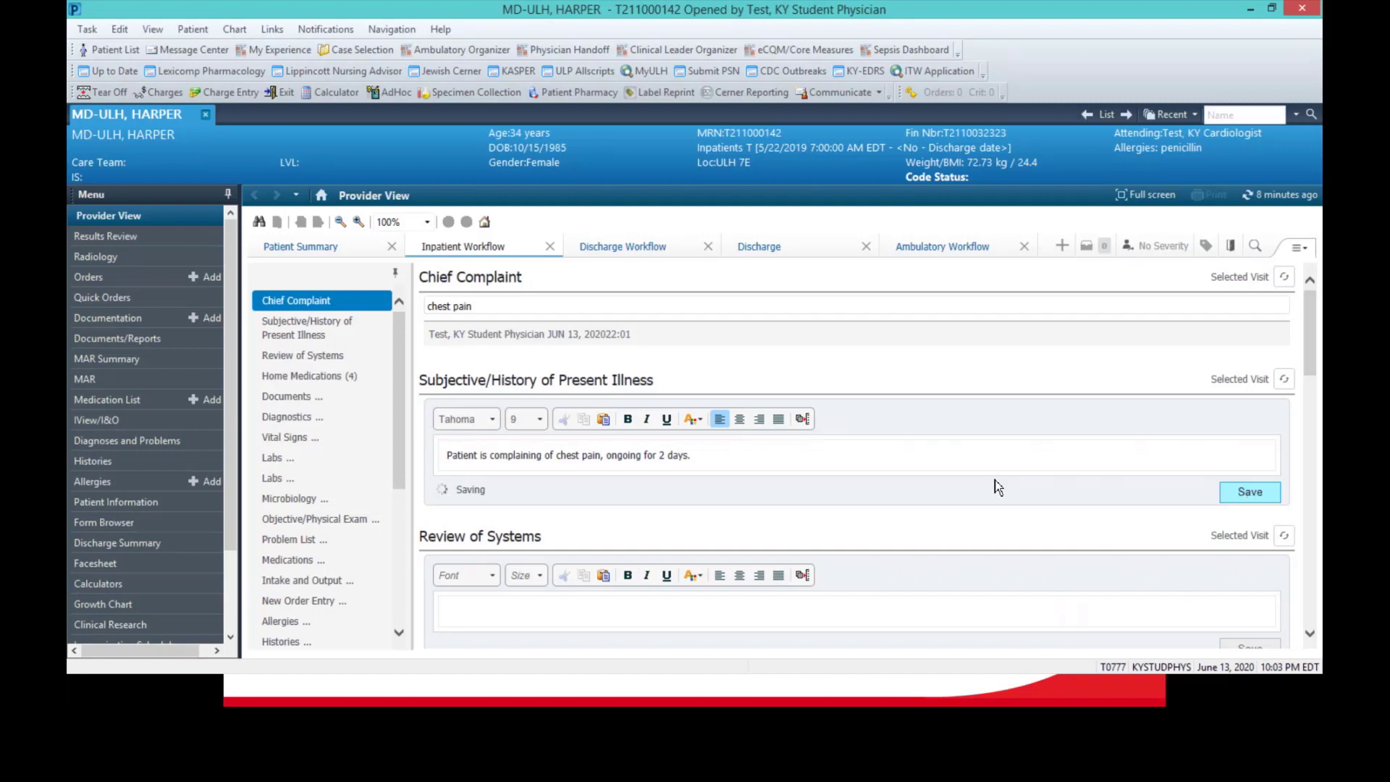
Look through the available auto-text phrases for Review of Systems and insert the .rosComplete template
scroll(997, 486, down, 3)
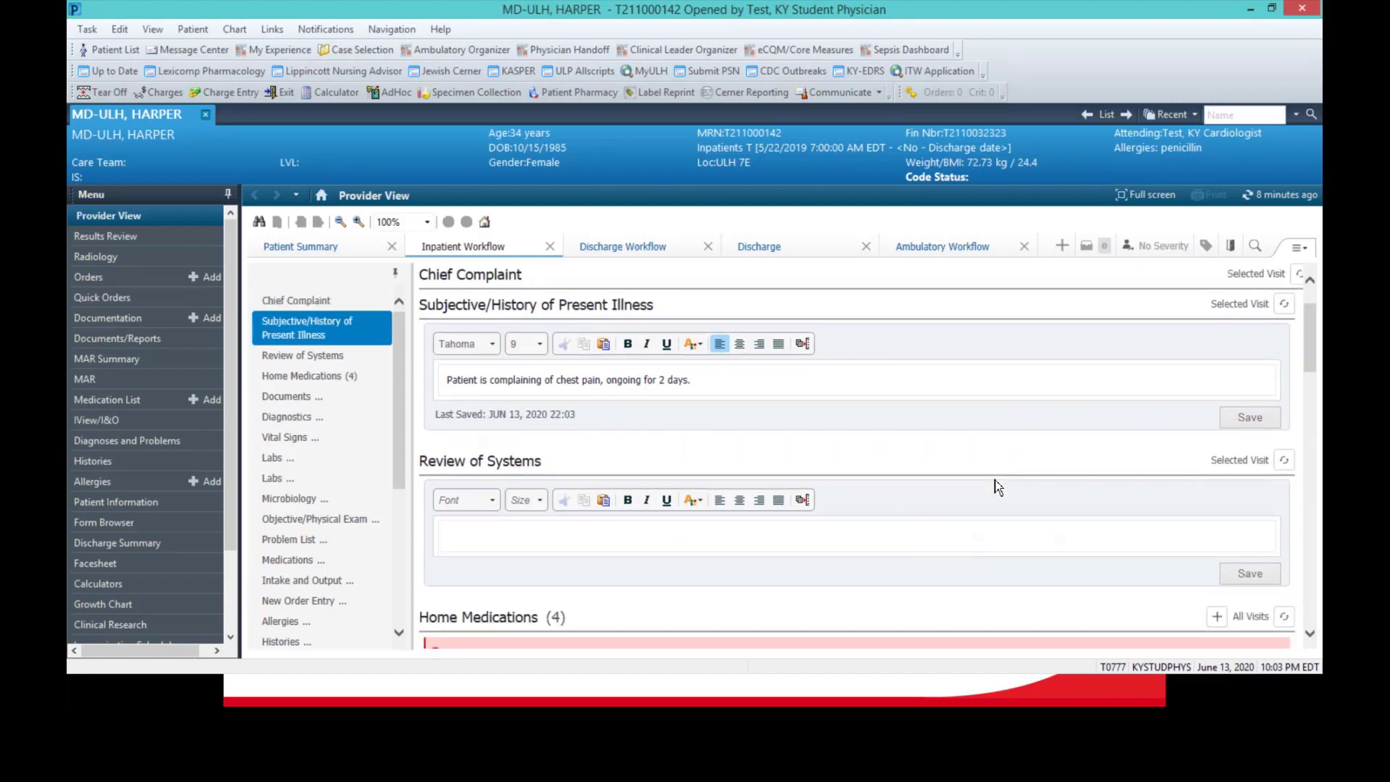
scroll(997, 486, down, 1)
click(782, 365)
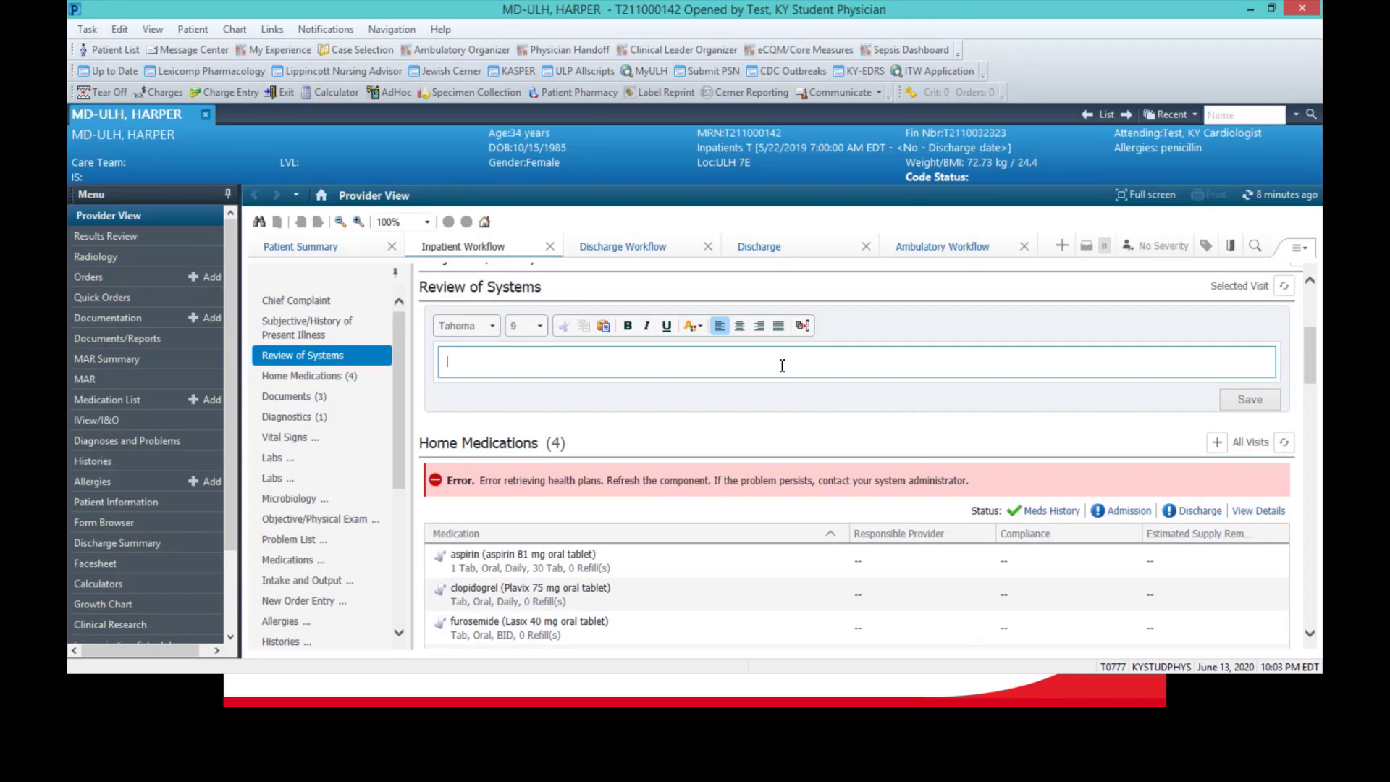
text(.)
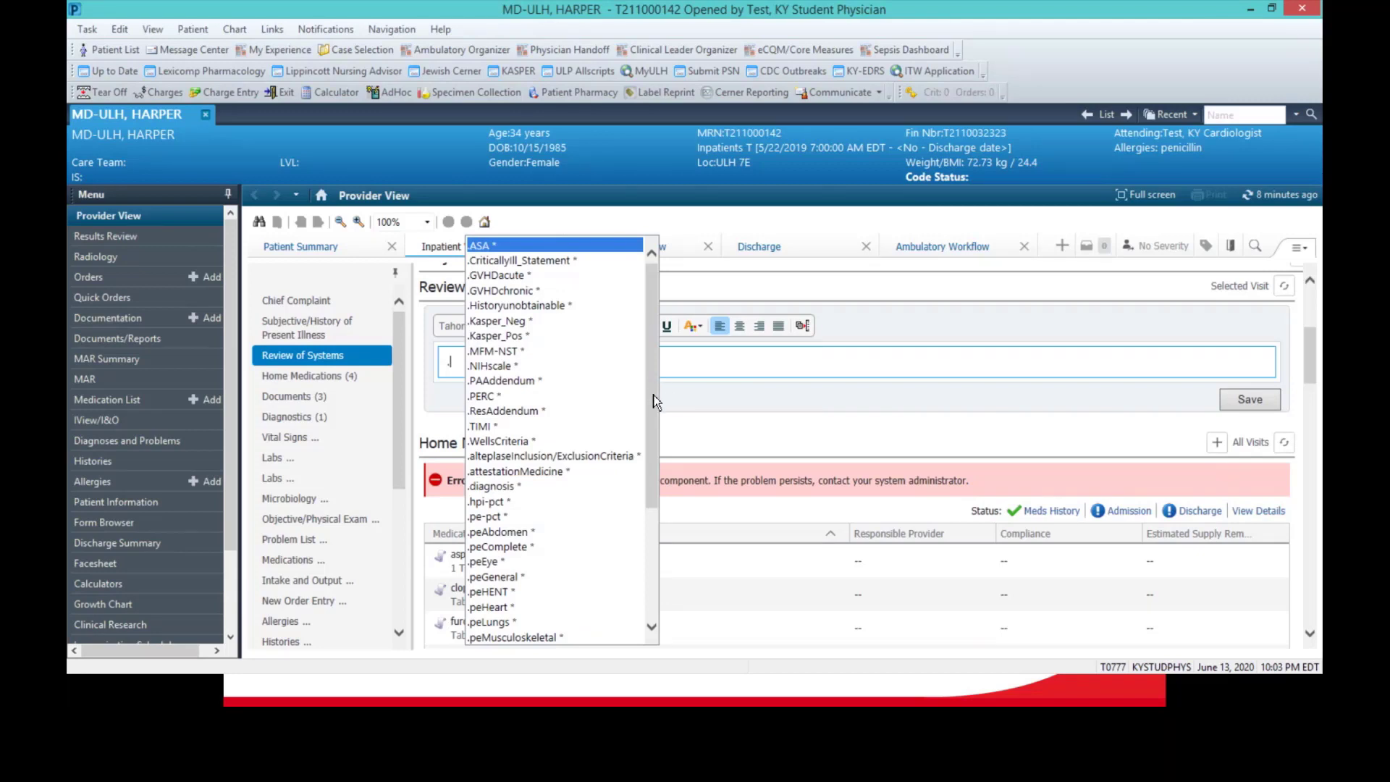
drag(655, 391, 652, 570)
drag(643, 455, 645, 291)
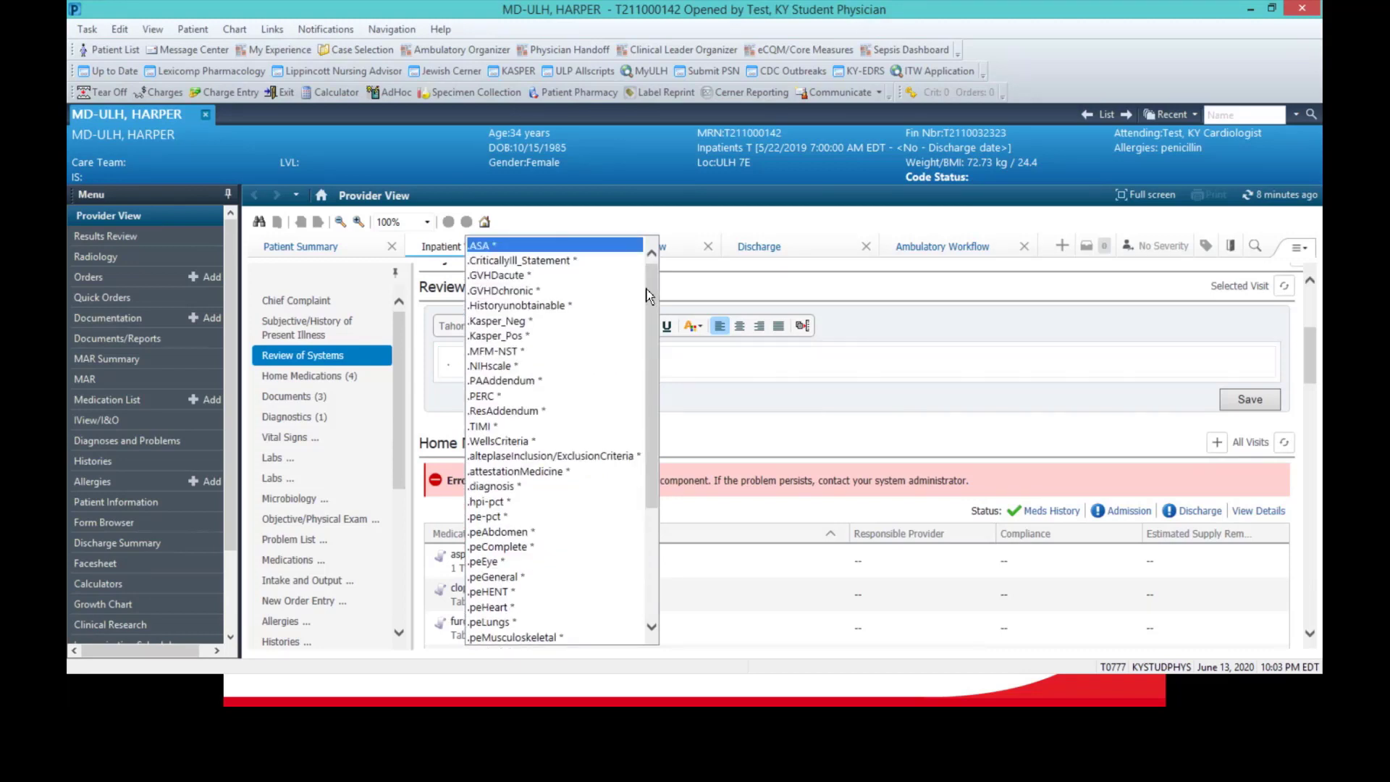
click(451, 362)
text(ro)
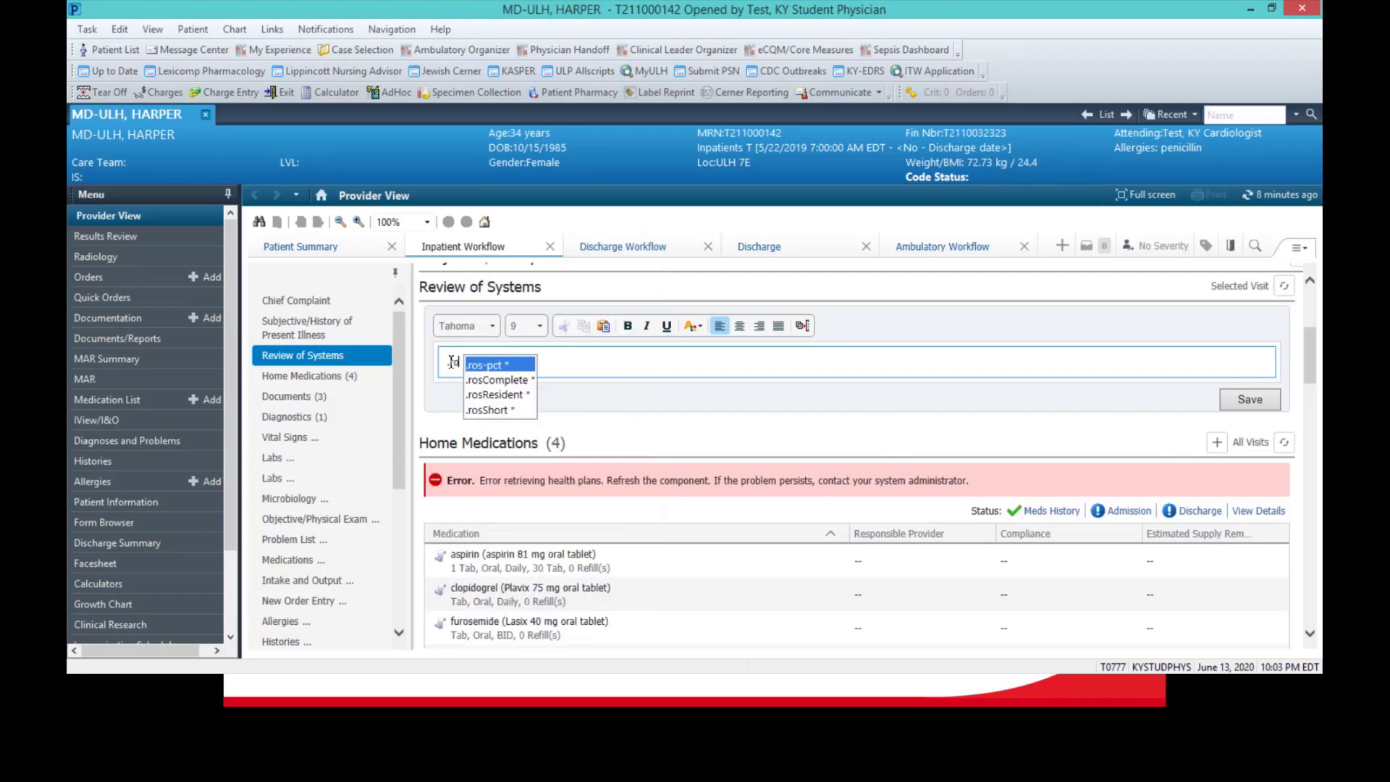
click(498, 380)
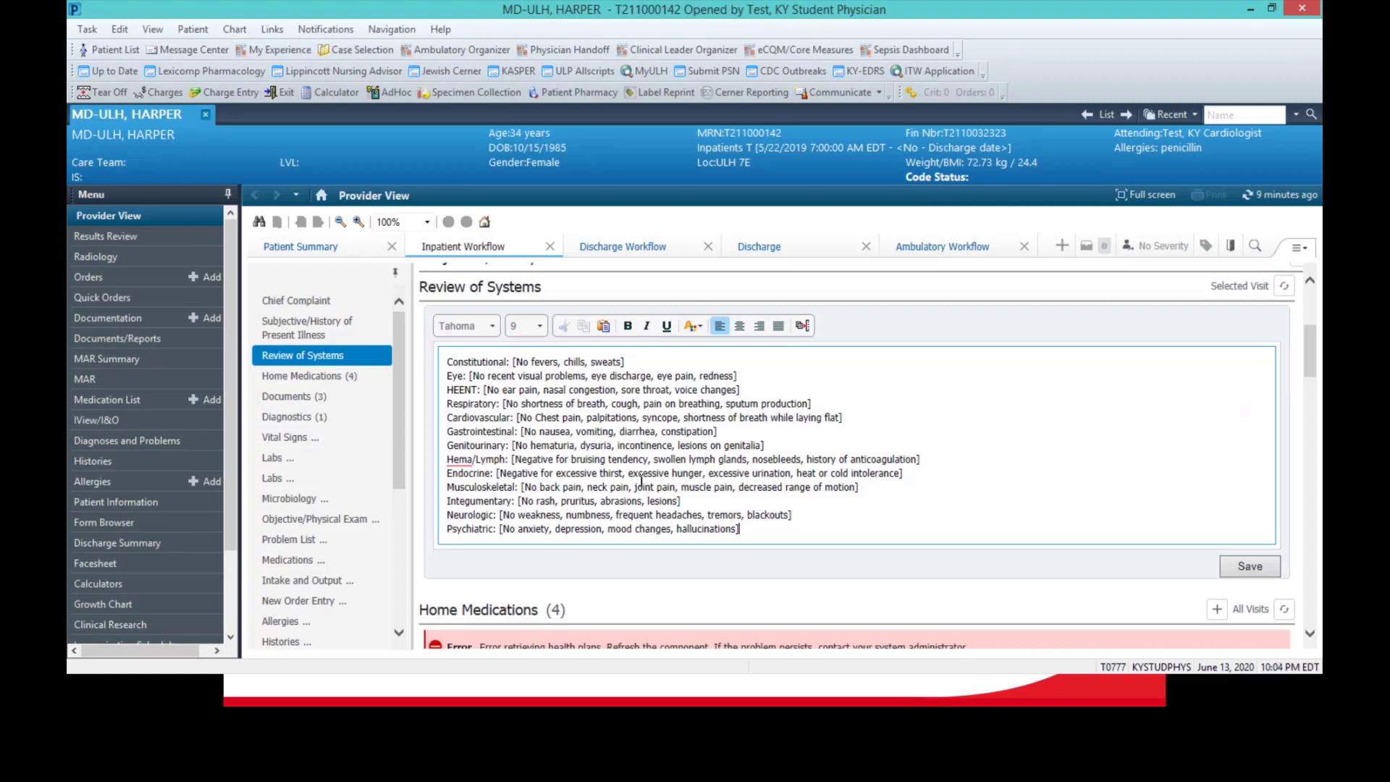
Edit the Cardiovascular line of the Review of Systems to begin "Chest pain, no complaints of palpitations"
click(535, 418)
key(BackSpace)
key(BackSpace)
key(BackSpace)
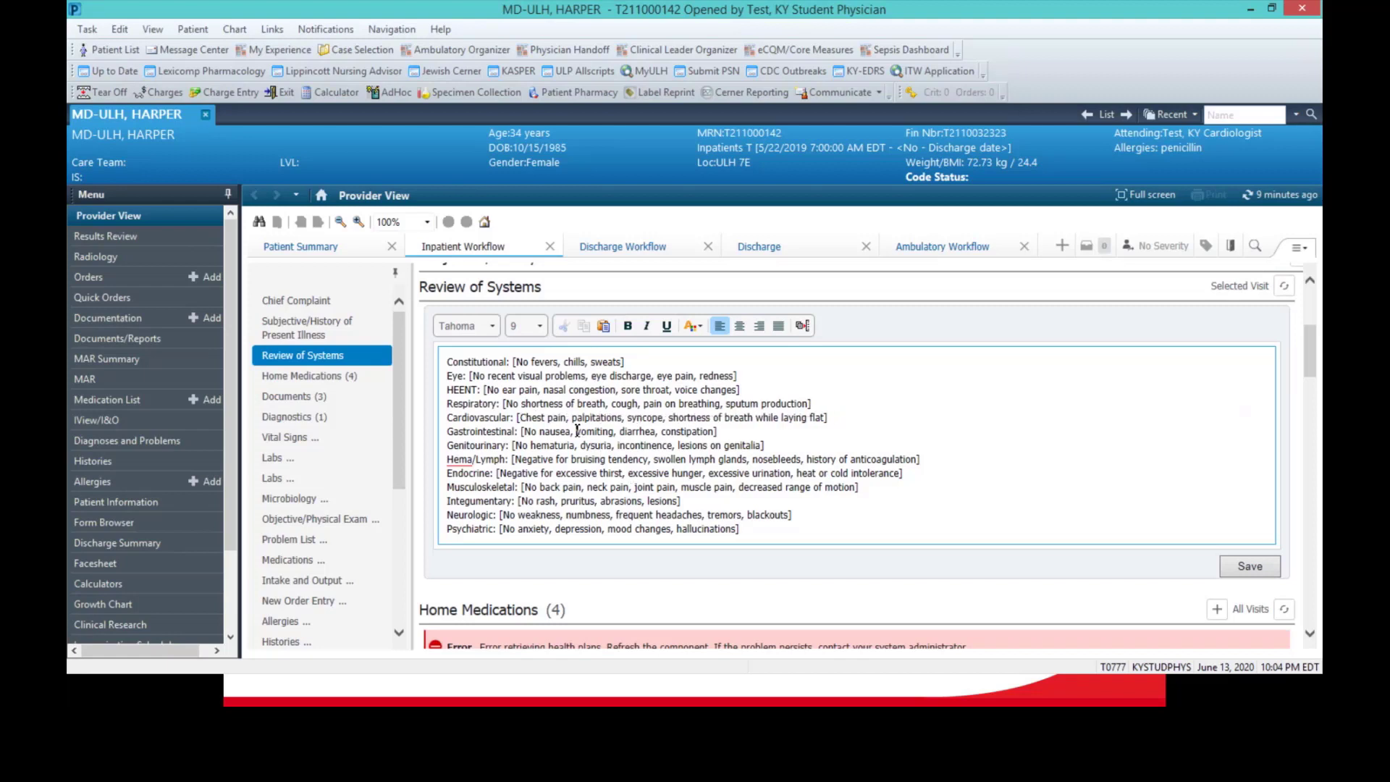
click(577, 430)
click(573, 418)
text(no complaints )
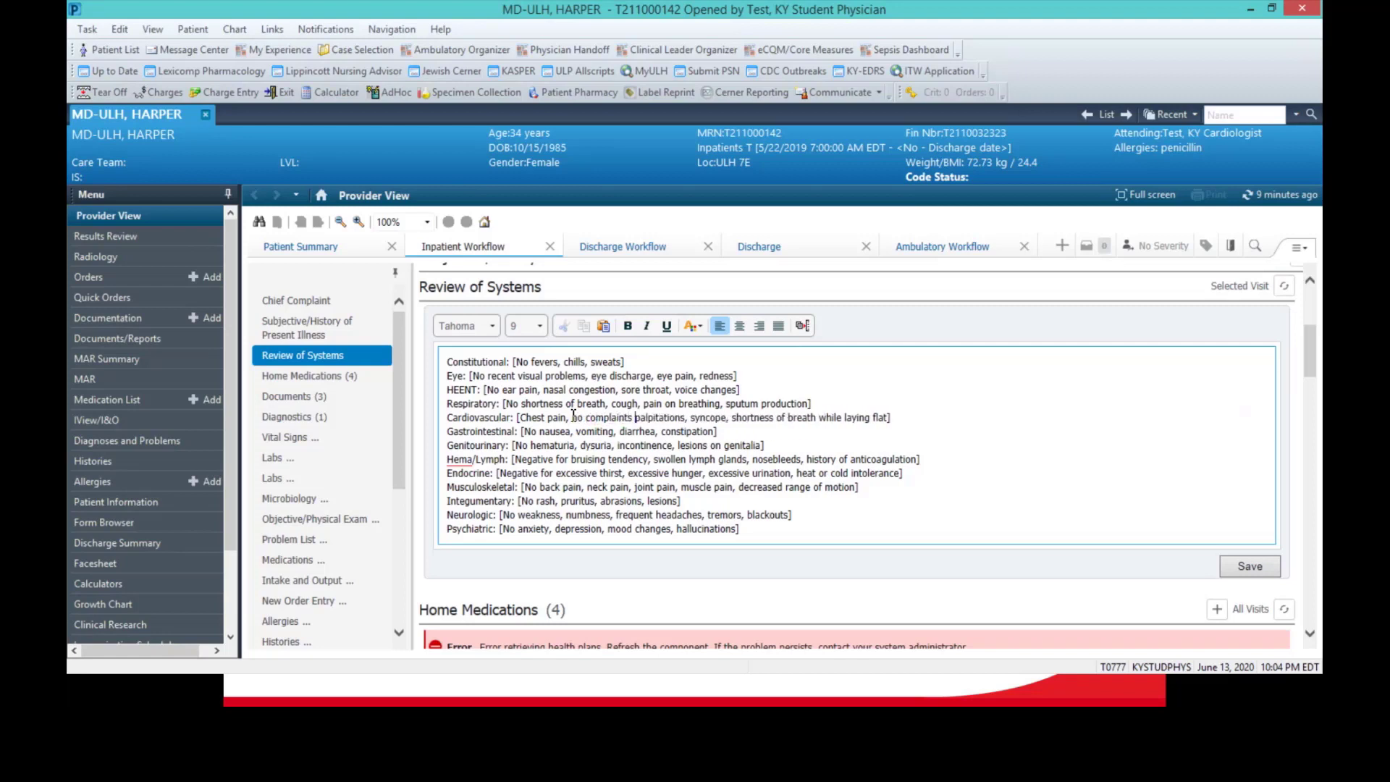
text(of)
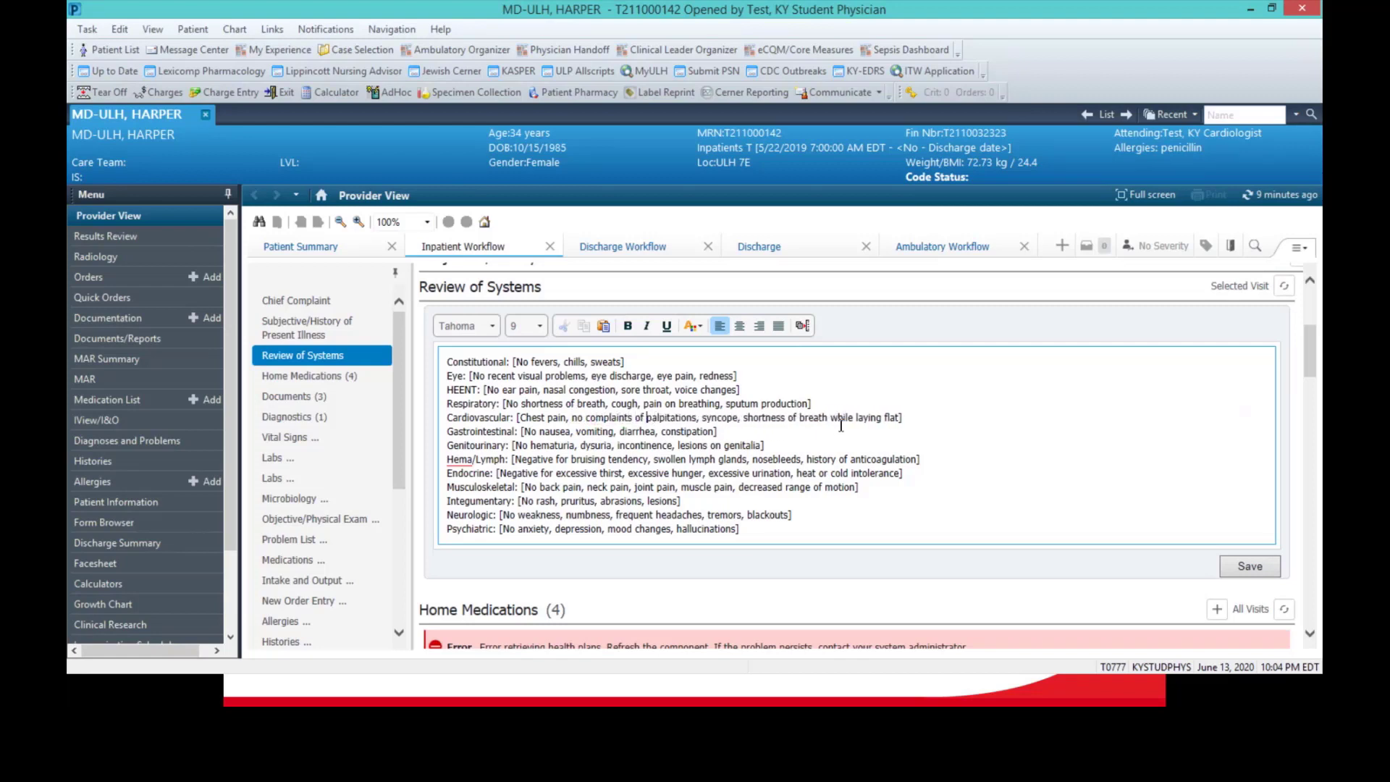
Insert "or" before "shortness of breath" in the Cardiovascular line and save the Review of Systems
click(745, 417)
text(or)
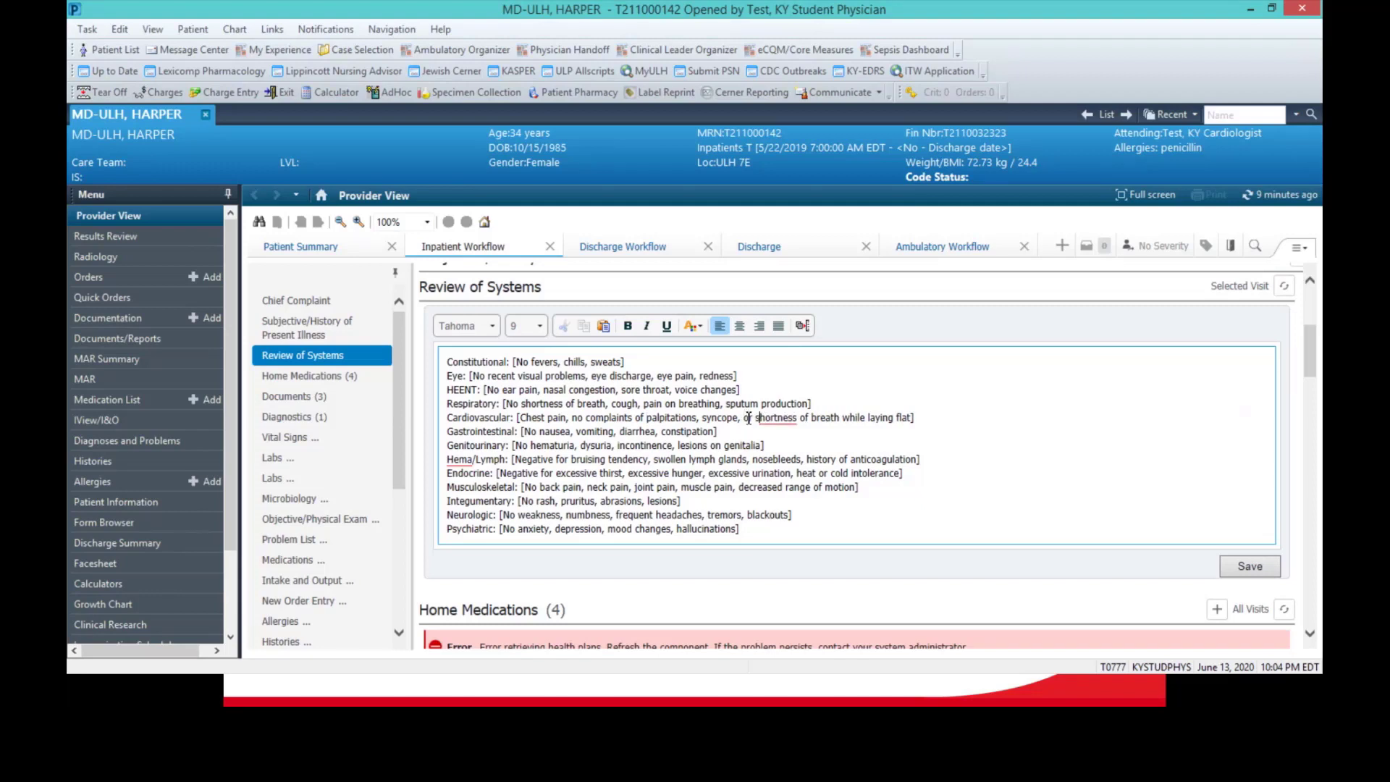
click(1235, 567)
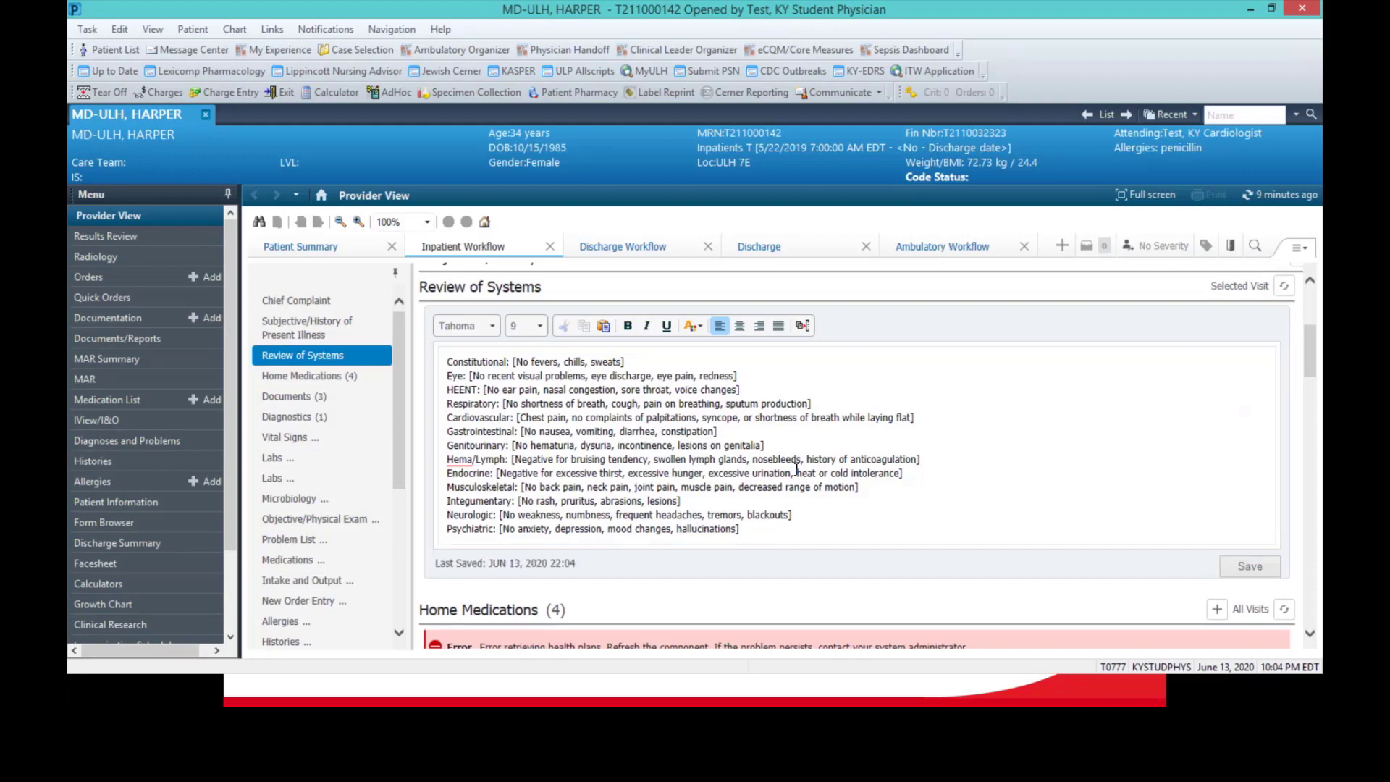
Review Home Medications and Documents, and examine the full Cardiology Progress Note, including its Physical Exam text, in an enlarged window
scroll(796, 467, down, 5)
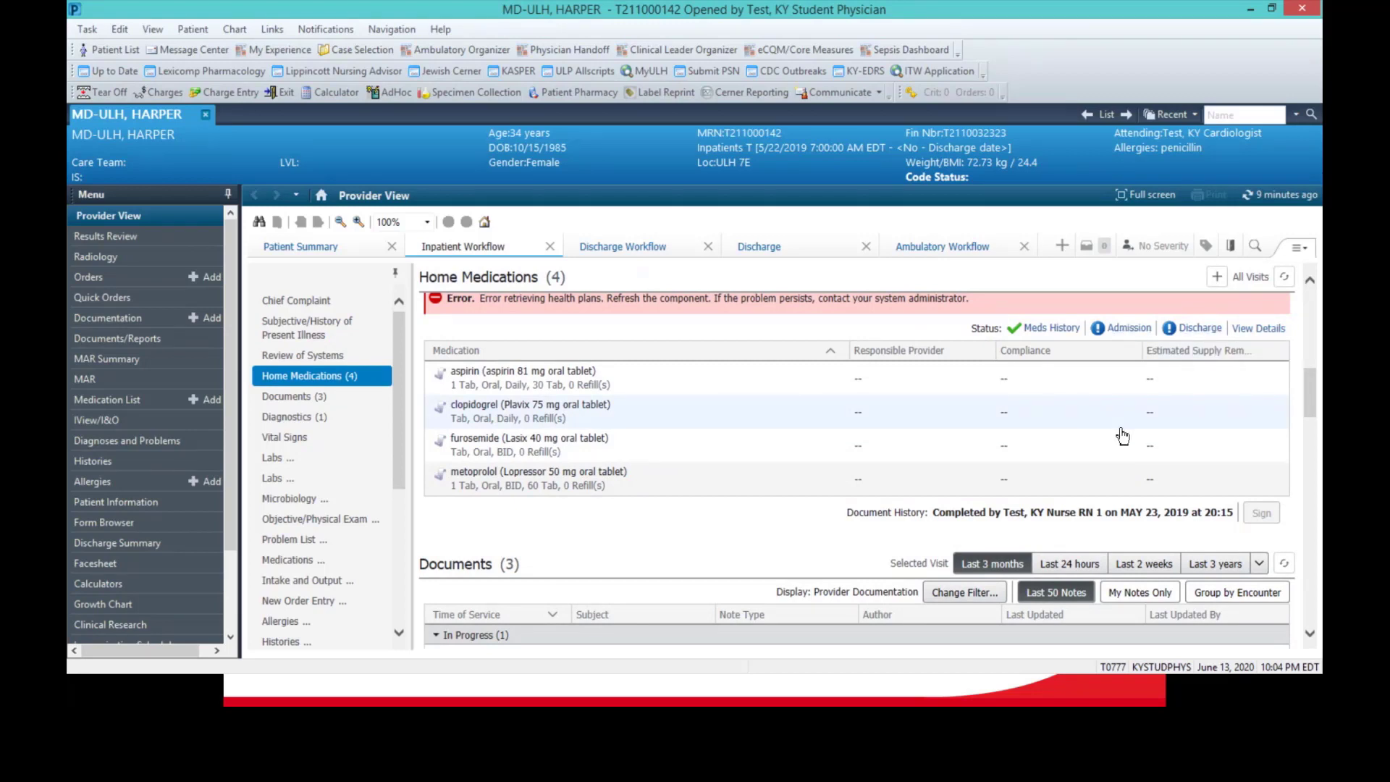
scroll(1122, 435, down, 6)
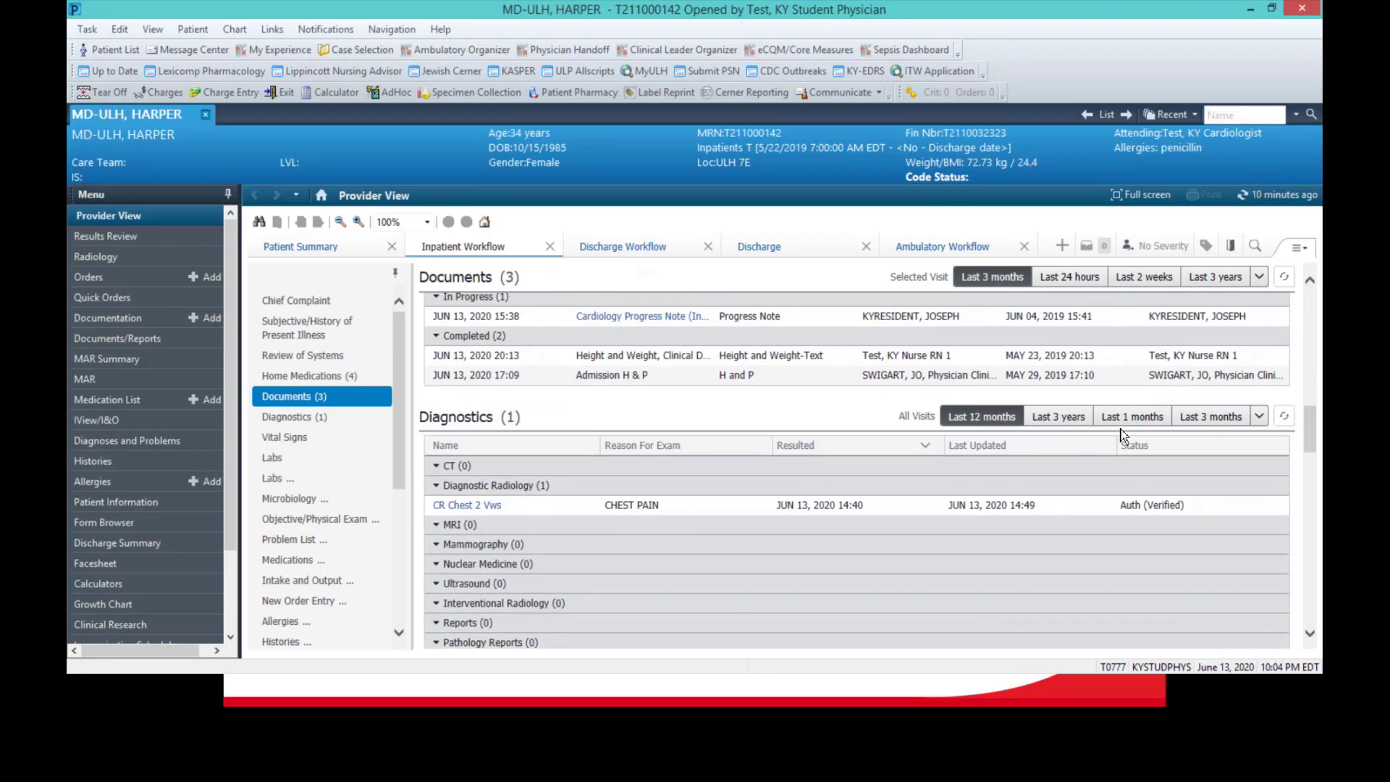
scroll(1122, 435, down, 1)
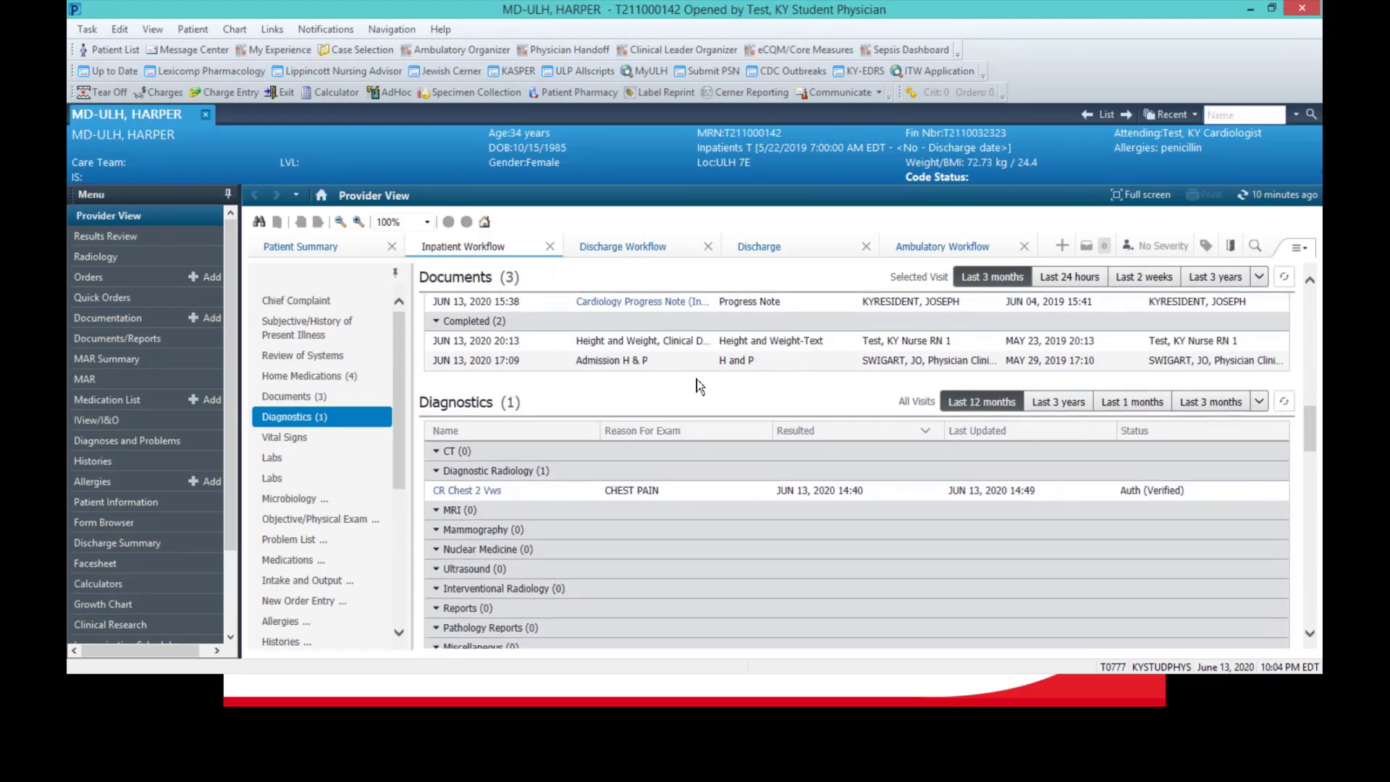
scroll(699, 386, up, 2)
click(699, 386)
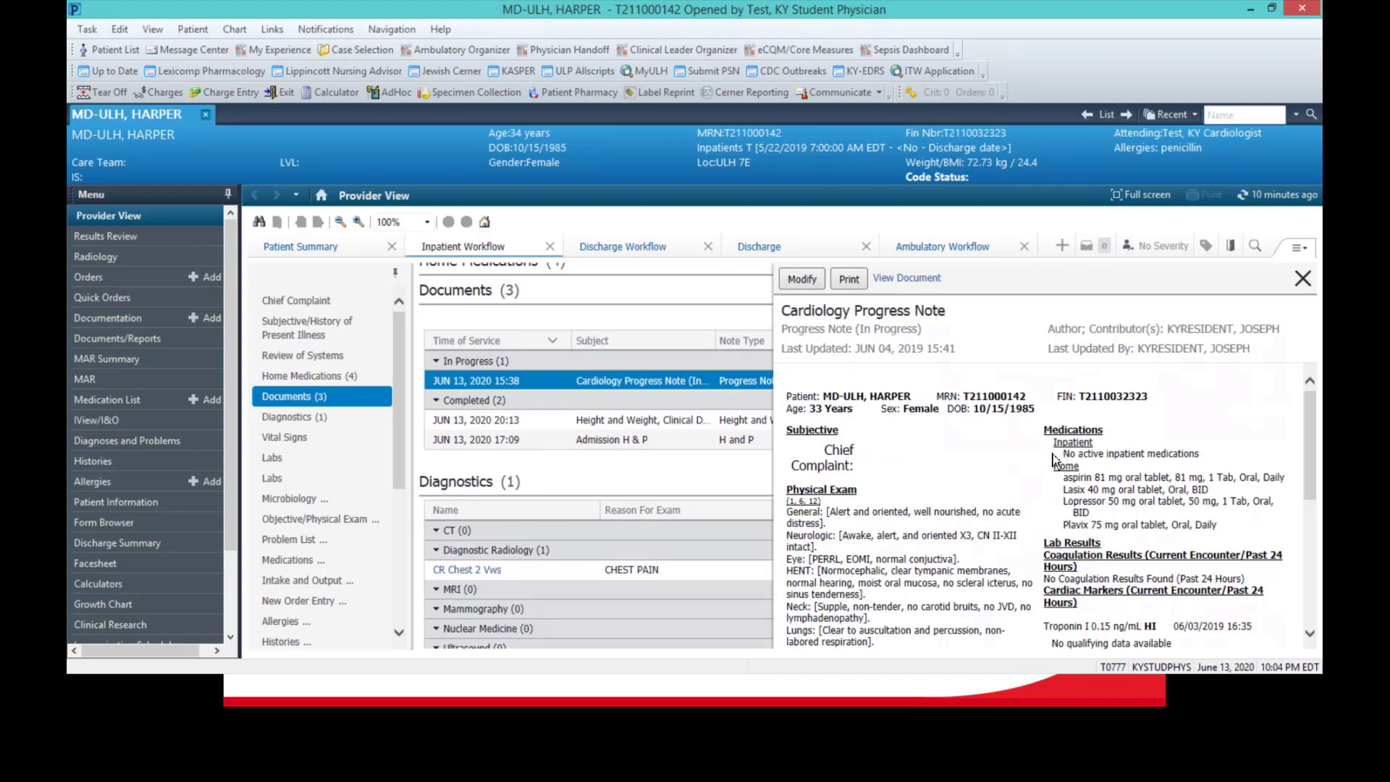
click(897, 280)
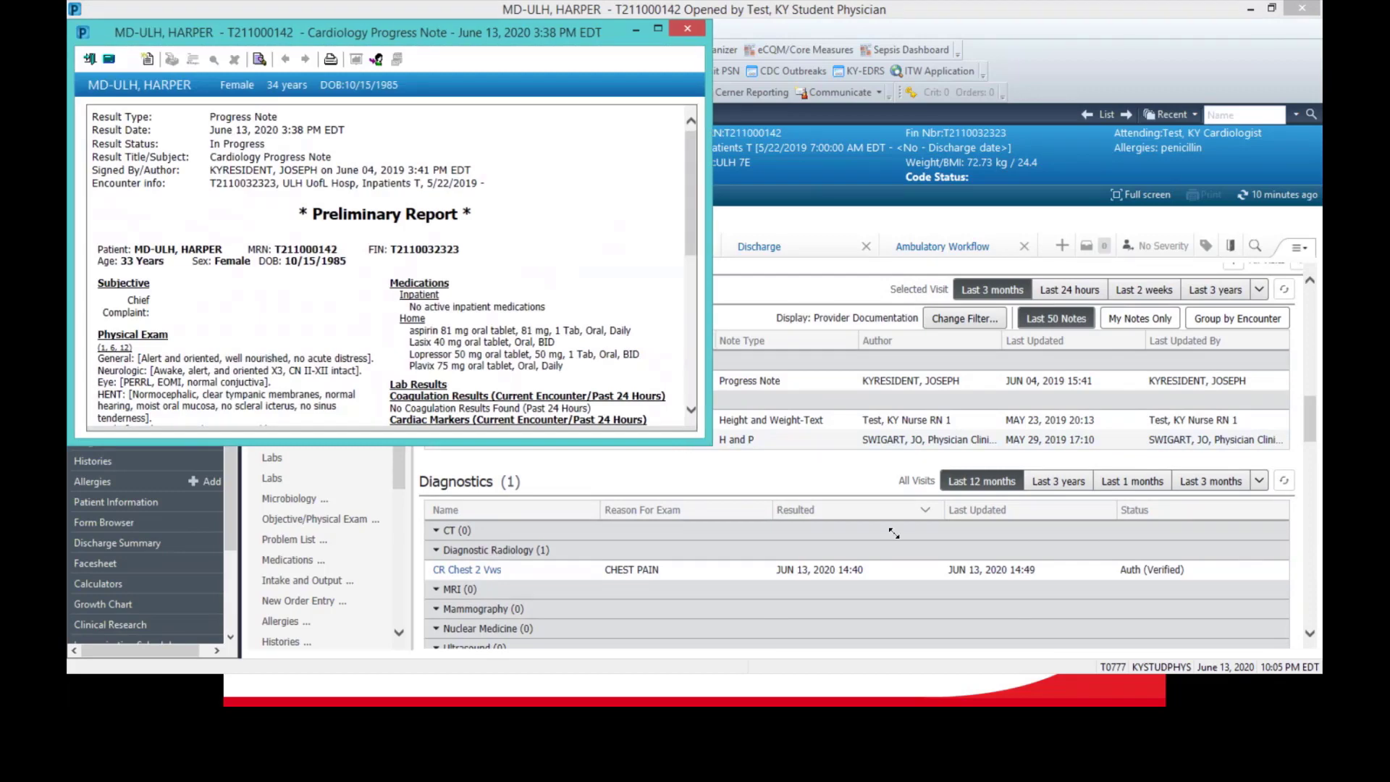
drag(709, 445, 1113, 699)
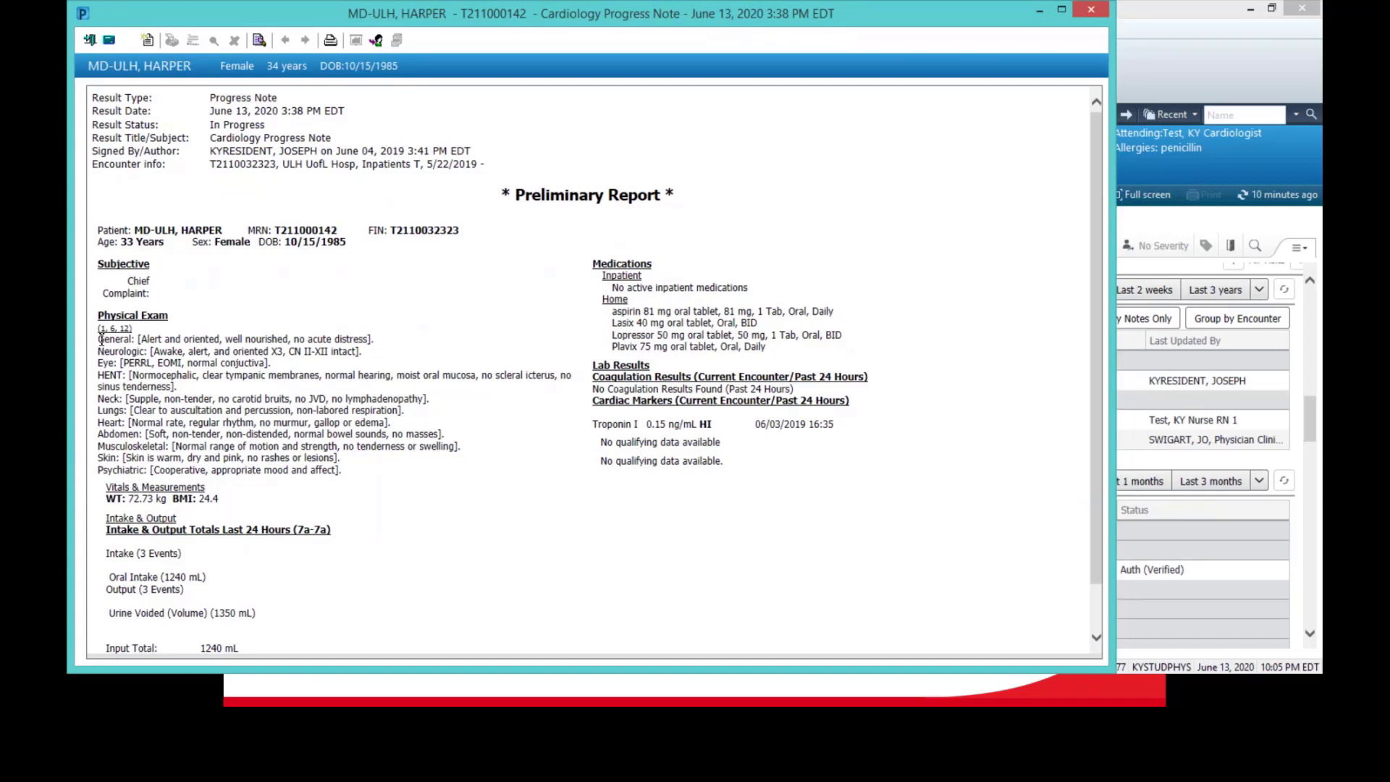
drag(101, 338, 192, 395)
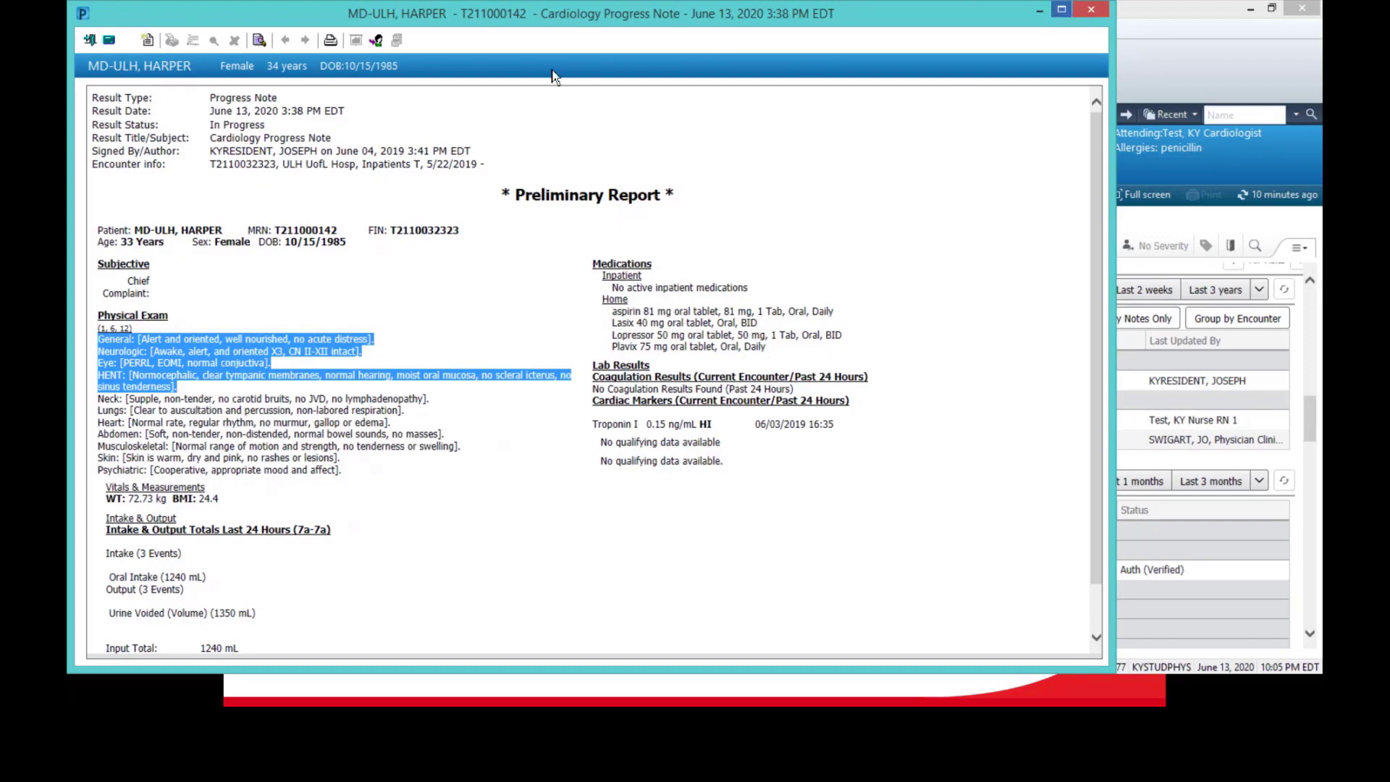
click(92, 40)
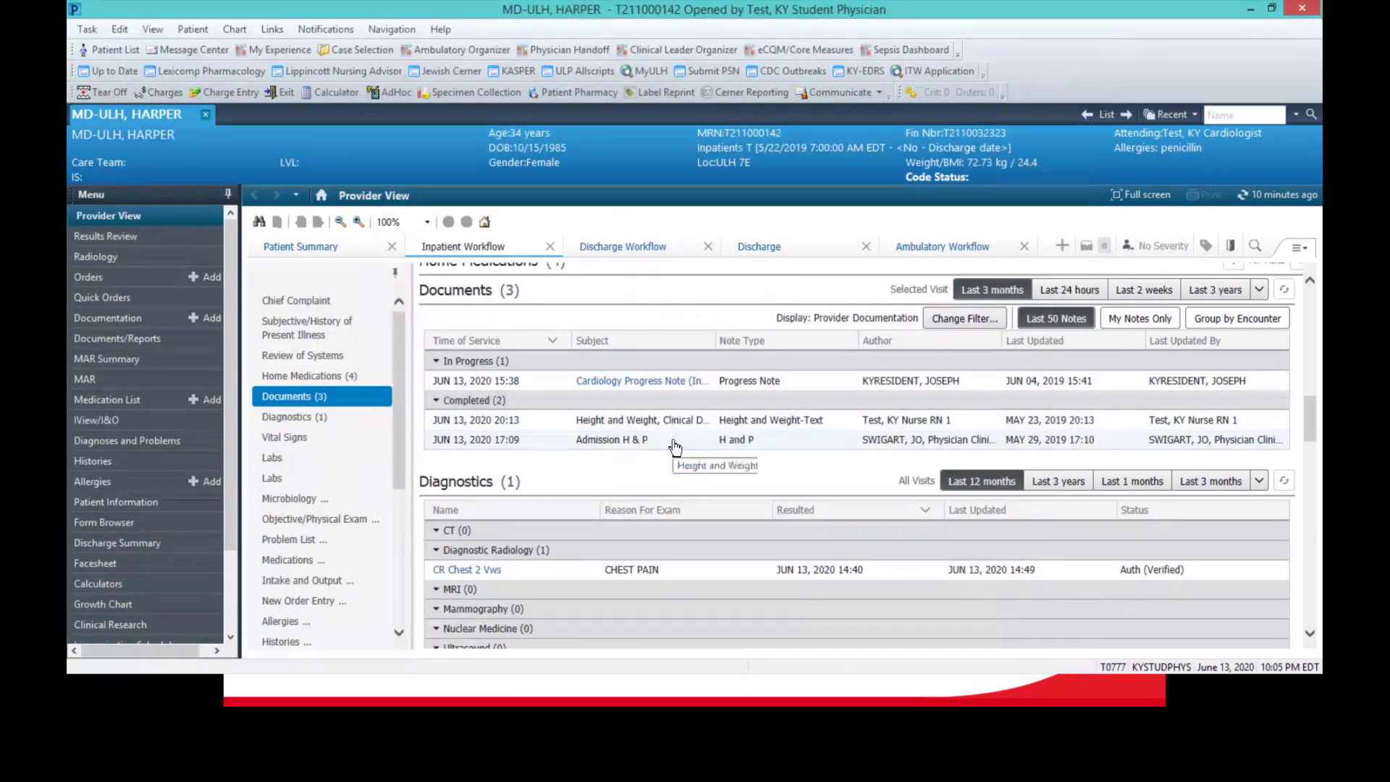
Open the CR Chest 2 Vws report from Diagnostics, tag its FINDINGS paragraph, and close the report
scroll(674, 445, down, 2)
scroll(674, 445, down, 2)
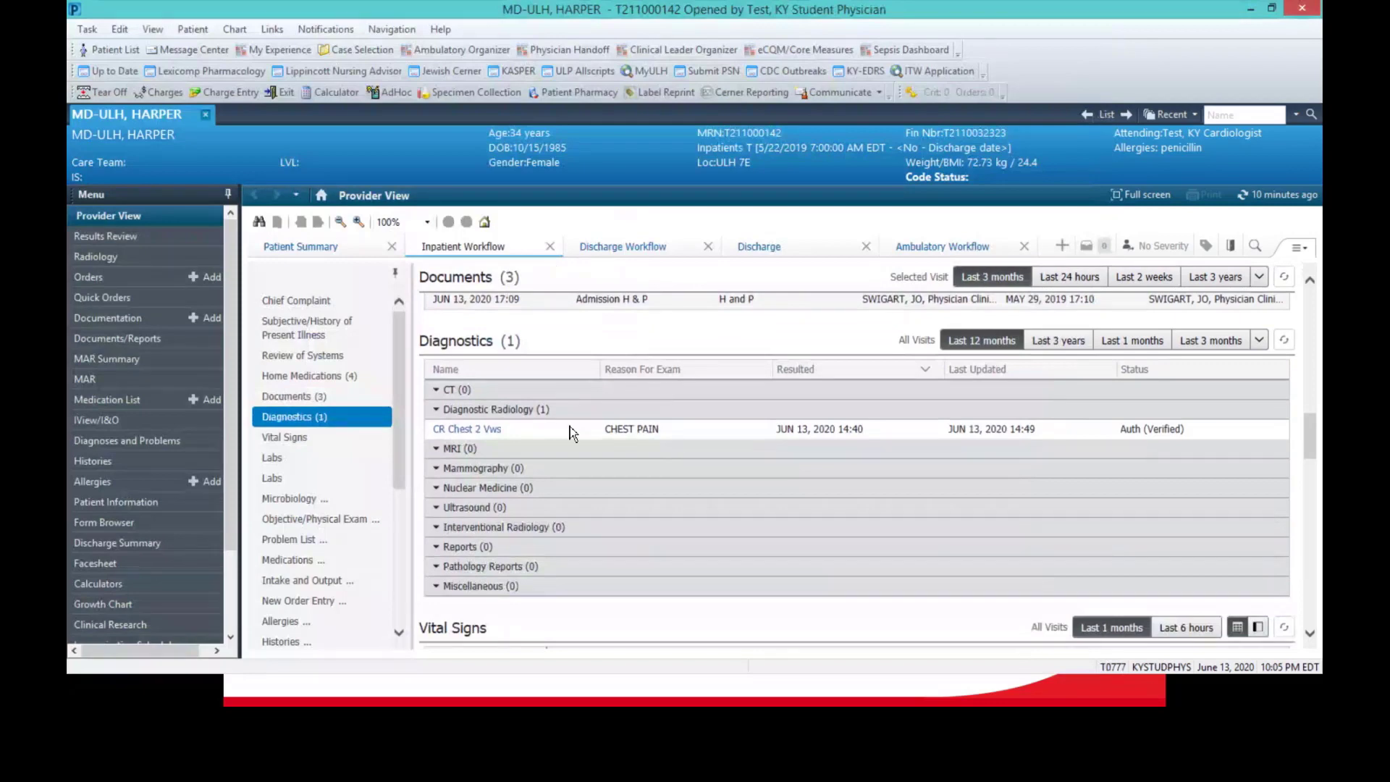
click(472, 431)
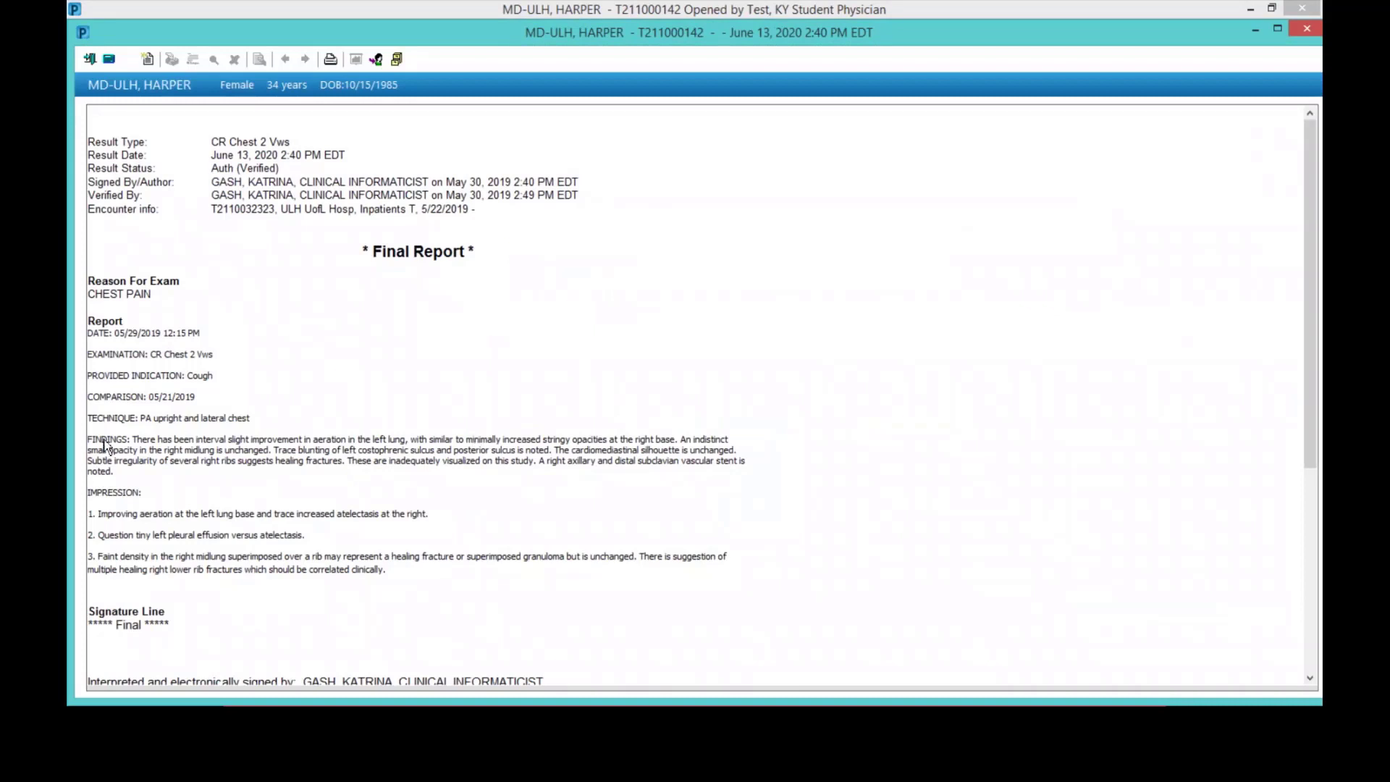
drag(90, 442, 142, 481)
right_click(143, 482)
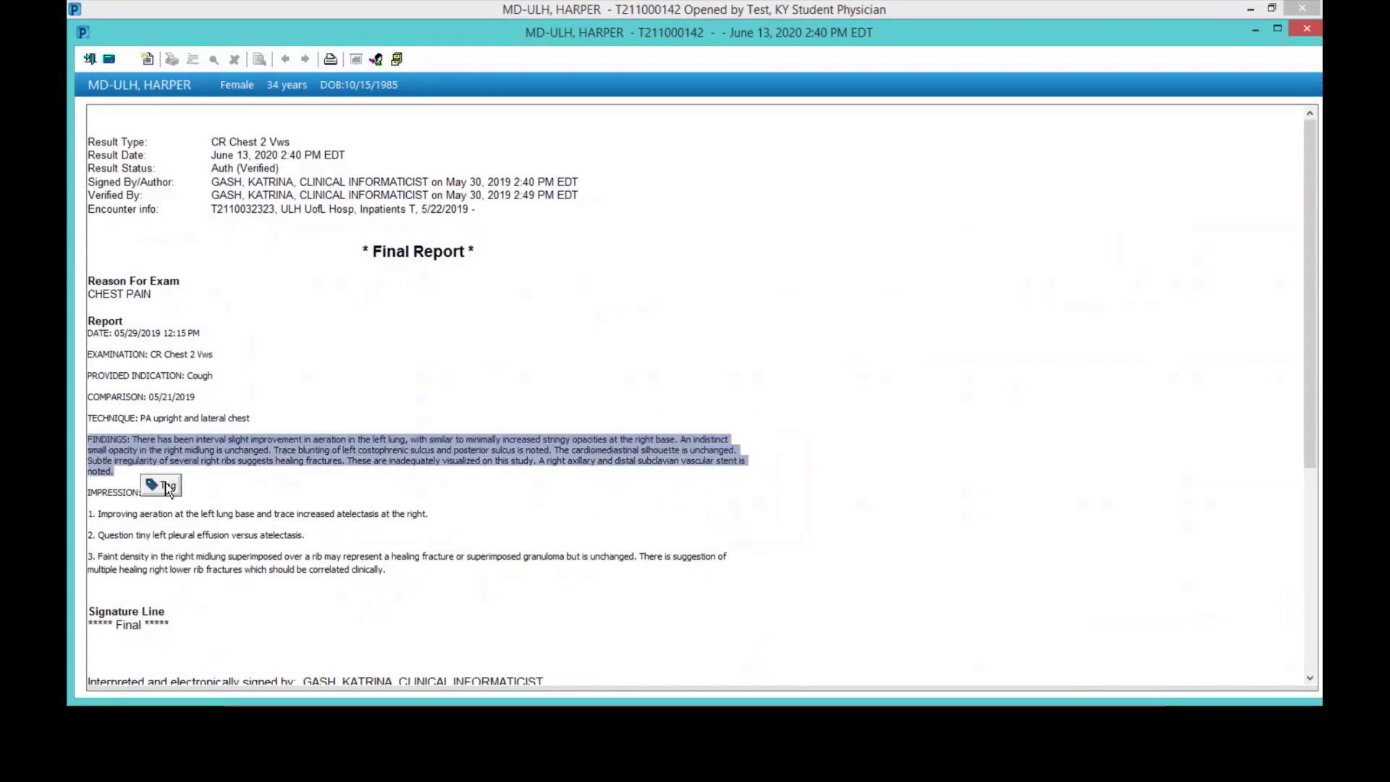
click(166, 489)
click(181, 286)
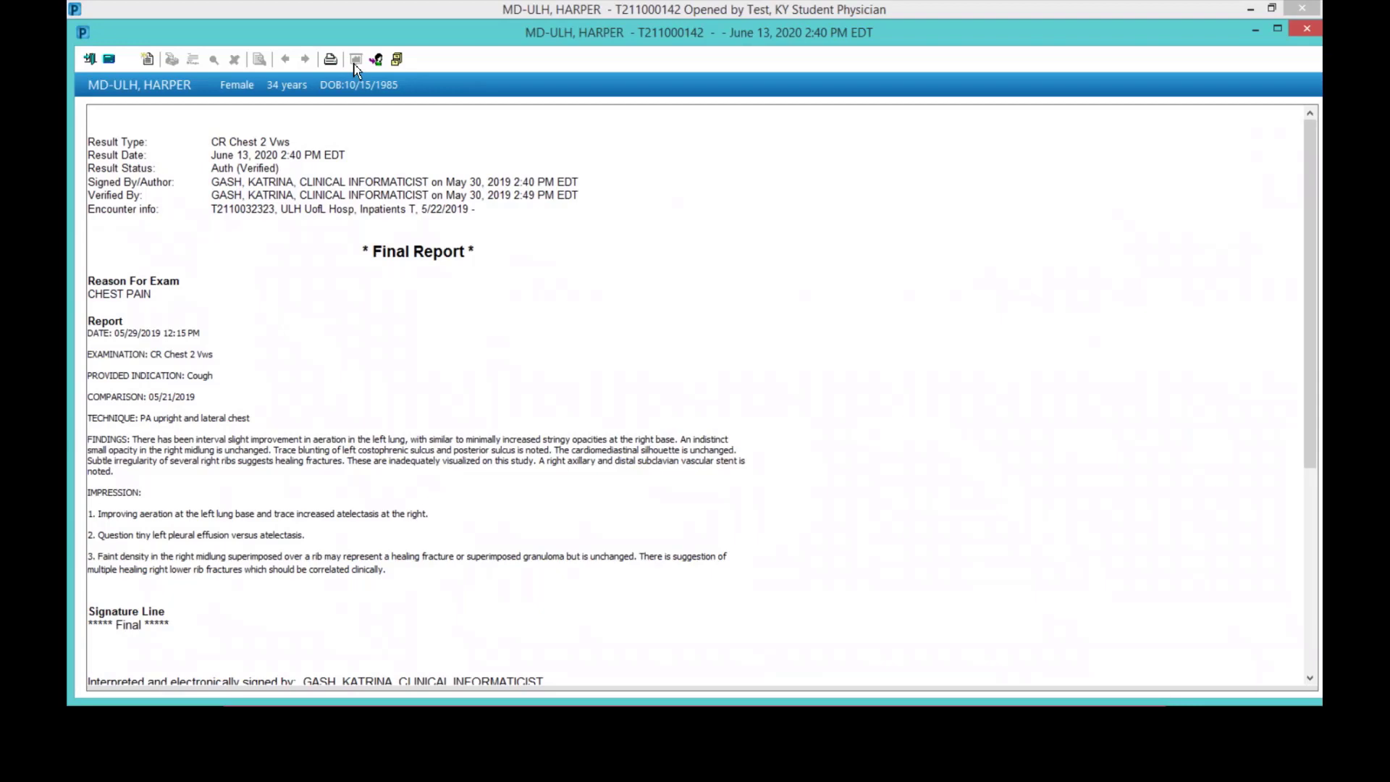
click(90, 59)
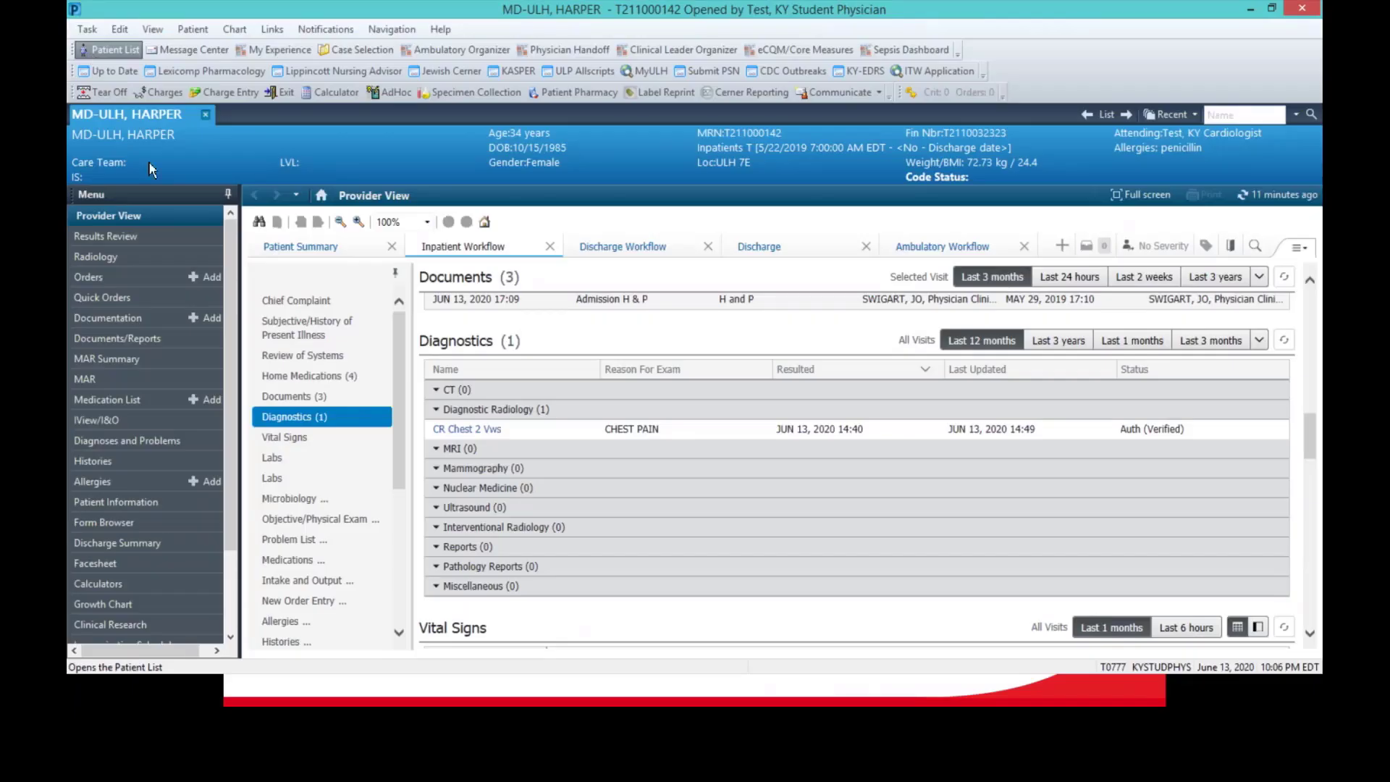
Tag the Troponin I result in the Primary Labs and close its details
scroll(527, 449, down, 3)
scroll(527, 449, down, 4)
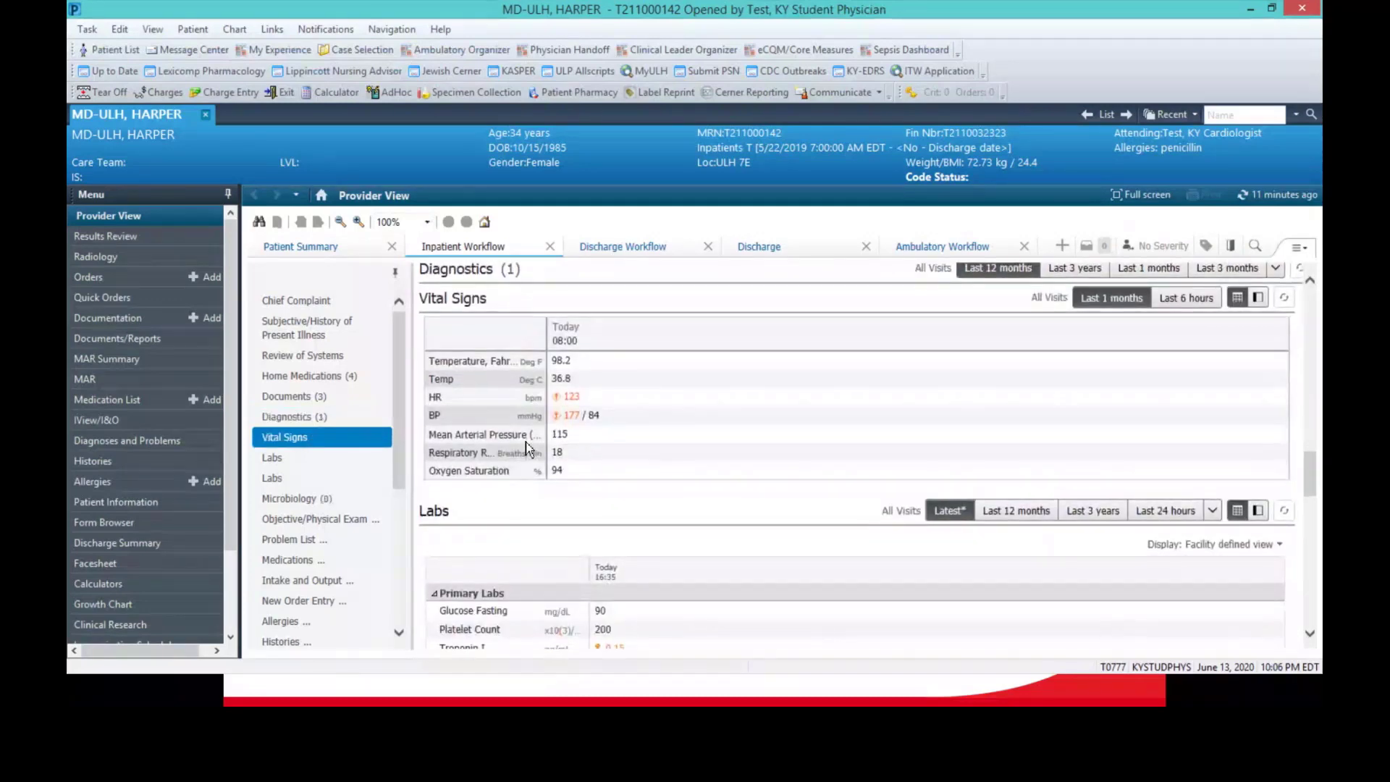
scroll(527, 449, down, 2)
scroll(527, 449, down, 5)
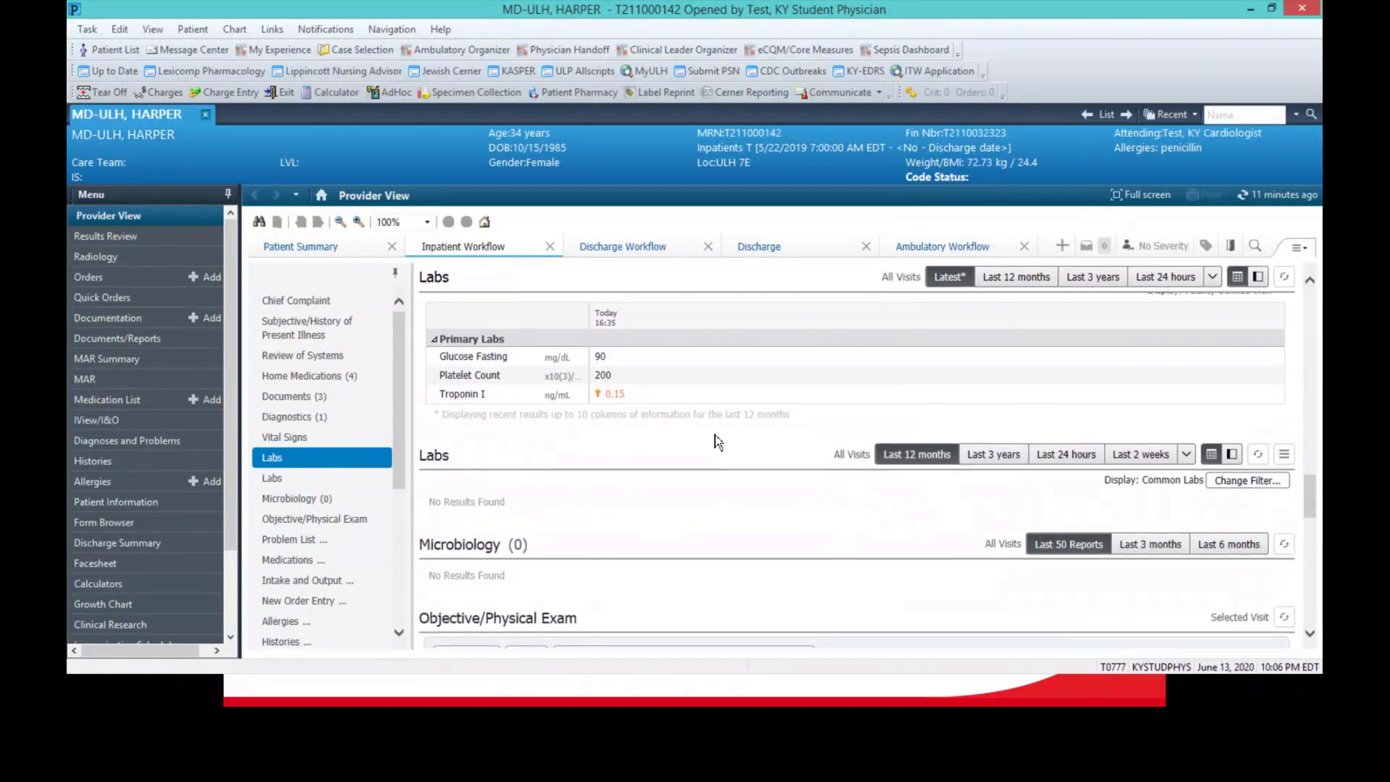
click(631, 396)
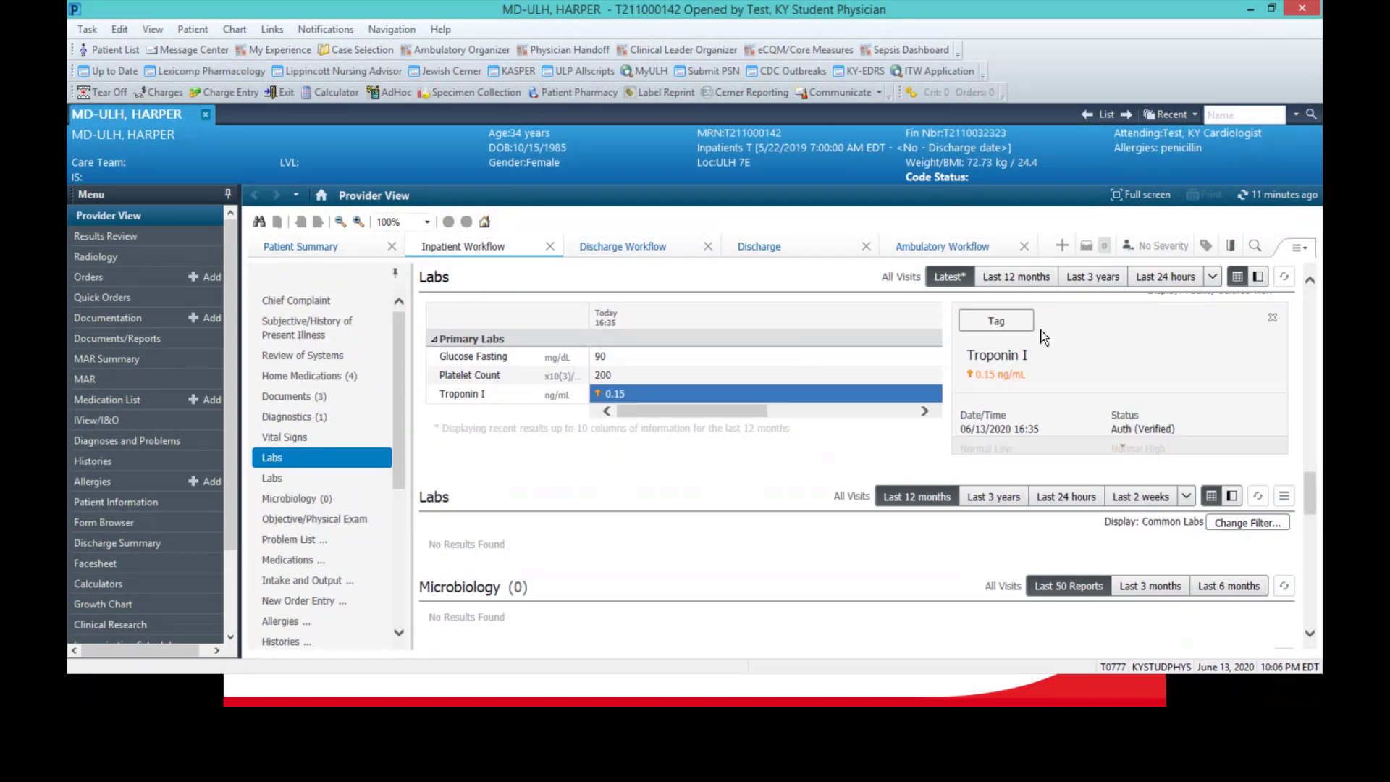
click(998, 327)
click(1272, 318)
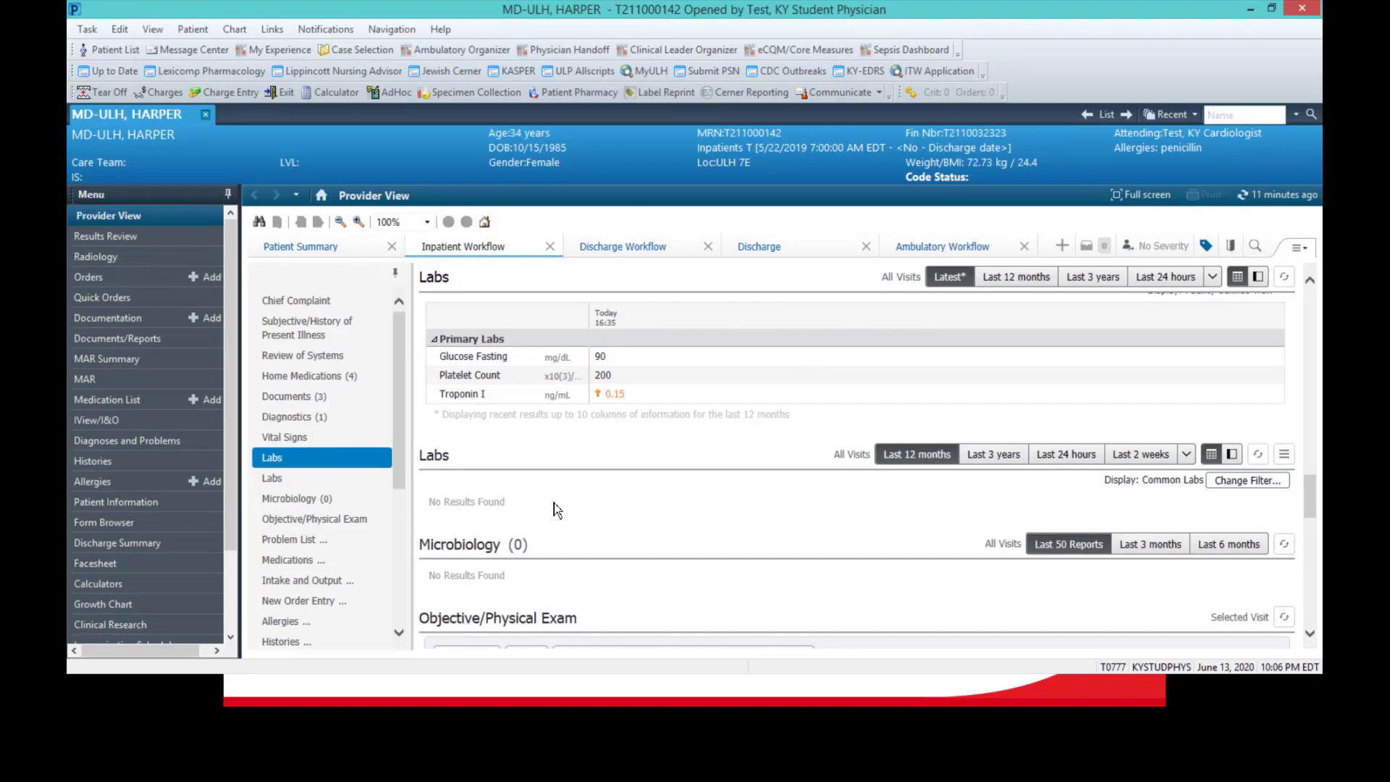
Insert the .peComplete auto-text template in Objective/Physical Exam and save it
scroll(557, 510, down, 4)
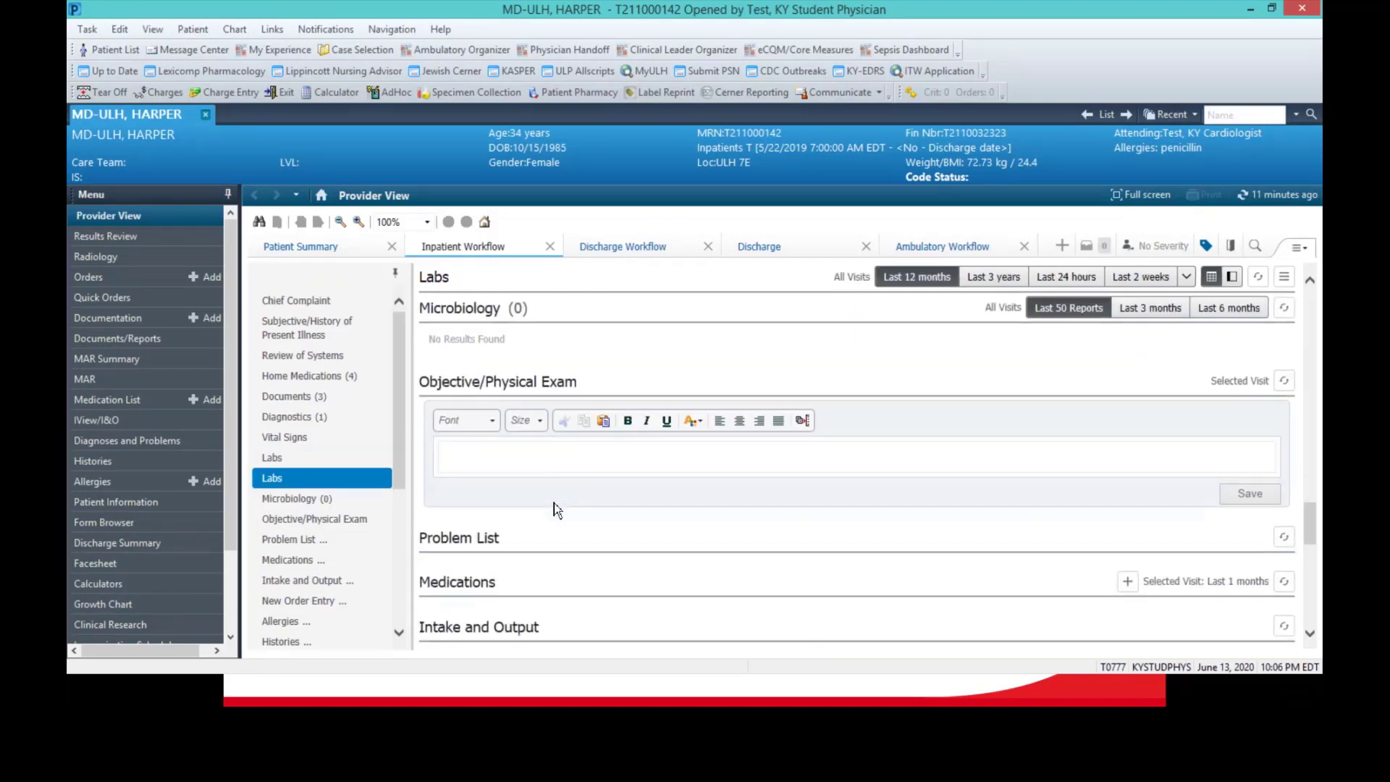
click(445, 379)
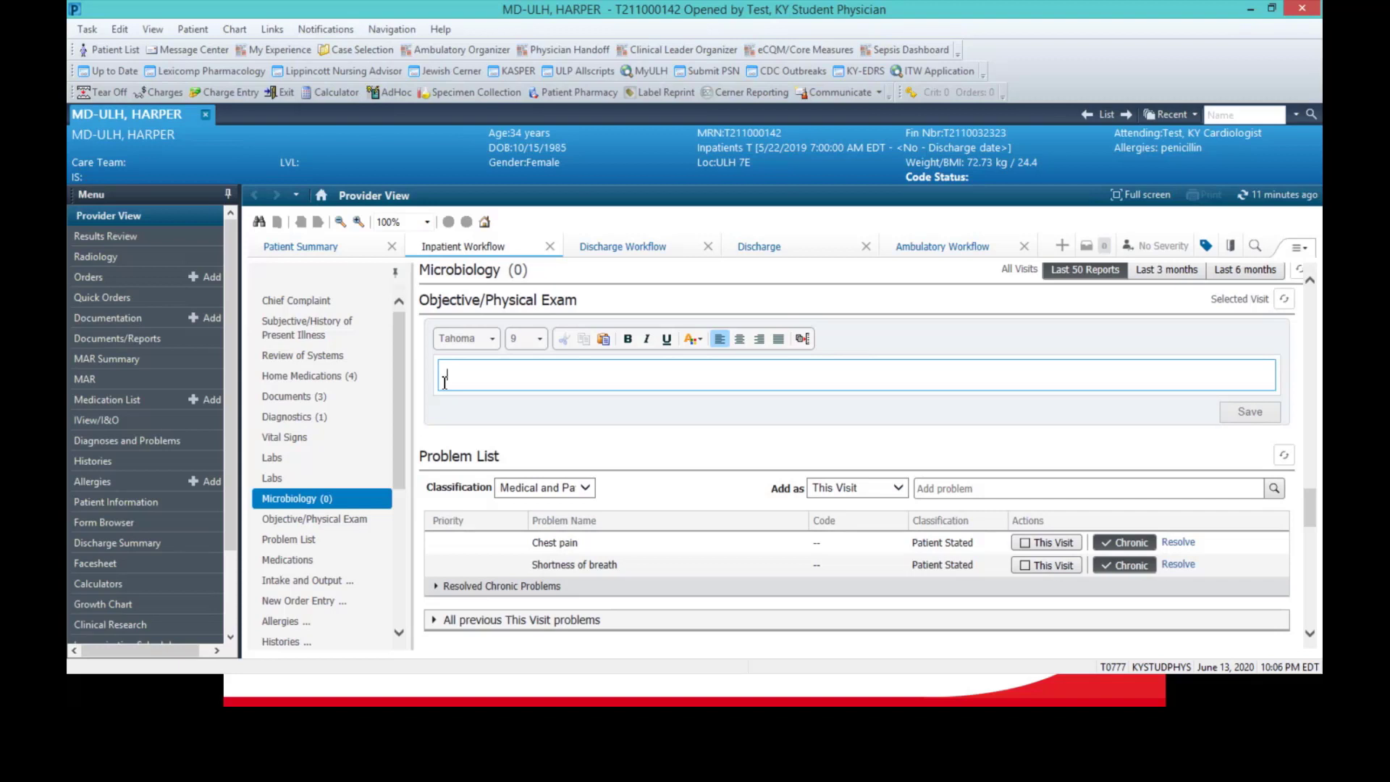
text(.p)
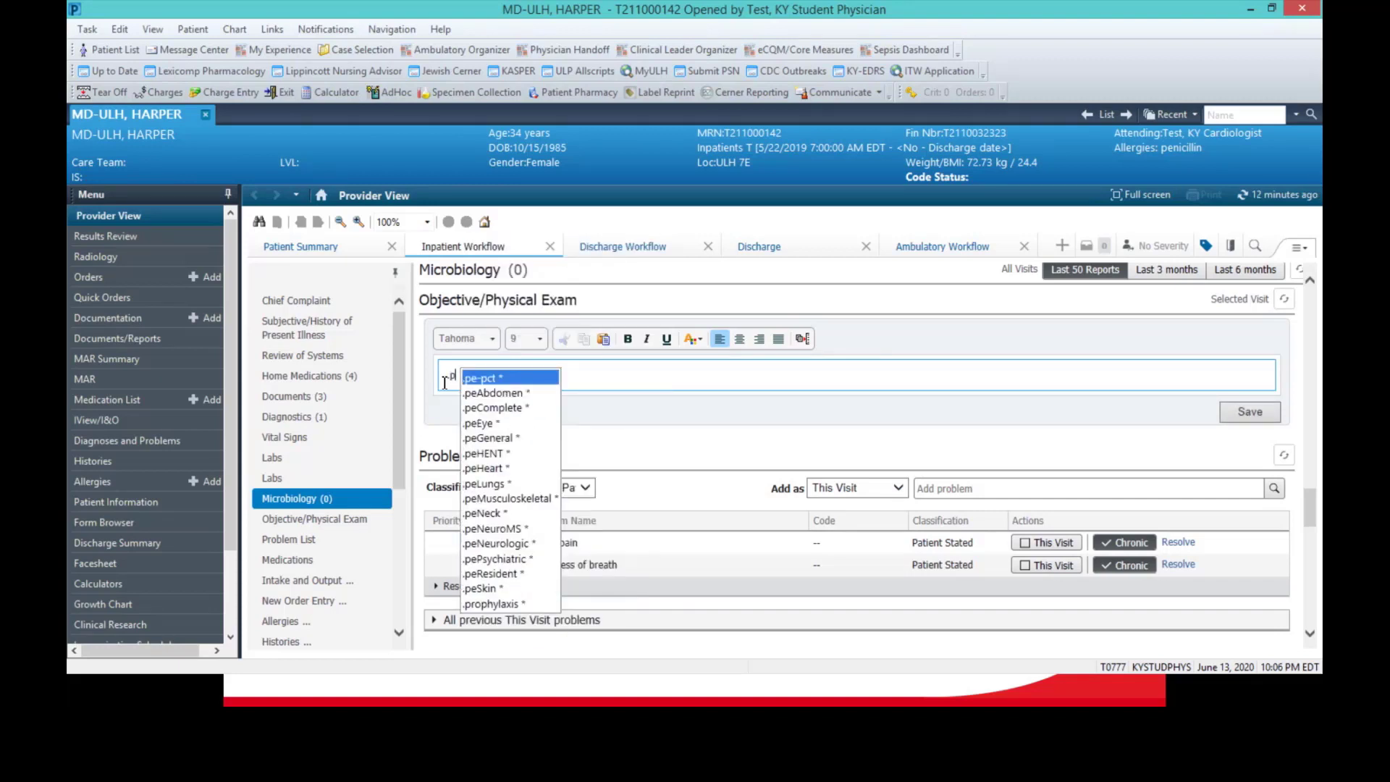
text(e)
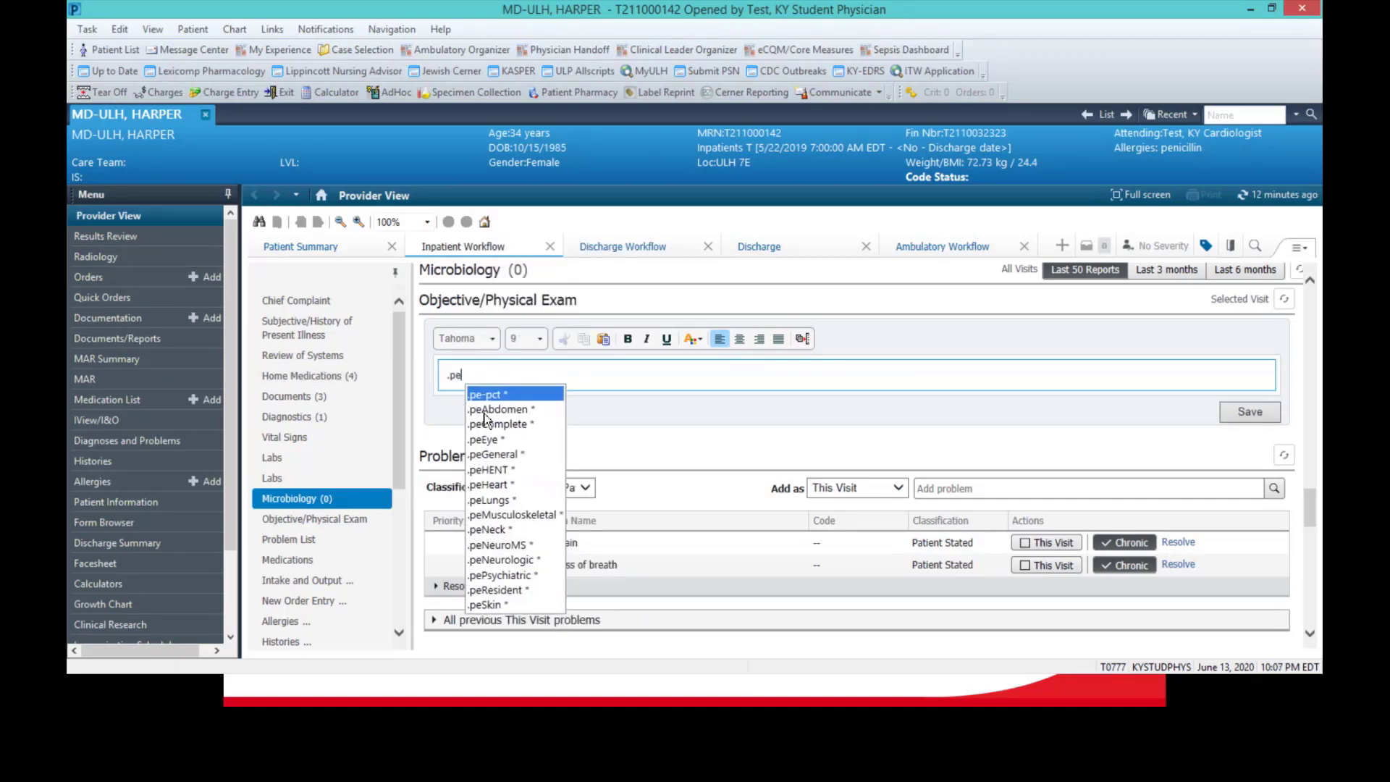
click(496, 423)
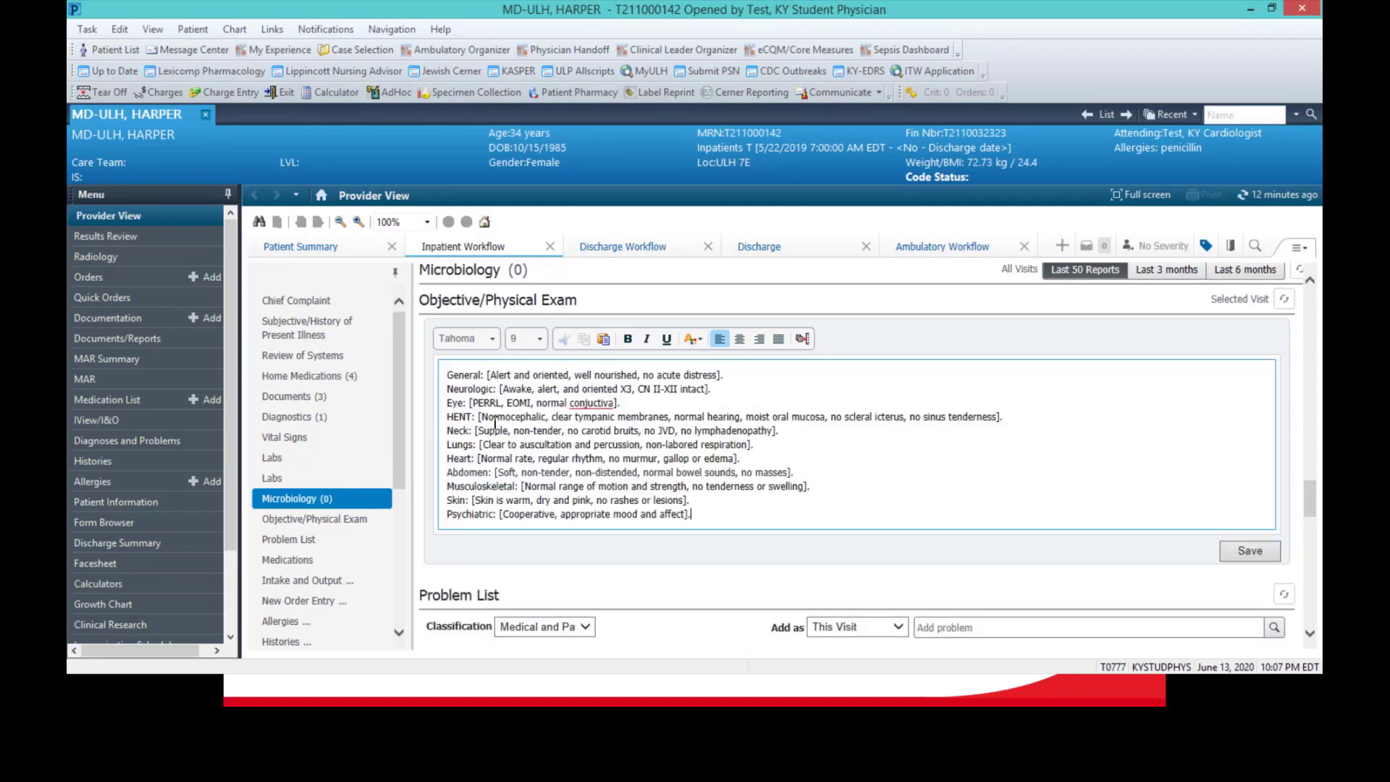
double_click(459, 461)
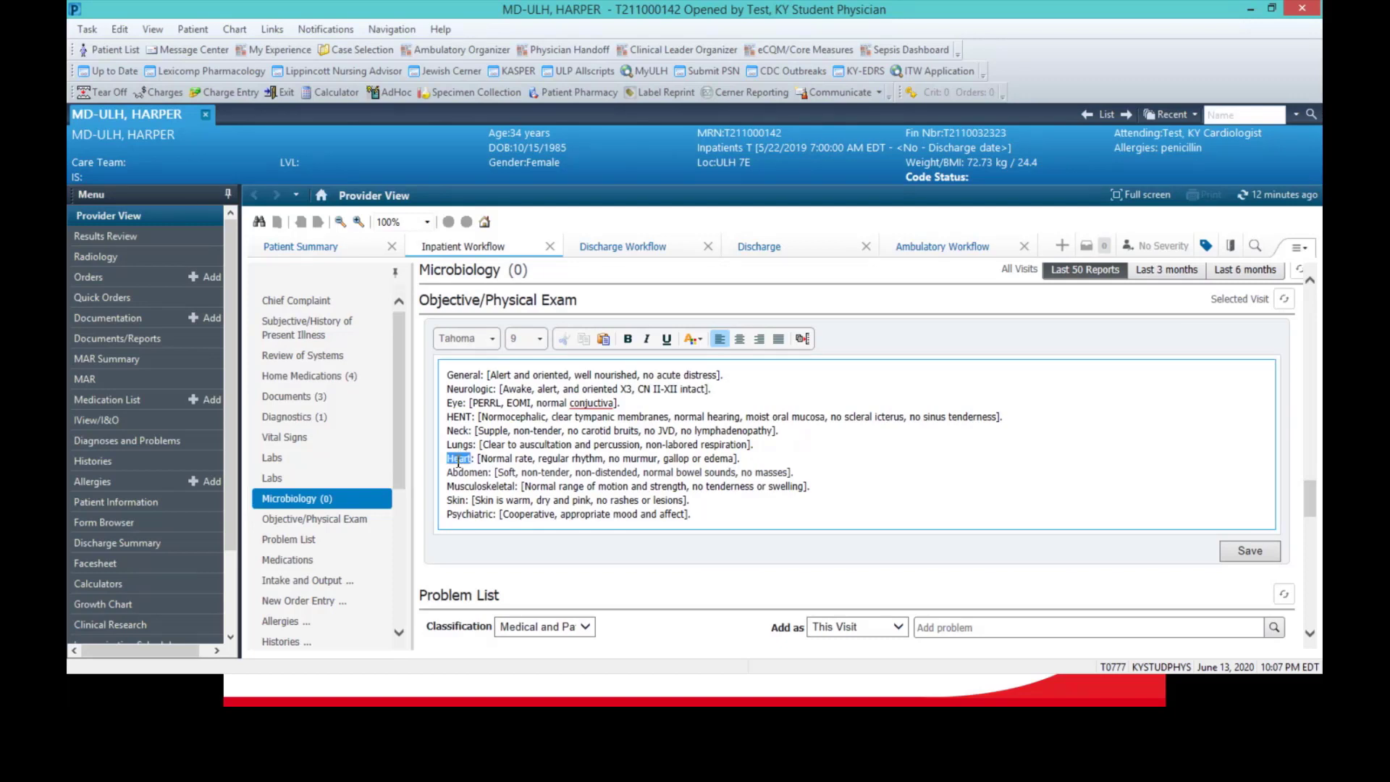
click(570, 456)
click(1241, 551)
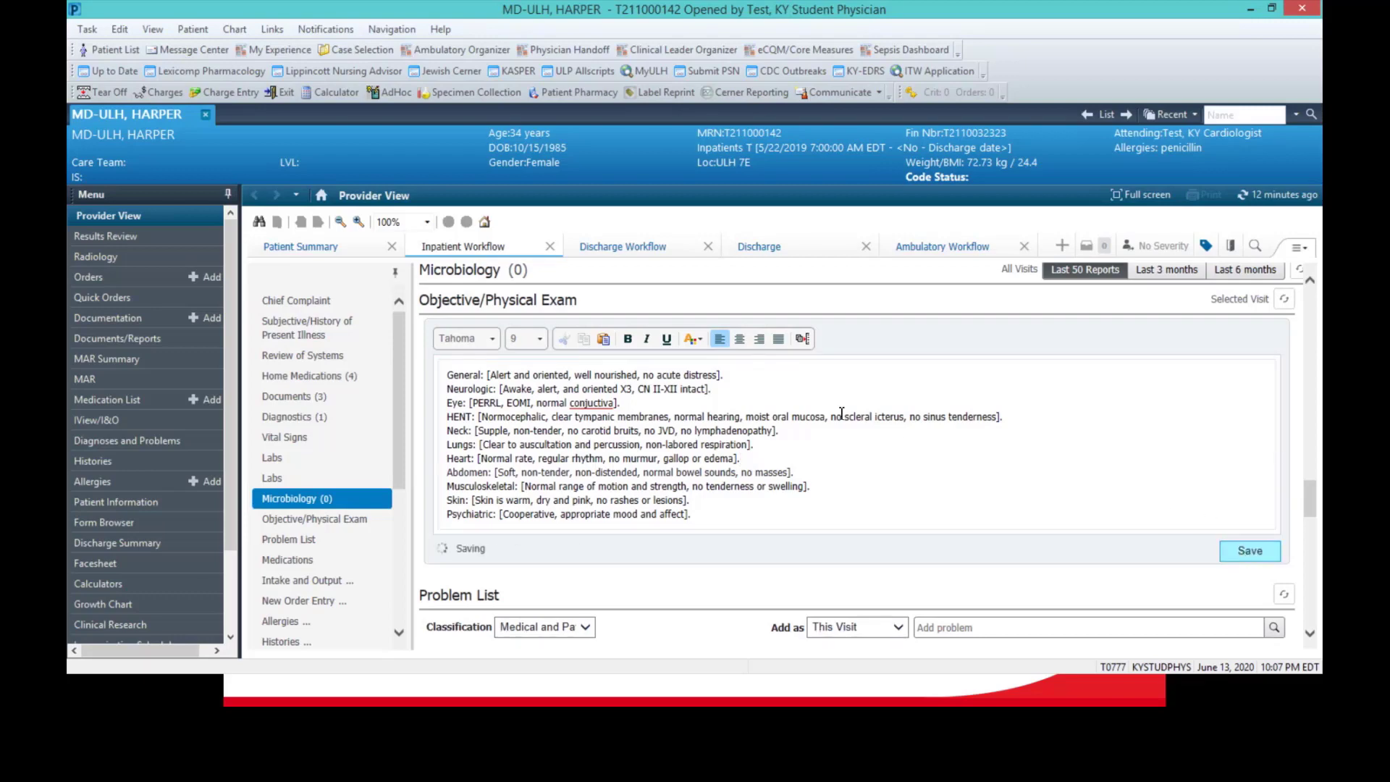
Review the Problem List, Medications, and Intake and Output components, expanding the Intake and Output sections to examine their details
scroll(841, 412, down, 5)
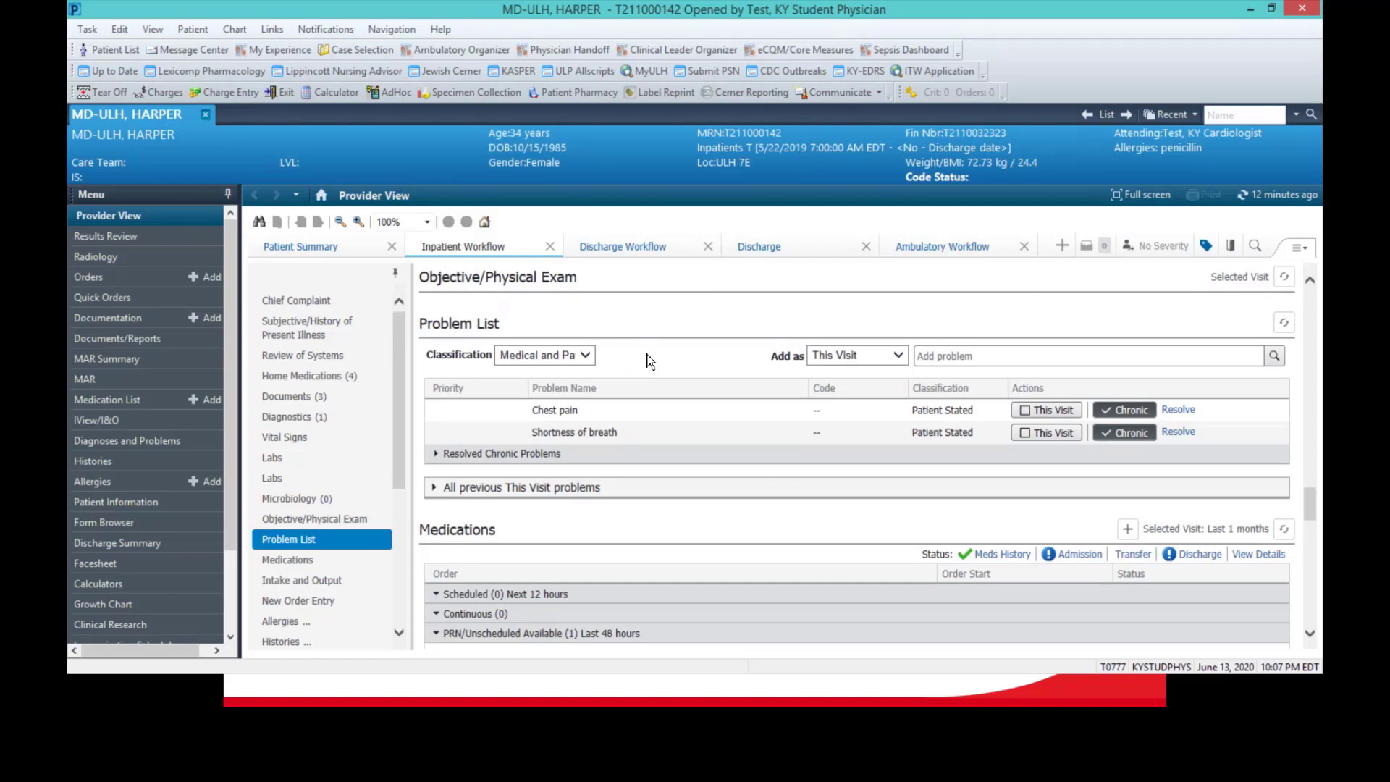
scroll(649, 362, down, 4)
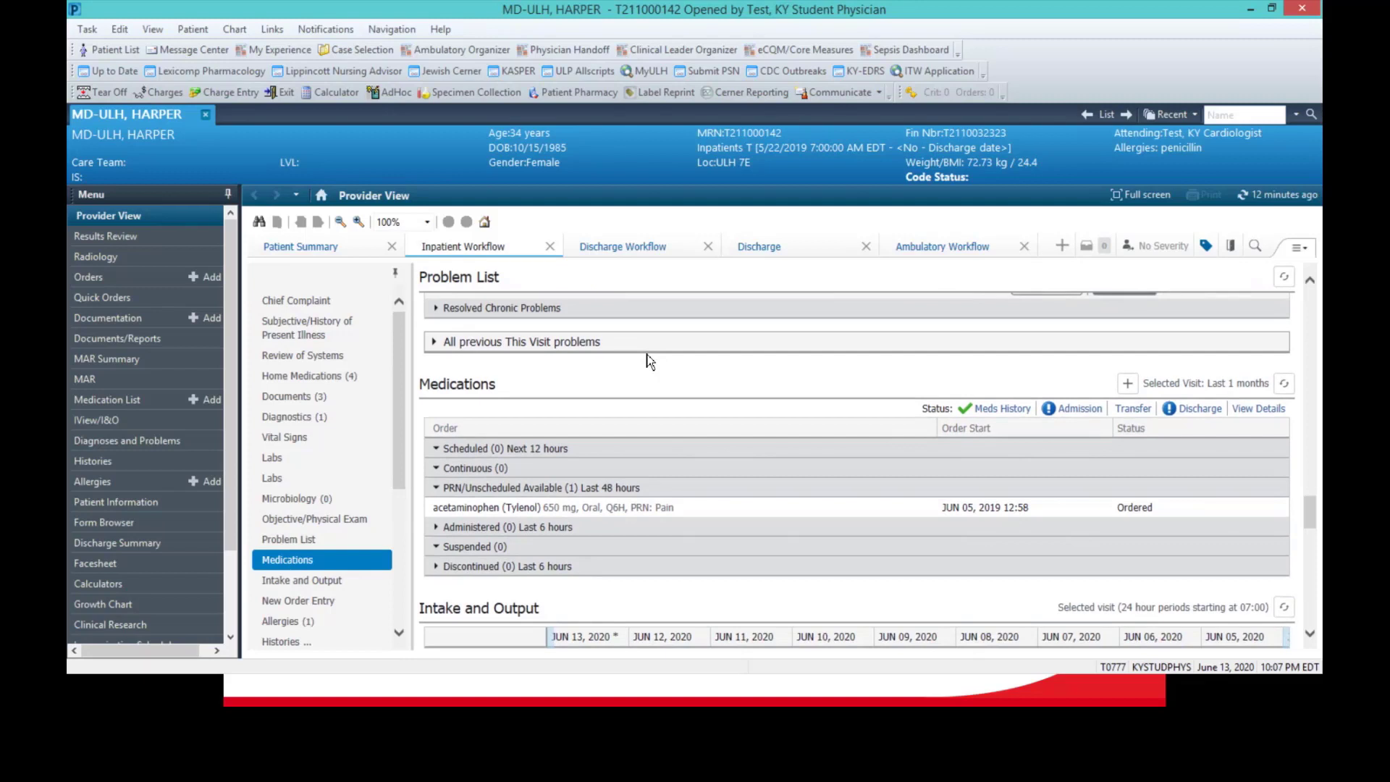
scroll(650, 362, up, 2)
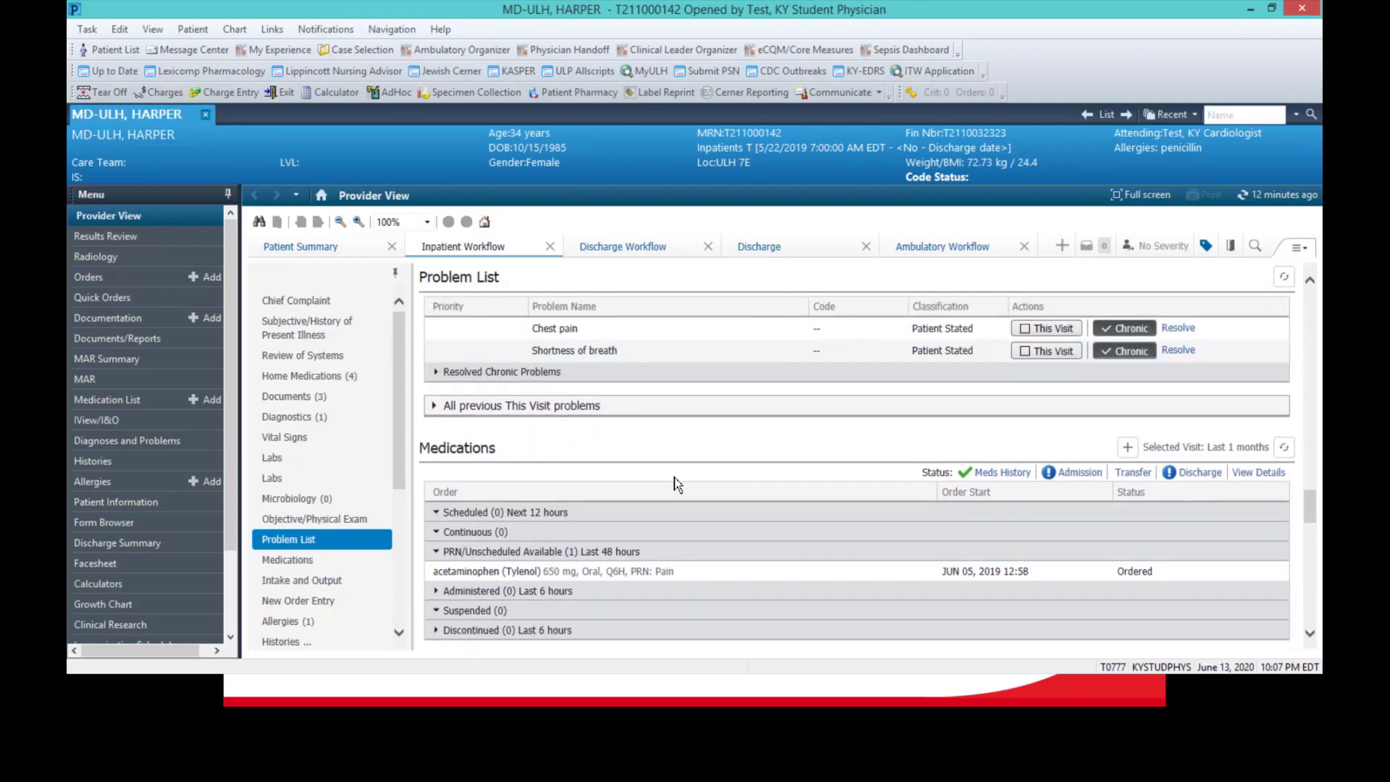
scroll(676, 481, down, 4)
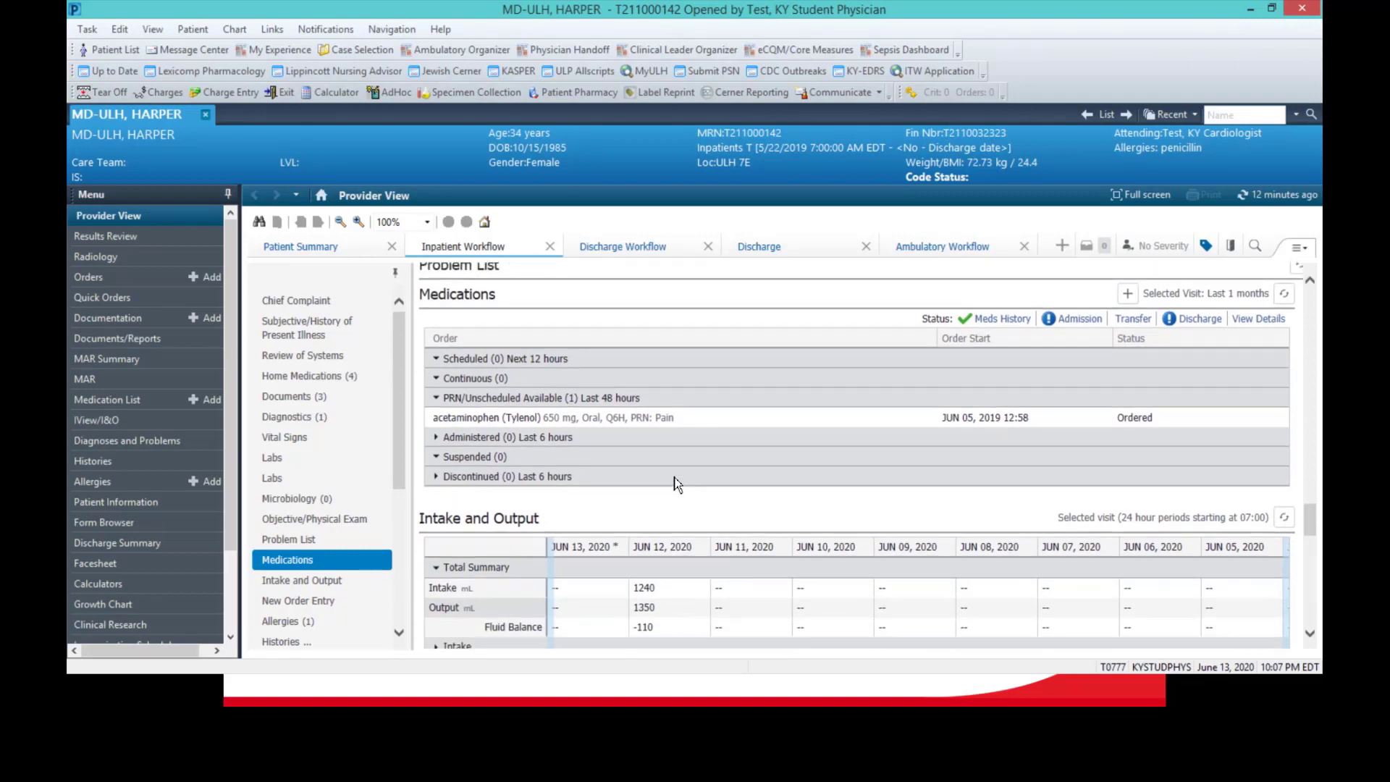
scroll(675, 483, down, 1)
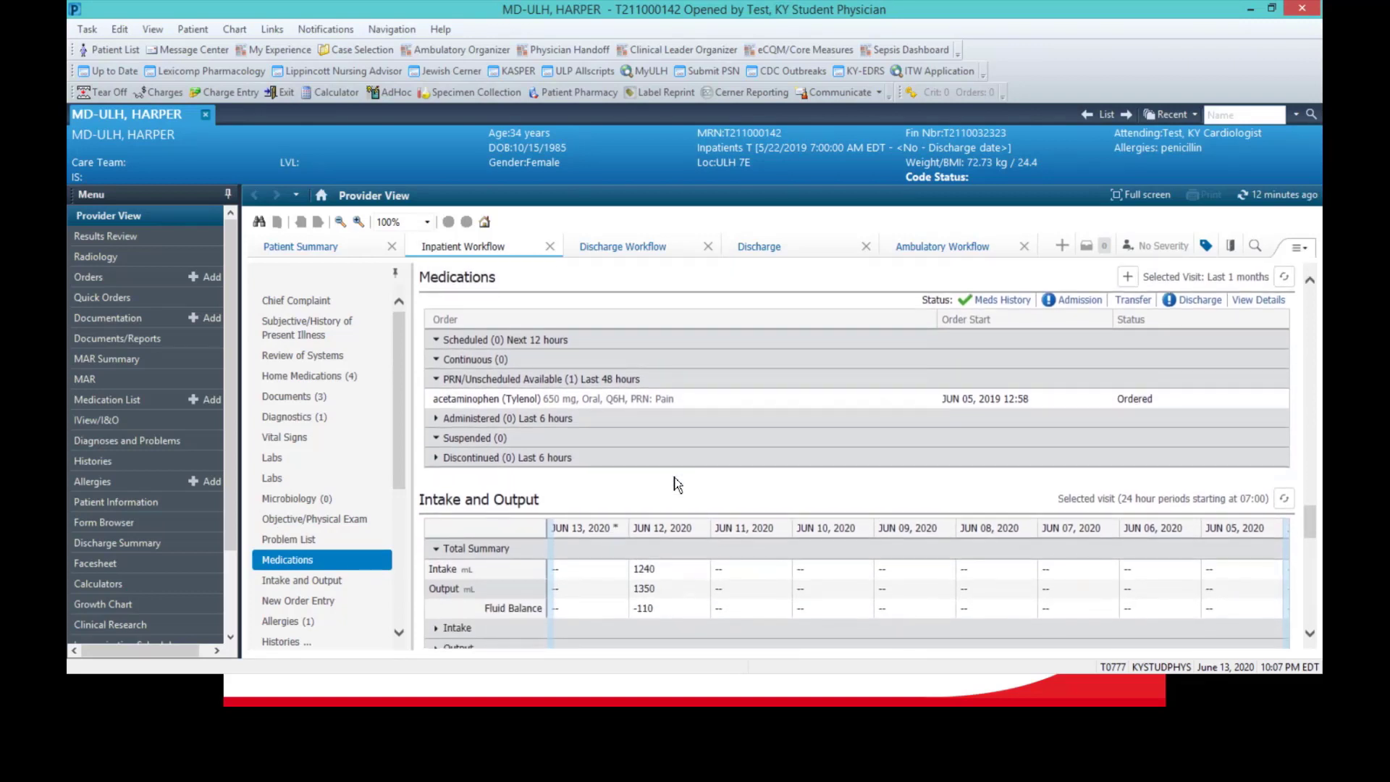
scroll(676, 484, down, 3)
scroll(676, 483, down, 3)
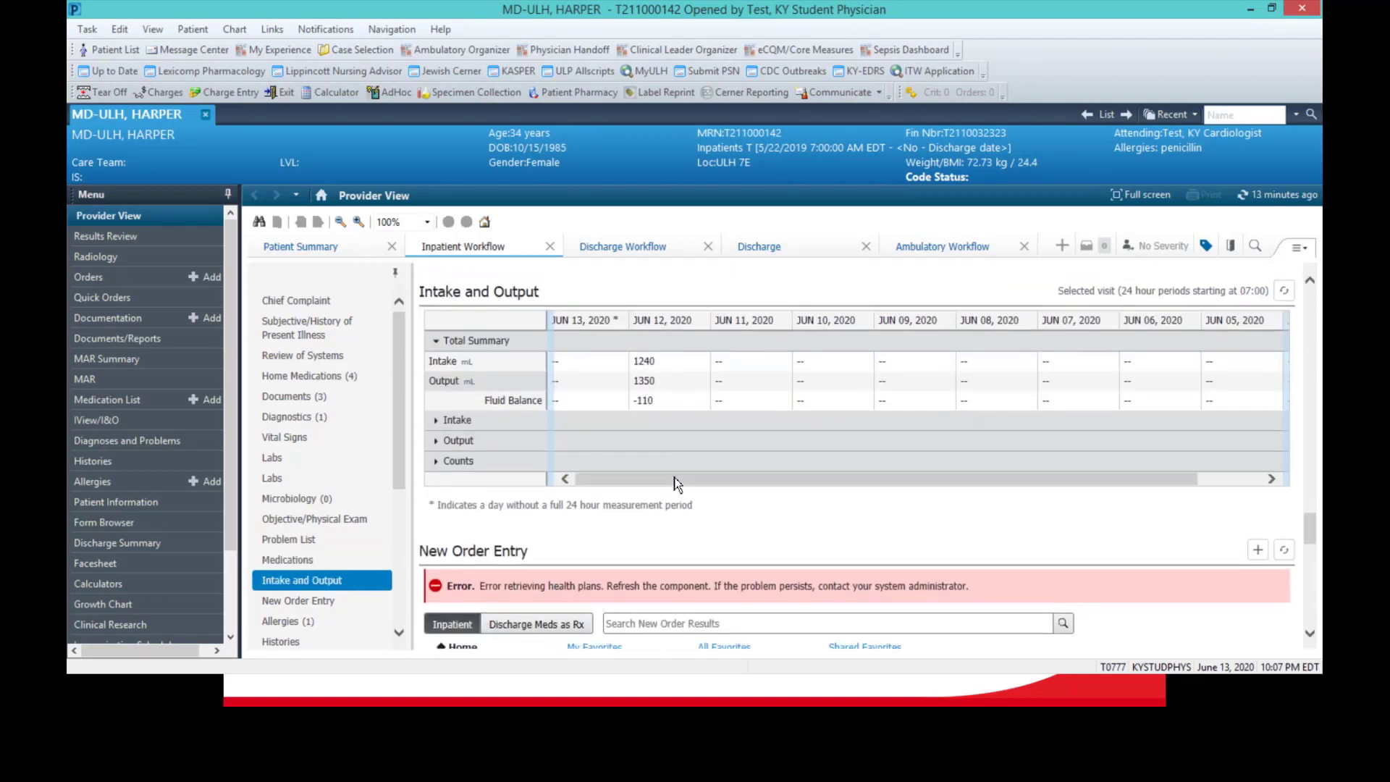
click(436, 418)
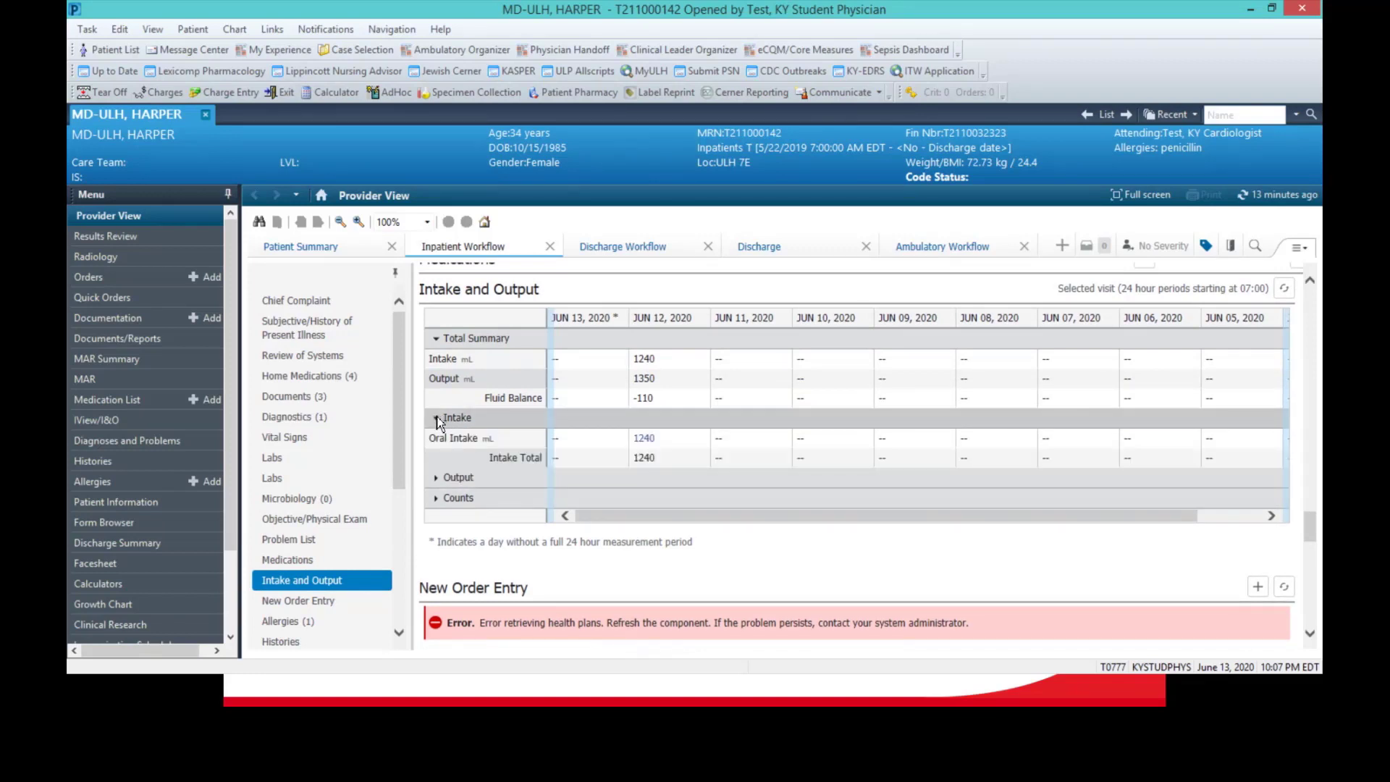
click(441, 479)
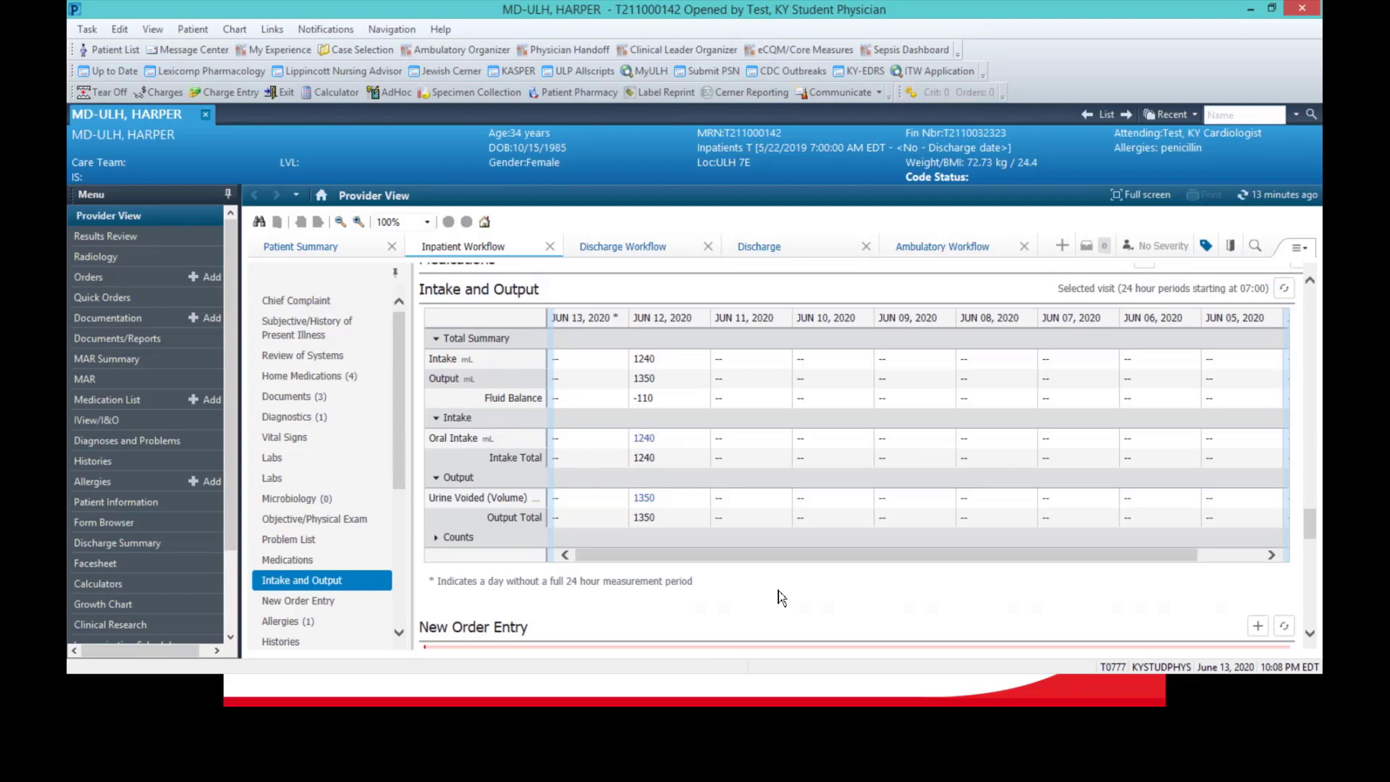
scroll(782, 597, down, 5)
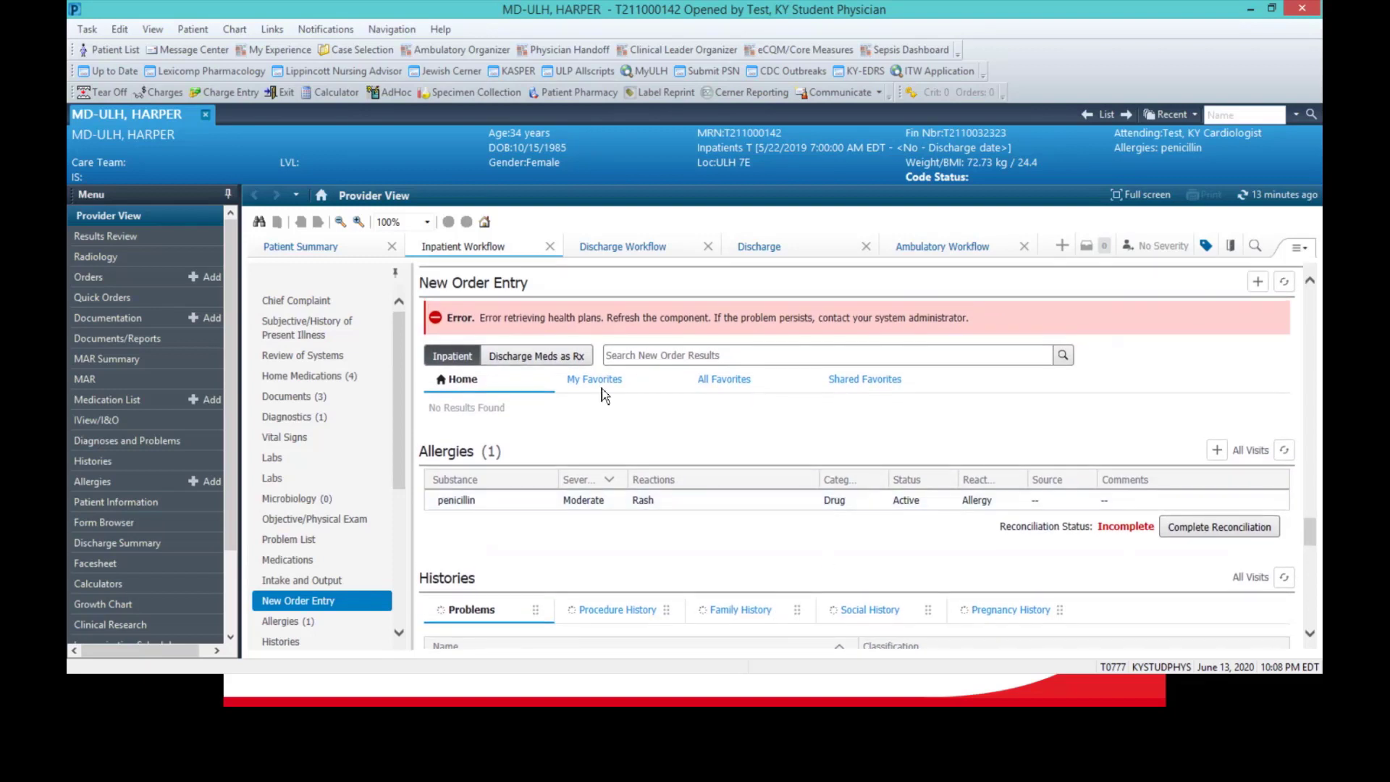
Search New Order Entry for inpatient orders matching cbc
click(659, 359)
text(cbd)
key(BackSpace)
text(c)
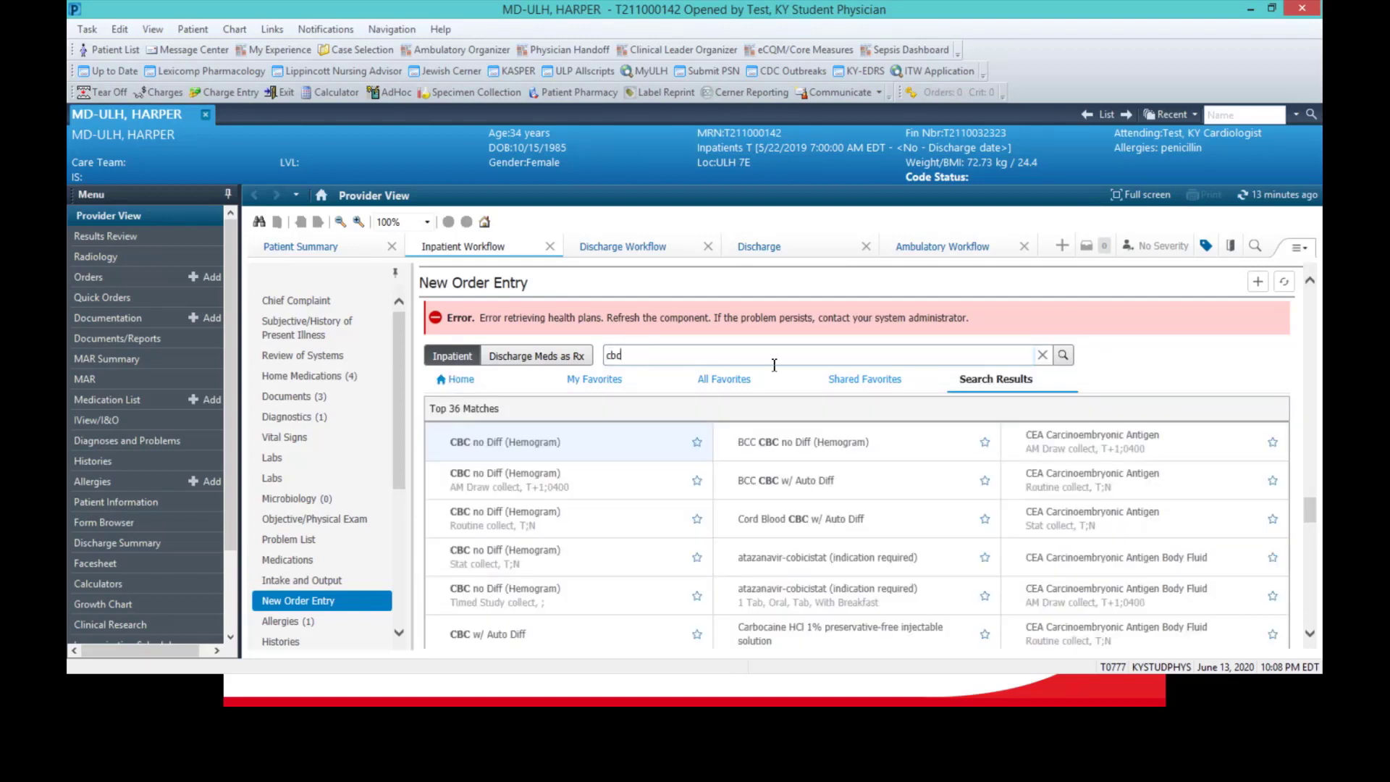
click(1041, 356)
Review the Allergies, Histories, Outstanding Orders, Order Profile, Media Gallery, and Assessment and Plan components, including the procedure history
scroll(1147, 379, down, 8)
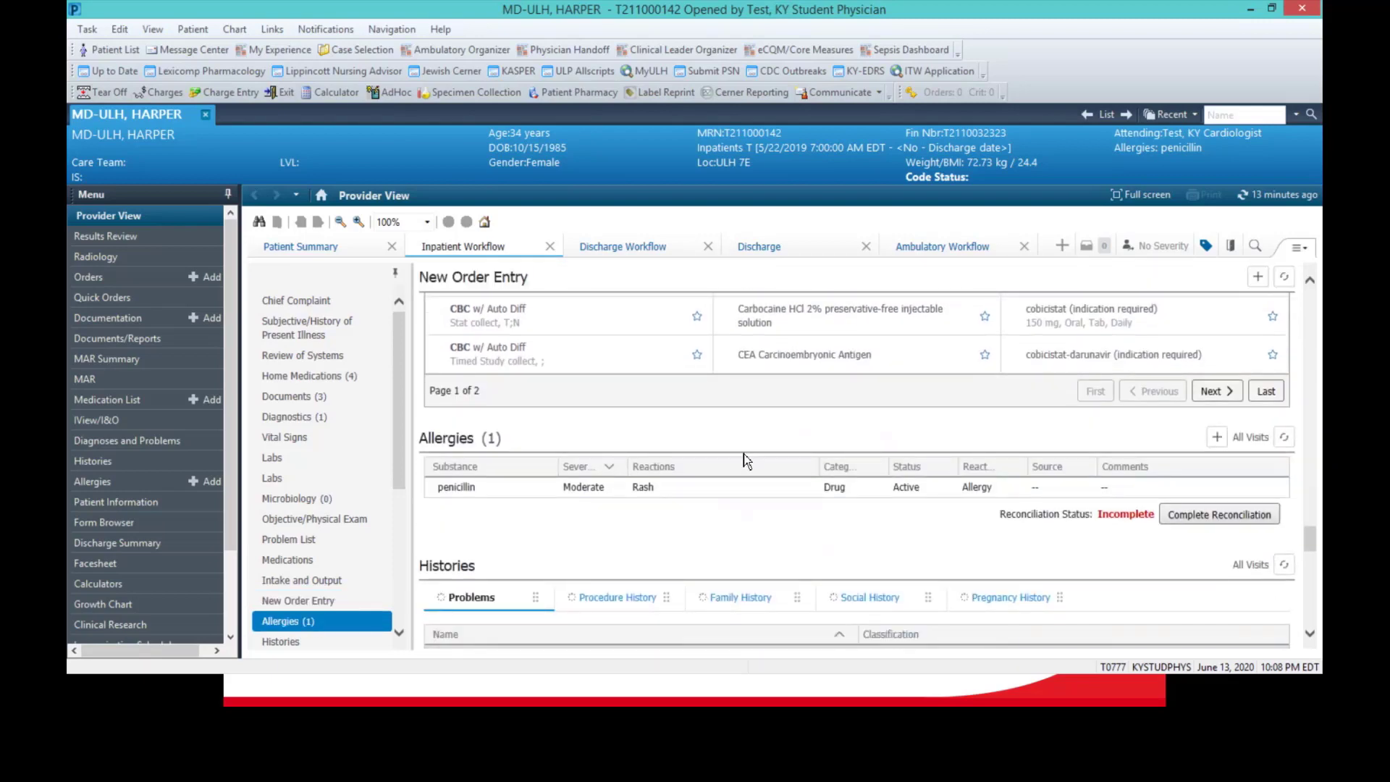
scroll(536, 526, down, 3)
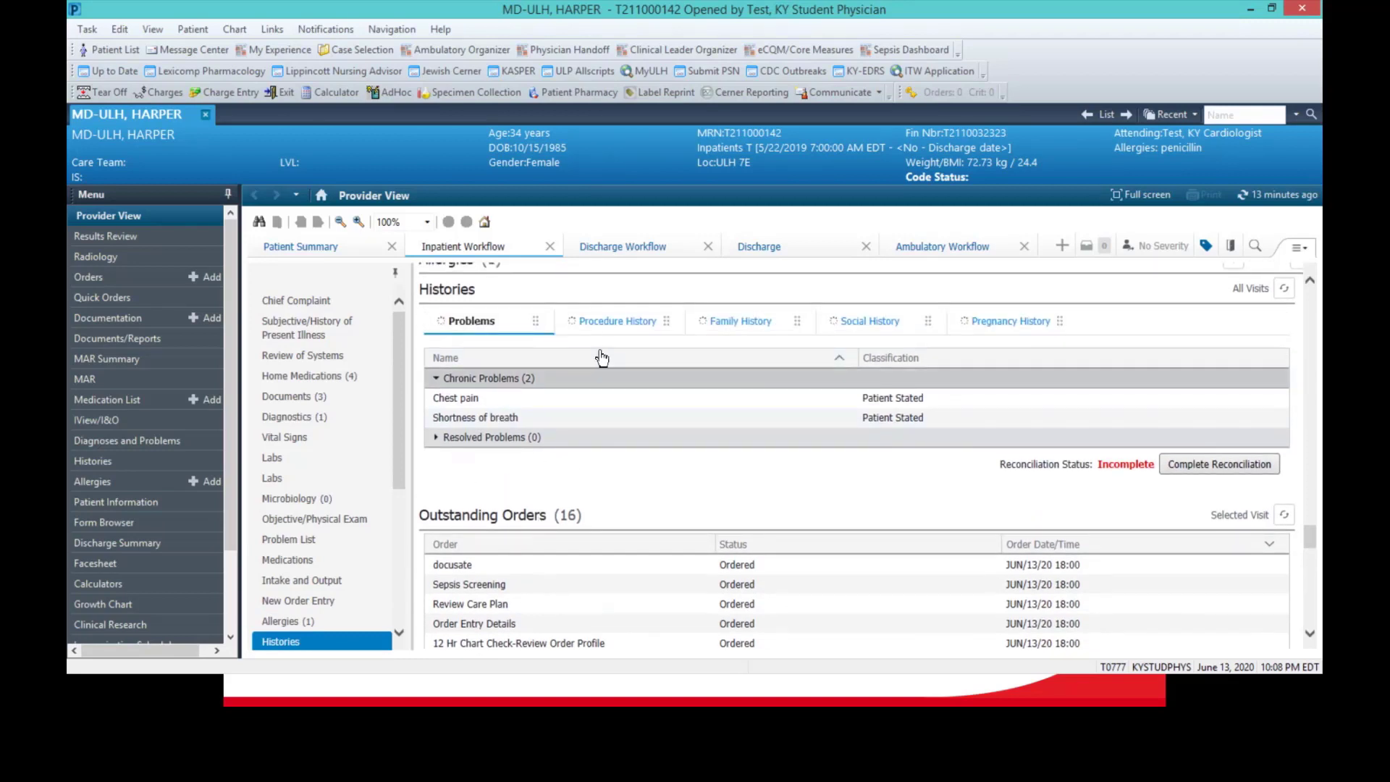
click(620, 327)
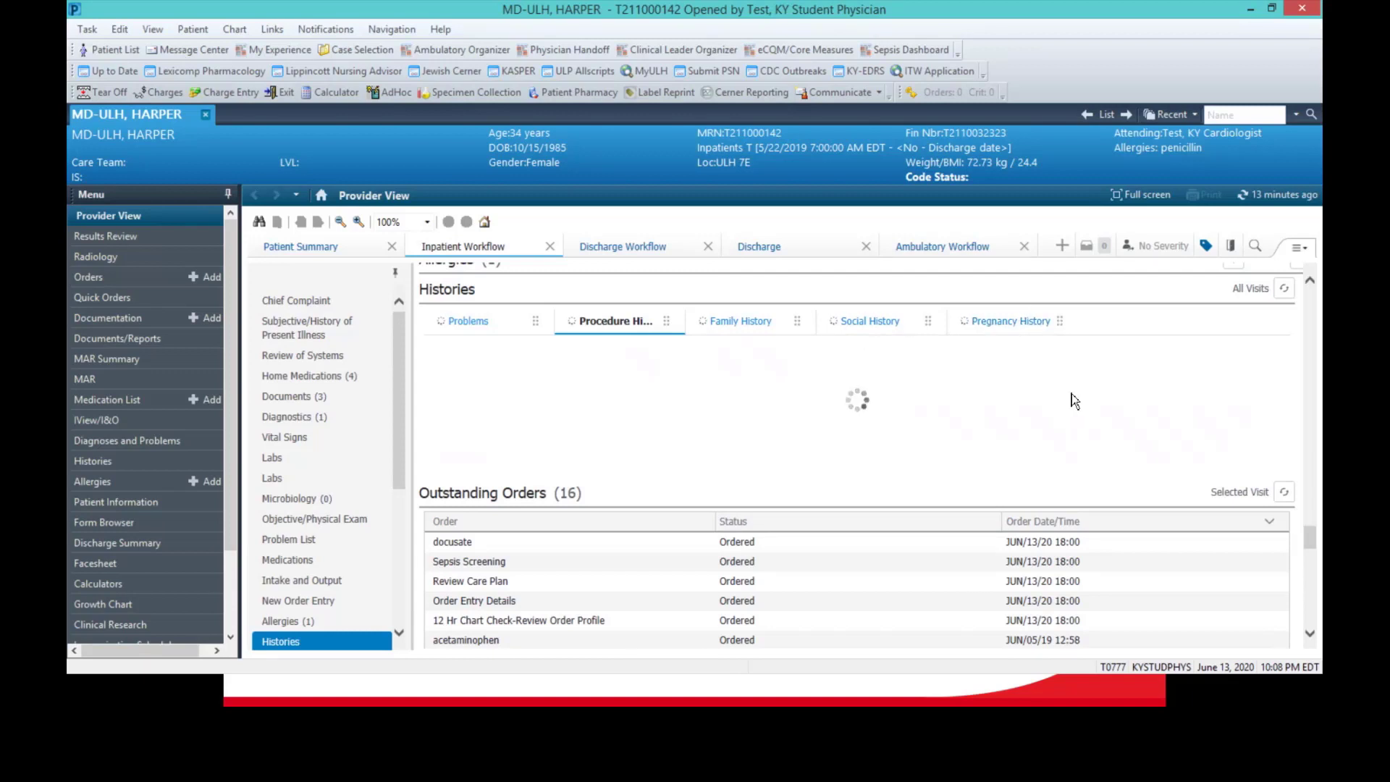
scroll(770, 418, down, 10)
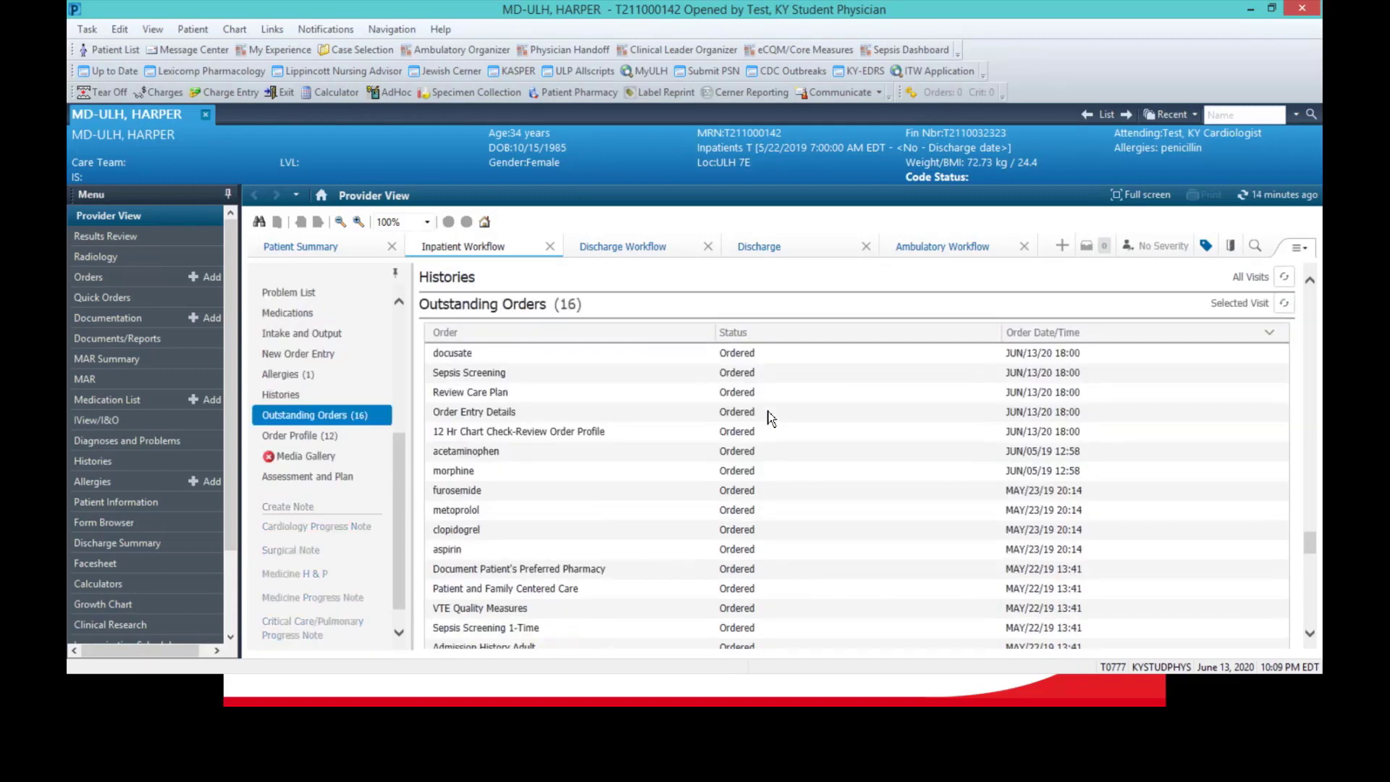
scroll(770, 417, down, 5)
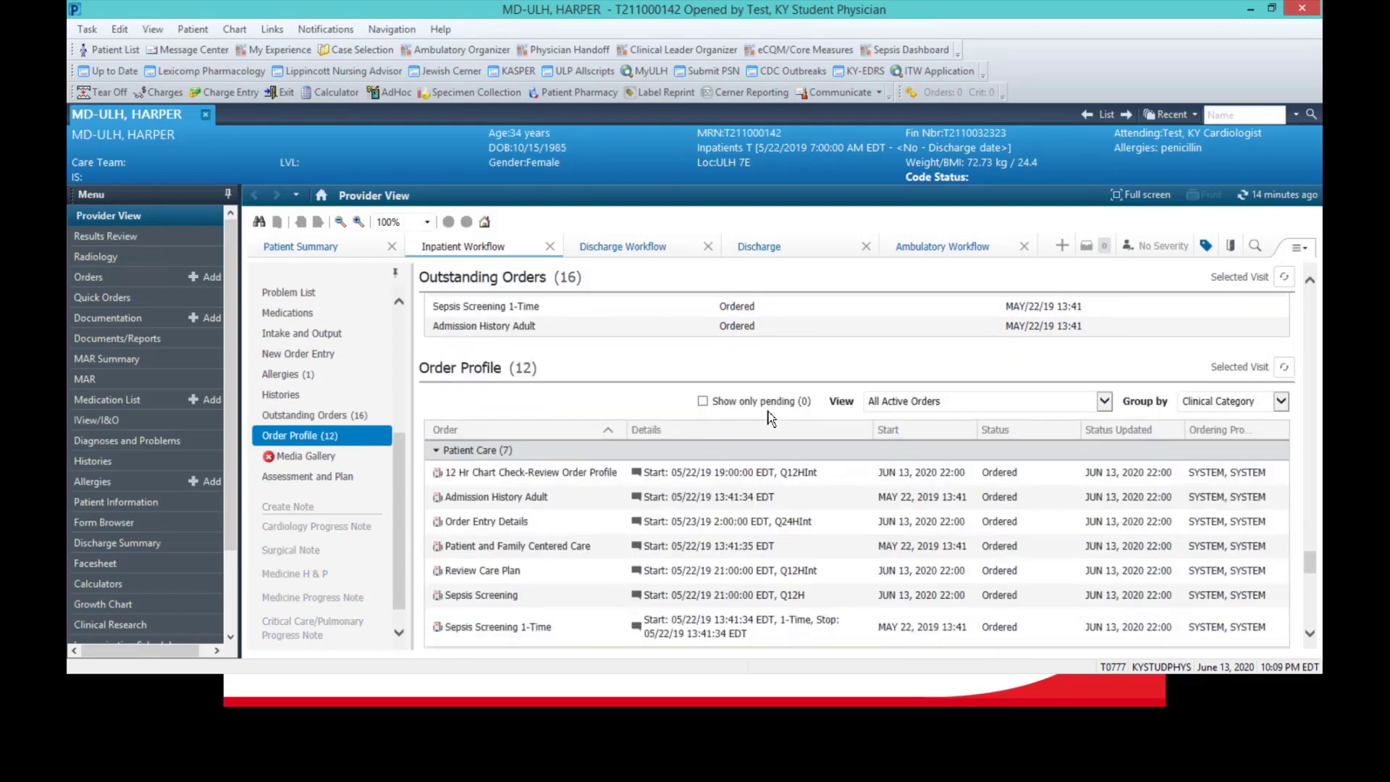
scroll(770, 418, down, 6)
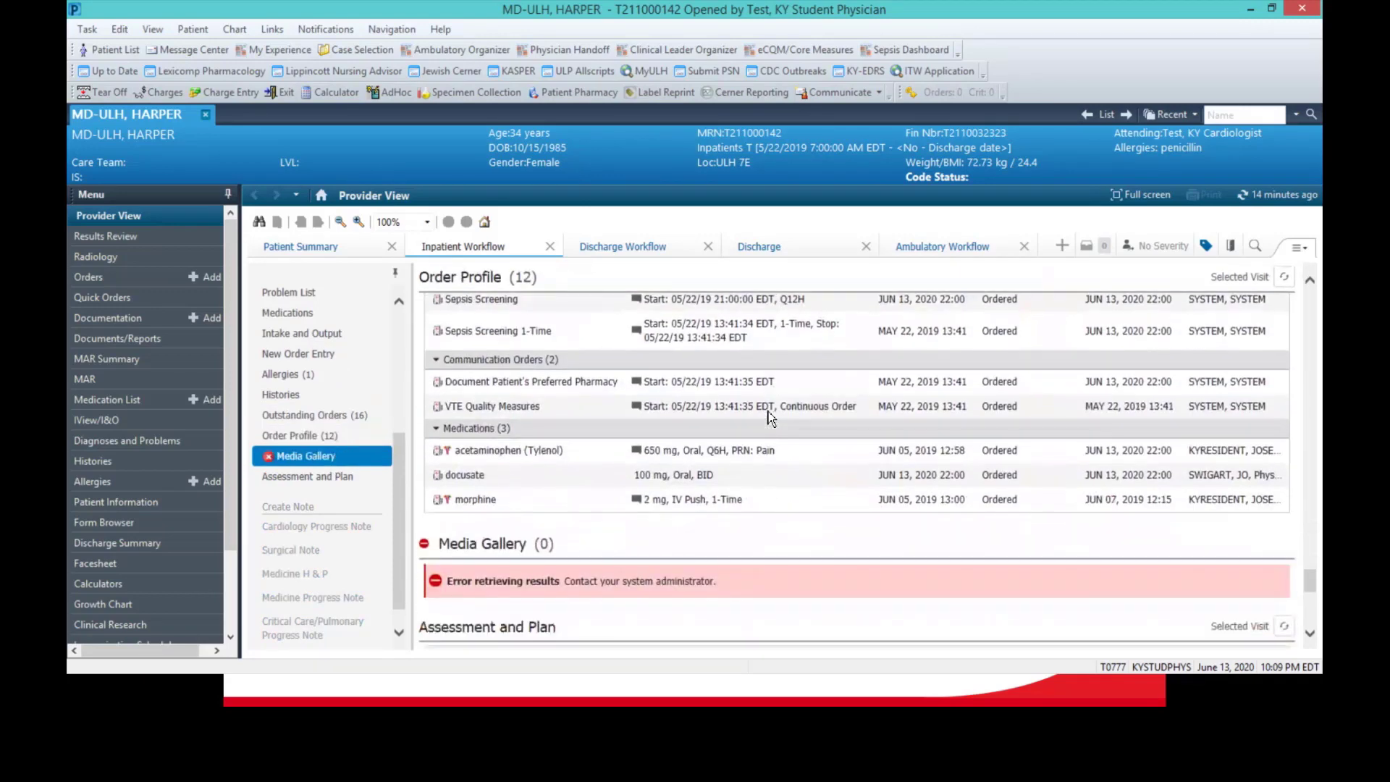
scroll(770, 417, down, 2)
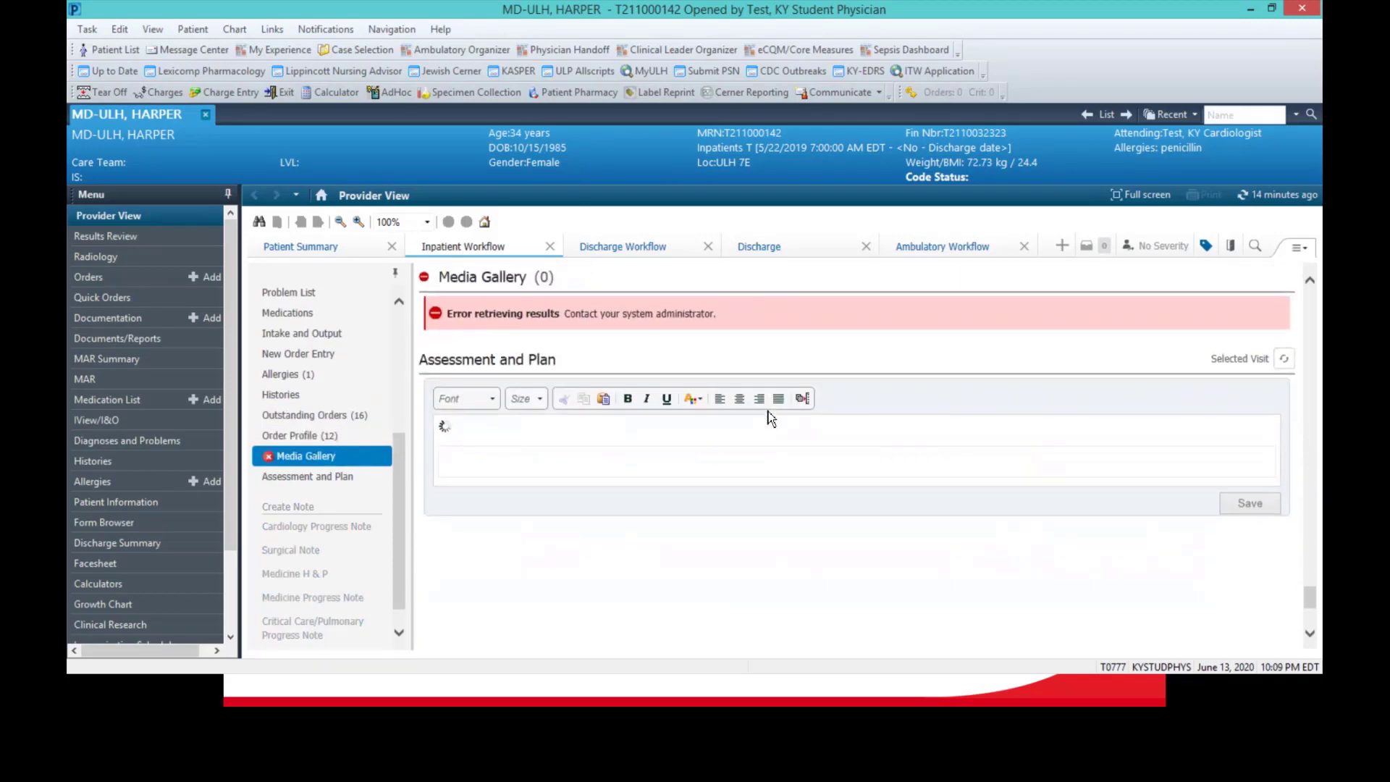
scroll(770, 418, up, 1)
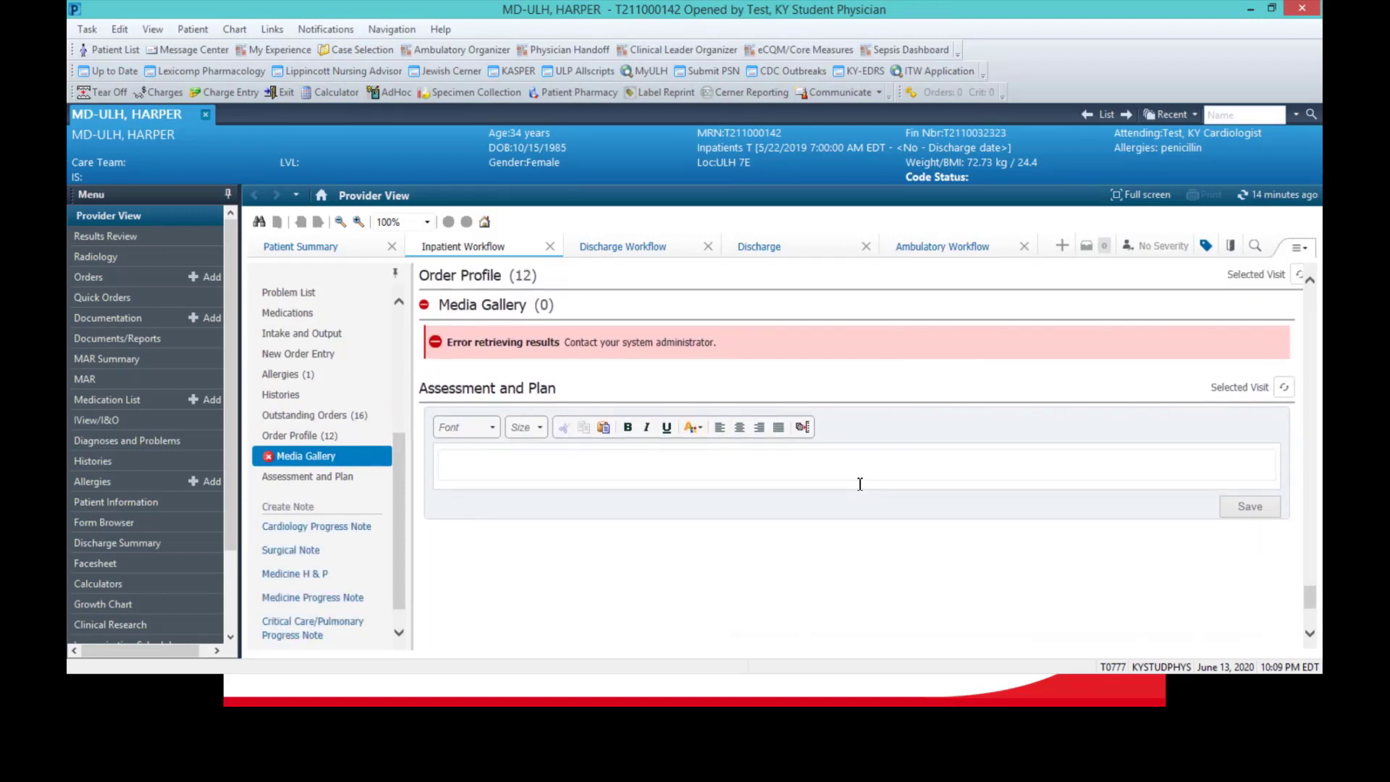
click(799, 474)
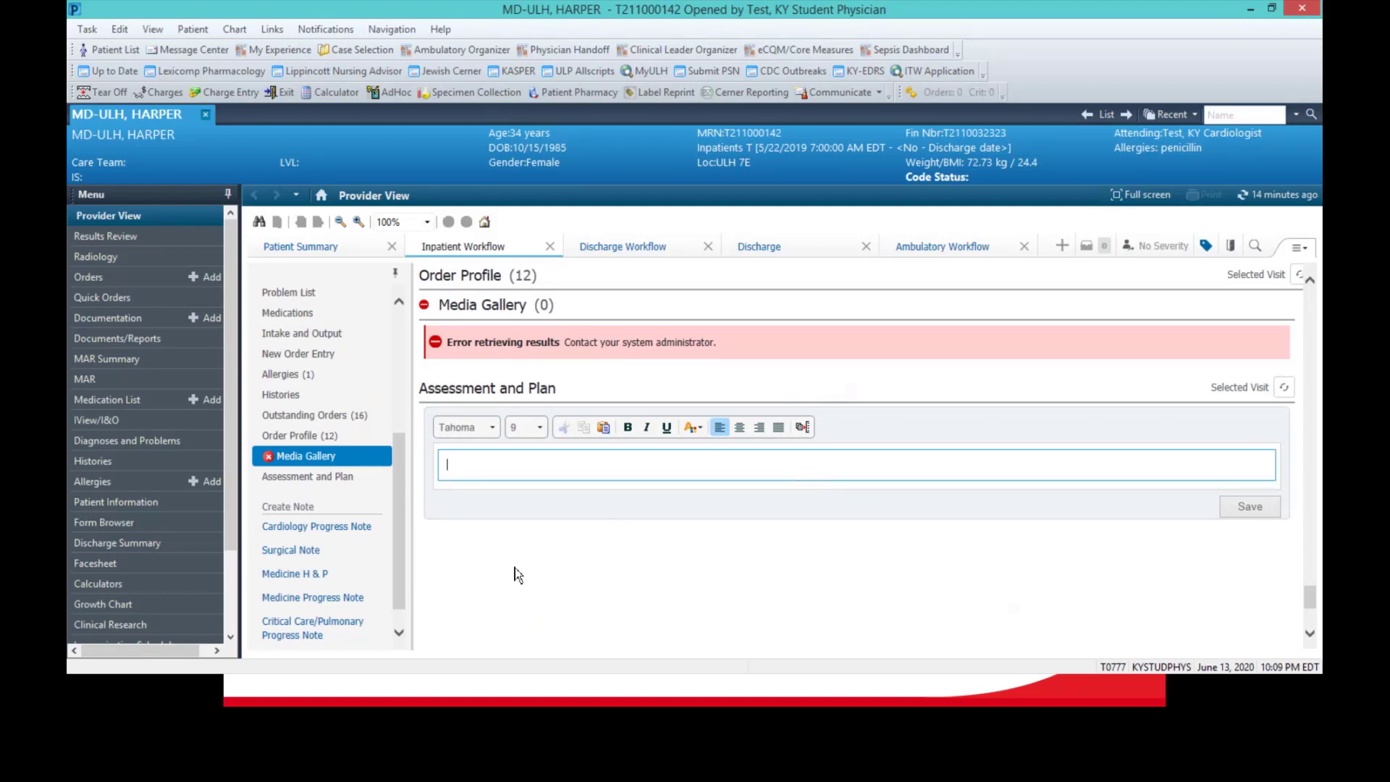
Start a new note through Select Other Note and set its type to H and P
click(399, 633)
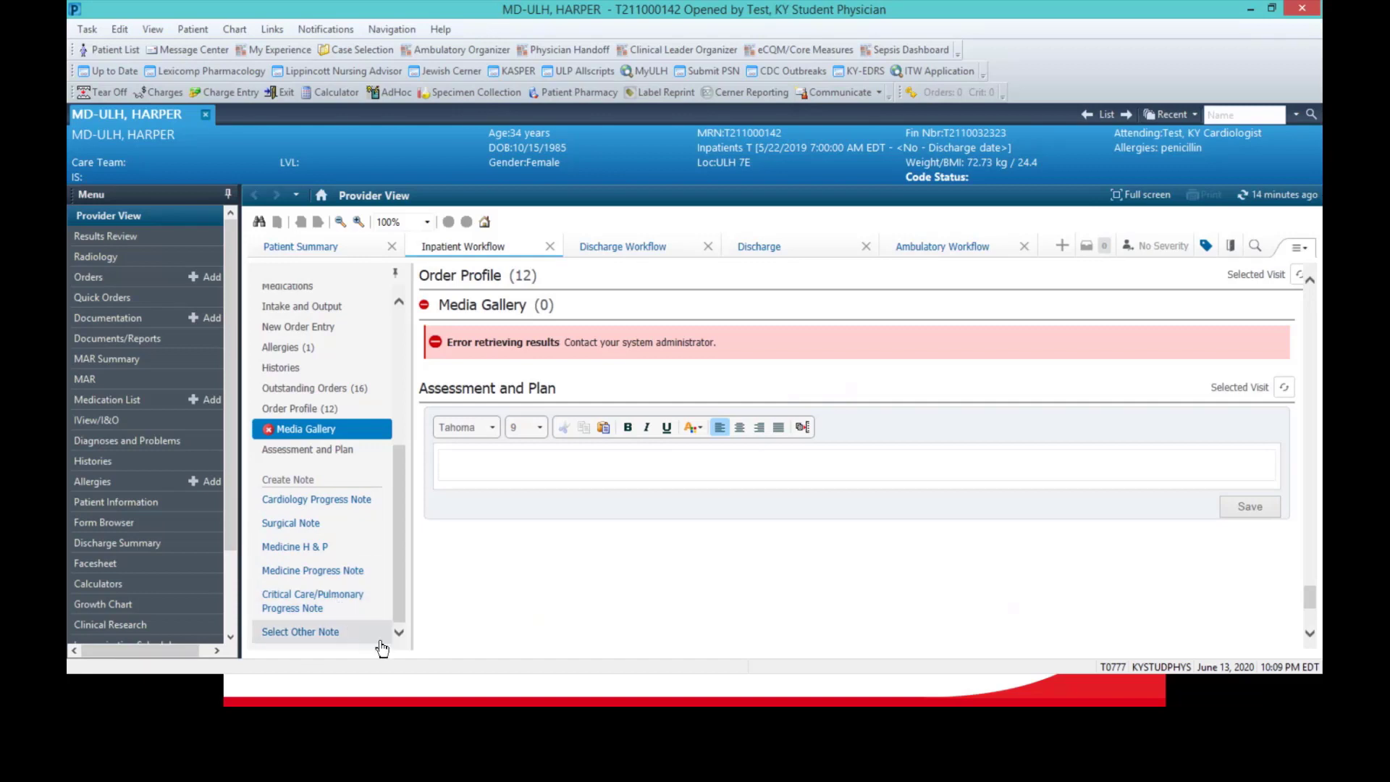
click(326, 635)
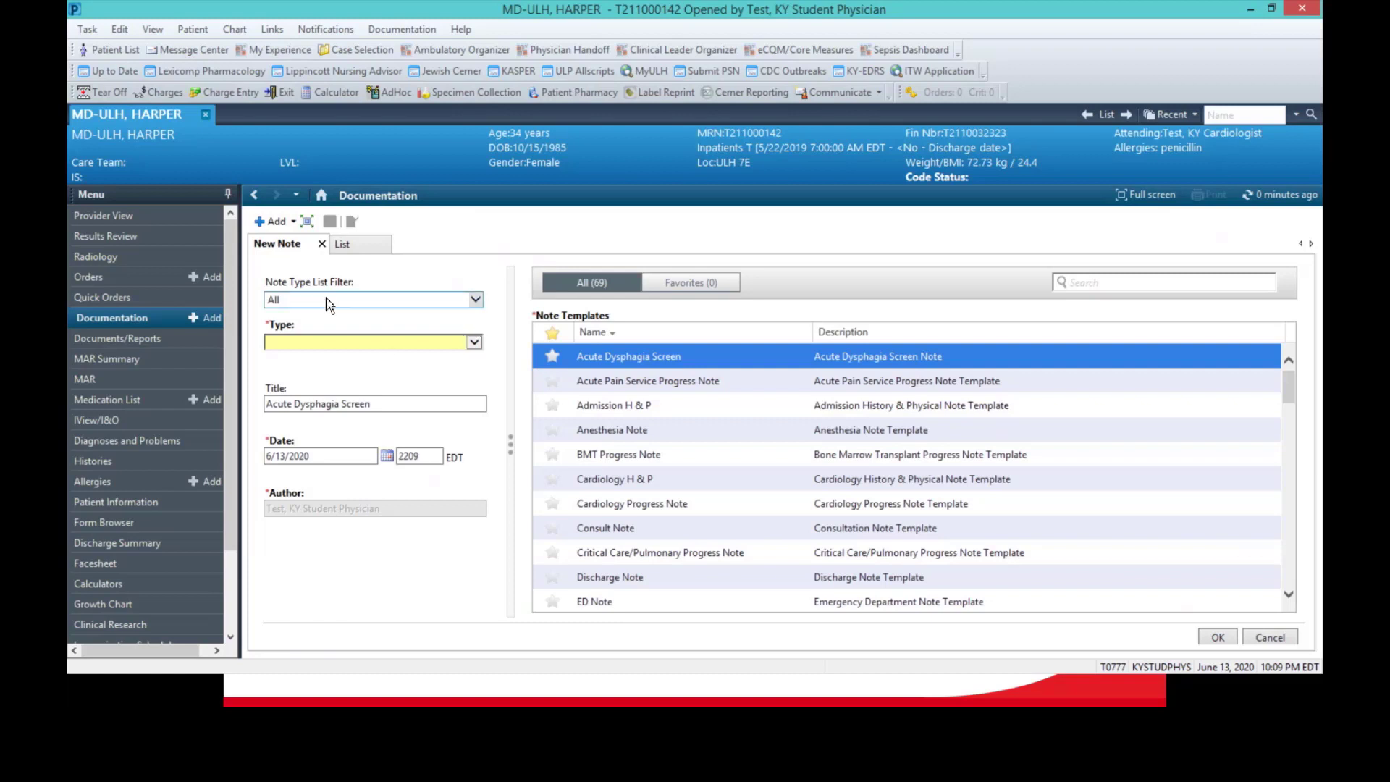
click(473, 341)
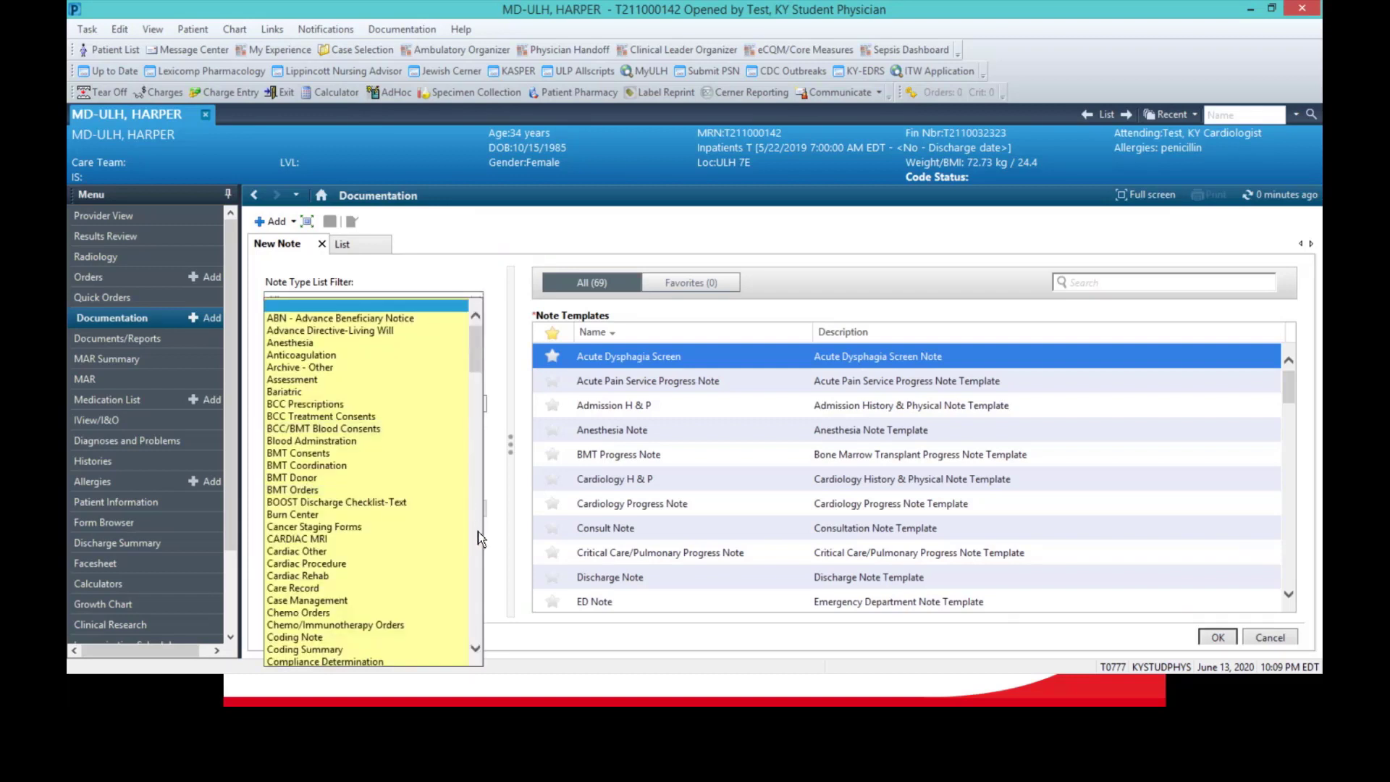
scroll(478, 538, down, 9)
scroll(477, 538, down, 9)
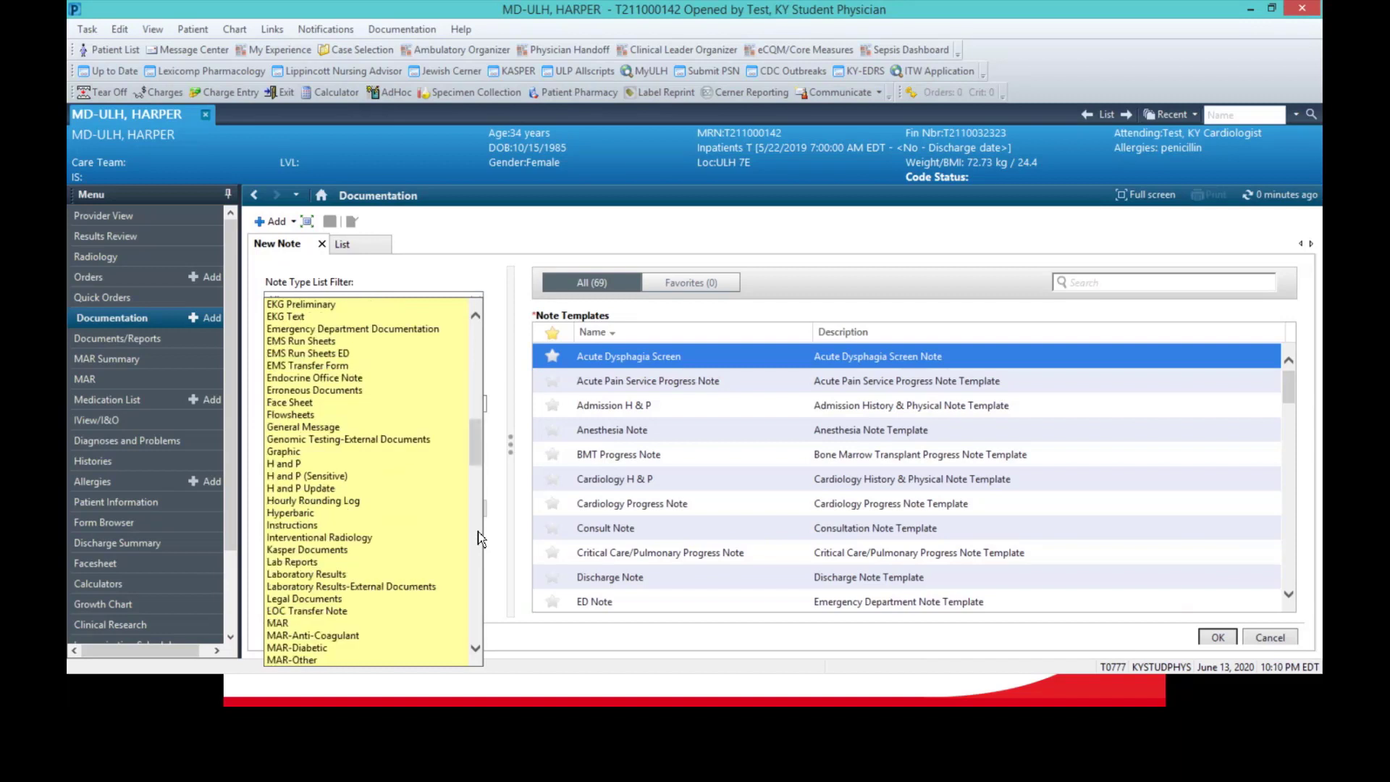
scroll(481, 479, down, 7)
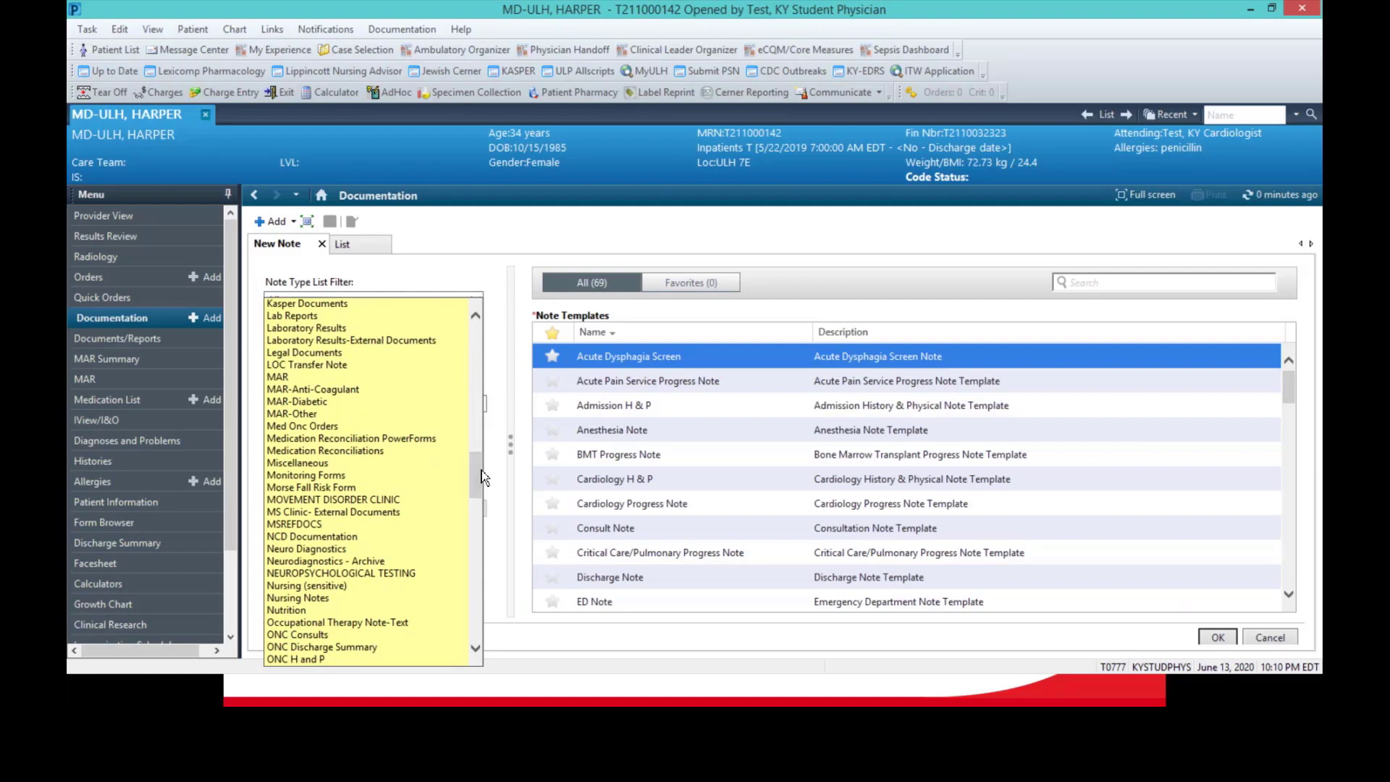
scroll(482, 478, up, 5)
click(375, 371)
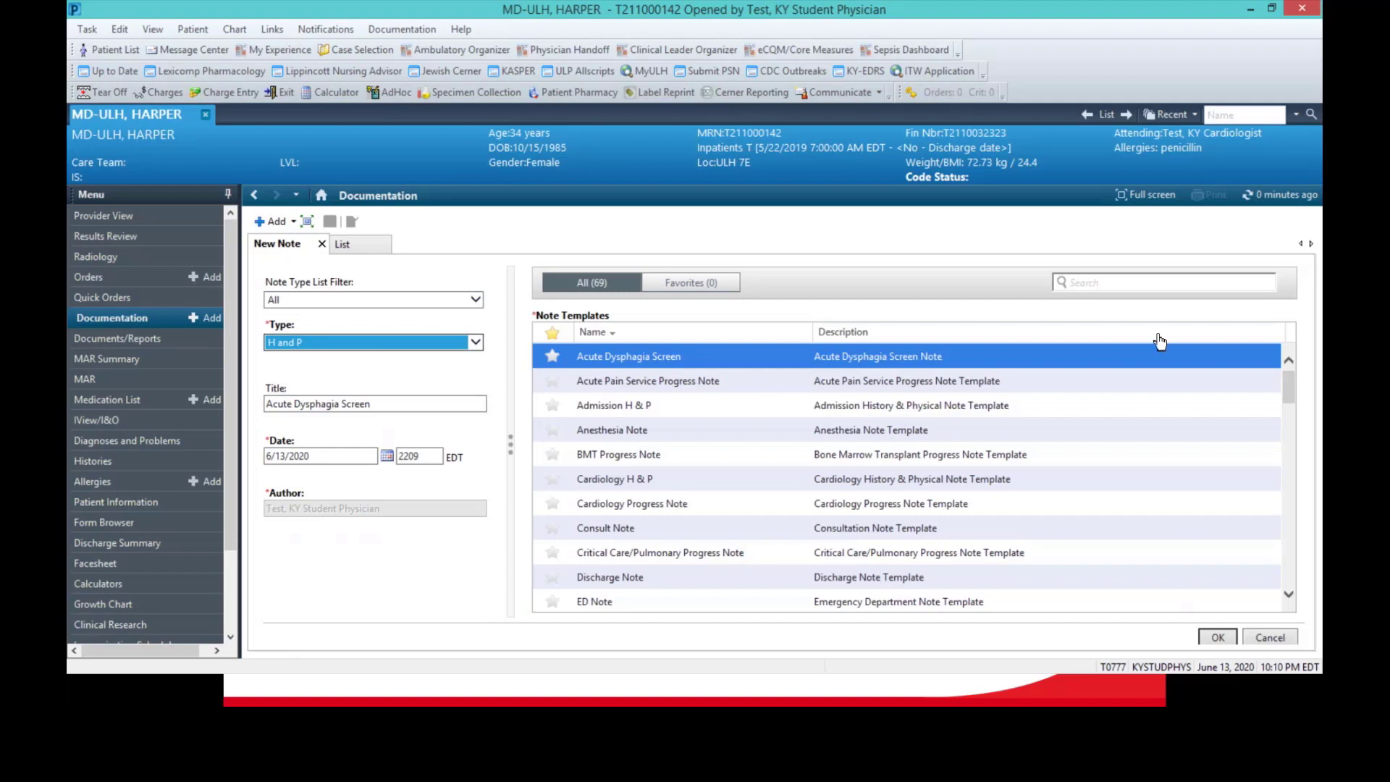
Filter the note templates by medic and create the note from the Medical Student H & P template
click(1106, 283)
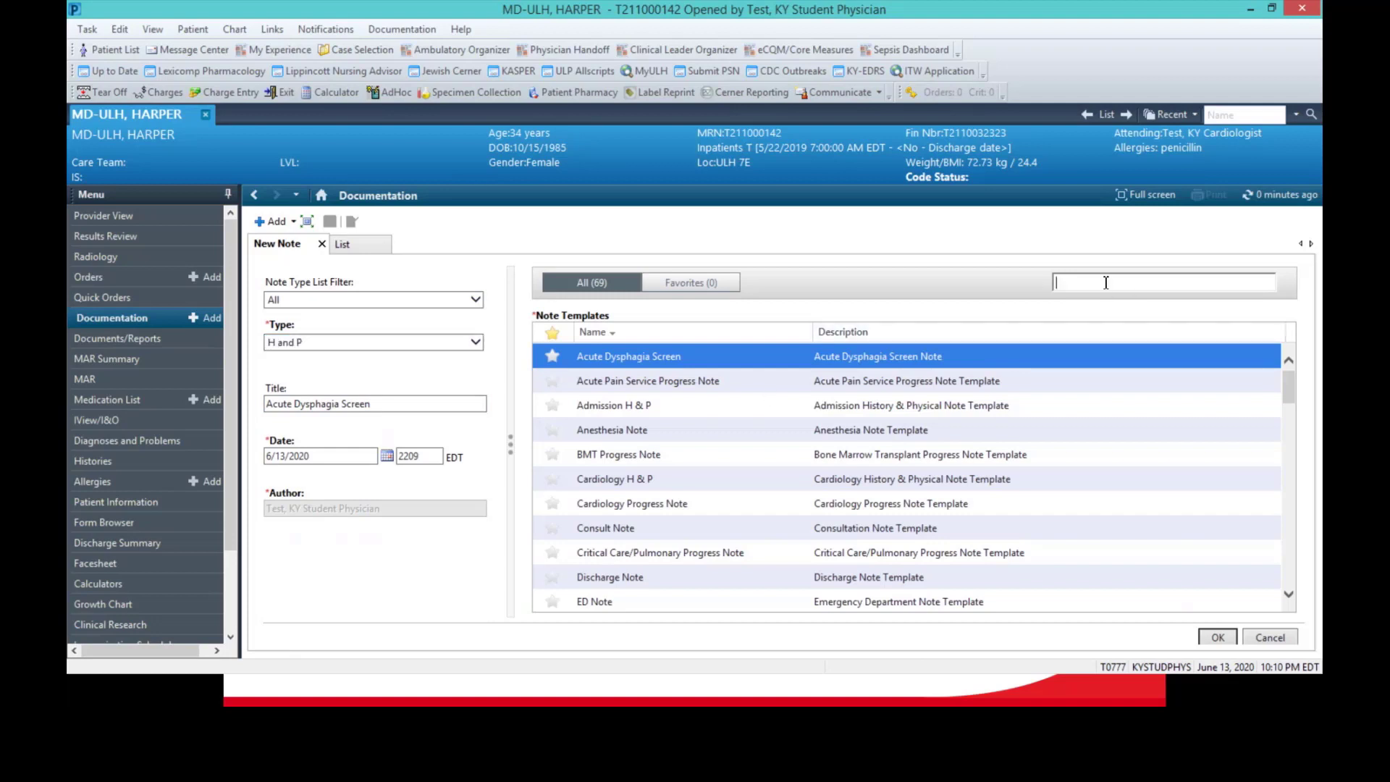
text(medic)
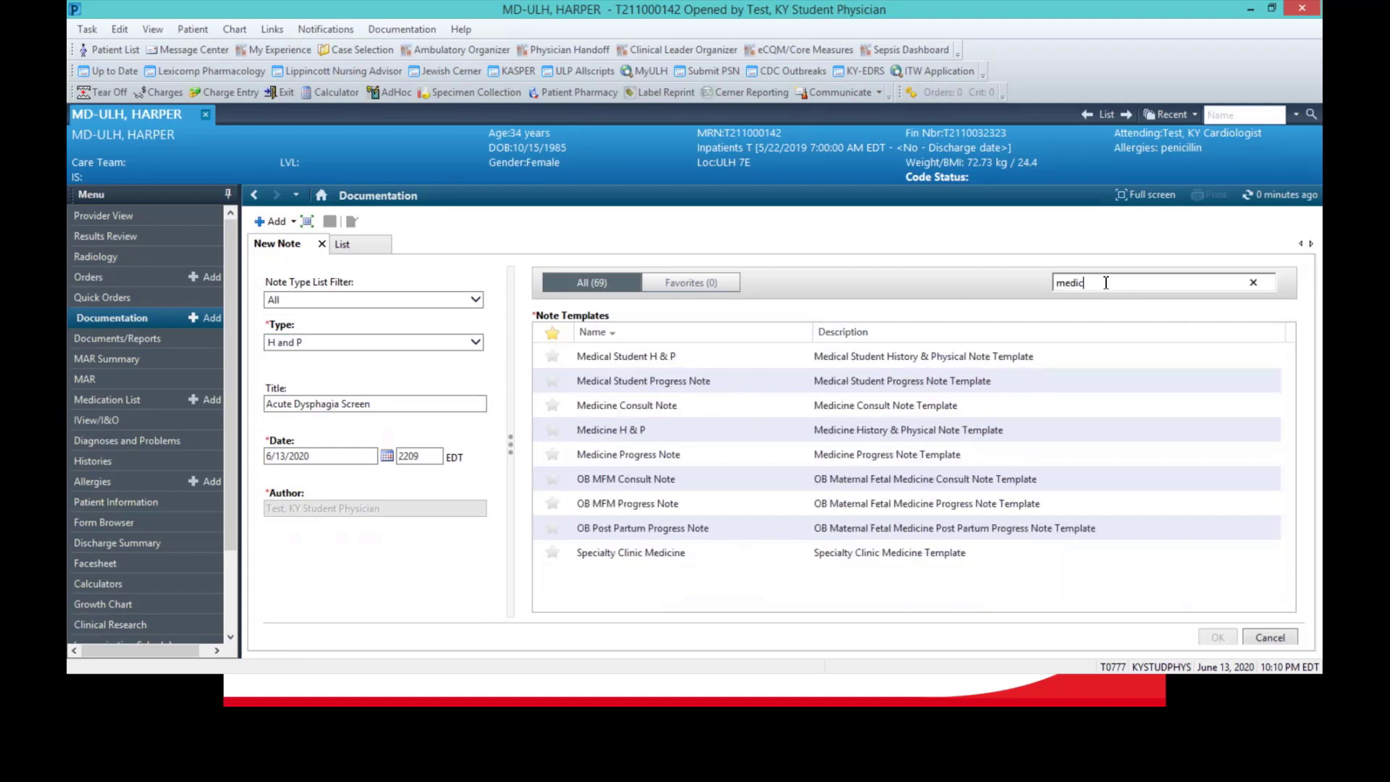
click(726, 366)
double_click(726, 368)
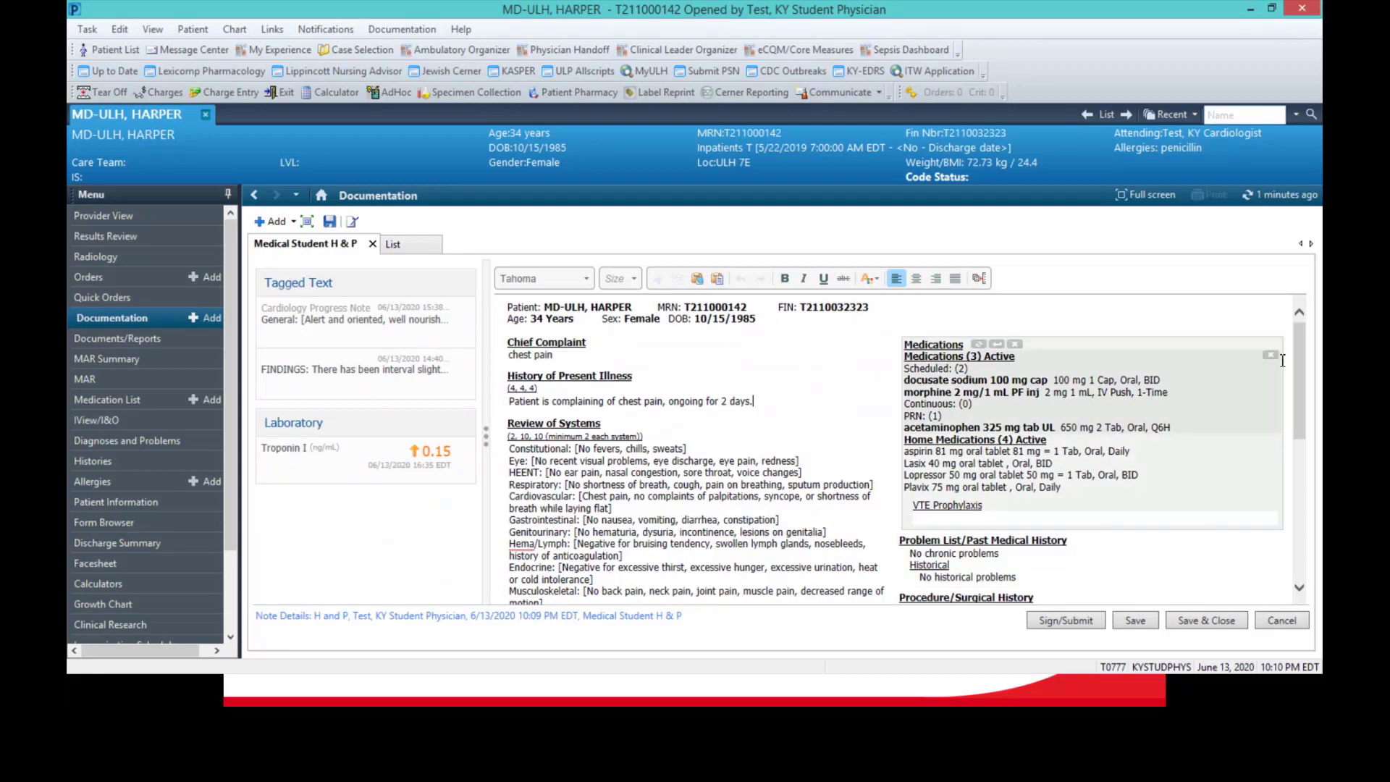
Examine the sections of the Medical Student H & P note, from Chief Complaint through Physical Exam, Assessment and Plan, and Diagnostic Results
scroll(1300, 369, down, 5)
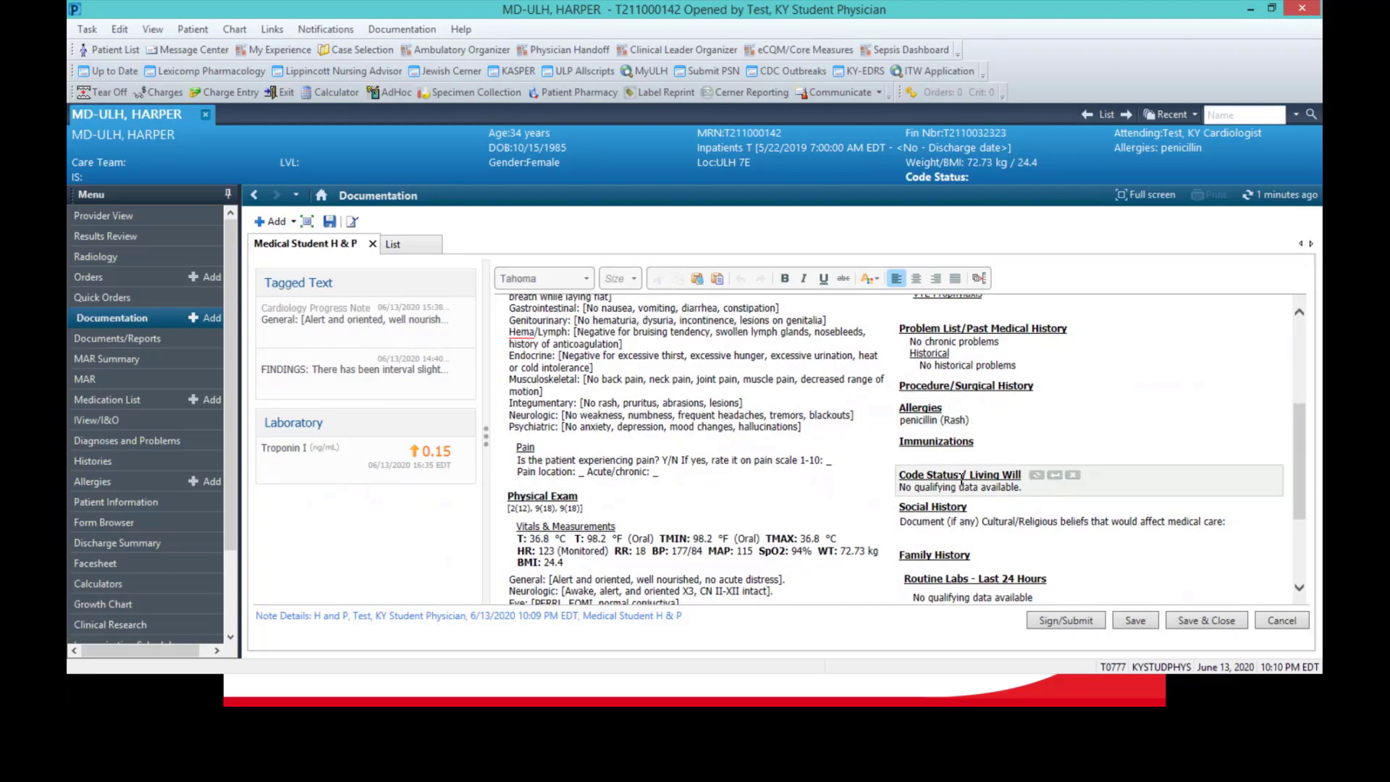
scroll(961, 478, down, 3)
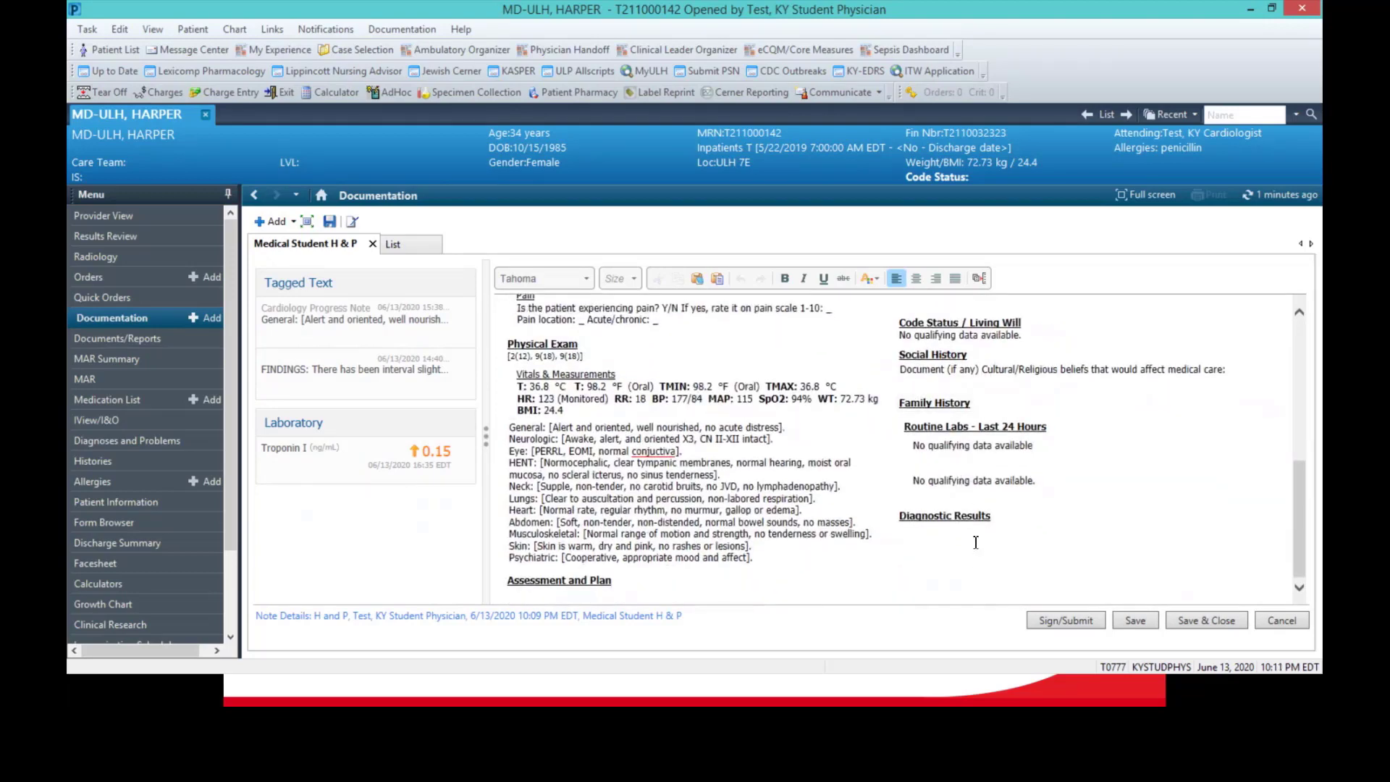
scroll(976, 542, up, 5)
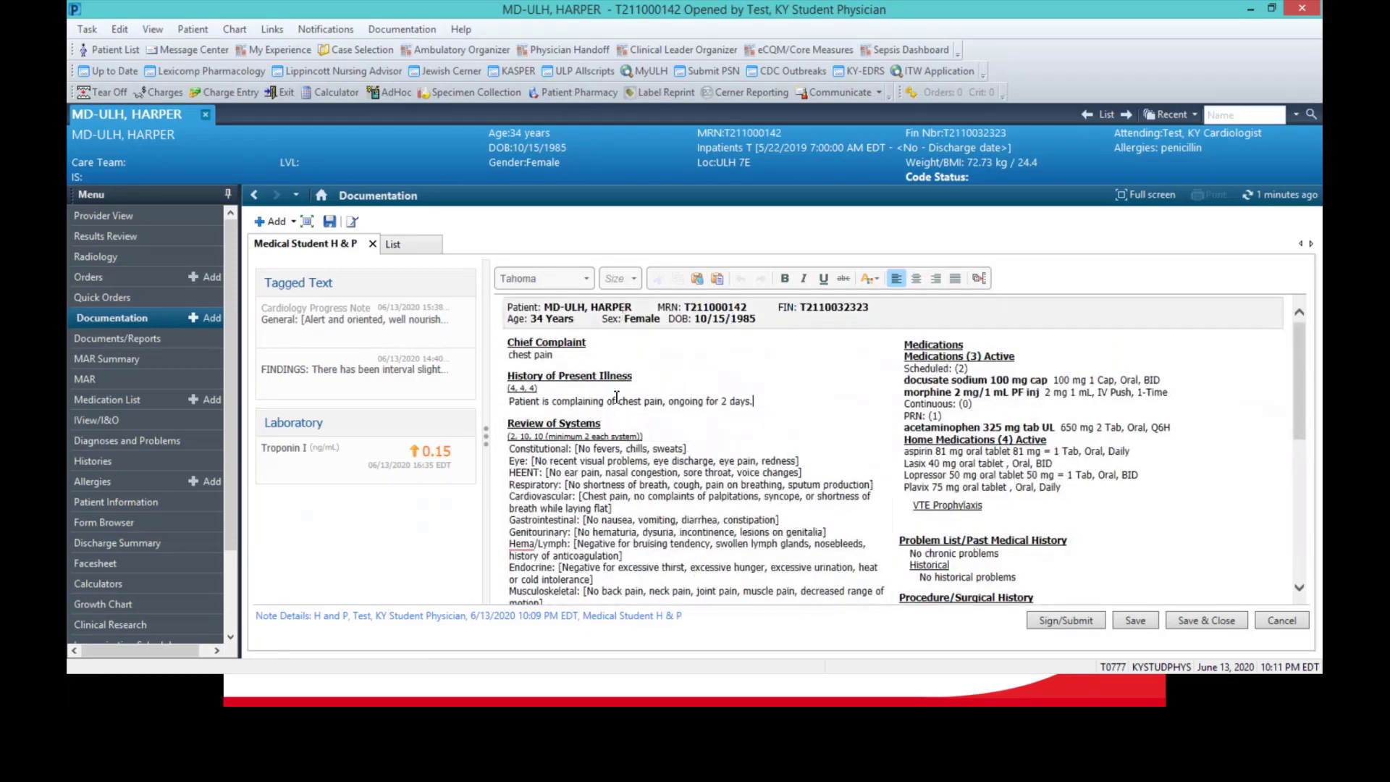
scroll(610, 513, down, 5)
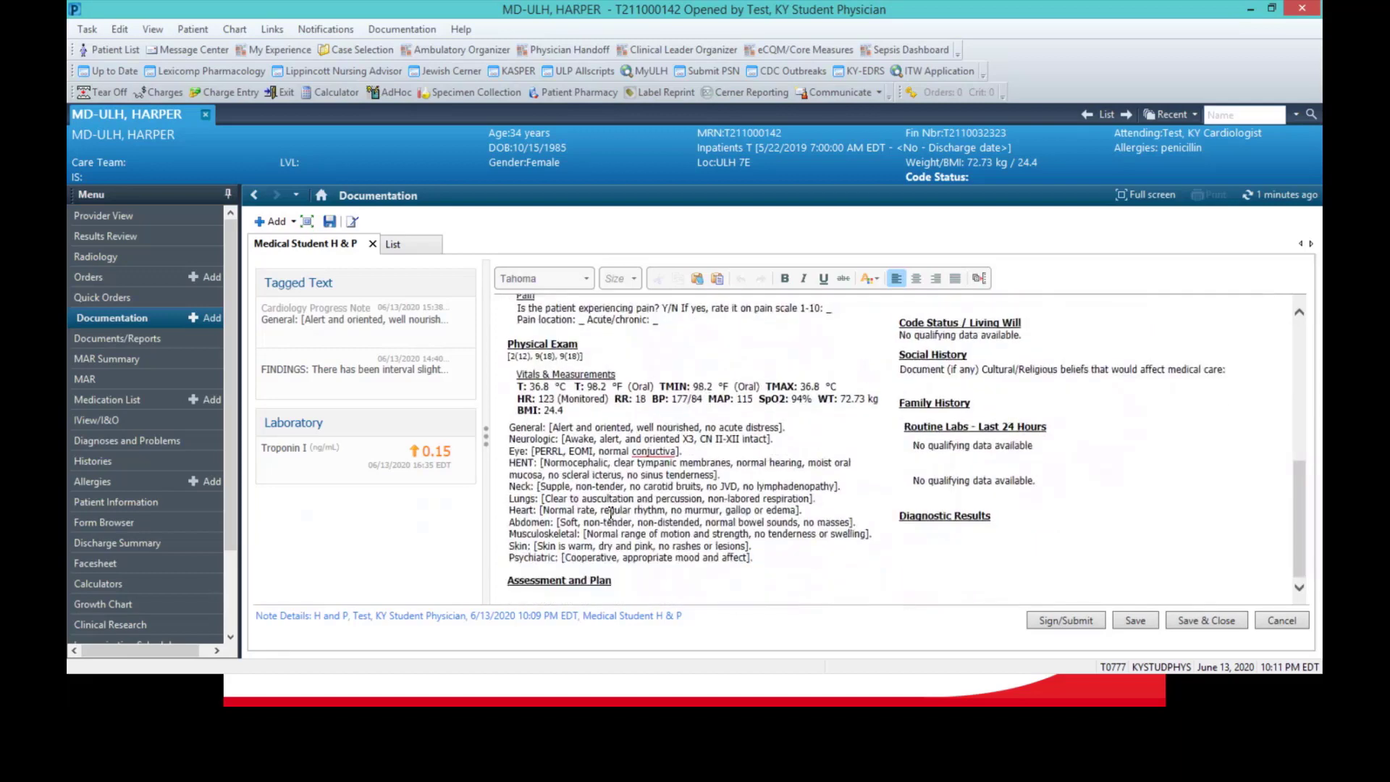
scroll(610, 513, up, 5)
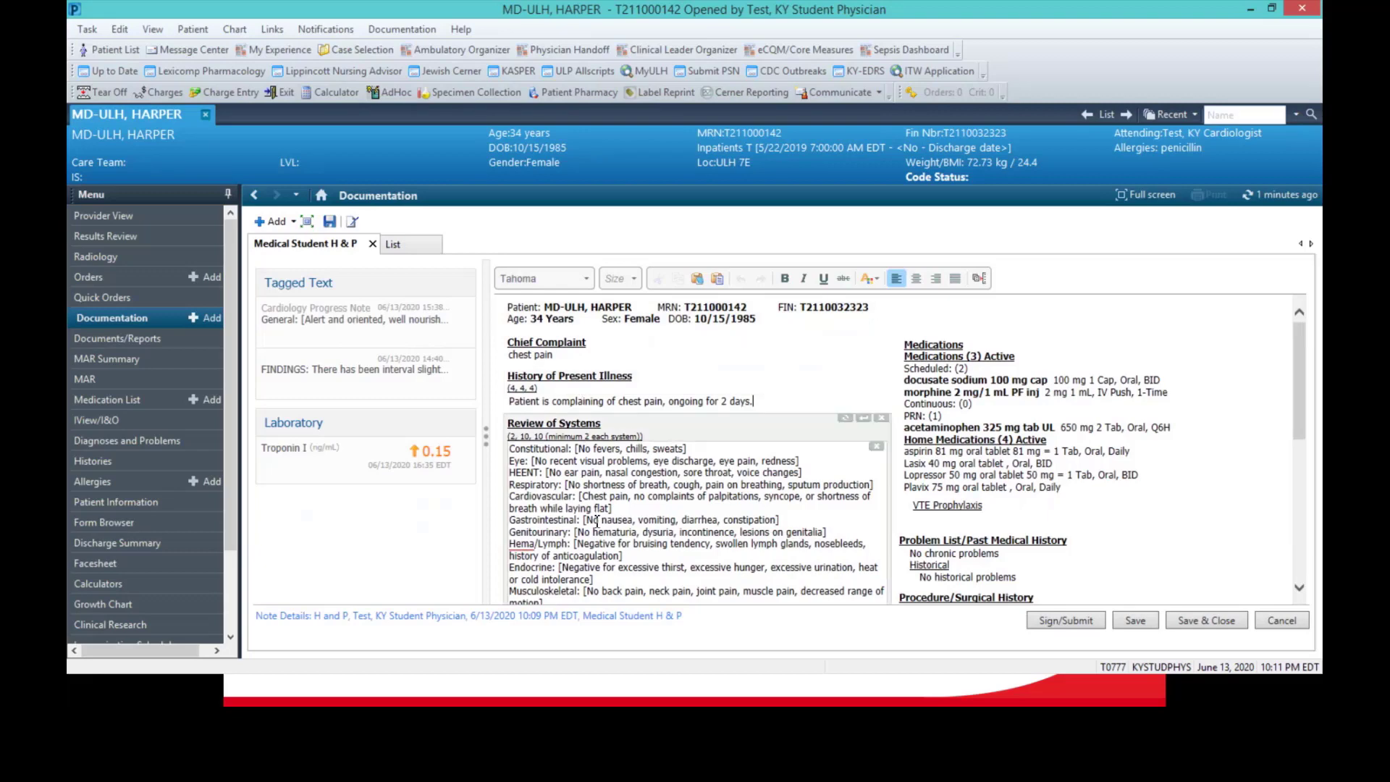
scroll(596, 521, down, 10)
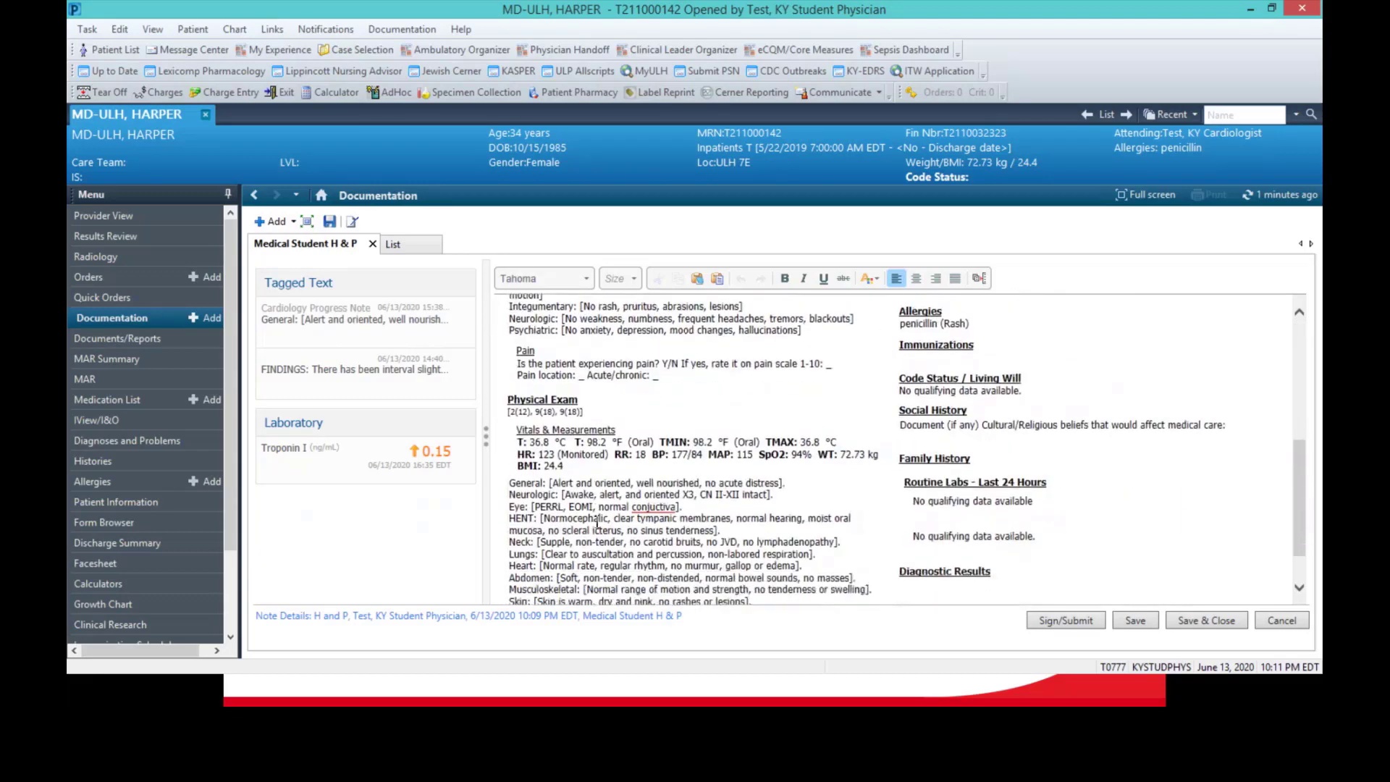
scroll(597, 521, down, 1)
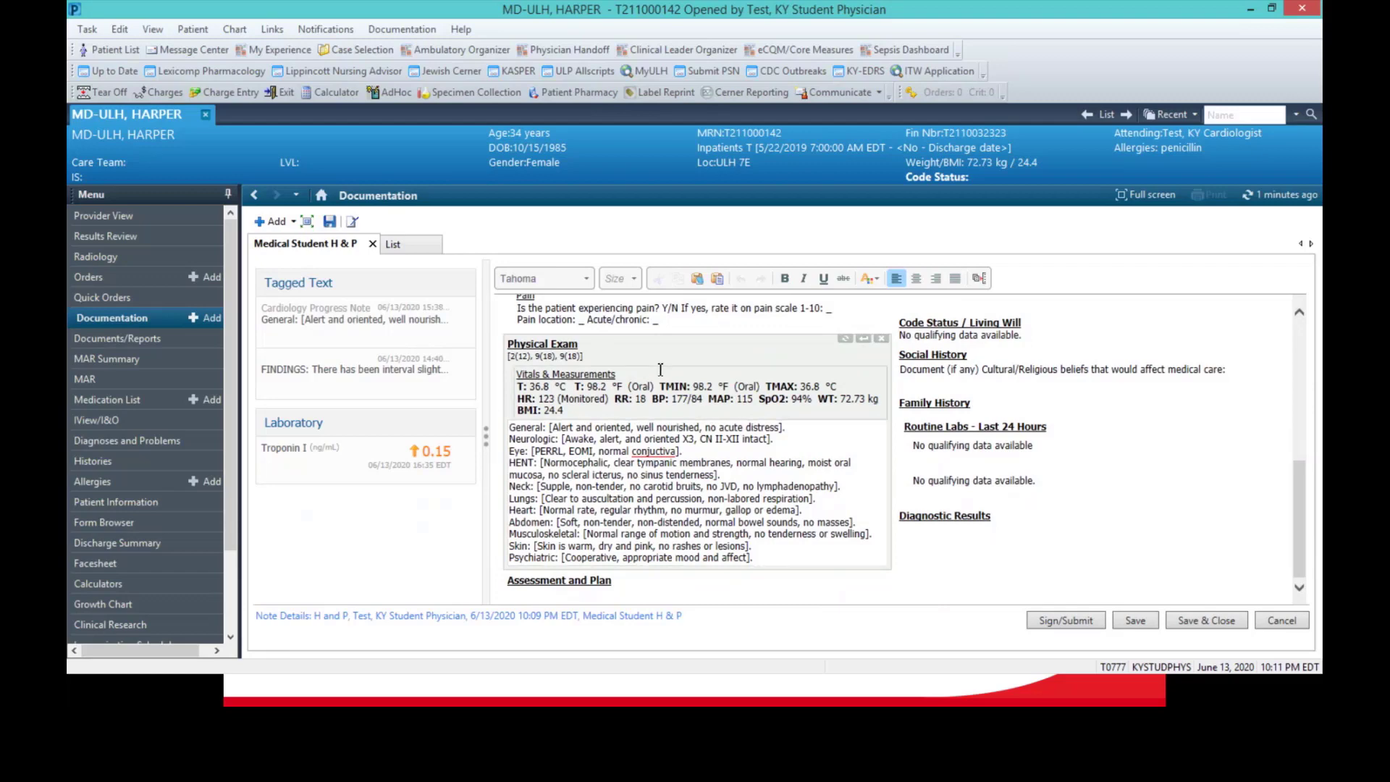
scroll(661, 370, up, 15)
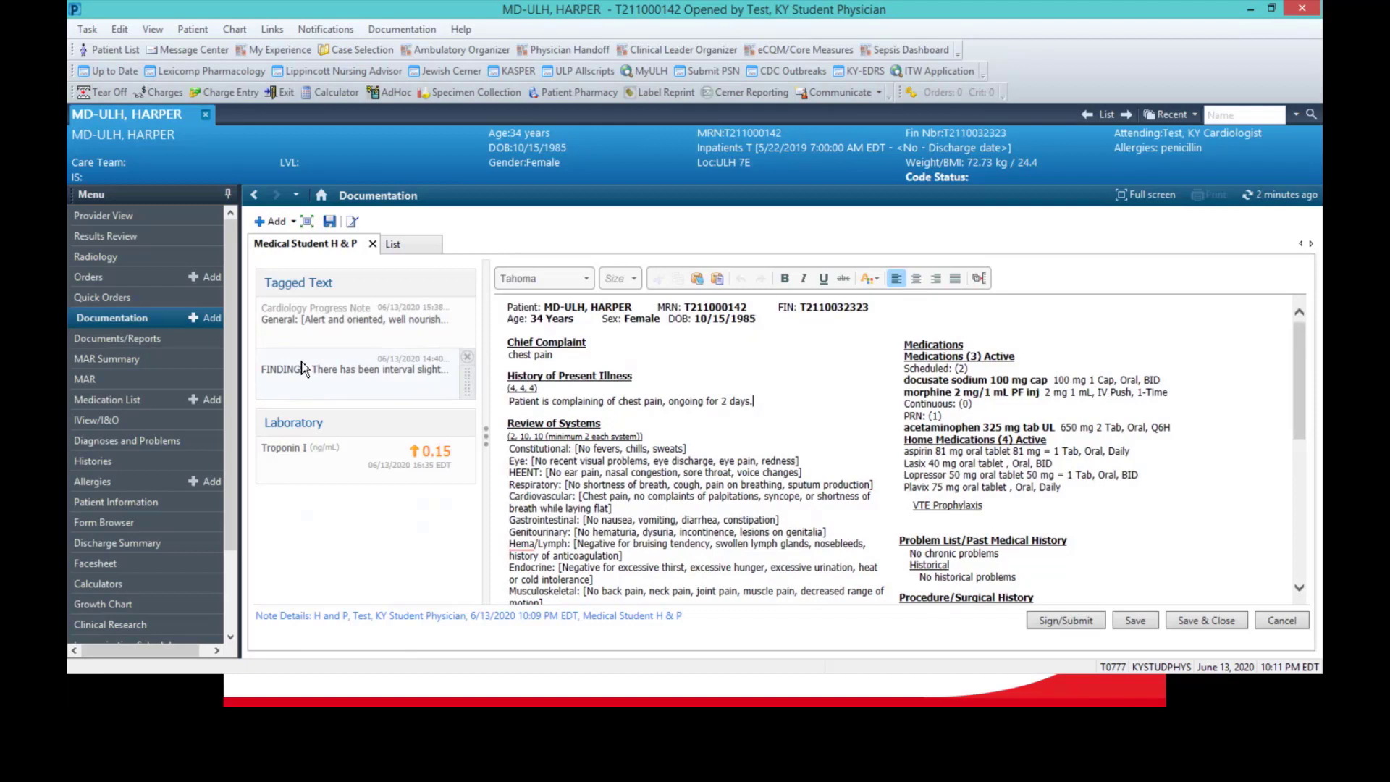
Insert the tagged FINDINGS text into the note's Diagnostic Results section and check its source footnote
drag(302, 369, 1052, 378)
drag(1300, 371, 1300, 510)
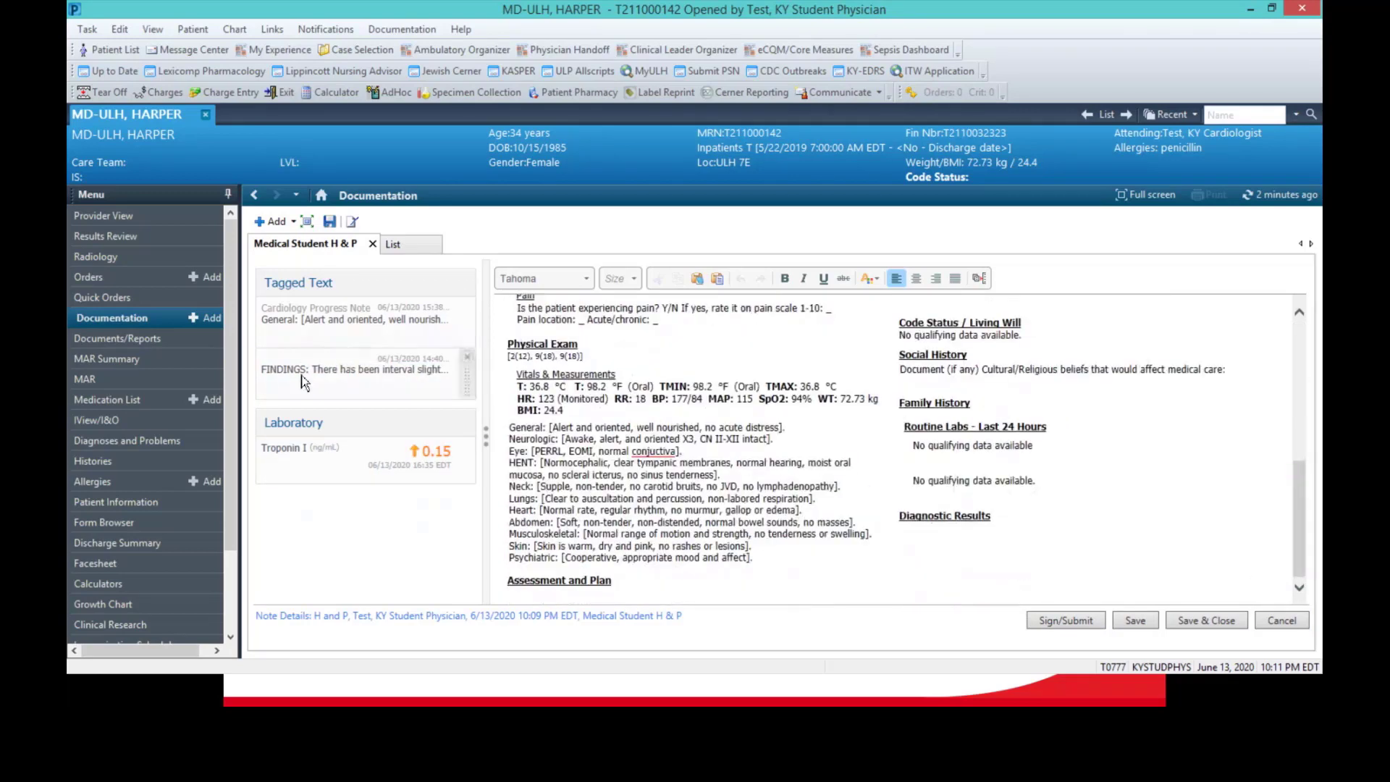
drag(361, 373, 917, 530)
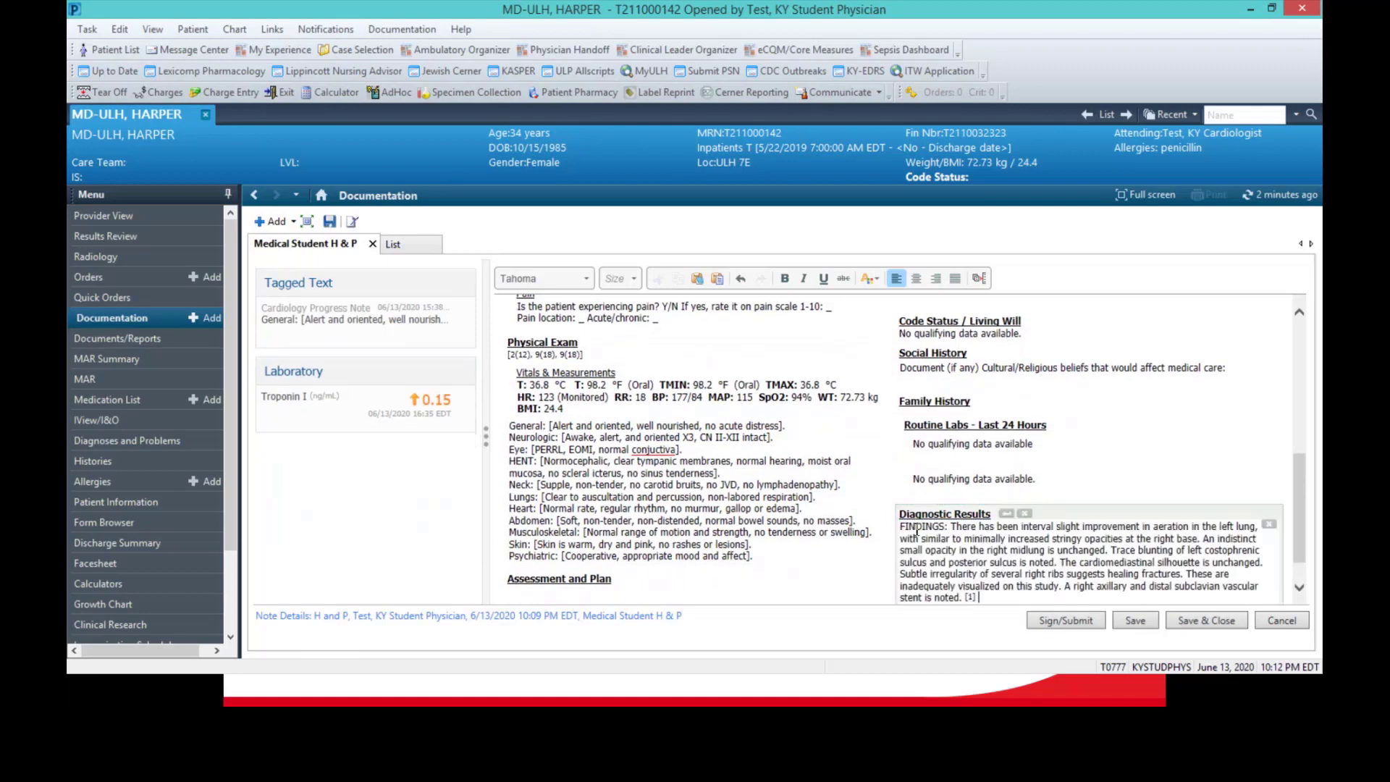
scroll(917, 531, down, 1)
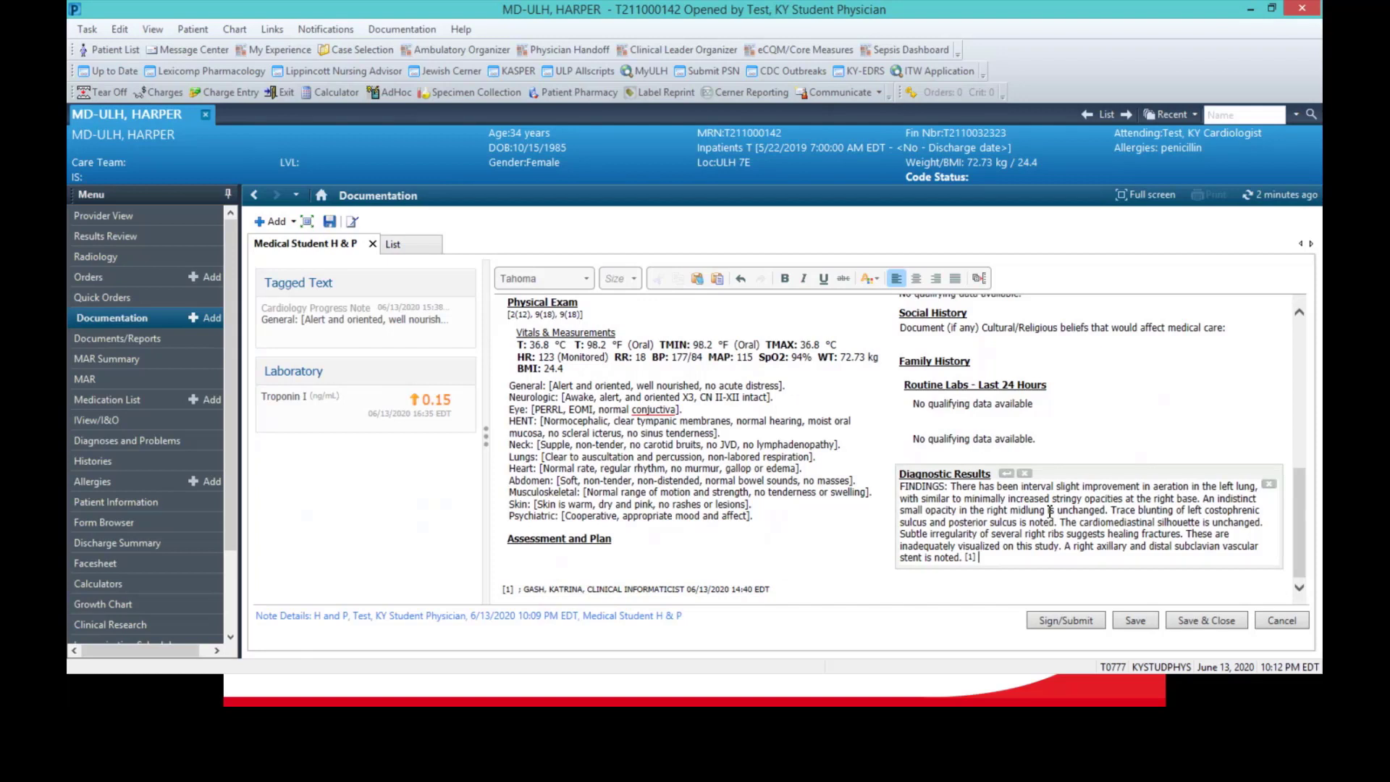
Insert the tagged Cardiology Progress Note text at the end of Physical Exam and delete the HENT entry from the inserted text
scroll(834, 469, up, 2)
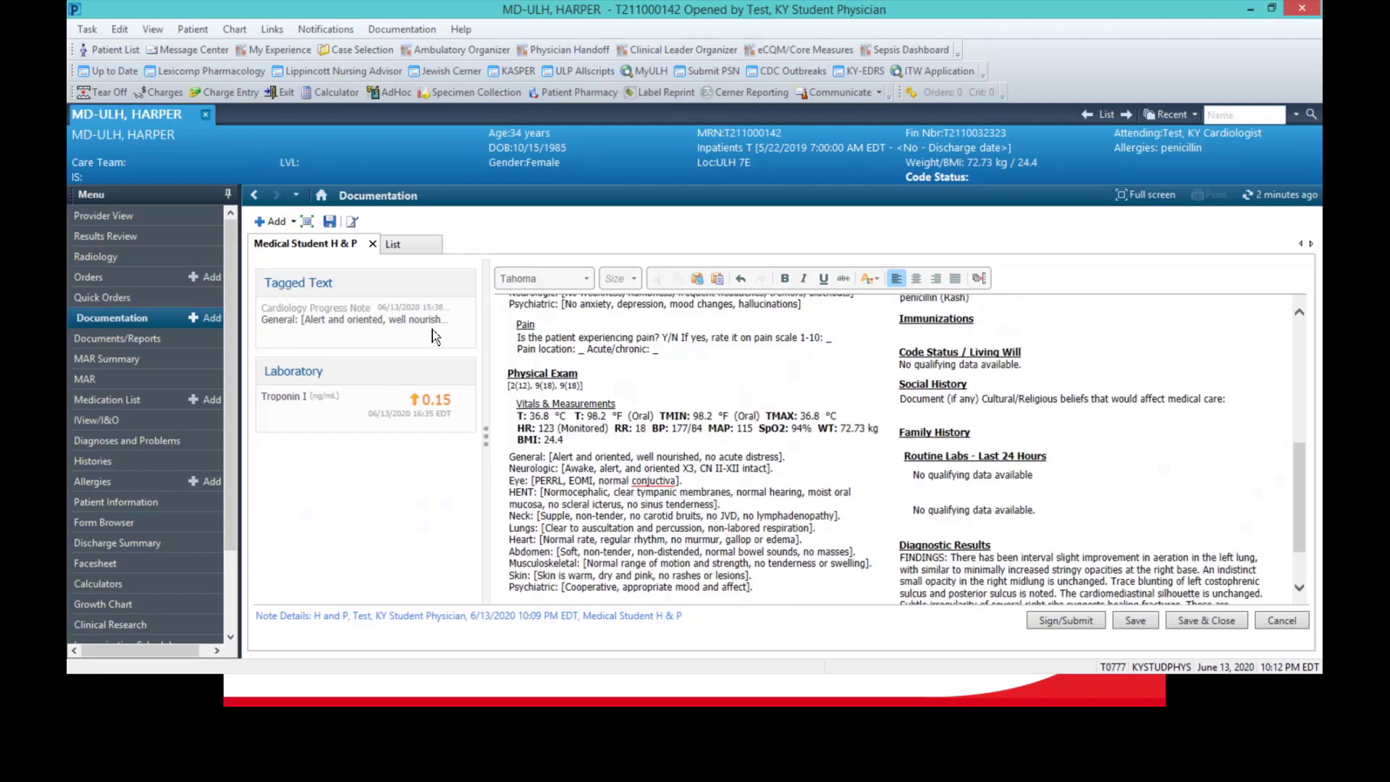
drag(366, 319, 767, 588)
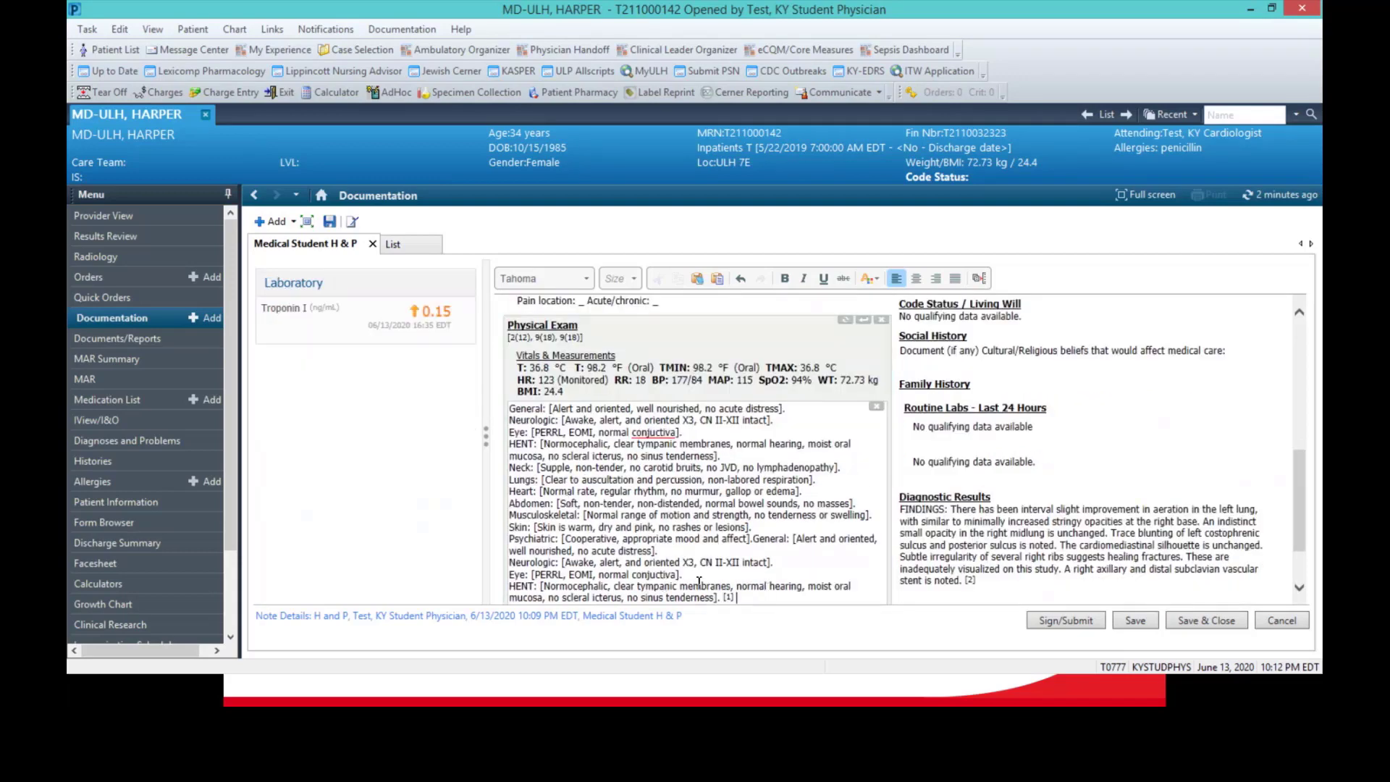
drag(721, 598, 517, 580)
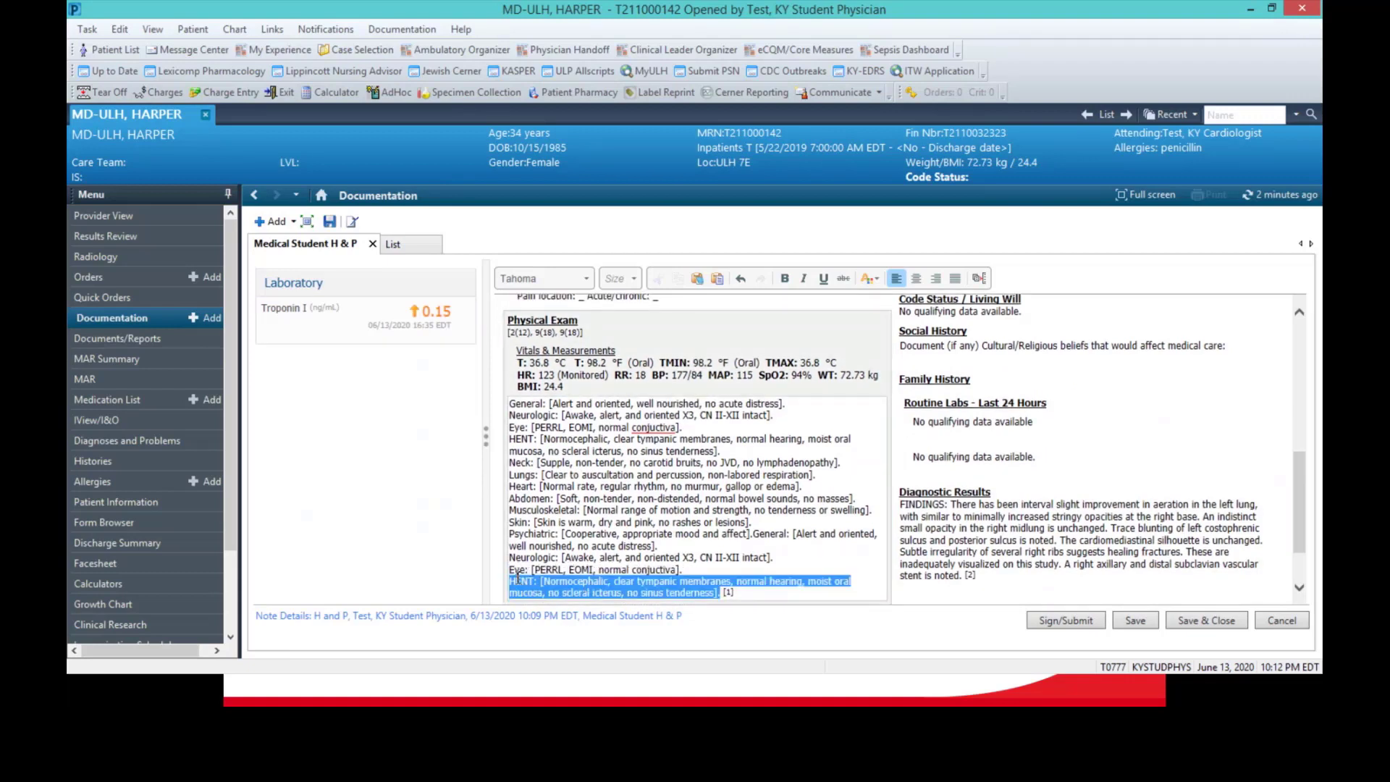
key(Delete)
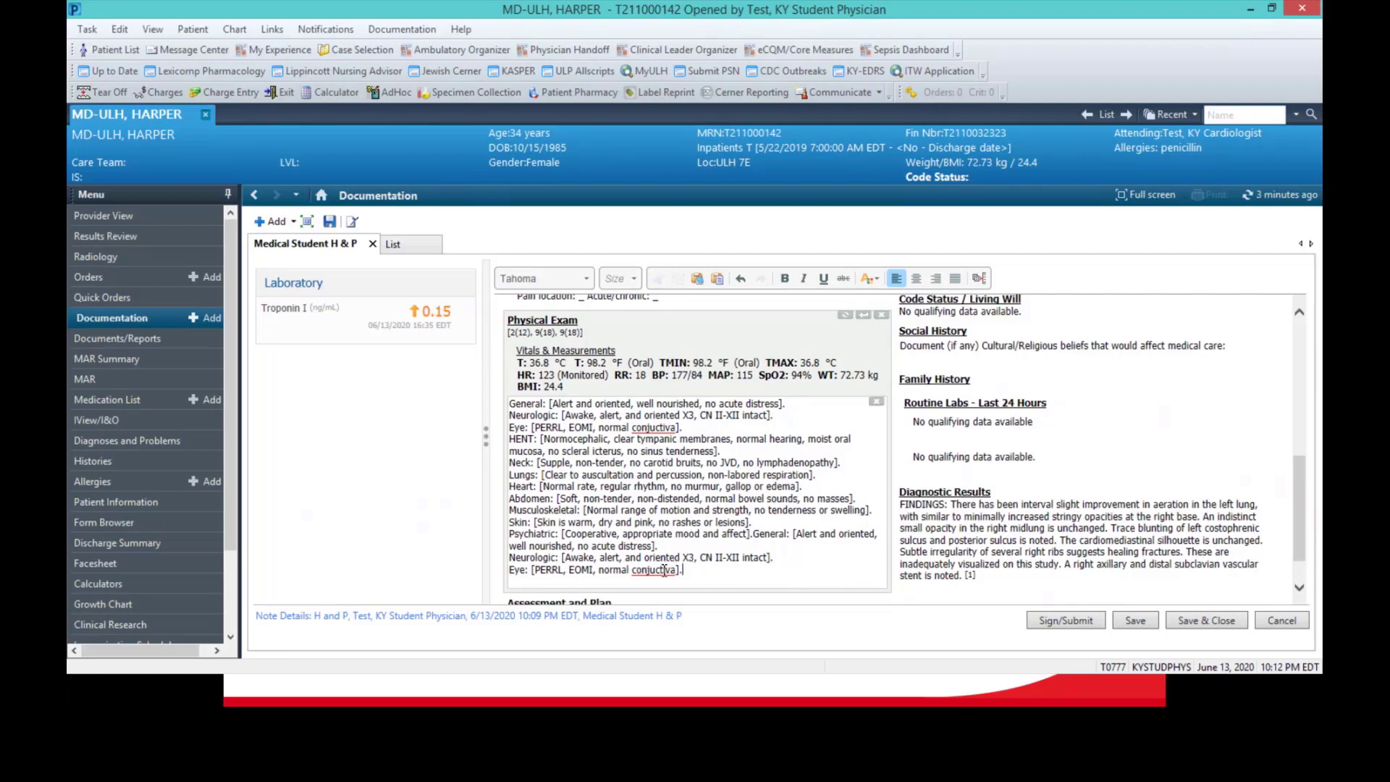
Insert the tagged Troponin I laboratory result below Routine Labs - Last 24 Hours in the note
scroll(664, 571, down, 2)
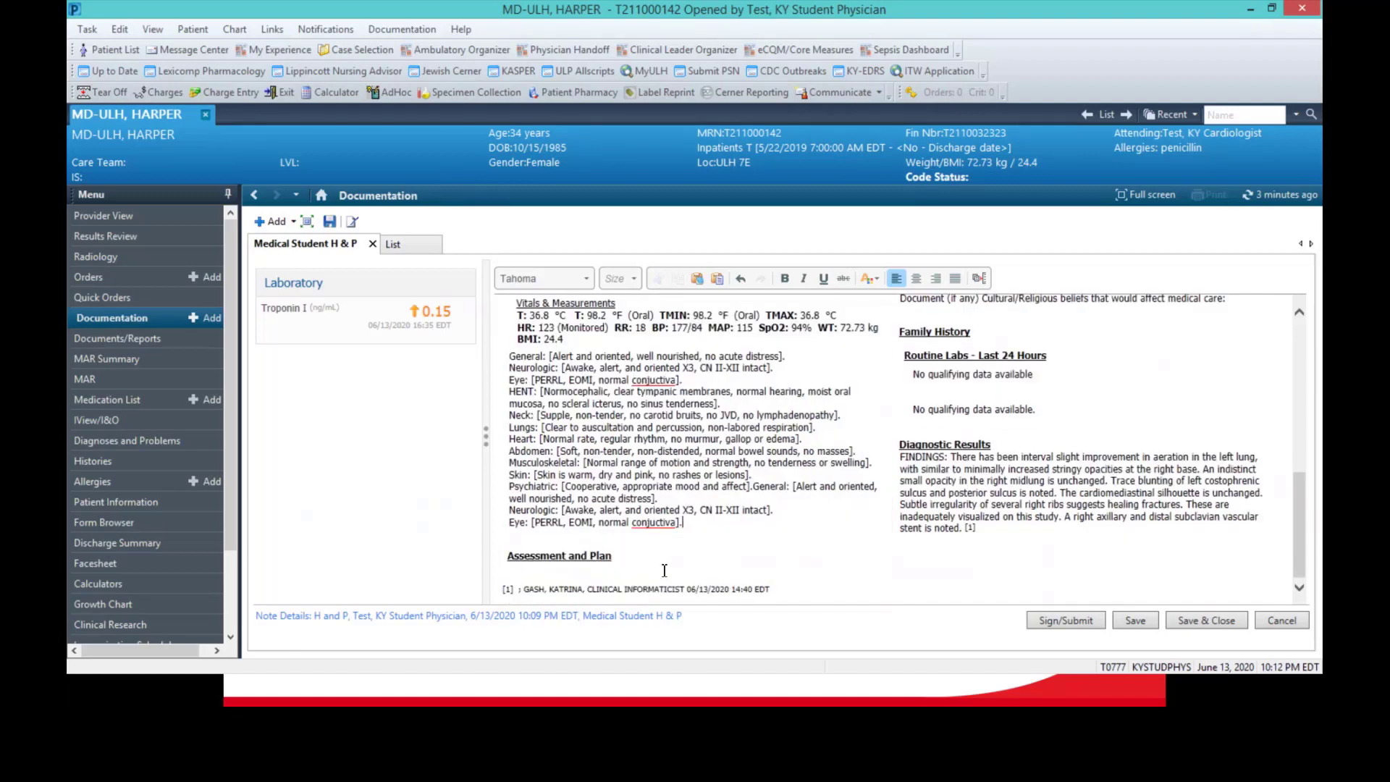
scroll(664, 571, up, 9)
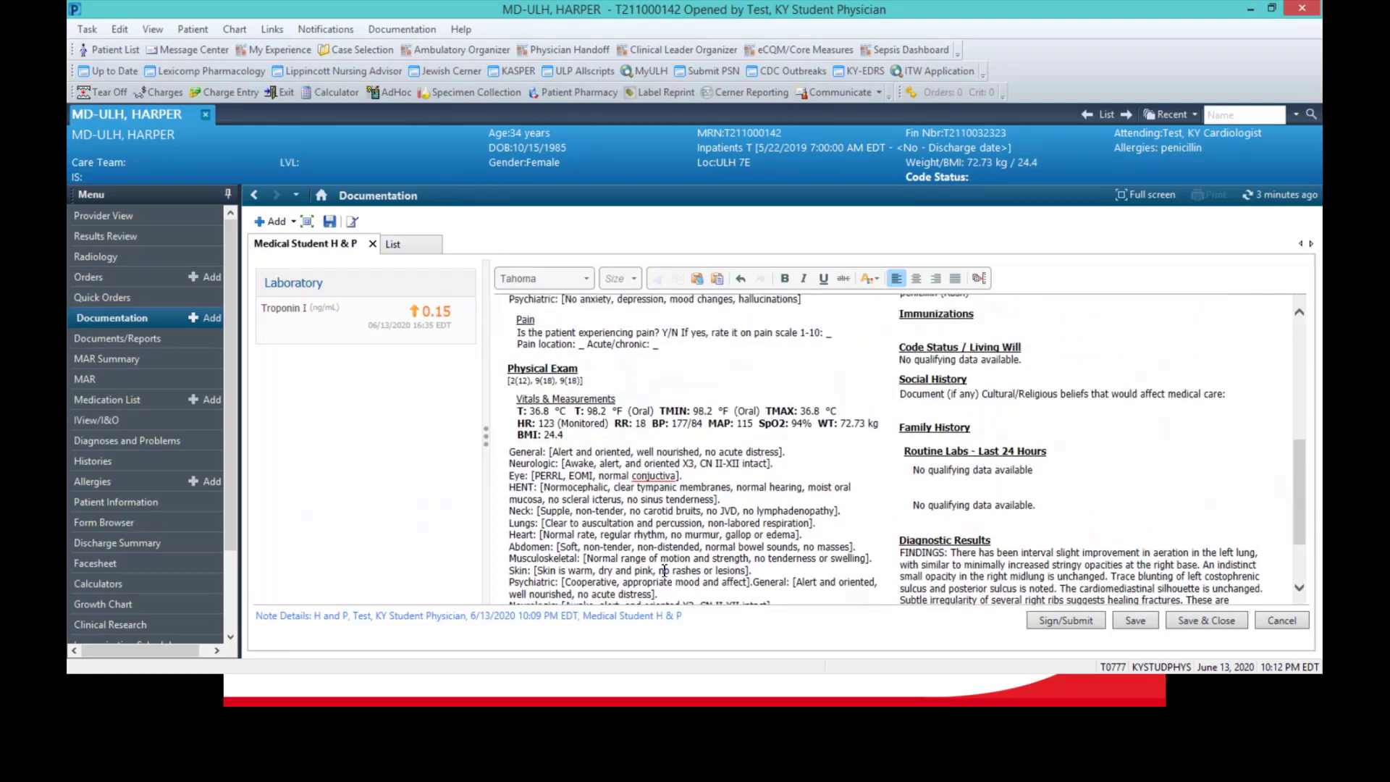
scroll(664, 571, up, 10)
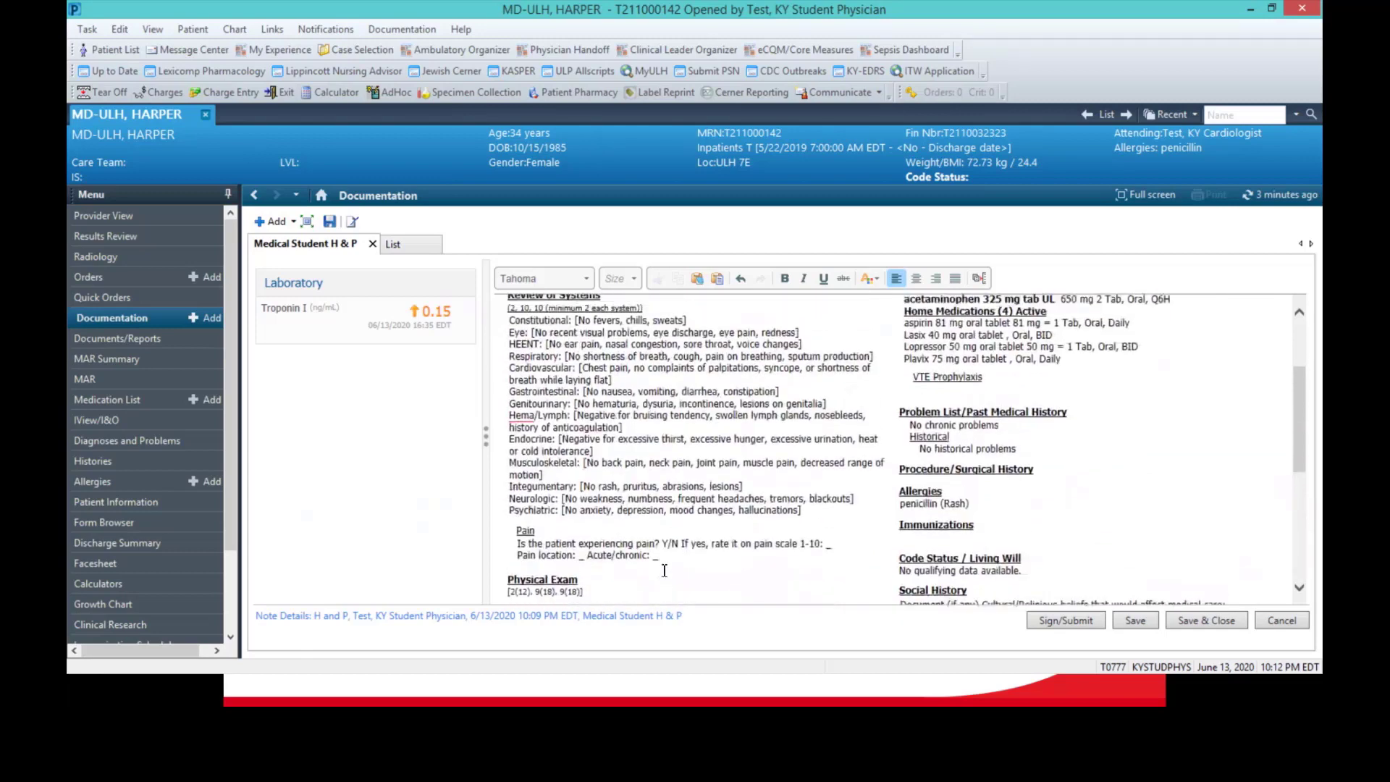
scroll(664, 571, down, 15)
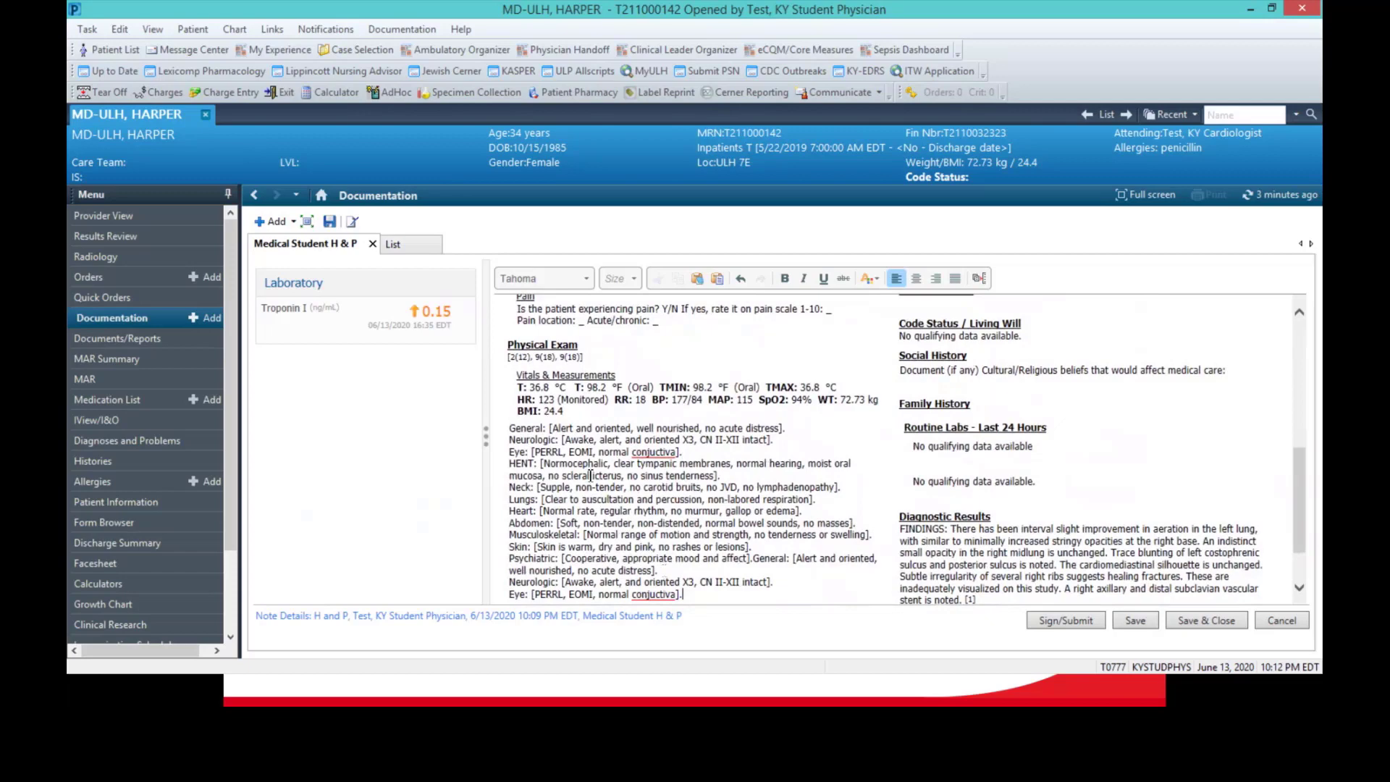
drag(304, 310, 931, 495)
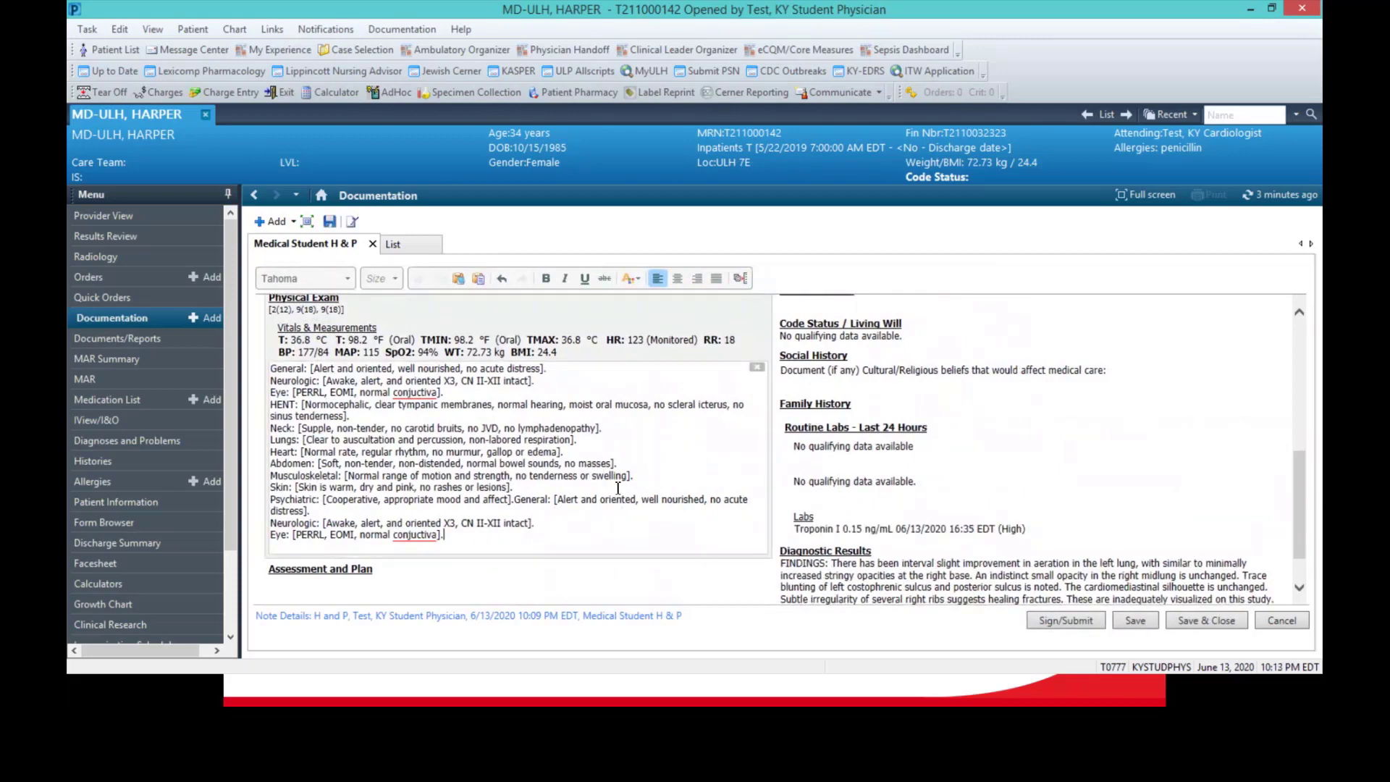
scroll(617, 487, up, 10)
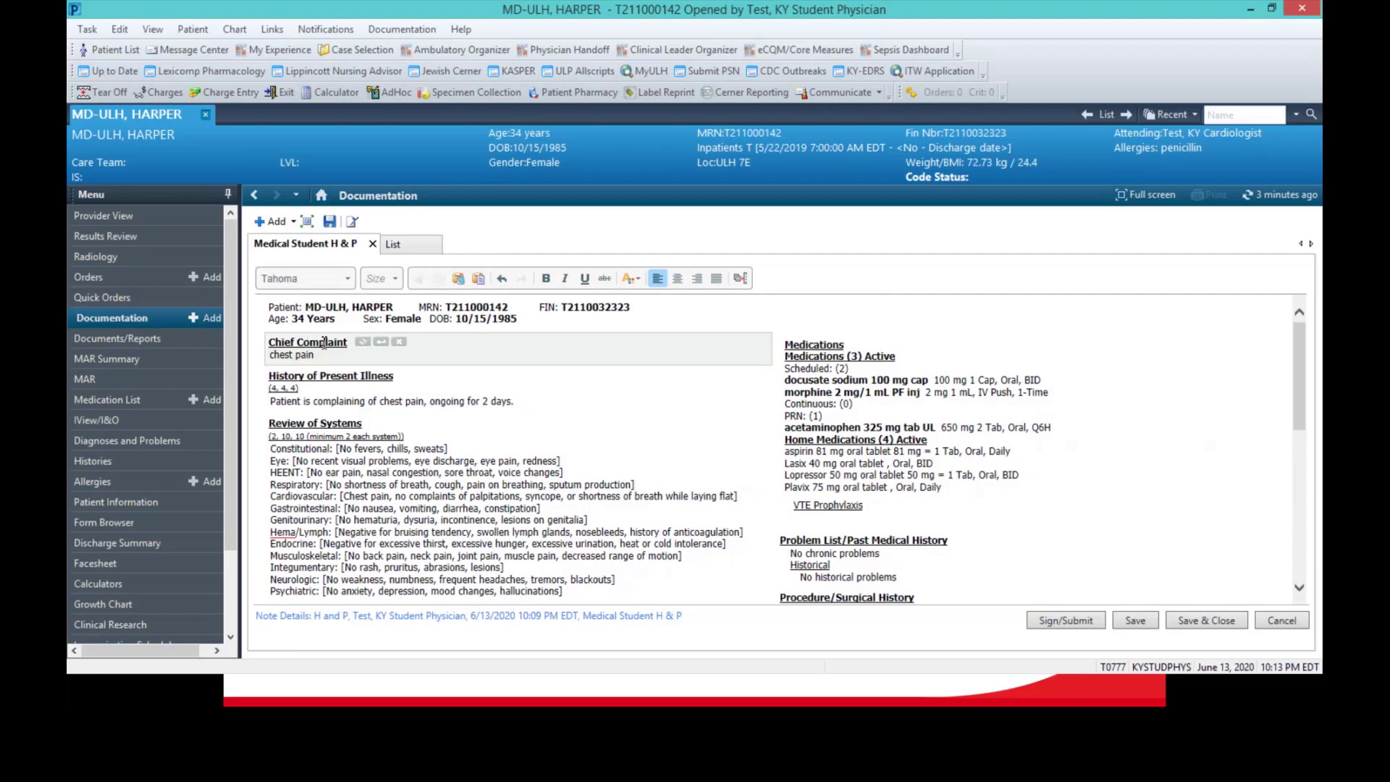
Refresh the Chief Complaint section and insert an additional free-text line beneath its existing entry
click(361, 343)
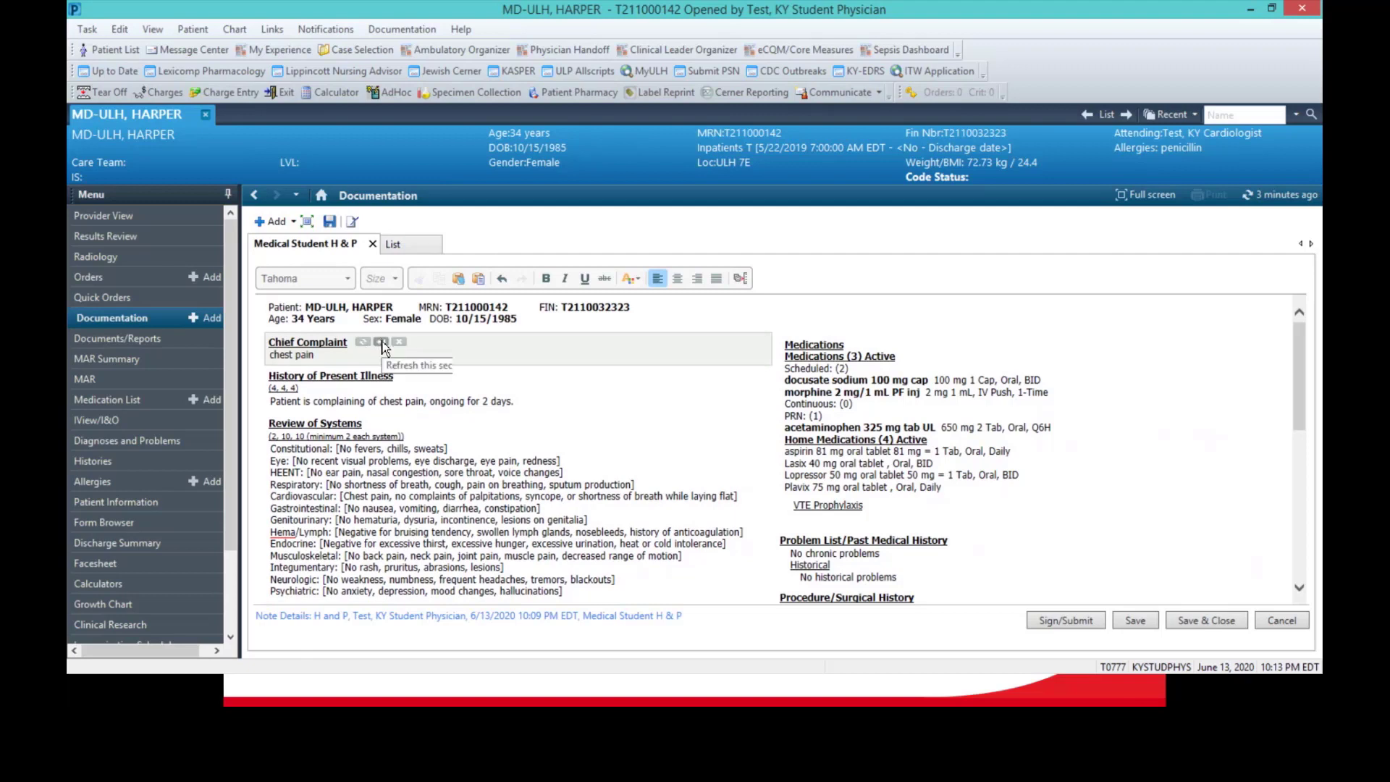
click(381, 343)
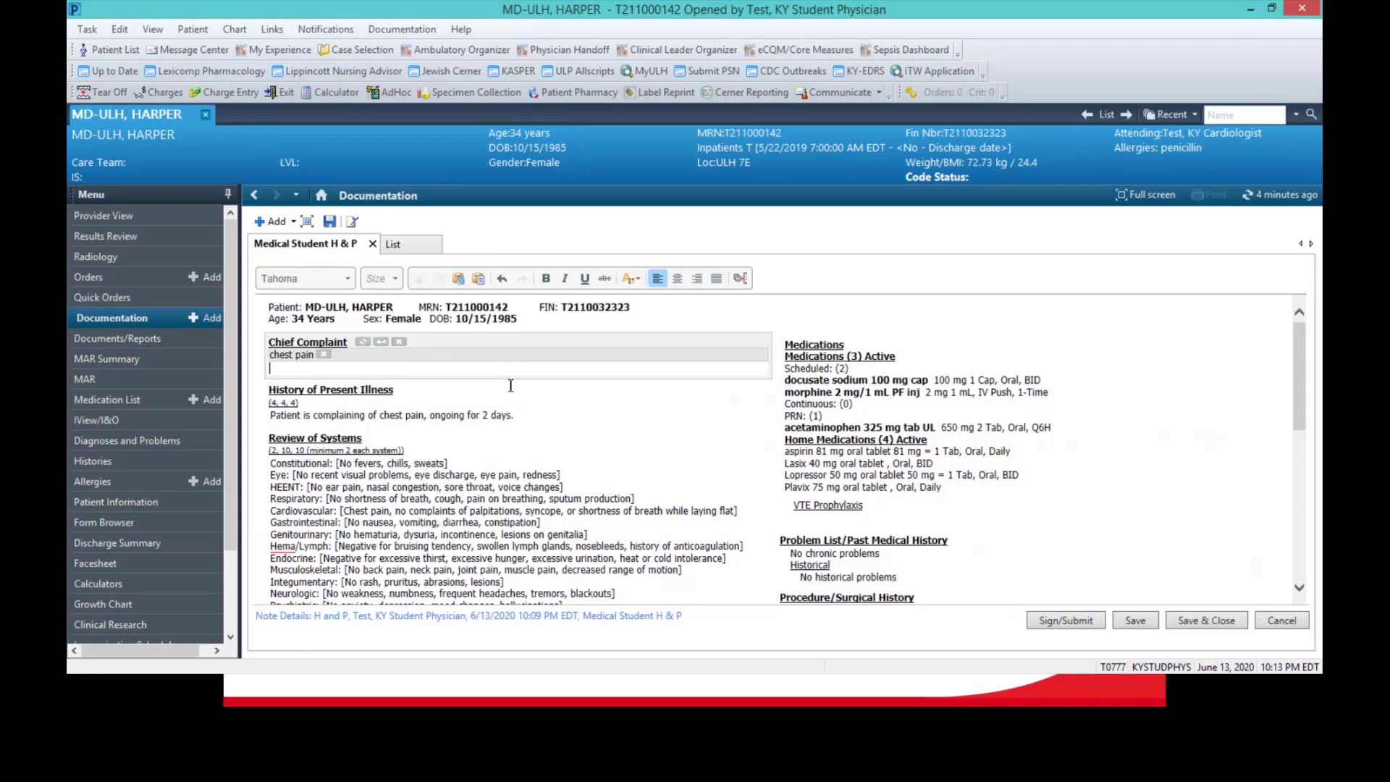
Try removing the Procedure/Surgical History section from the note, and undo the removal
scroll(983, 474, down, 5)
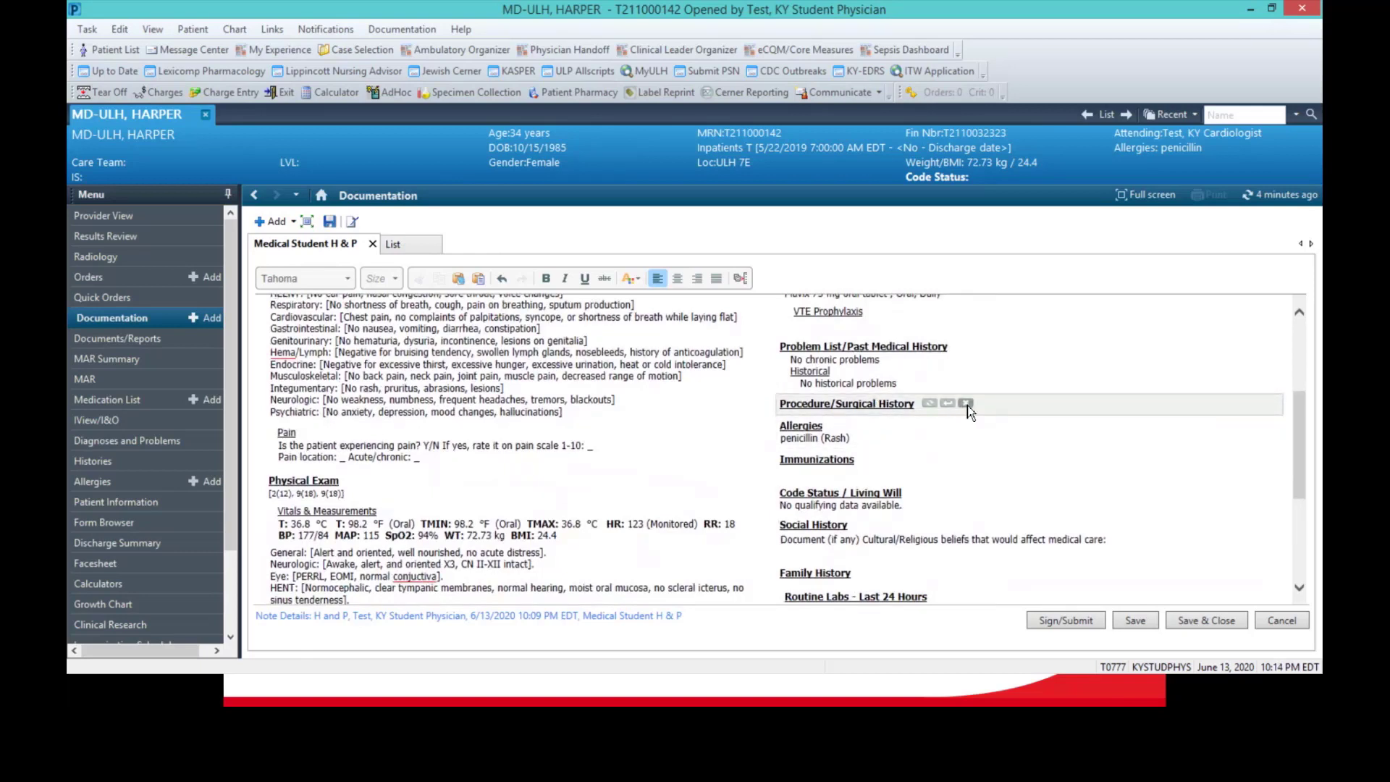
click(966, 404)
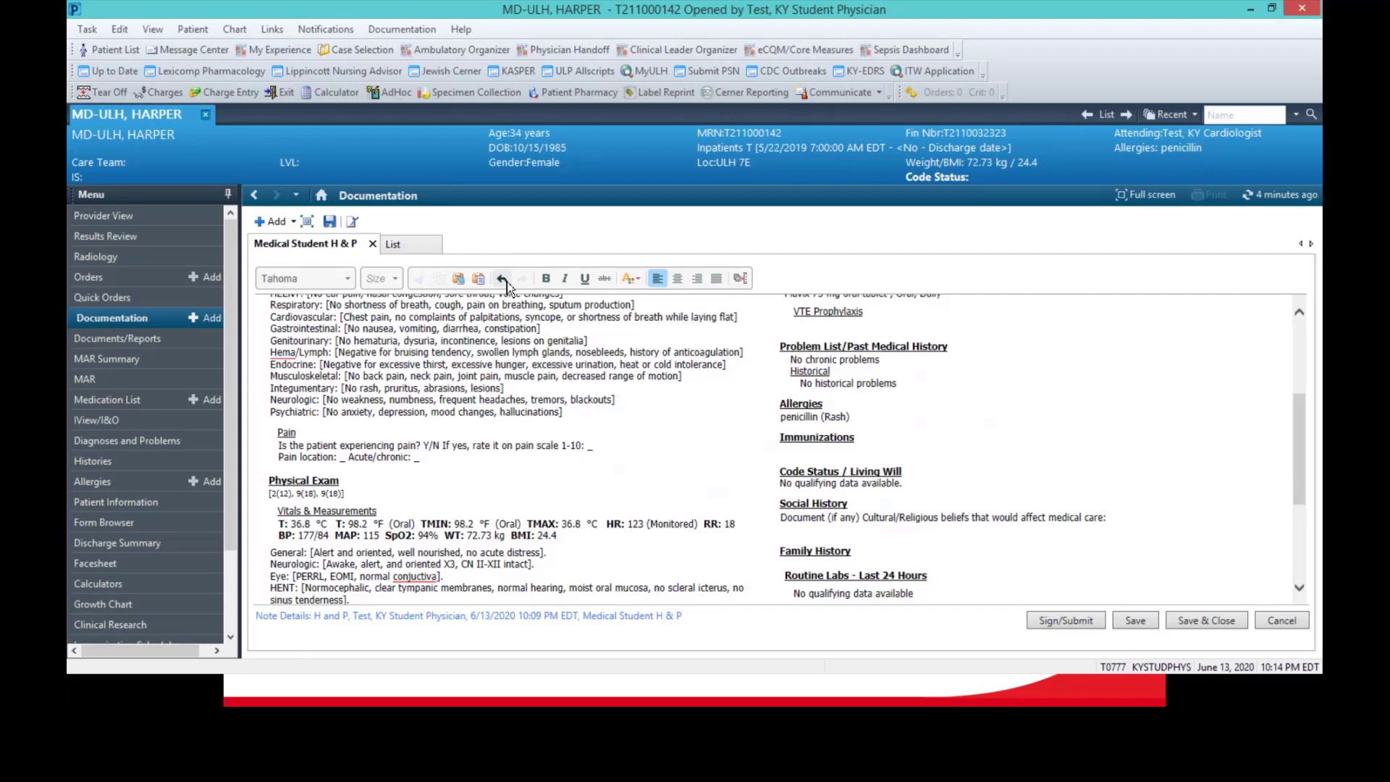
click(507, 282)
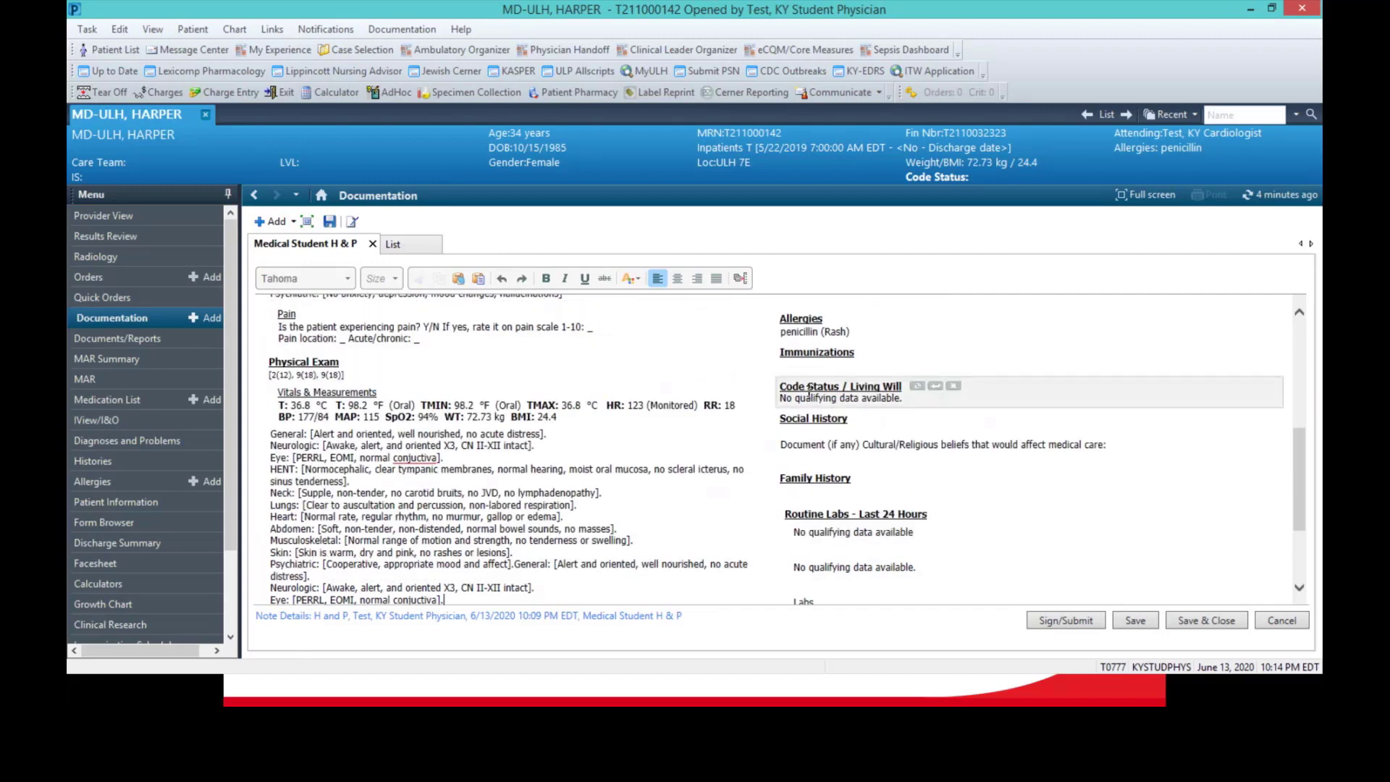
Add the free text "no history of surgery" under the Procedure/Surgical History section
scroll(809, 391, down, 3)
scroll(809, 391, up, 10)
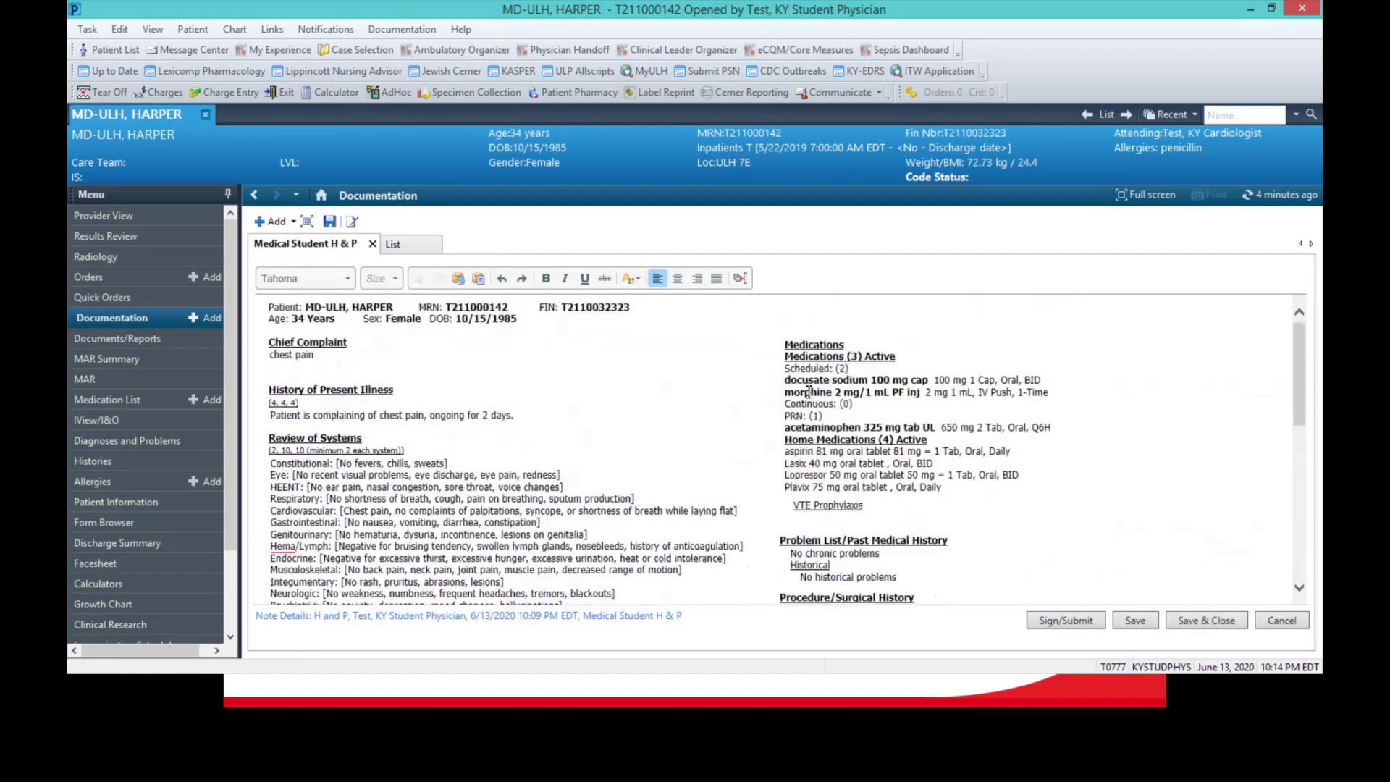
scroll(818, 405, down, 4)
click(892, 462)
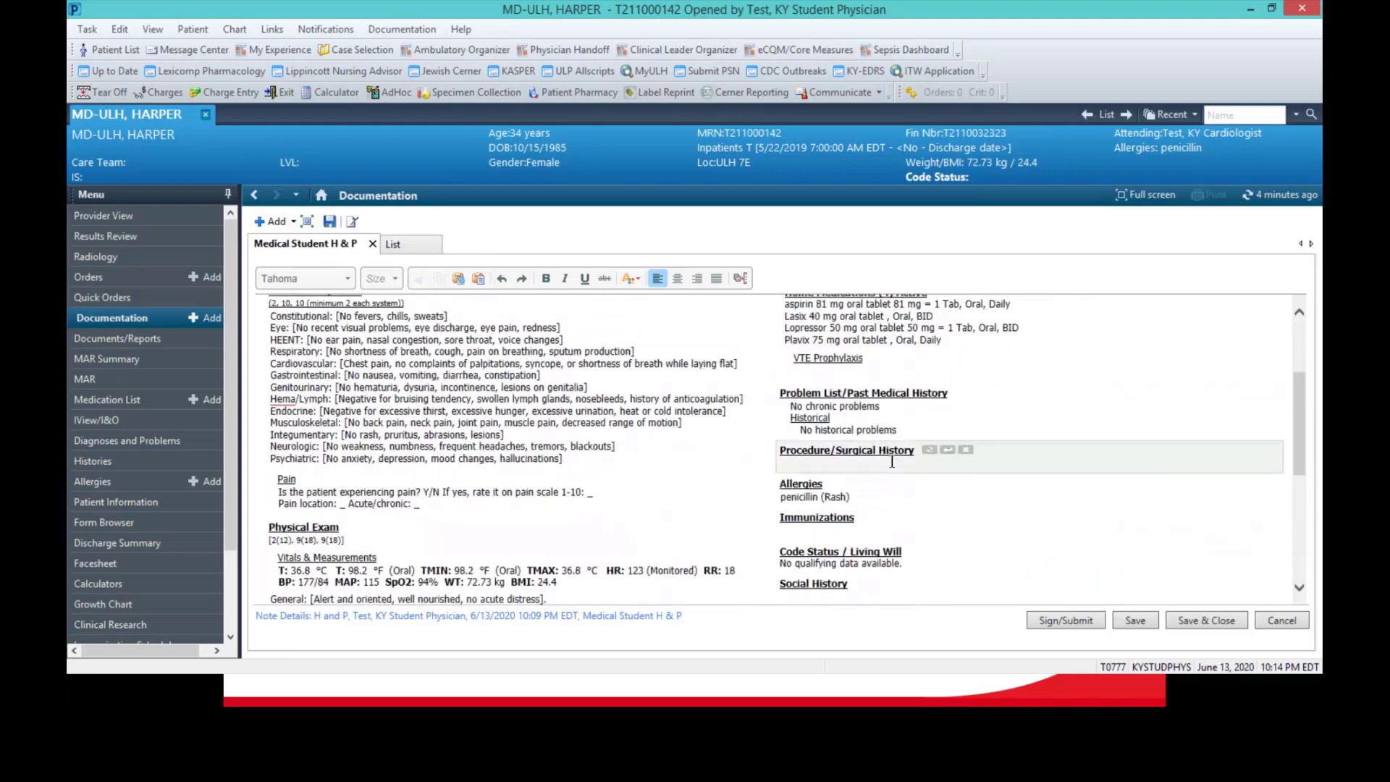
click(947, 451)
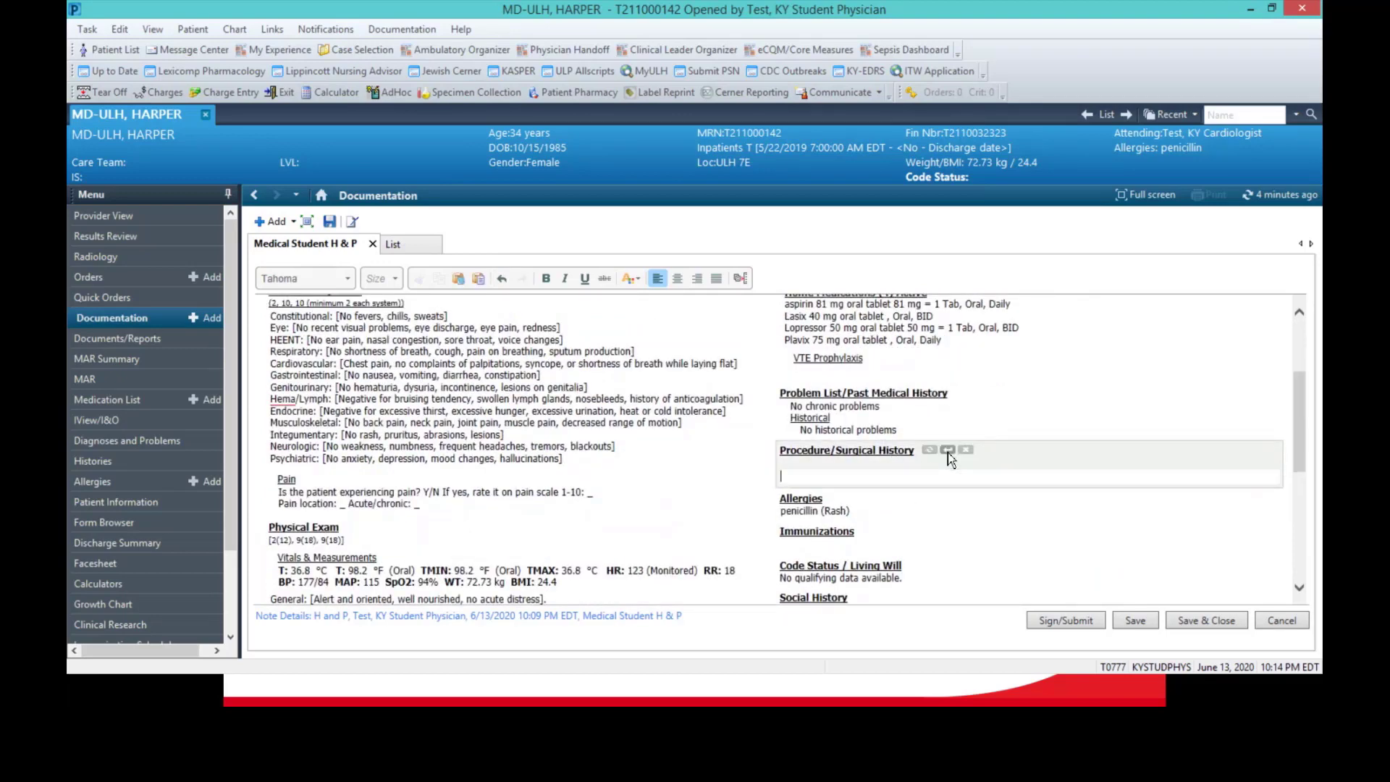
text(no history of surgery)
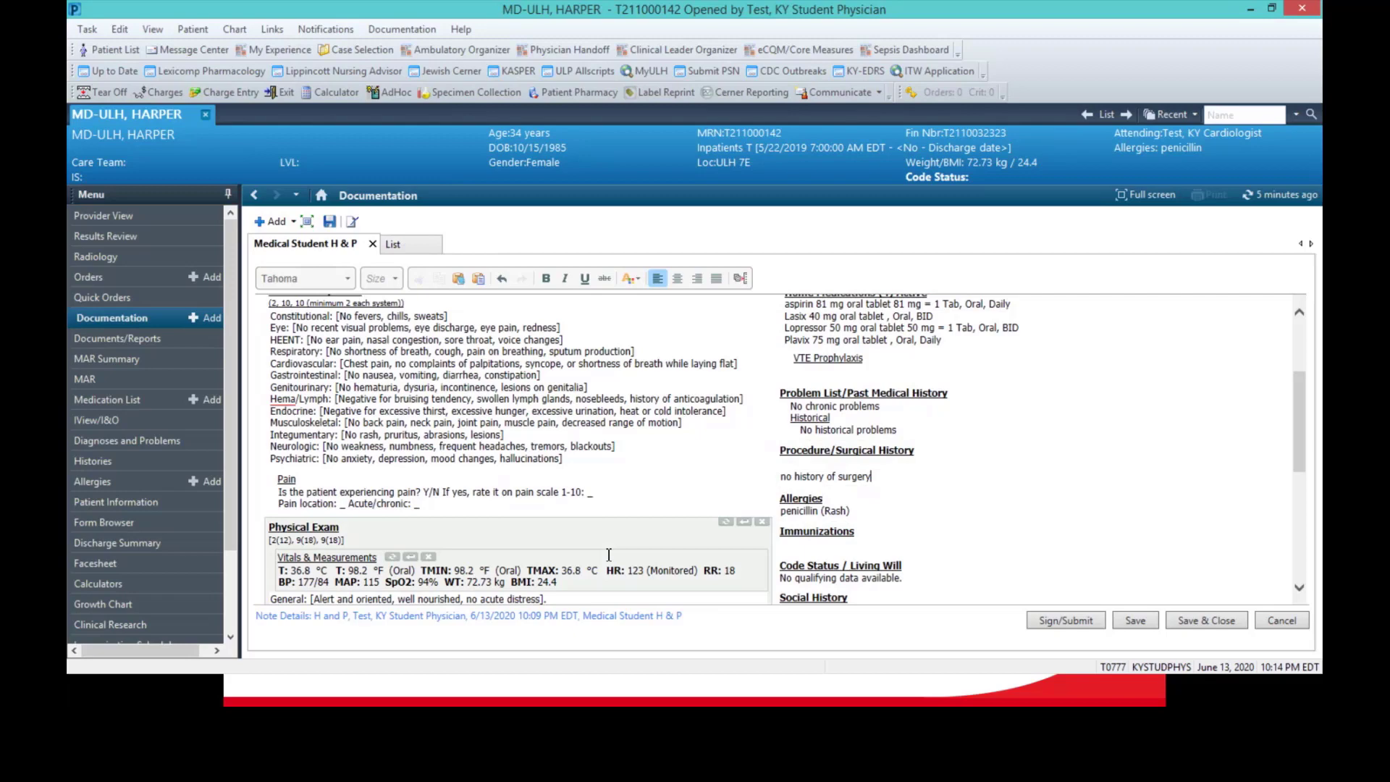
Open a free-text area with blank lines beneath the last entry of the Review of Systems section
scroll(609, 555, up, 4)
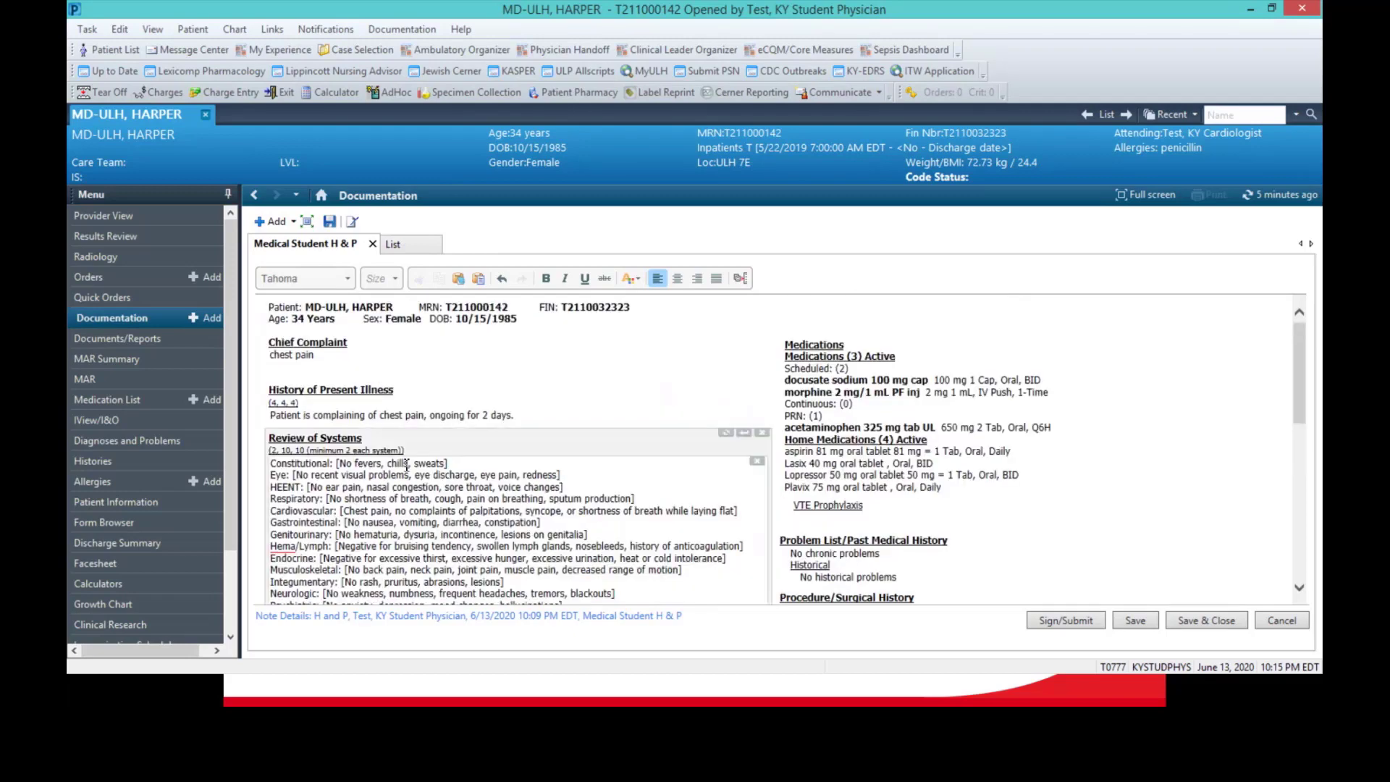
scroll(406, 465, down, 10)
scroll(406, 465, up, 1)
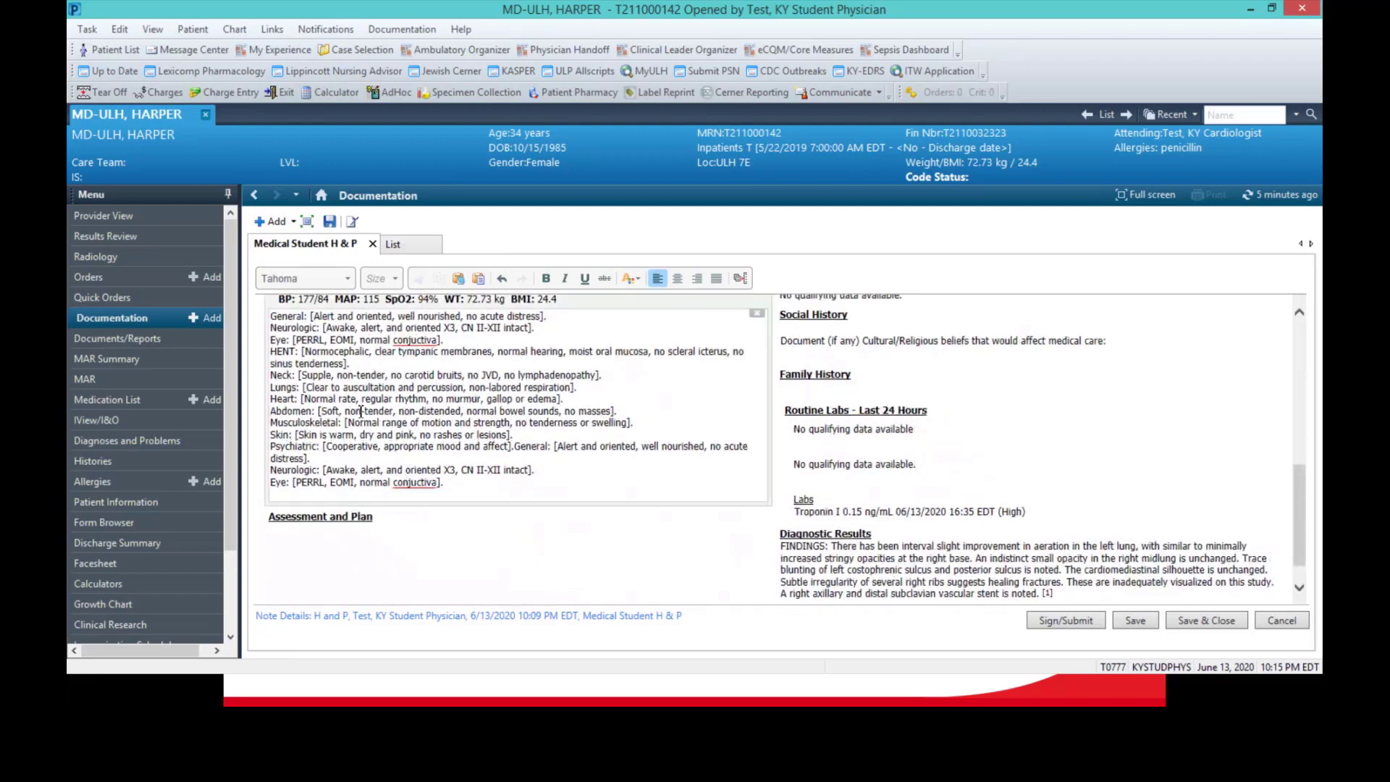
scroll(361, 412, up, 5)
scroll(360, 412, up, 1)
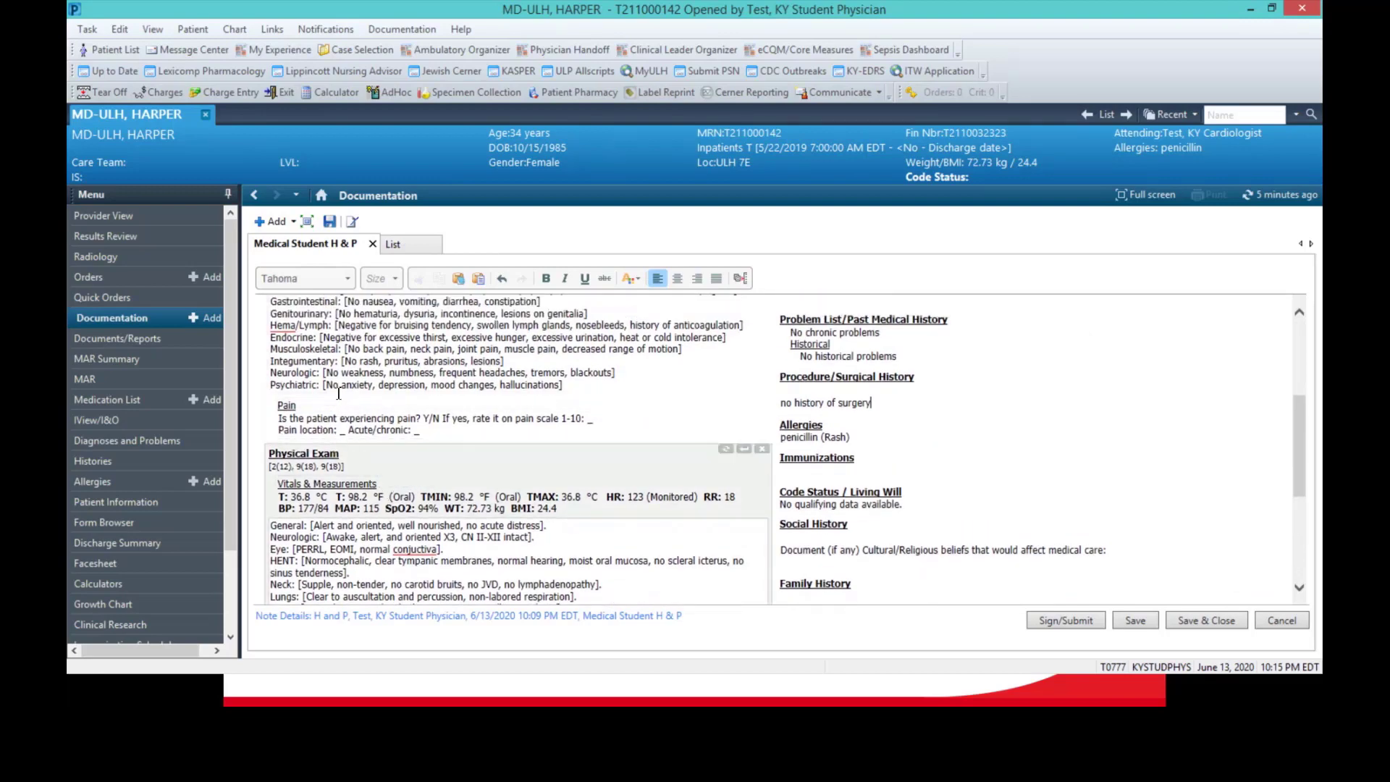
scroll(338, 393, up, 6)
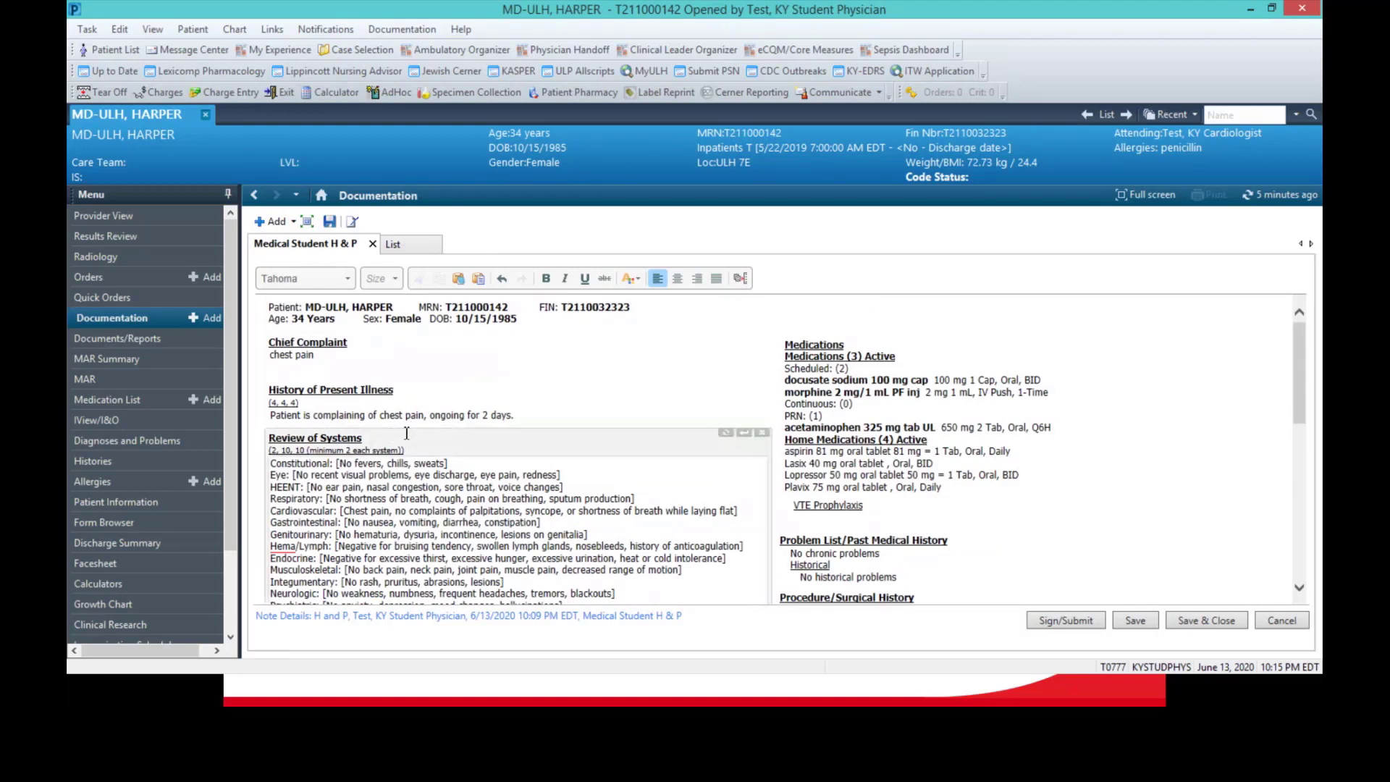
scroll(422, 443, down, 1)
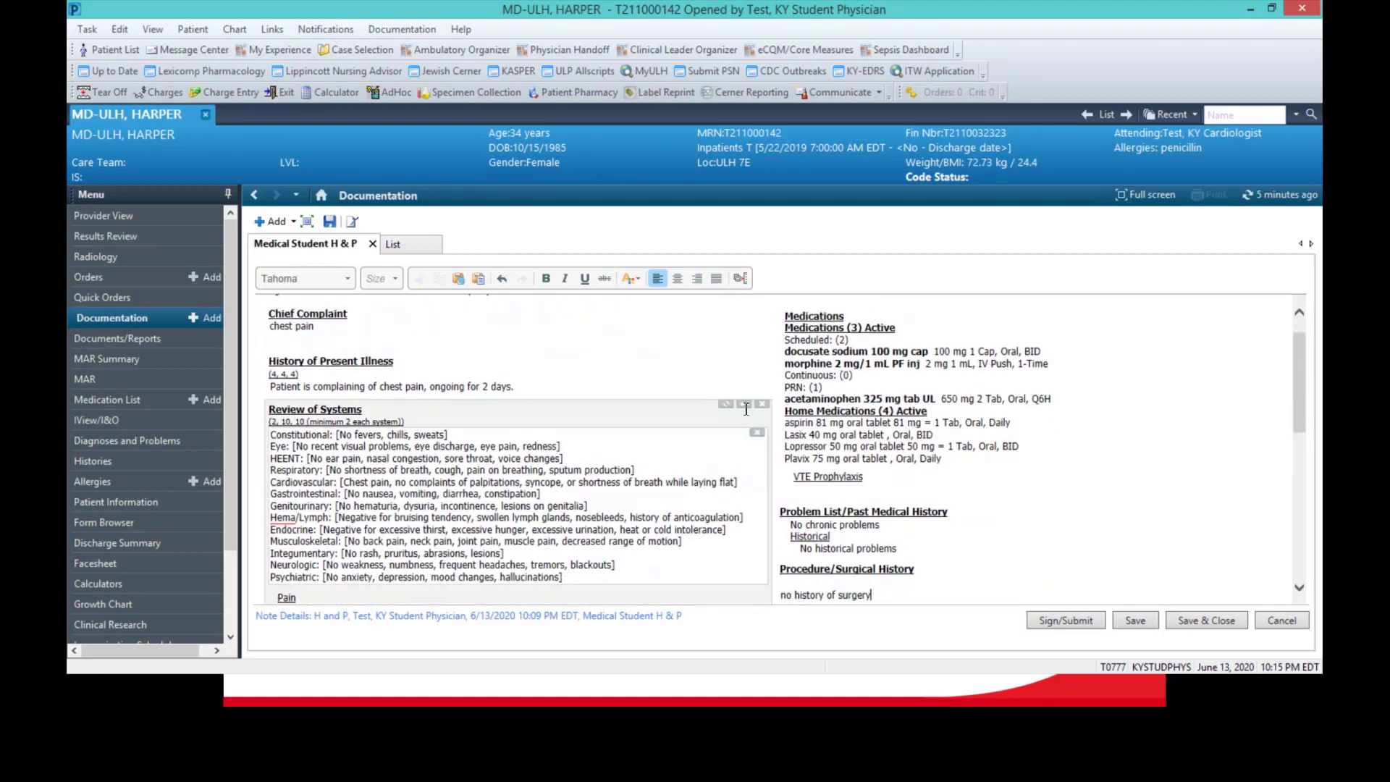
click(744, 404)
key(Return)
key(Return)
key(Return)
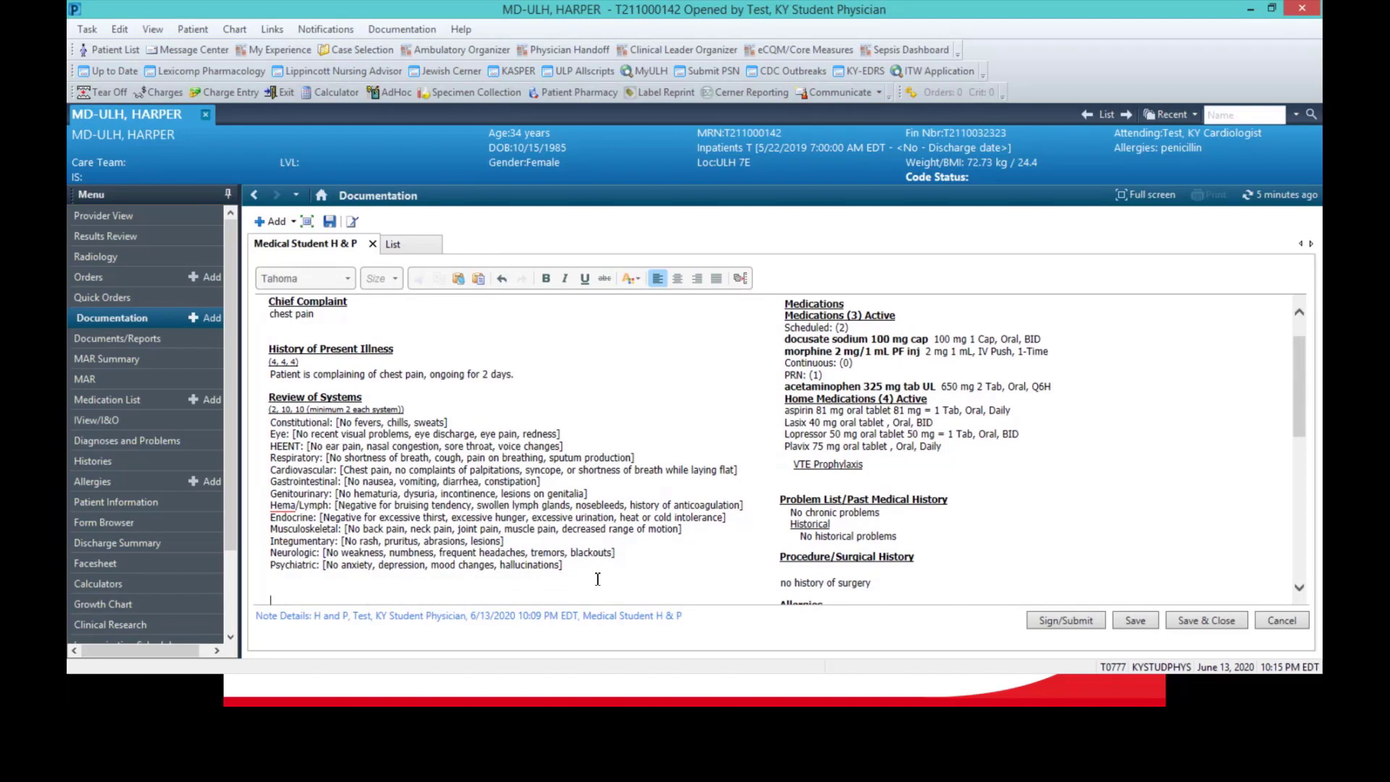
Browse the auto text phrases that begin with "." beneath Review of Systems without inserting one
text(.)
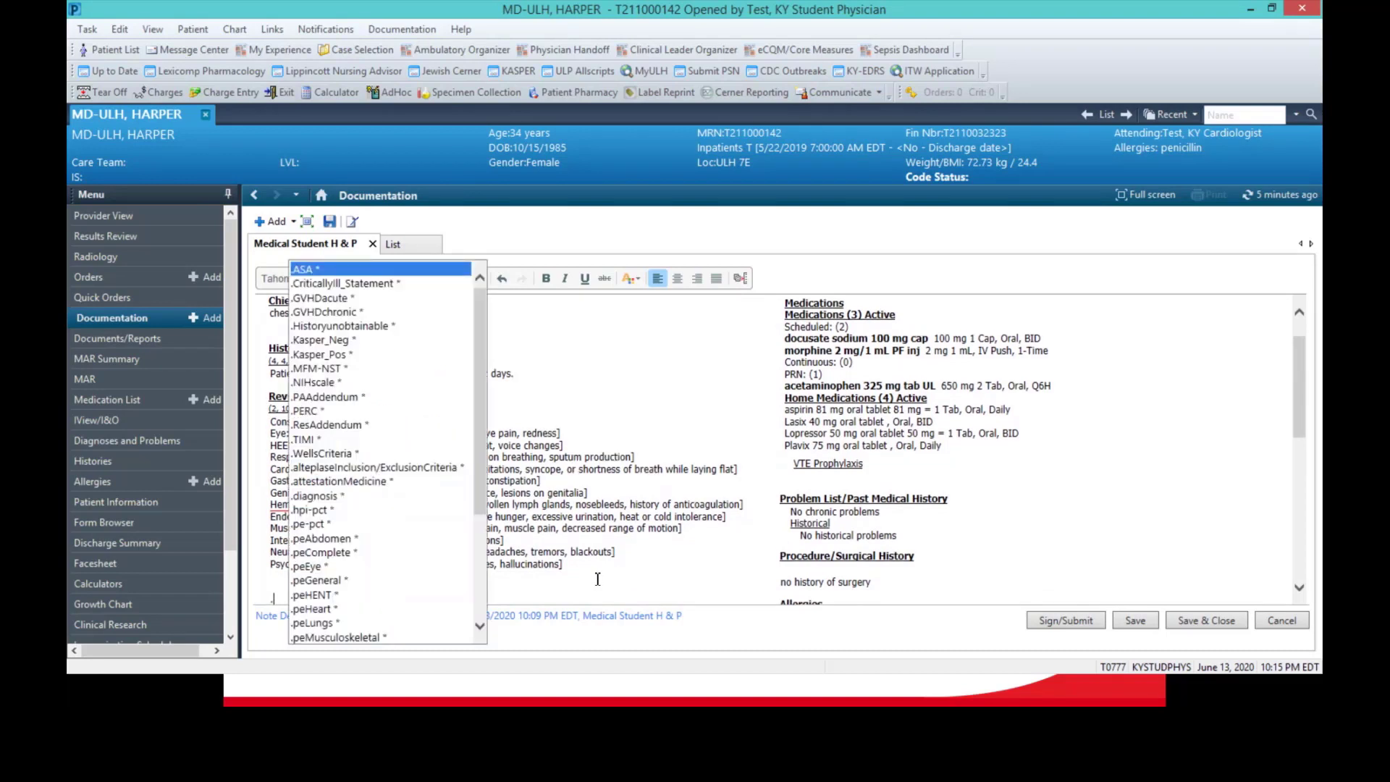
scroll(403, 505, down, 4)
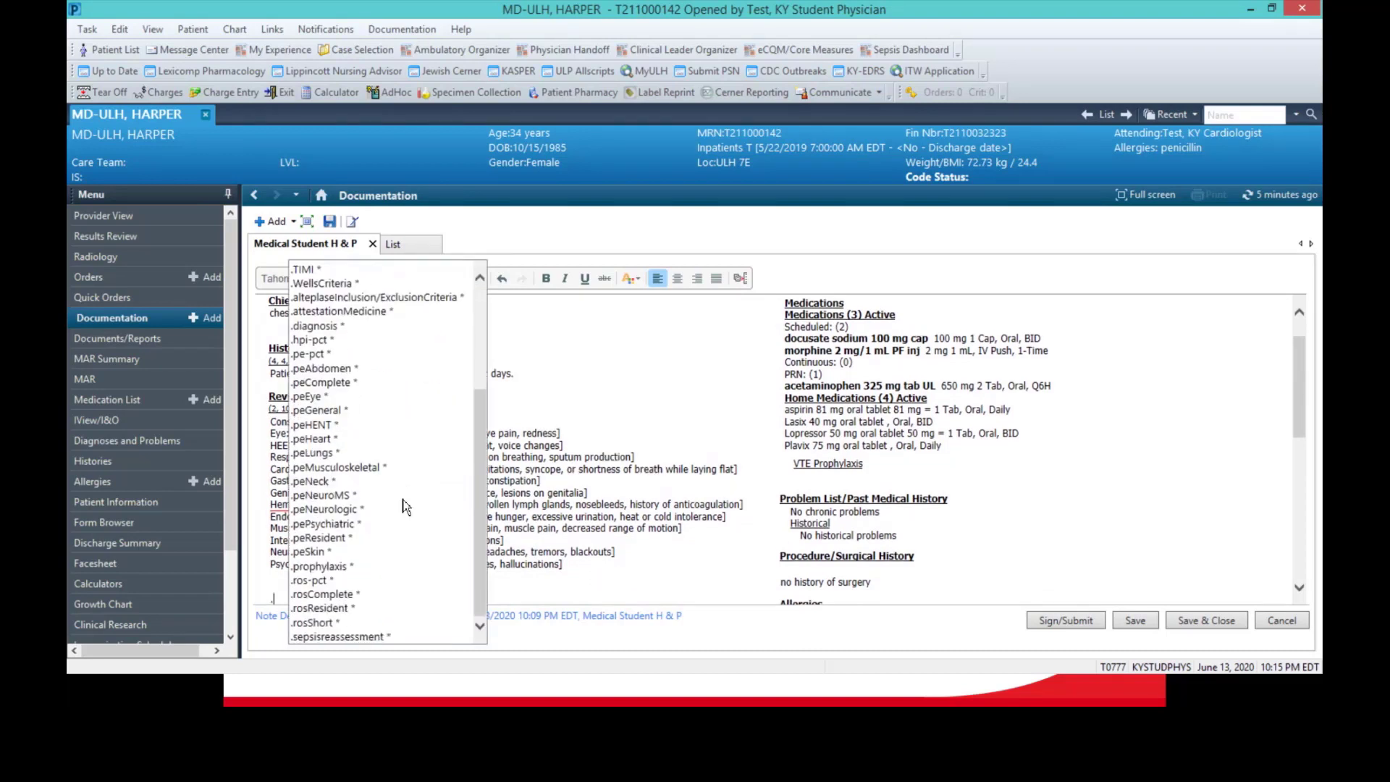
scroll(403, 504, up, 4)
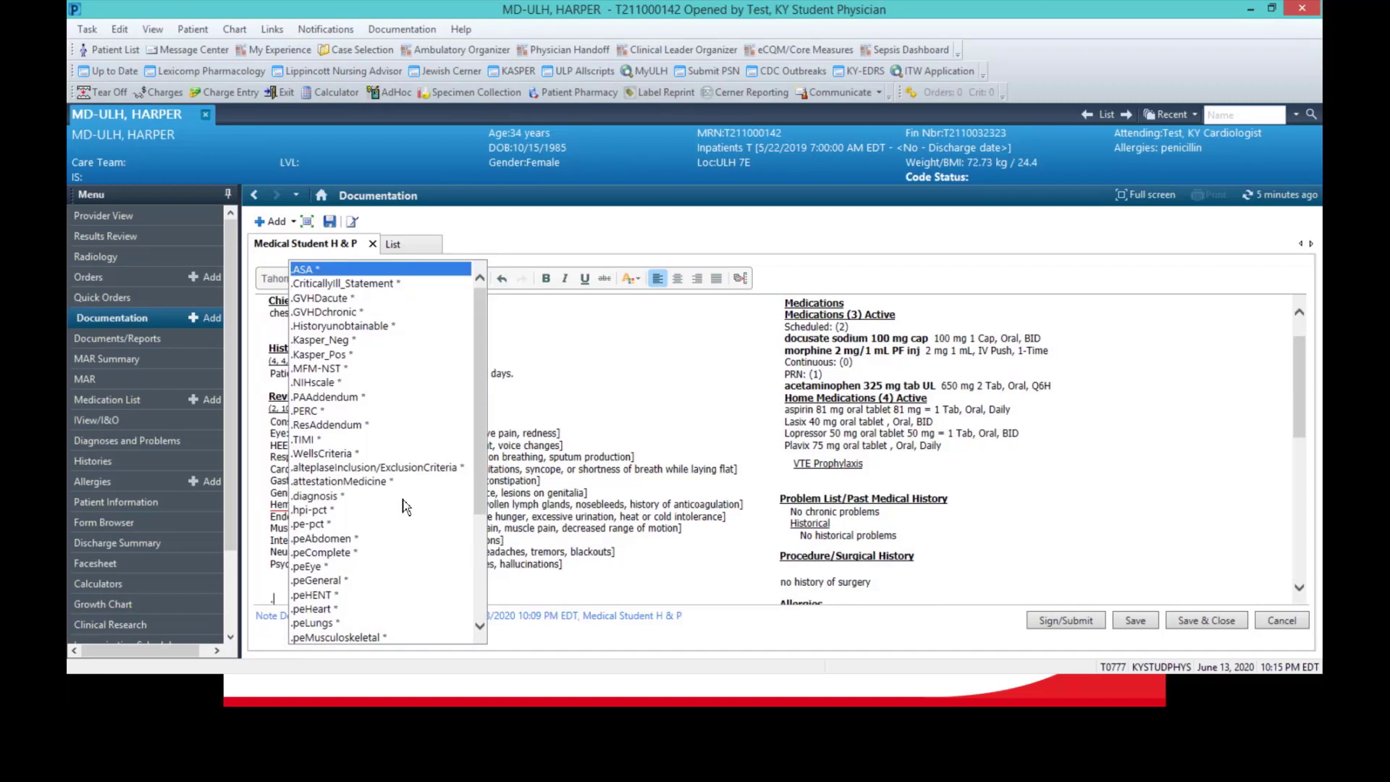
key(BackSpace)
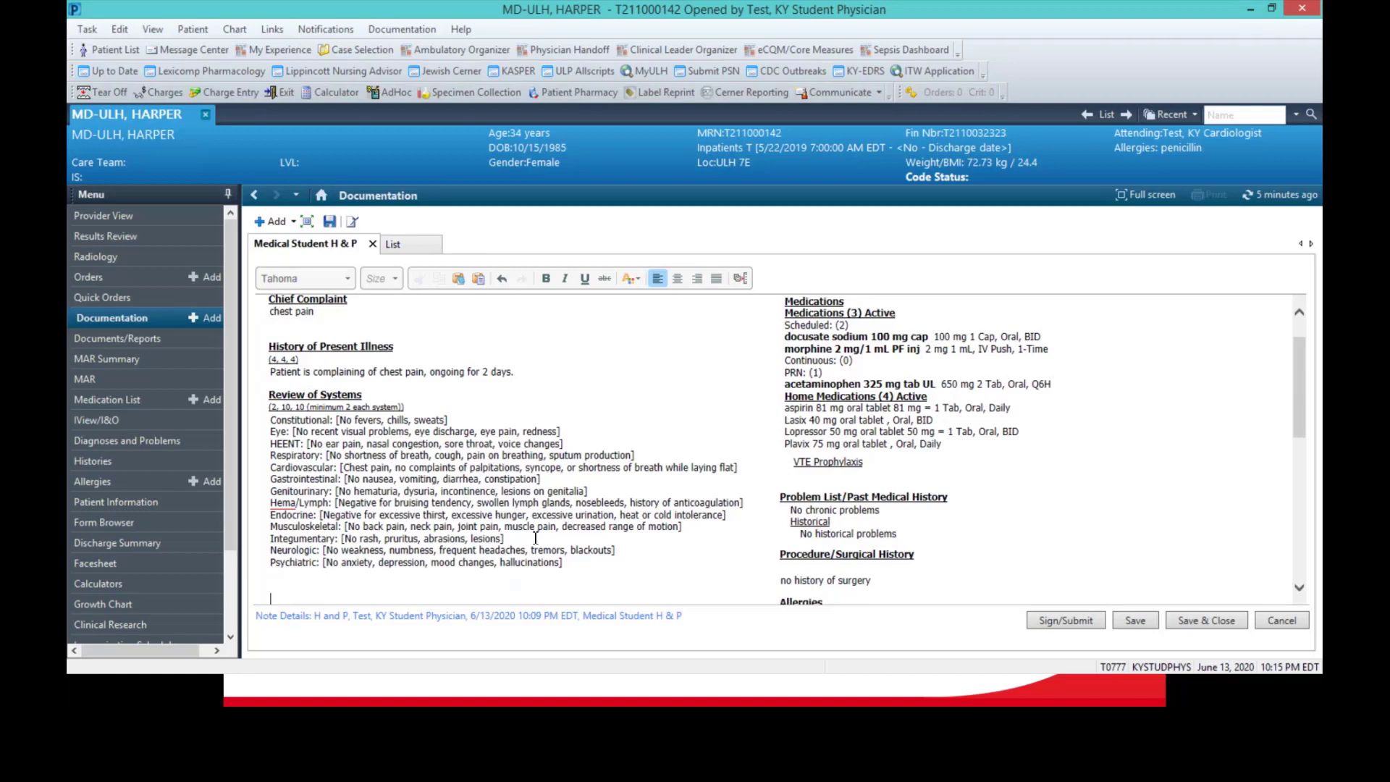
Look through the phrases starting with "/" and insert /admitdate beneath Review of Systems
text(/)
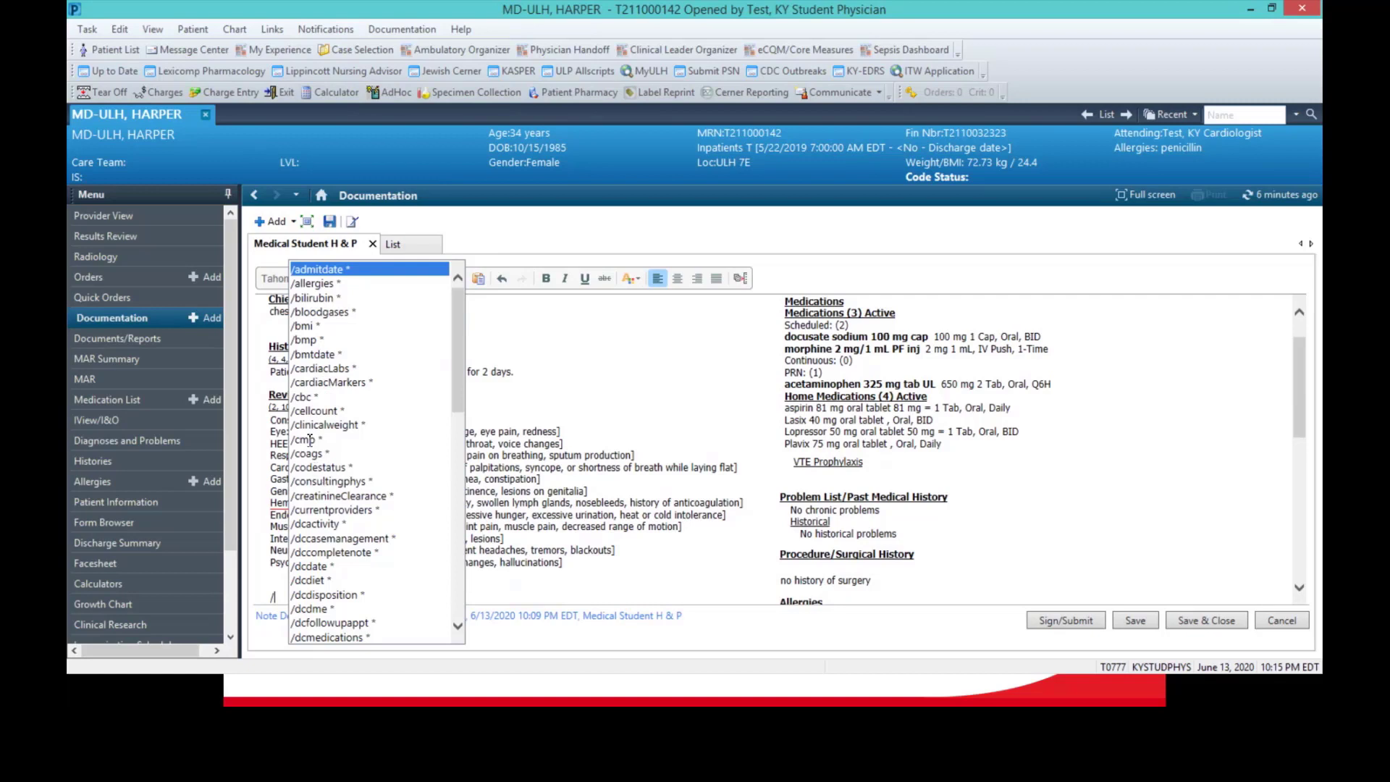
scroll(315, 533, down, 15)
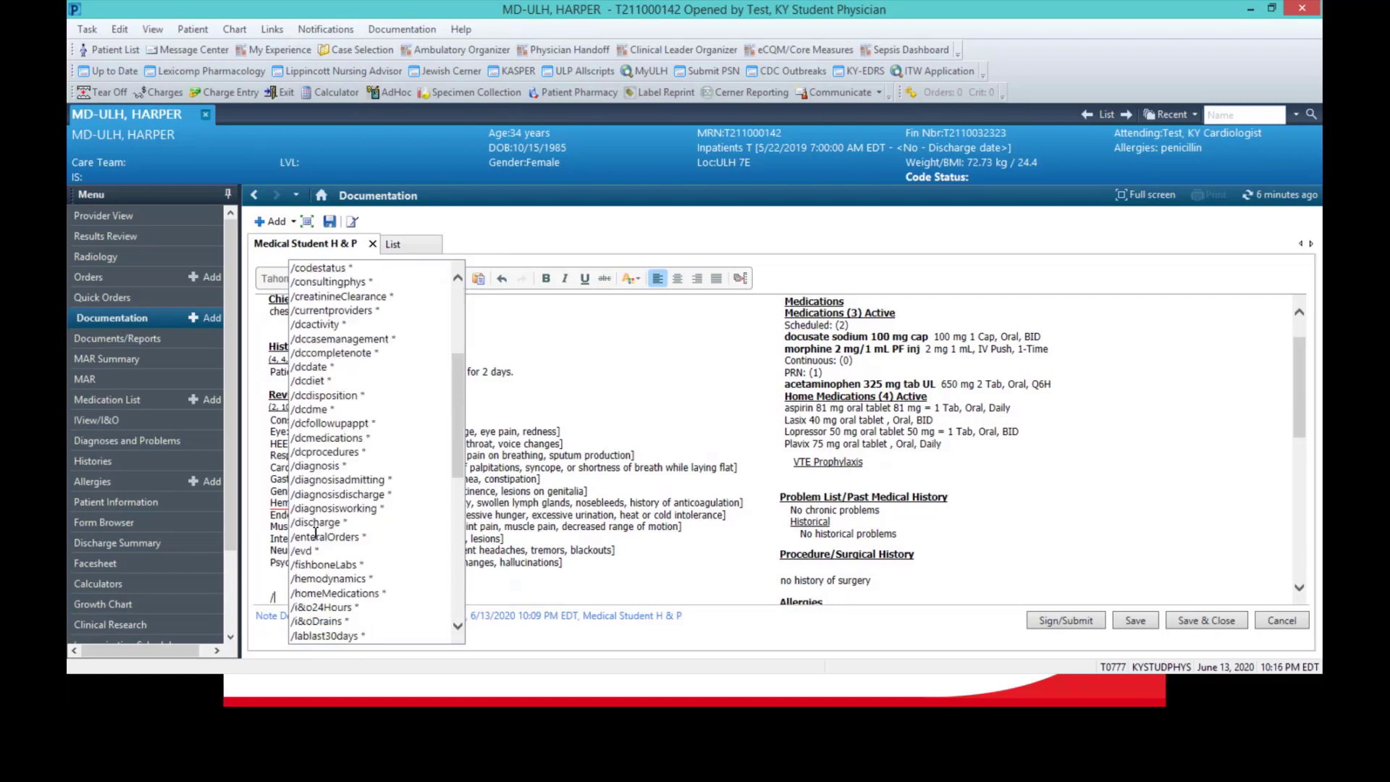
scroll(315, 534, down, 2)
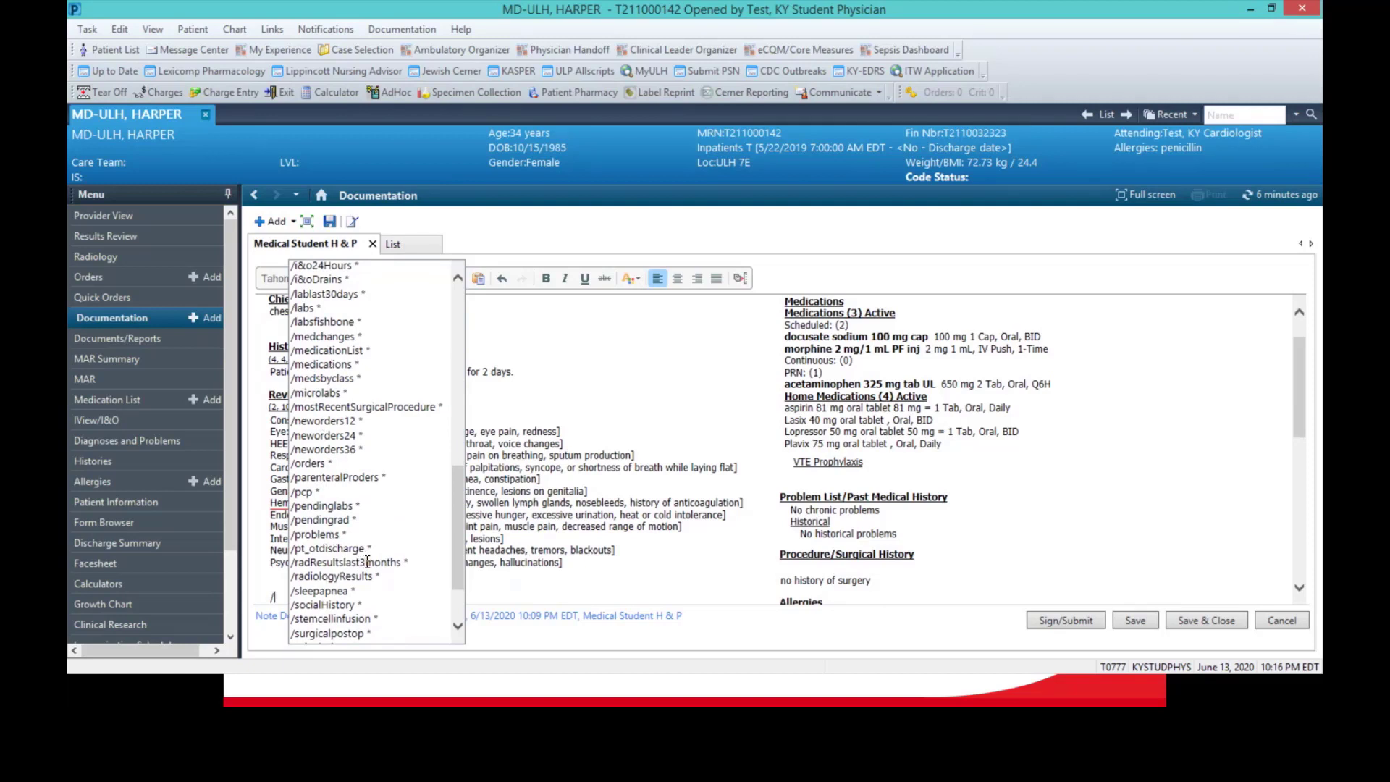
scroll(367, 561, down, 2)
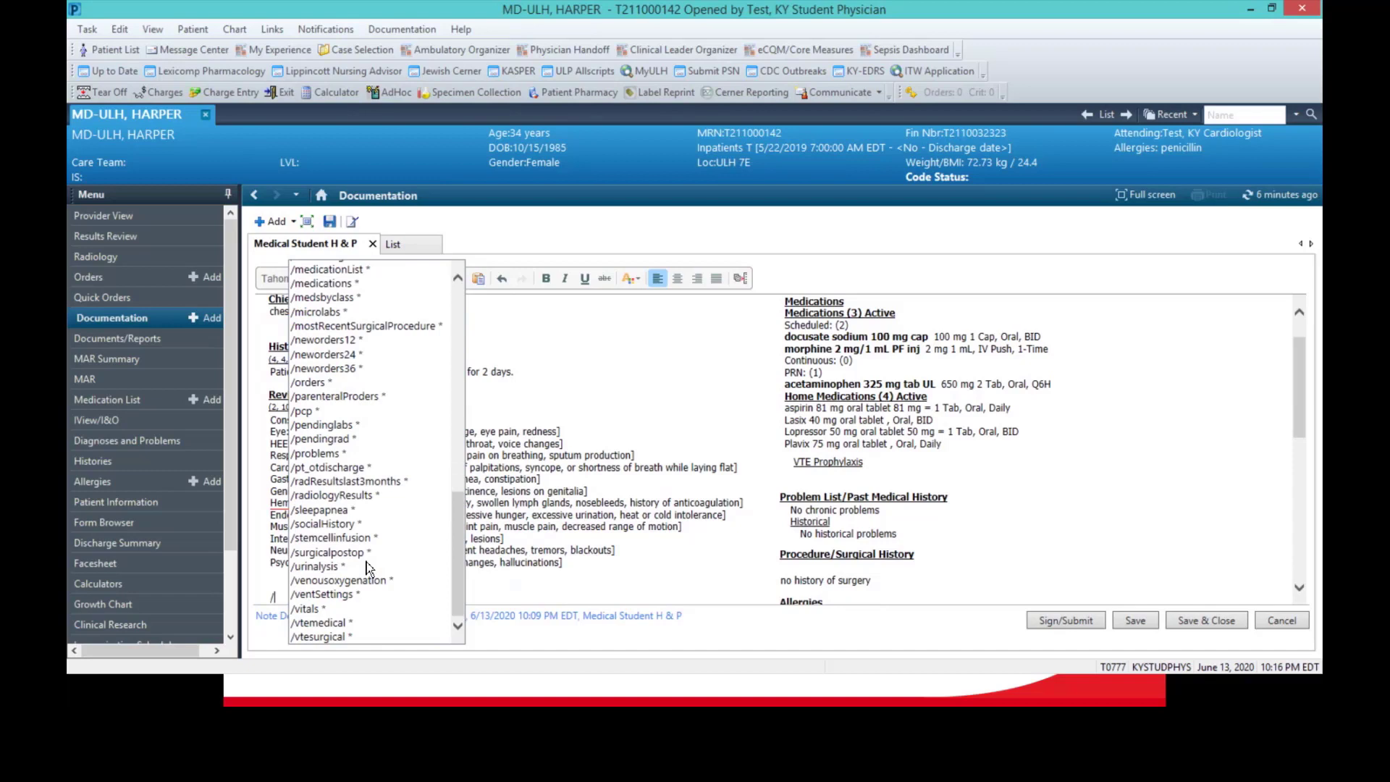
scroll(367, 568, up, 20)
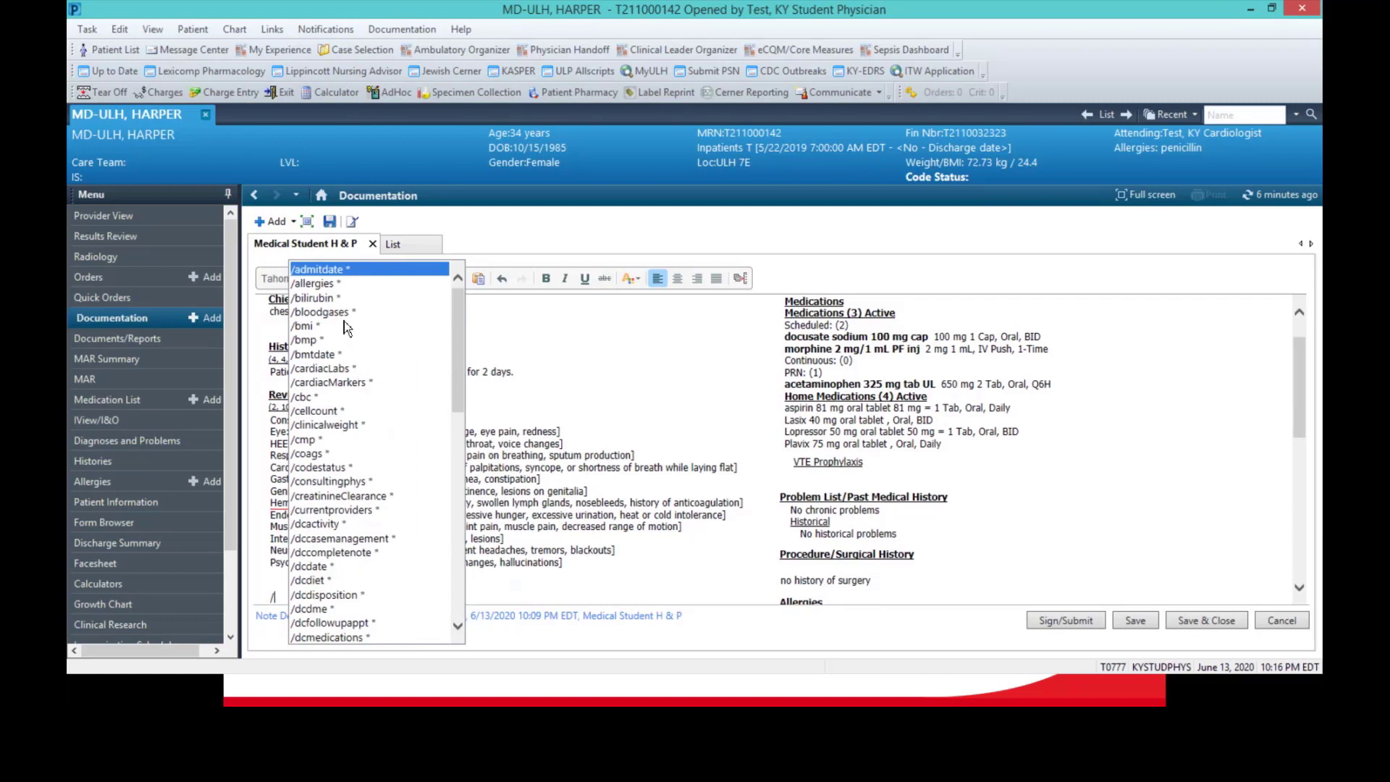
click(321, 270)
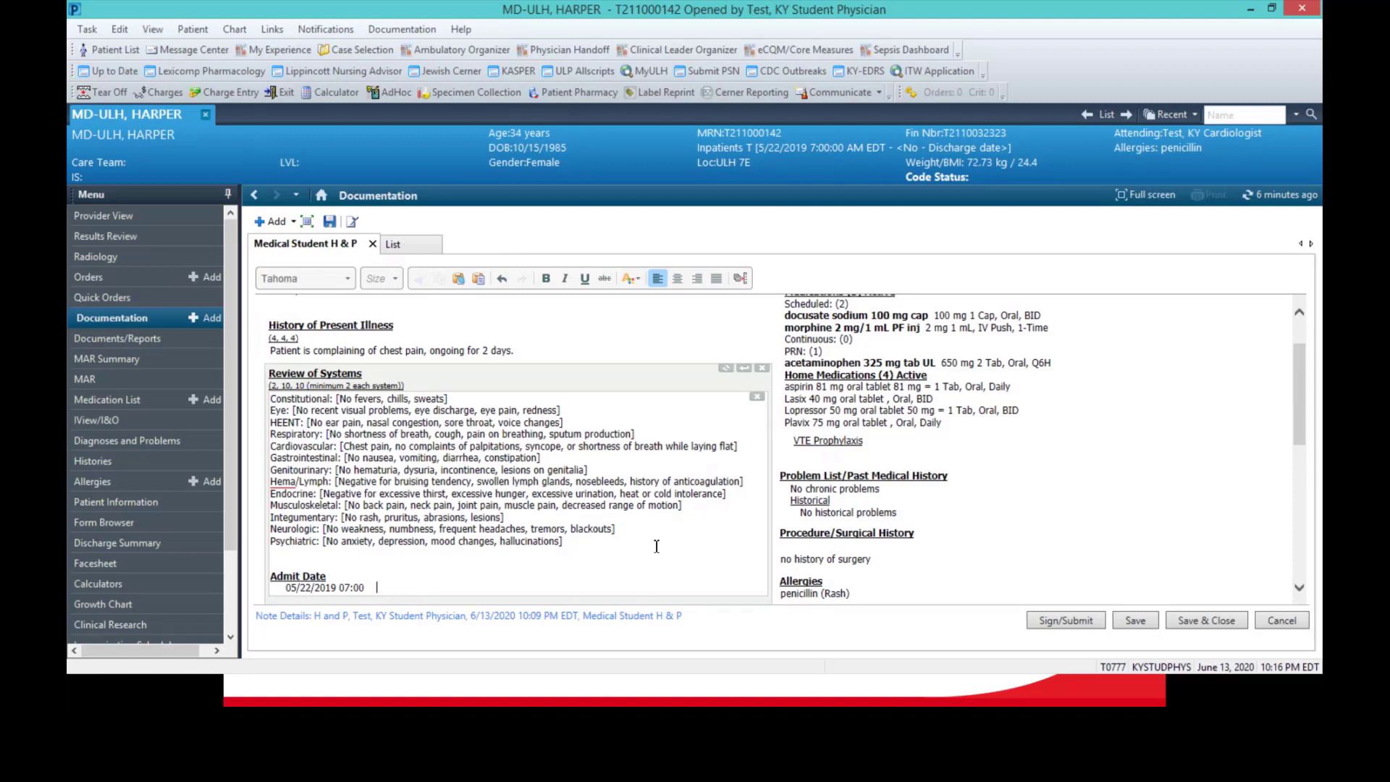
Start a new personal auto text phrase with the abbreviation #test, leaving its description blank
click(749, 287)
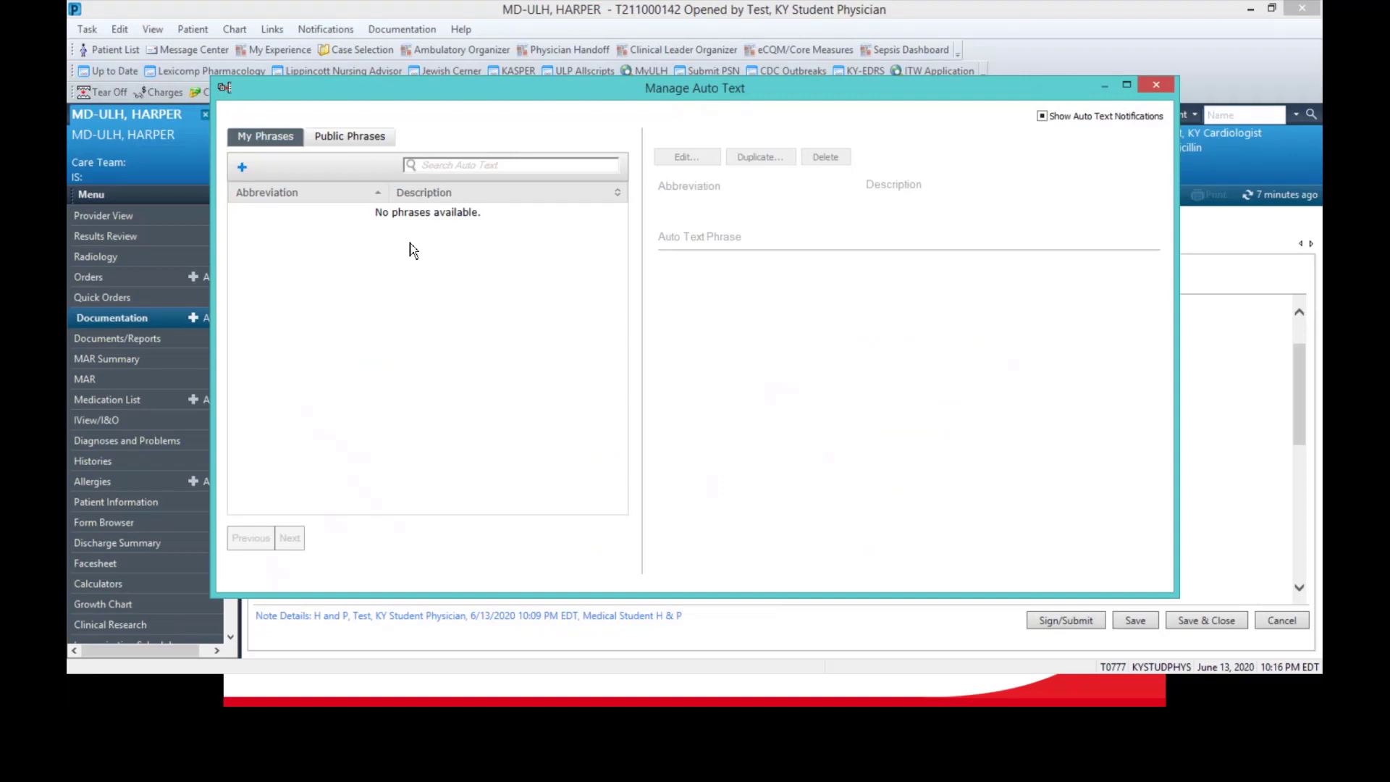
click(241, 167)
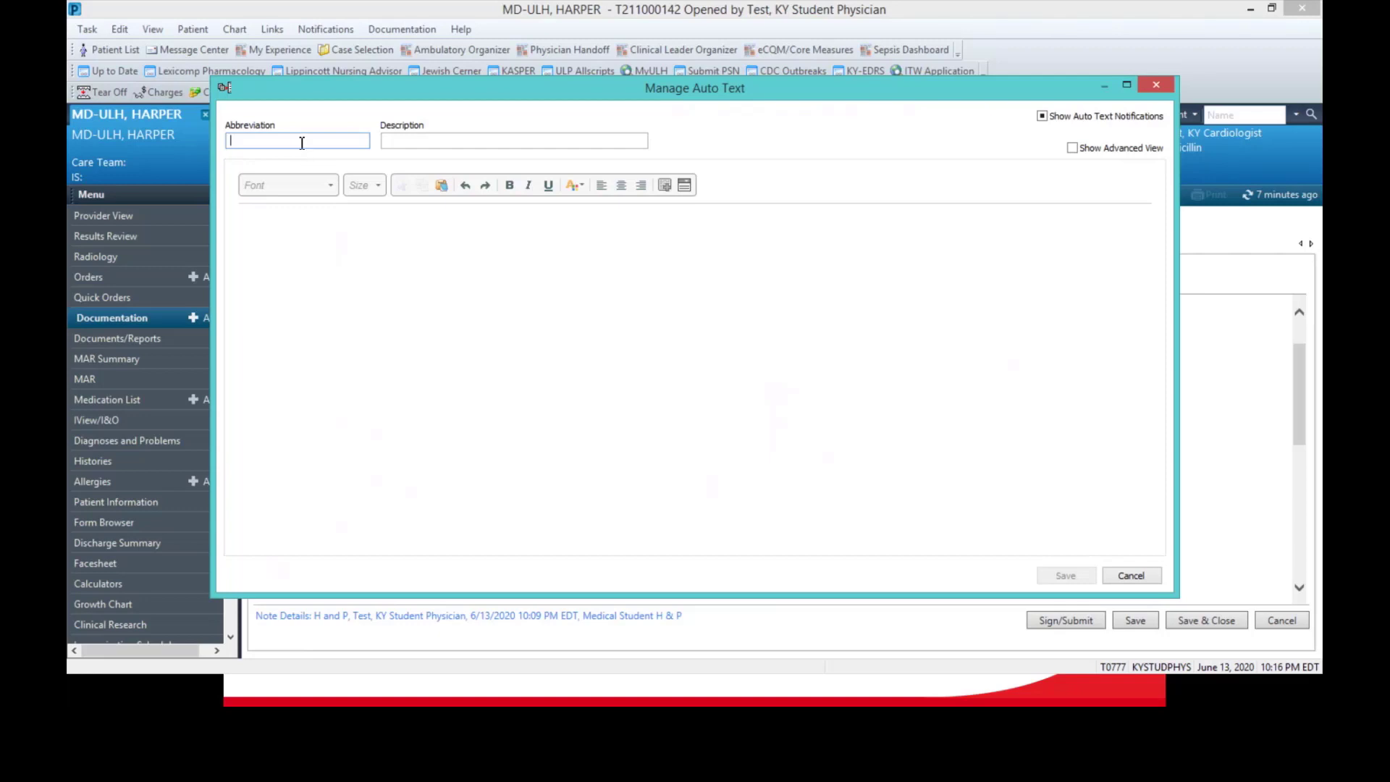
text(#test)
key(Tab)
key(Tab)
Enter "Testing custom autotext for note as a medicine student" as the phrase's content, save it and close the auto text manager
click(497, 327)
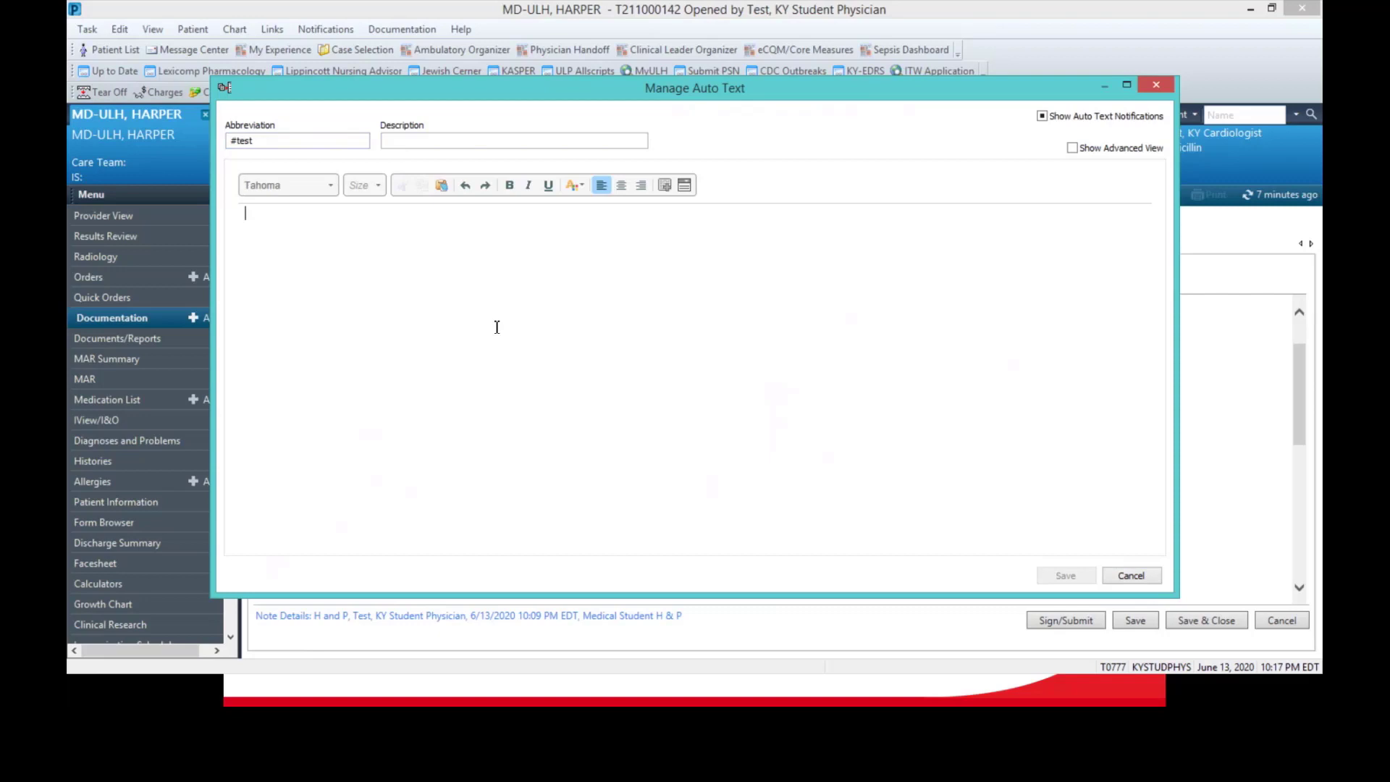
text(Testing custom aut)
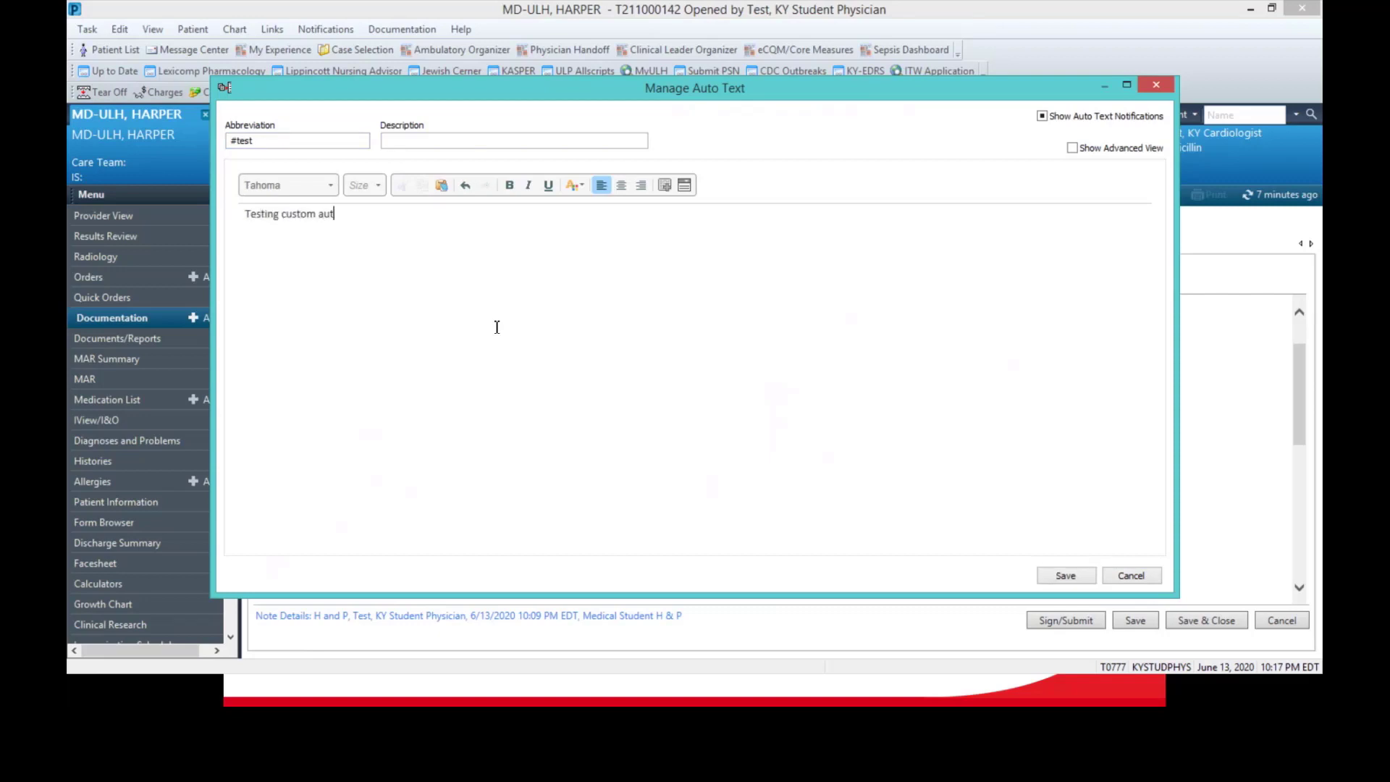
text(otext for note as a medicine student)
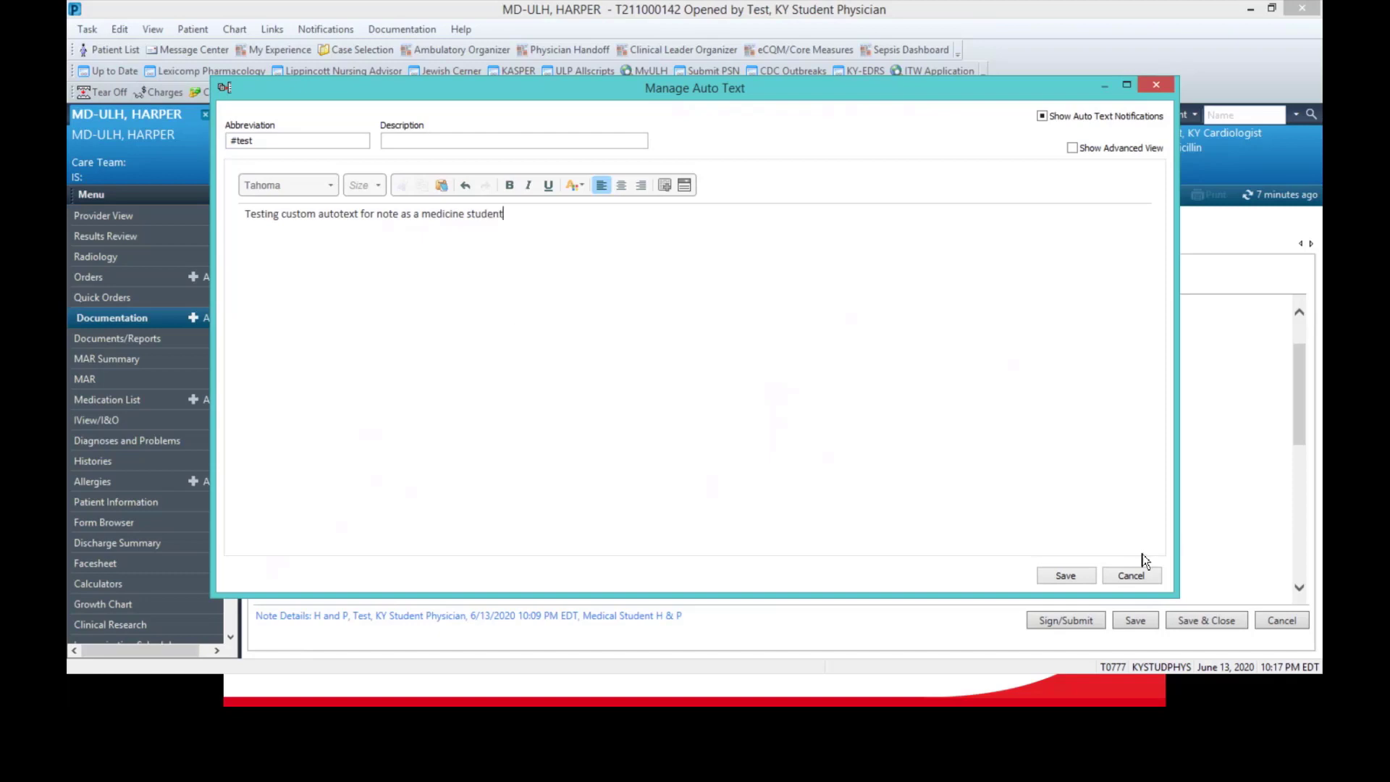
click(1065, 576)
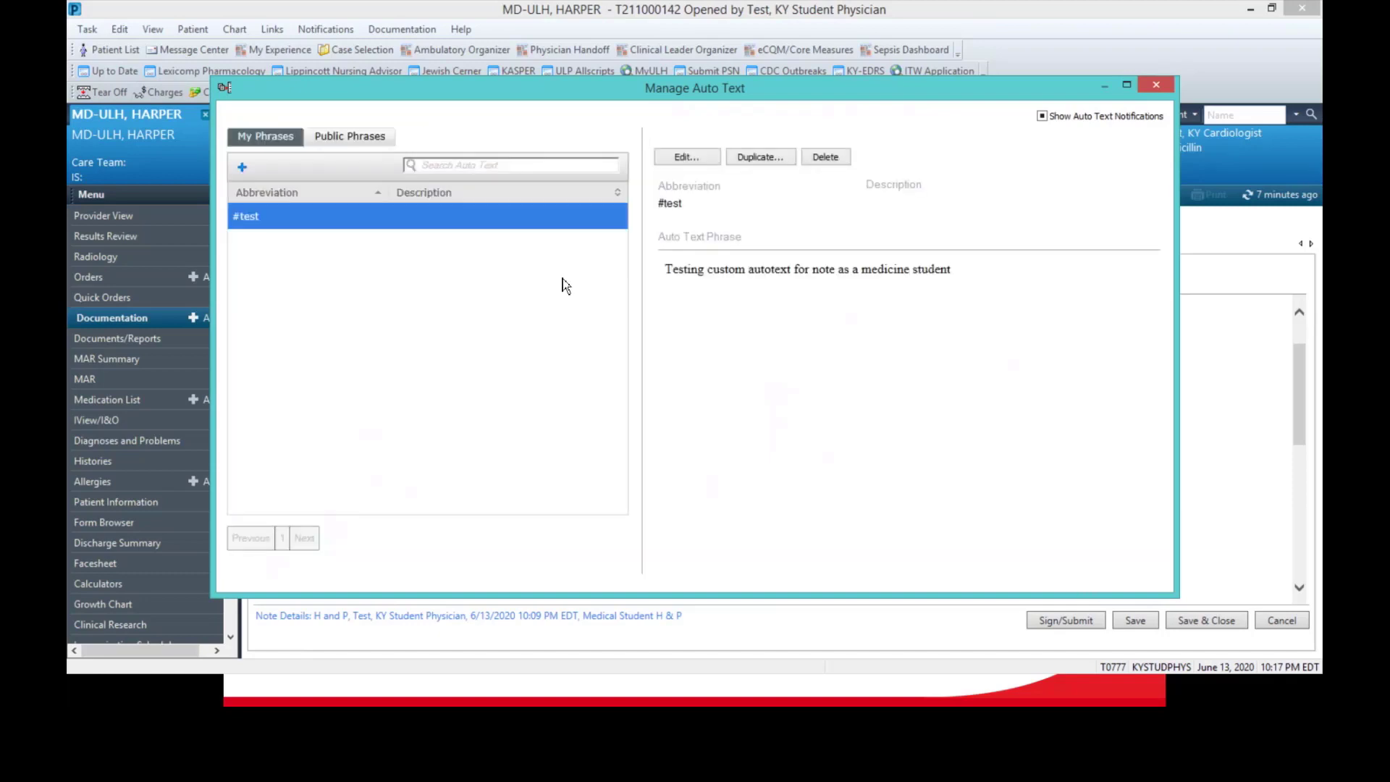
click(1161, 87)
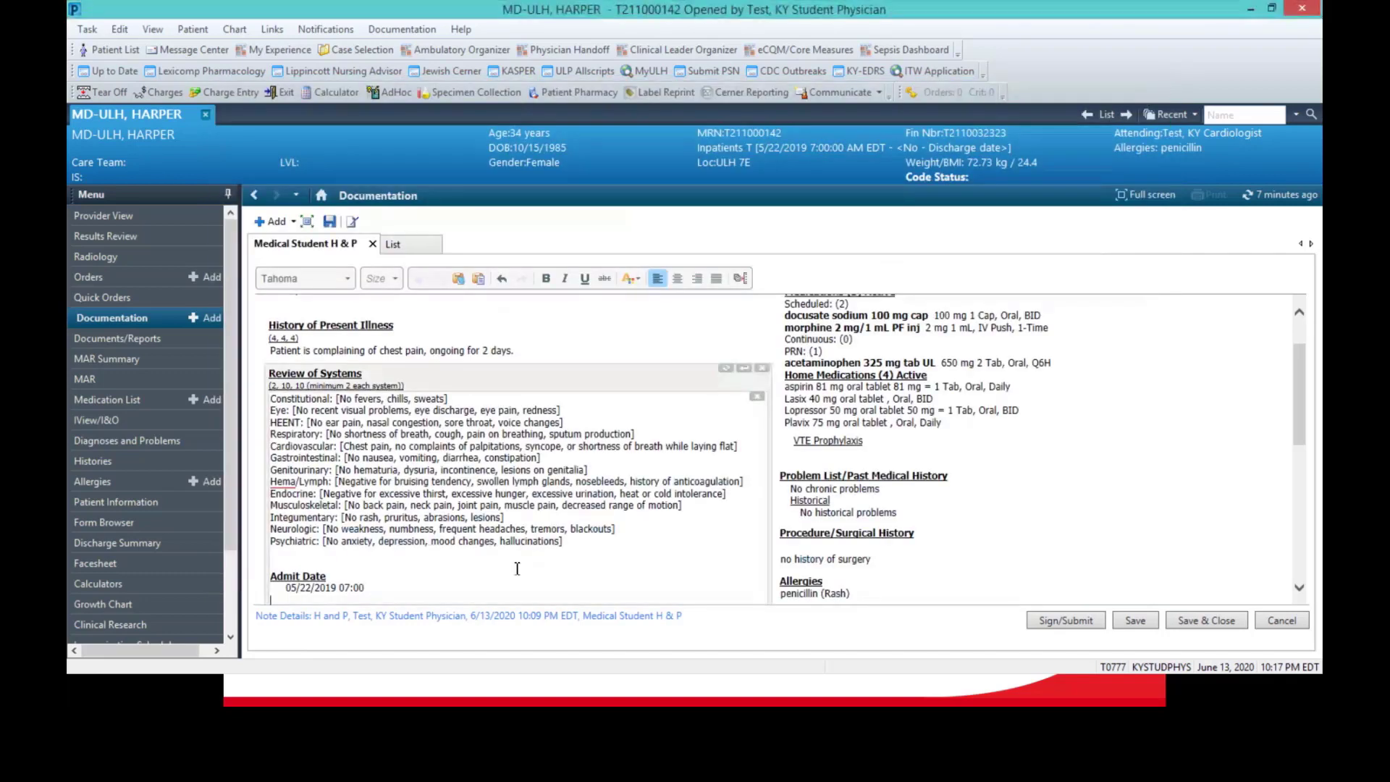
Insert the custom #test auto text phrase on the line beneath the Admit Date entry
scroll(517, 569, down, 1)
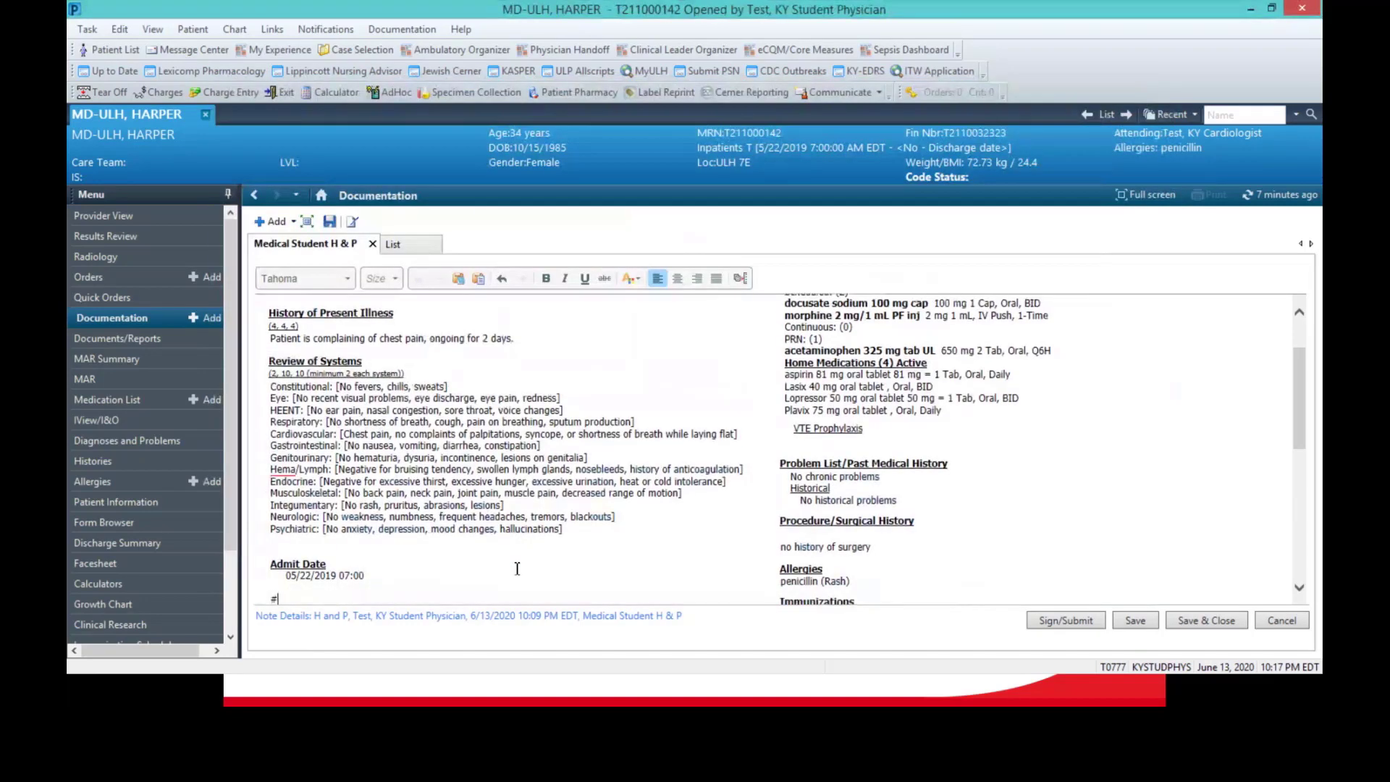
text(#)
key(Return)
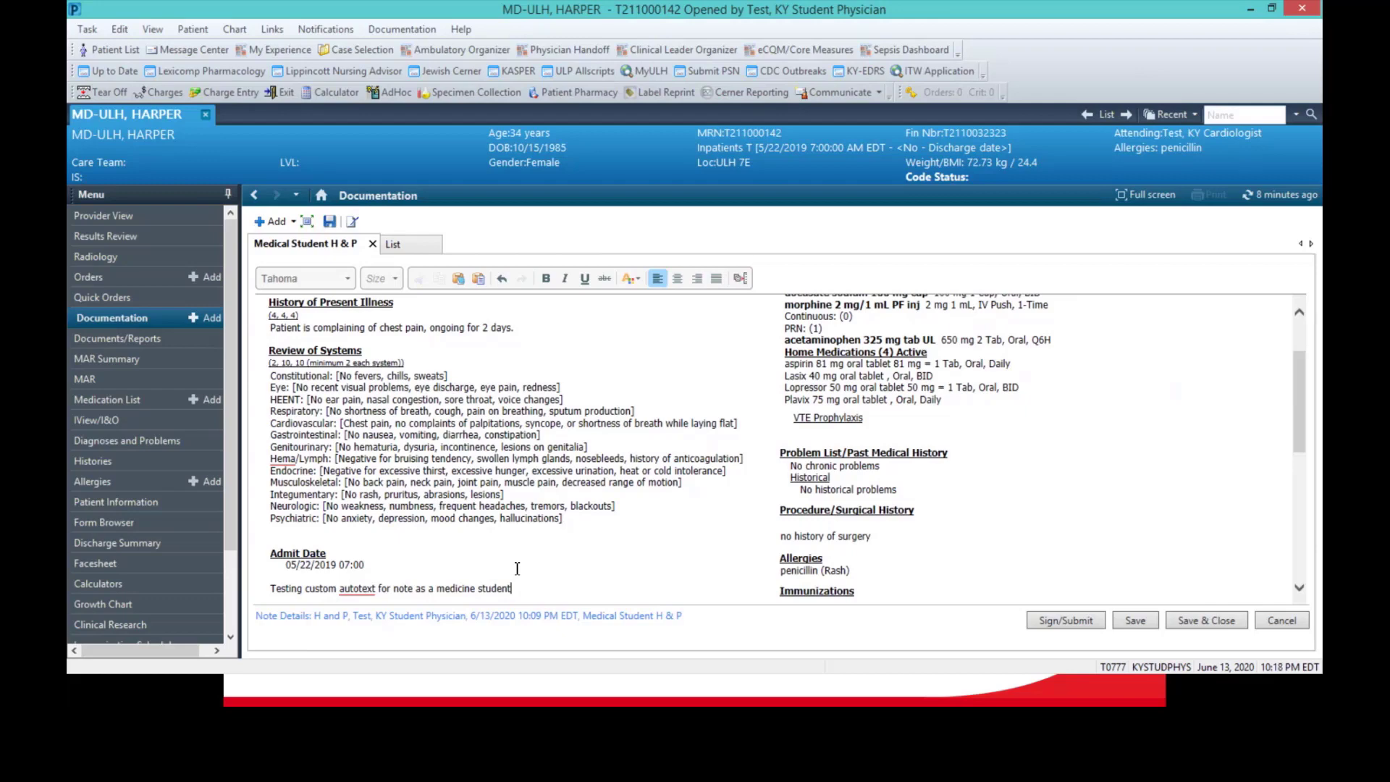
mouse_move(1068, 558)
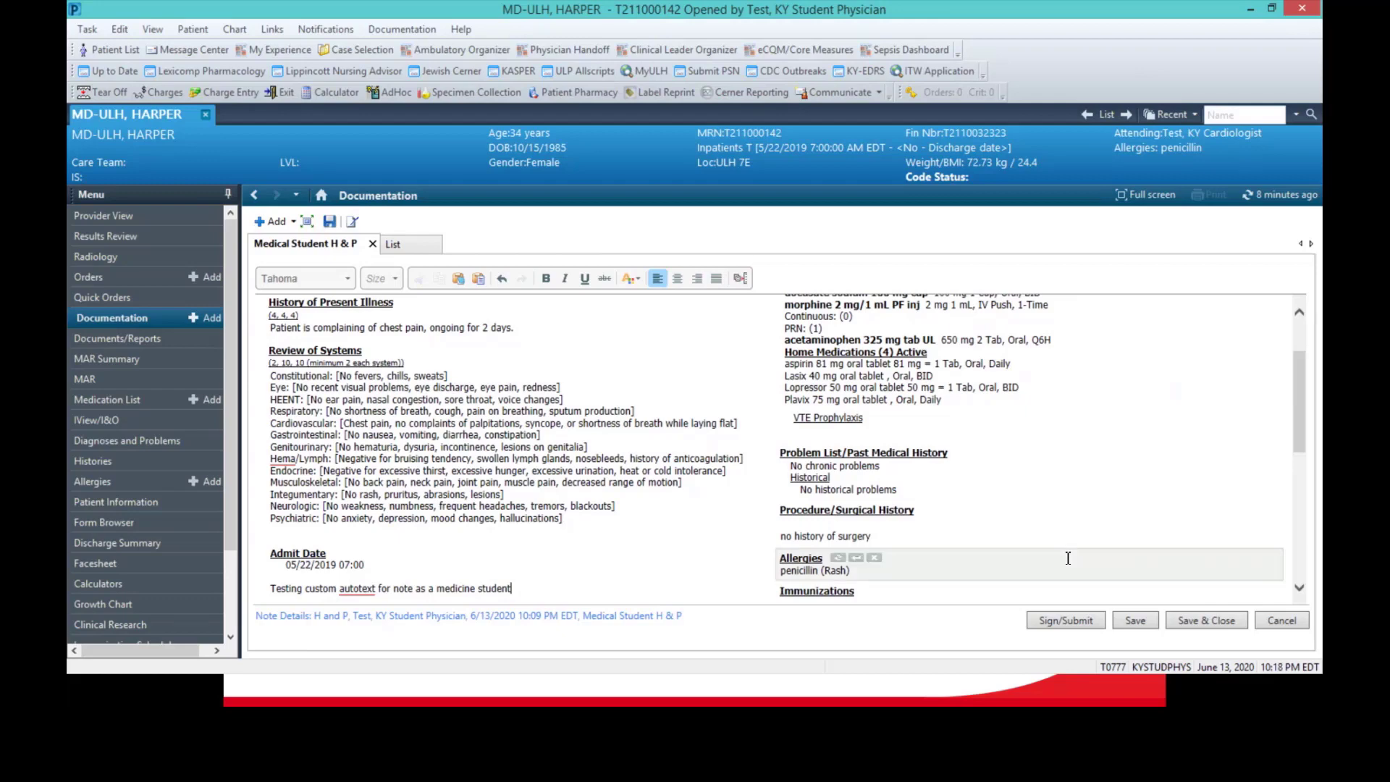
Save the note as type H and P with the title Medical Student H & P, and close it
scroll(1068, 558, down, 10)
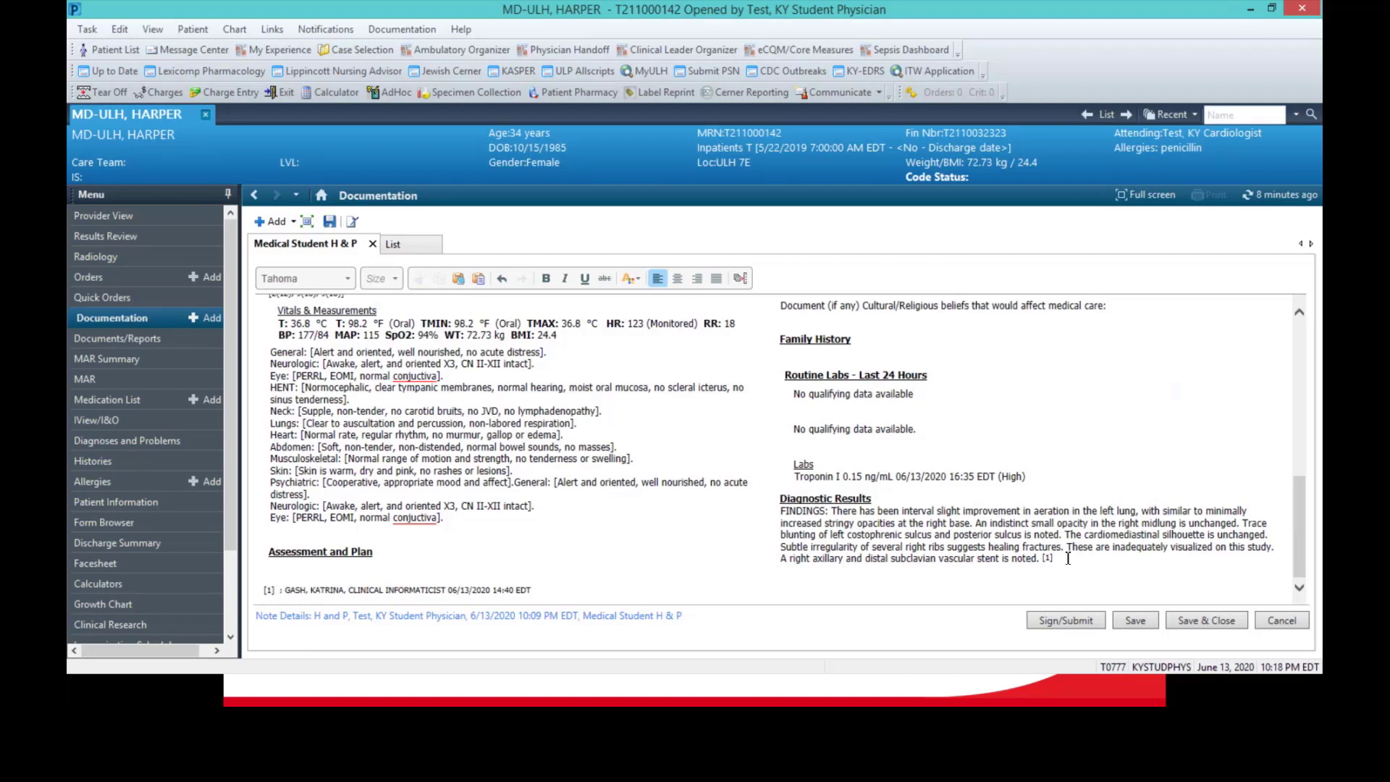
click(1151, 623)
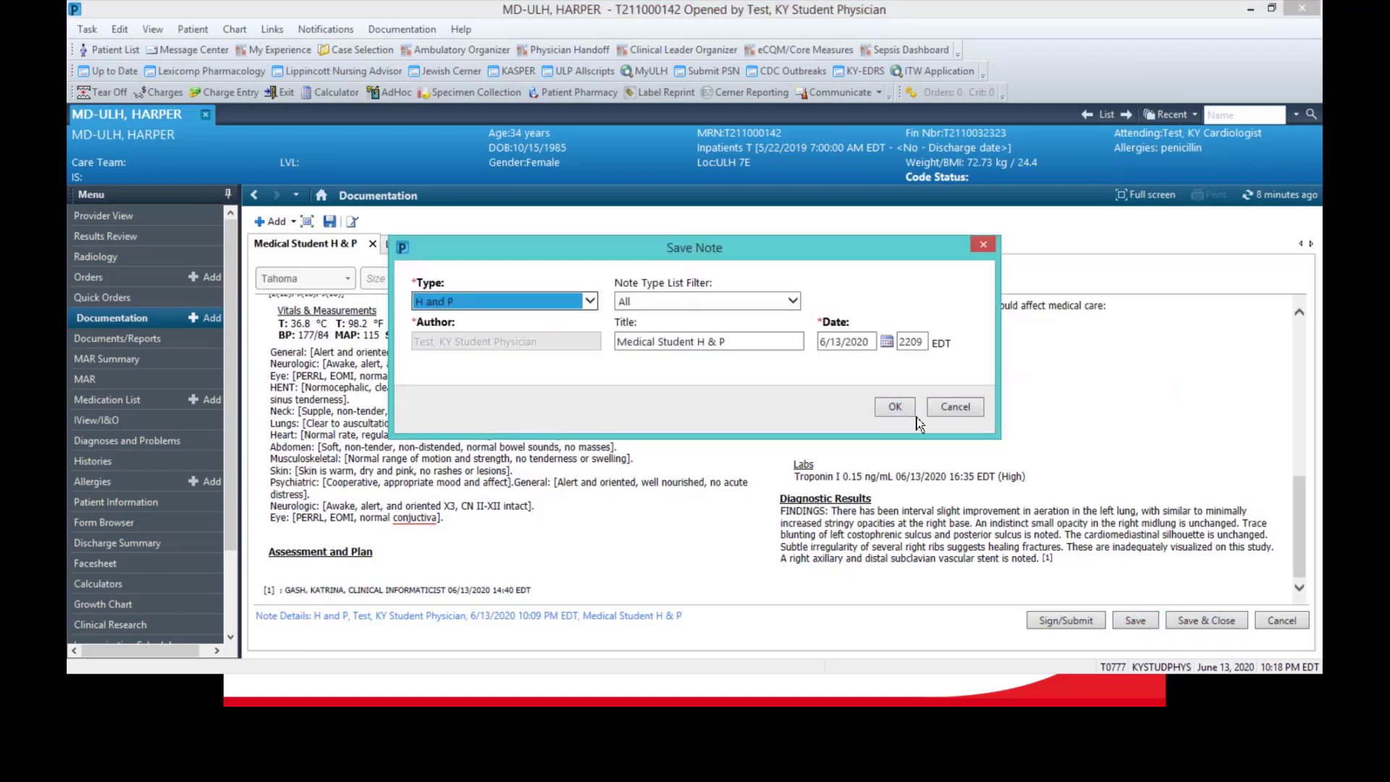
click(896, 407)
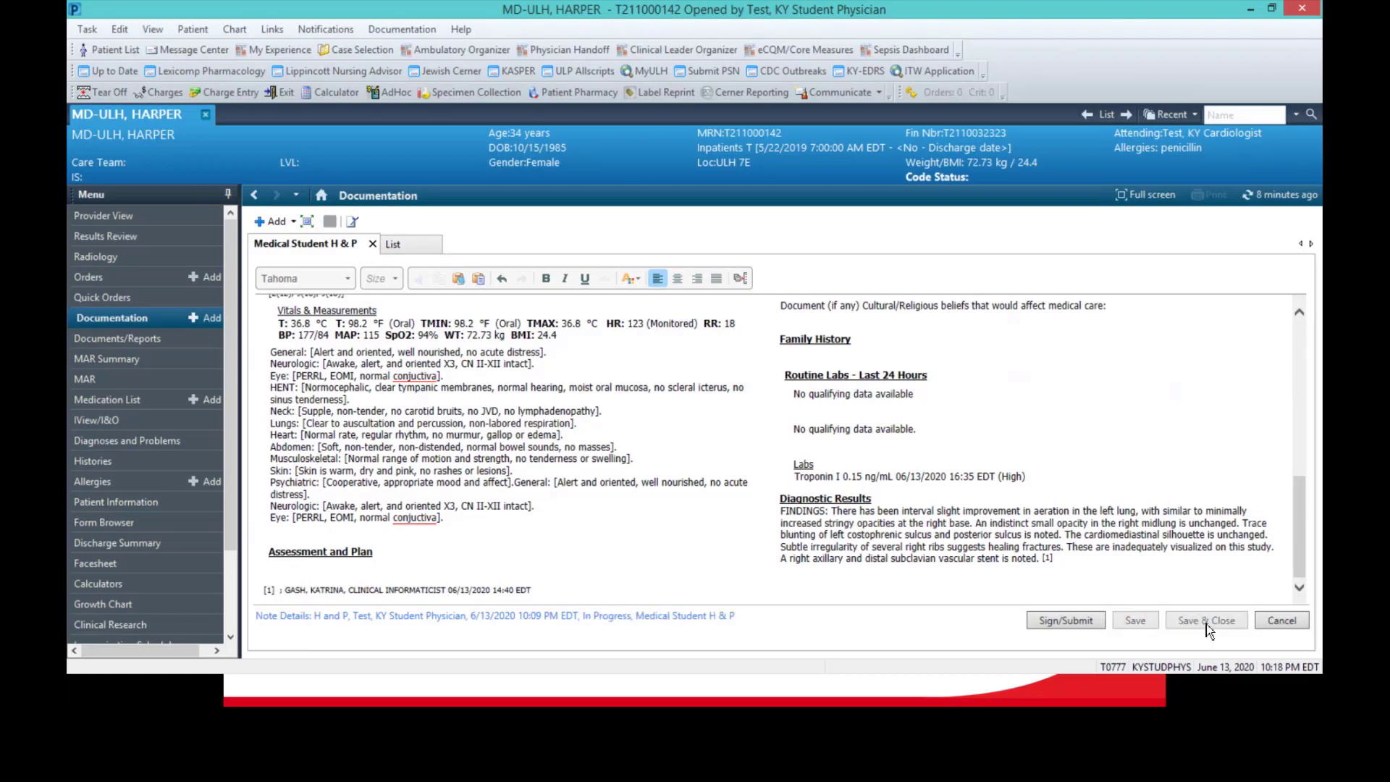
click(372, 244)
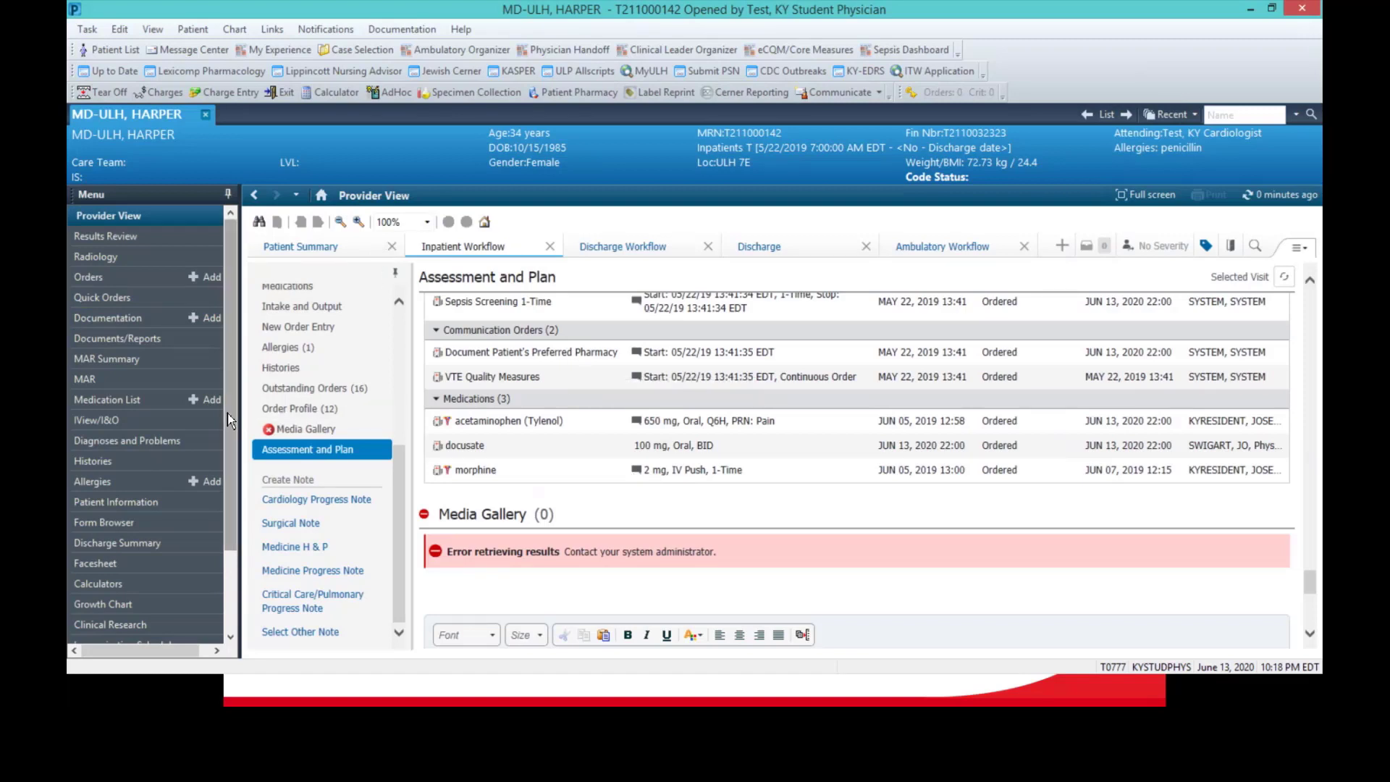
Preview the saved Medical Student H & P note in the patient's documentation list, and close the chart
click(103, 319)
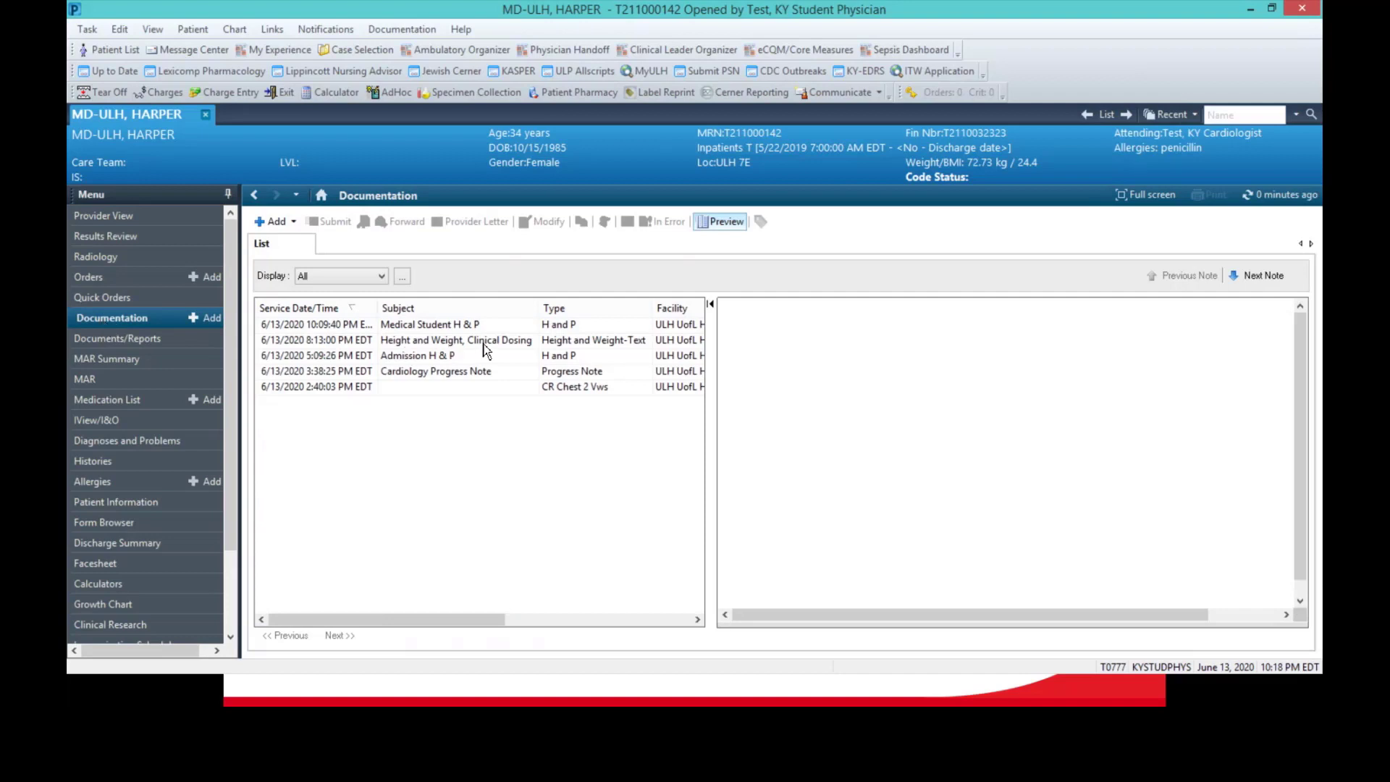
click(502, 324)
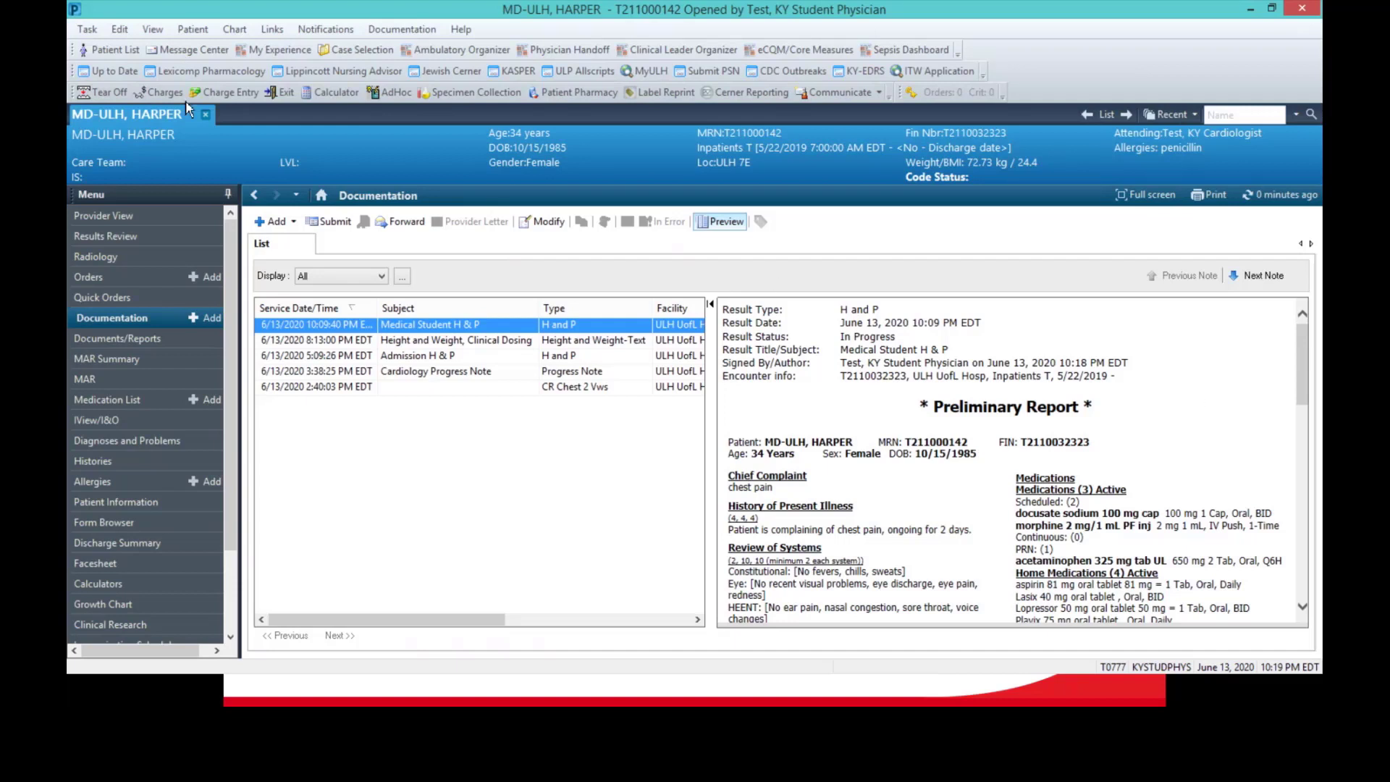
click(205, 115)
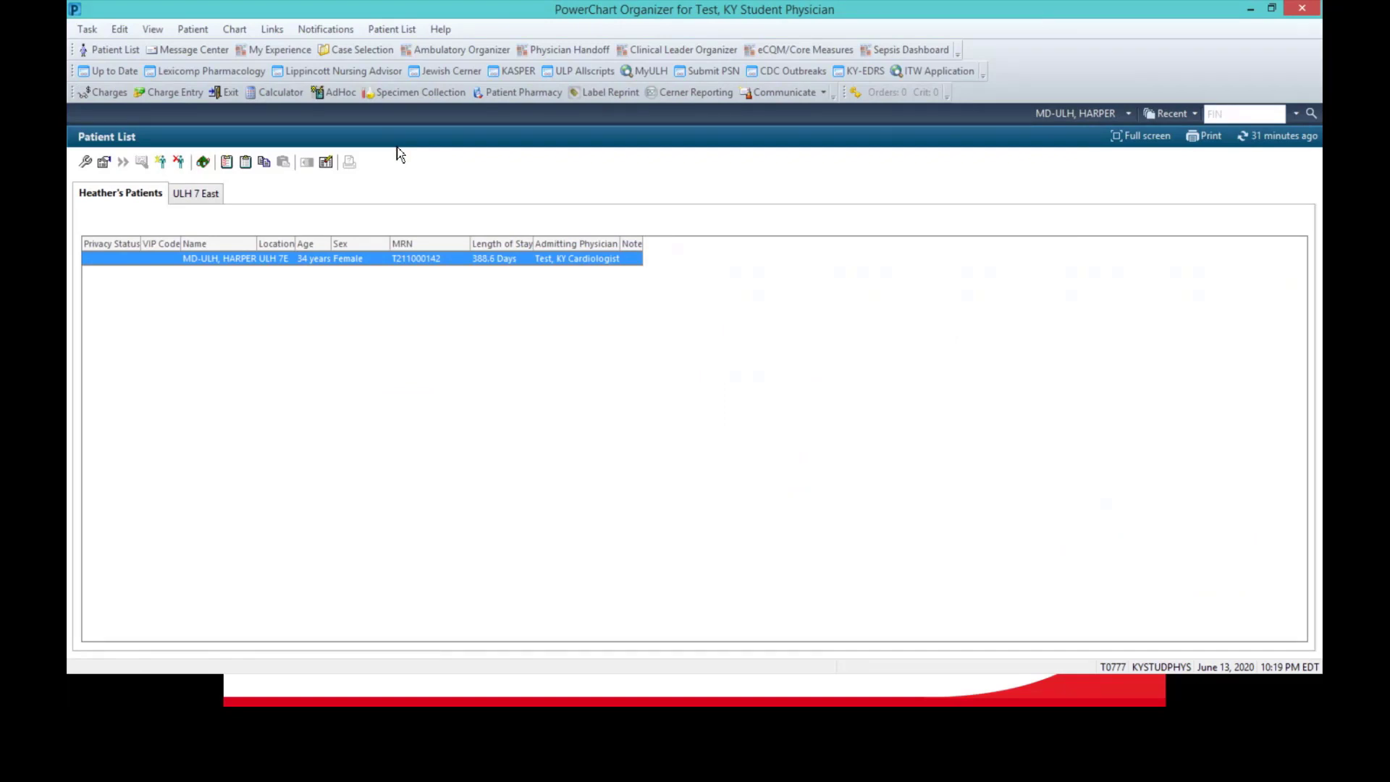
Open the Medical Student H & P note from the Message Center's saved documents, enlarge its preview area and open the note for modification
click(188, 50)
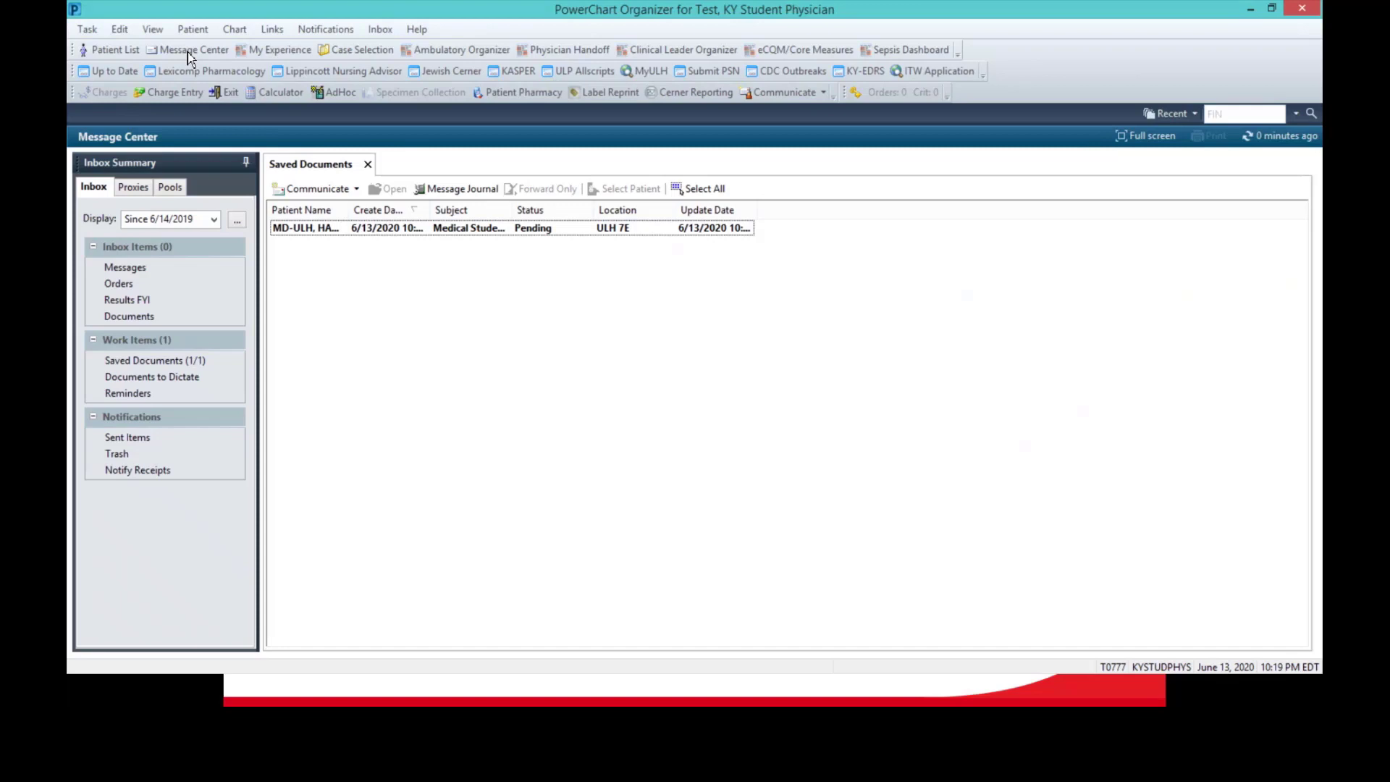
click(199, 362)
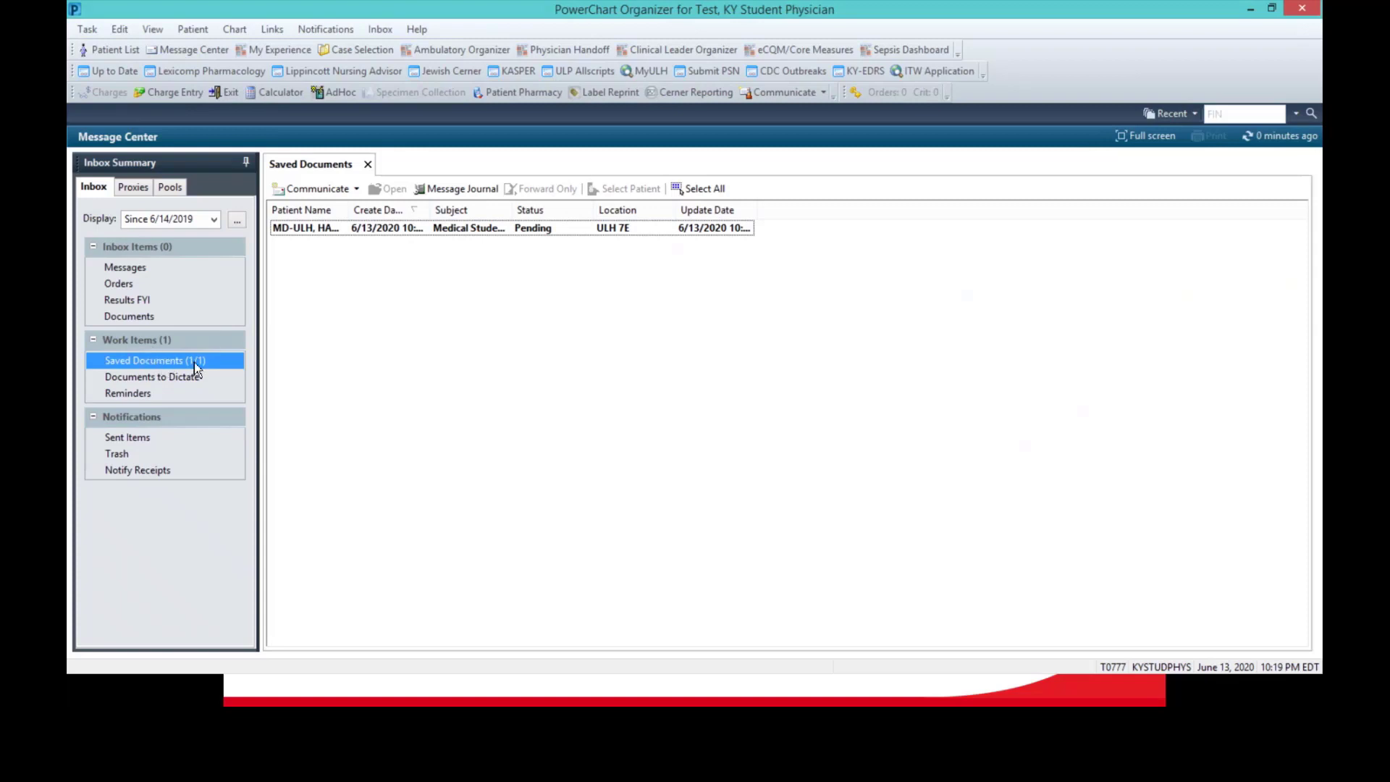
double_click(481, 230)
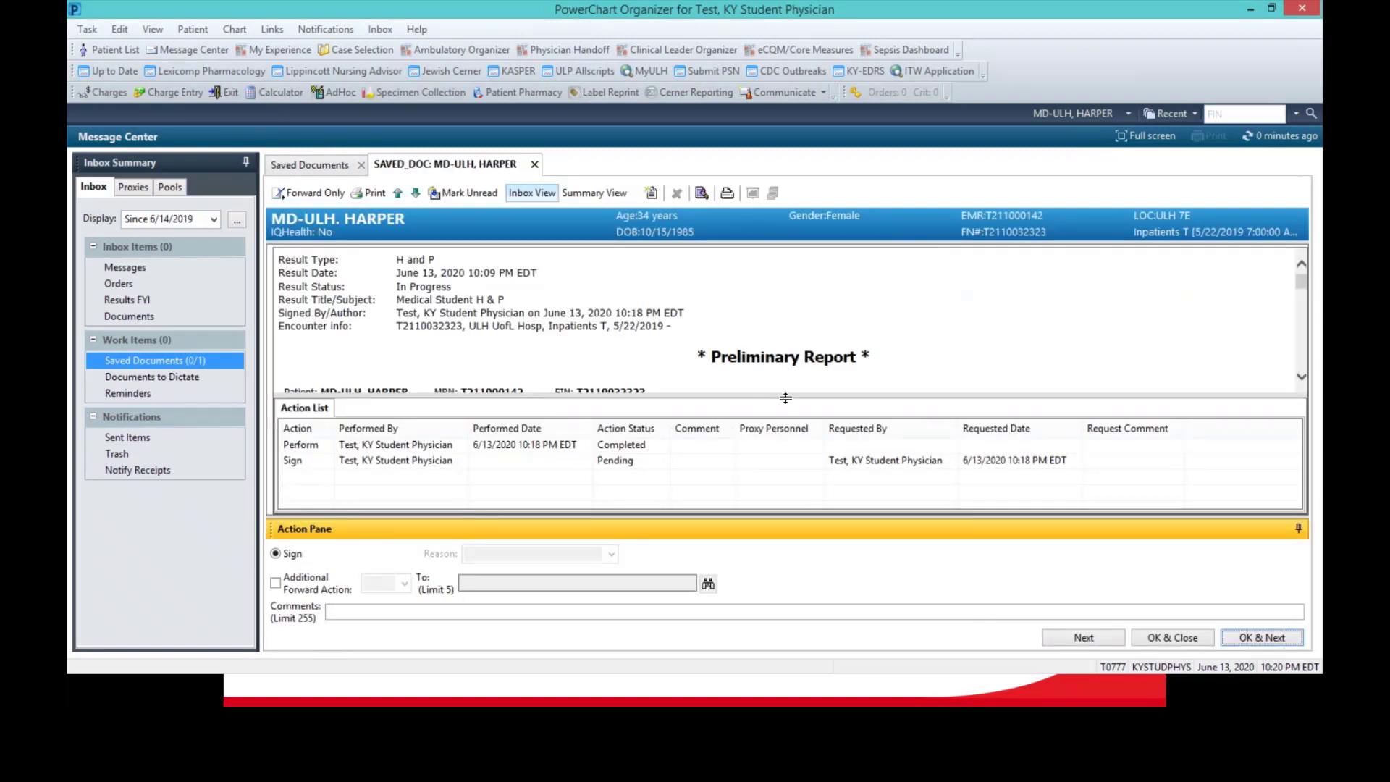
drag(785, 397, 796, 480)
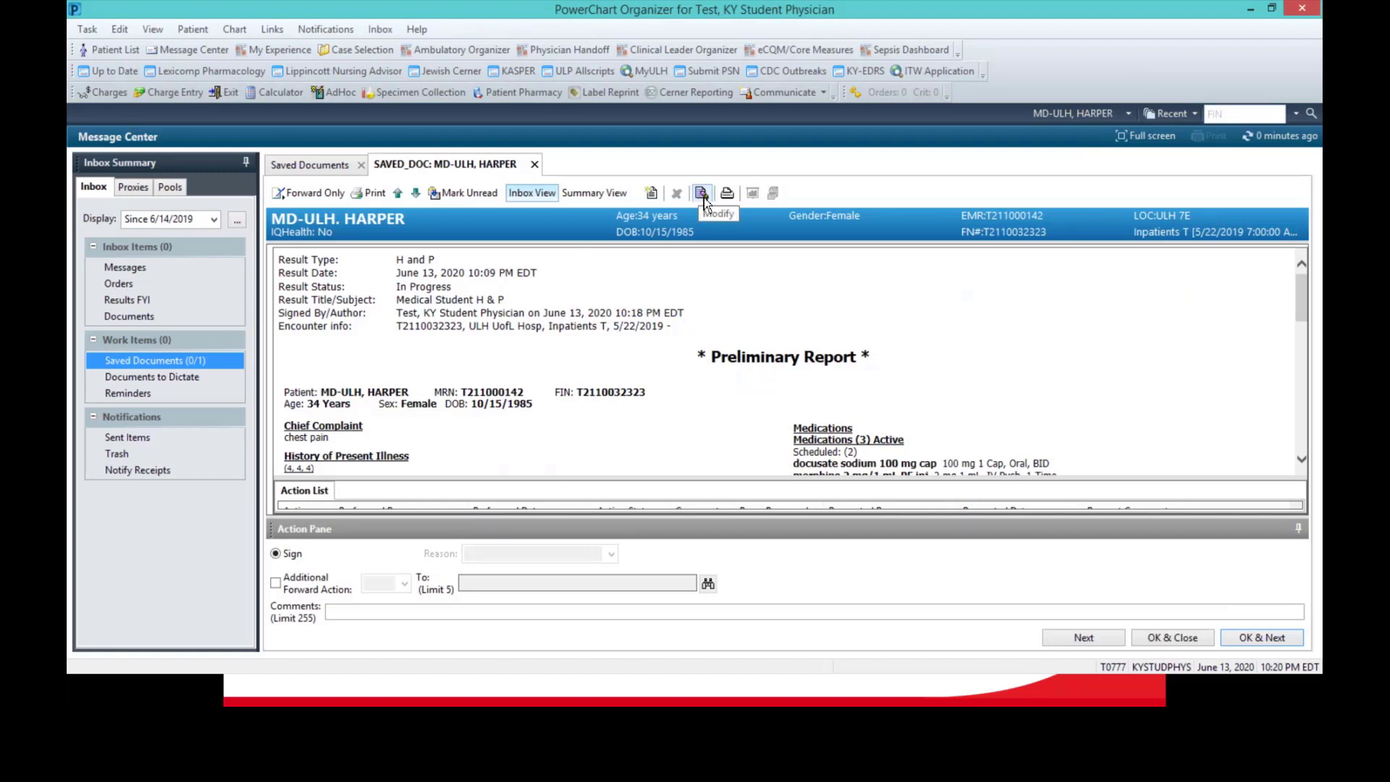
right_click(697, 299)
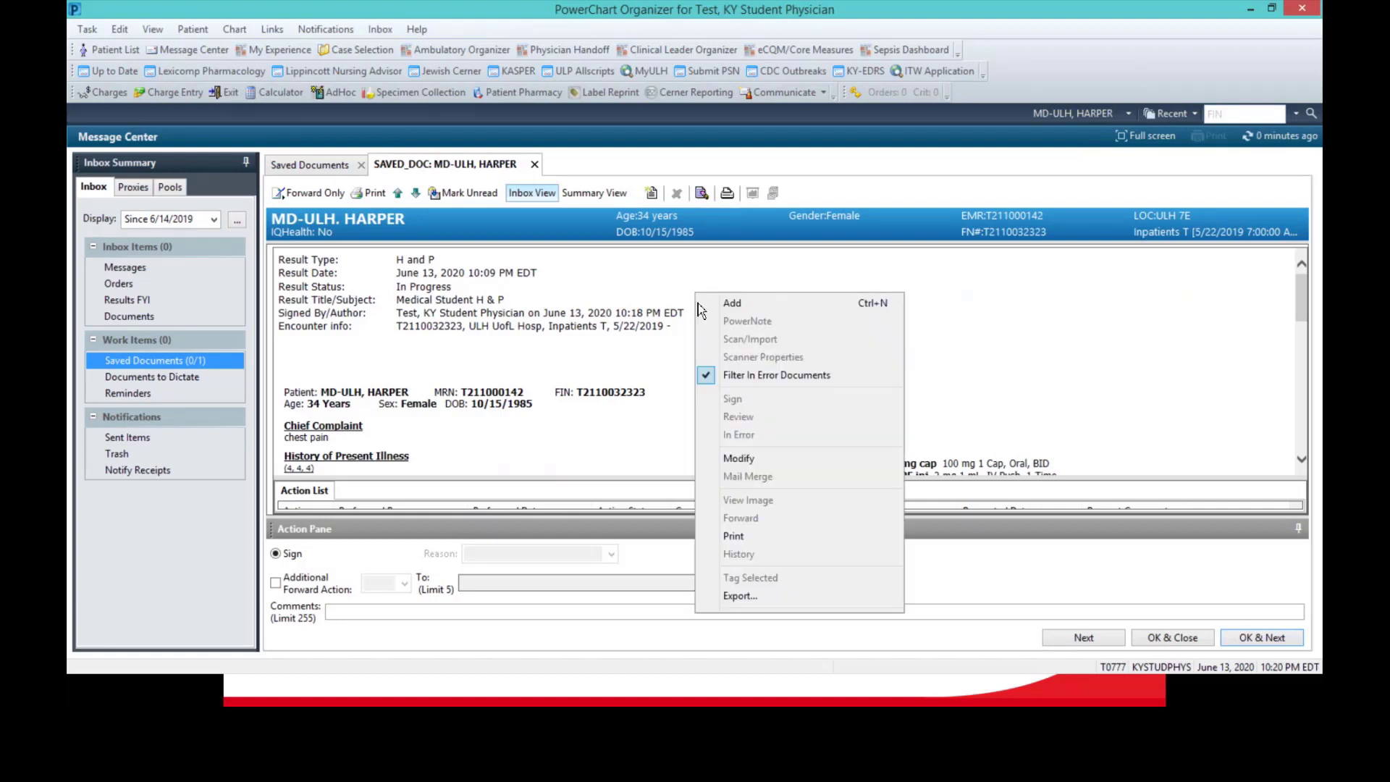
click(742, 459)
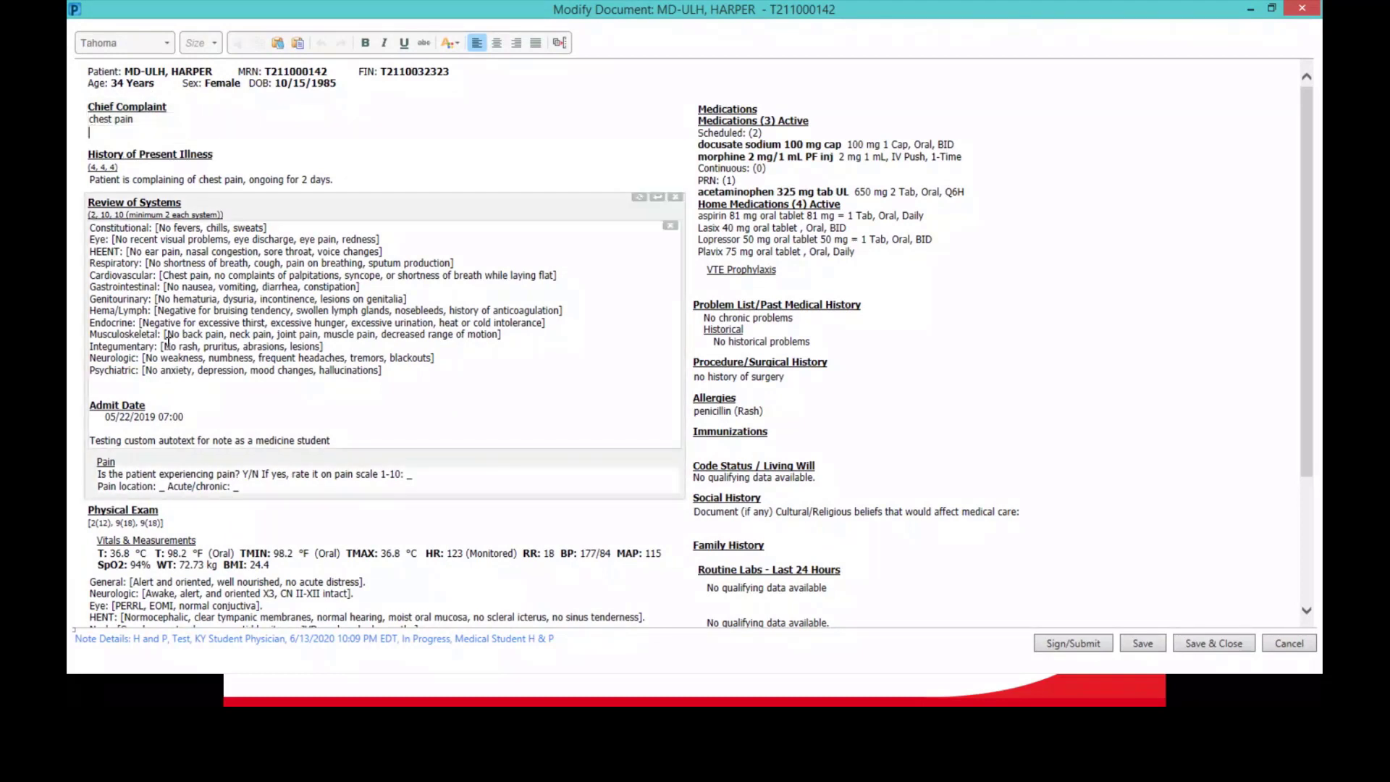
Change the duration of the chest pain in History of Present Illness to 3 days
click(374, 183)
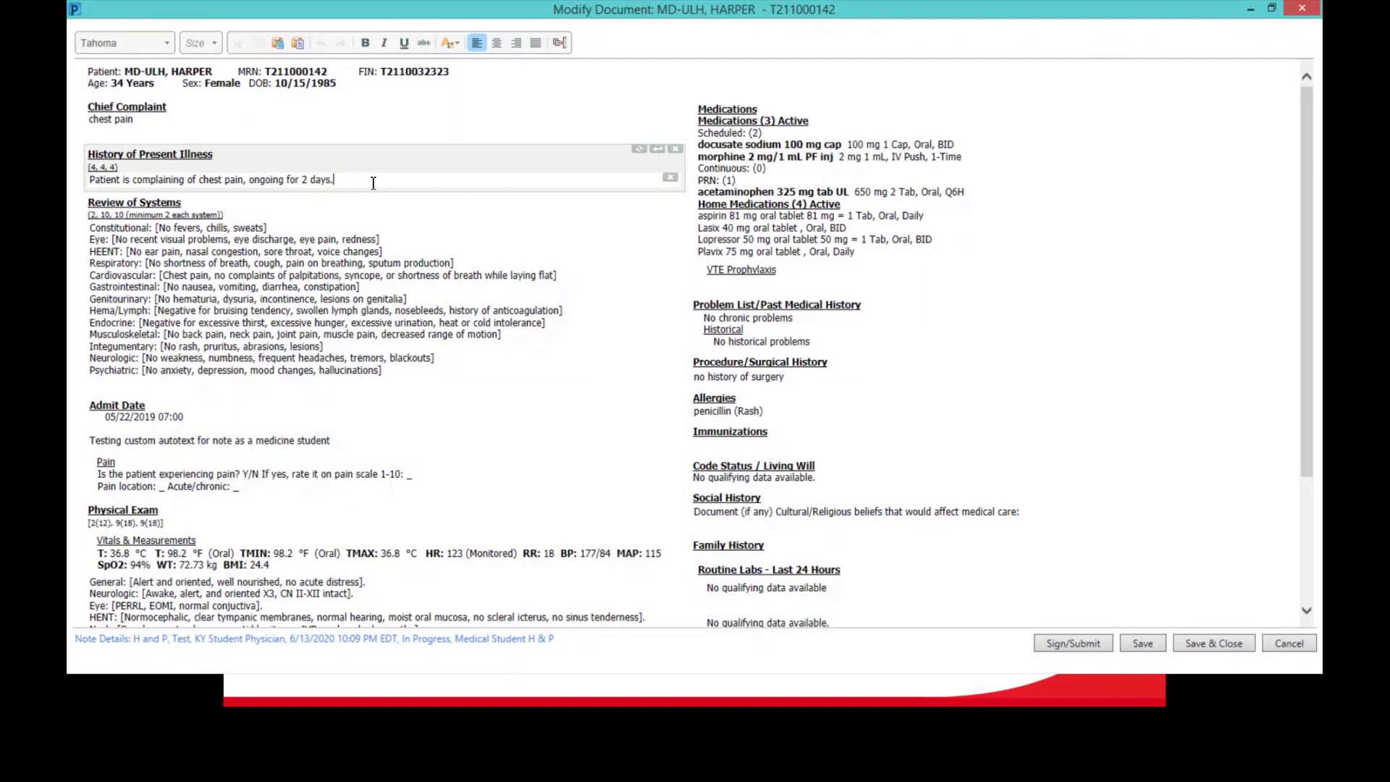
click(311, 179)
double_click(303, 178)
text(3)
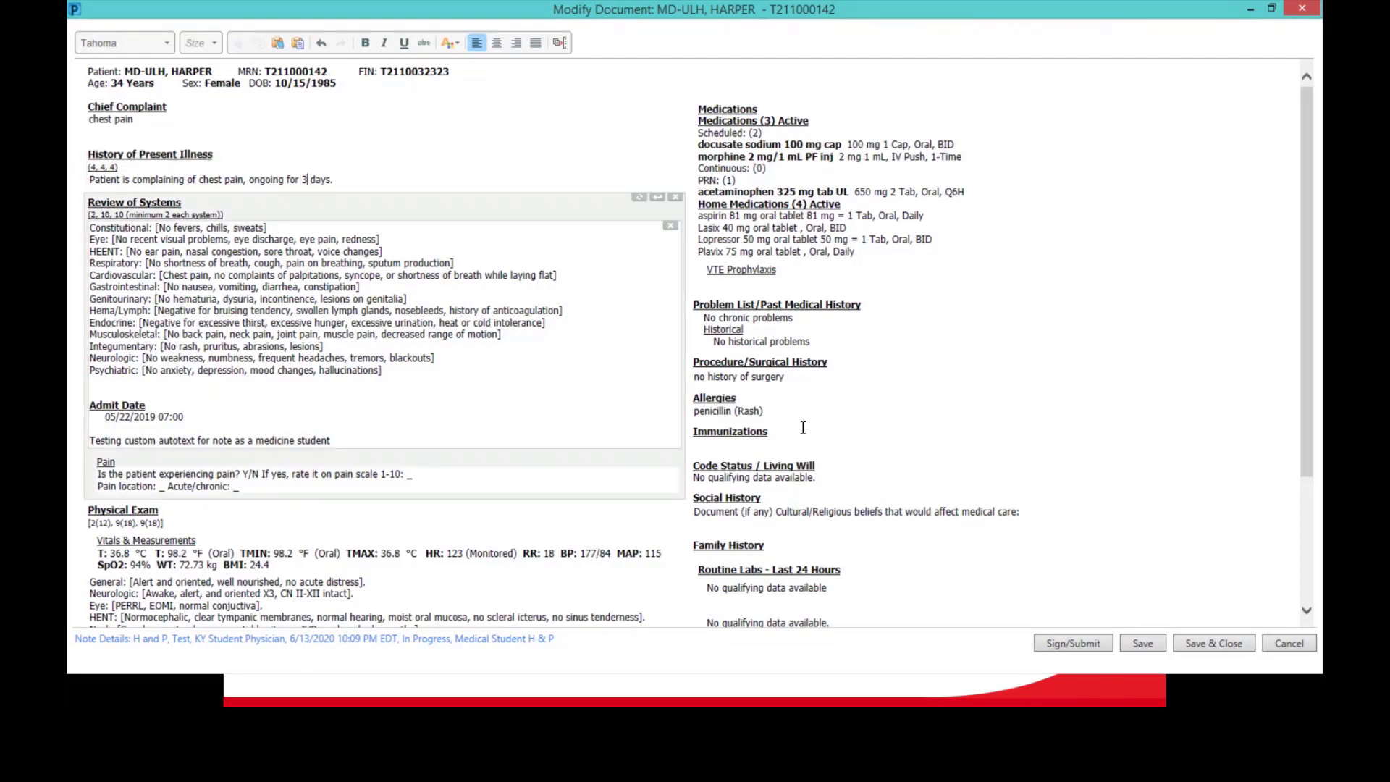
click(887, 452)
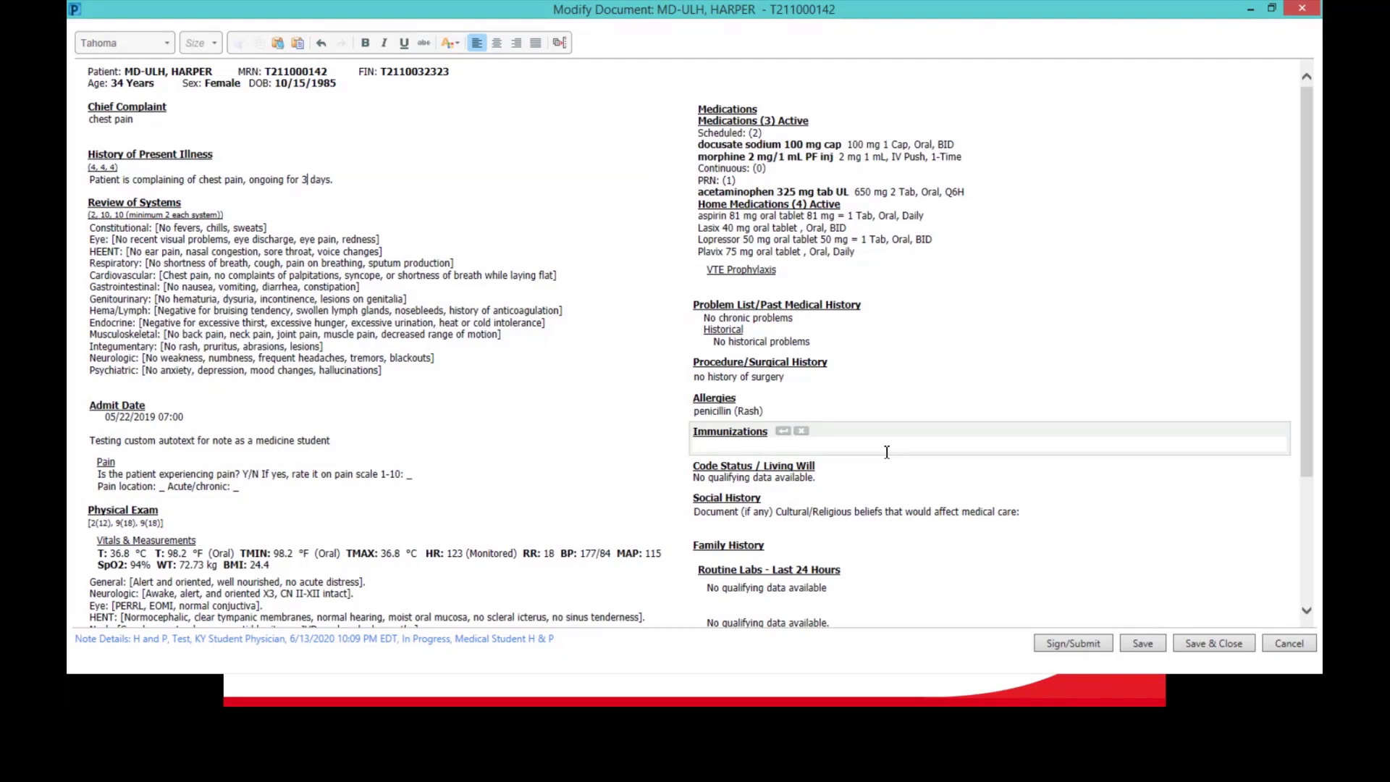
Start submitting the note for signature and add the KY Hospitalist test provider as recipient, searching with last name "test" and first name "ky hos"
click(1071, 640)
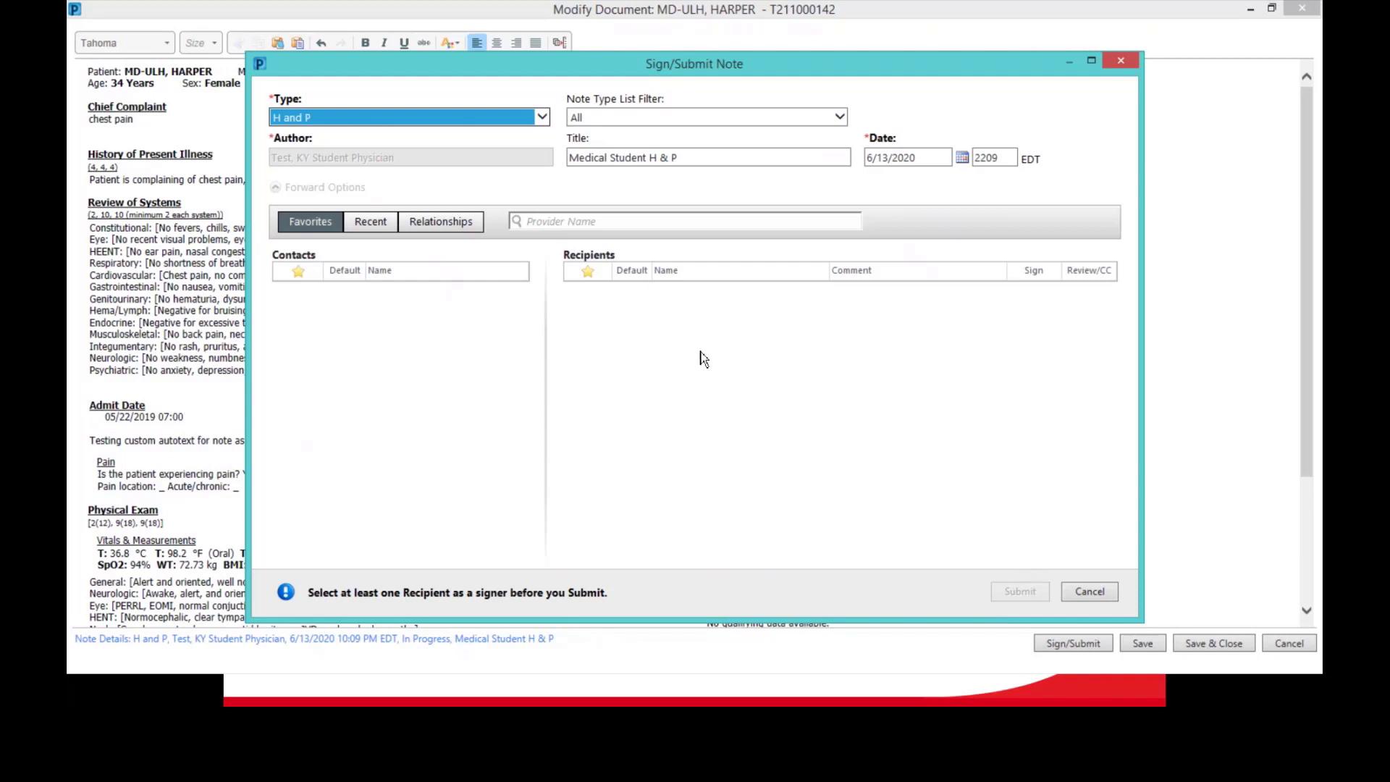
click(623, 218)
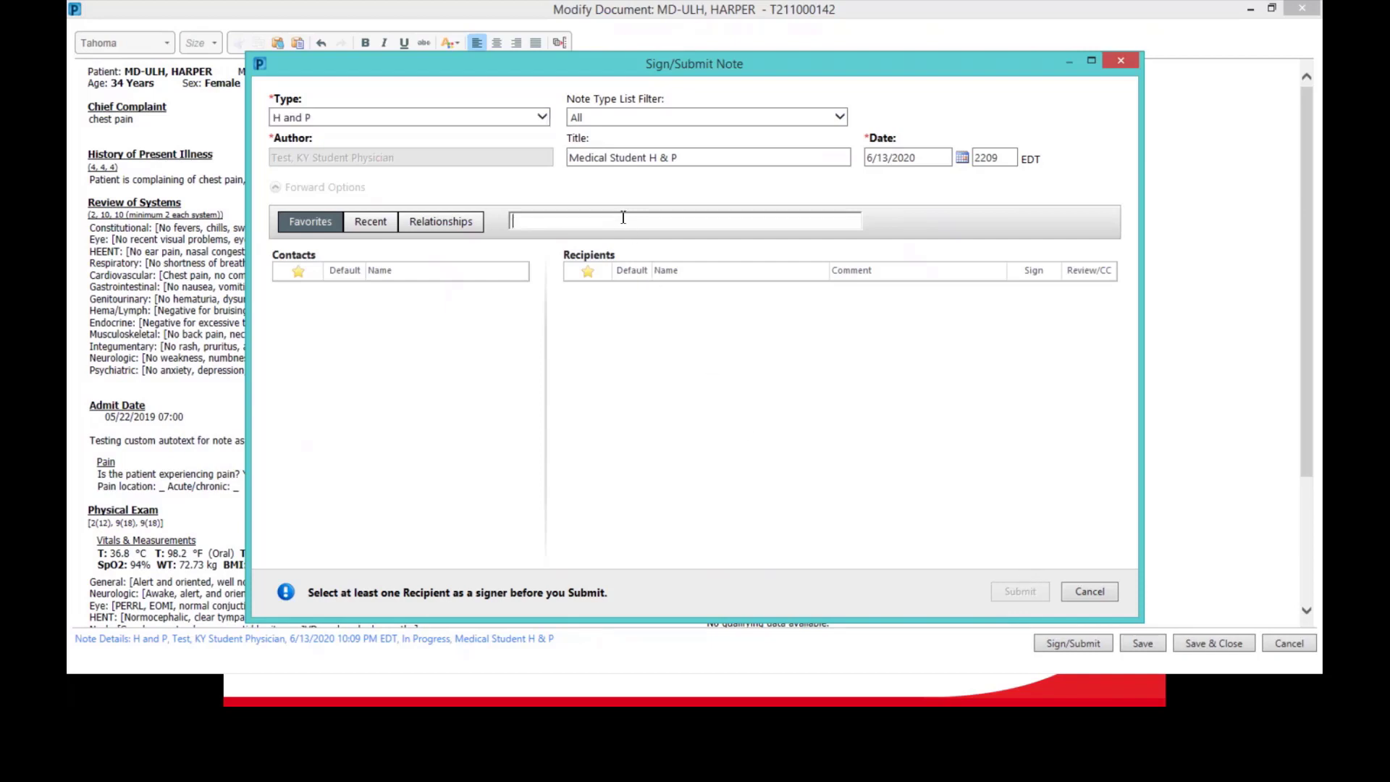
text(test ,)
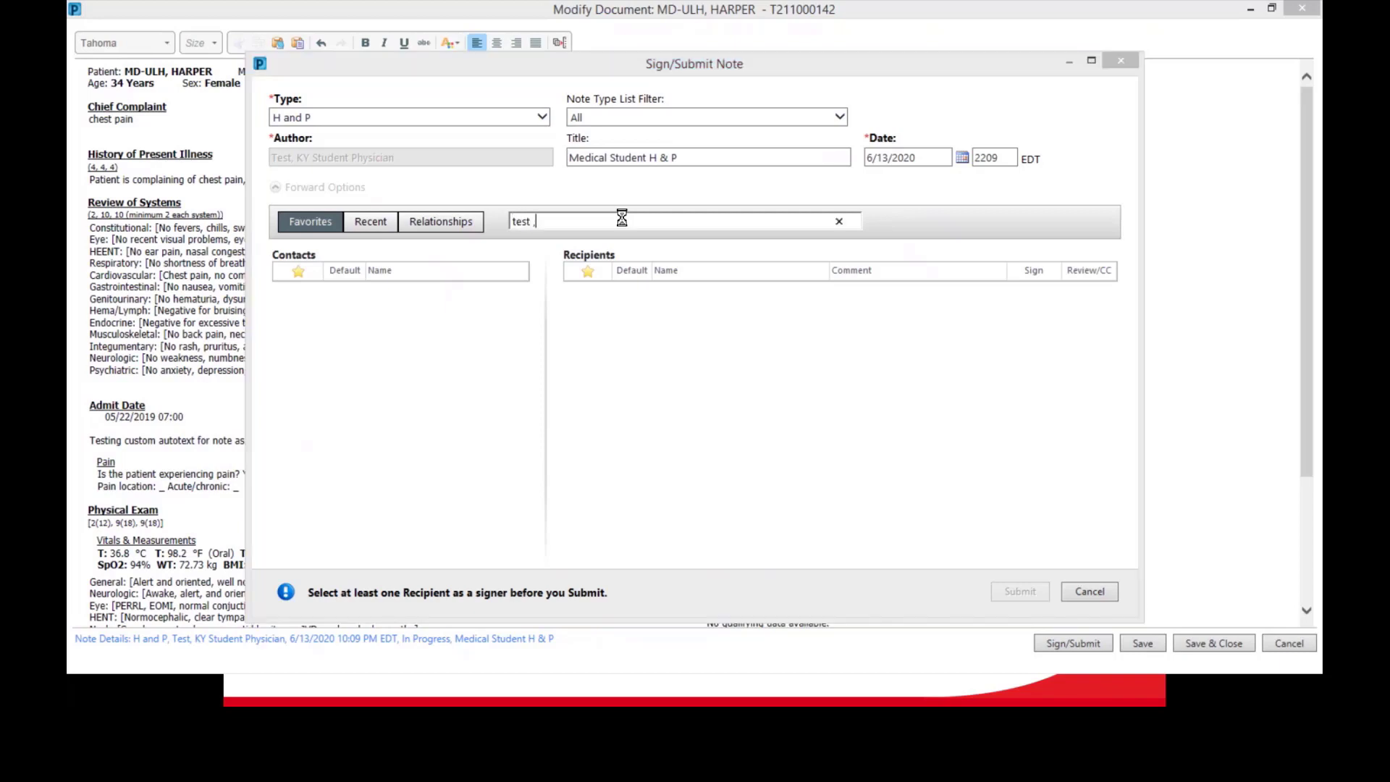
key(Return)
click(616, 130)
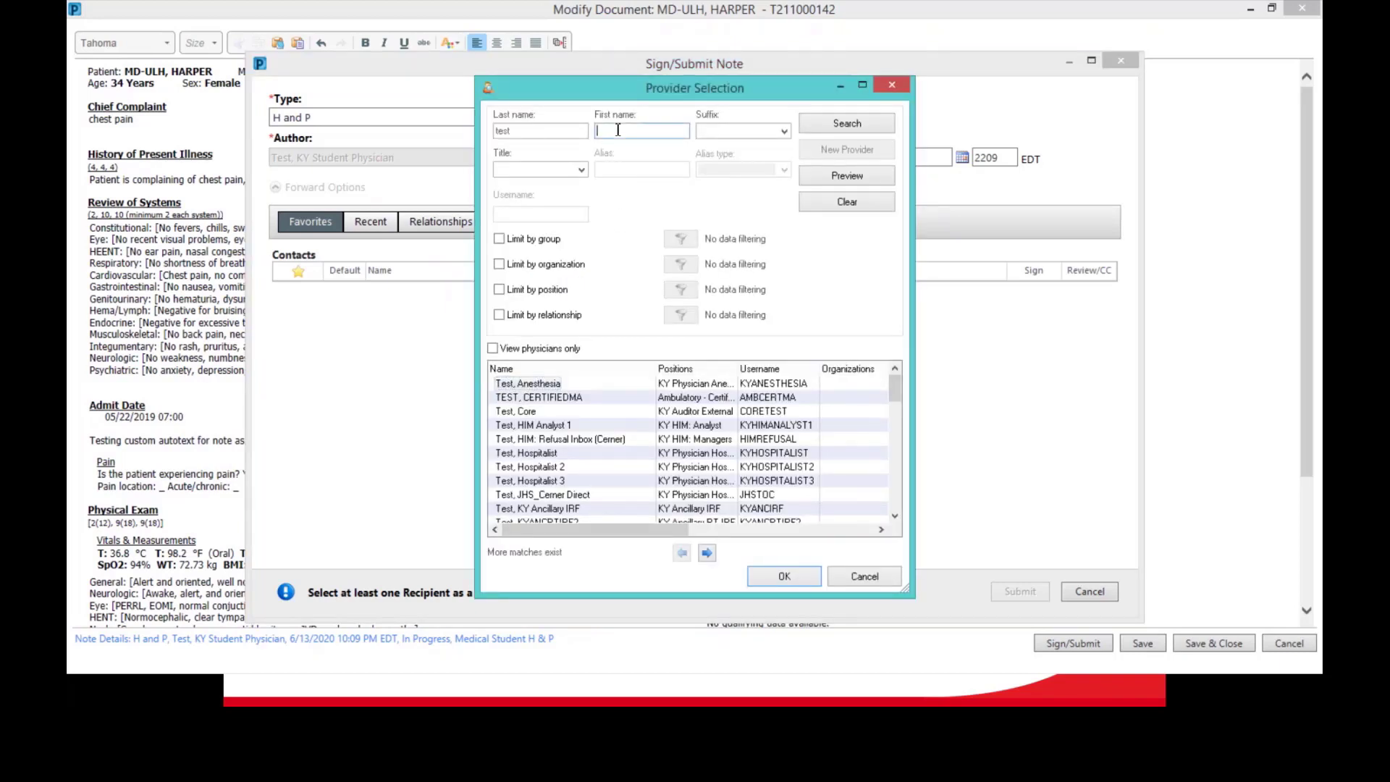
text(ky hos)
key(Return)
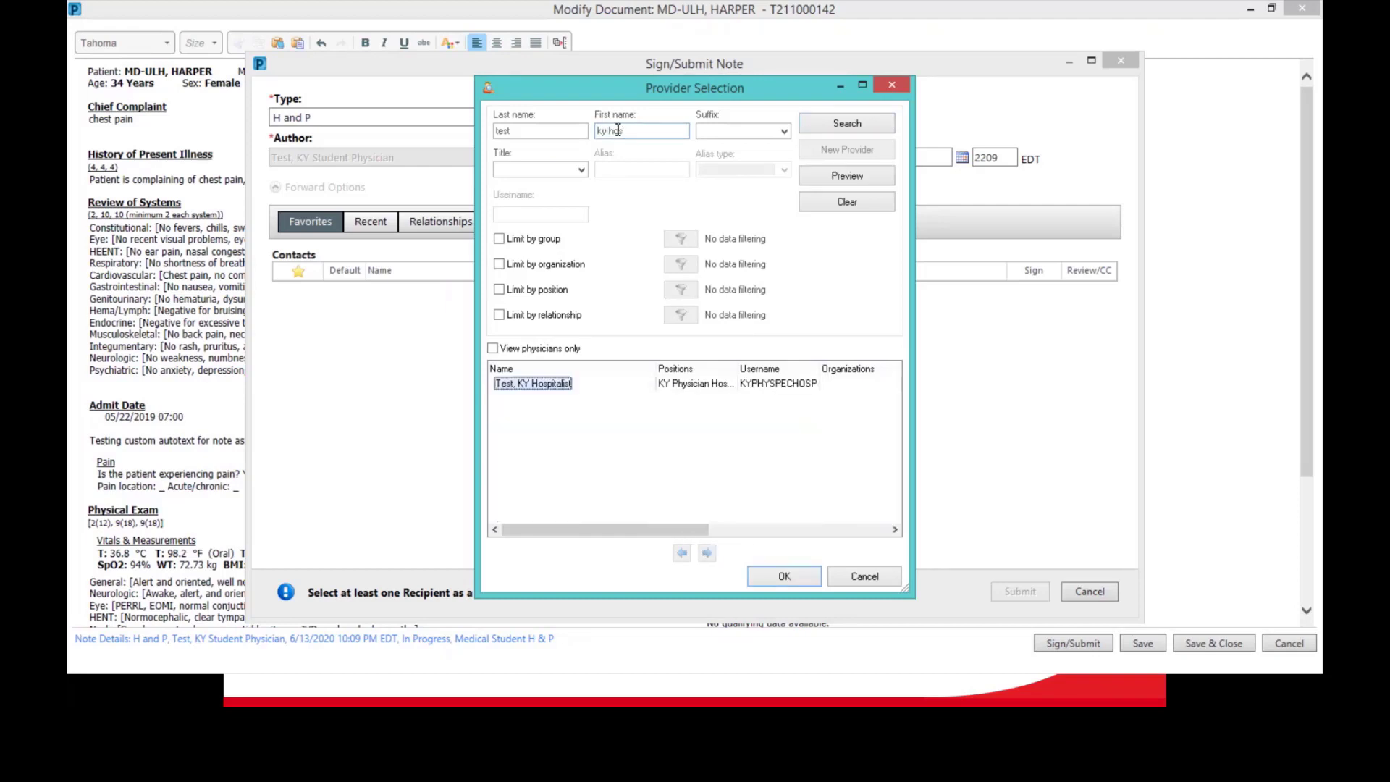
double_click(569, 387)
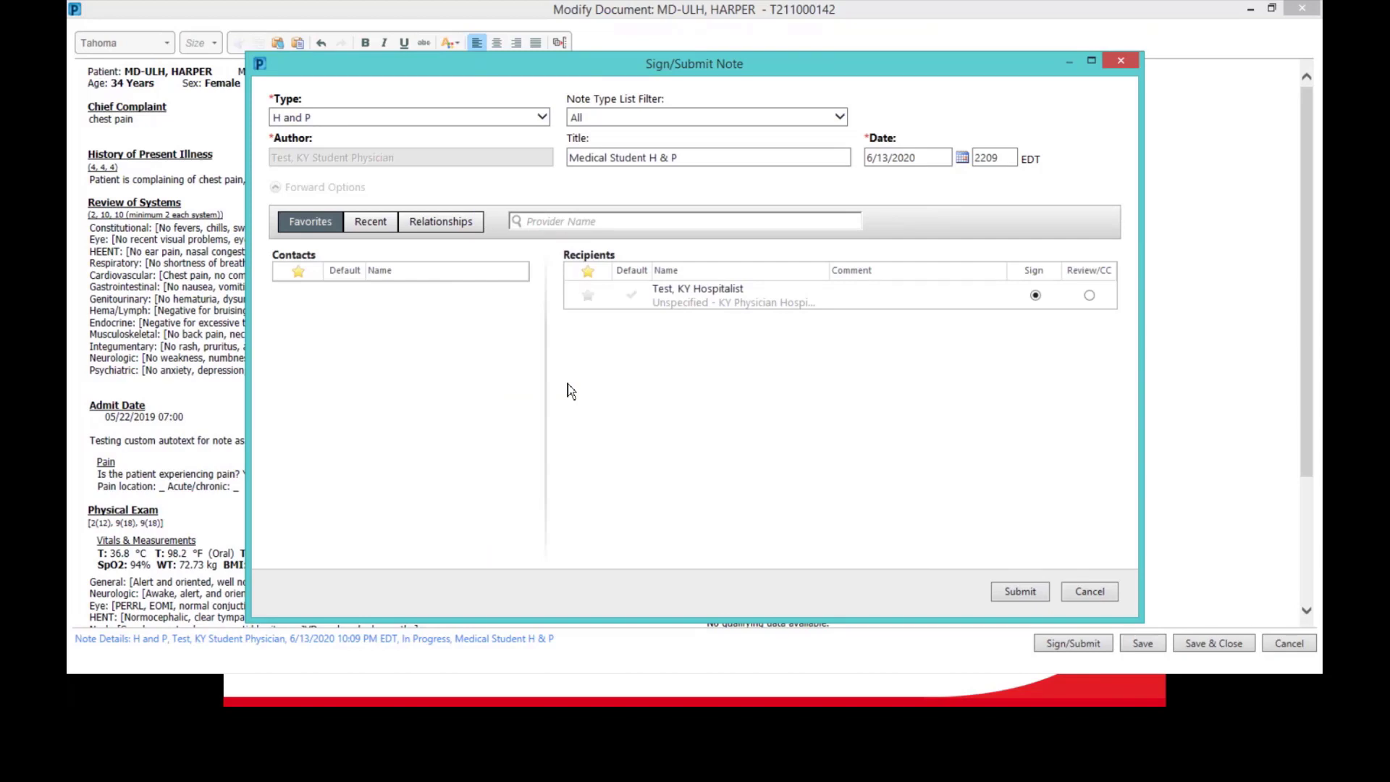
Mark the hospitalist recipient as a favorite and default signer, submit the note and leave the saved document
click(589, 297)
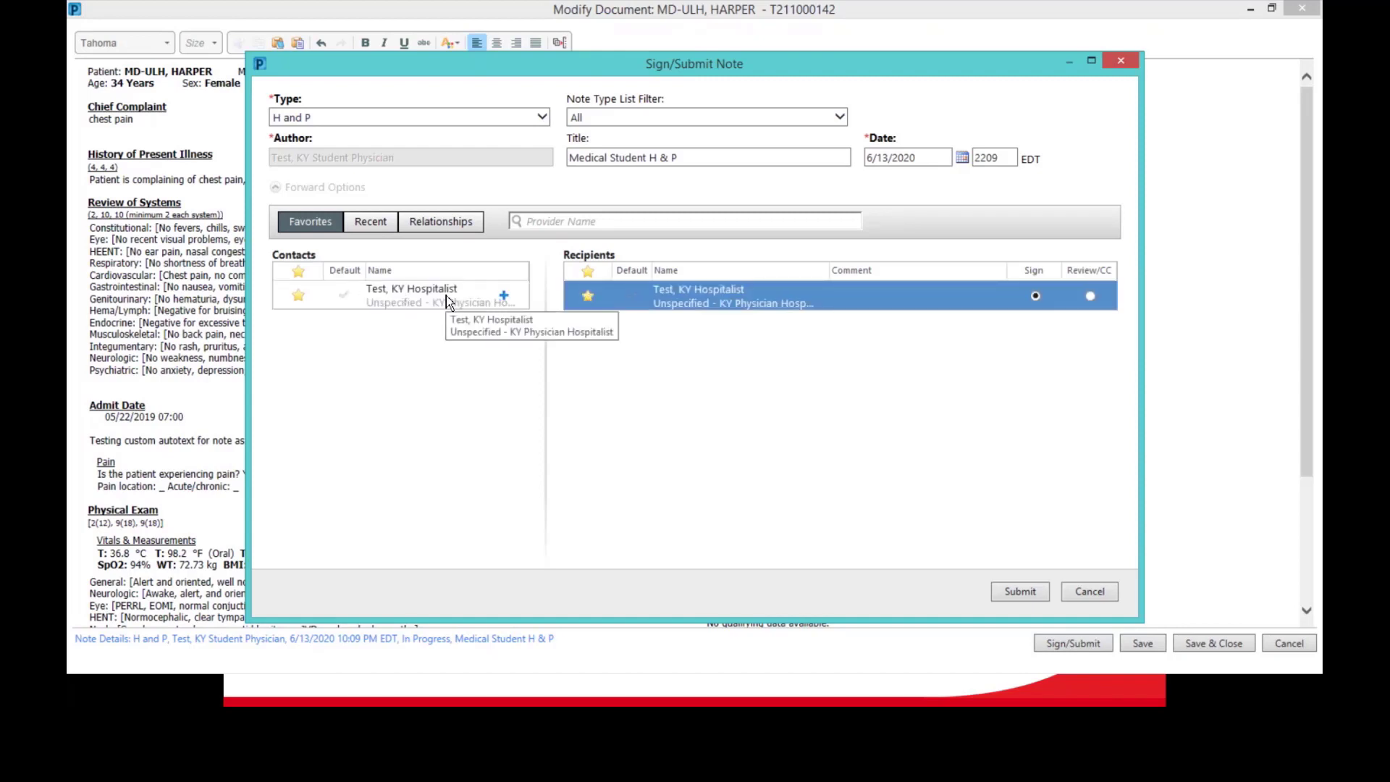
click(338, 295)
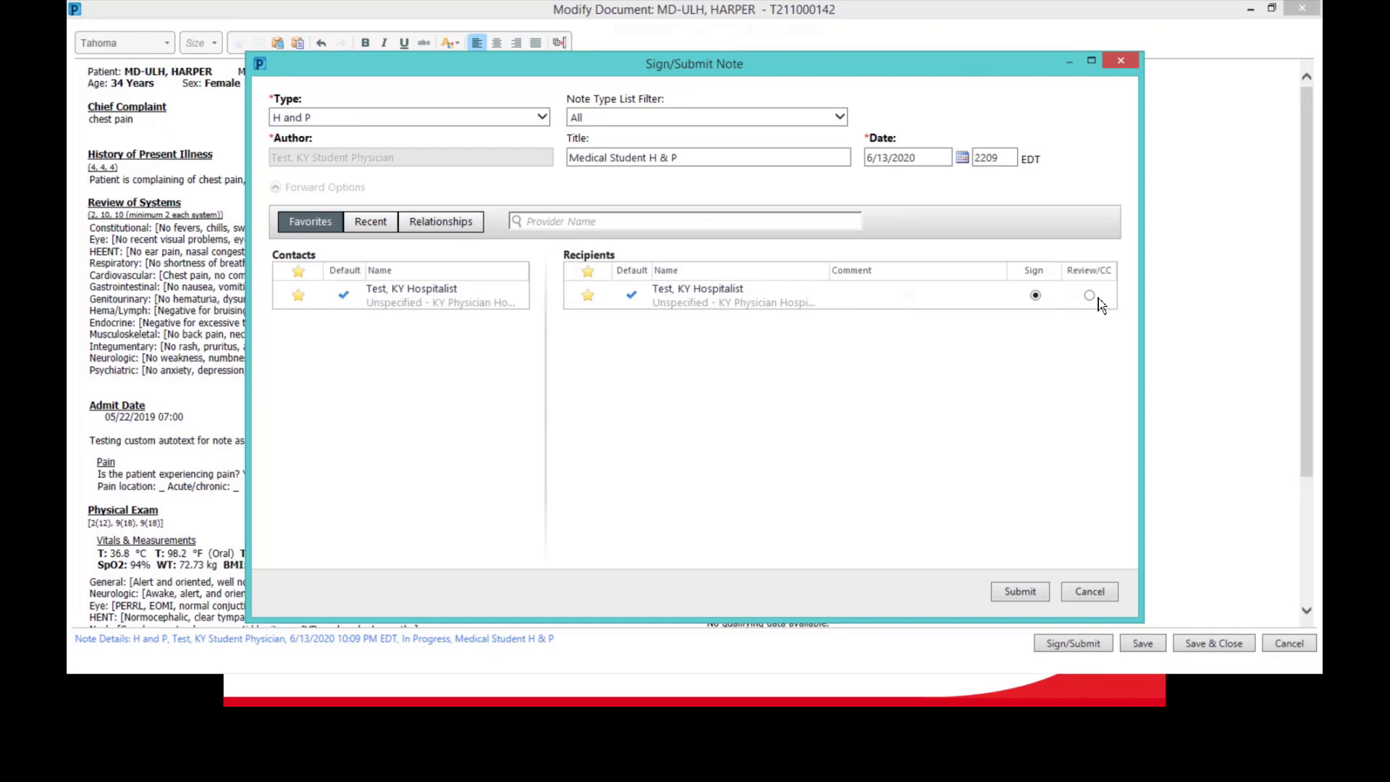
mouse_move(827, 302)
click(1022, 592)
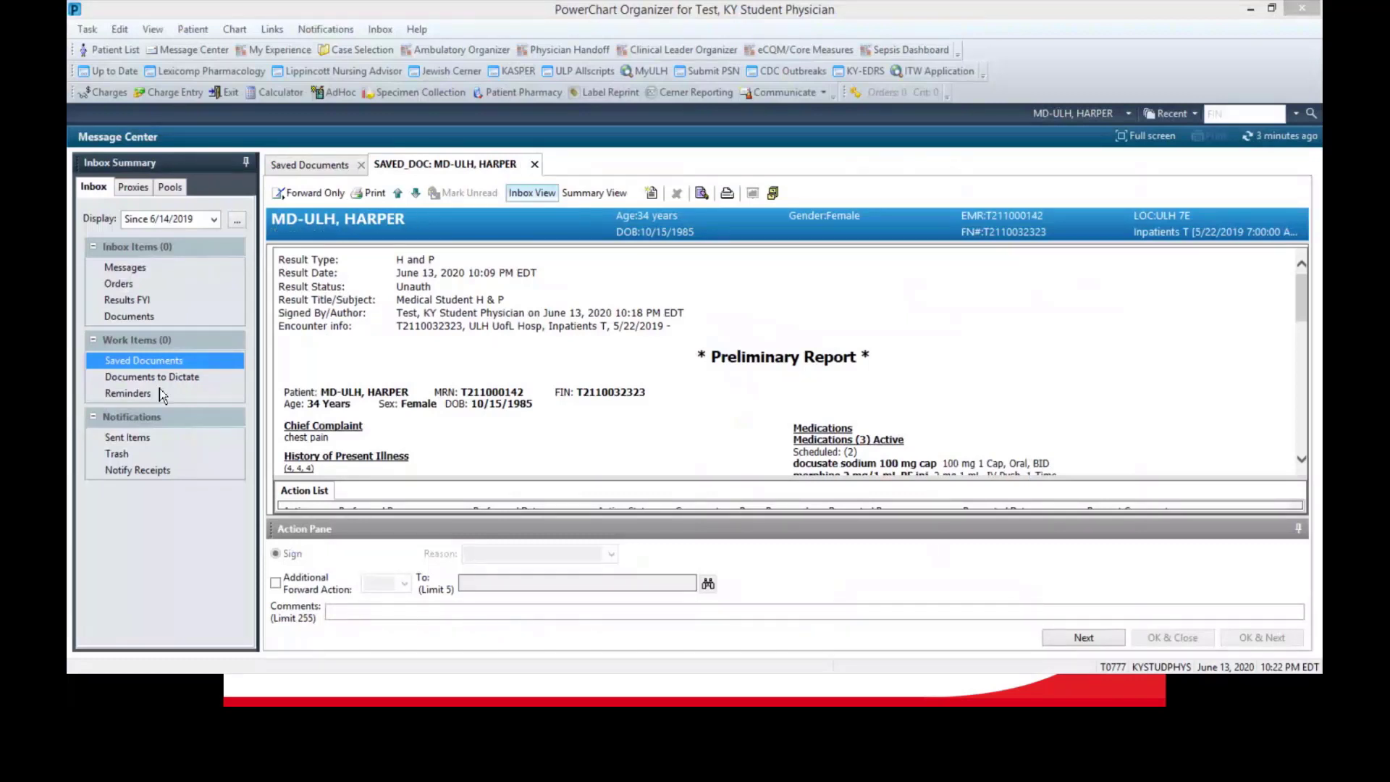
click(1083, 637)
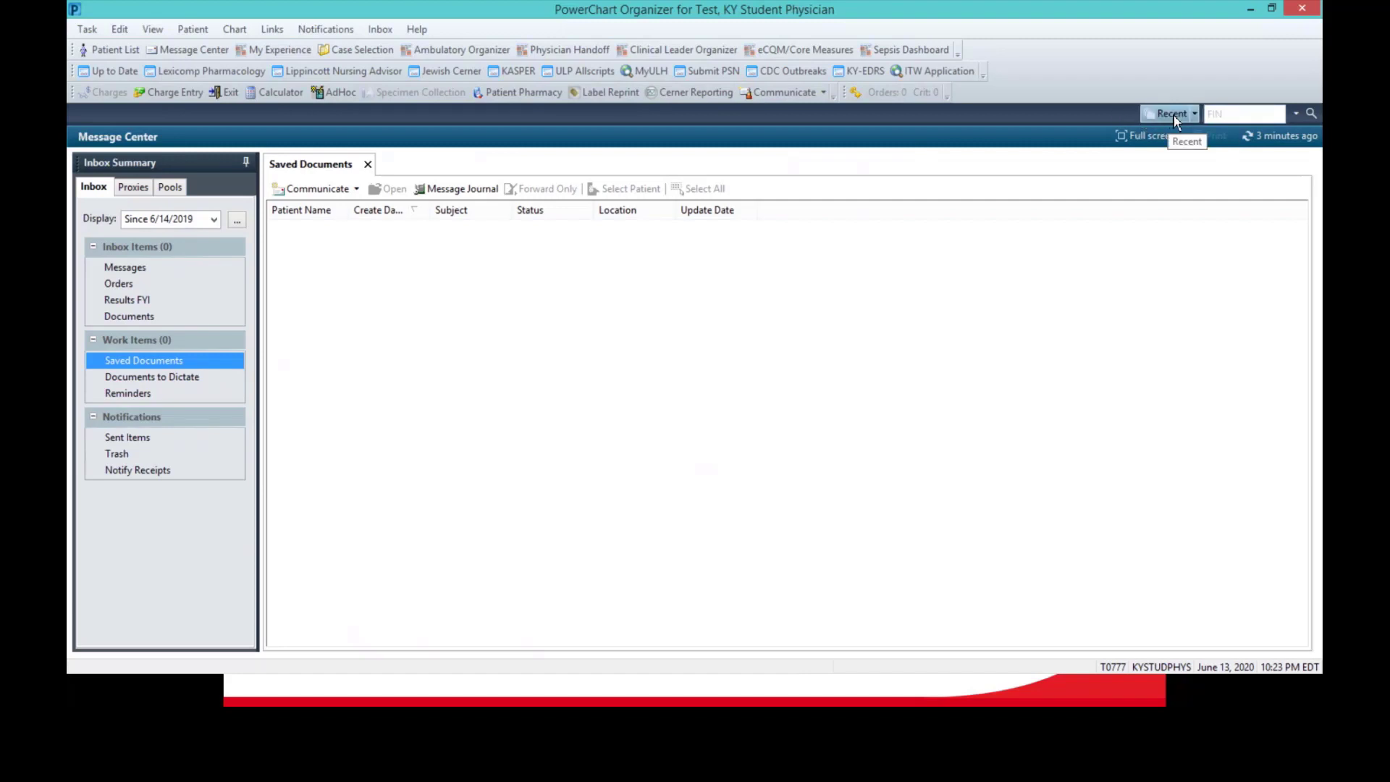
Reopen the same patient's chart from the recent patients and preview the submitted Medical Student H & P note in Documentation
click(1196, 115)
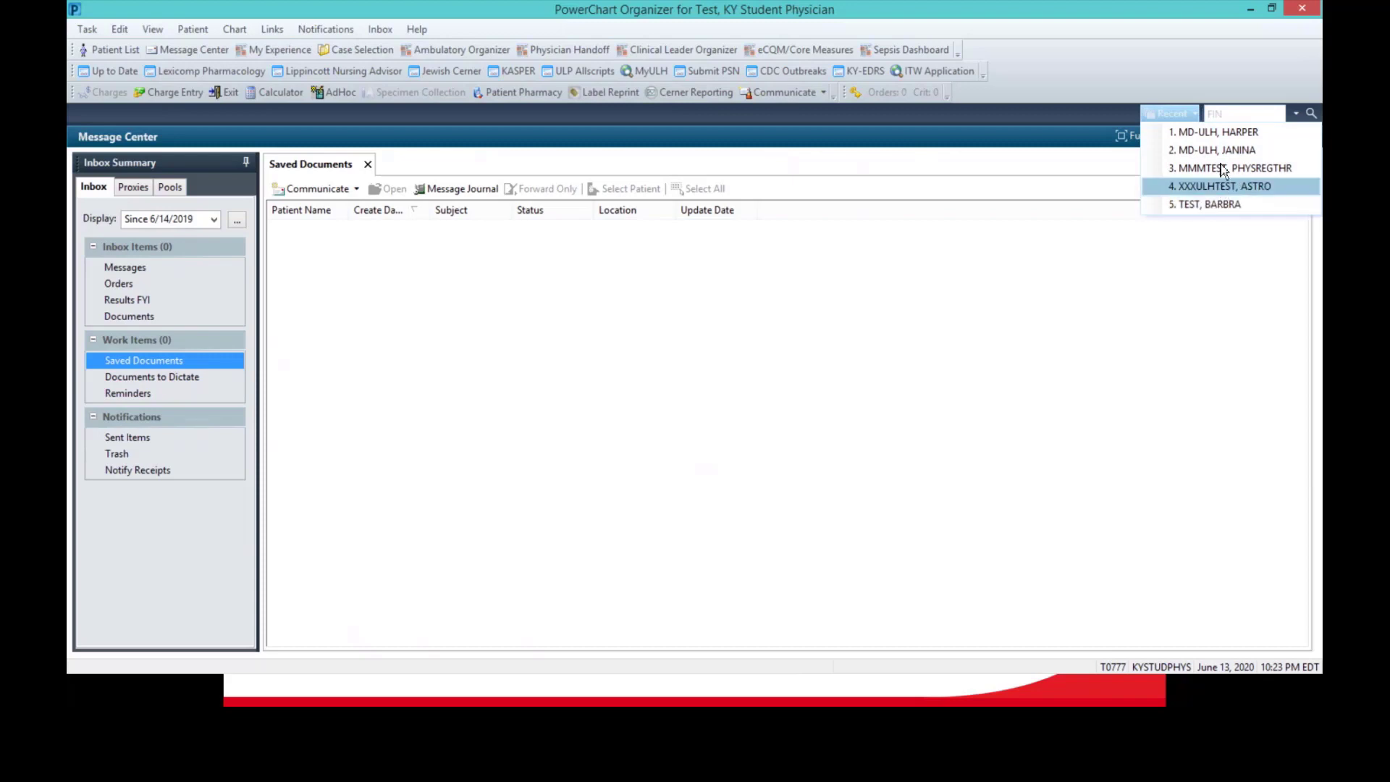
click(1221, 139)
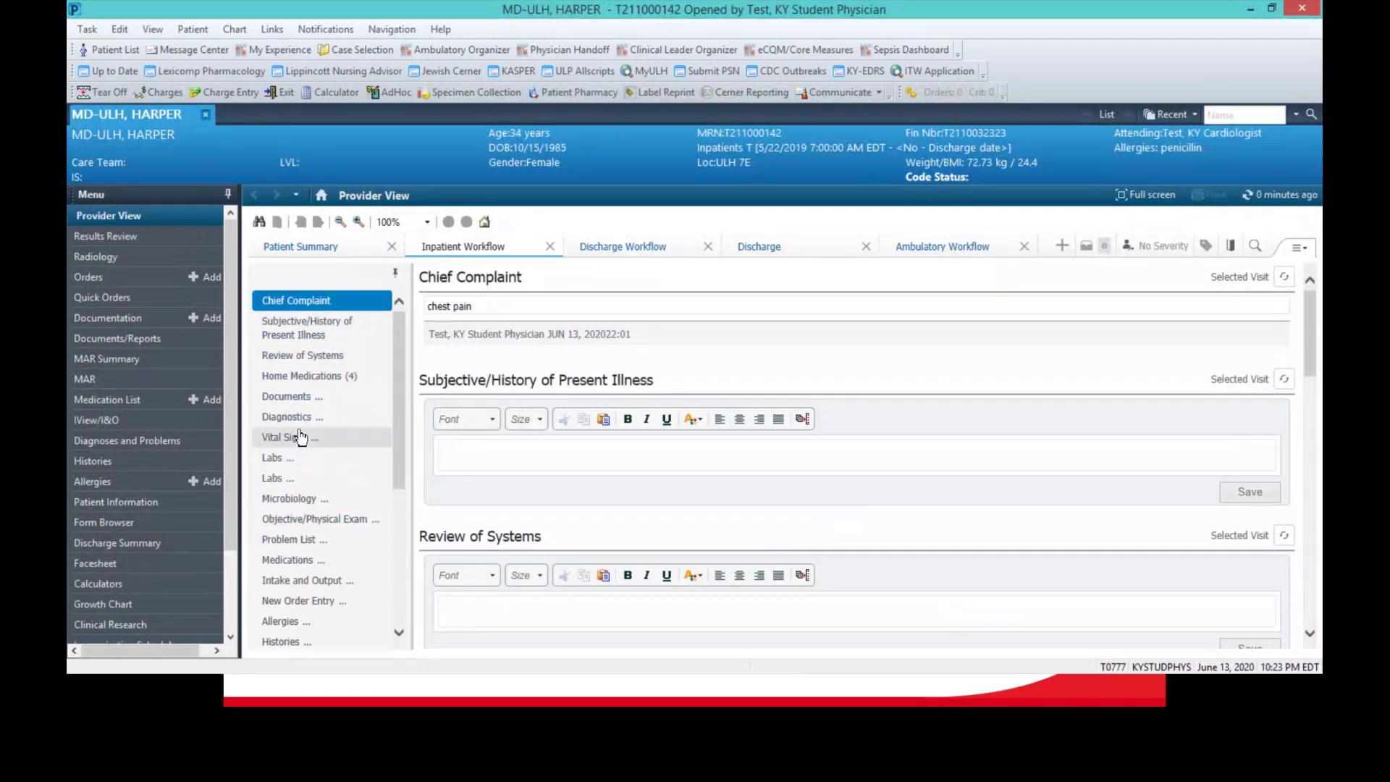
click(114, 319)
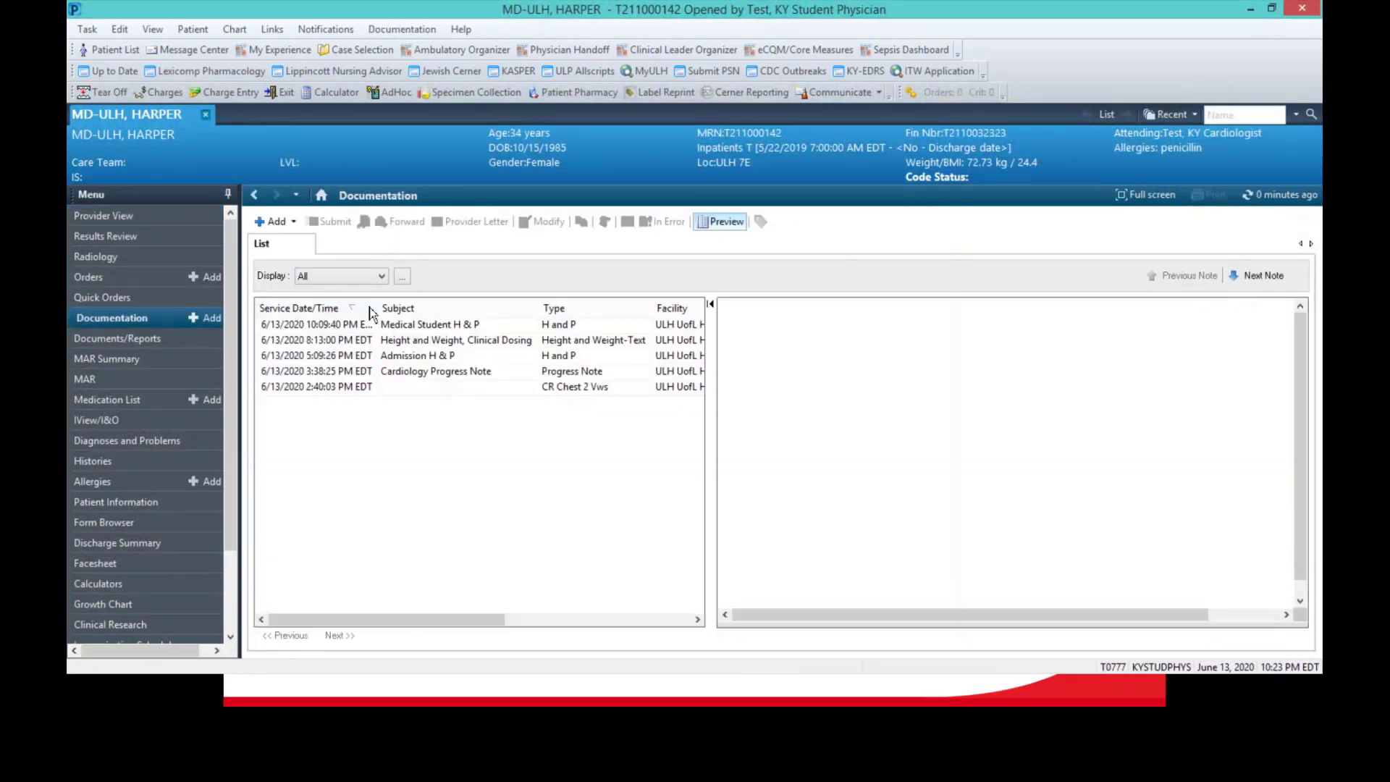
click(460, 328)
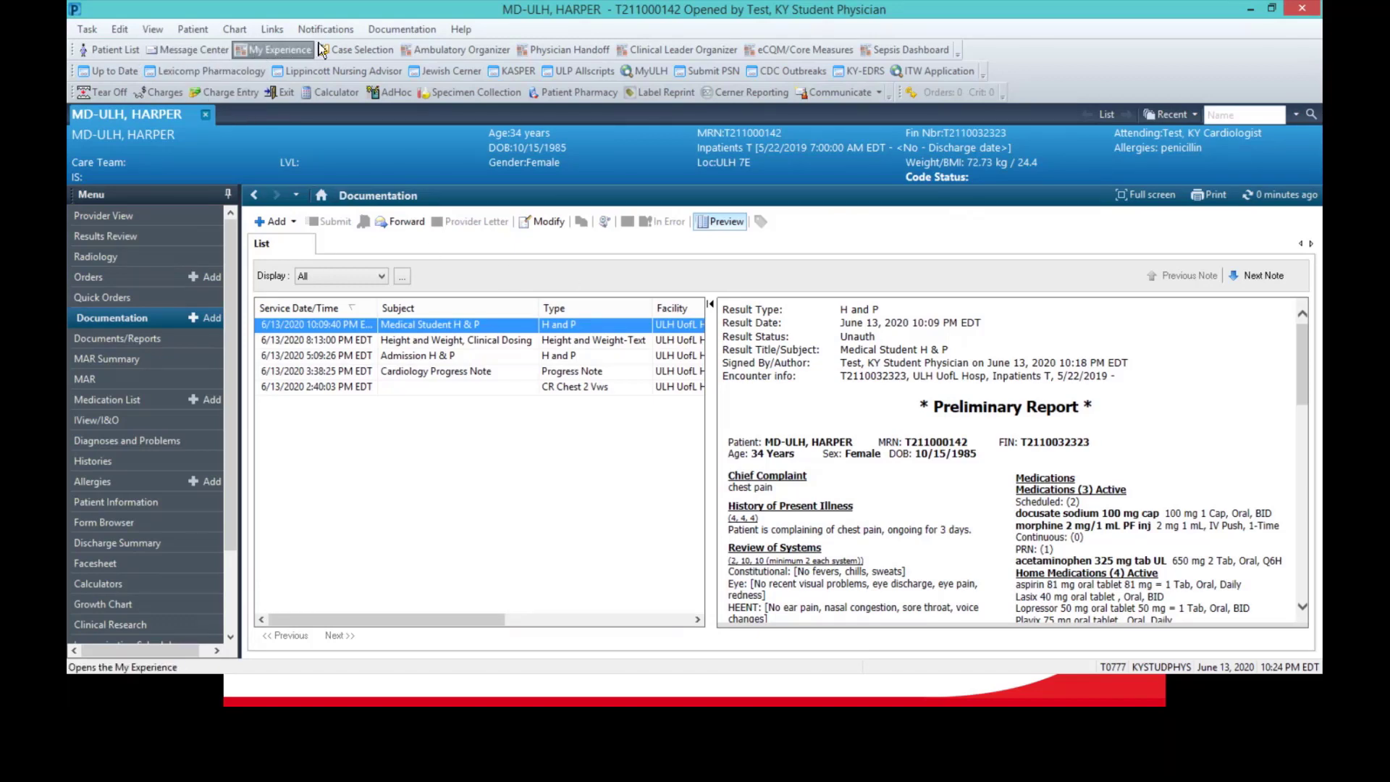
Load the custom patient list in the Physician Handoff worklist and open the I-PASS details of its ULH 7E patient
click(582, 49)
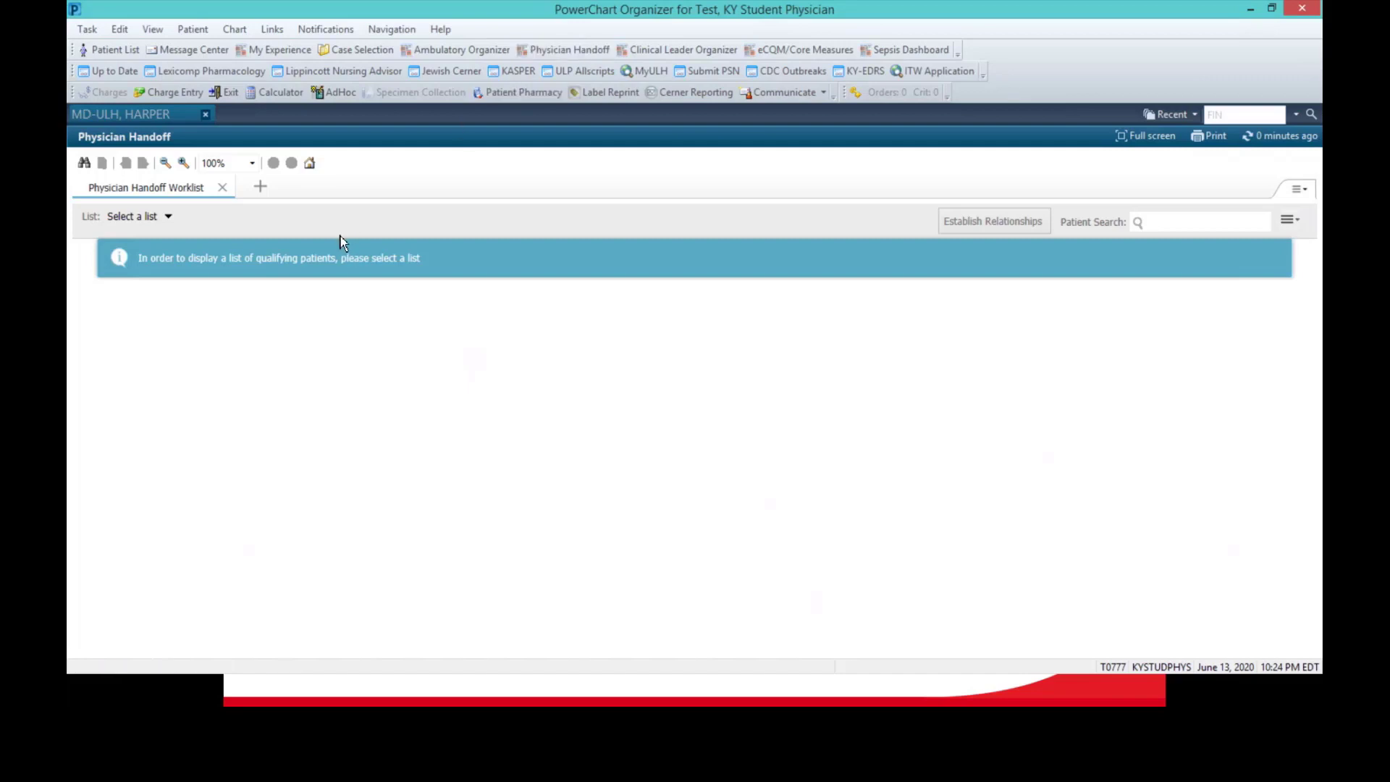
click(511, 275)
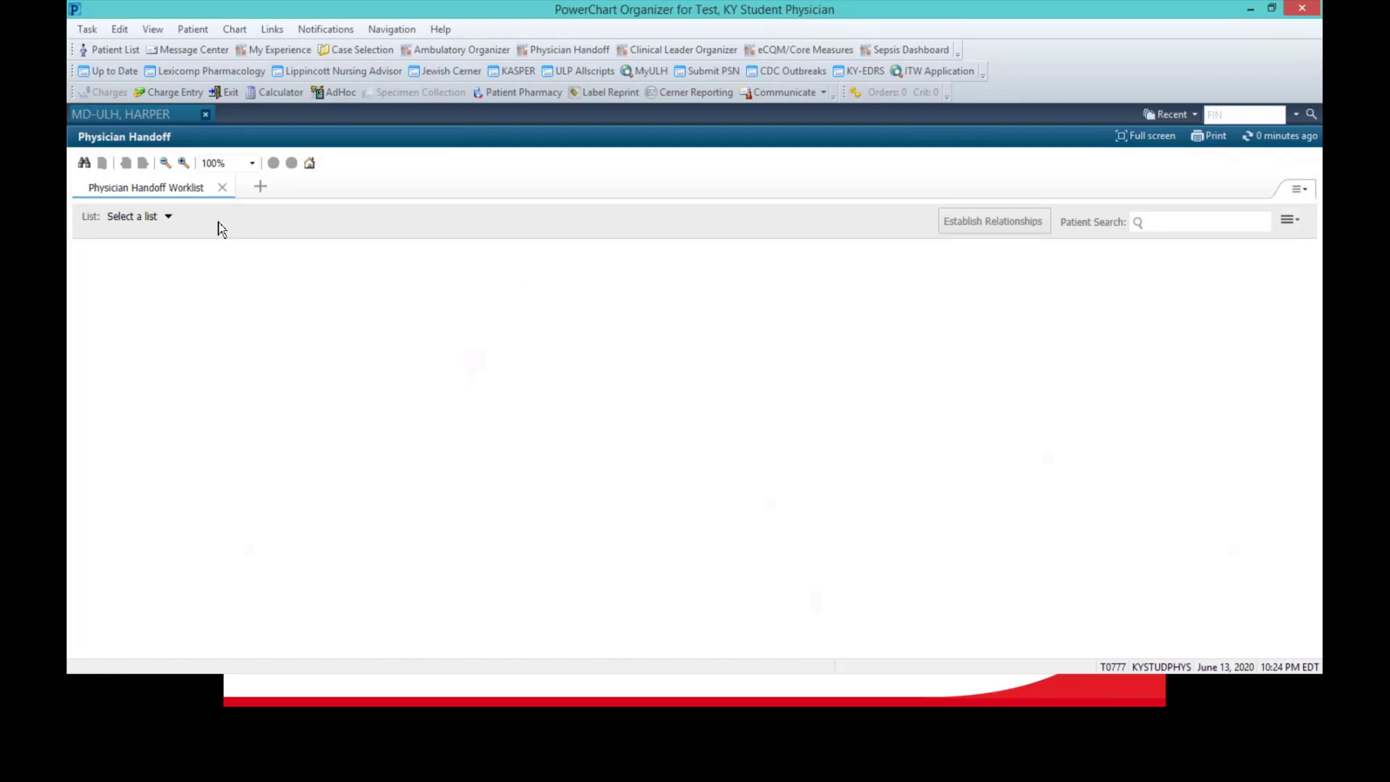
click(155, 220)
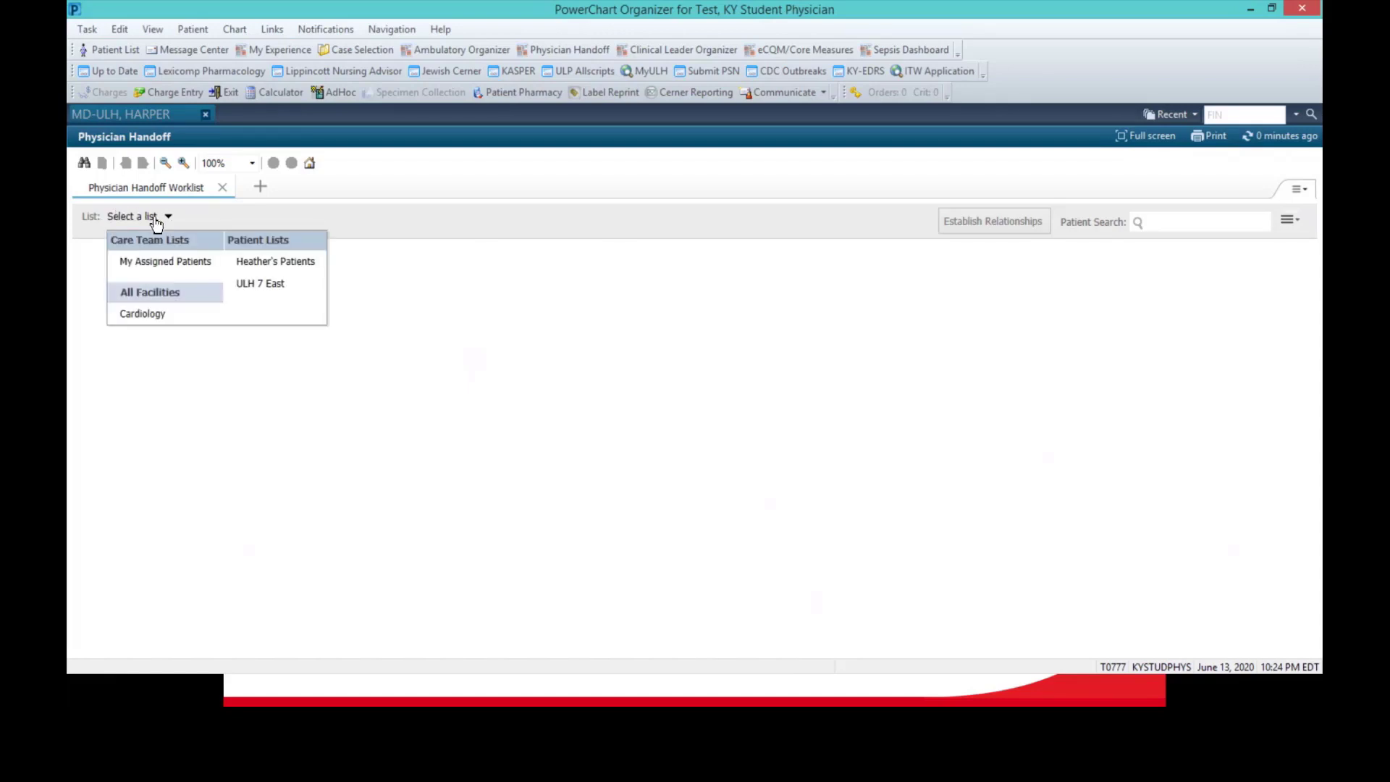
click(292, 265)
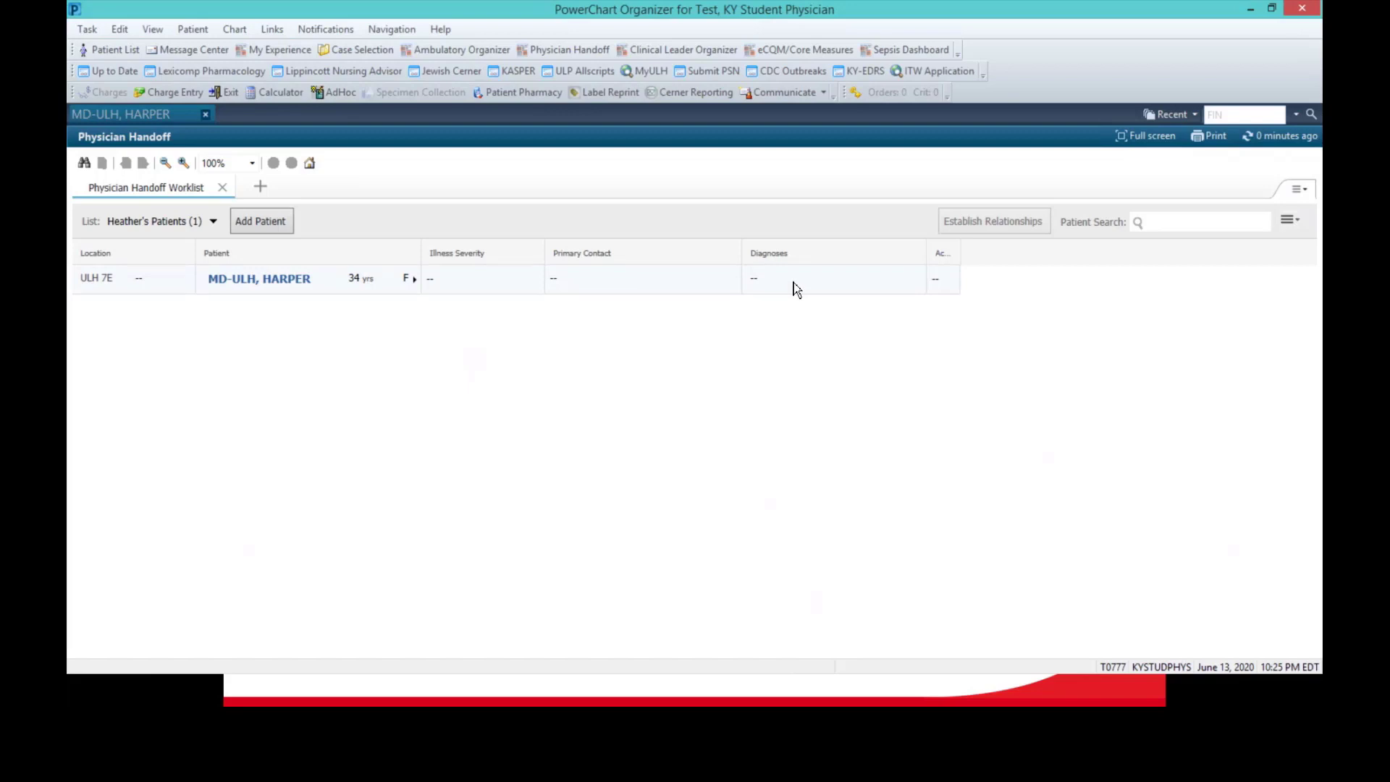
click(416, 283)
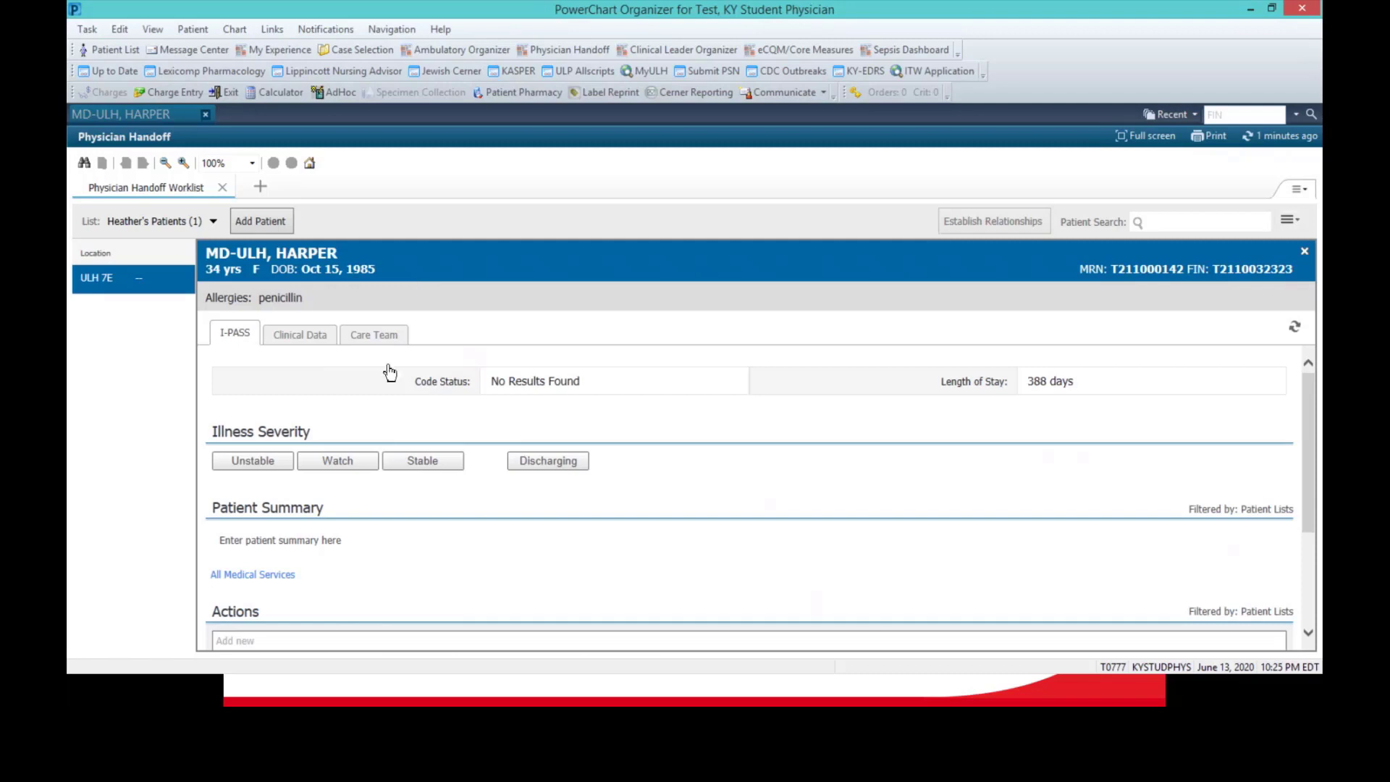
Set the patient's illness severity to Watch and save the patient summary "Patient admitted for chest pain, R/O MI"
click(358, 465)
scroll(768, 479, down, 3)
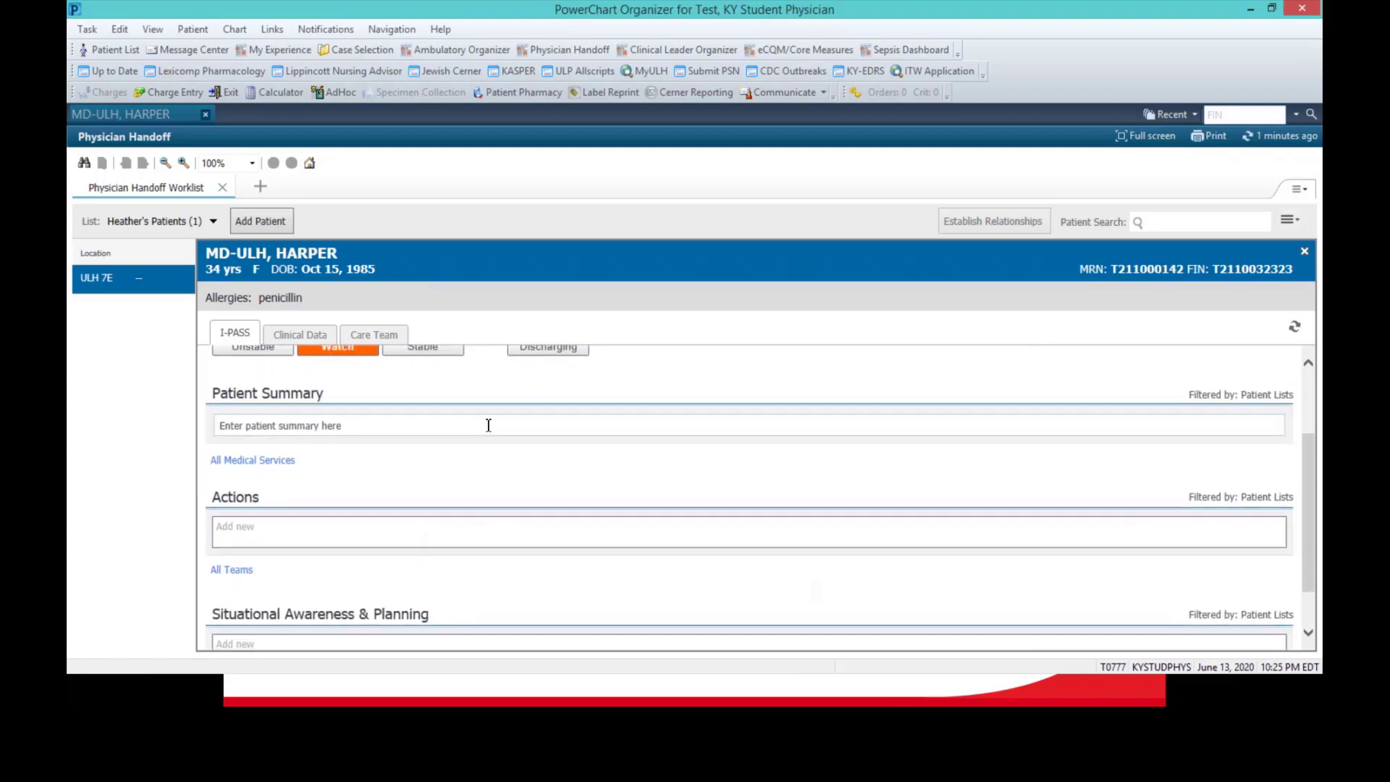
click(489, 425)
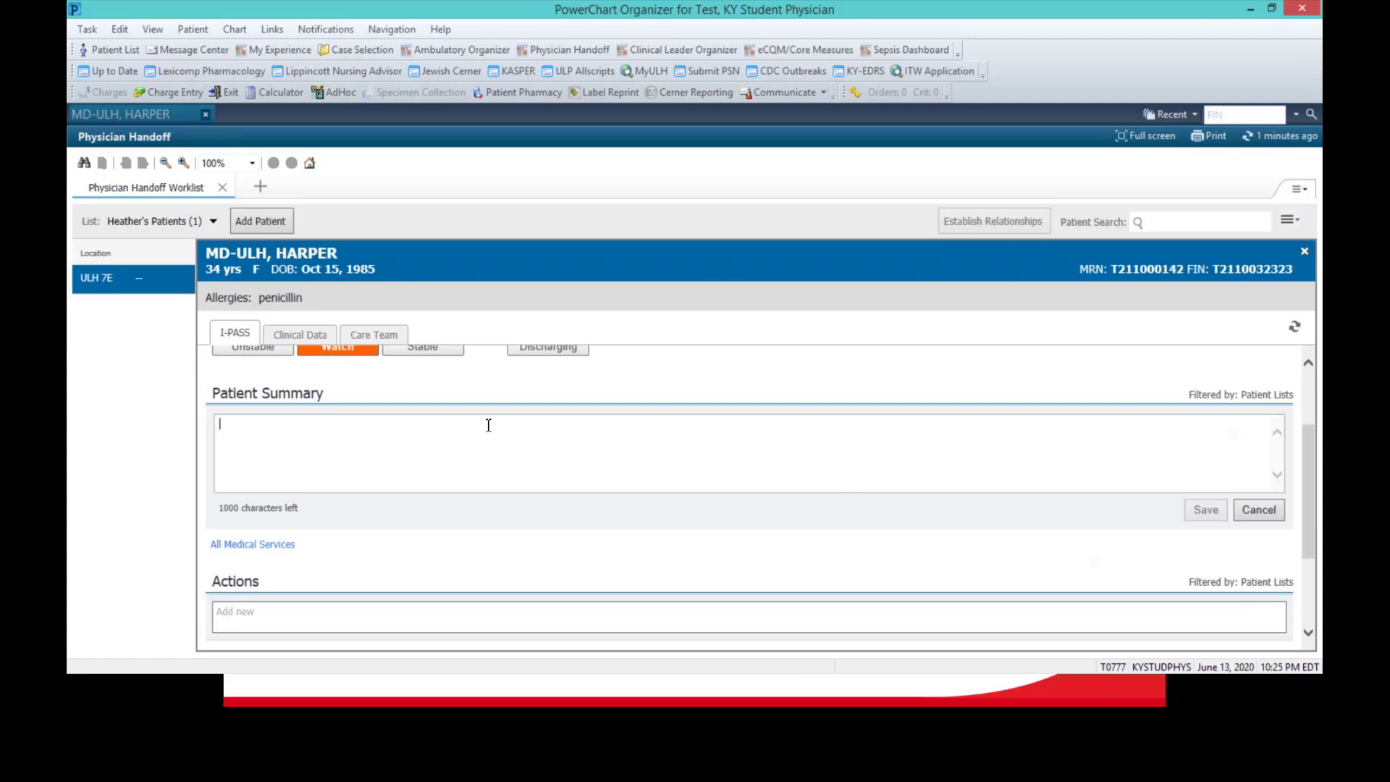
text(Patient ad)
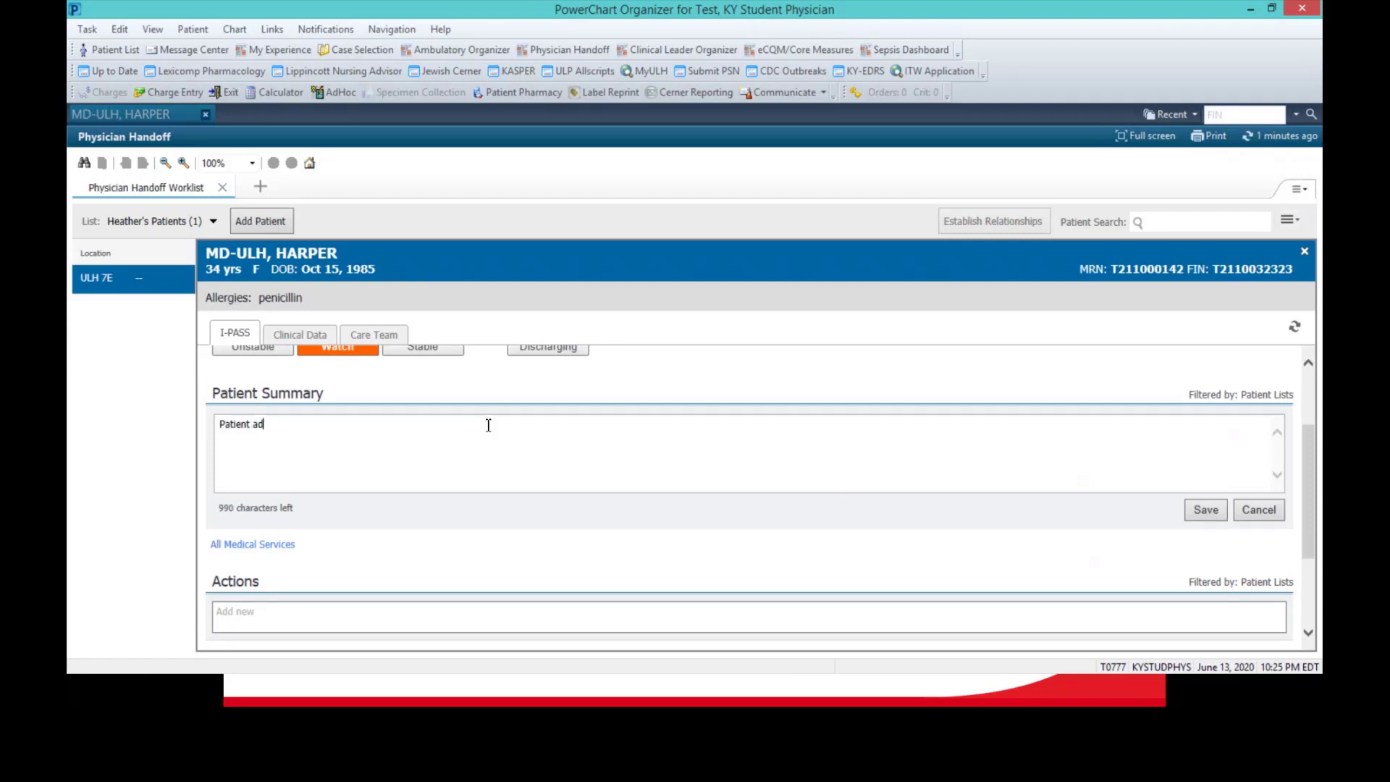
text(mitted for chest pain)
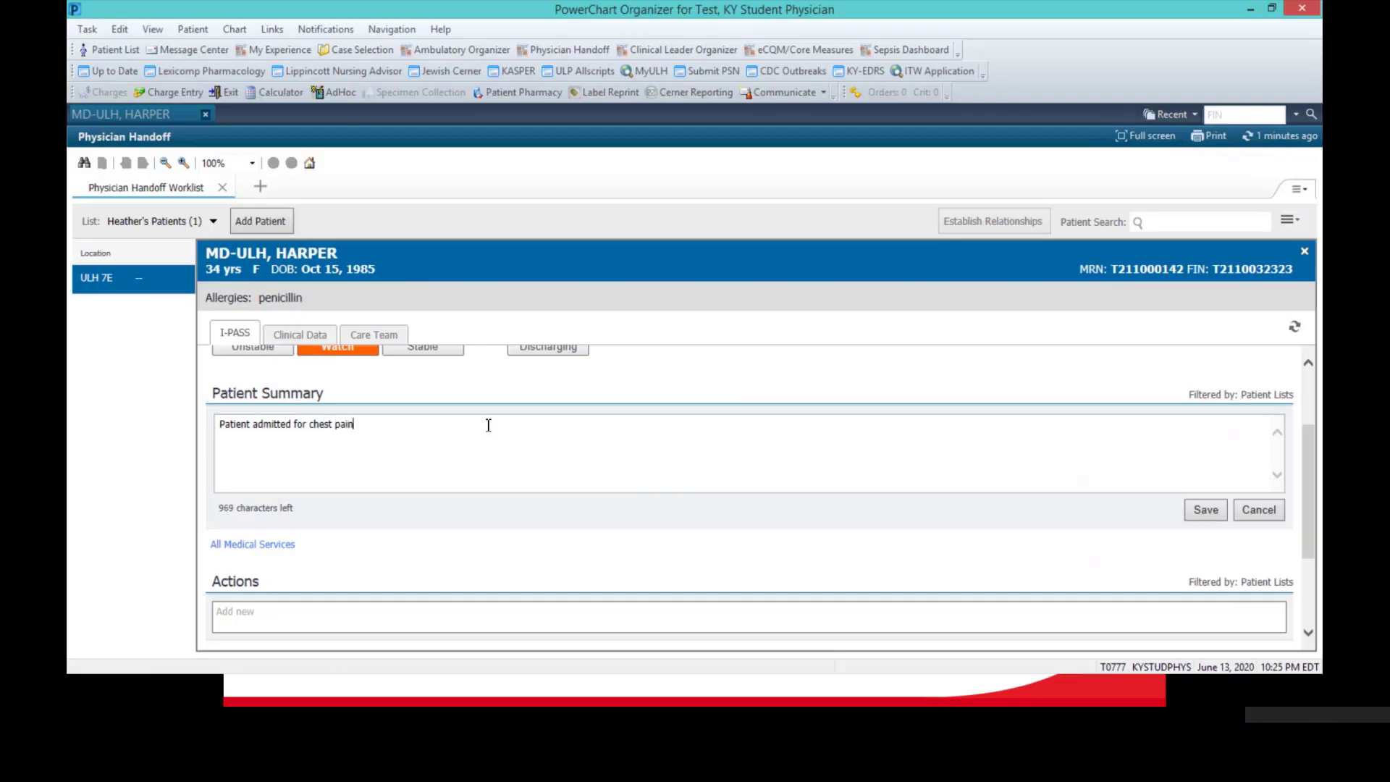
text(, R/O MI)
click(1203, 510)
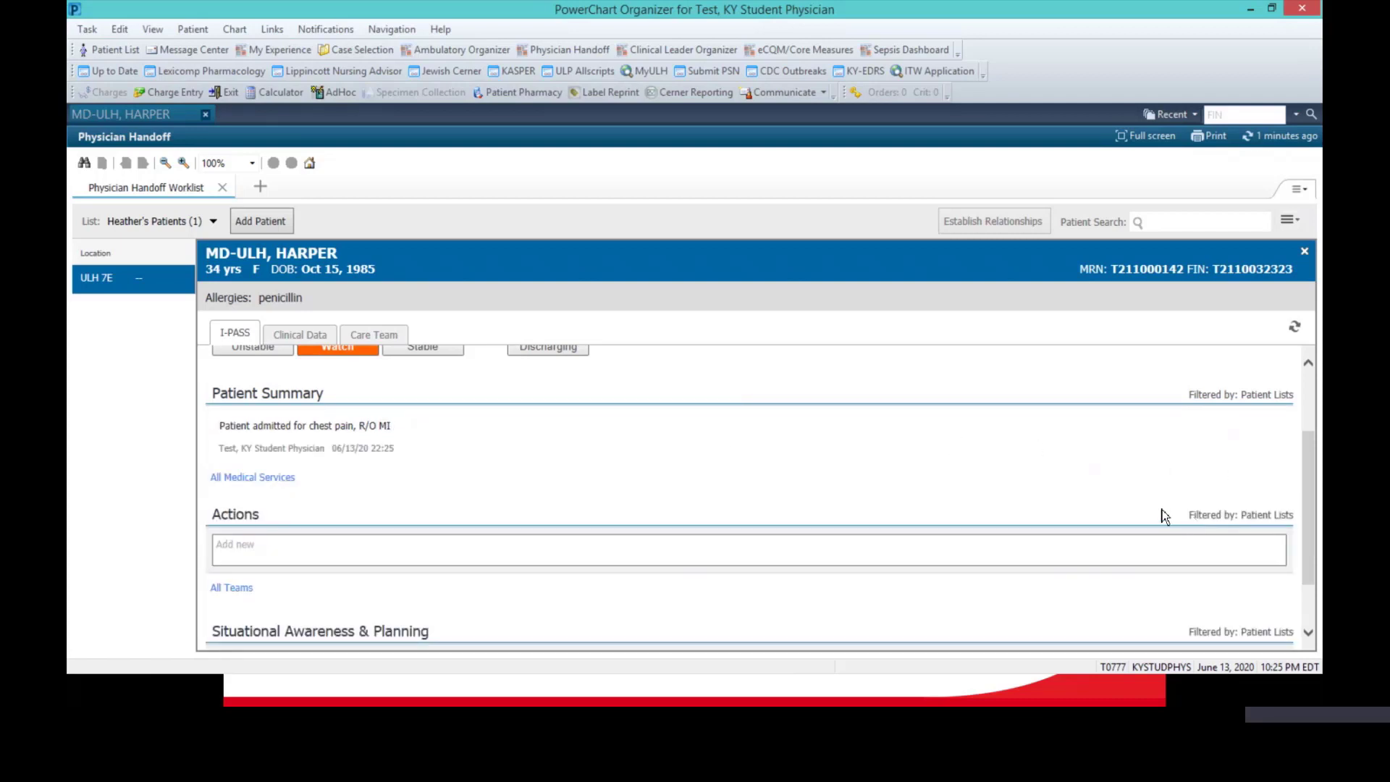
Add and save the handoff action "Re-check Trop at 2100", leaving it available to all
scroll(693, 452, down, 2)
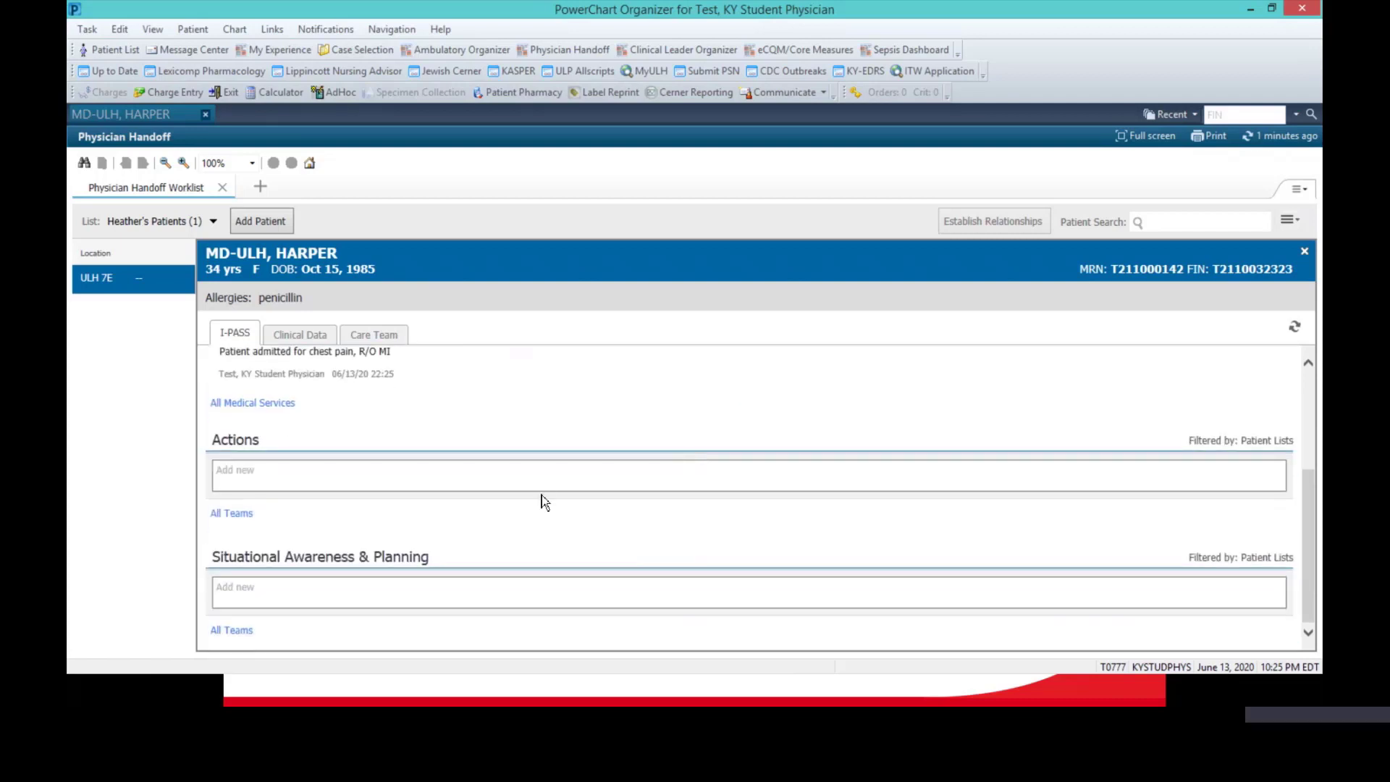
click(569, 475)
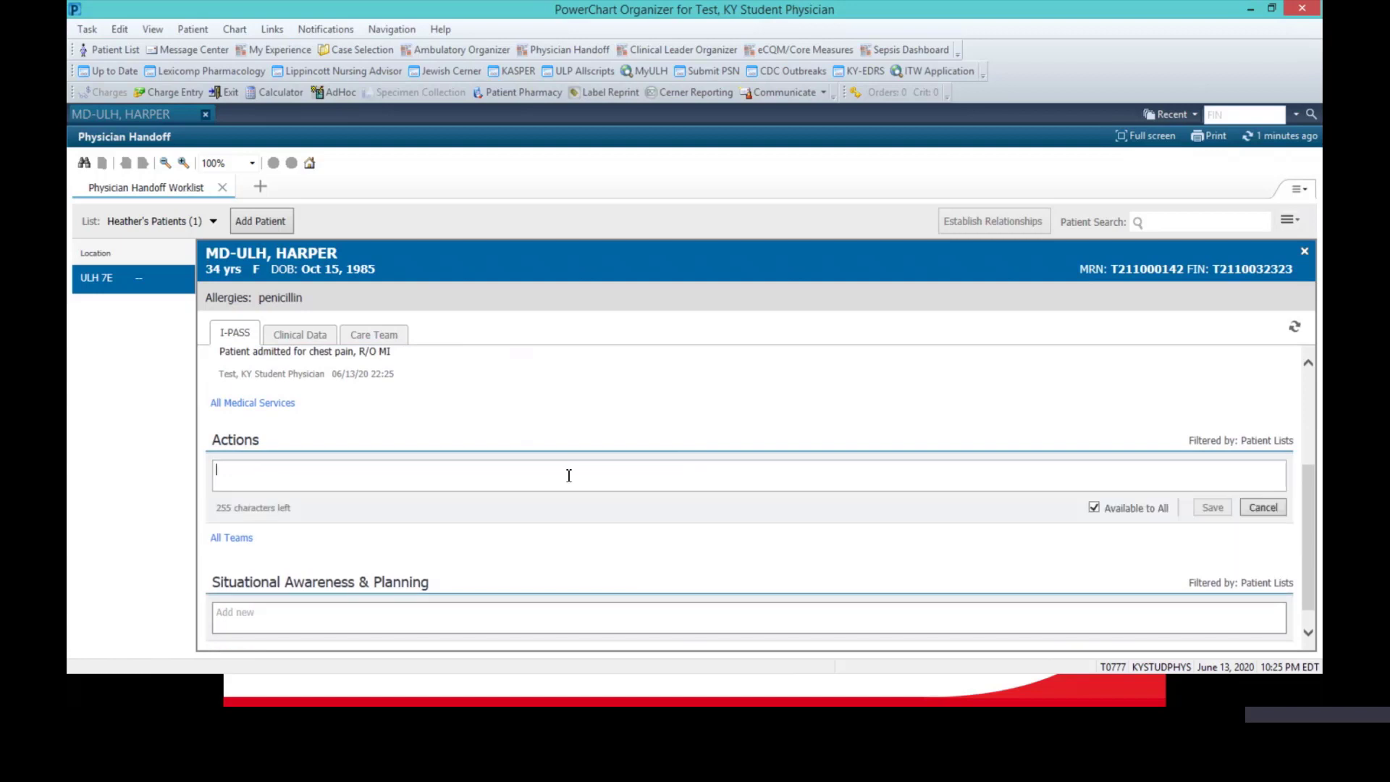
text(Re)
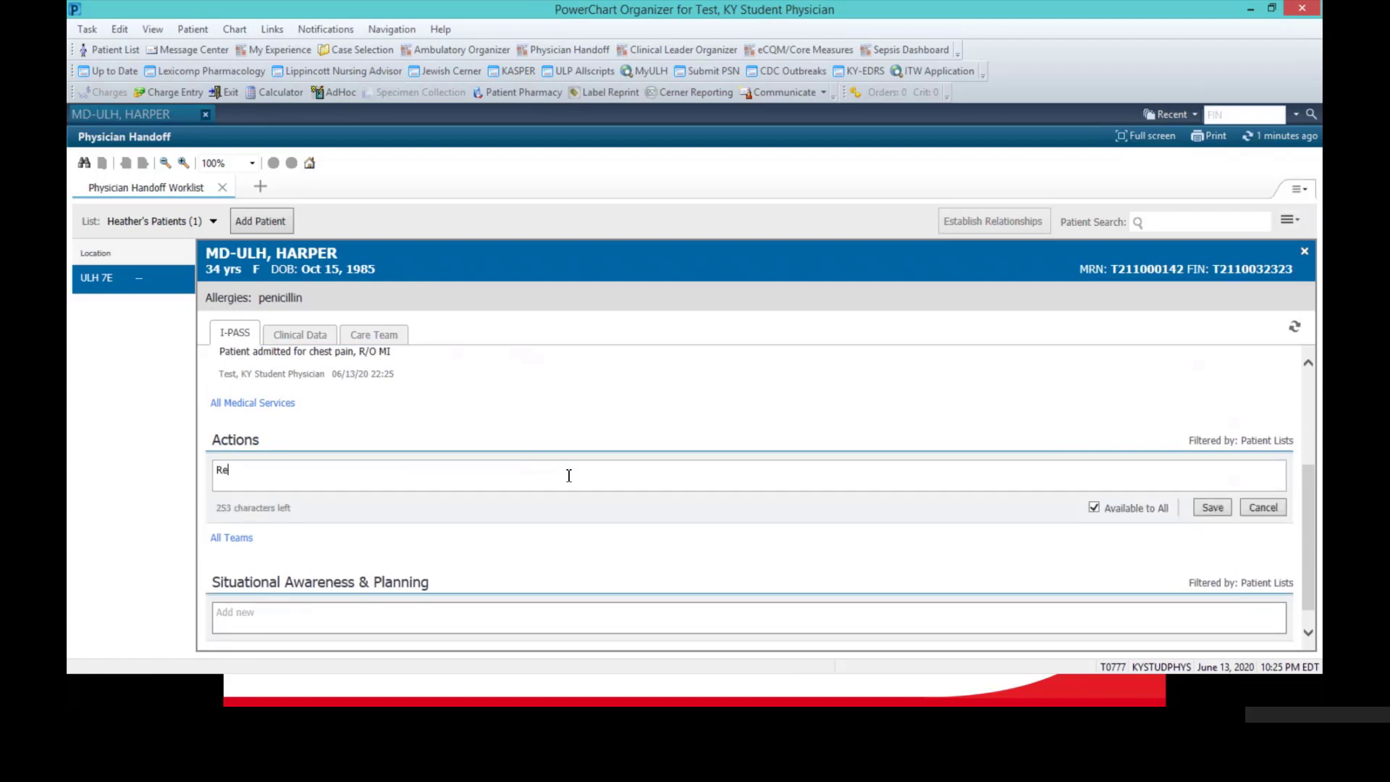
text(-check Trop)
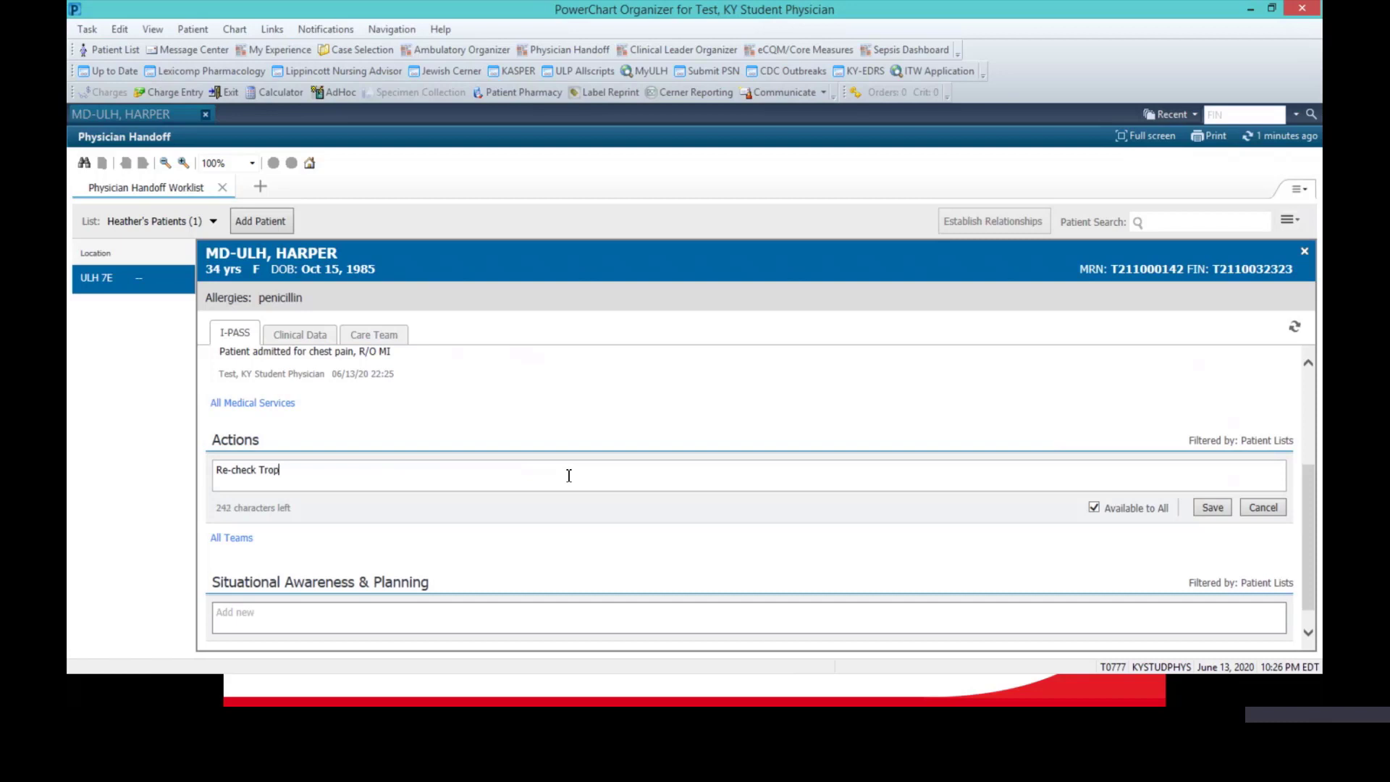
text( at 2100)
click(1213, 508)
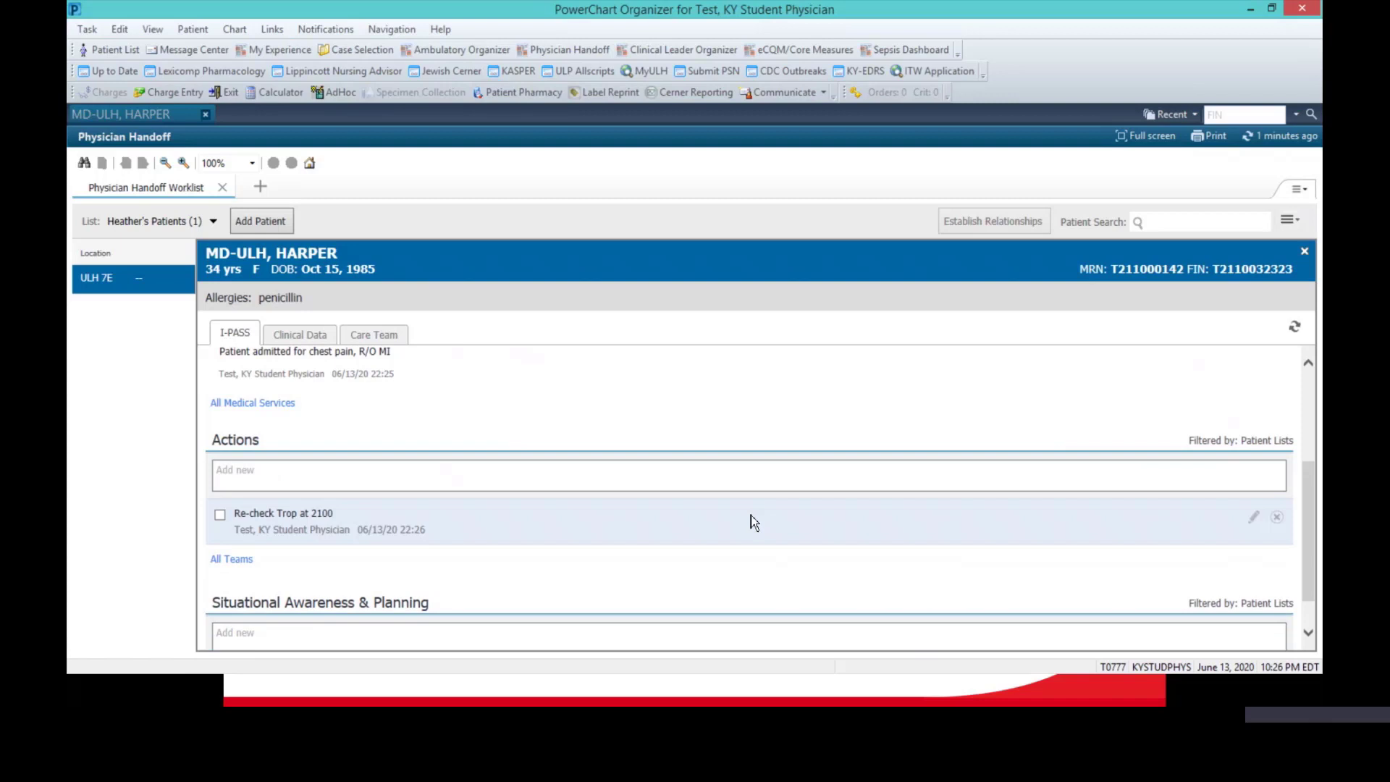
Start a Situational Awareness & Planning entry reading "If chest apin increases, re-check EKG and STAT Trop."
scroll(753, 521, down, 1)
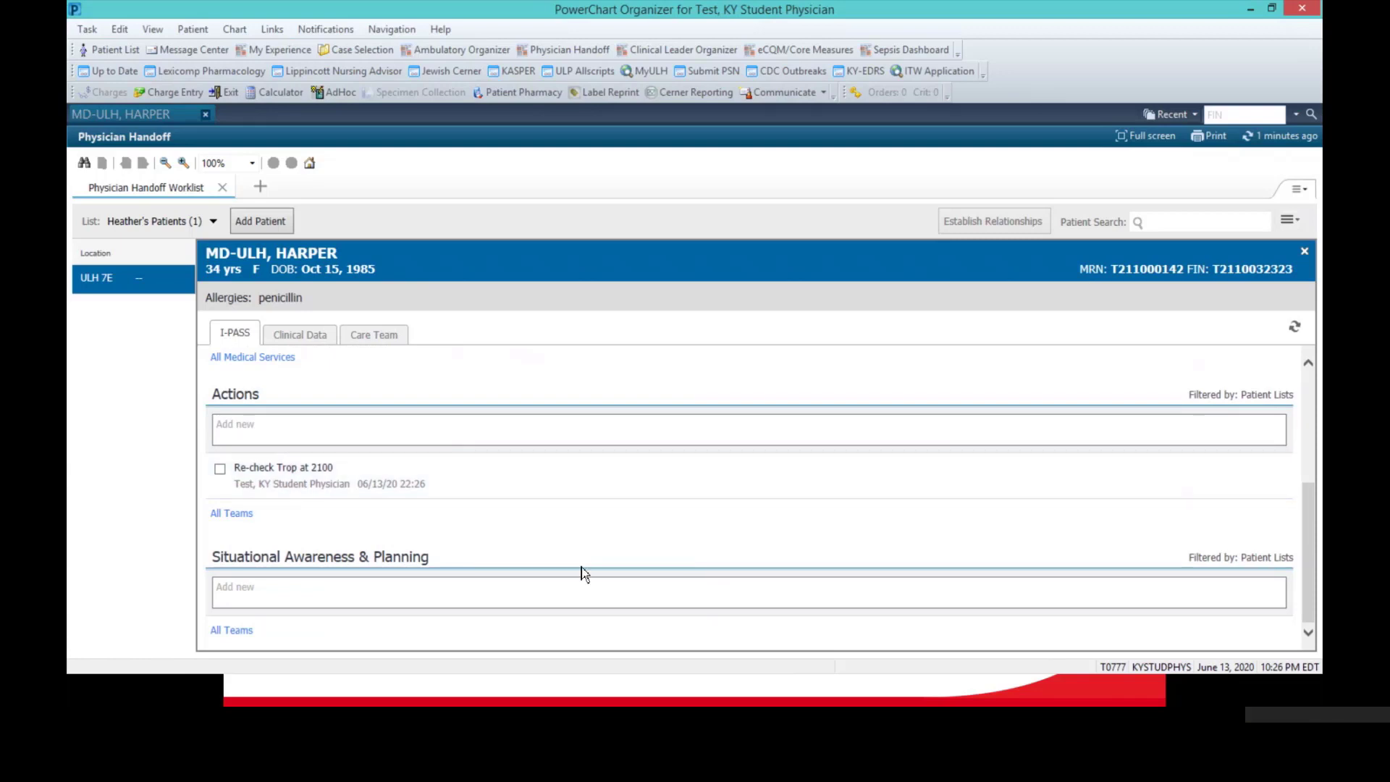
click(496, 586)
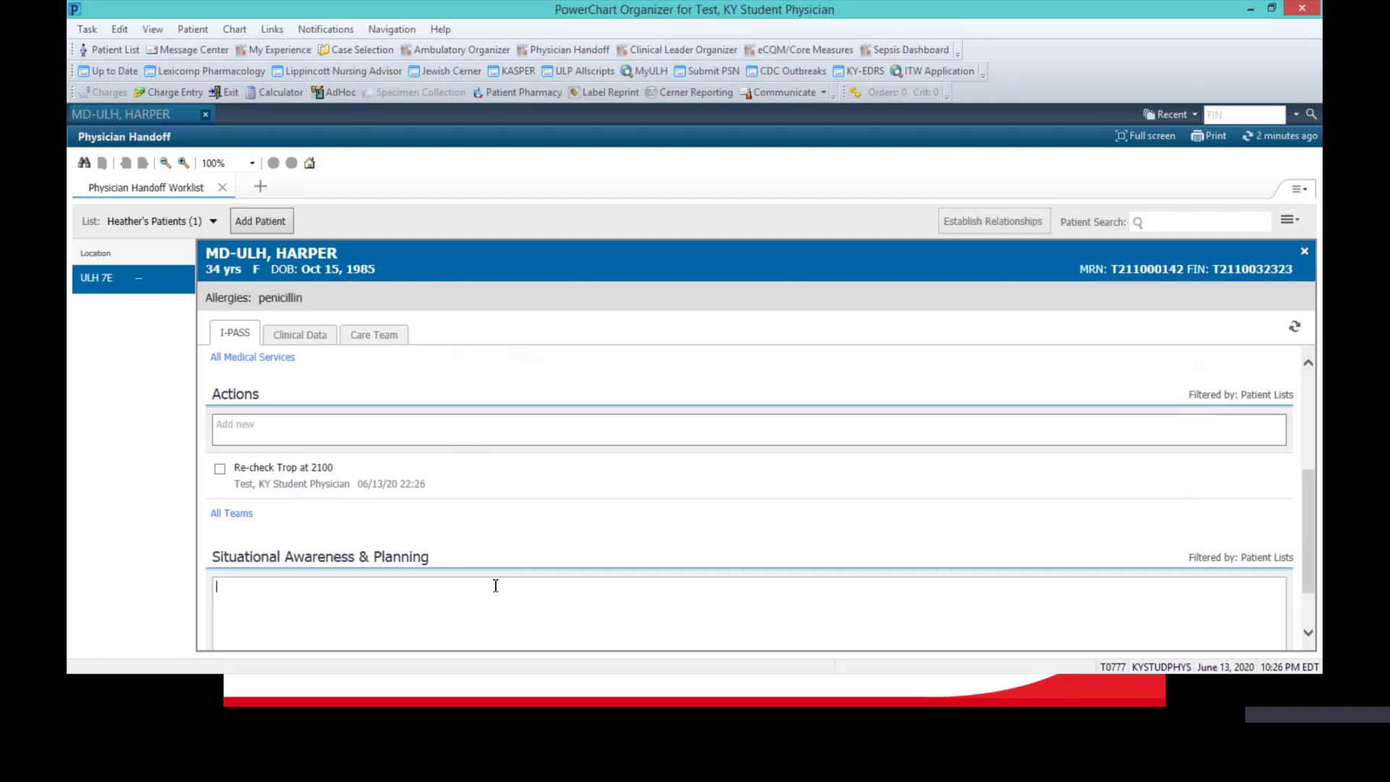
text(If chest apin increases, re)
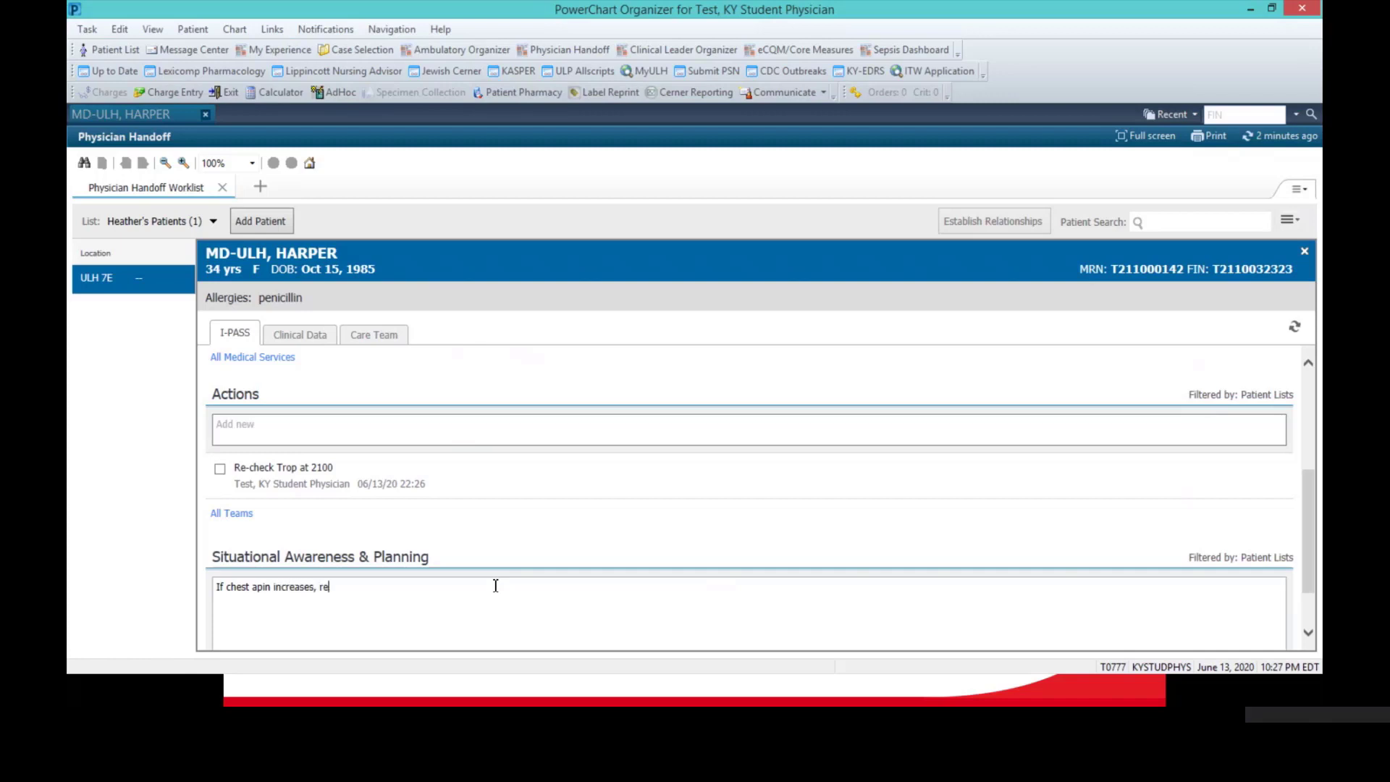
text(-check E)
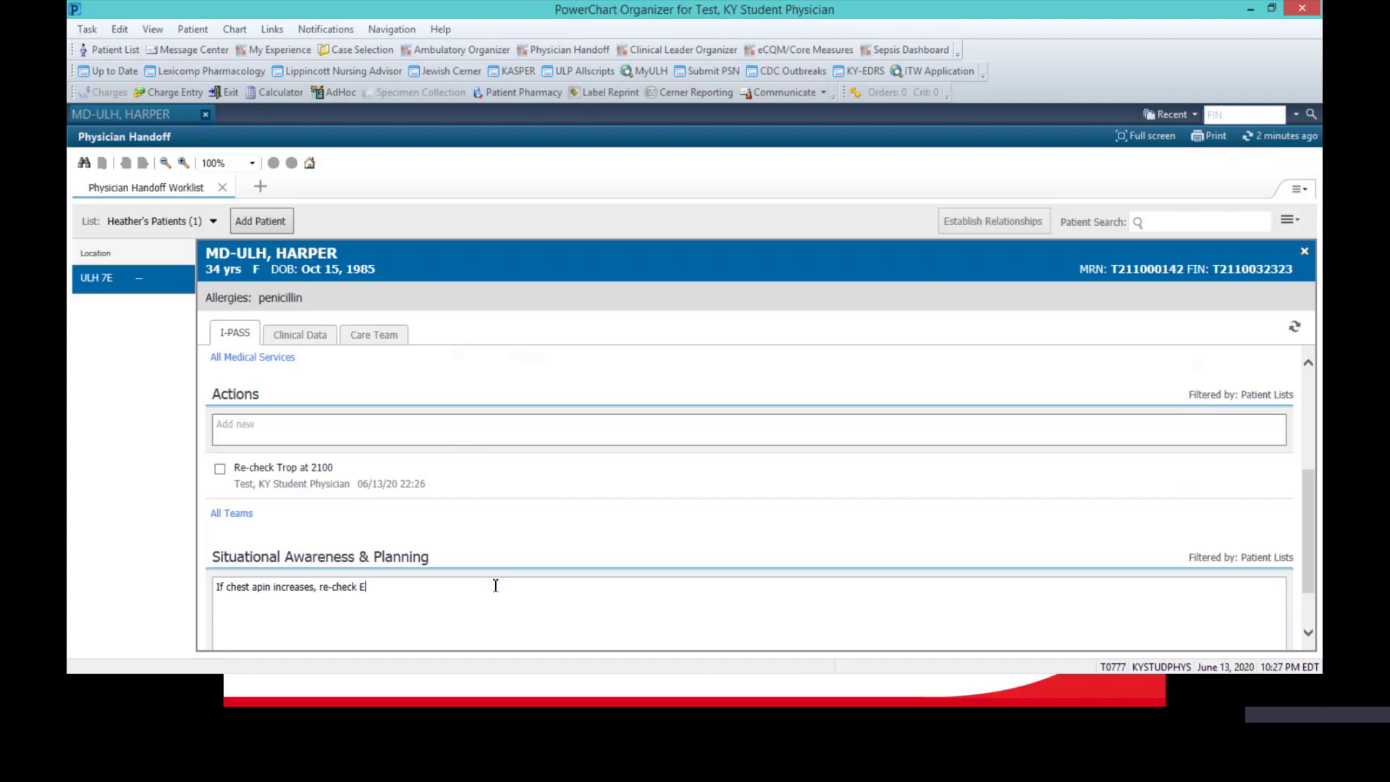
text(KG and STAT Trop. )
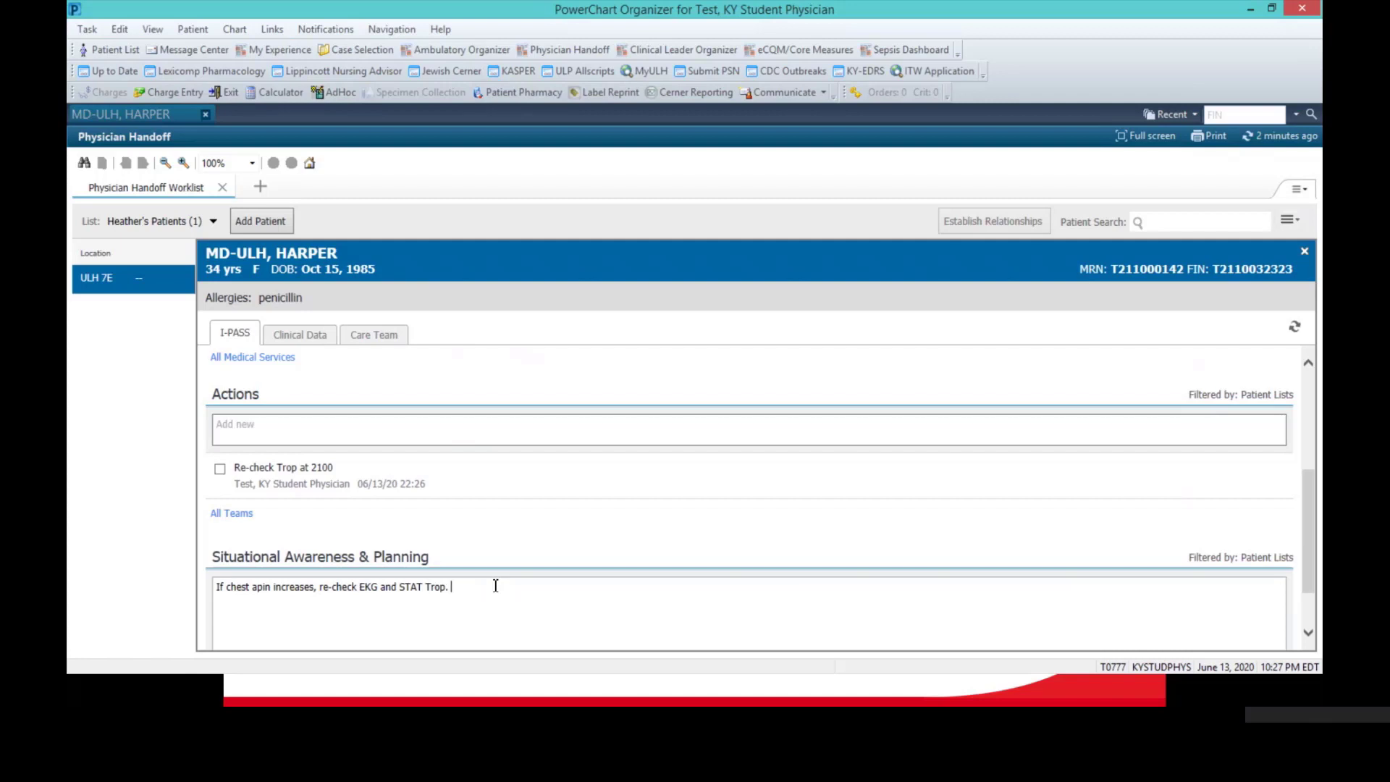
Append "Daughter is highly involved in care ans wants to be informed of any changes in patient's status." to the planning entry and save it
text(Daughter is )
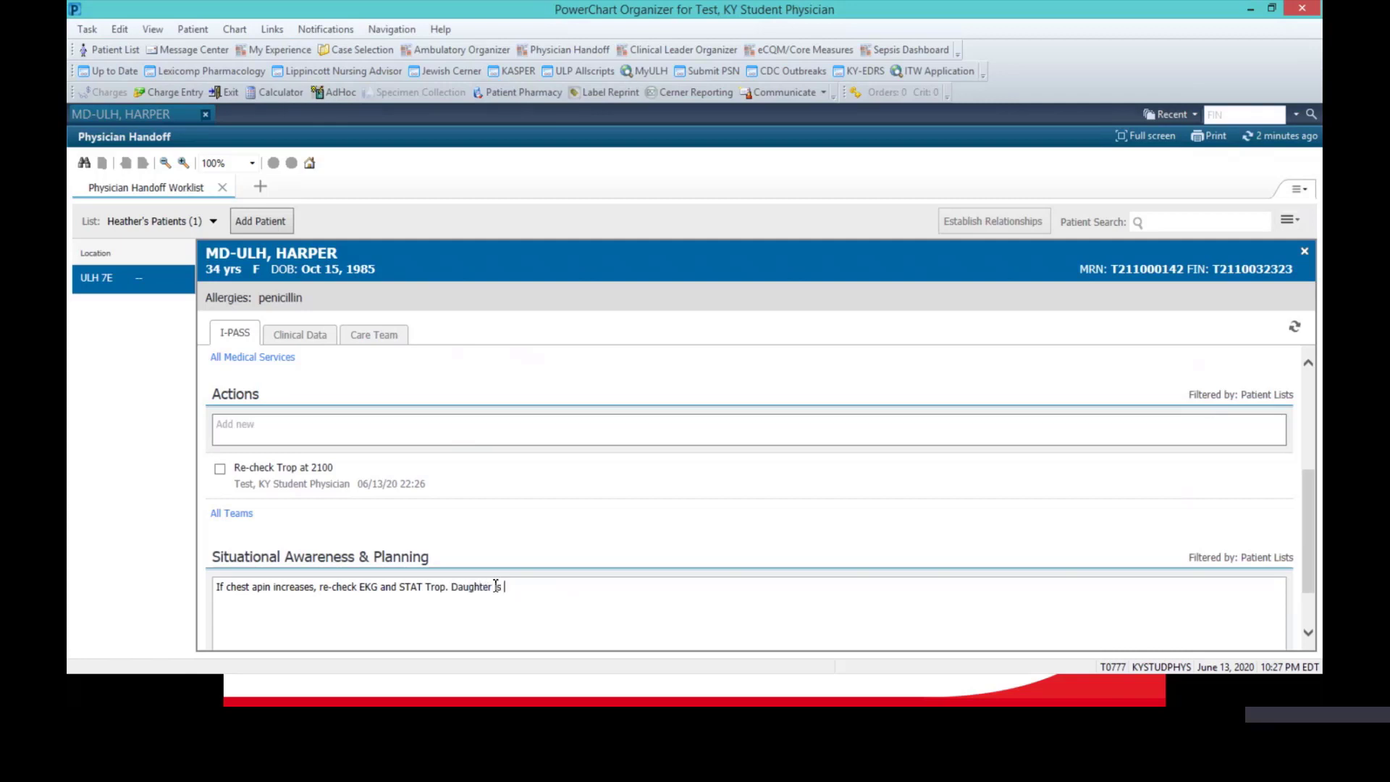
text(highly involved in care ans wants to )
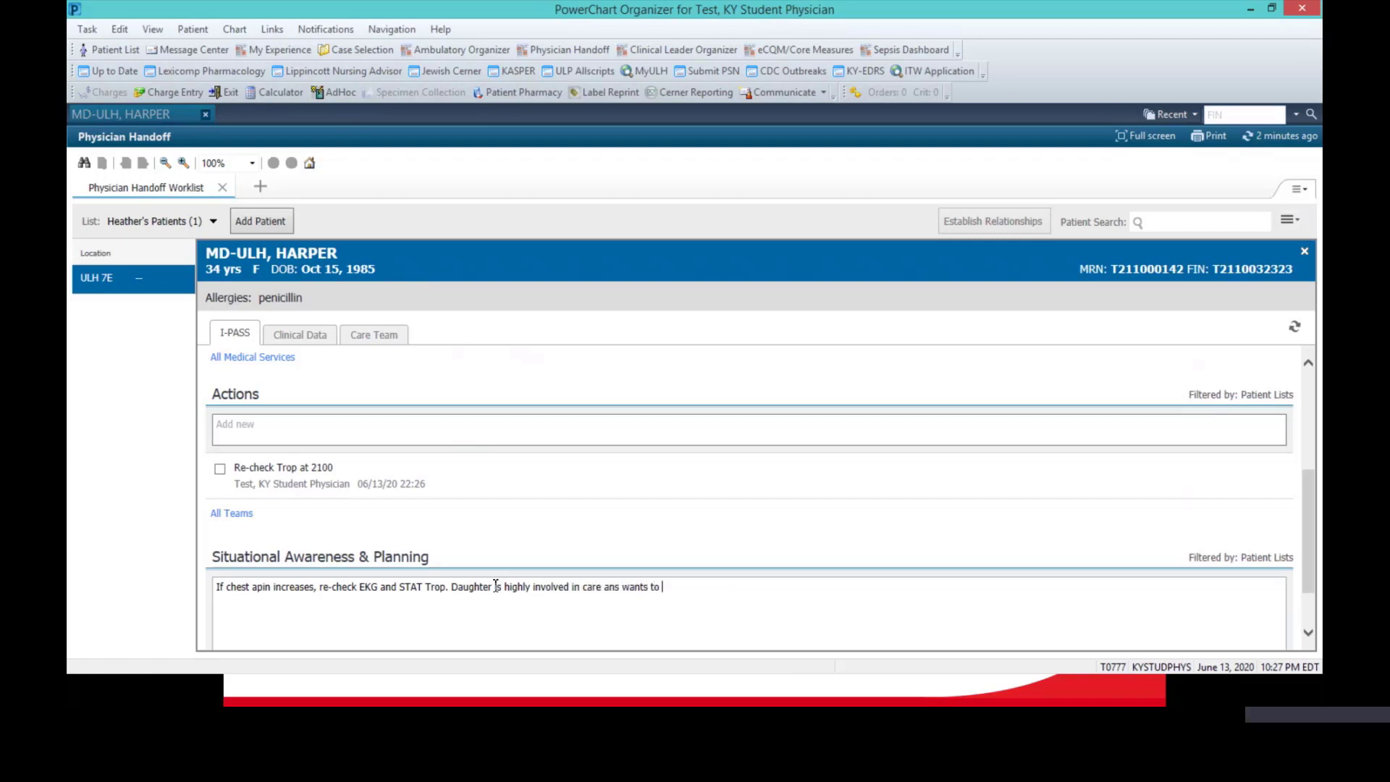
text(be informed of any changes in patie)
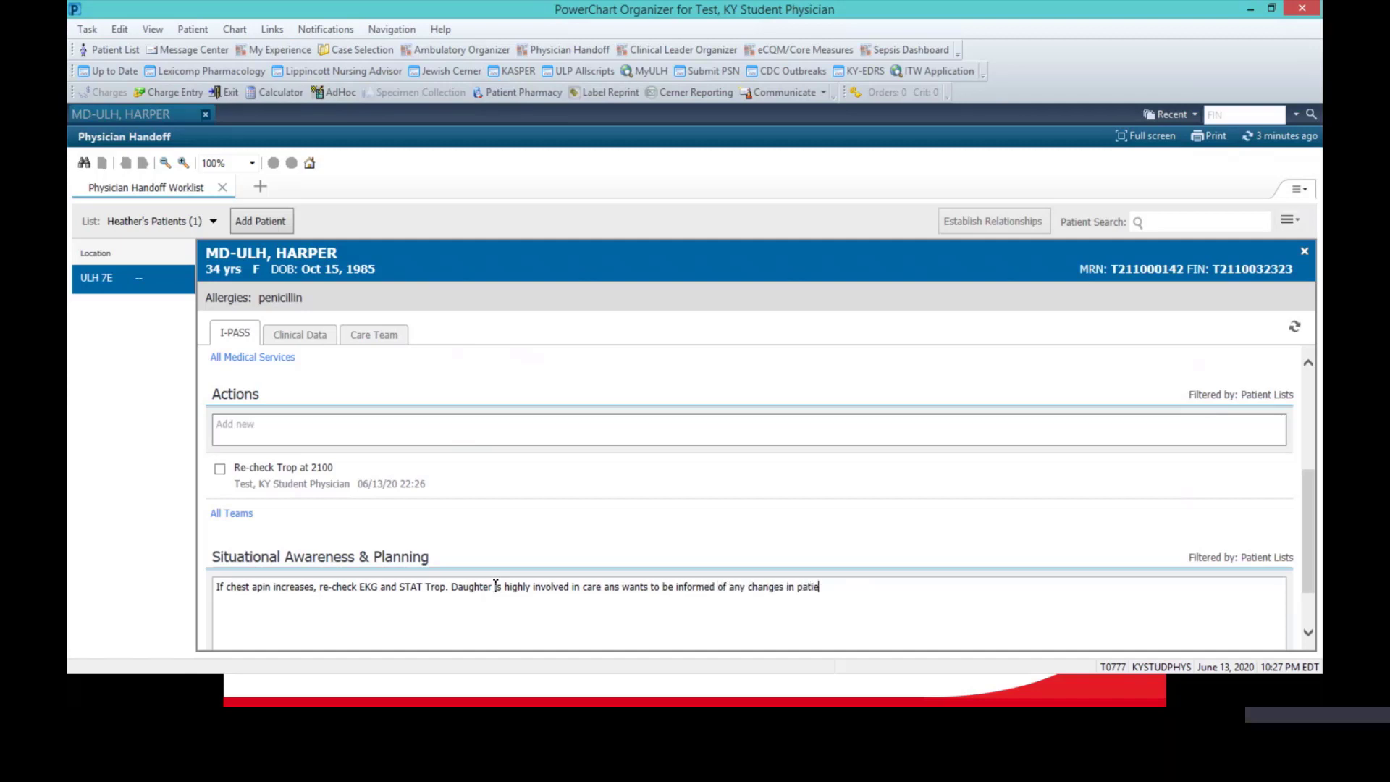
text(nt's stau)
key(BackSpace)
text(tus.)
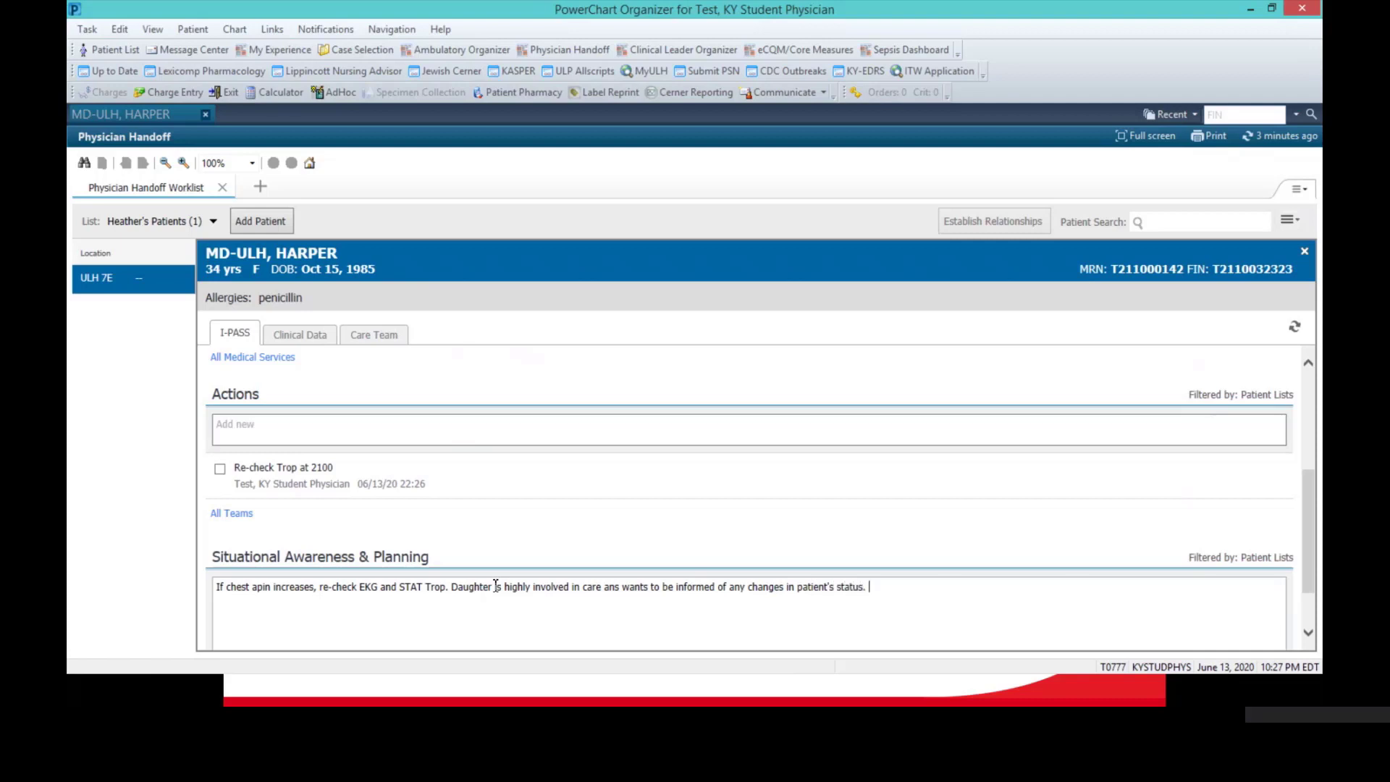
scroll(496, 586, down, 1)
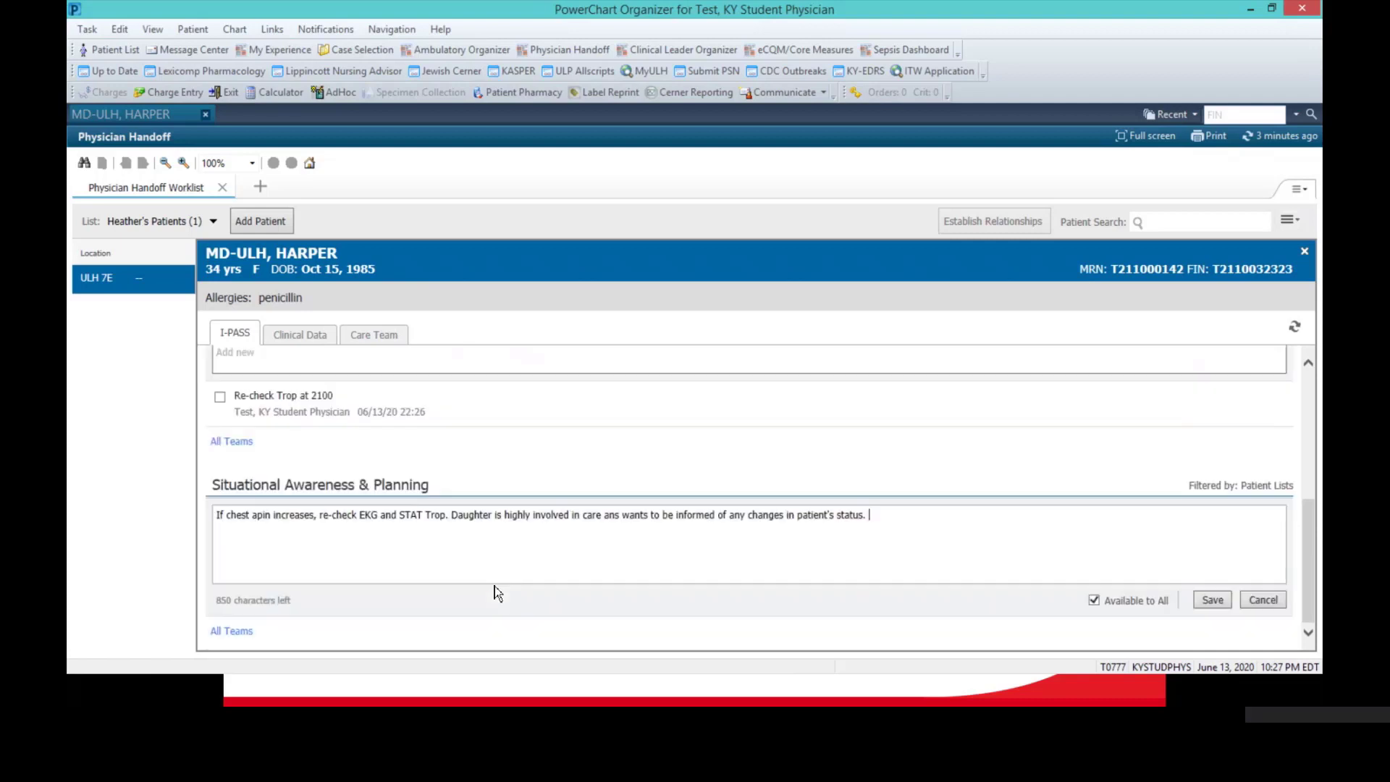
click(1212, 601)
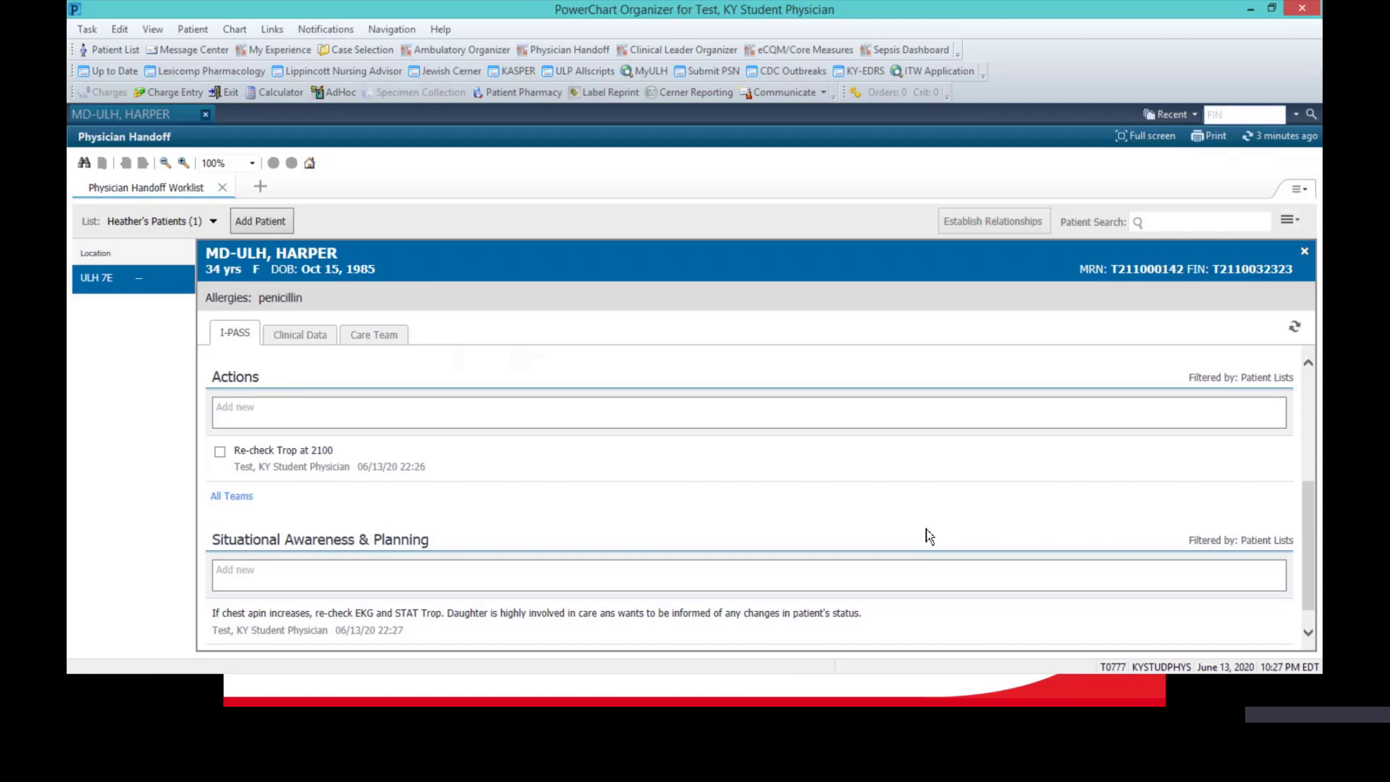
Review the patient's clinical data from vital signs and labs through medications and intake and output, and close the patient details
scroll(313, 348, up, 1)
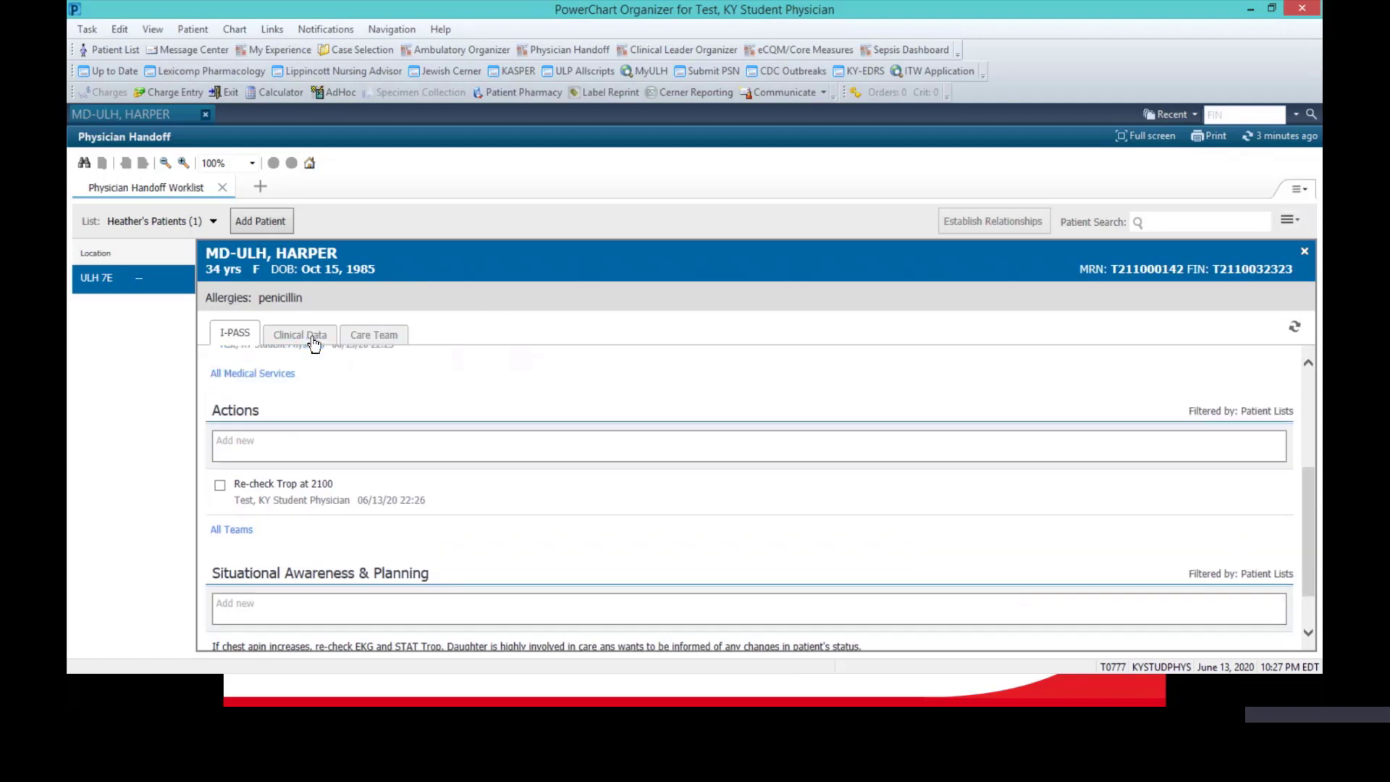
click(314, 340)
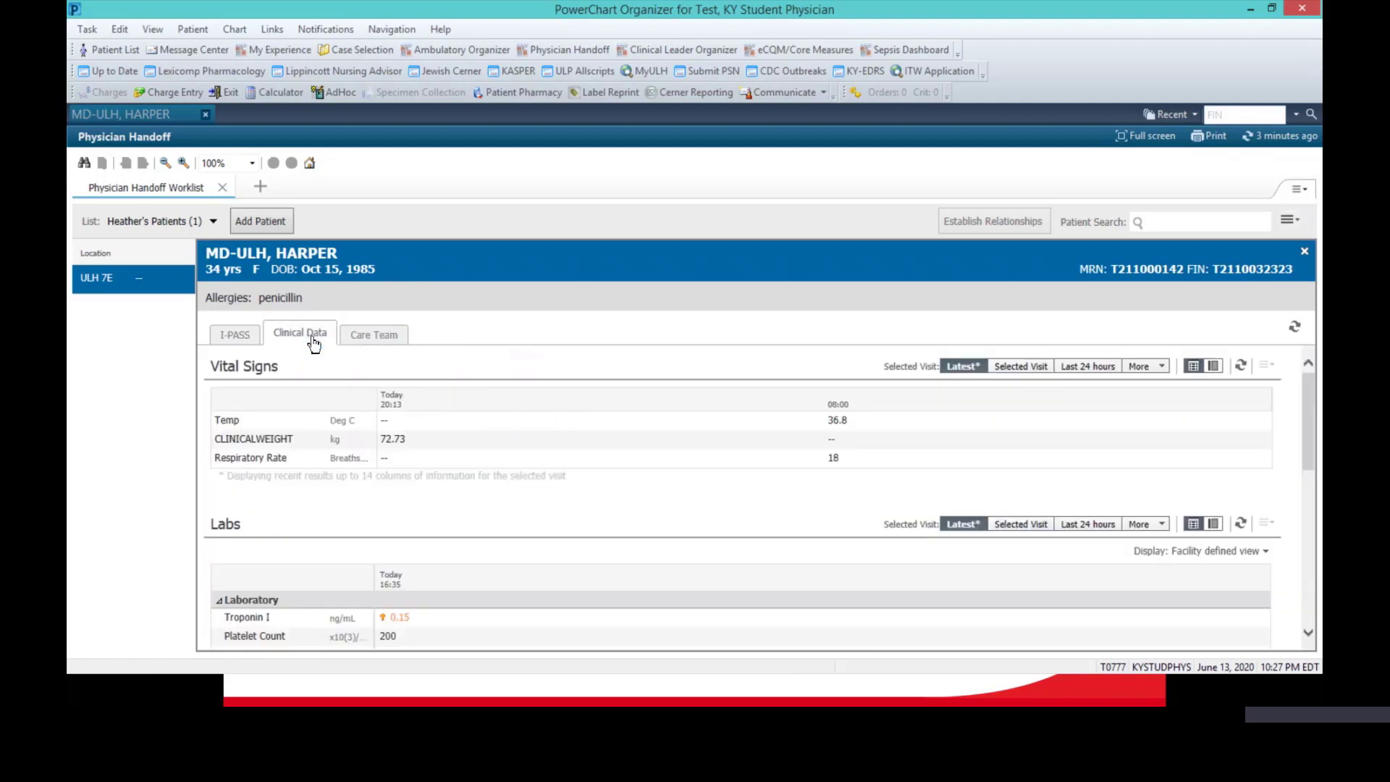
scroll(441, 487, down, 6)
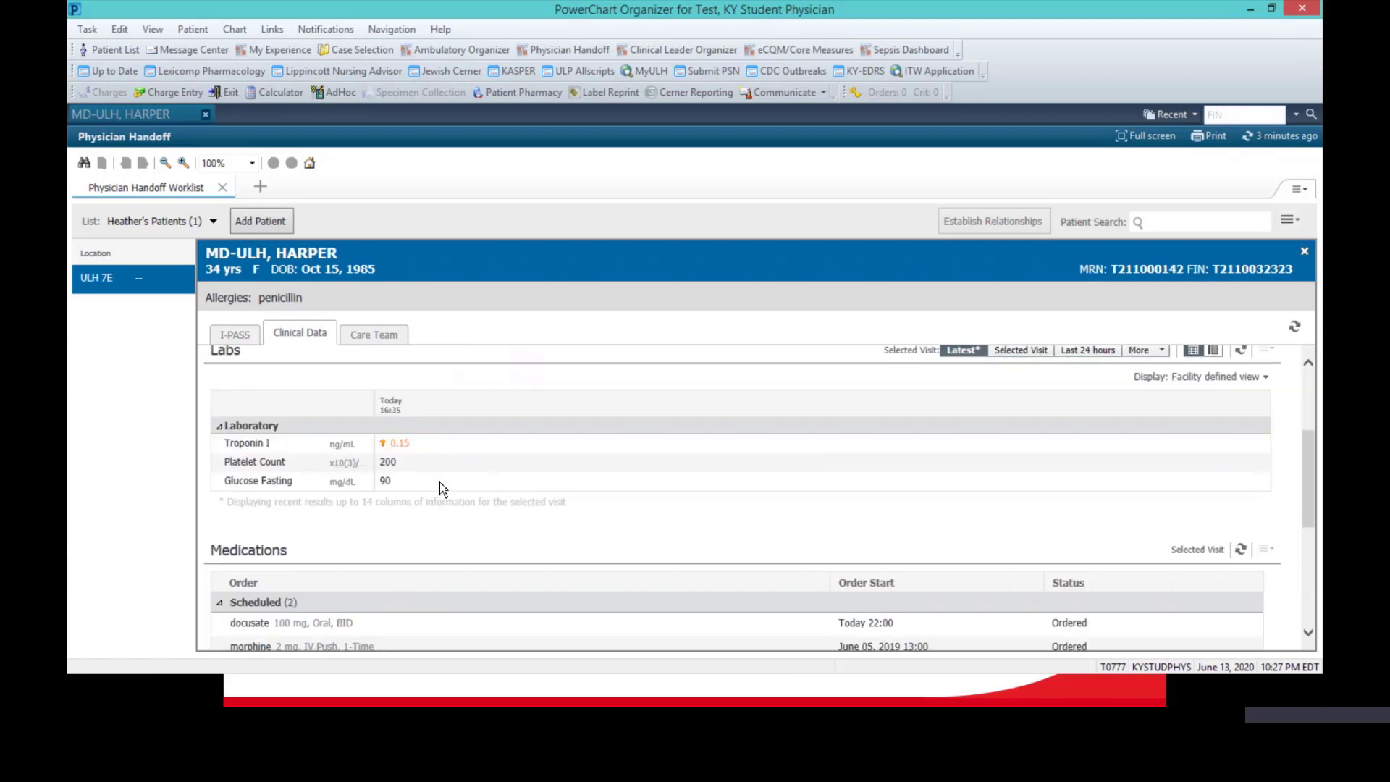
scroll(443, 490, down, 1)
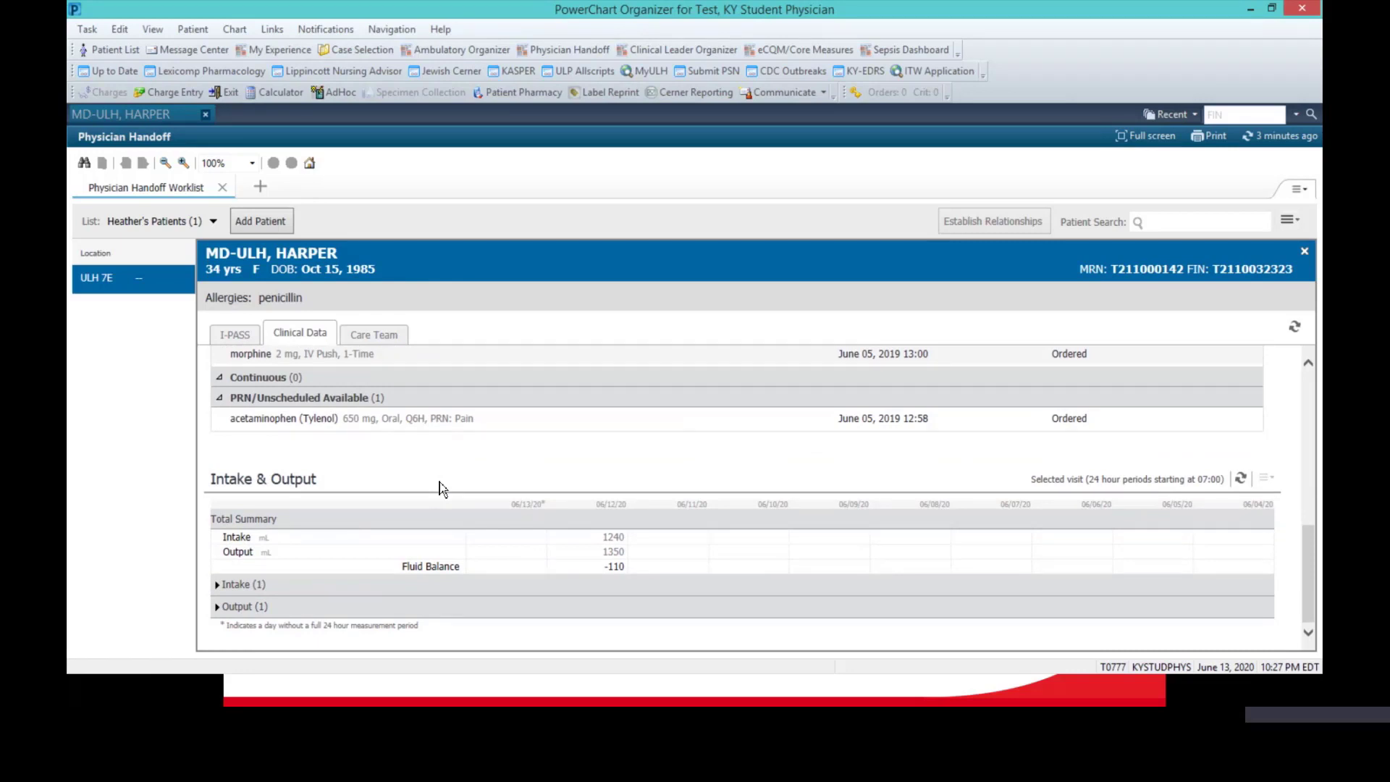
click(1305, 255)
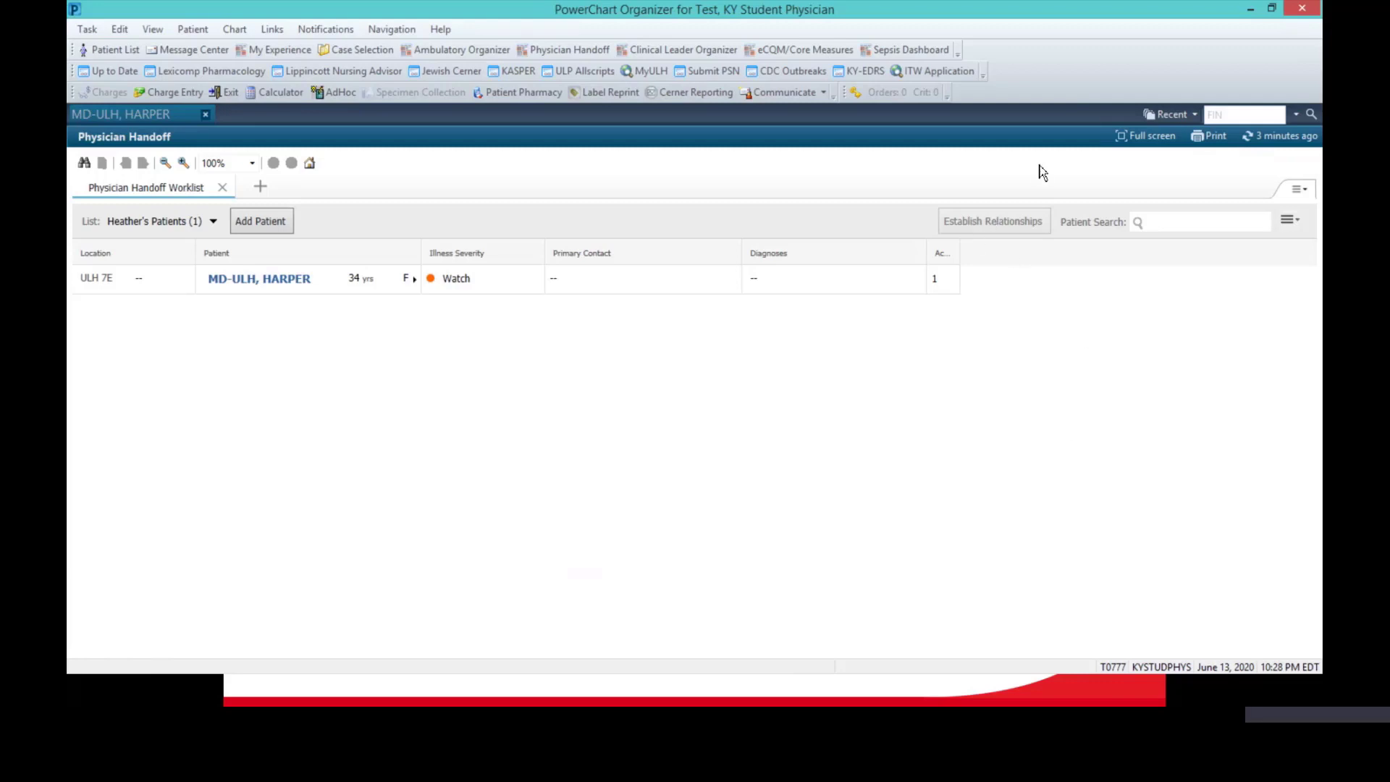
Generate a print report of the Physician Handoff worklist in the Detailed style for the listed patient
click(1298, 200)
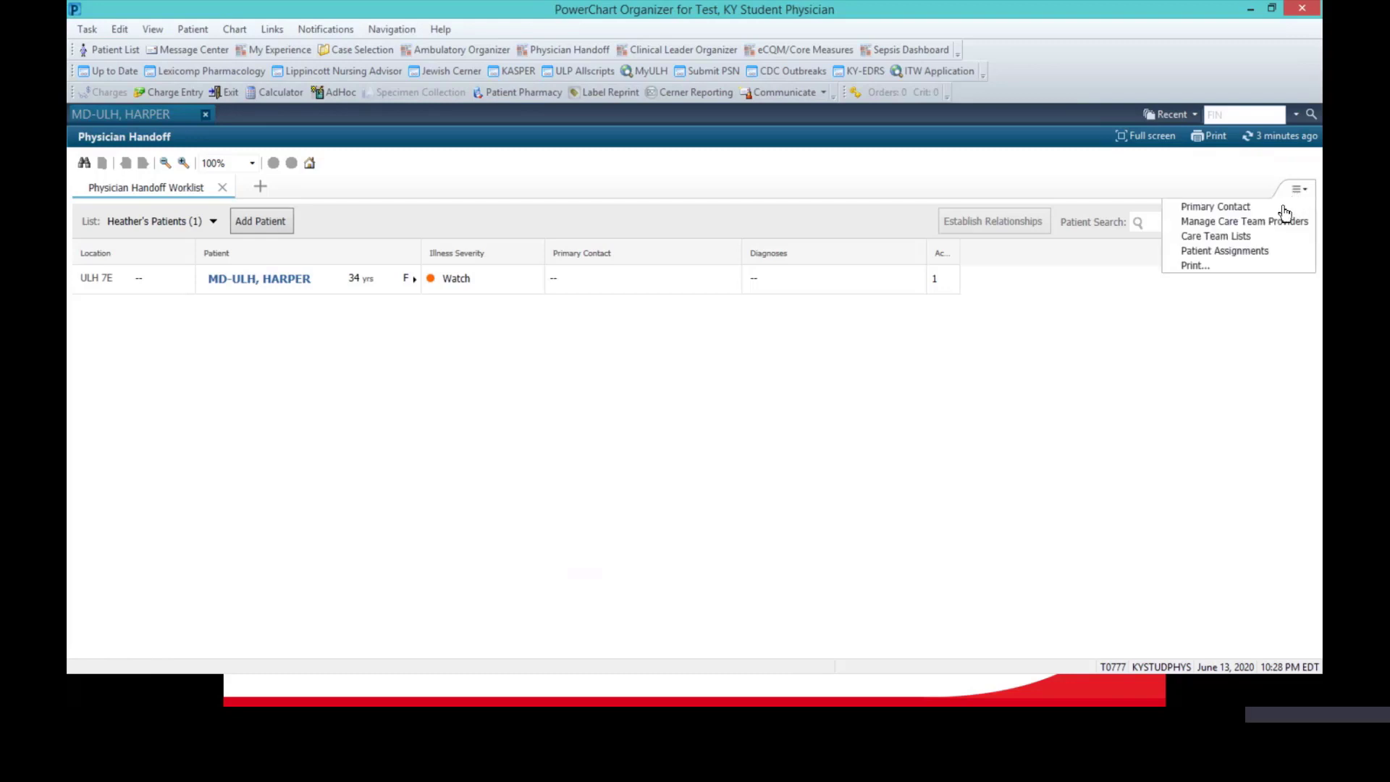
click(1280, 269)
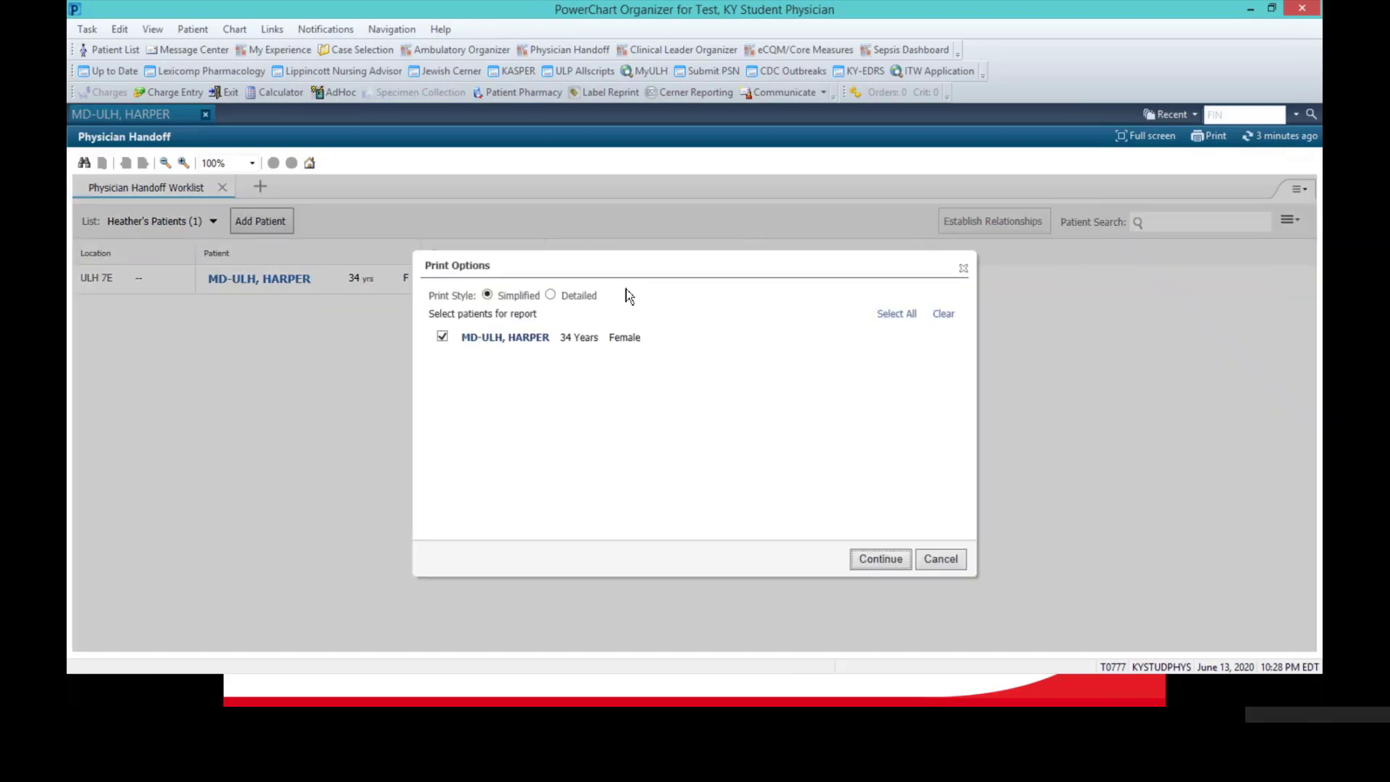
click(550, 294)
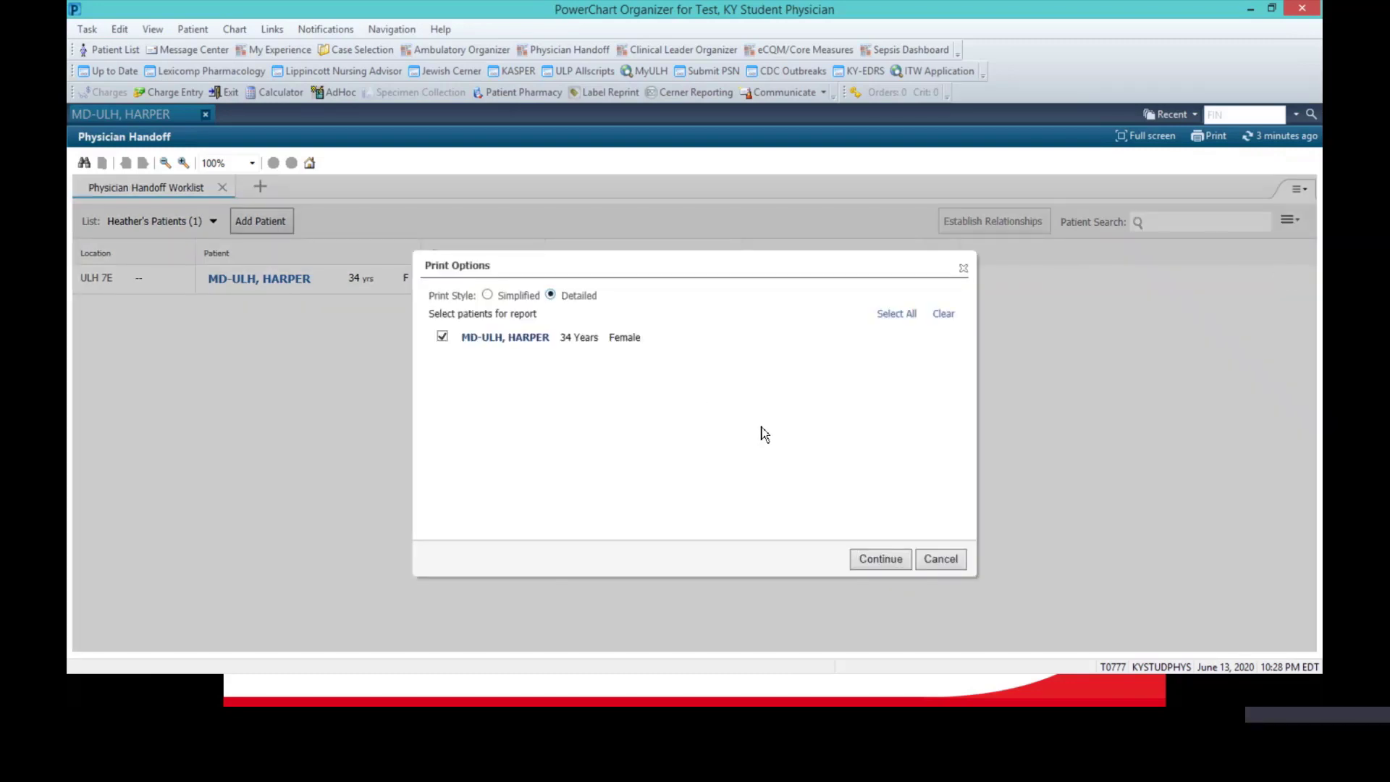
click(880, 559)
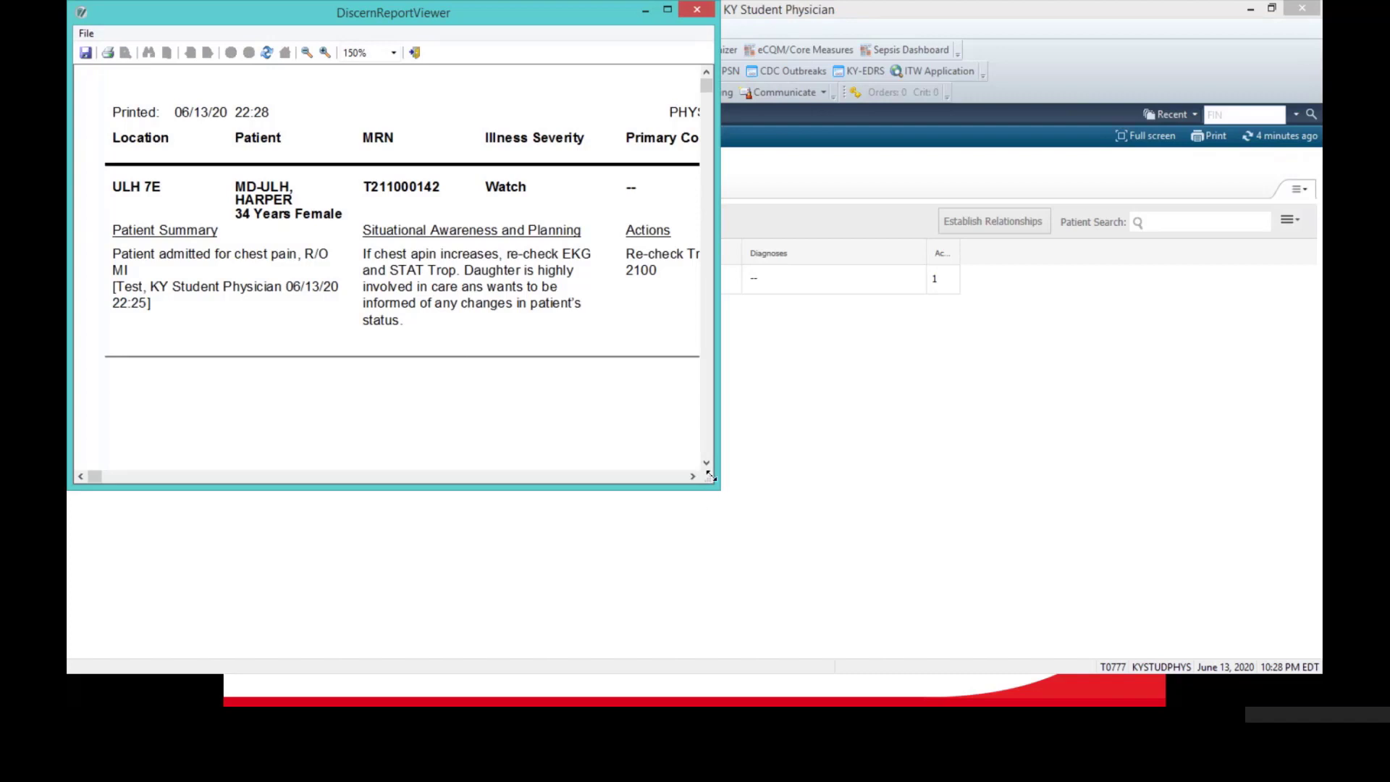
Widen the report viewer, examine the handoff report across its full width, and exit the viewer
drag(711, 478, 1260, 476)
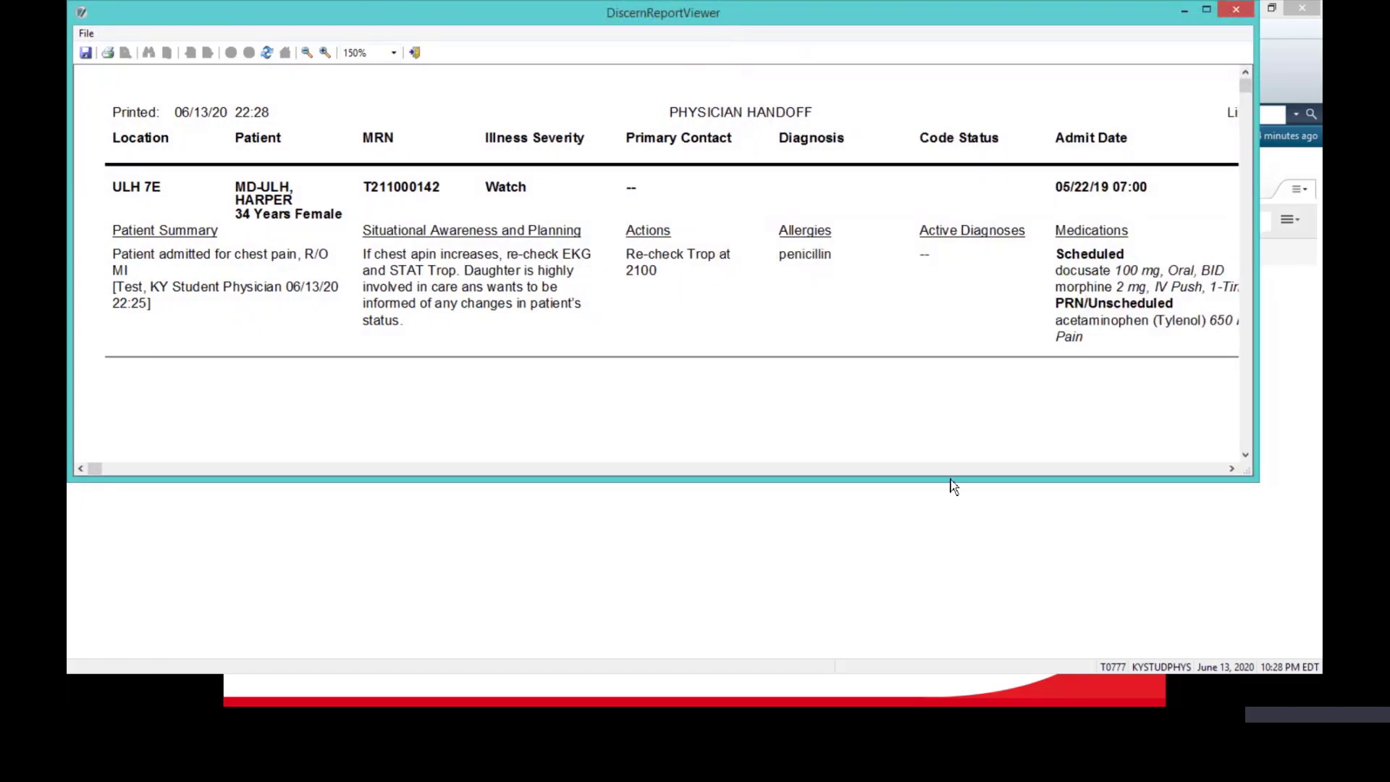
click(1232, 469)
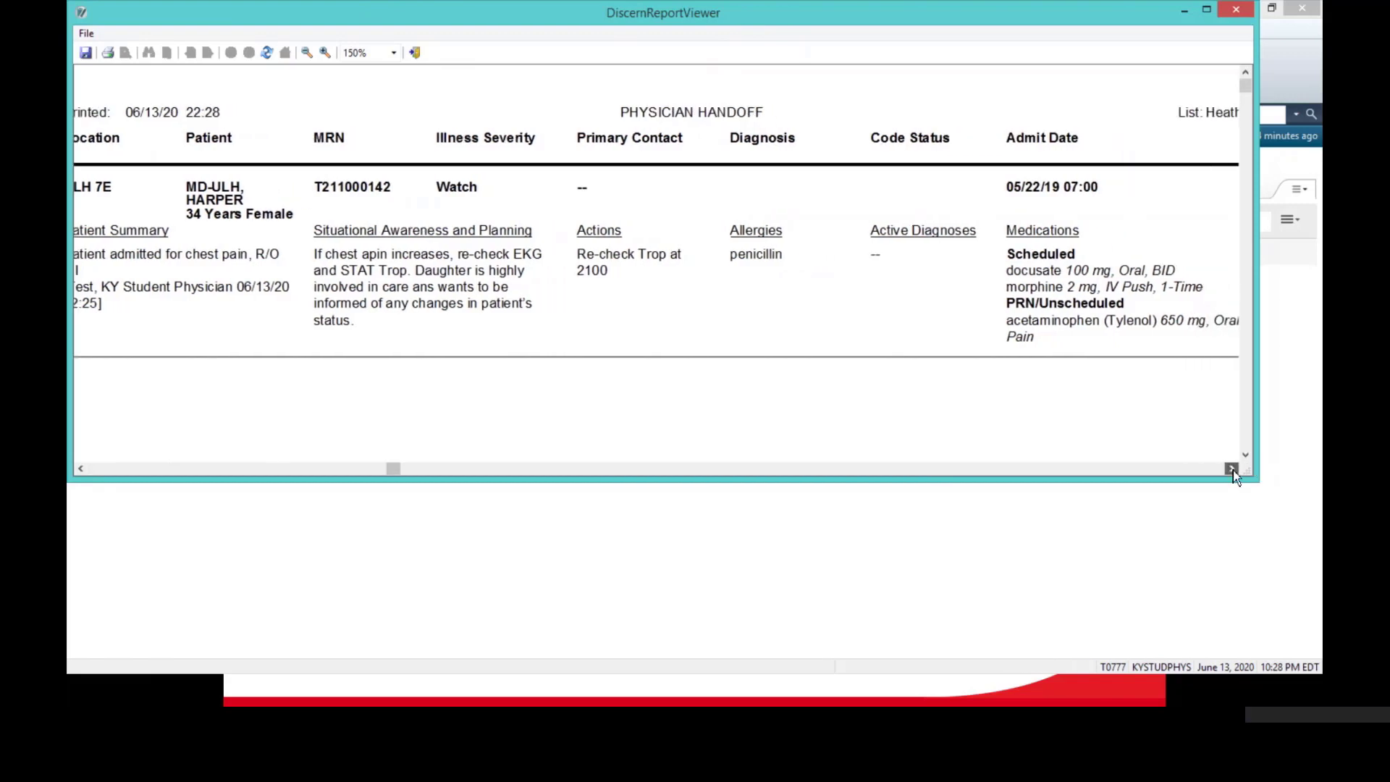
click(1232, 469)
click(1232, 469)
click(1231, 469)
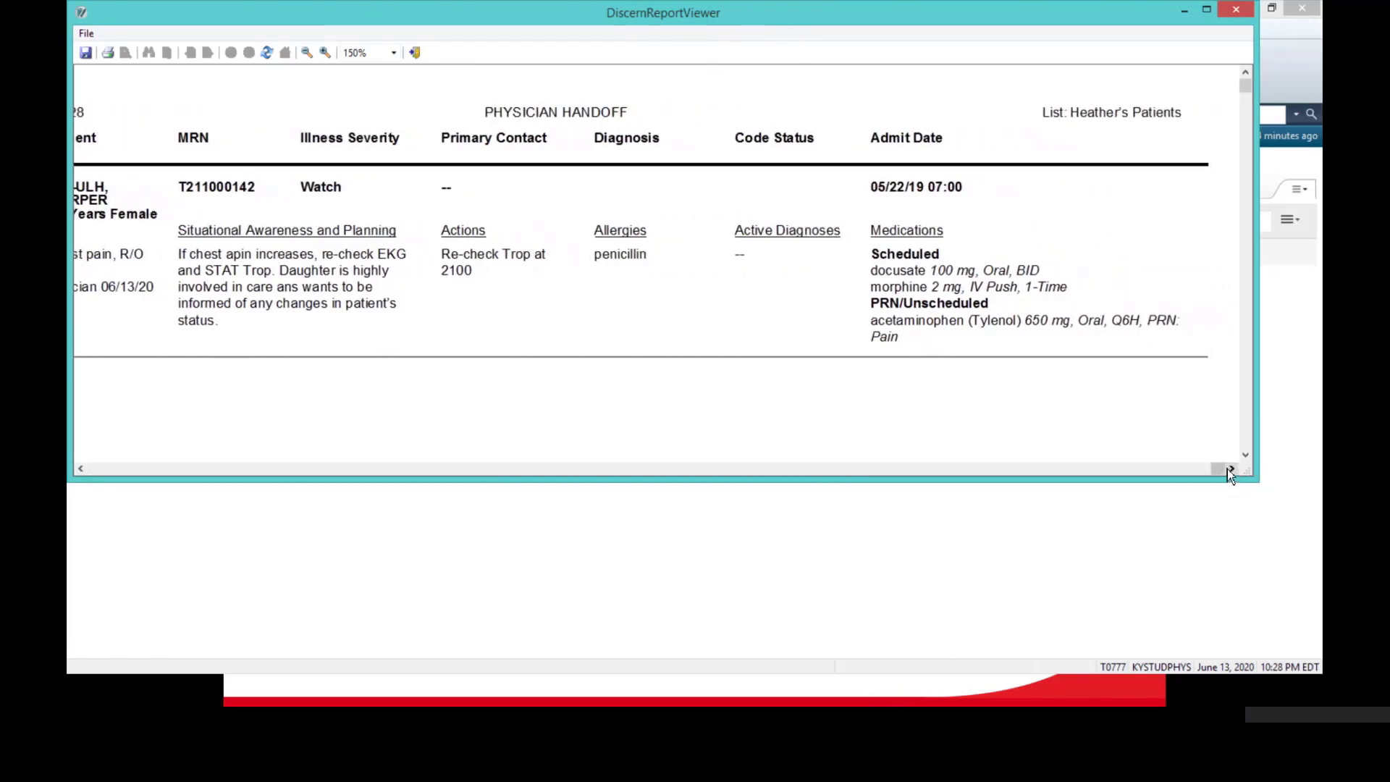
drag(1223, 468, 72, 465)
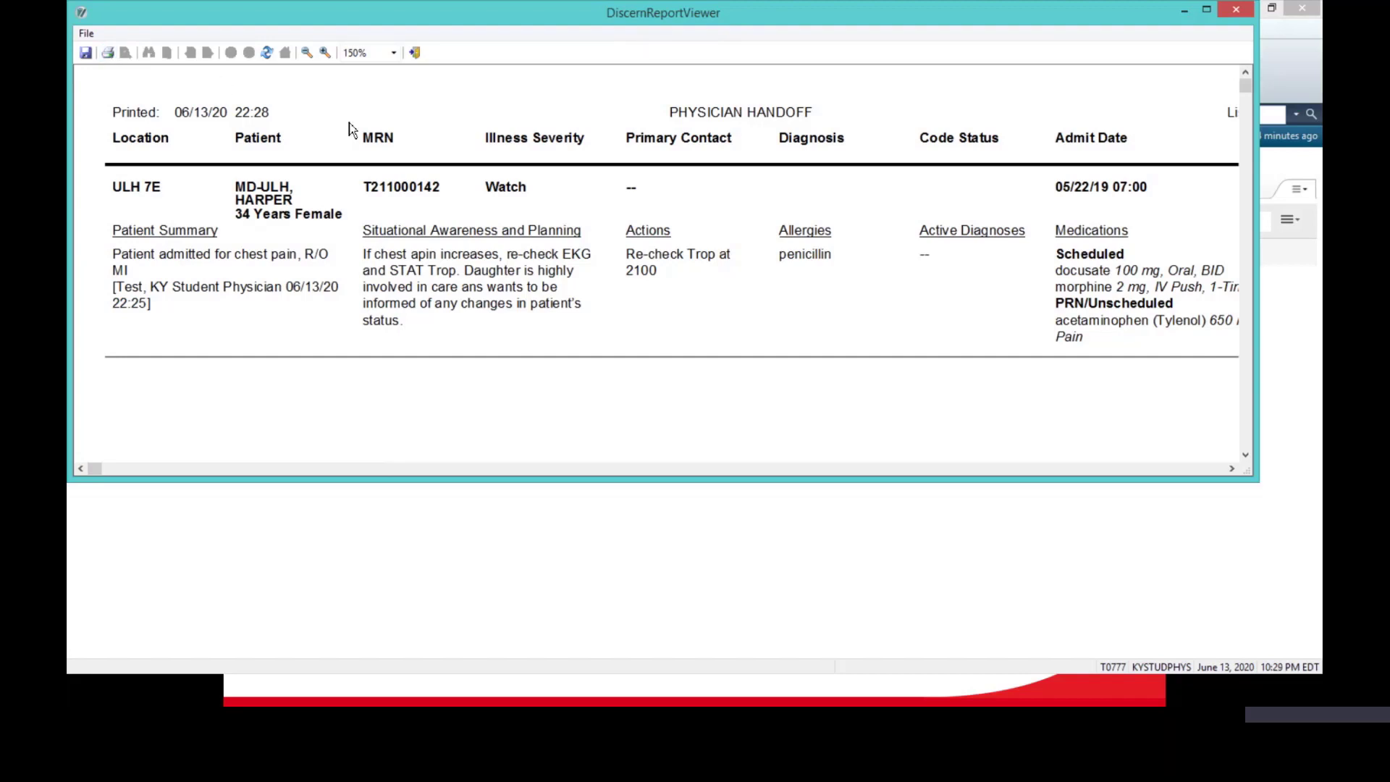
click(414, 54)
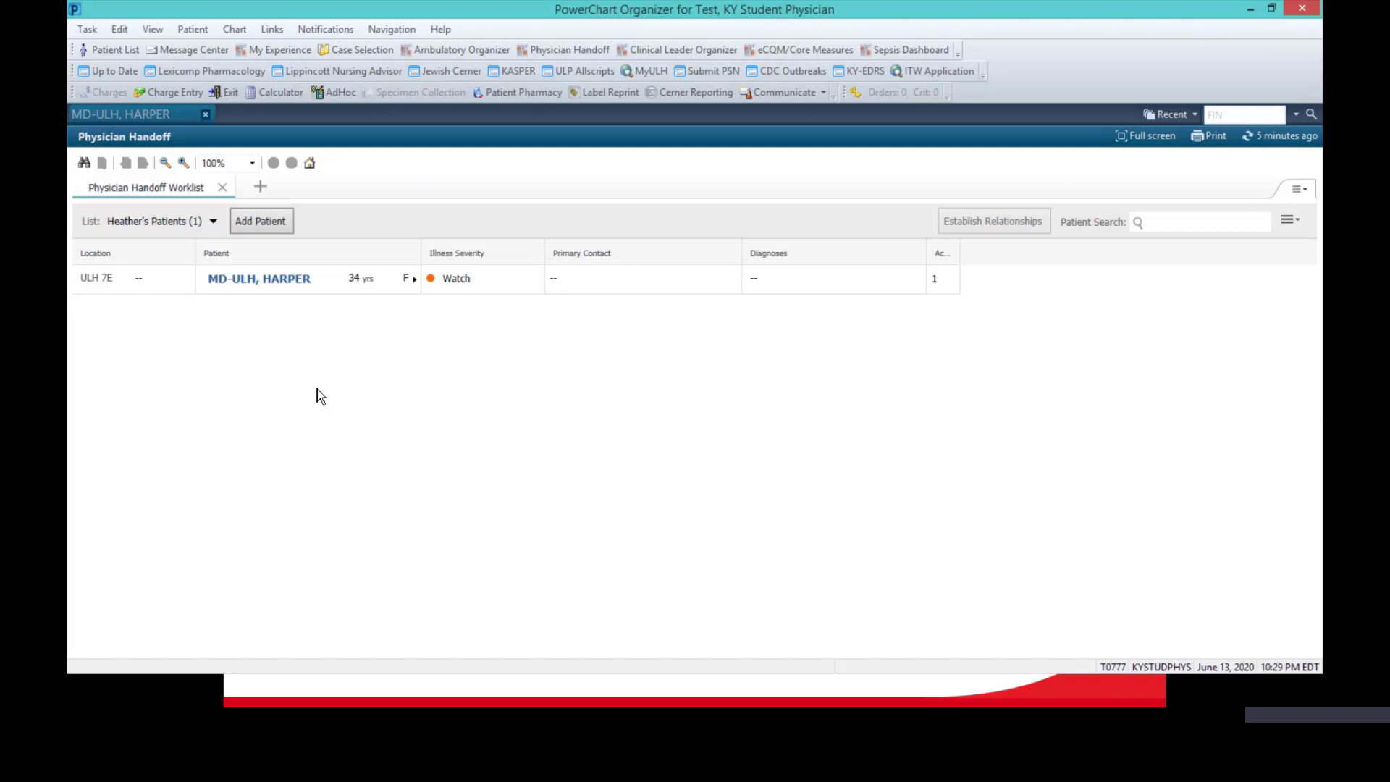
Open the listed patient's chart and examine the diagnostic radiology and cardiac marker sections of the recent results
click(259, 279)
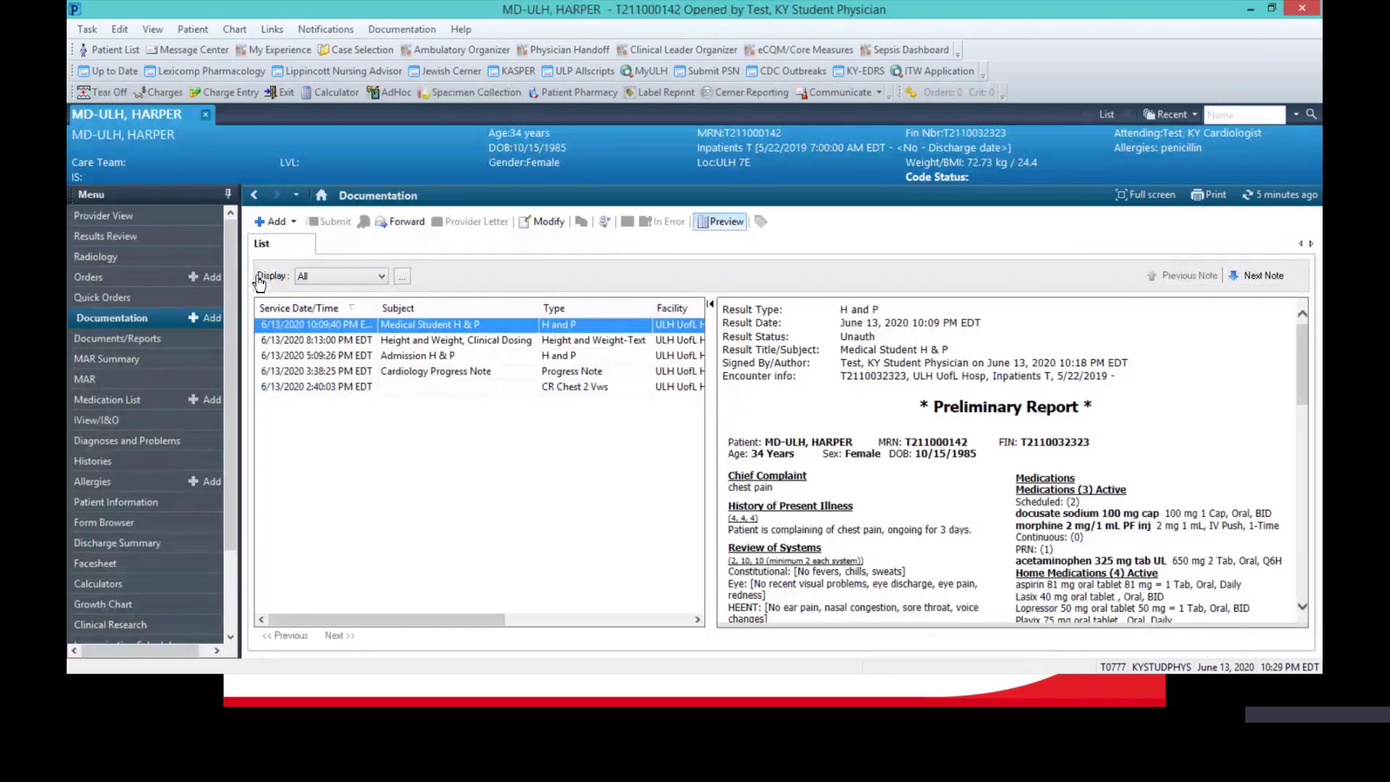
click(123, 244)
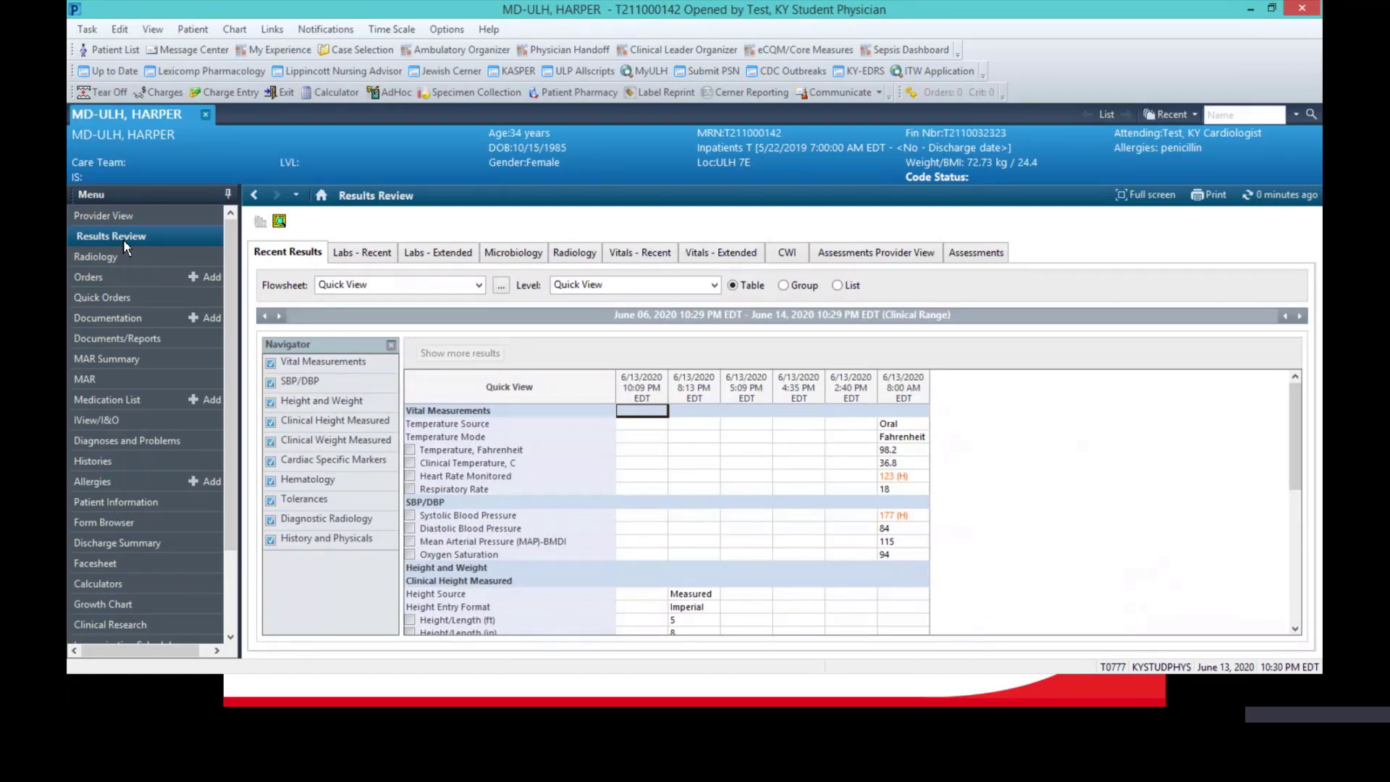
click(334, 518)
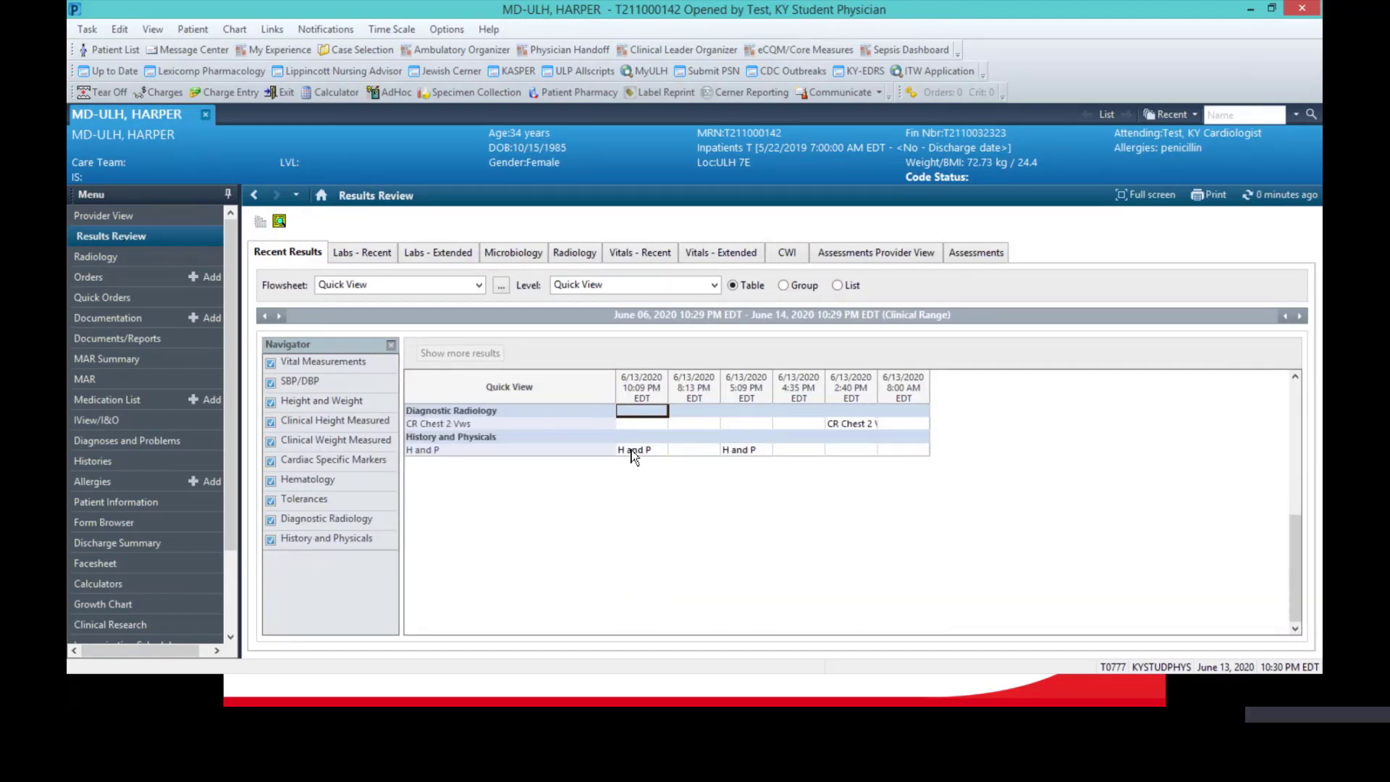
click(325, 461)
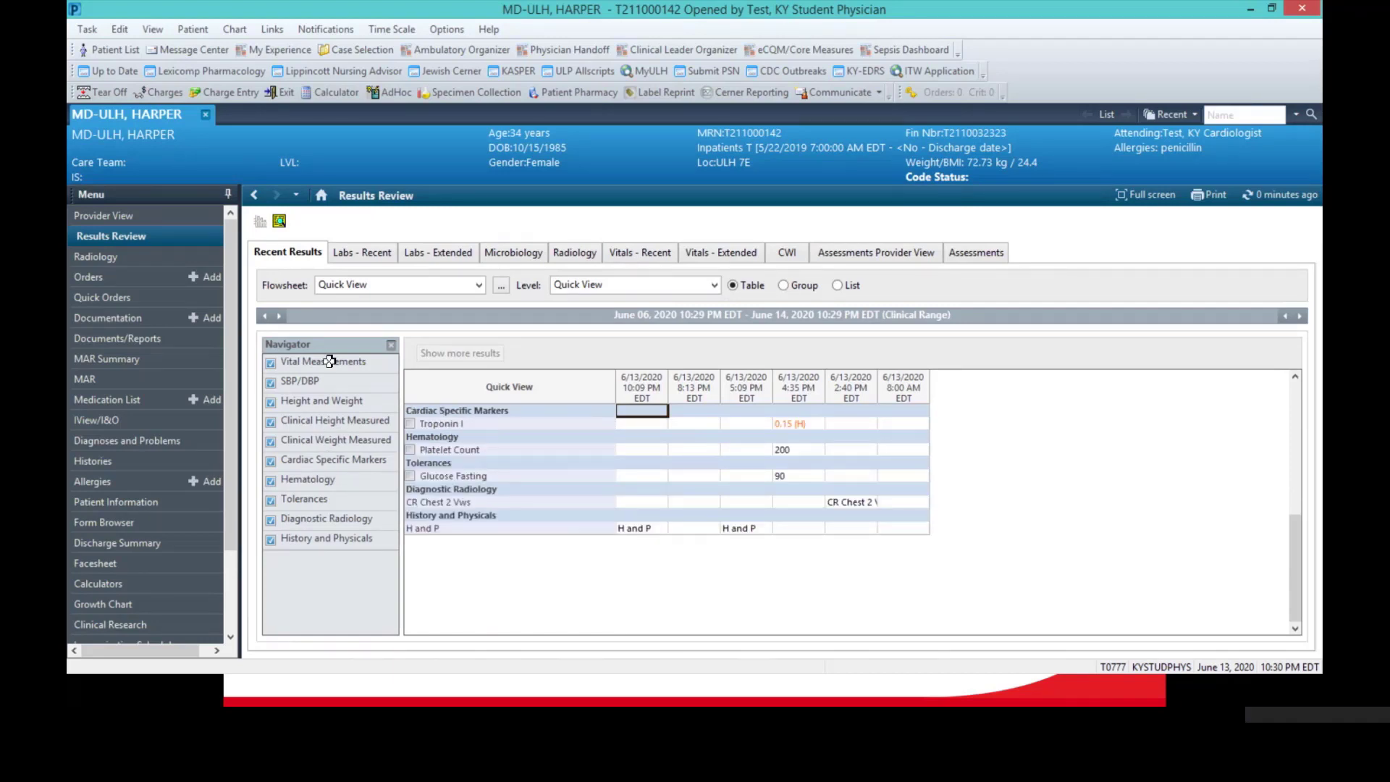
Change the recent labs' search criteria to look up results from admission date to current date
click(353, 250)
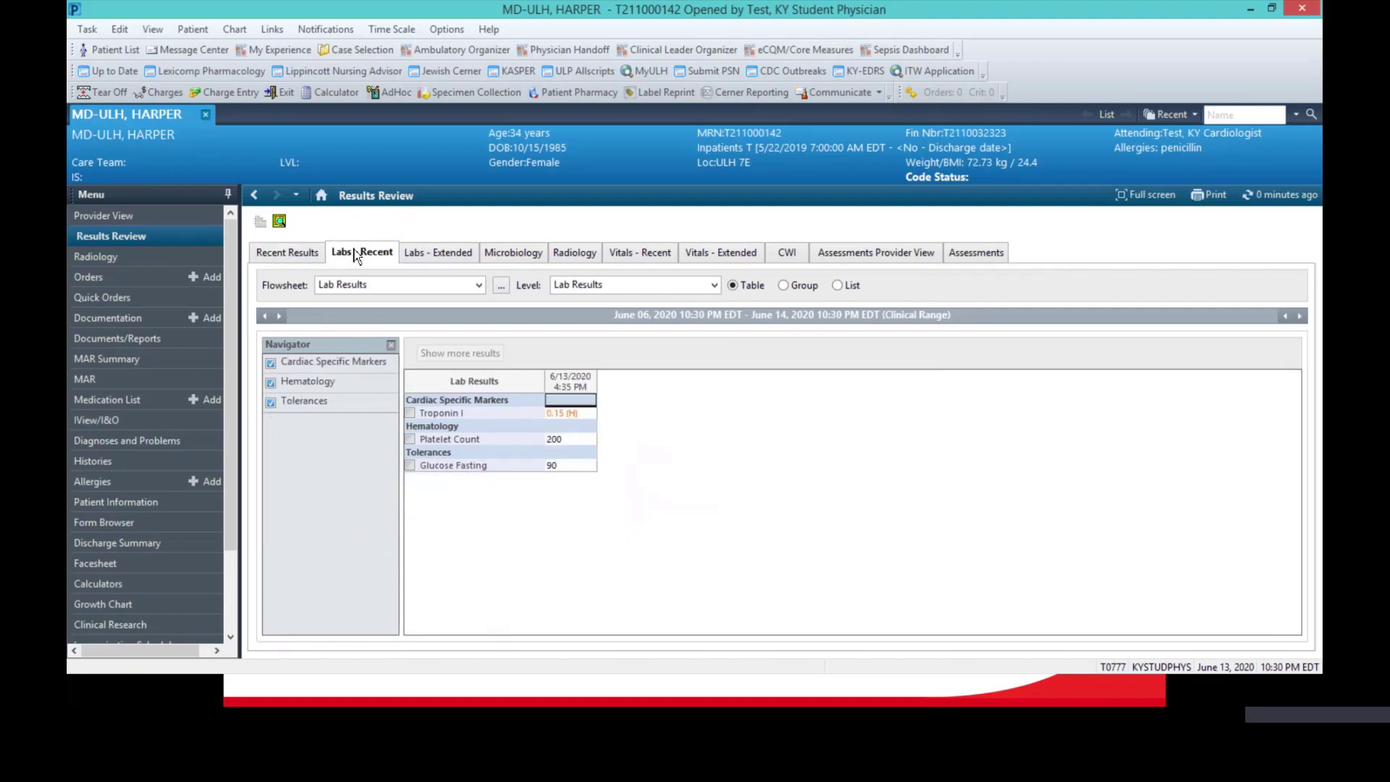
click(446, 255)
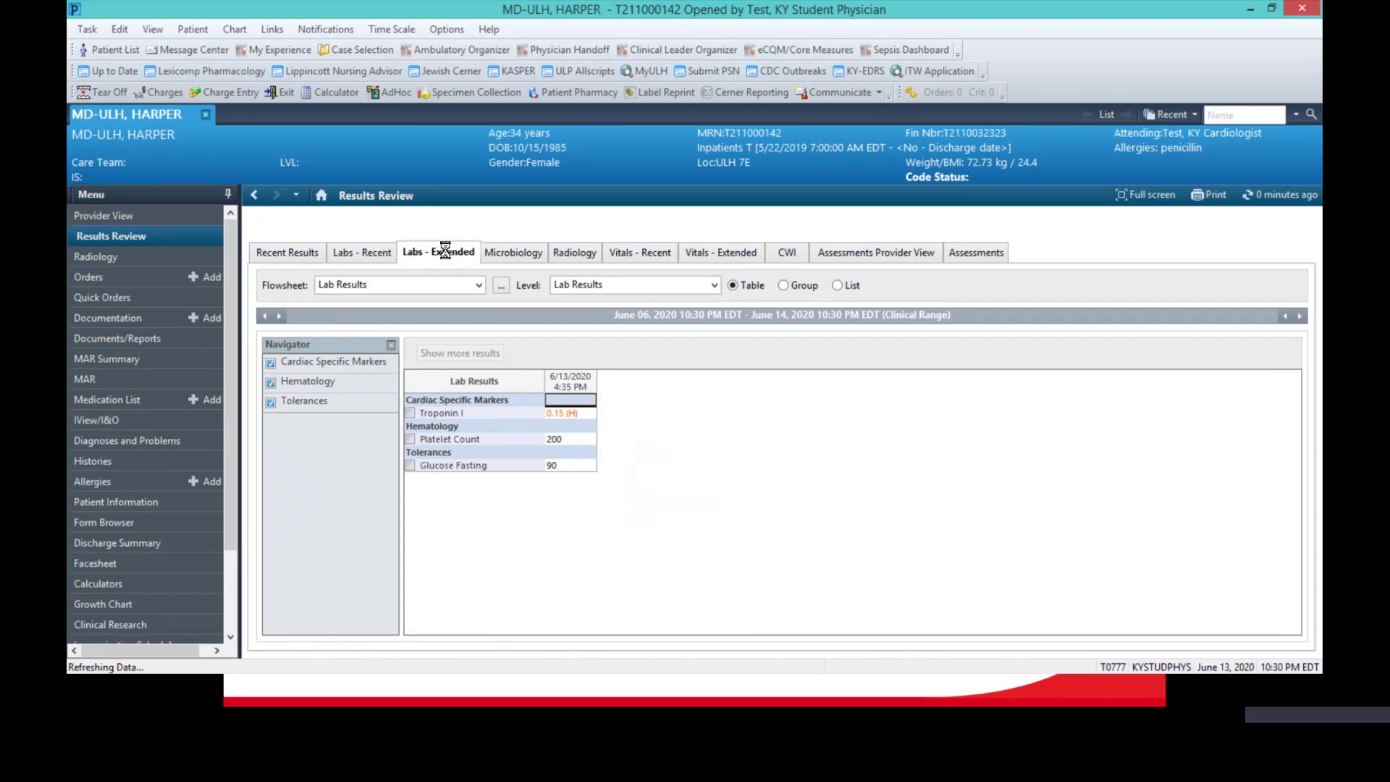
click(363, 255)
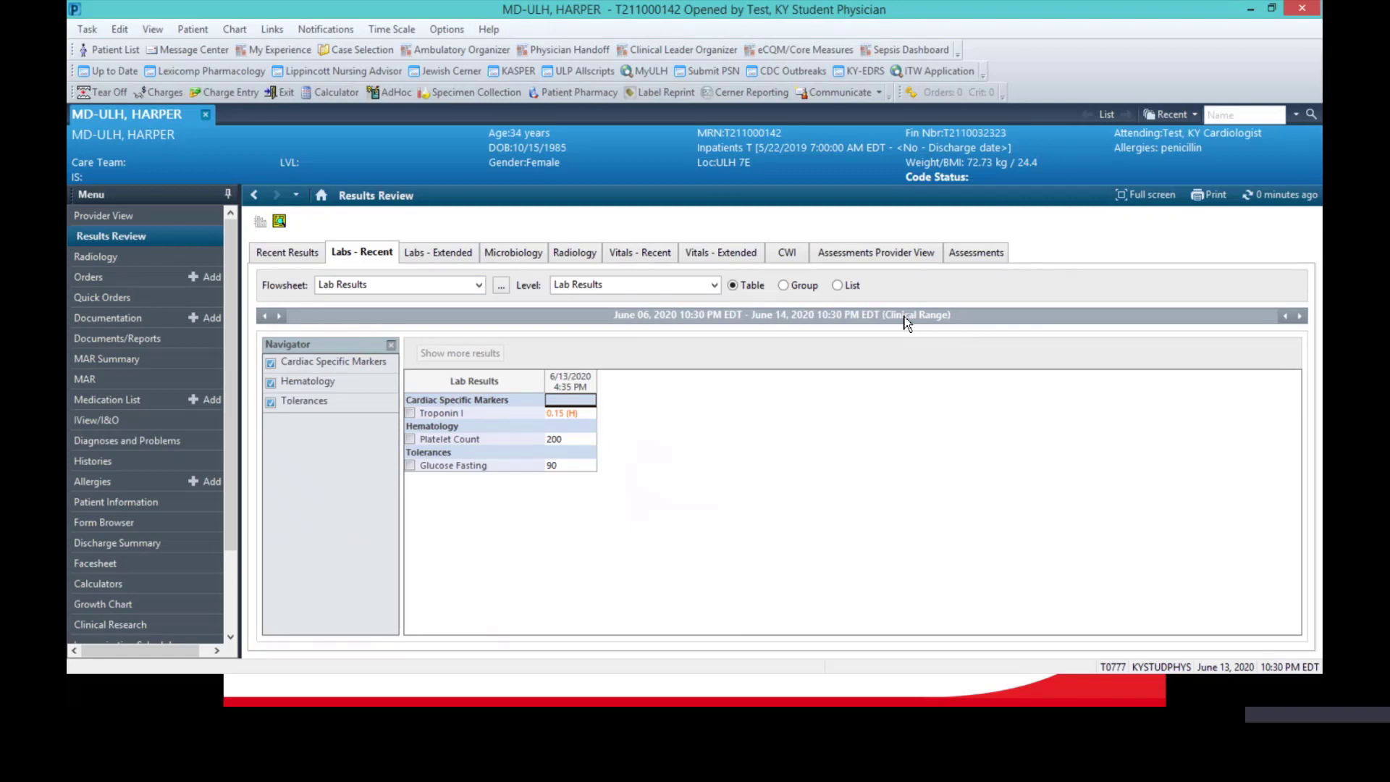
right_click(874, 312)
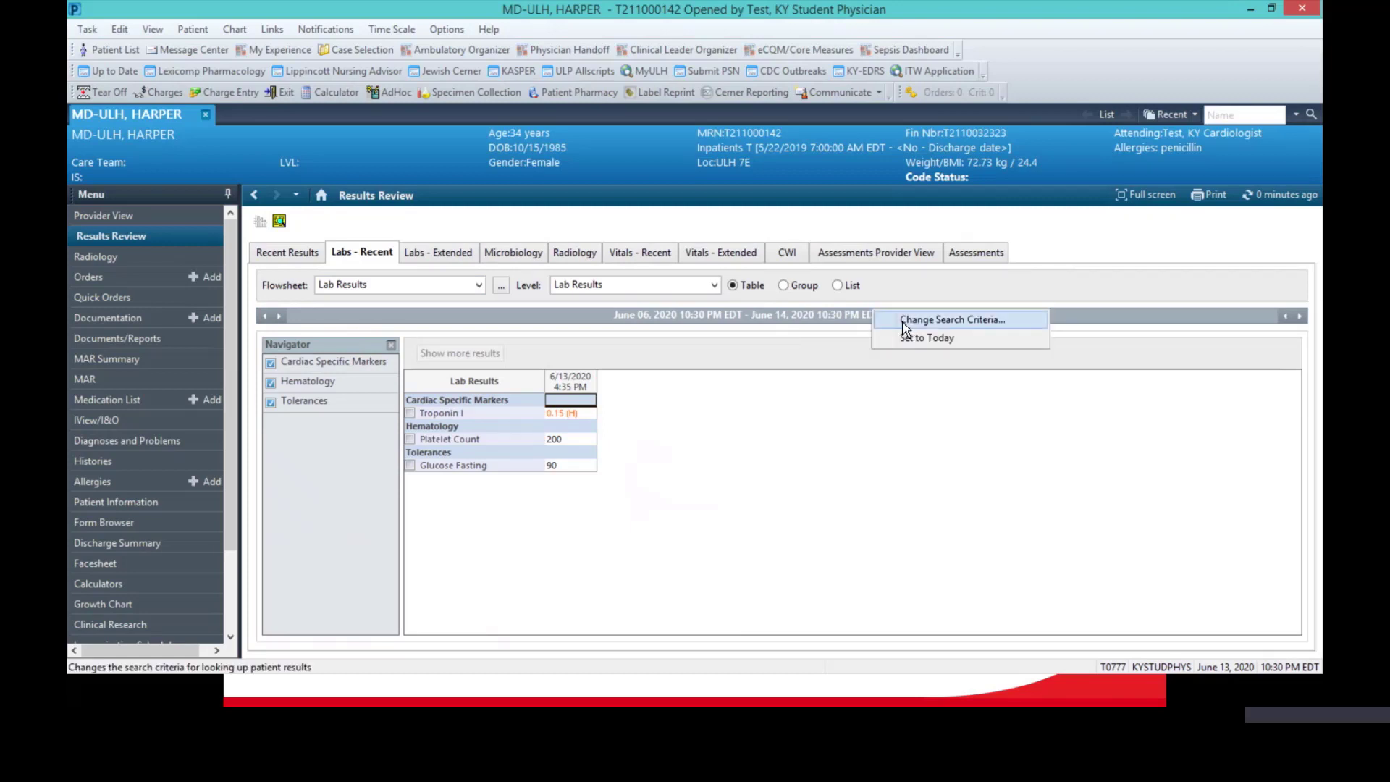
click(904, 324)
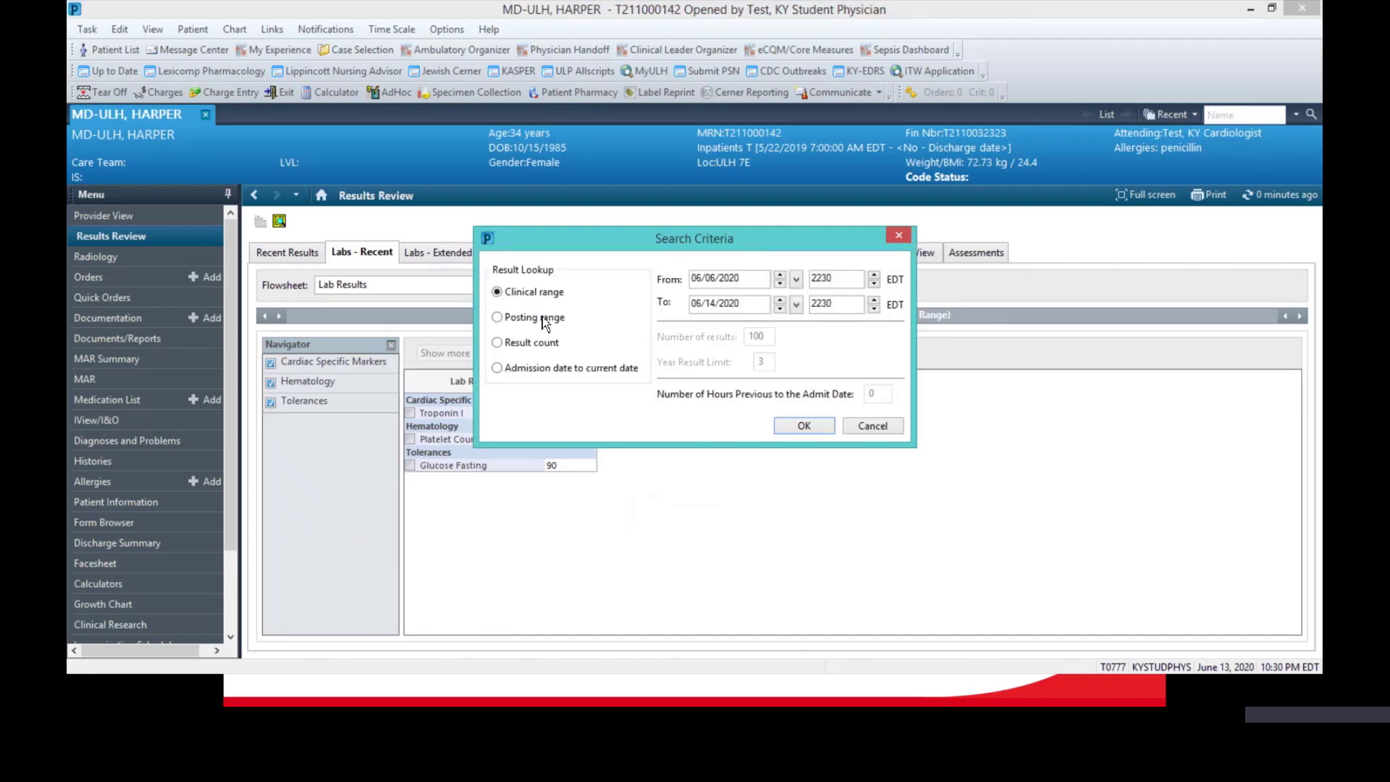
click(531, 370)
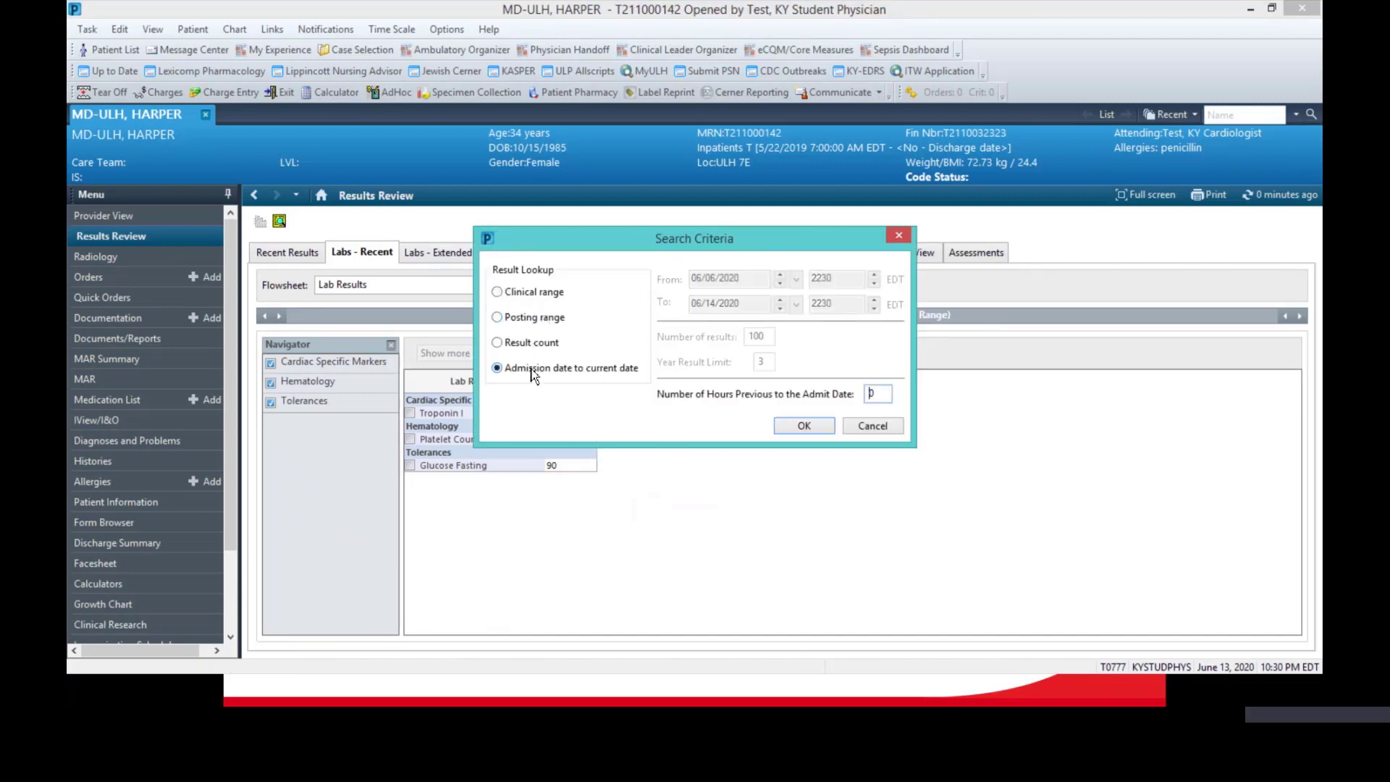
click(801, 427)
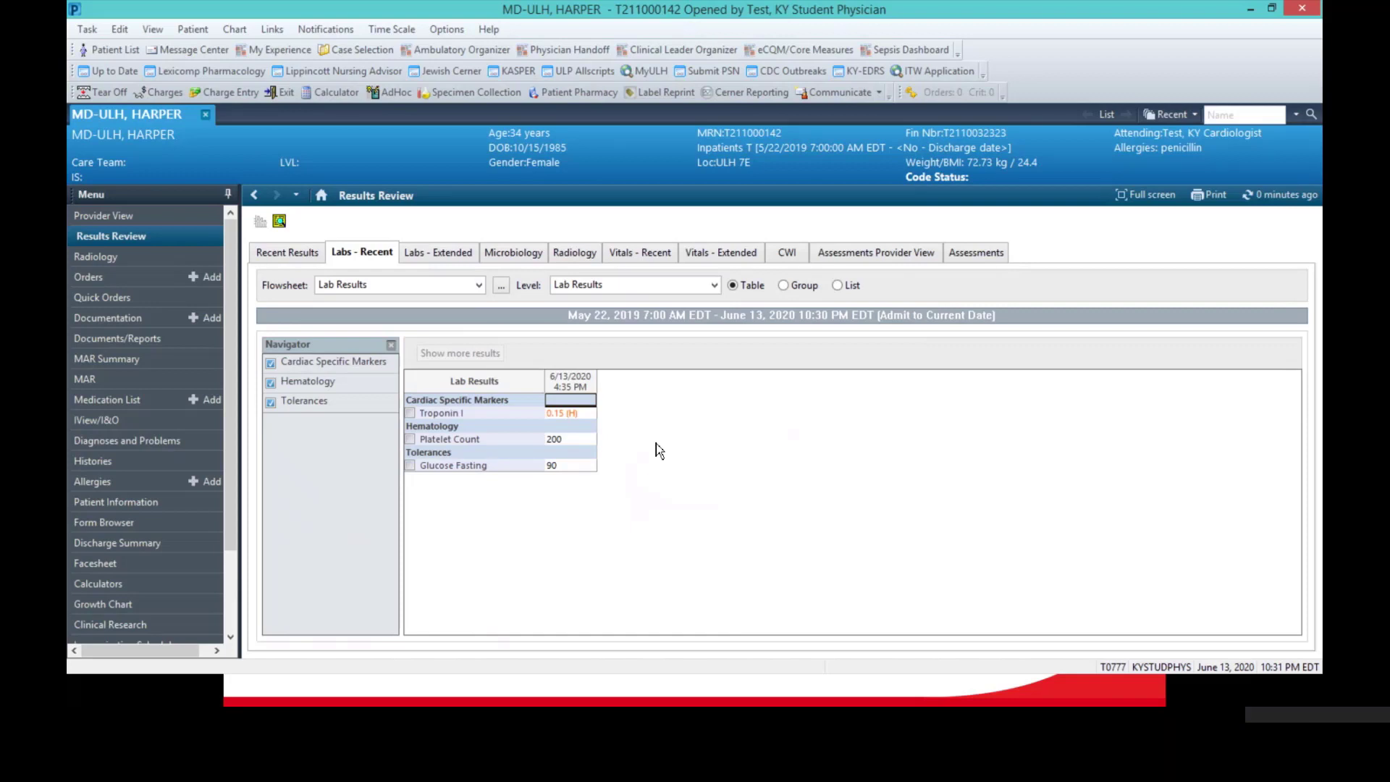
Review the Troponin I result's details, including its specimen information and action list, and close the details
double_click(566, 414)
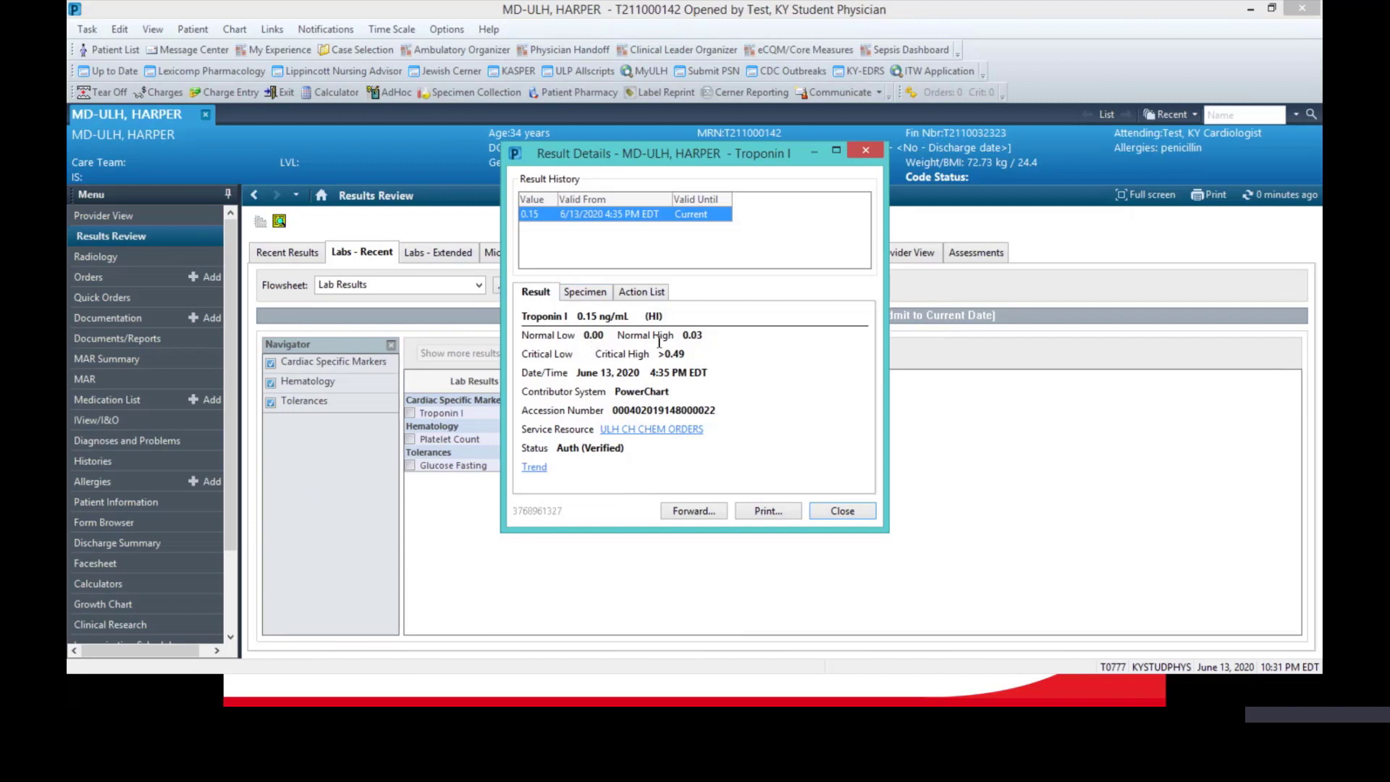
click(590, 296)
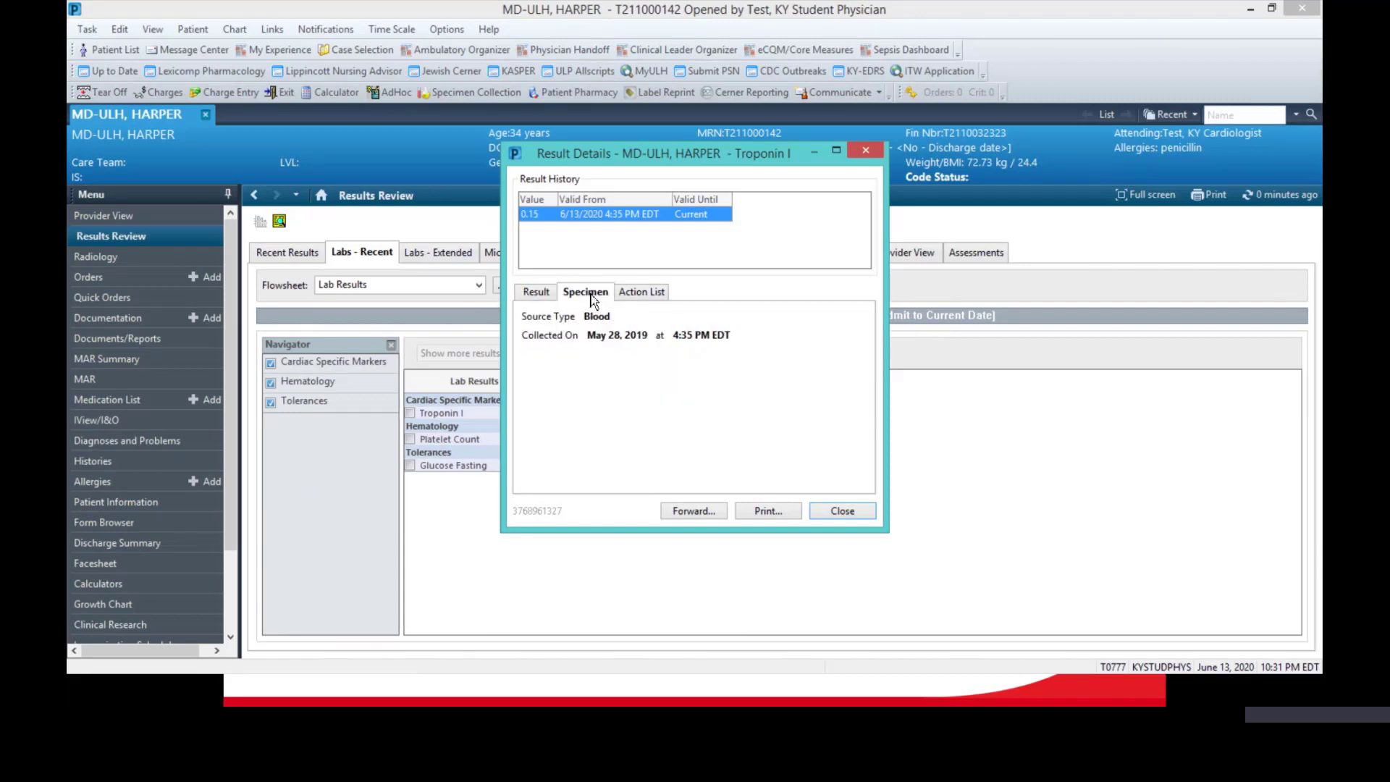
click(630, 298)
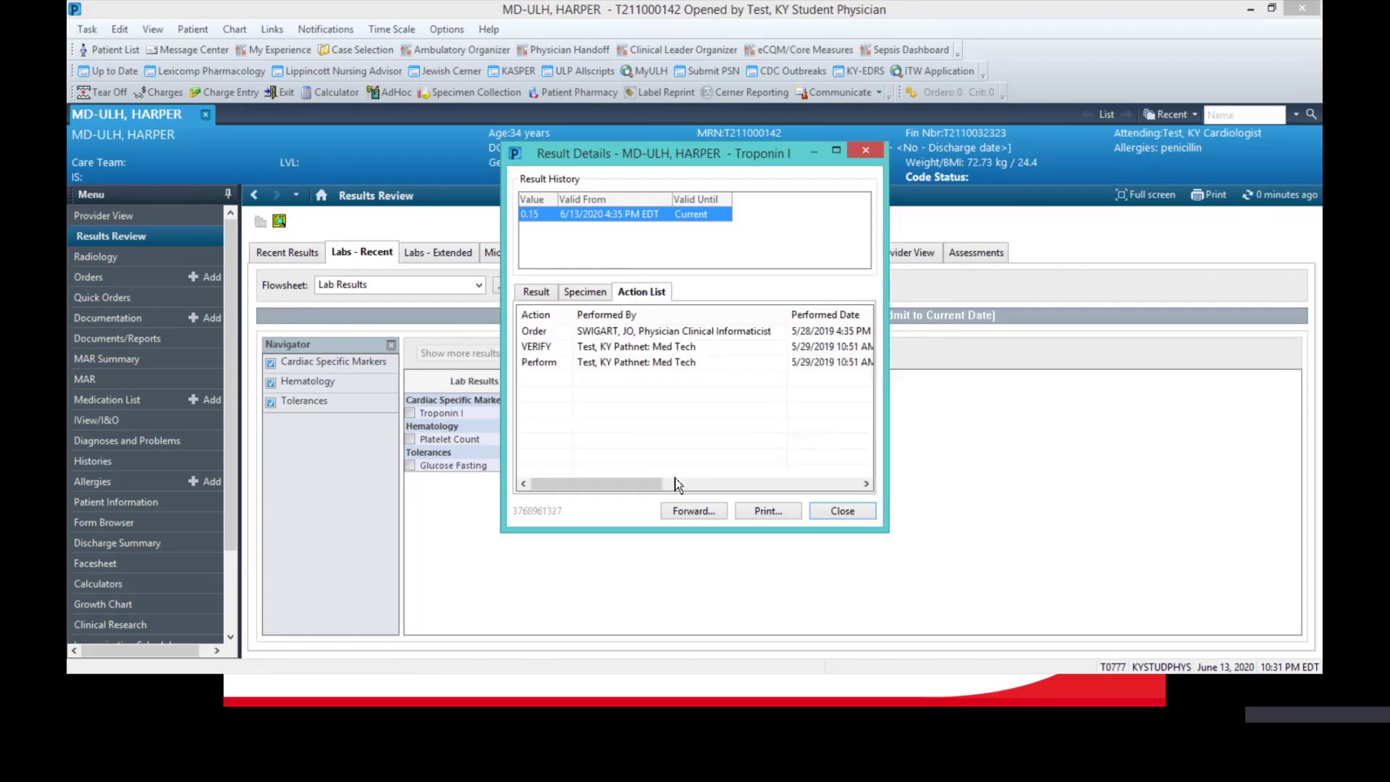
drag(647, 490, 603, 502)
click(842, 510)
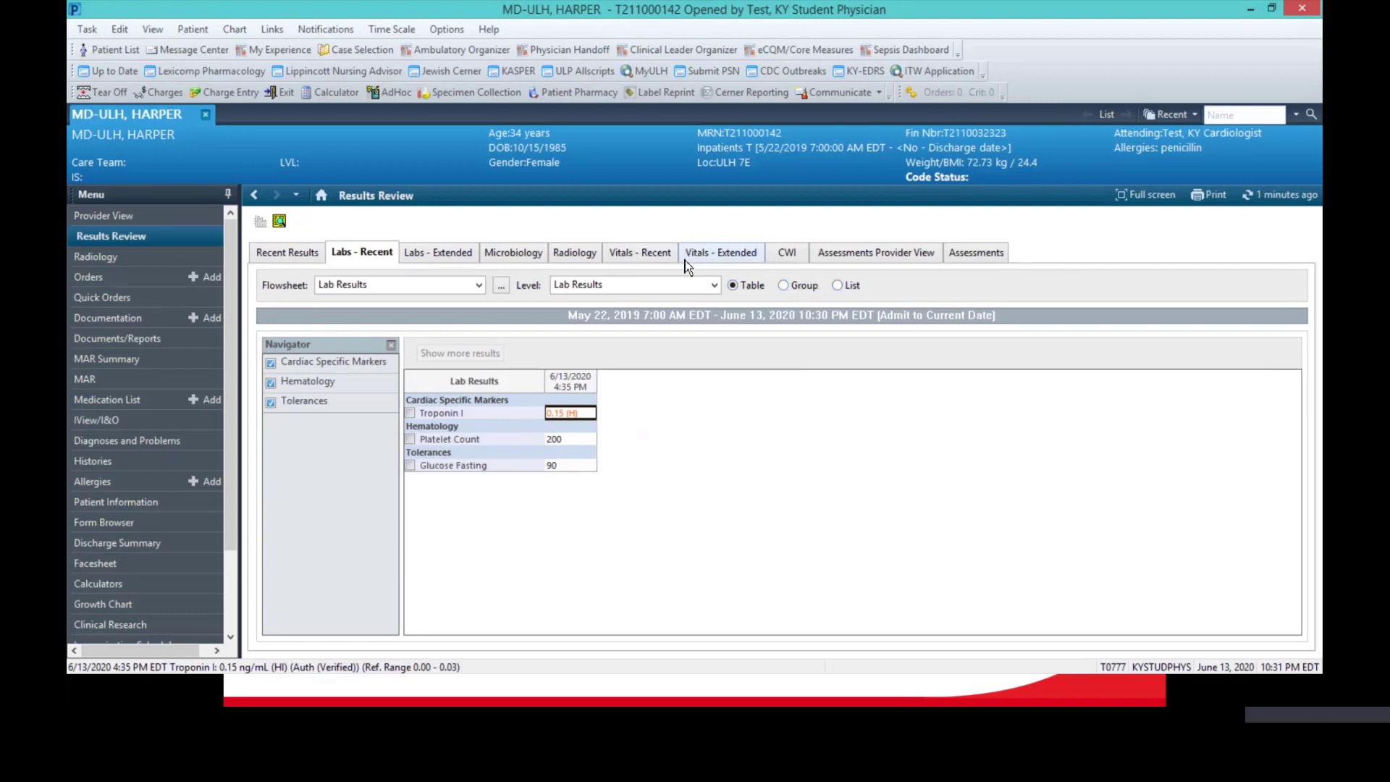
View the recent labs in the group and list layouts, checking the Platelet Count and Glucose Fasting rows
click(791, 285)
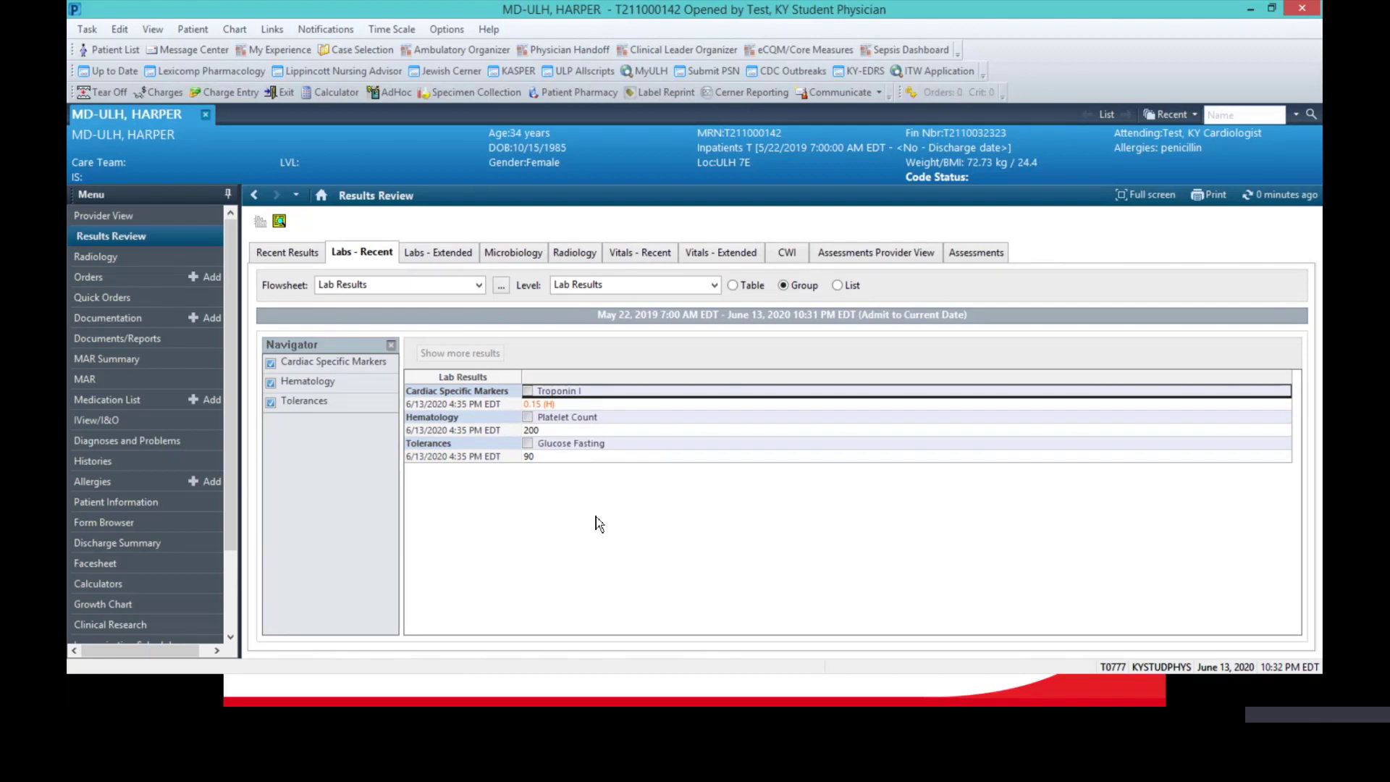
click(839, 285)
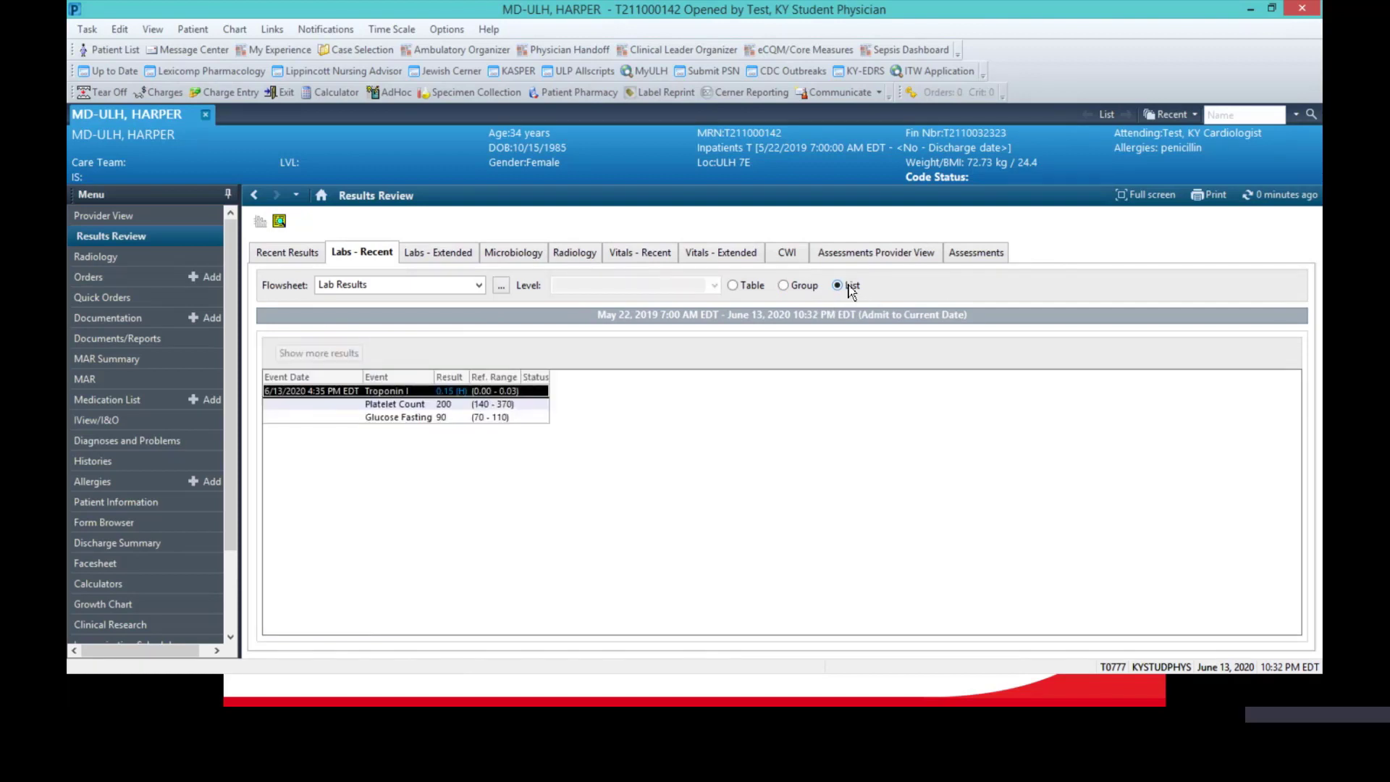
click(523, 406)
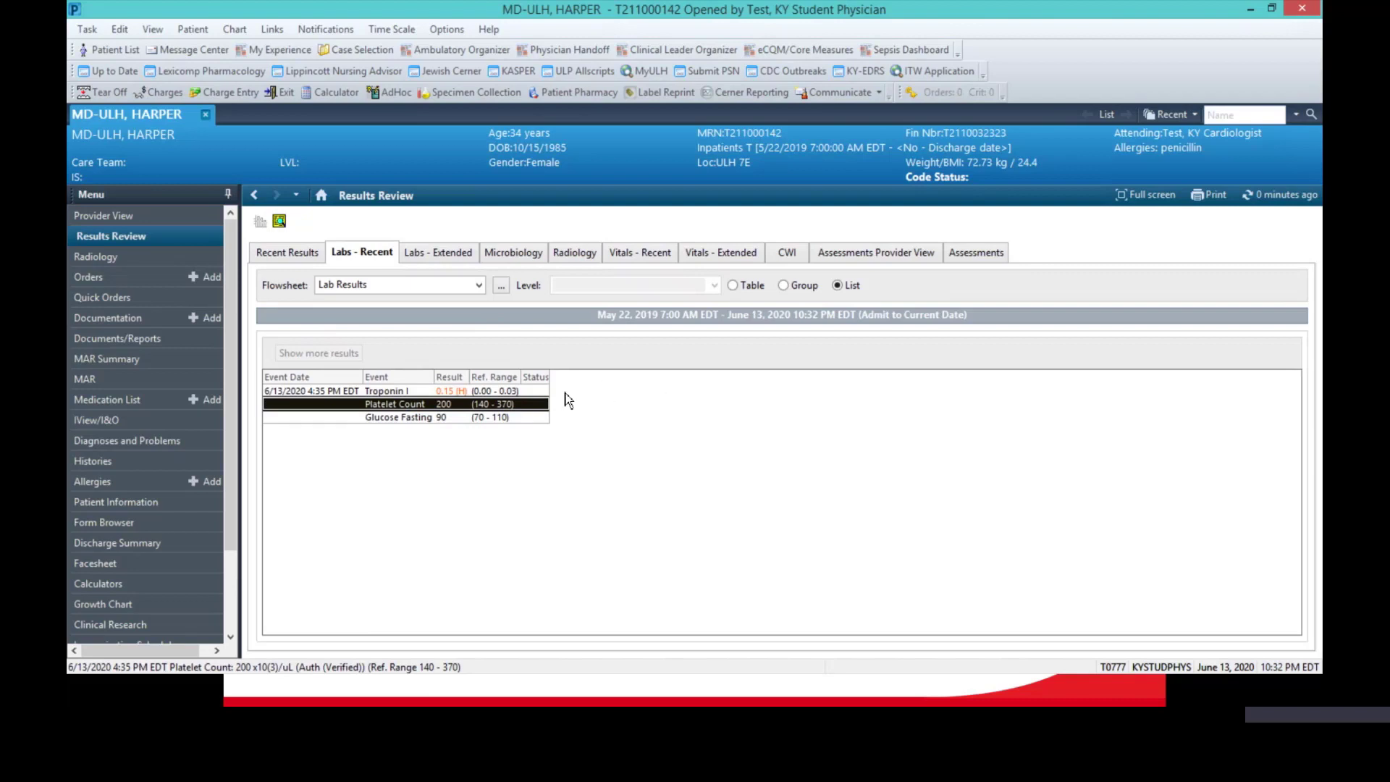
click(541, 417)
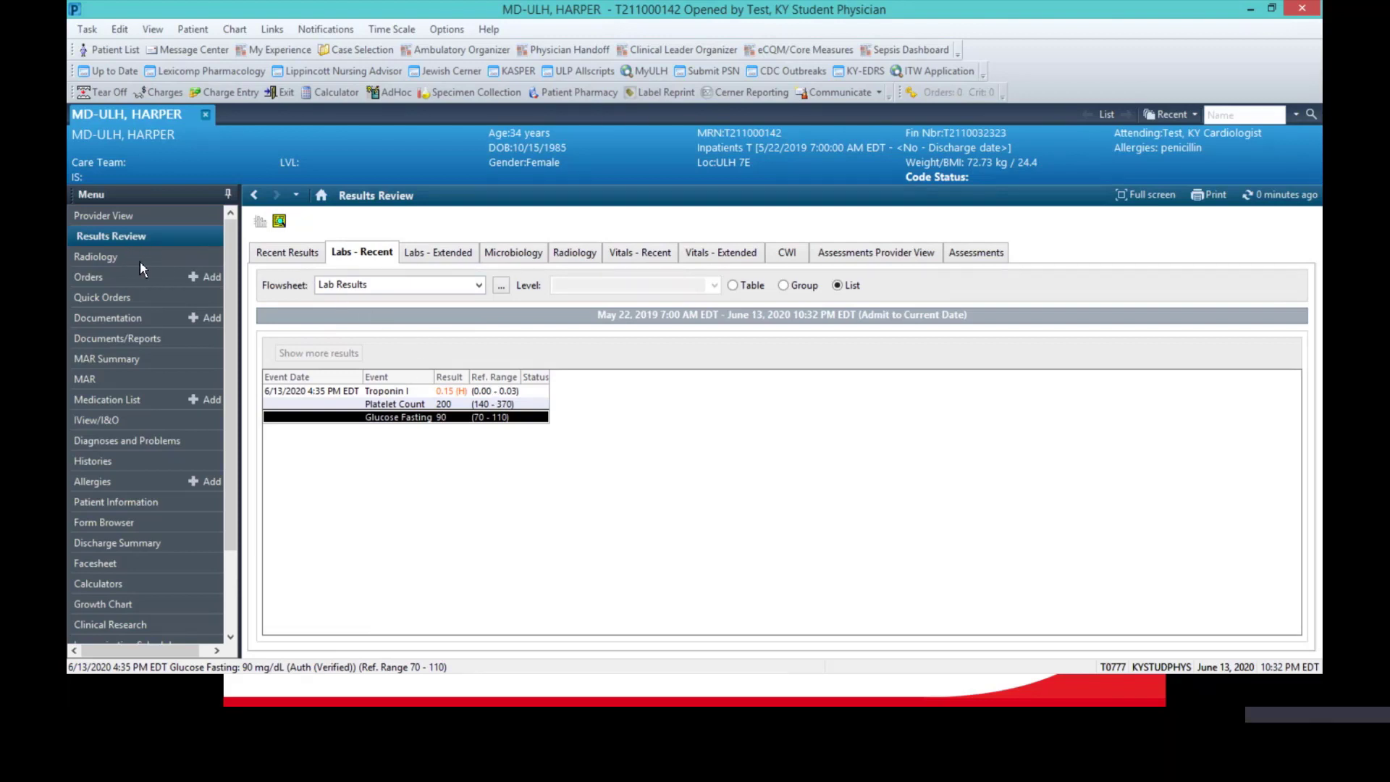
Read the CR Chest 2 Vws report among the radiology results and close it
click(586, 254)
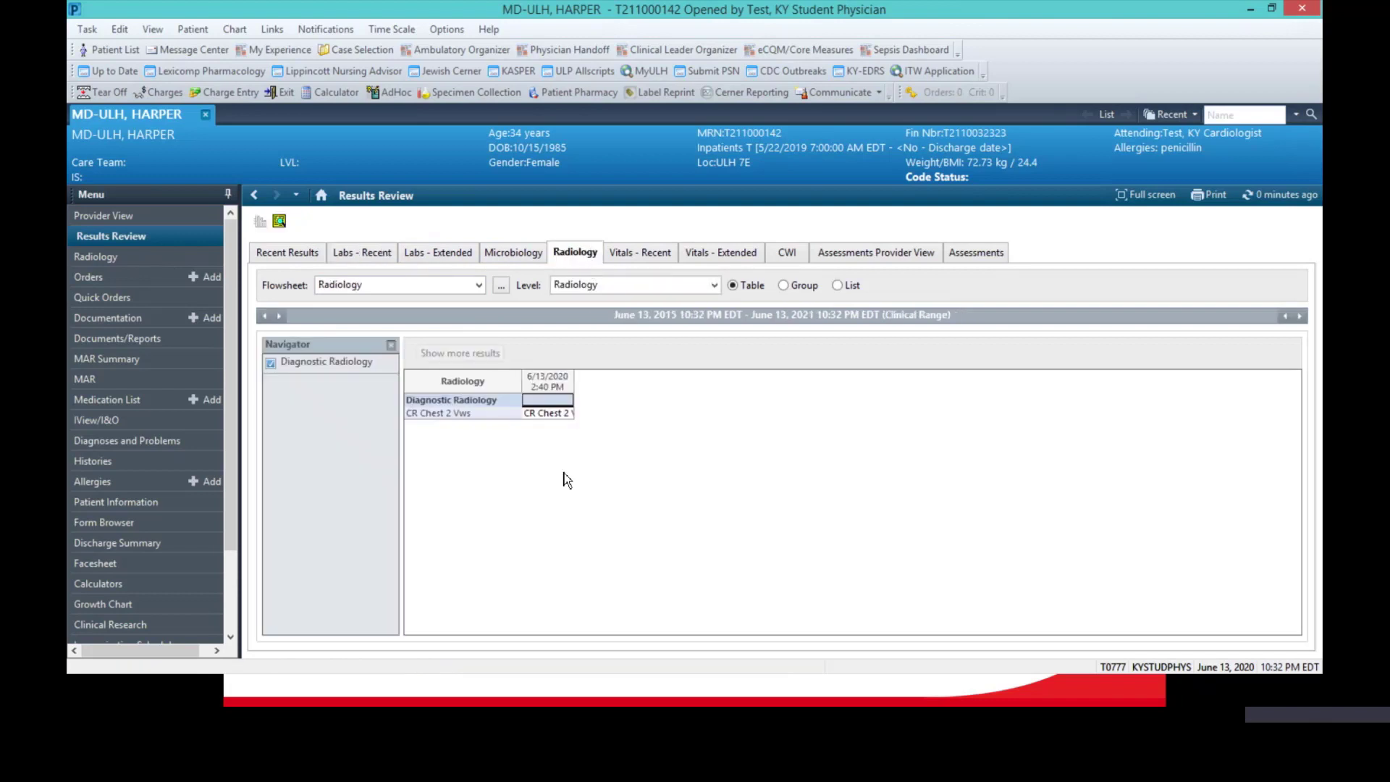
click(540, 413)
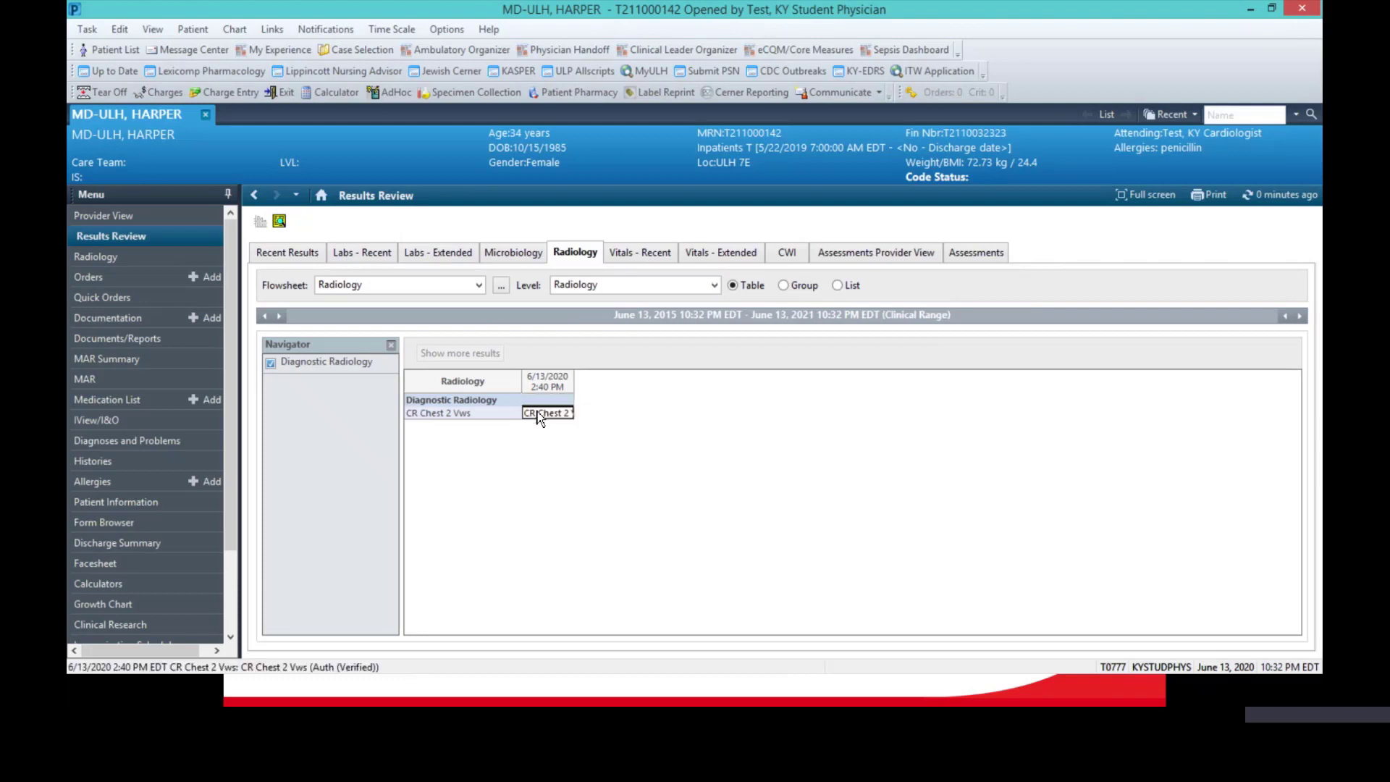
double_click(538, 414)
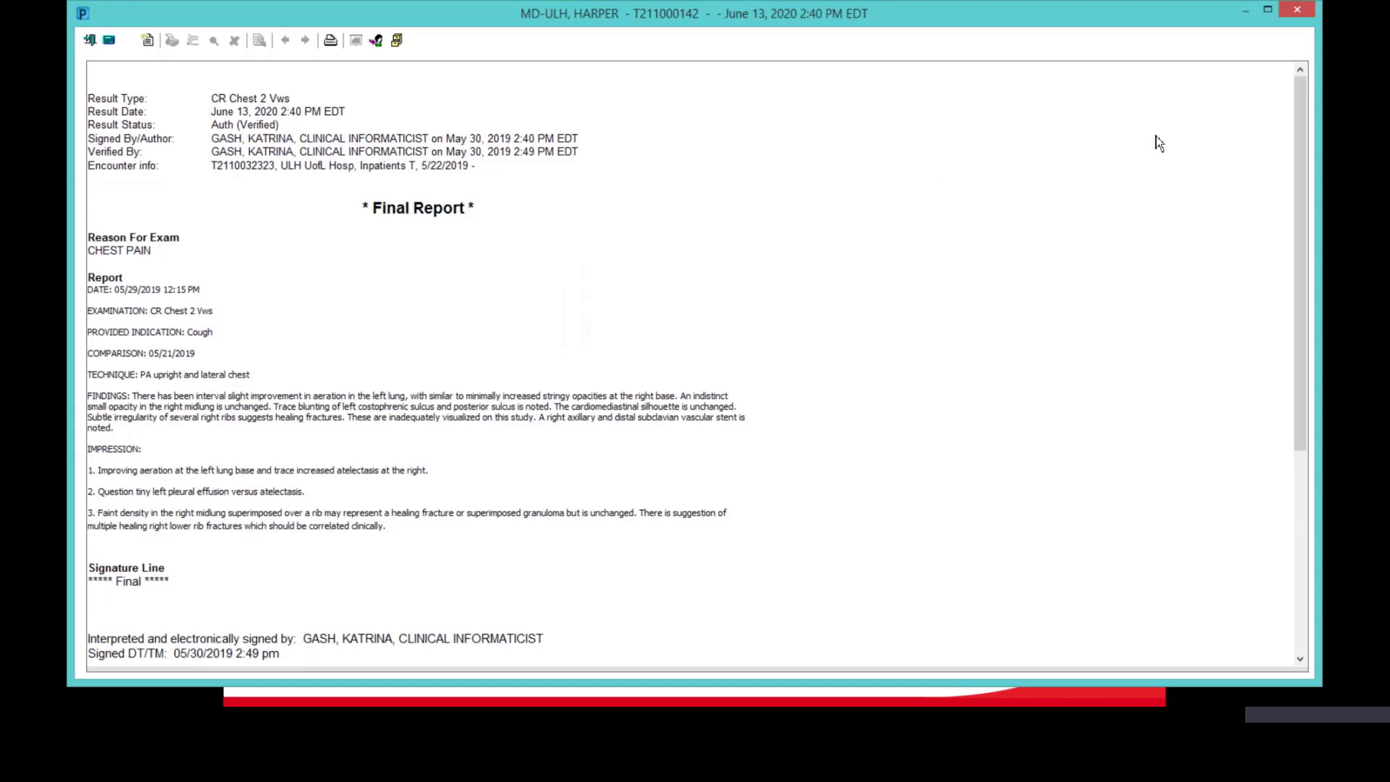
click(1297, 11)
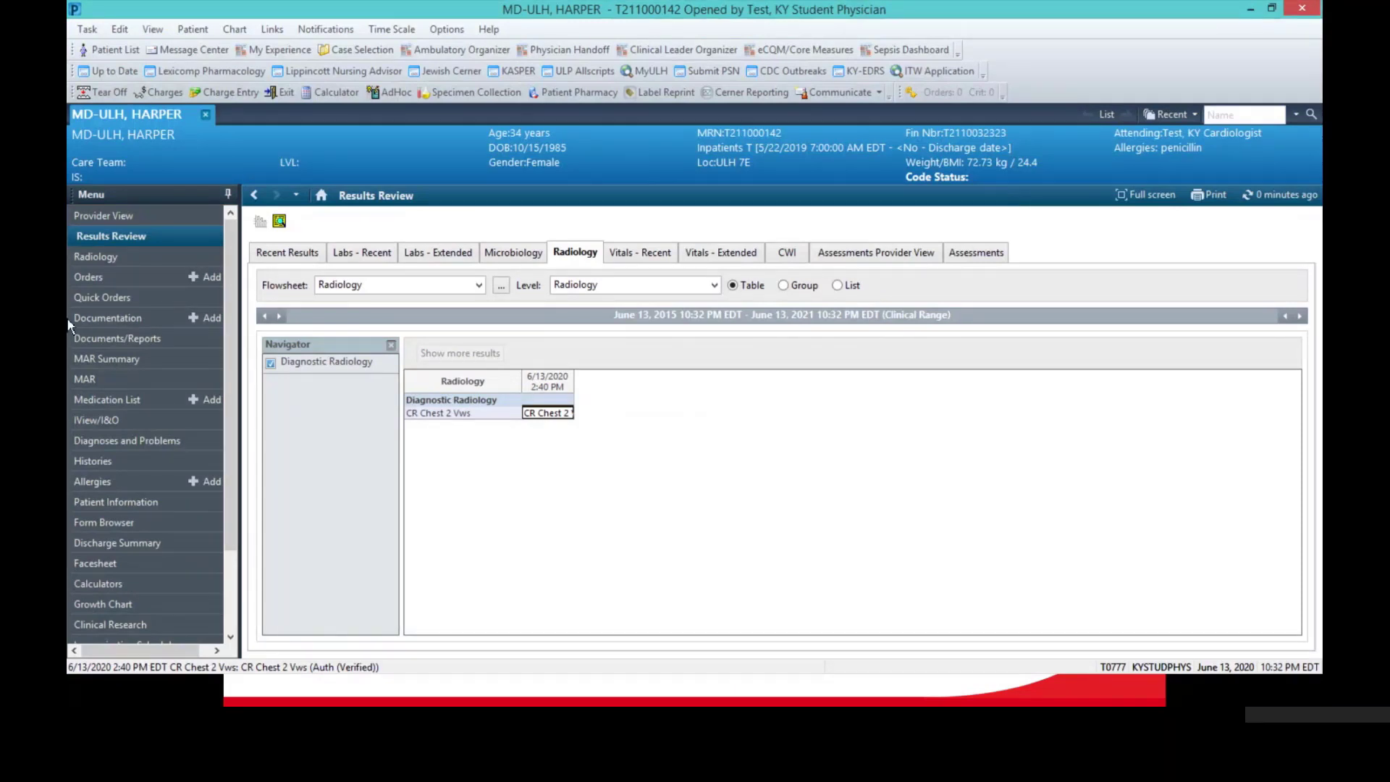
Filter the patient's documentation list to All Physician Notes and restore the display to All
click(123, 323)
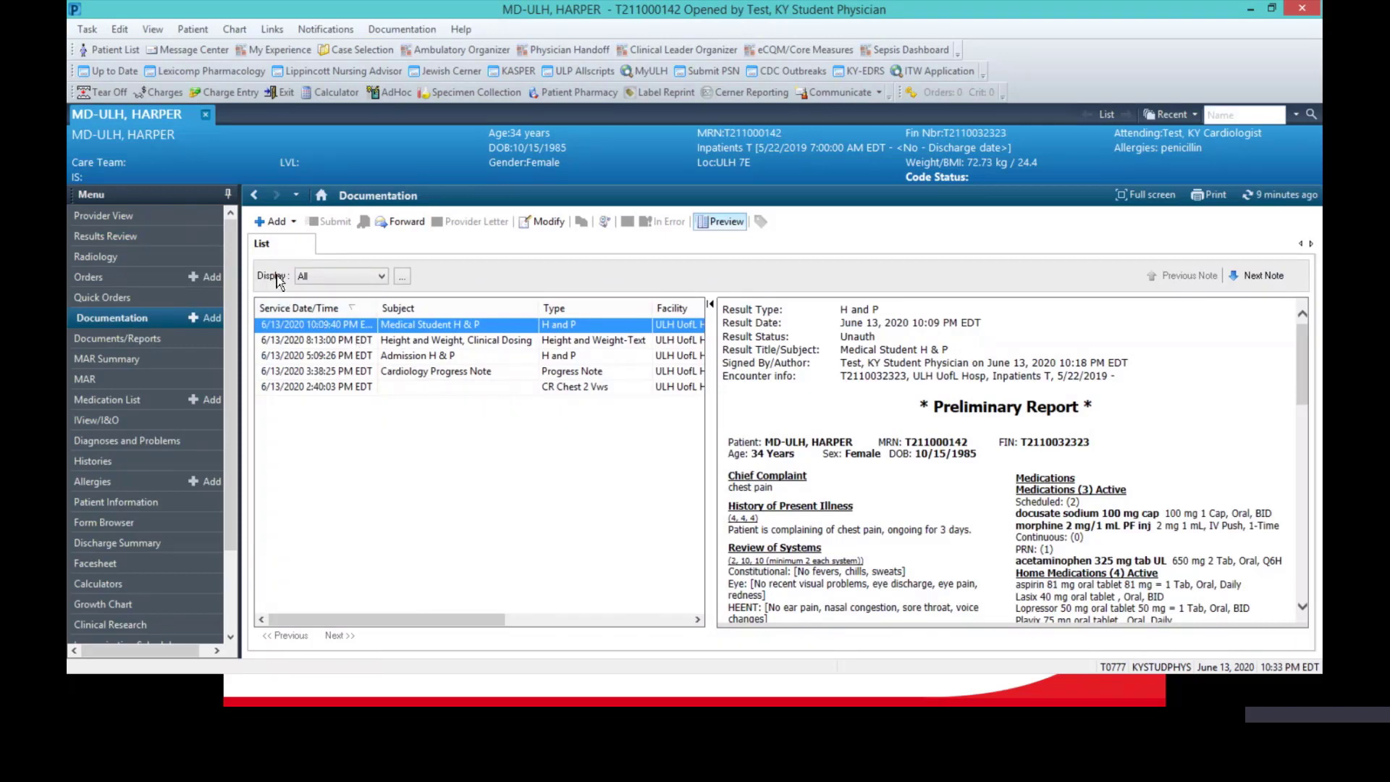
click(331, 278)
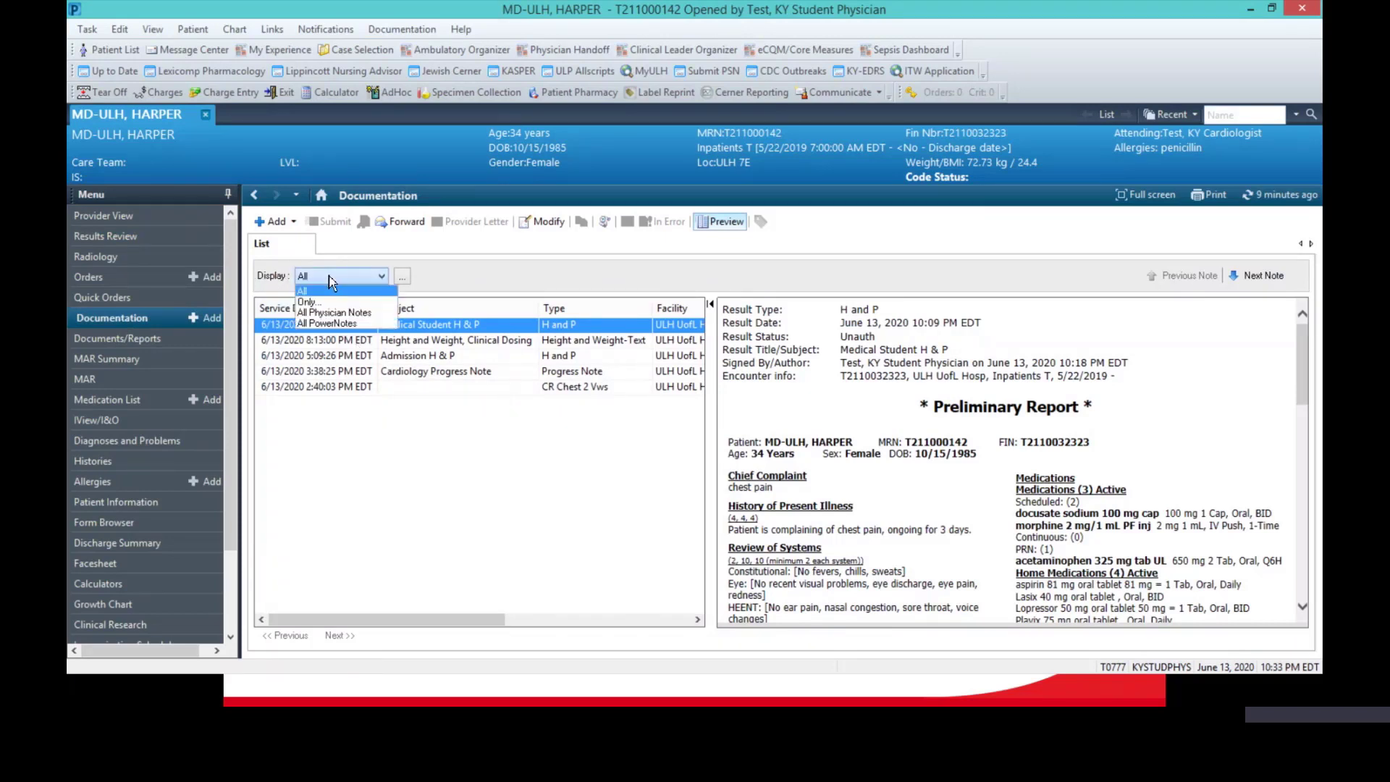
click(345, 313)
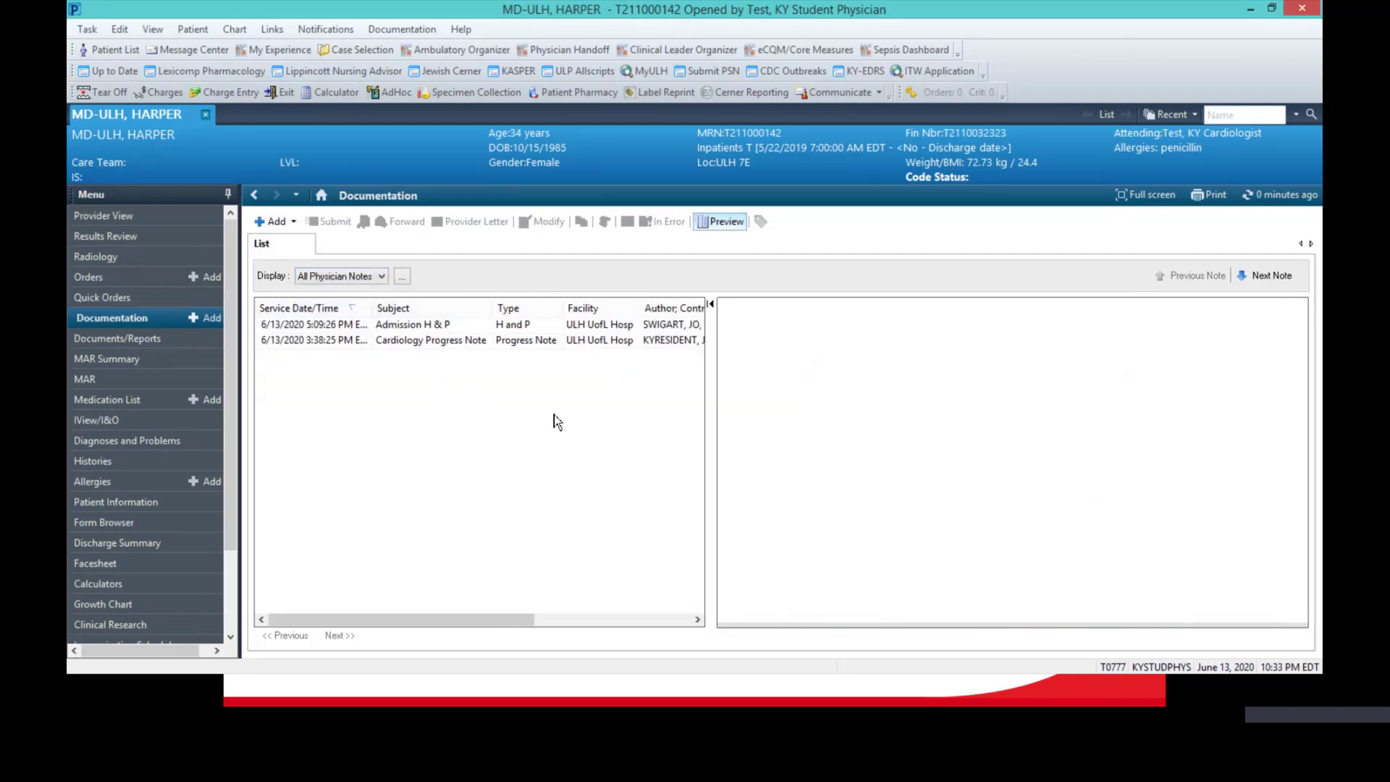
click(380, 279)
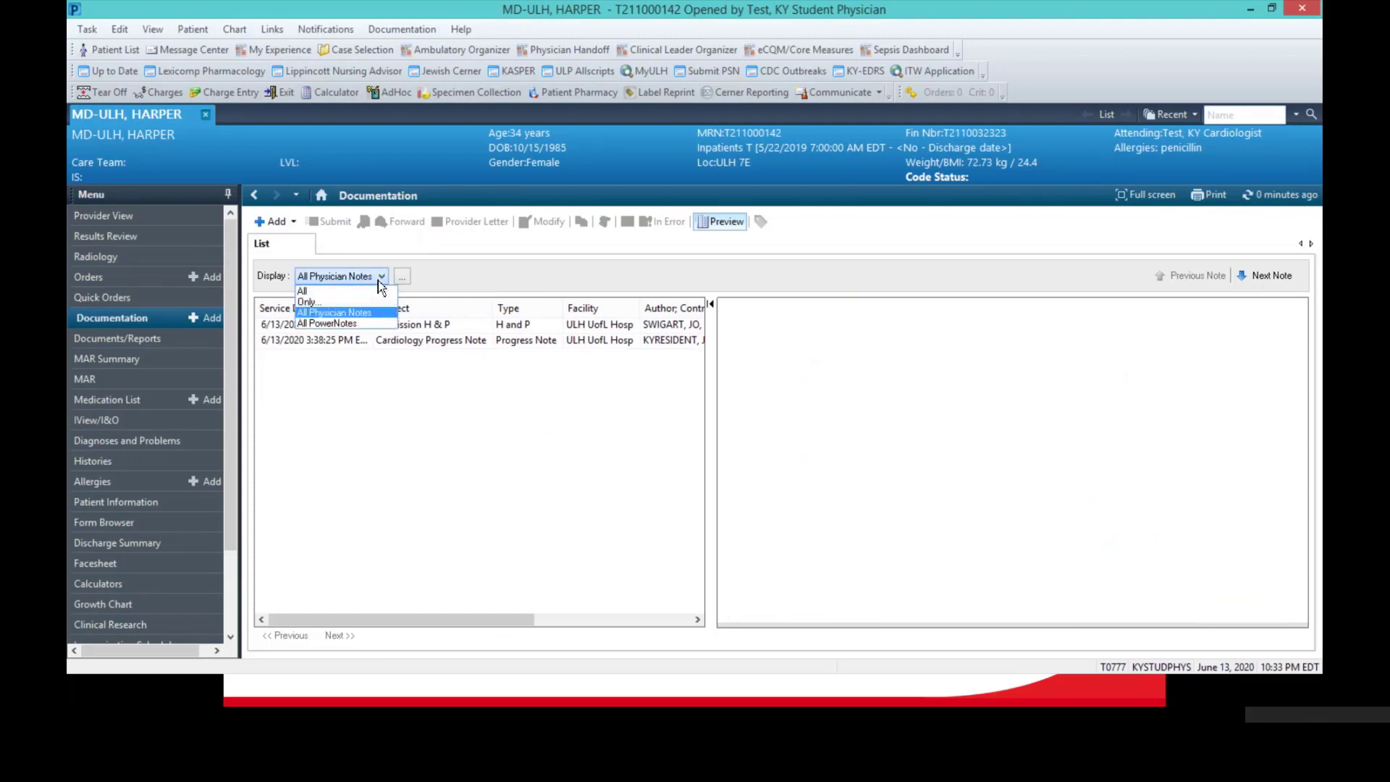
click(308, 291)
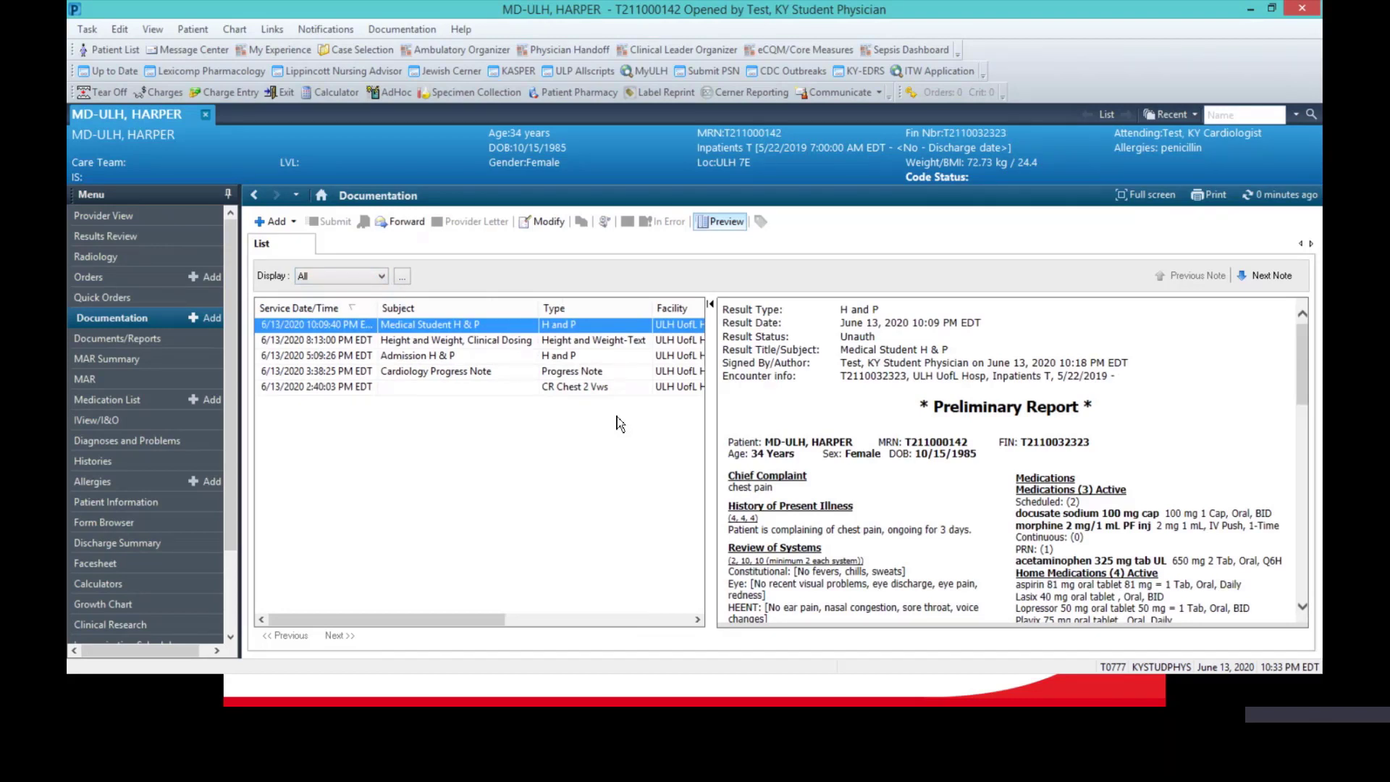
Open Documents/Reports and expand the Documents And Reports and Powerform Textual Rendition Notes folders
click(115, 338)
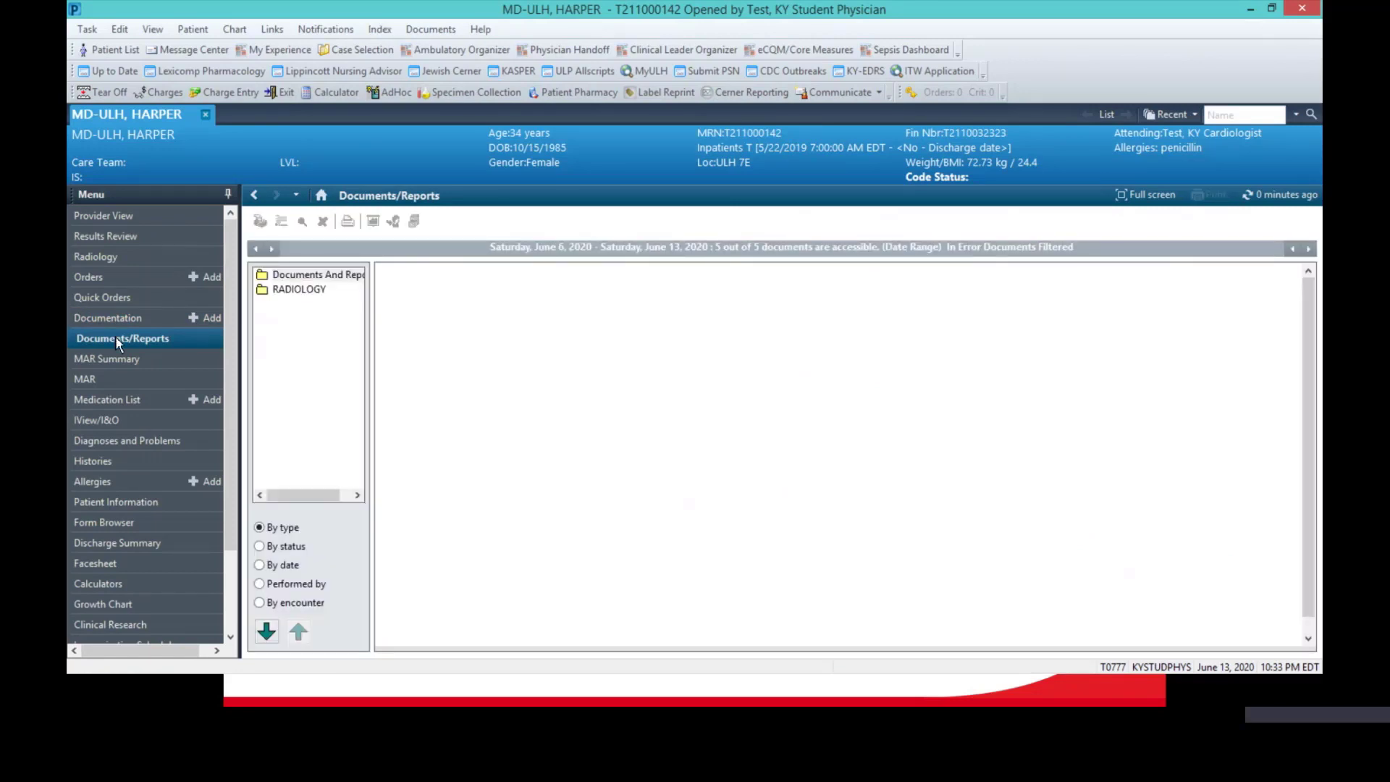
click(333, 281)
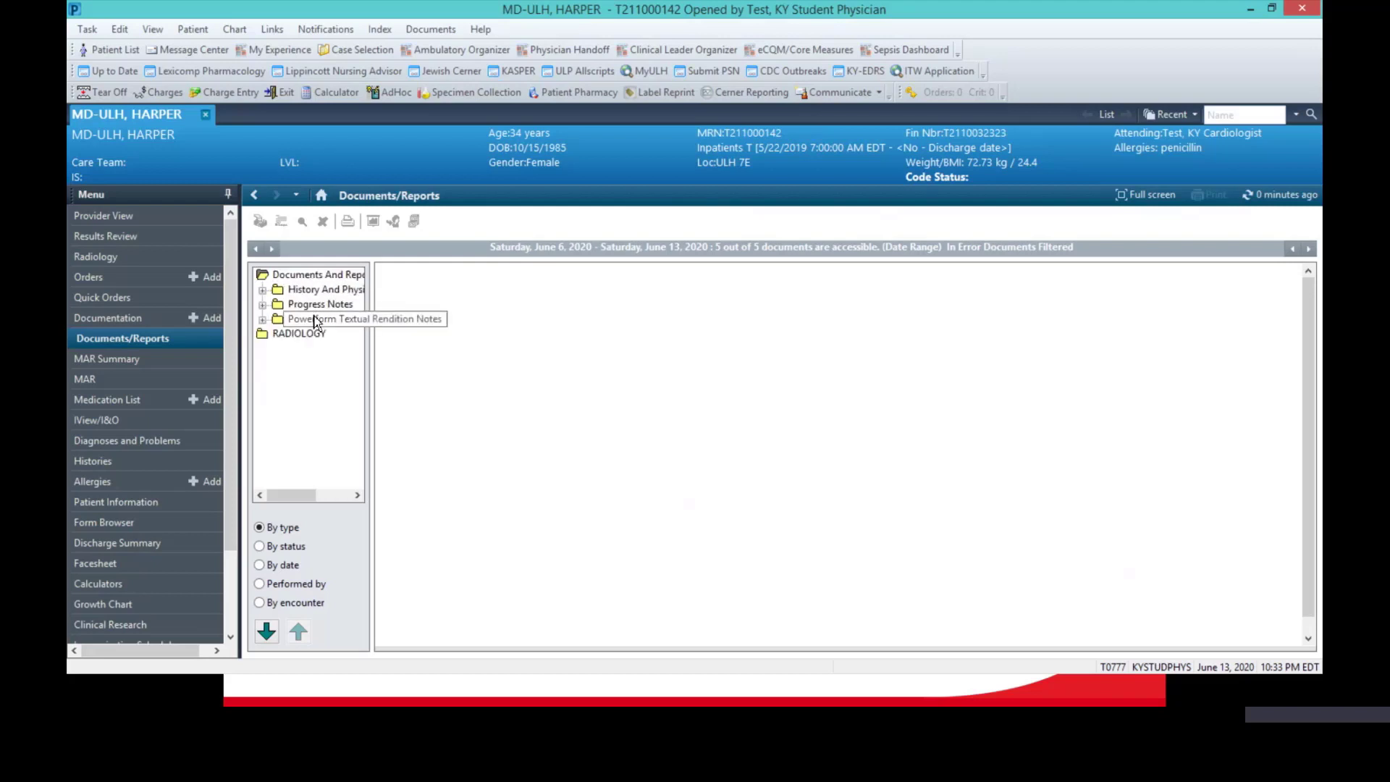
click(314, 321)
click(311, 274)
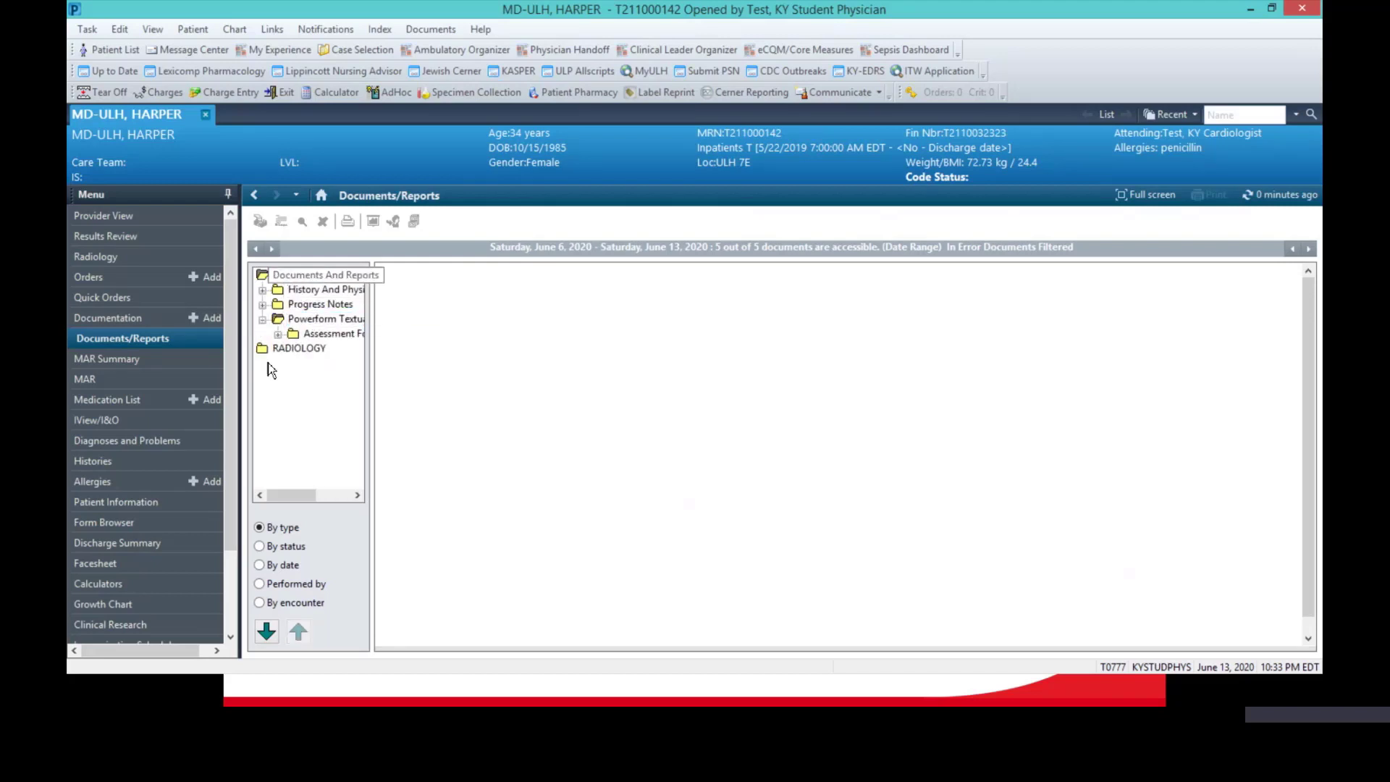
Page forward through the patient's documents to the CR Chest 2 Vws report and group the document list by status
click(267, 634)
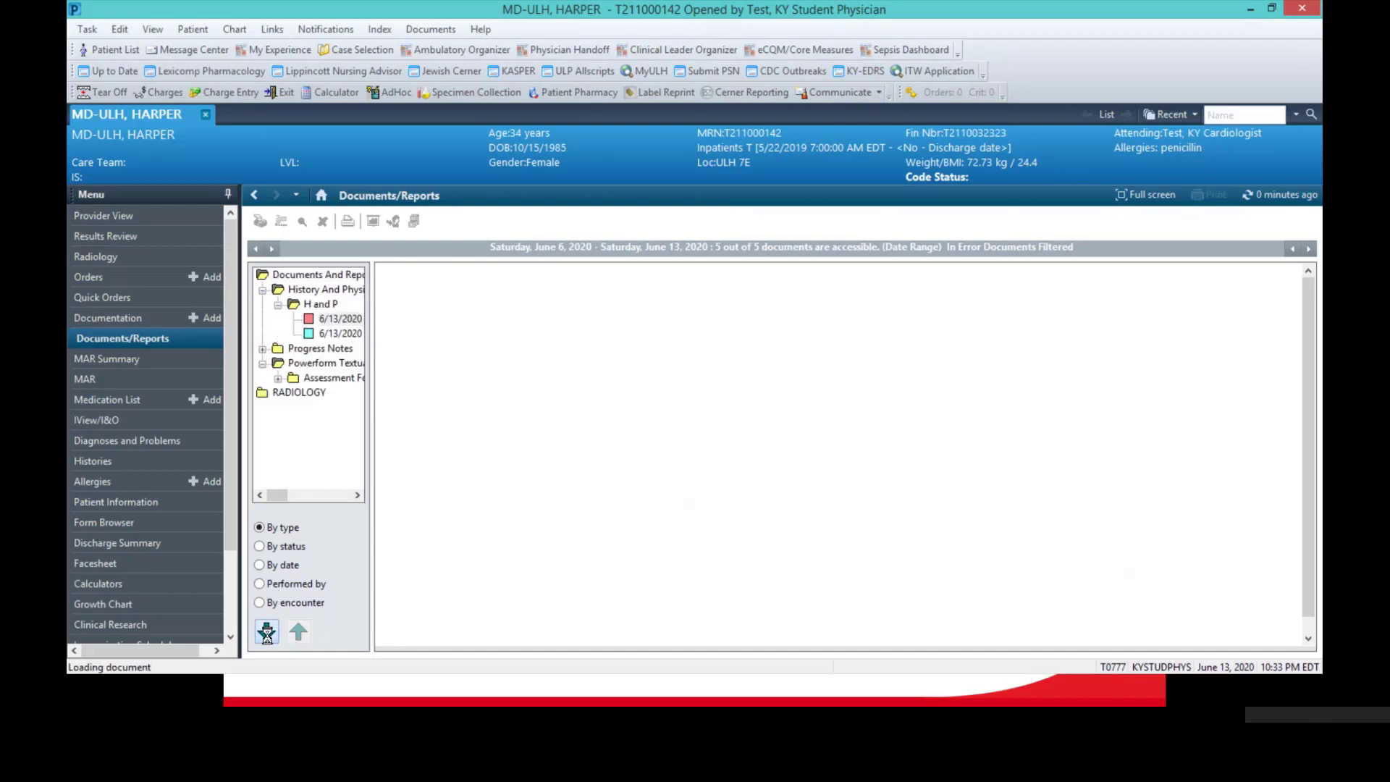
click(266, 634)
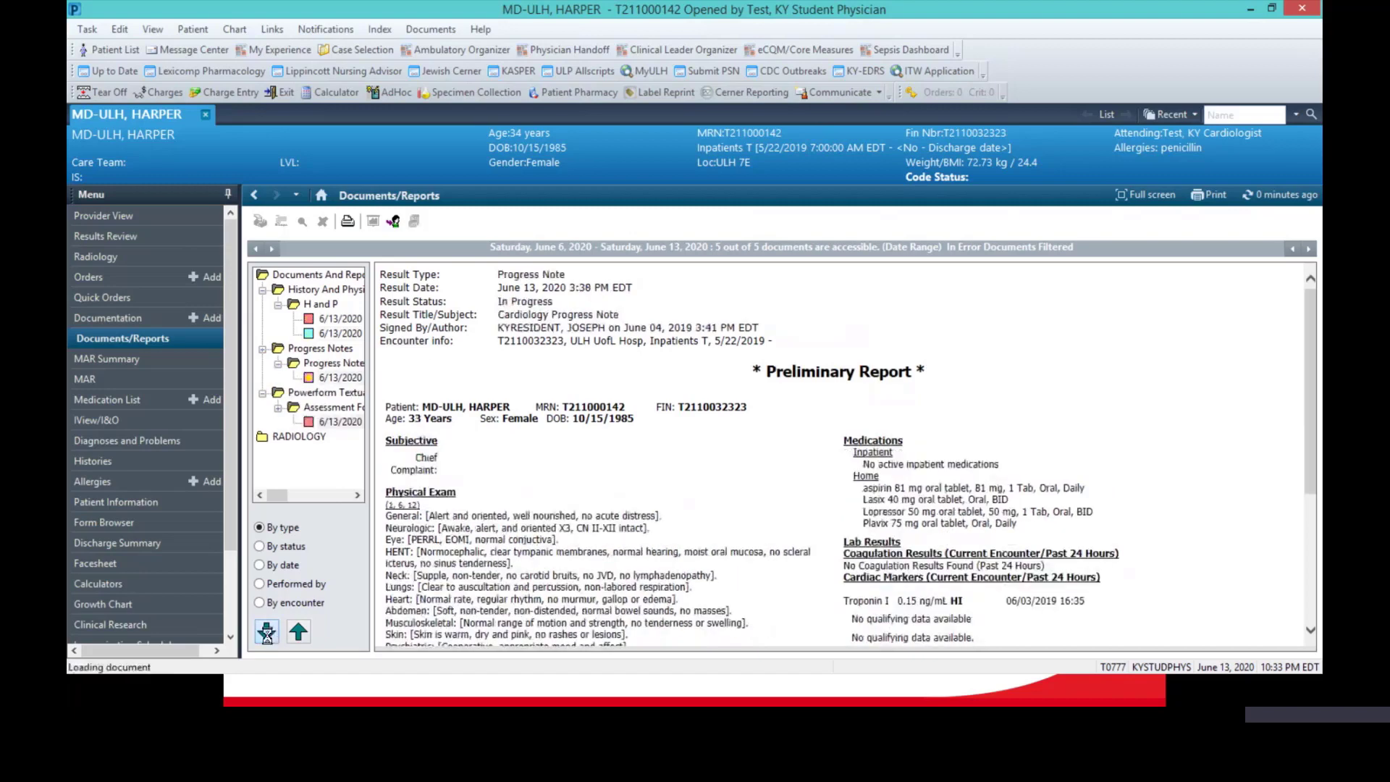
click(266, 635)
click(267, 636)
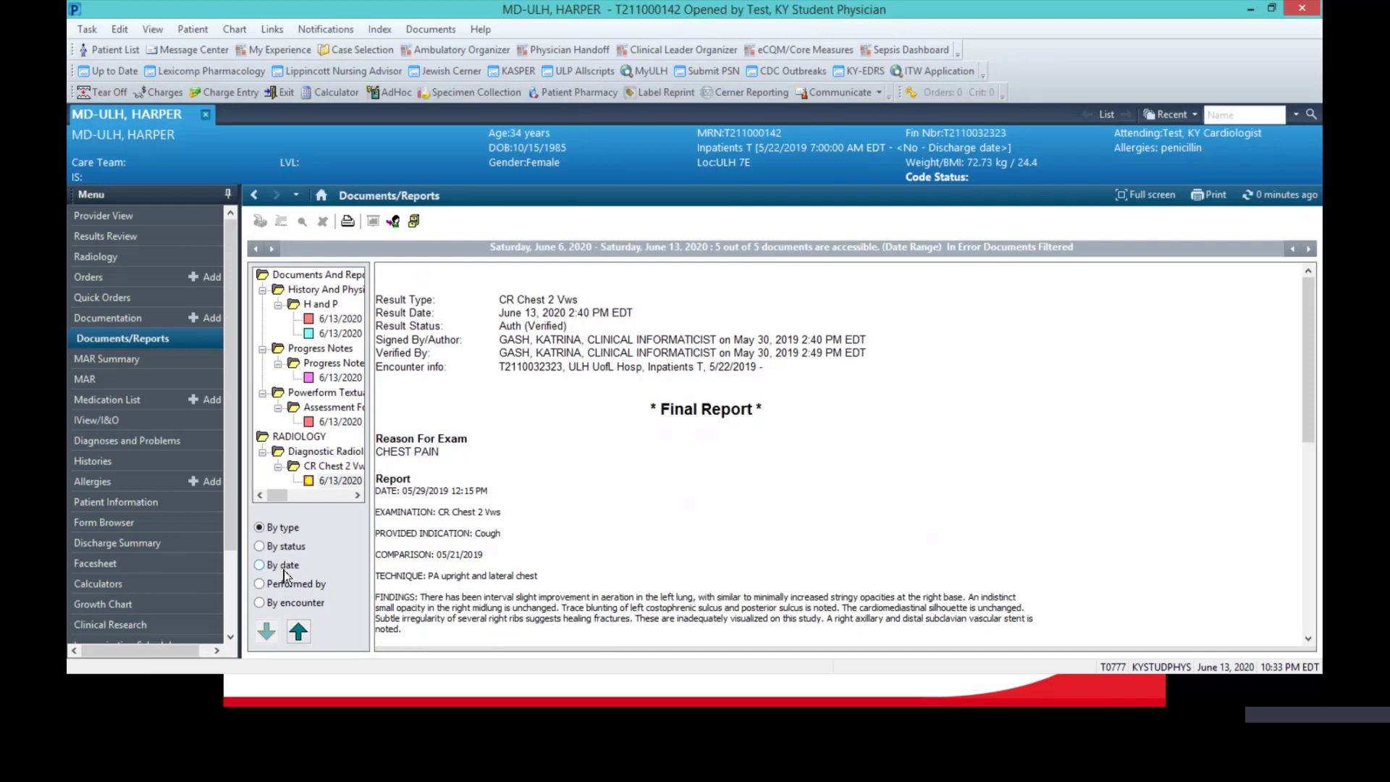
click(294, 550)
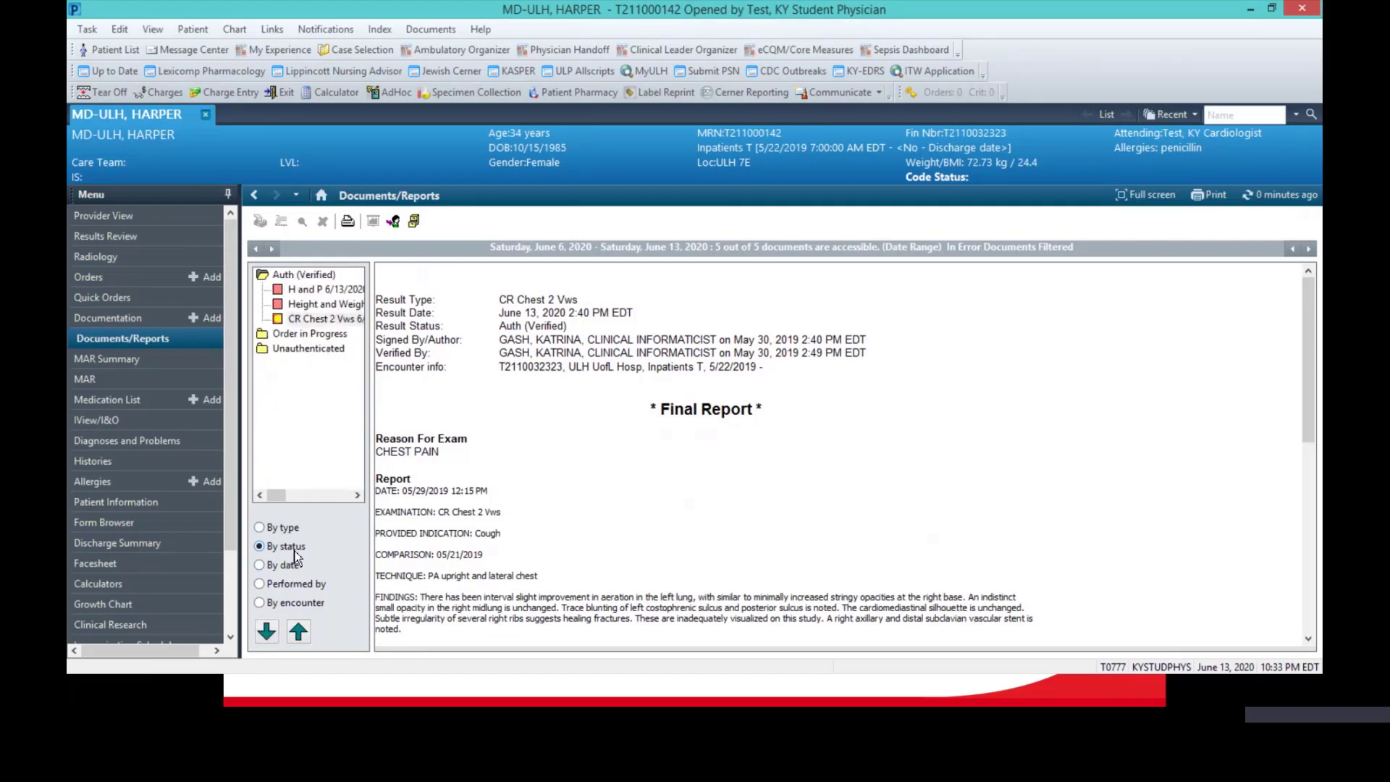
Group the patient's document list by date, by who performed the documents, and finally by encounter
click(290, 567)
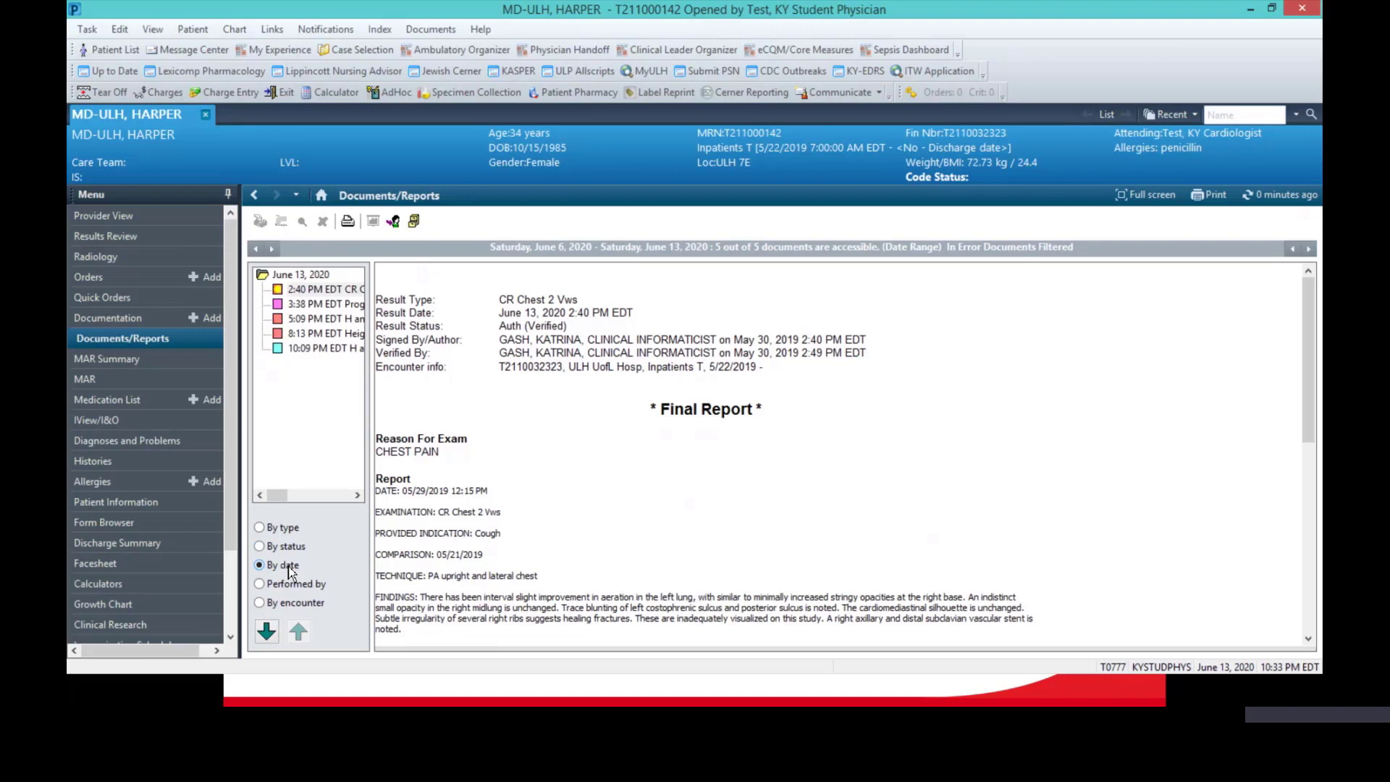
click(292, 584)
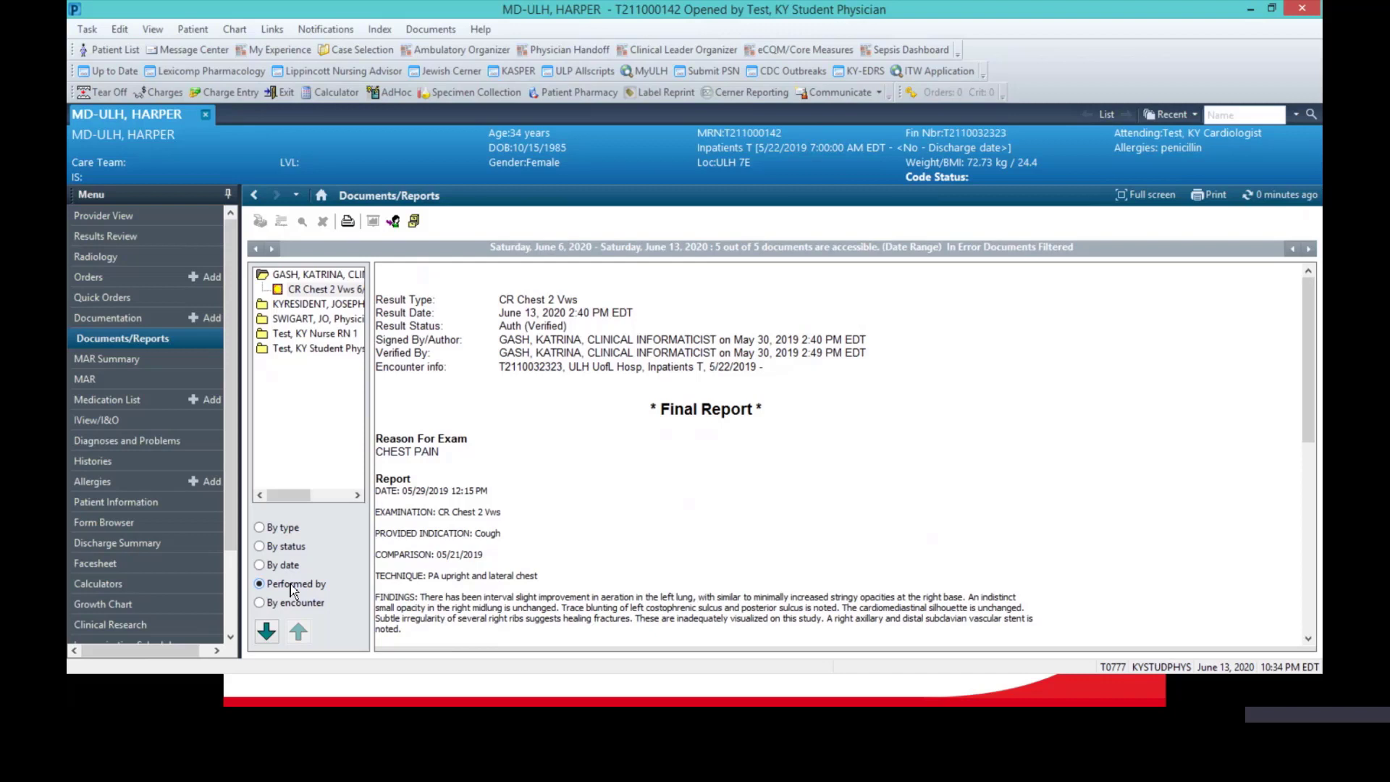
click(288, 606)
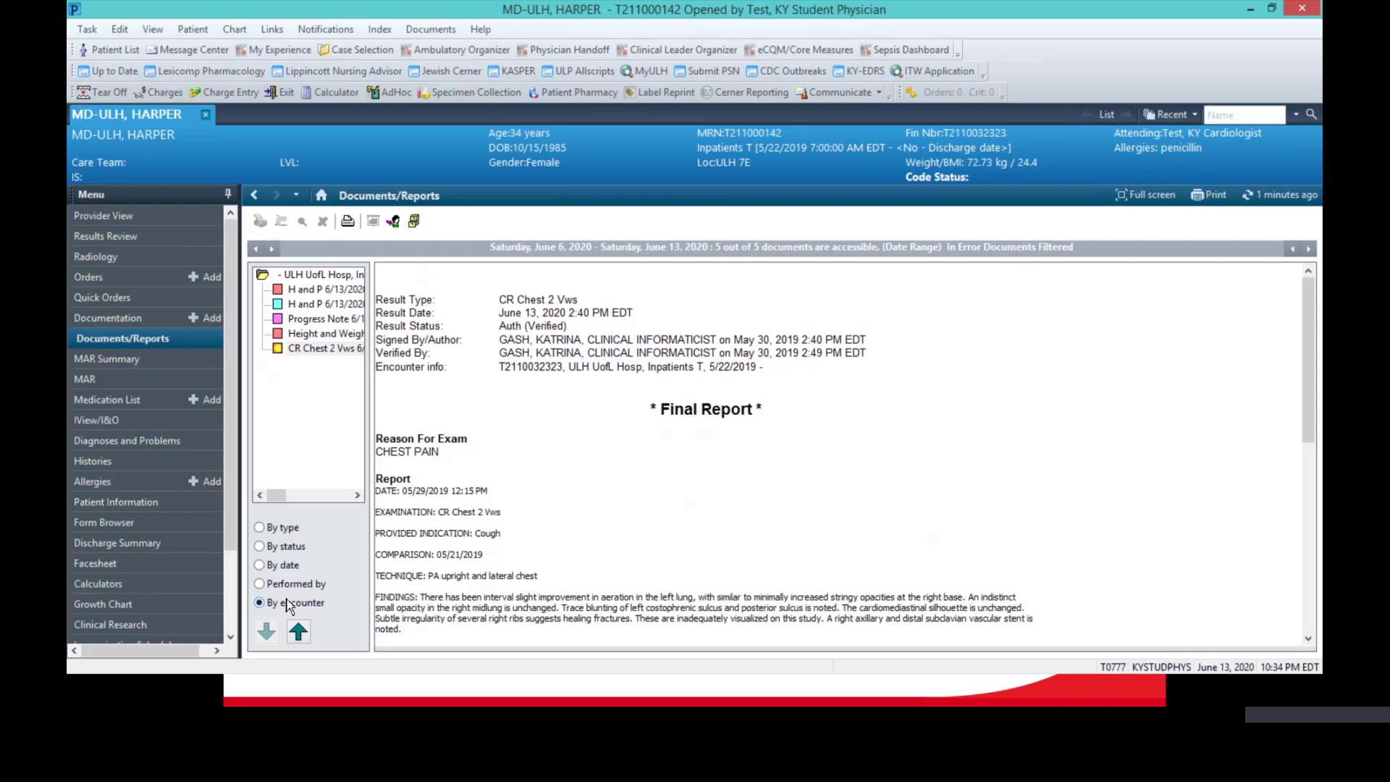
Review the patient's scheduled and PRN medications in the MAR Summary and the MAR
click(117, 357)
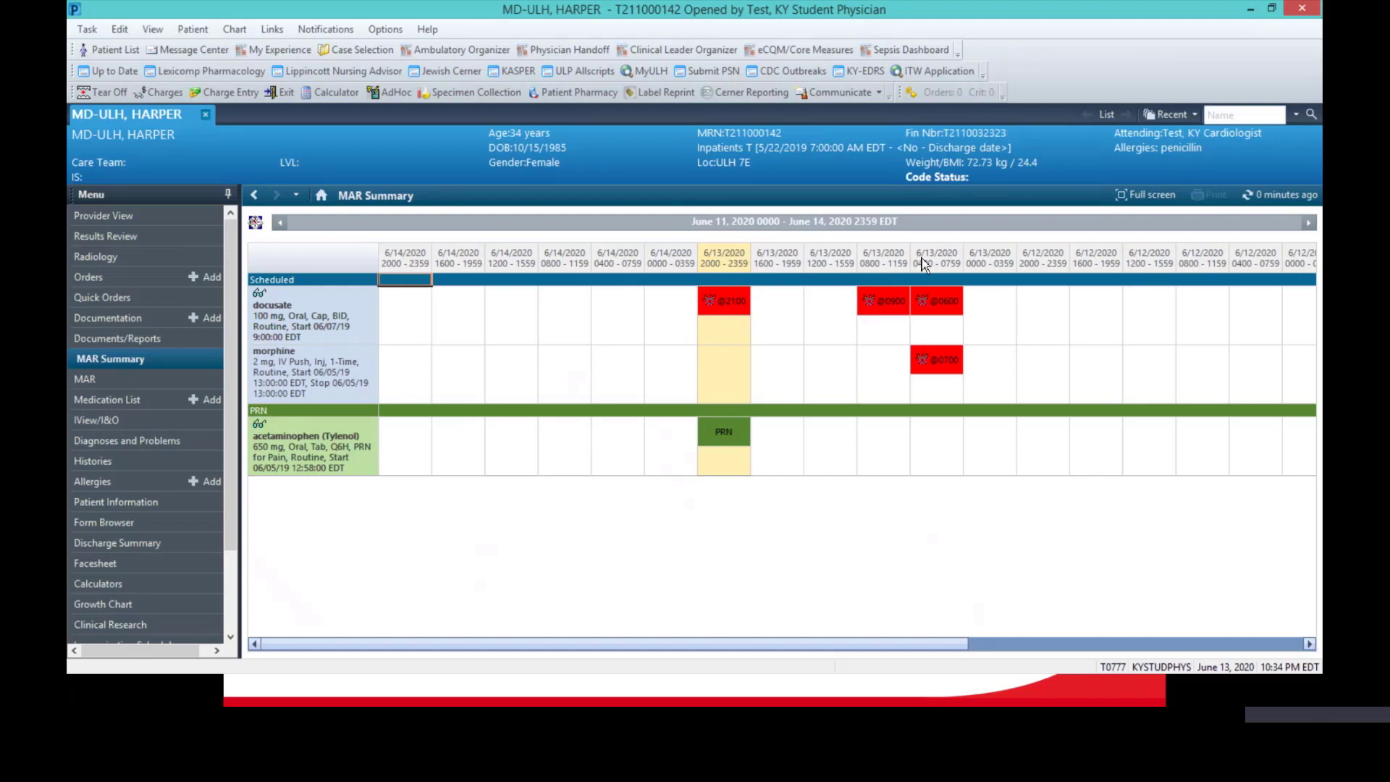
click(117, 375)
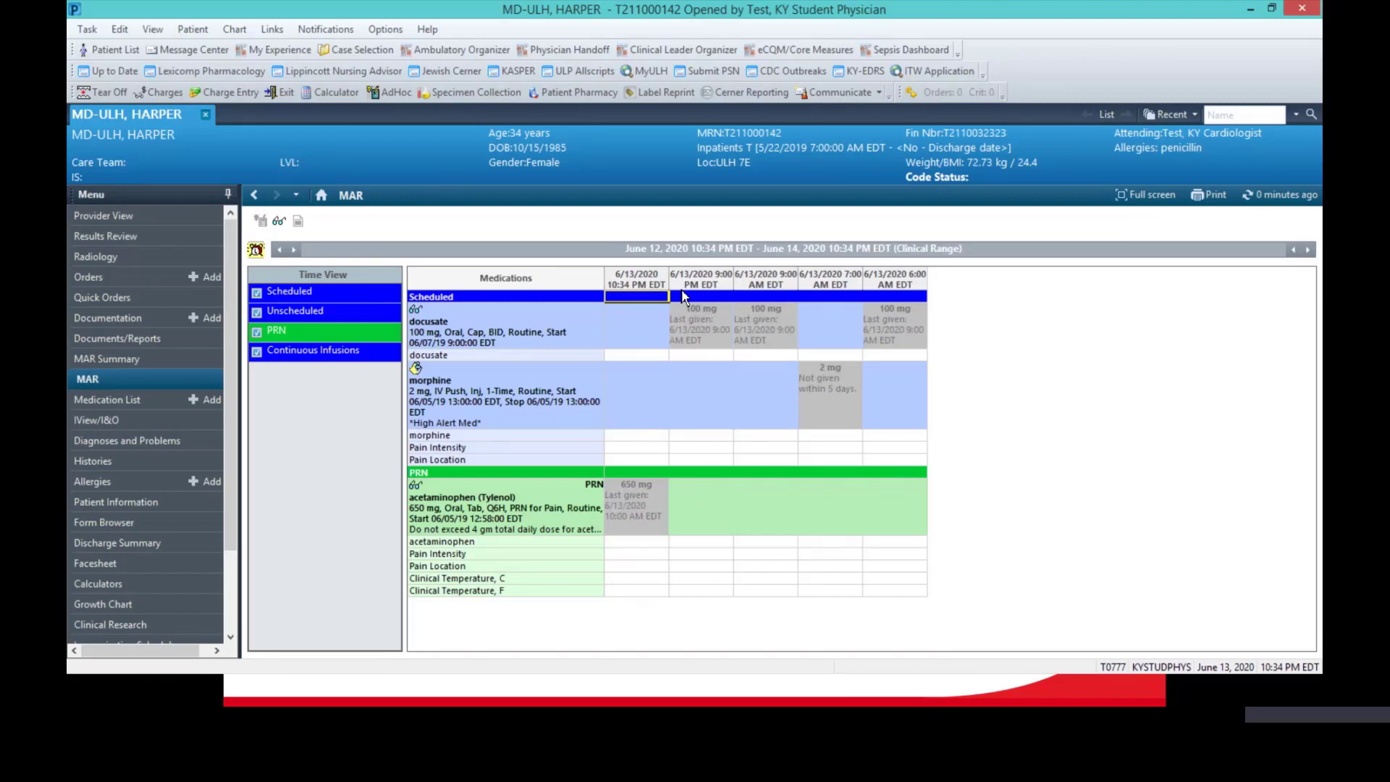
In IView/I&O, open the Navigator Bands settings and add adult lines-drains and adult scales and screens to the current document types
click(108, 420)
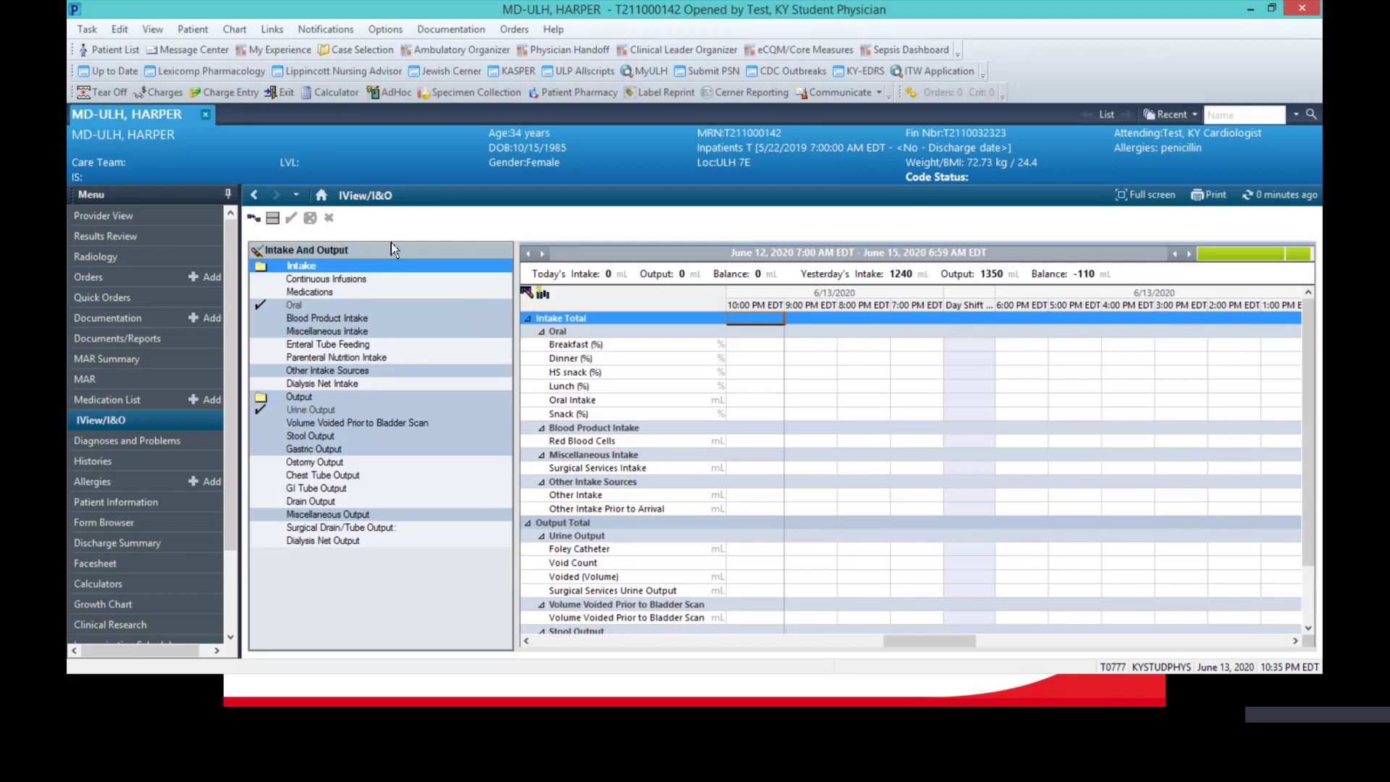
click(151, 28)
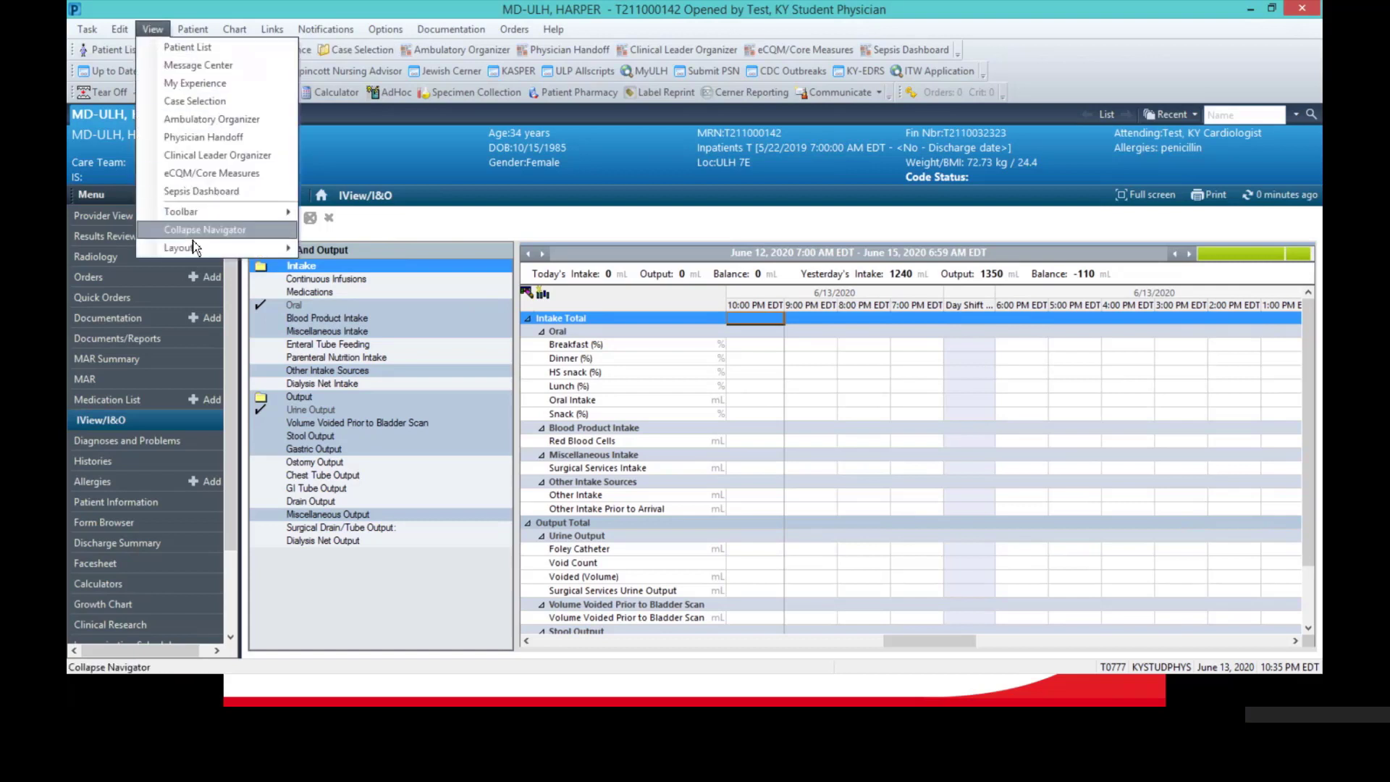
mouse_move(195, 253)
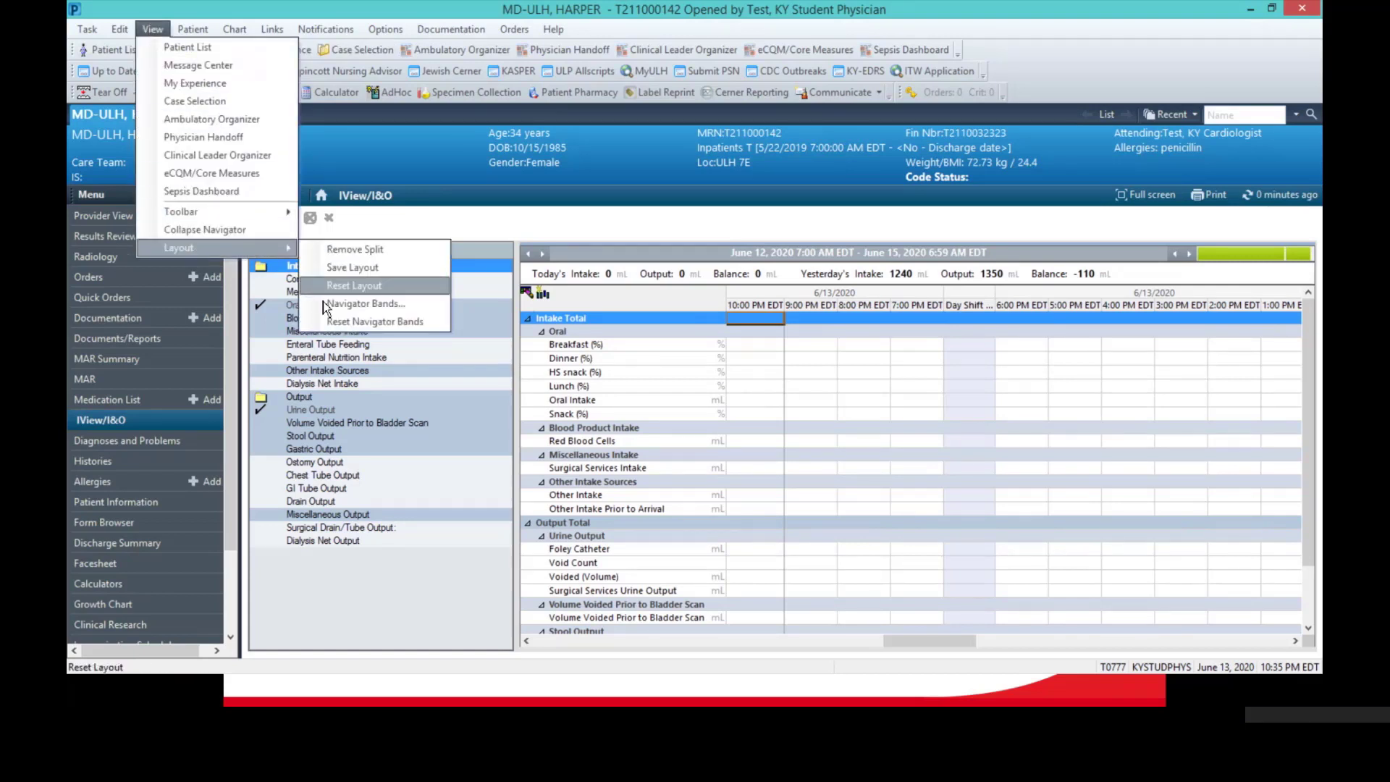
click(340, 320)
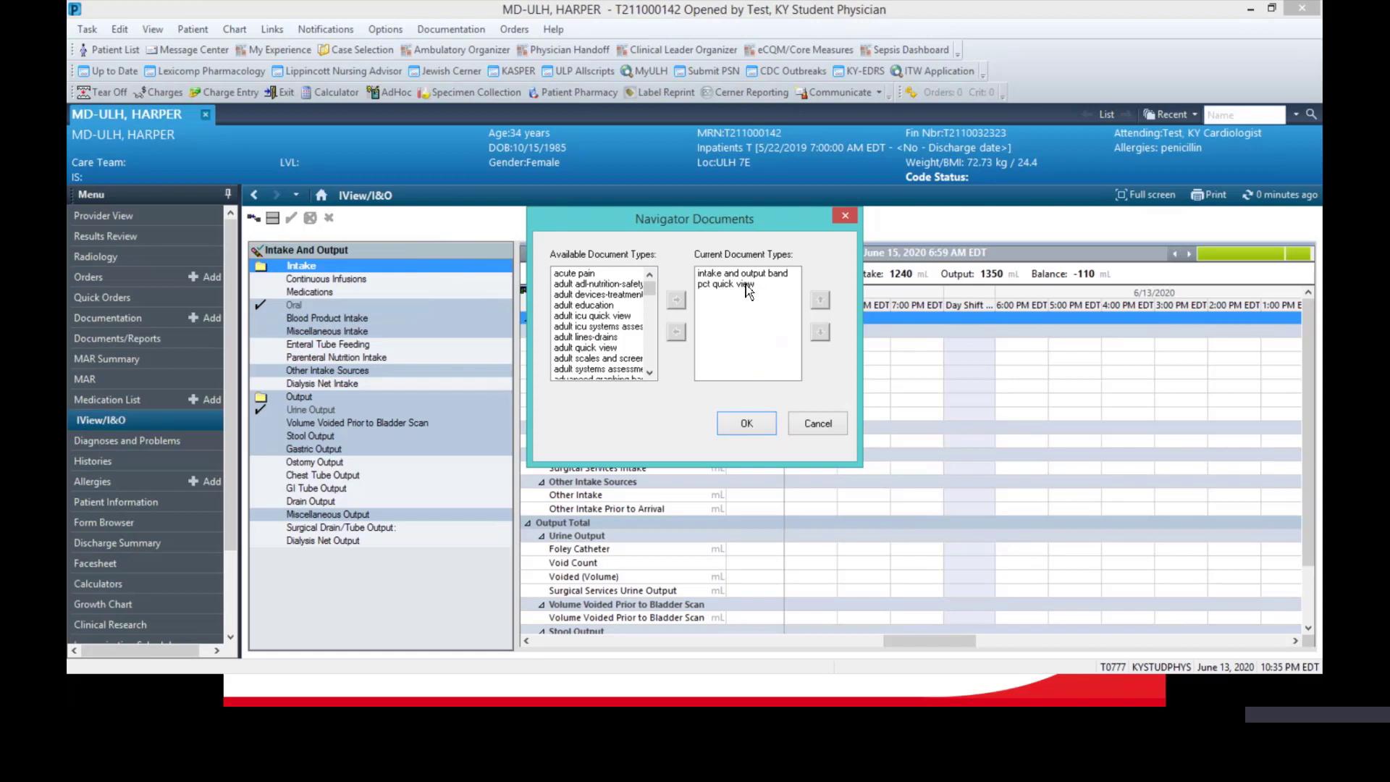
click(587, 338)
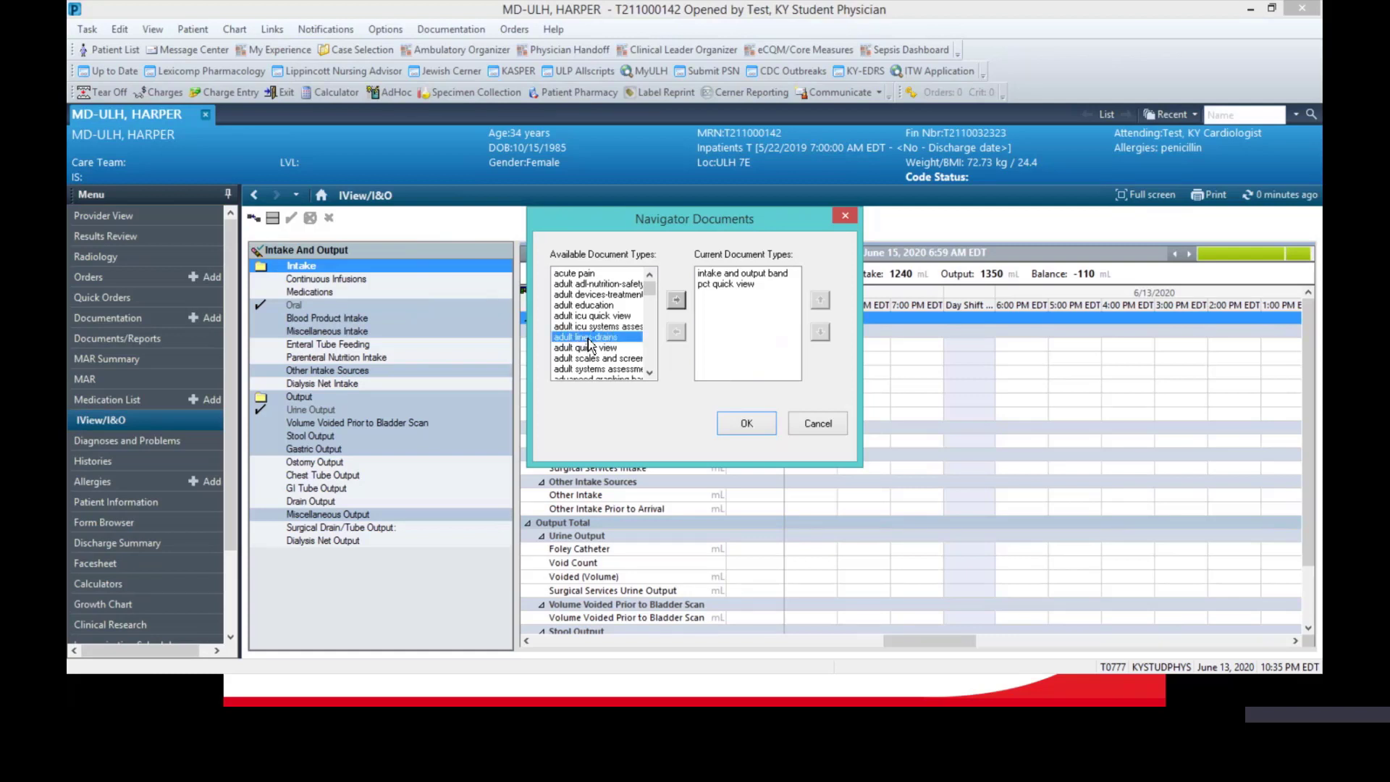
click(675, 299)
click(606, 348)
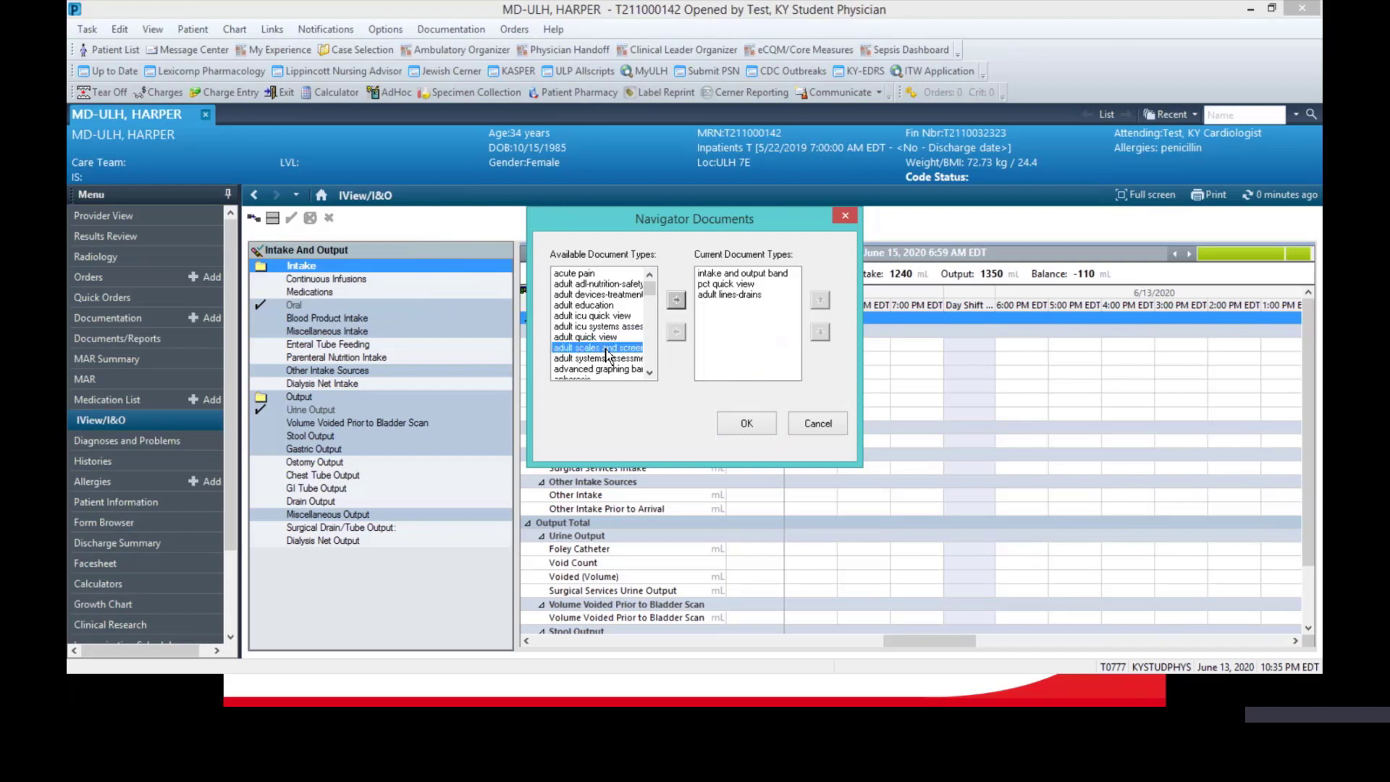
click(677, 300)
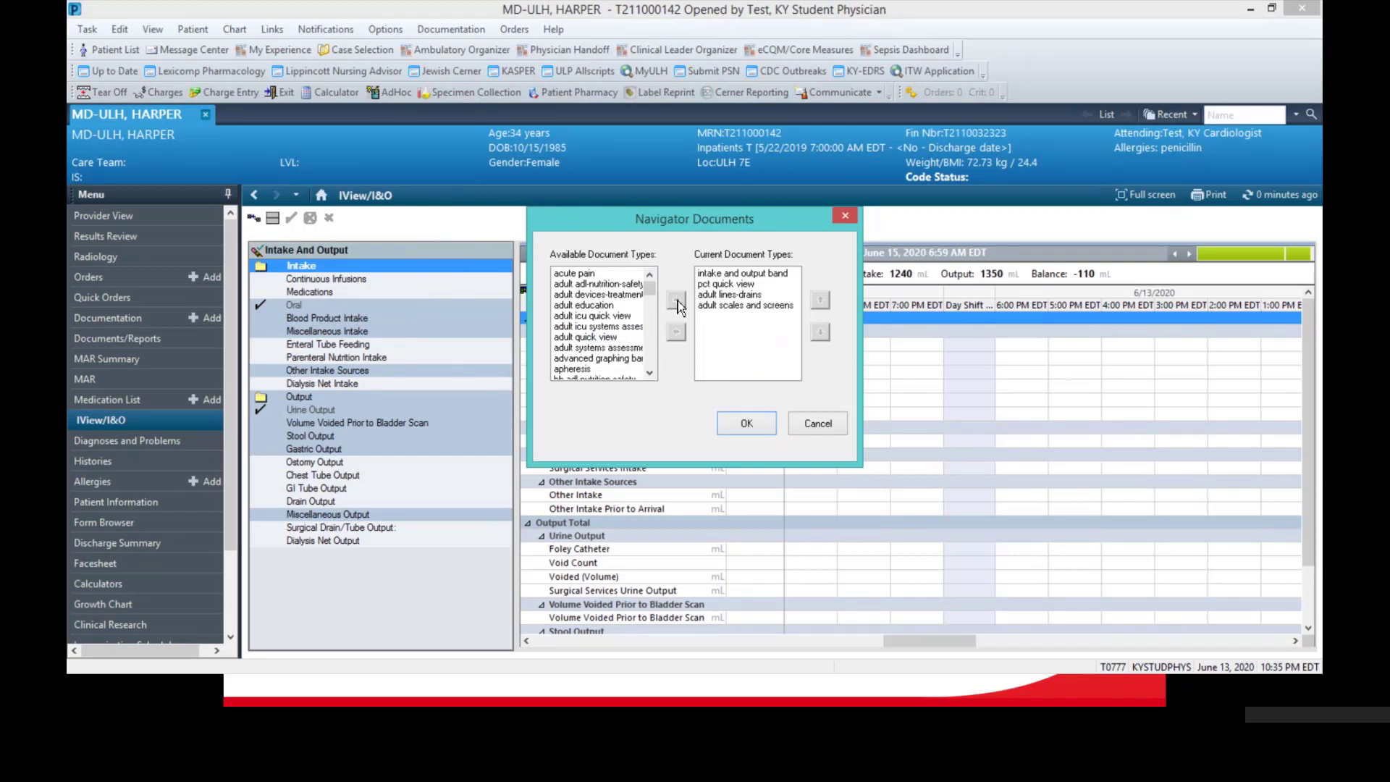
Add blood administration to the current document types and accept the navigator band changes
click(649, 373)
click(650, 374)
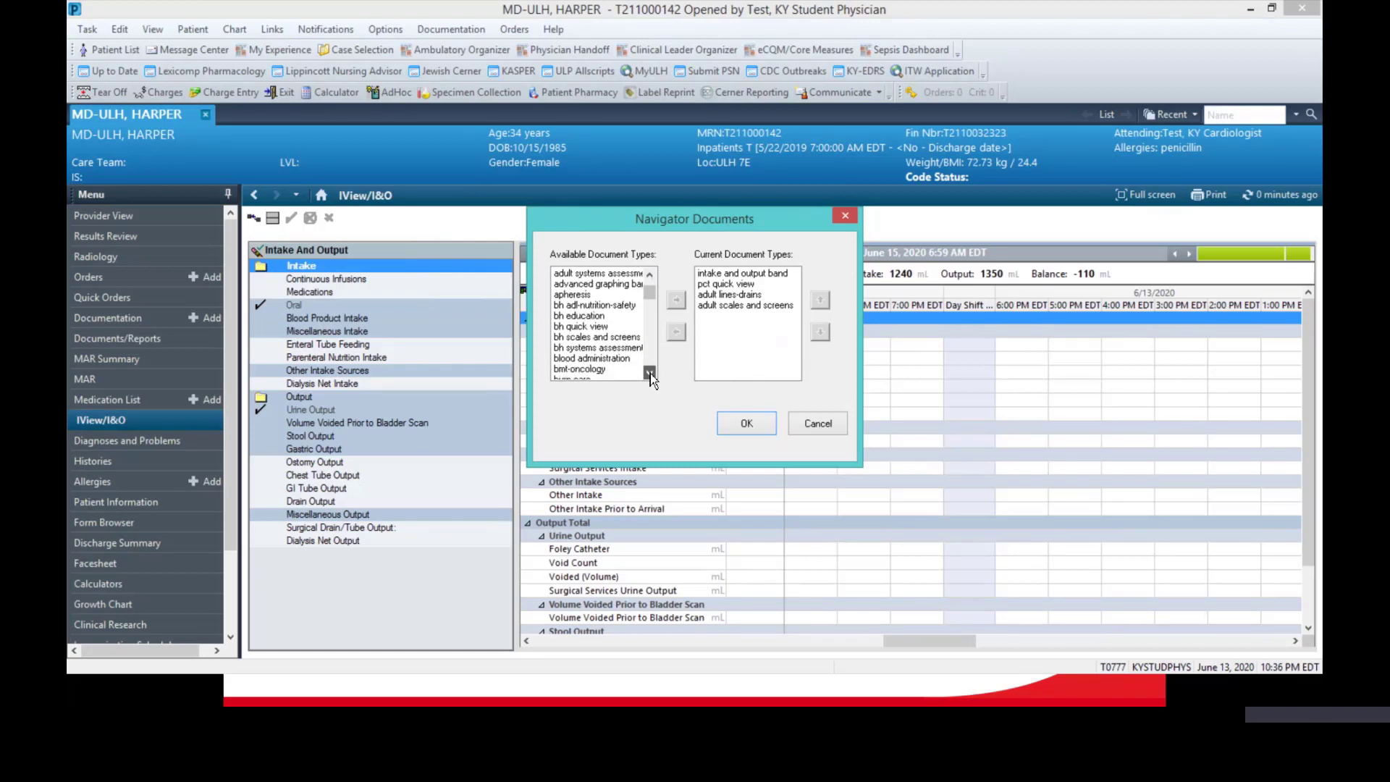
click(649, 373)
click(614, 329)
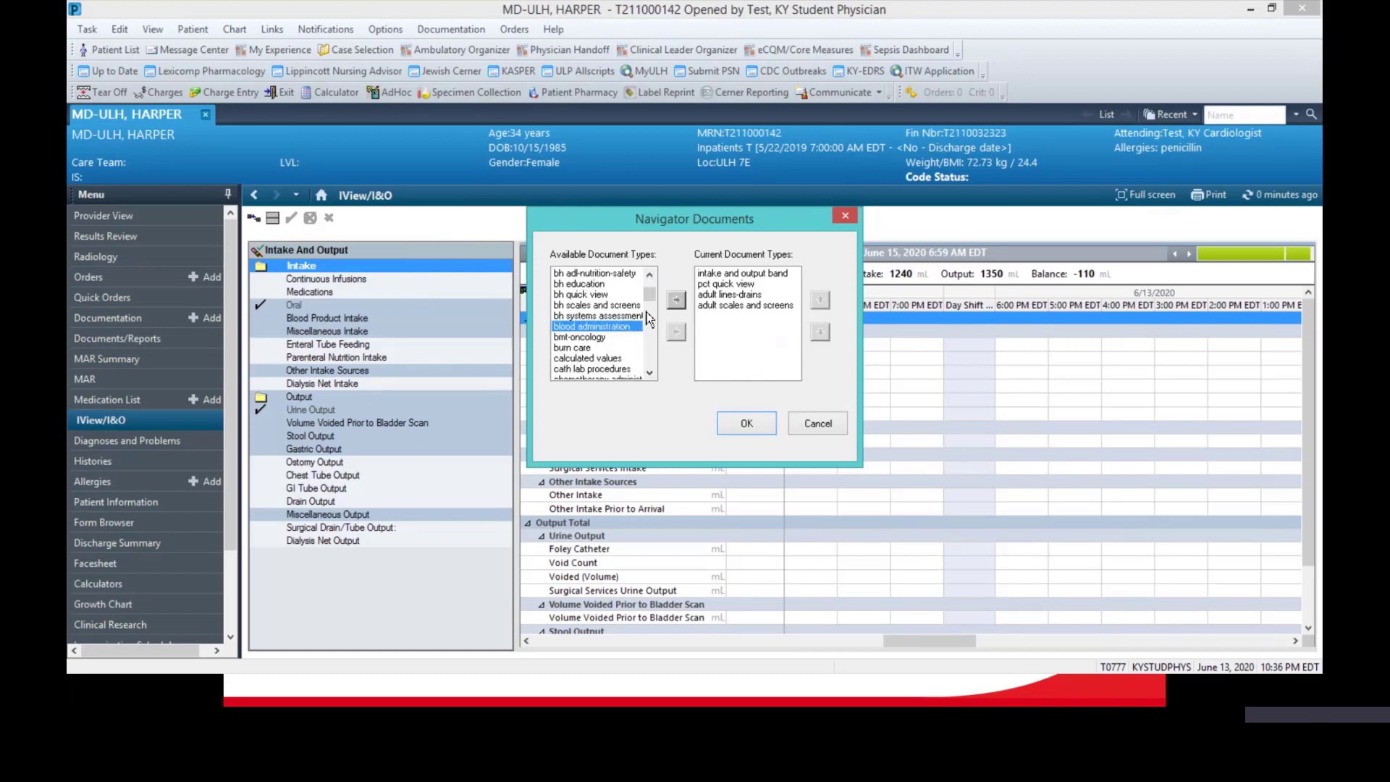
click(676, 299)
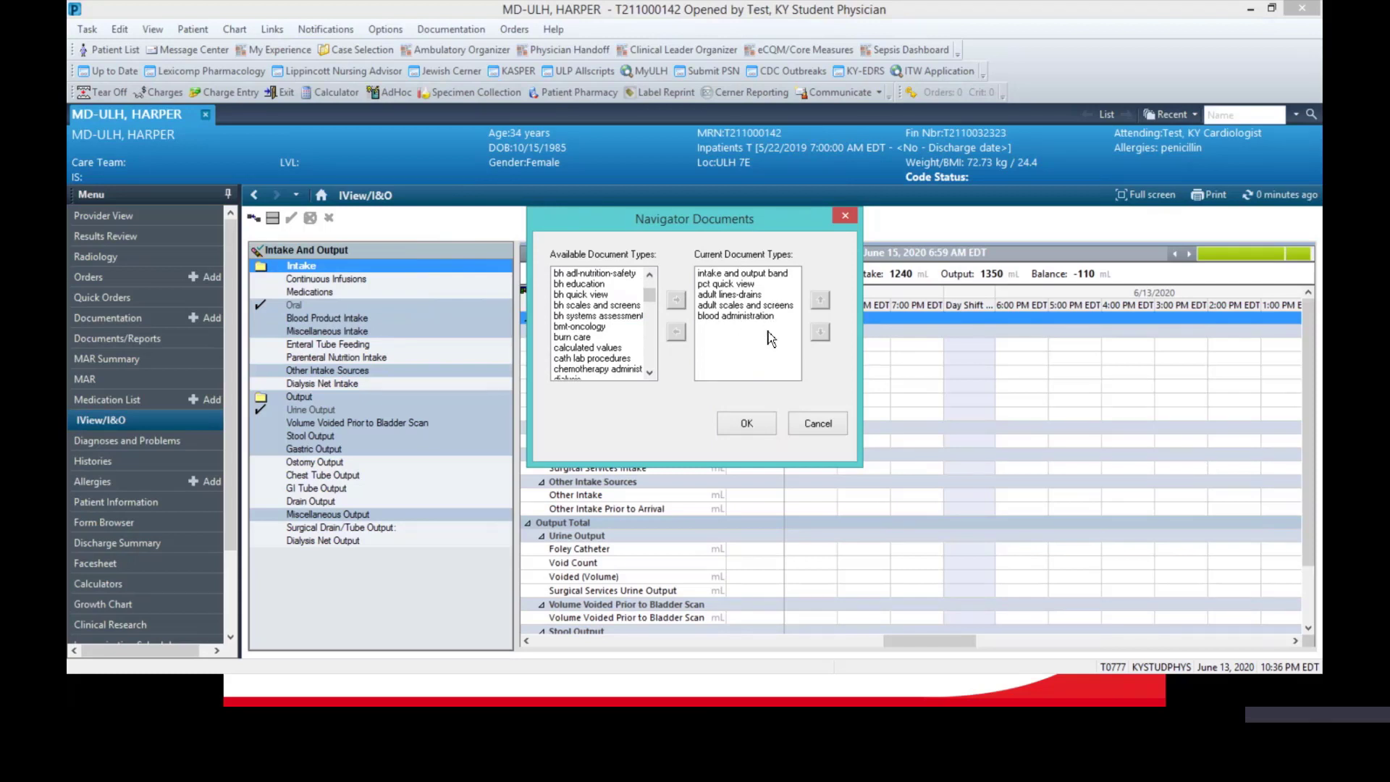
click(759, 435)
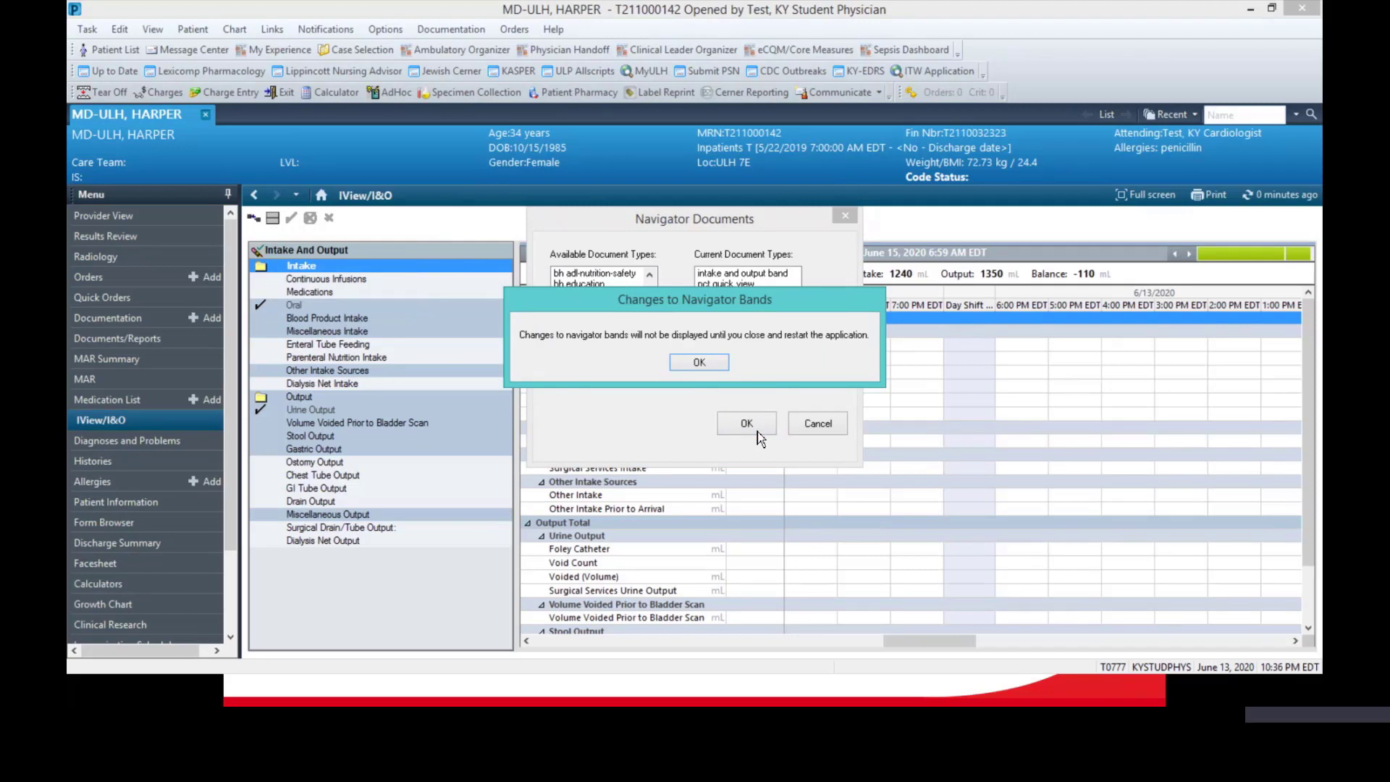
click(699, 362)
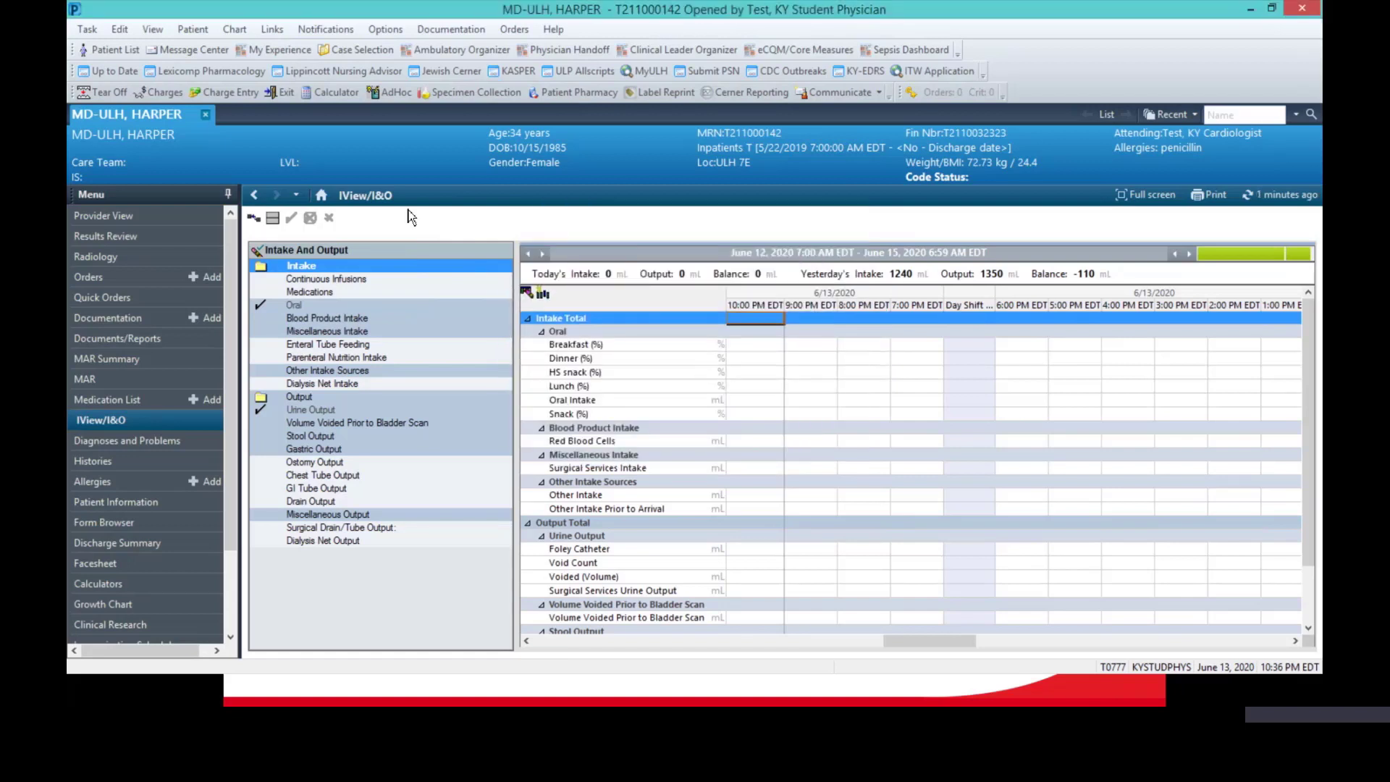
Close the patient's chart, reopen it from the recent patients and acknowledge the duplicate name alert
click(206, 116)
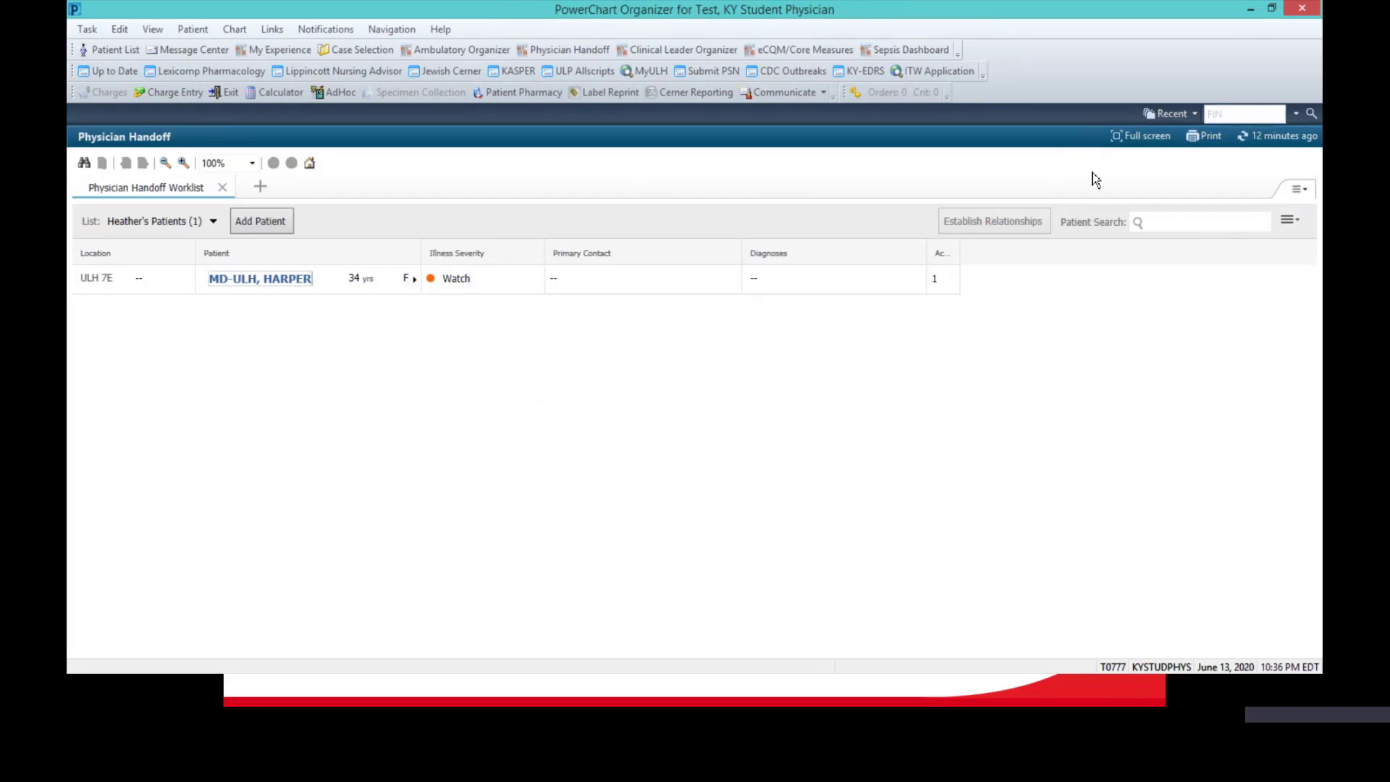
click(1195, 115)
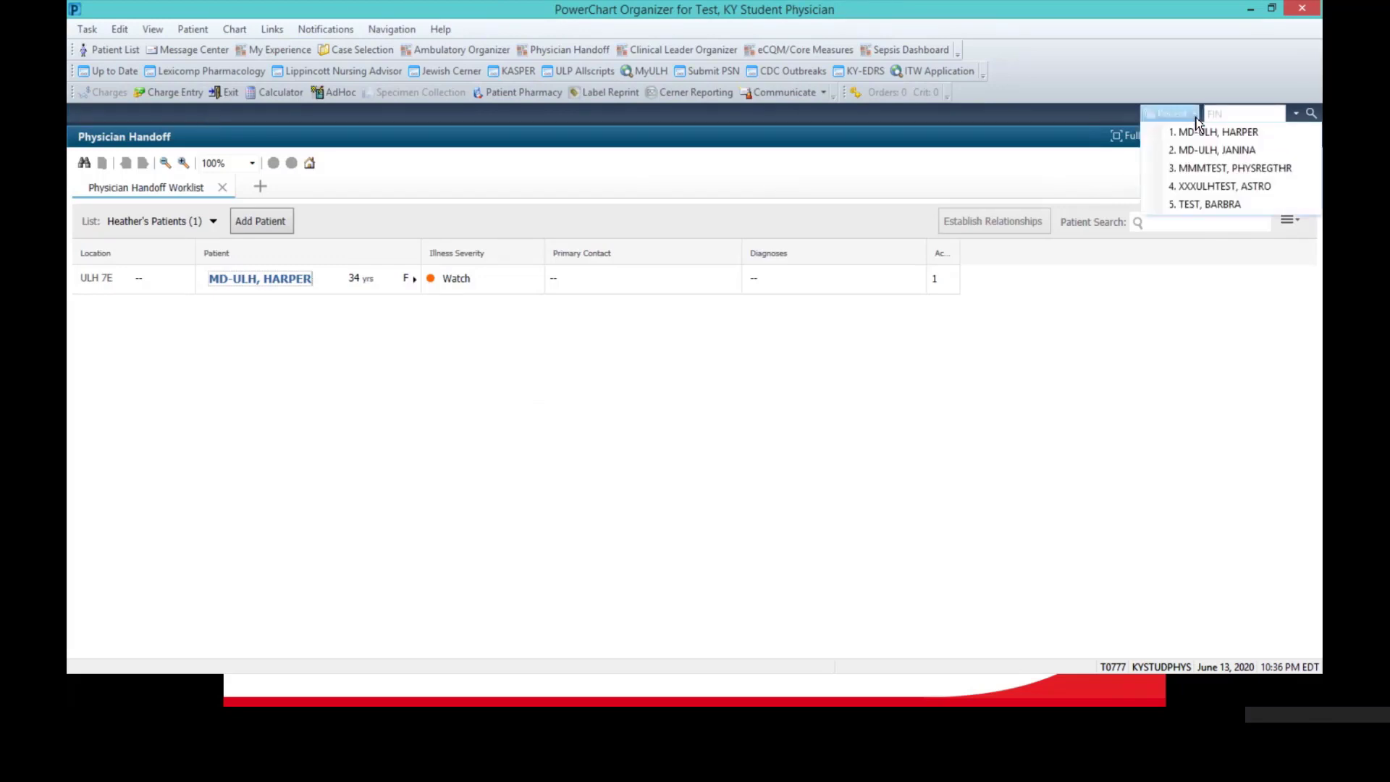
click(1195, 132)
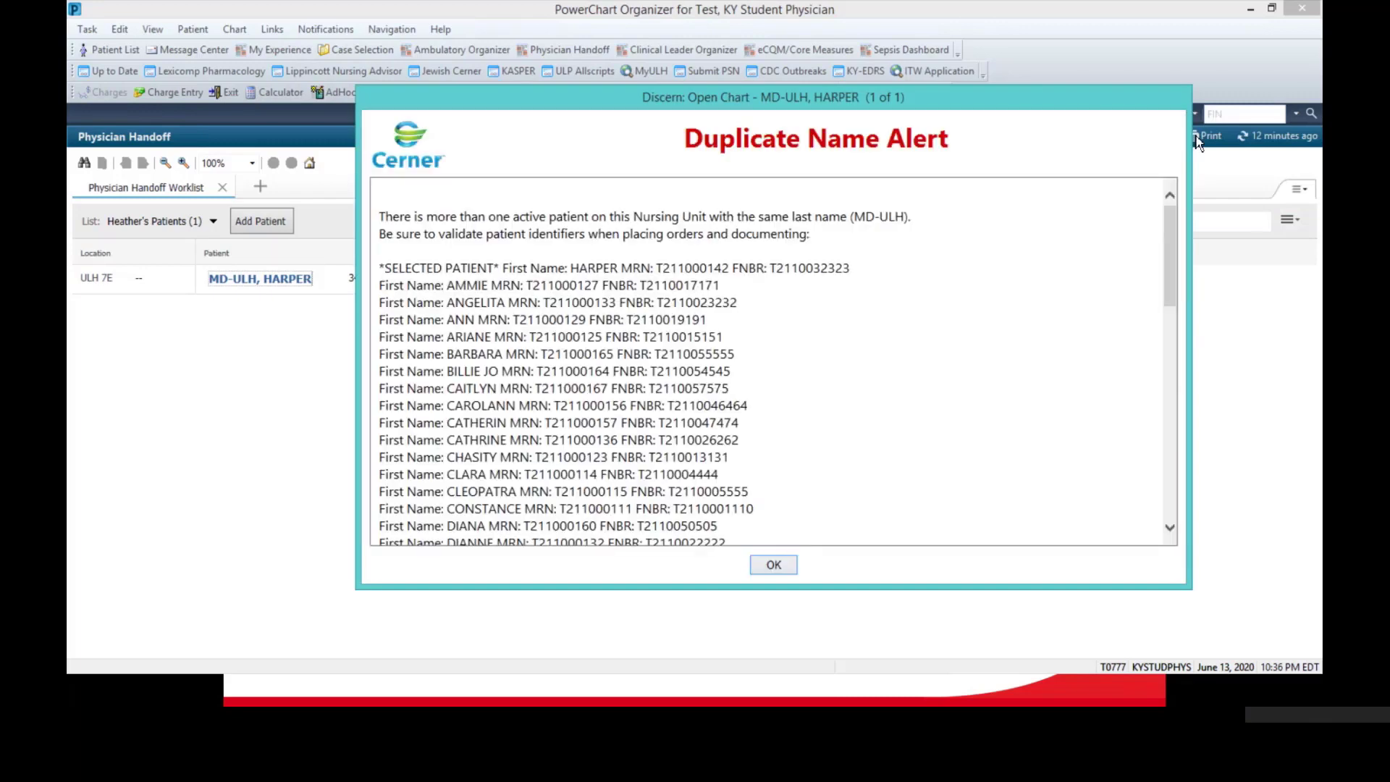
key(Return)
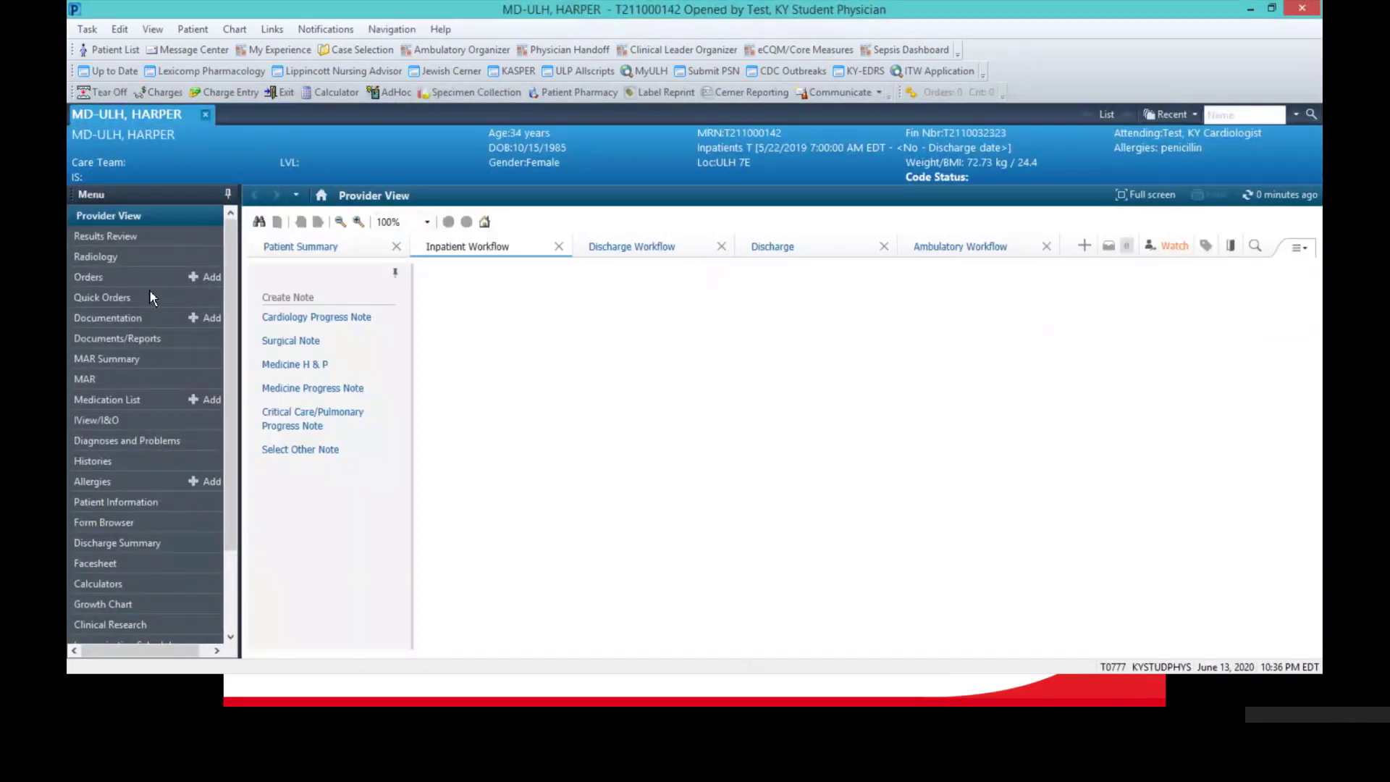
View the Blood Administration band in IView/I&O and check the time range options for its results
click(88, 419)
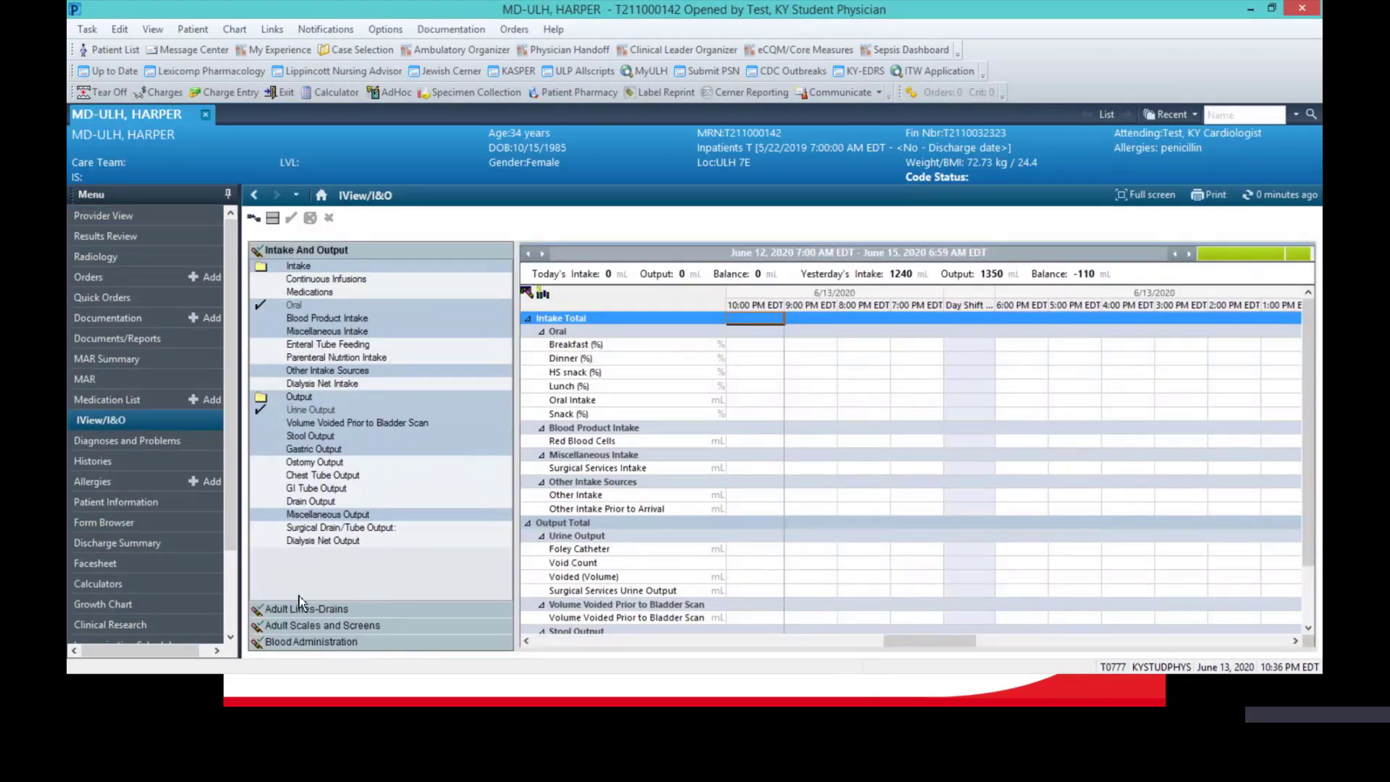
click(349, 642)
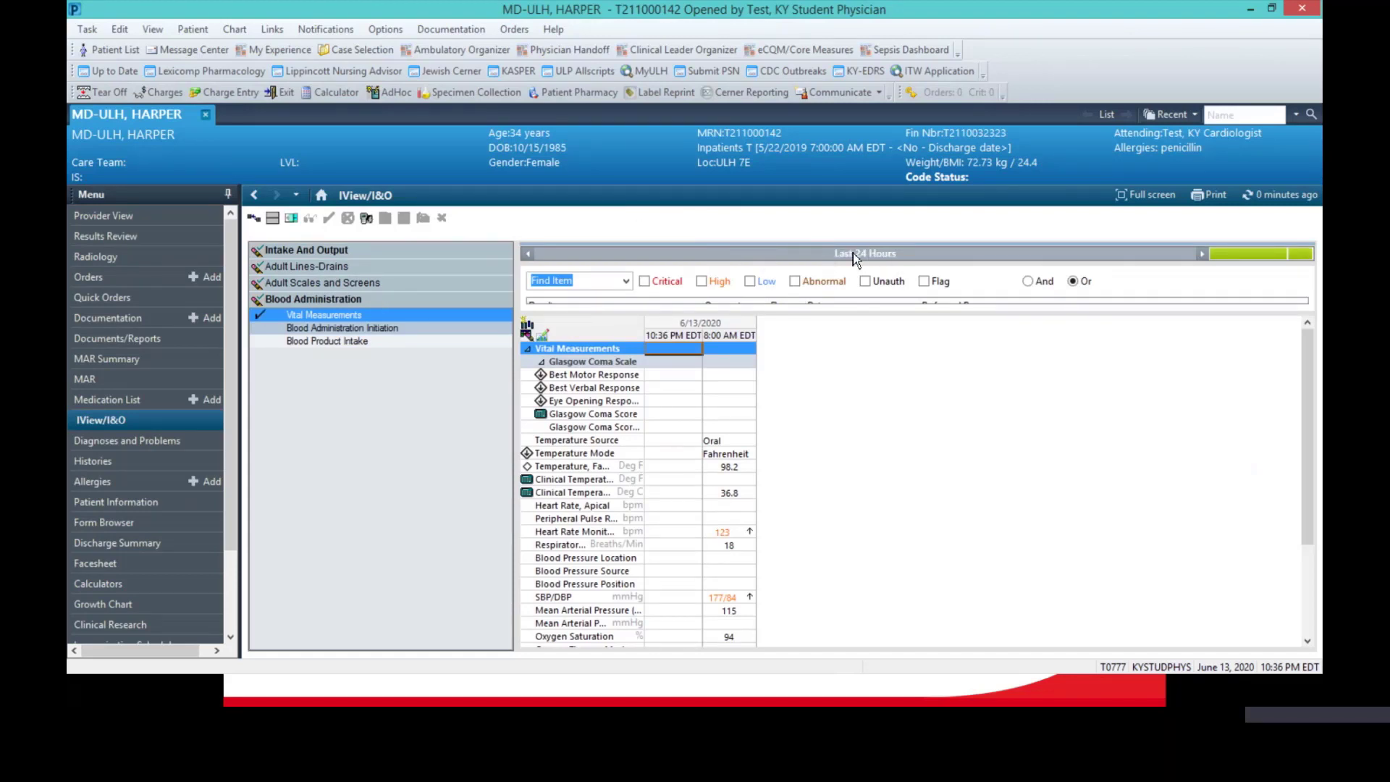
click(882, 257)
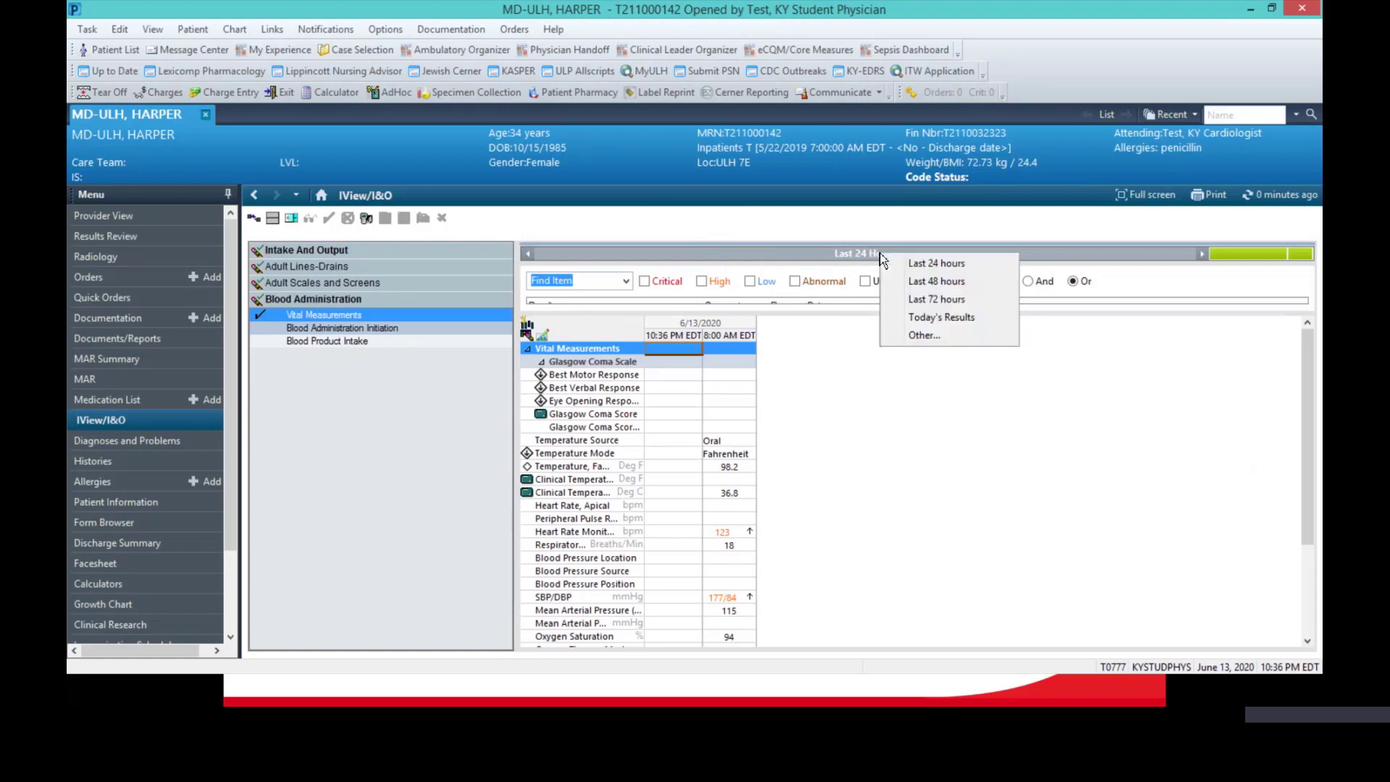
click(818, 232)
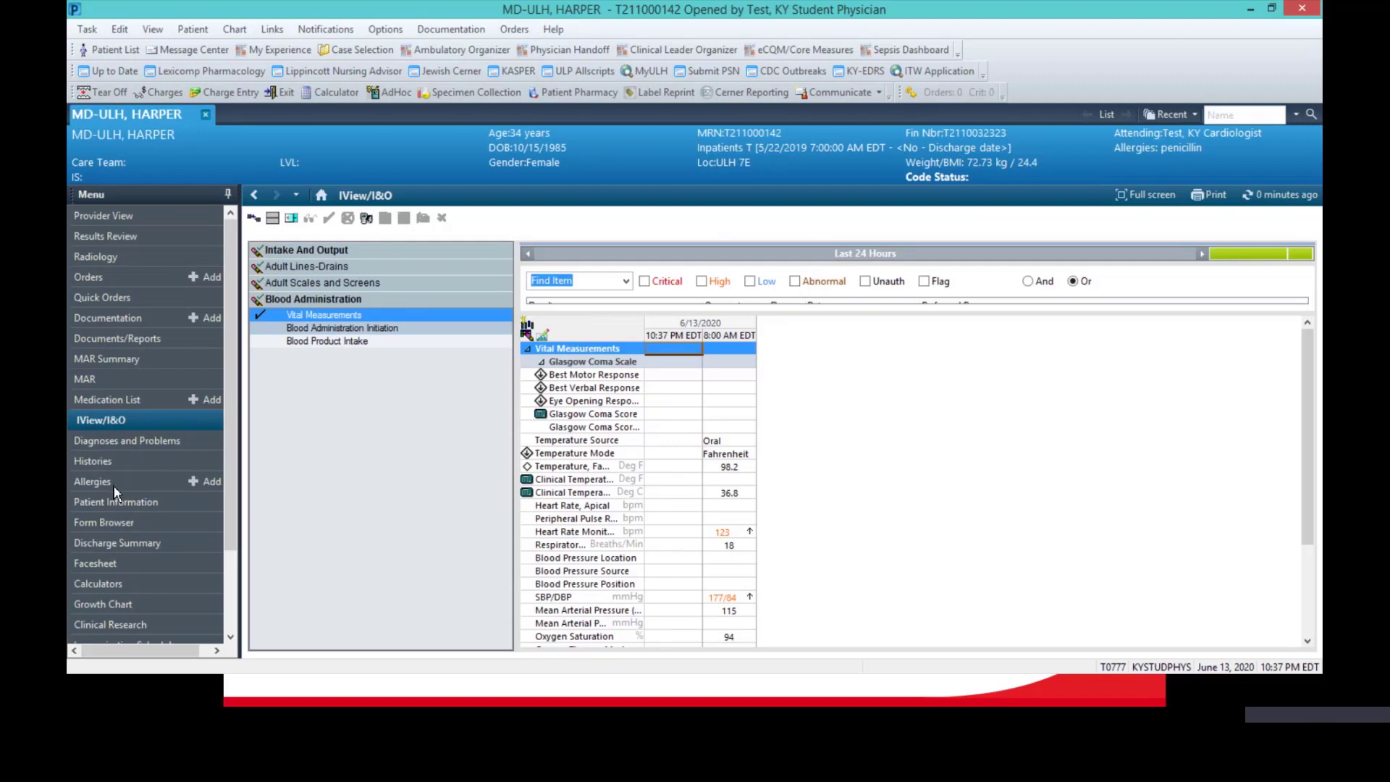
Look through the patient's Diagnoses and Problems, Histories, Allergies and Calculators sections
click(100, 442)
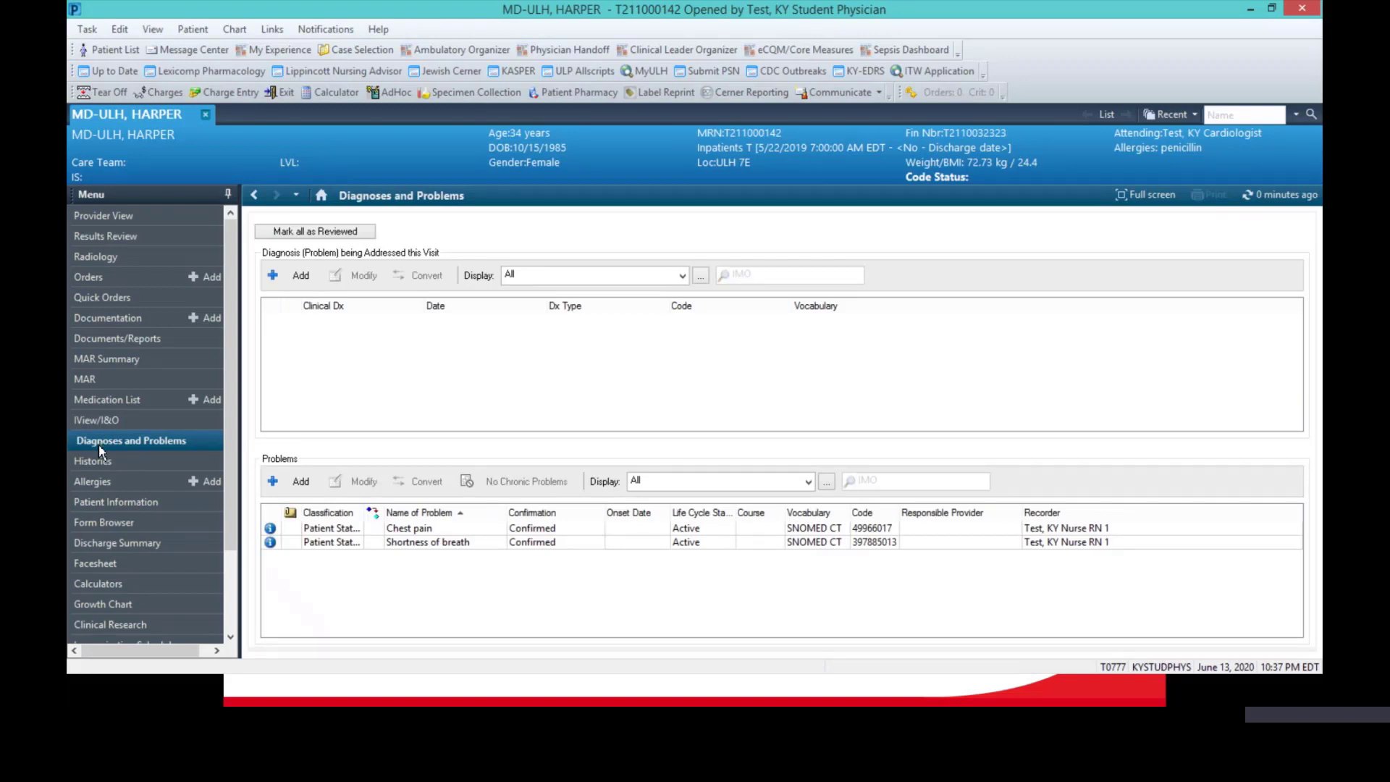
click(98, 461)
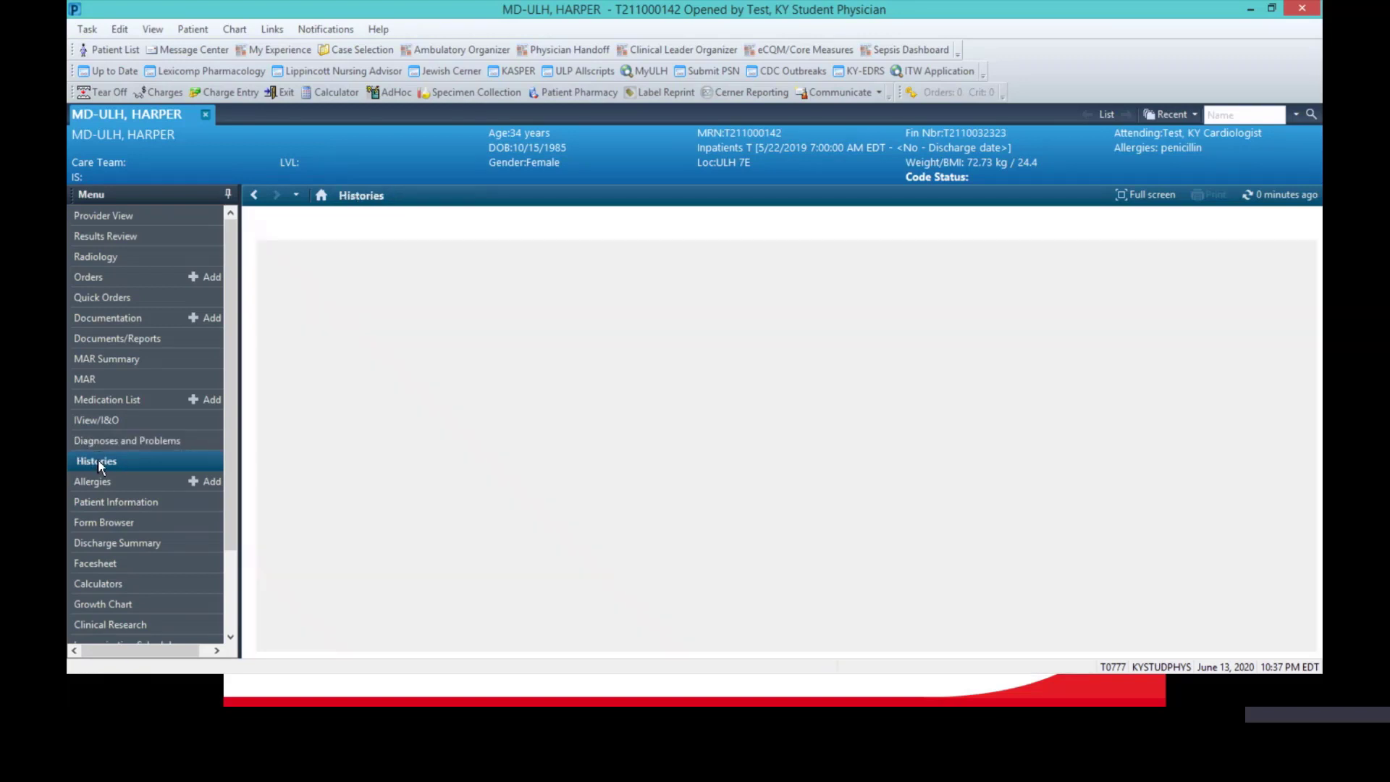
click(107, 481)
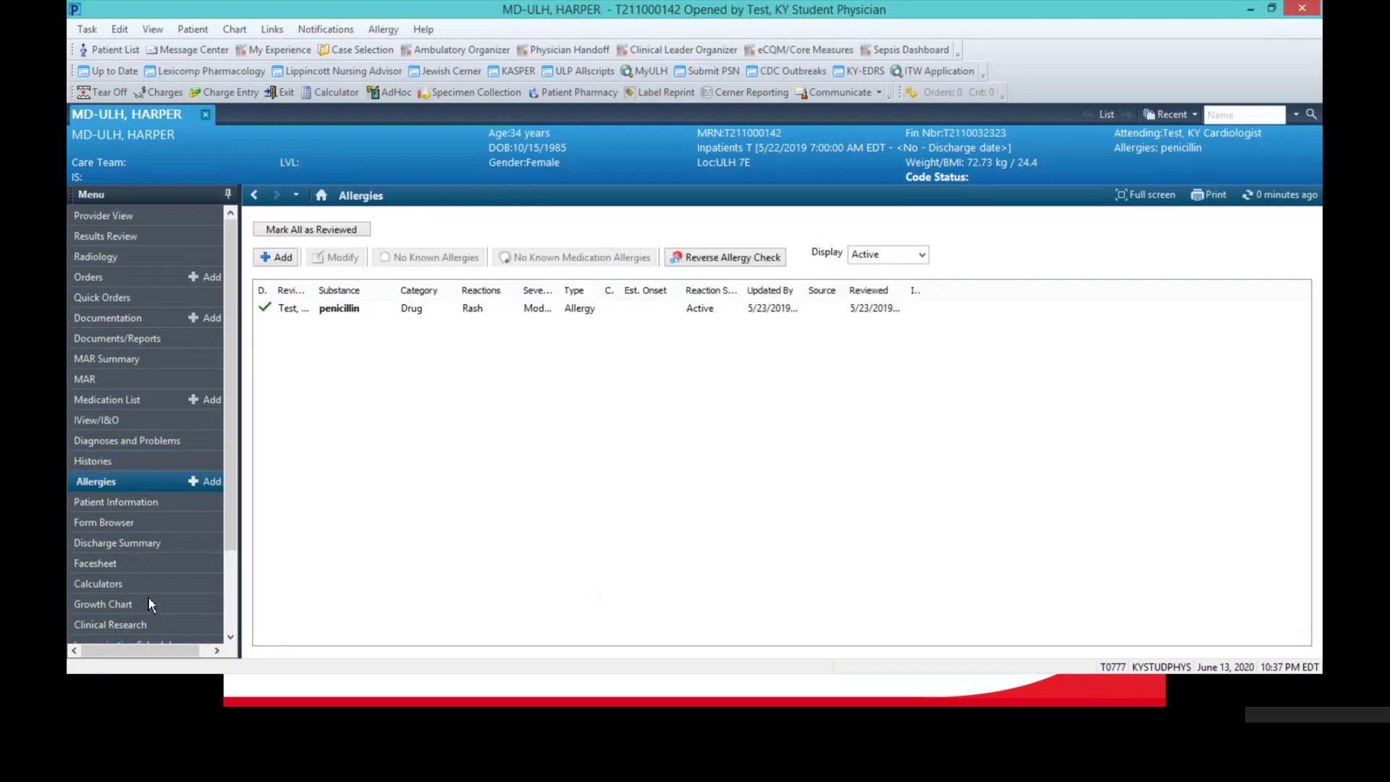
click(134, 583)
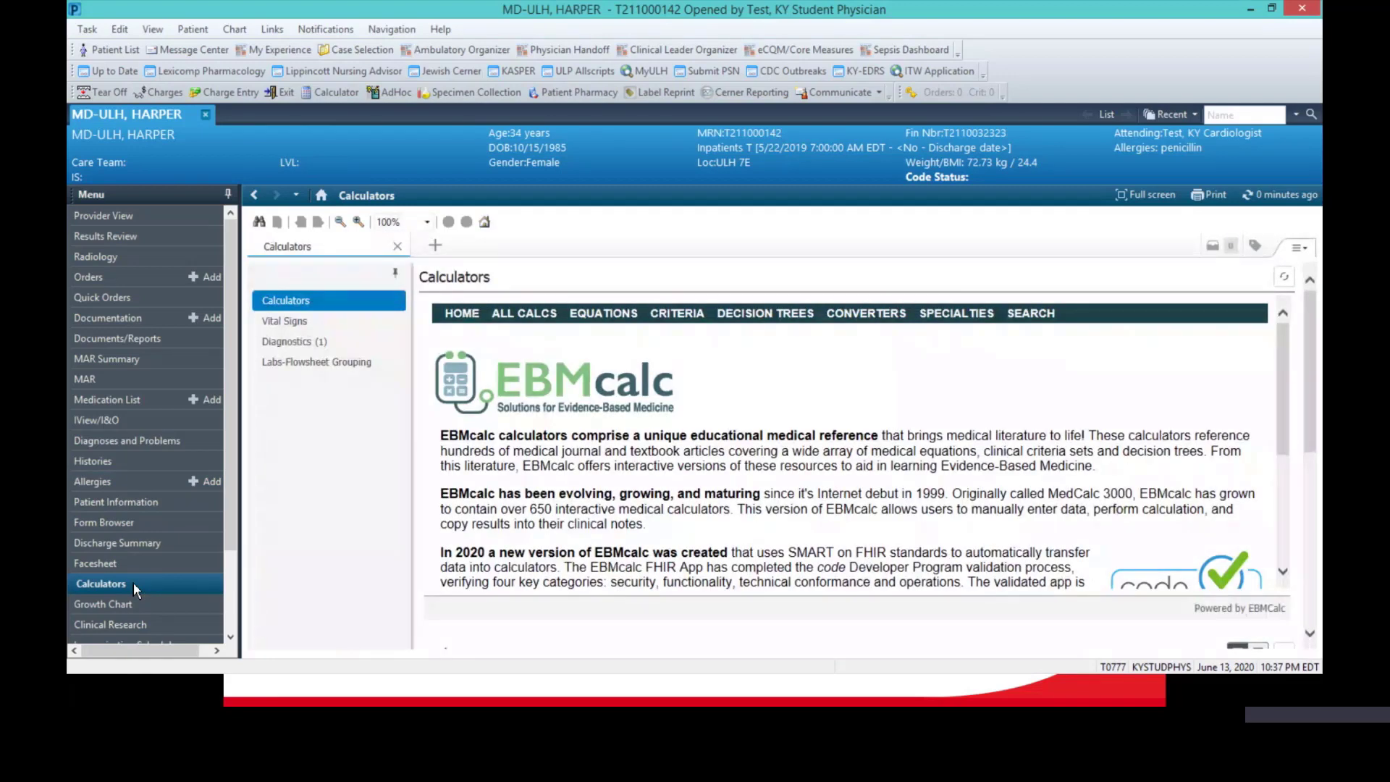
Review the Visit List and PPR Summary in the patient's information
click(176, 501)
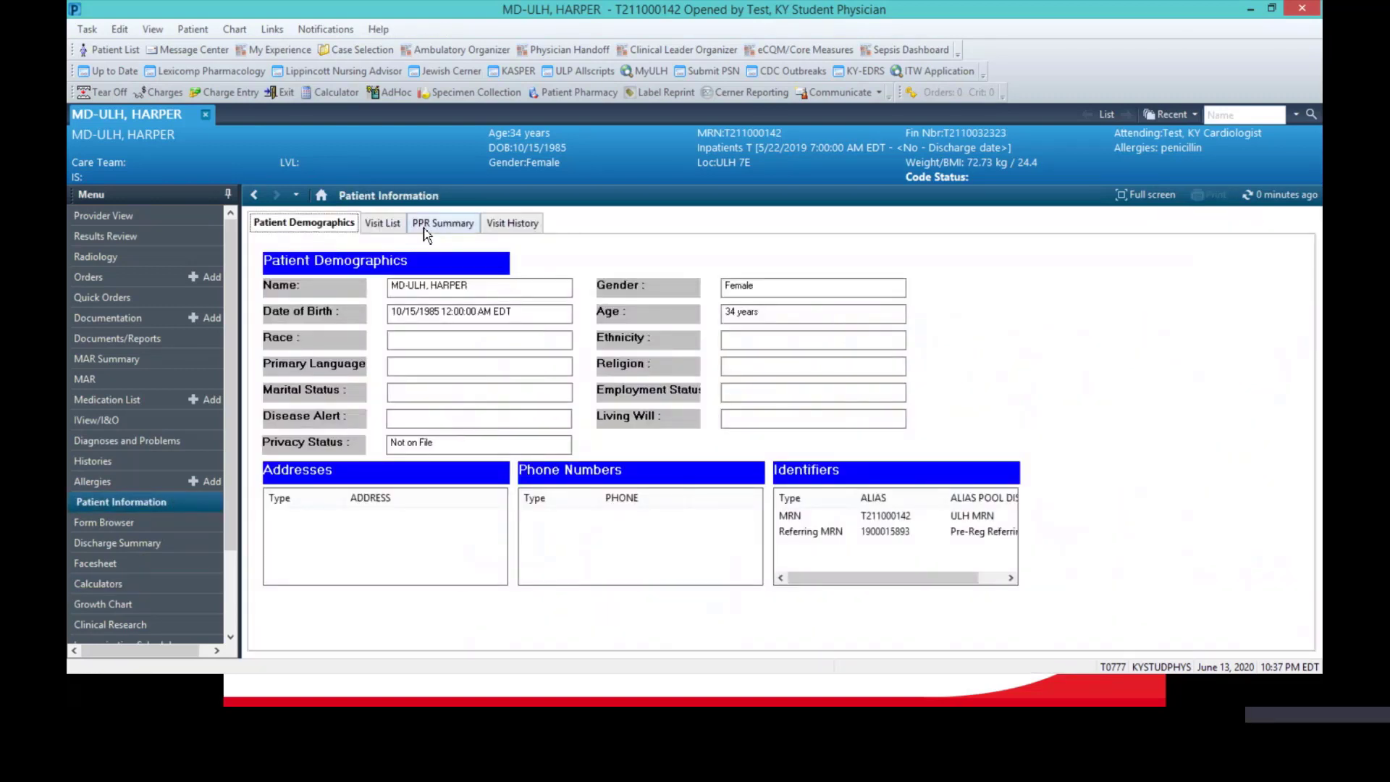
click(365, 227)
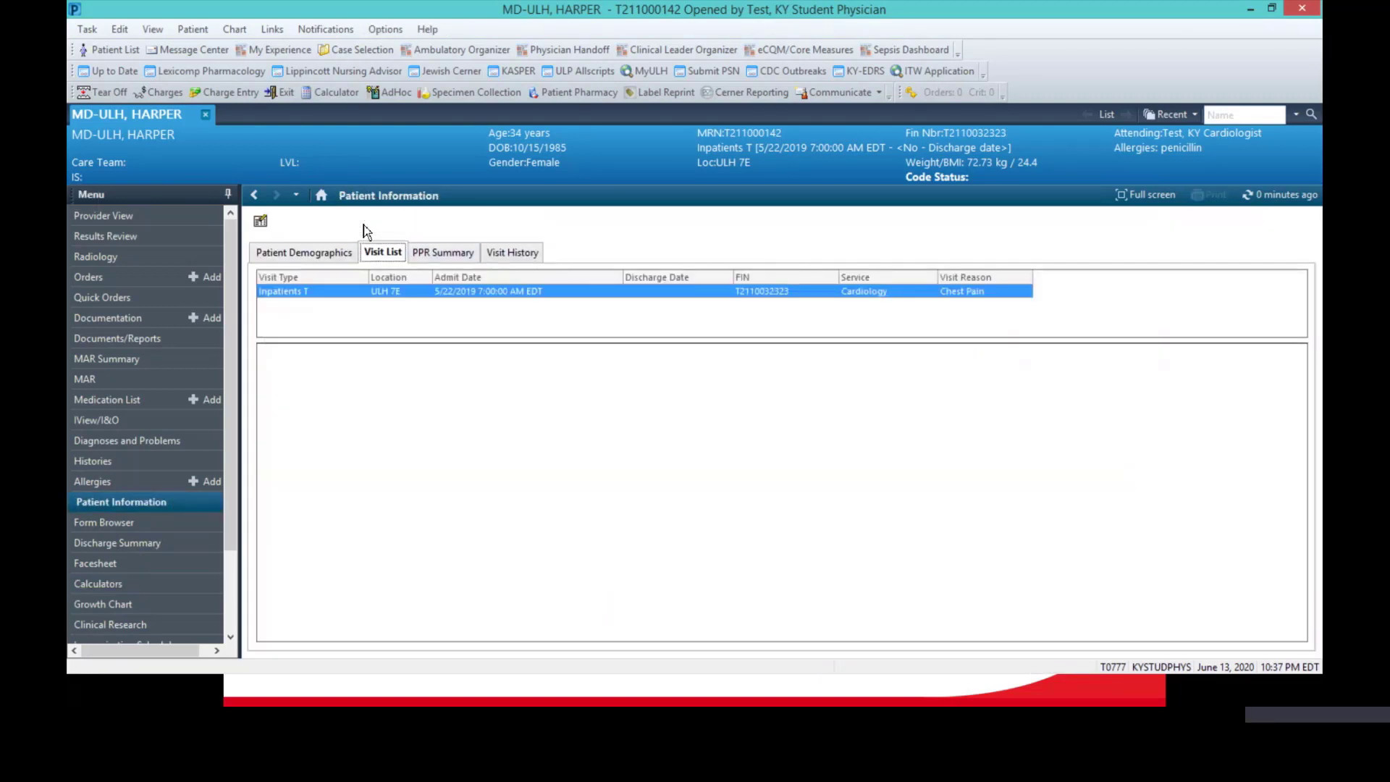
click(444, 253)
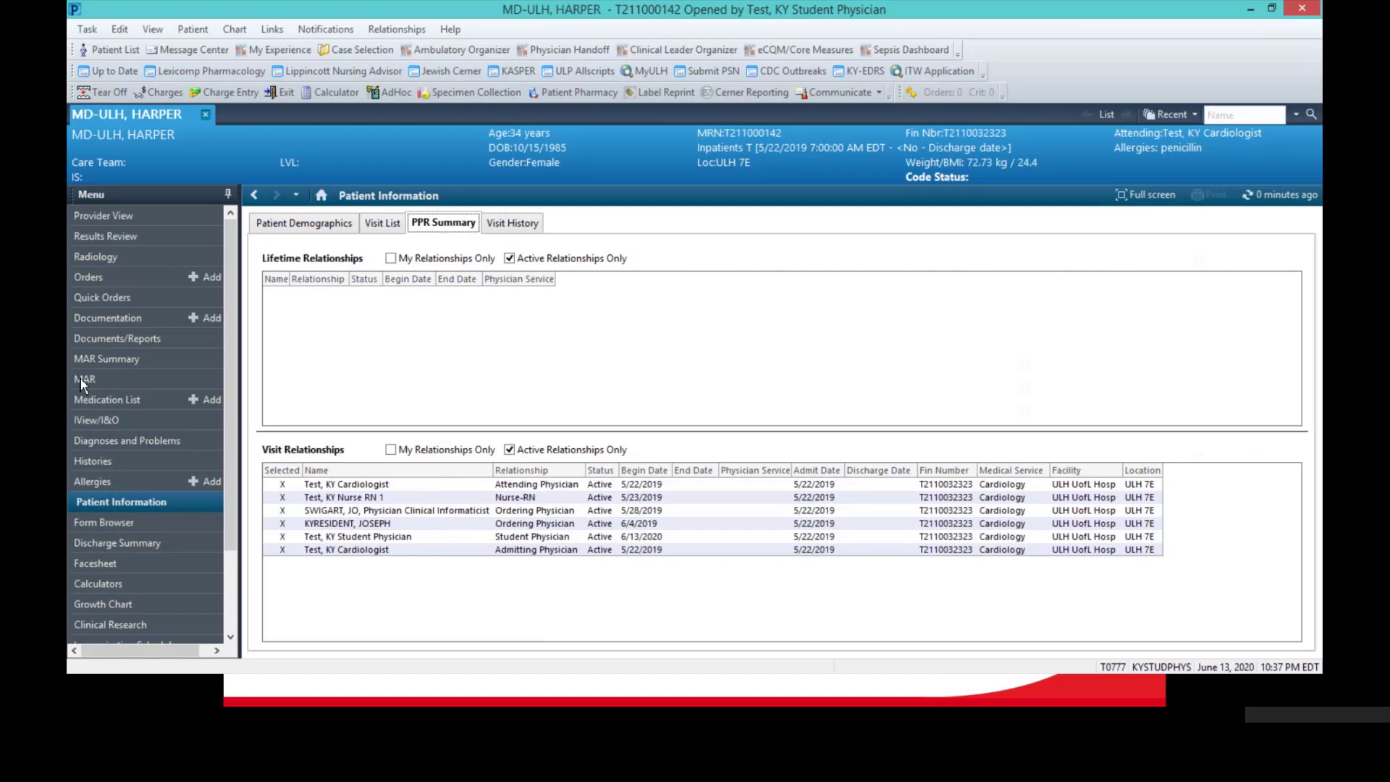
Open the patient's Orders and filter the order list to All Active Orders
click(128, 279)
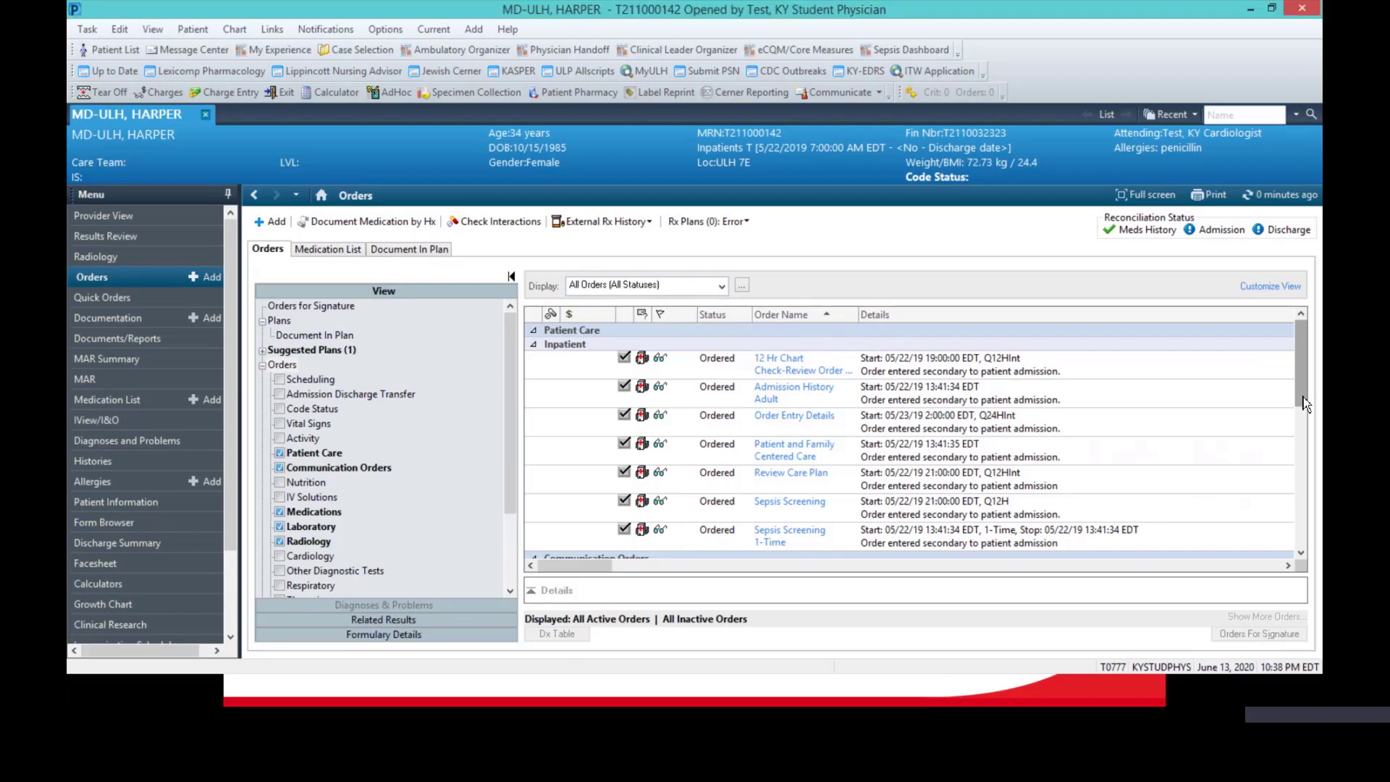
mouse_move(1305, 404)
mouse_down()
mouse_move(1303, 565)
mouse_move(1301, 405)
mouse_up()
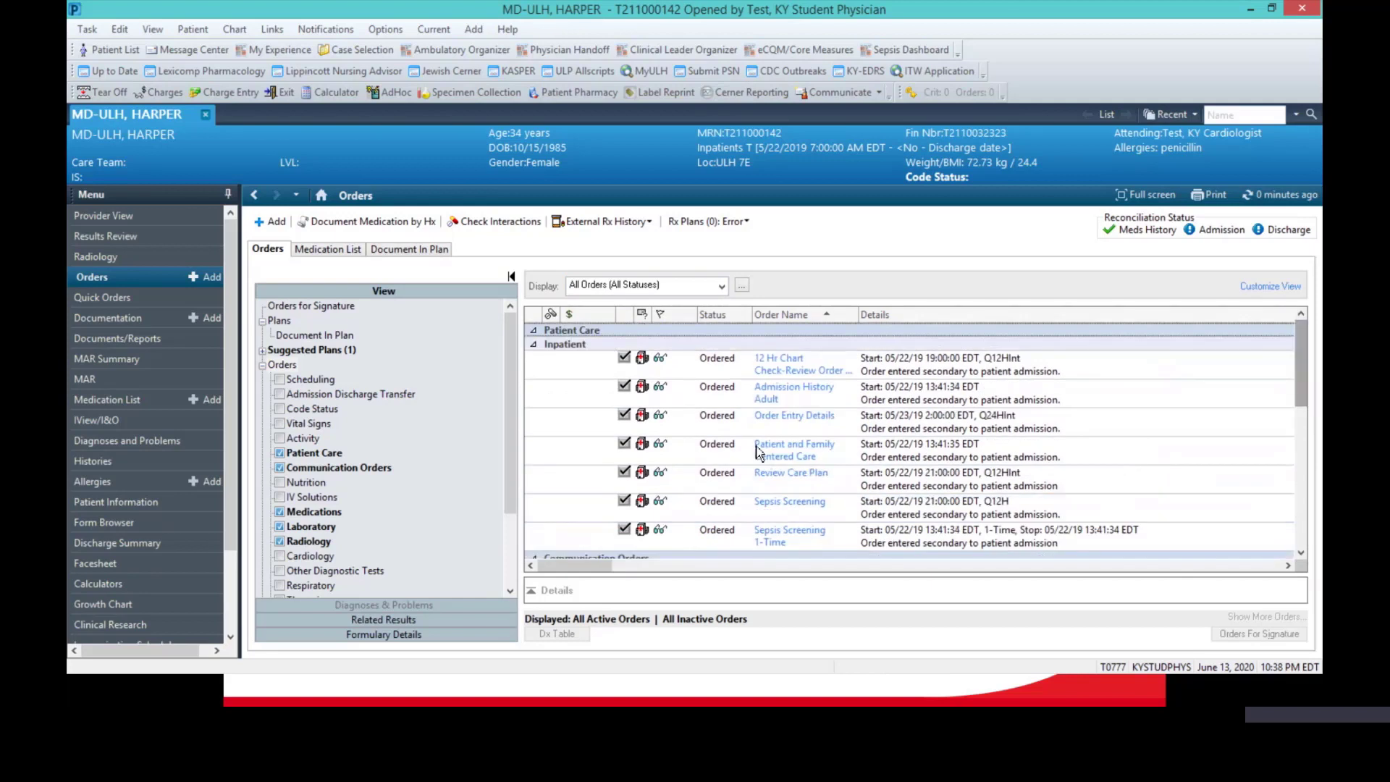
click(721, 289)
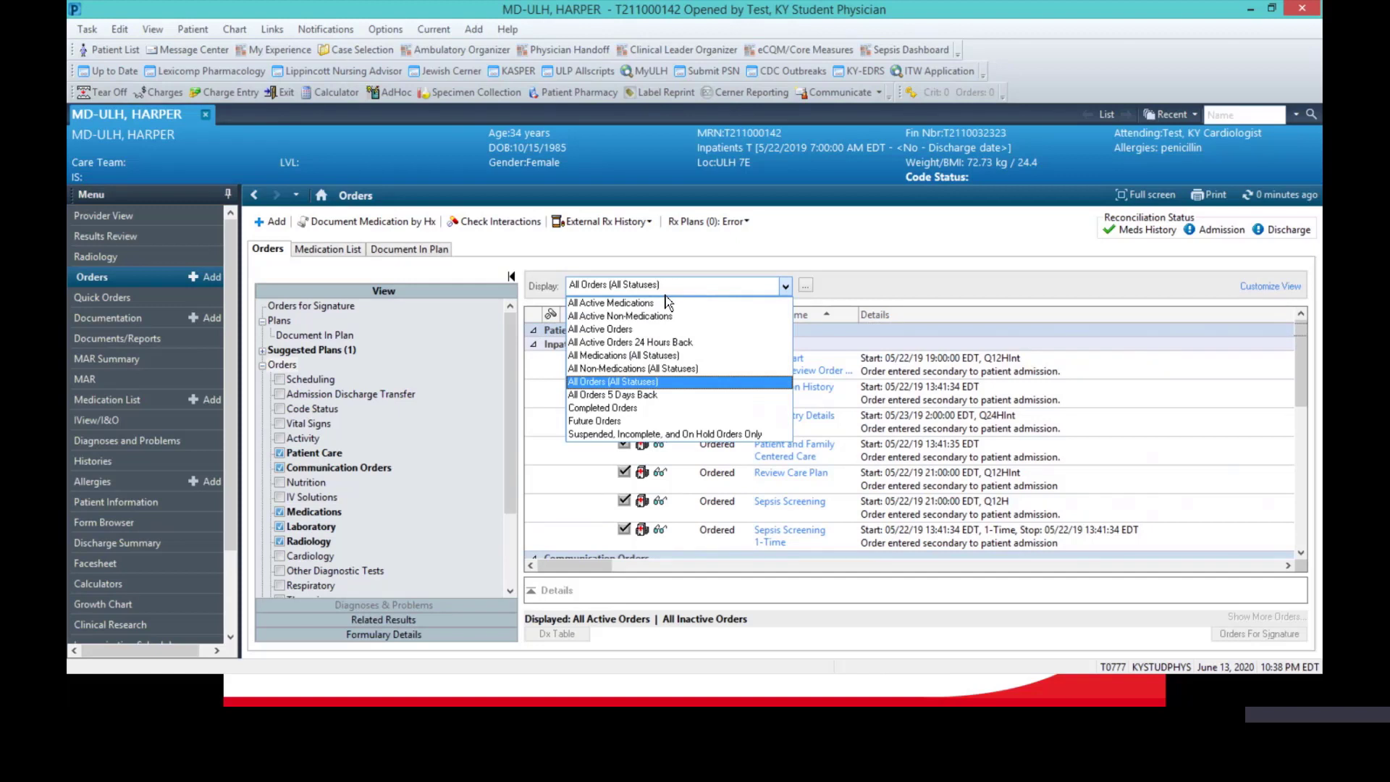
click(612, 329)
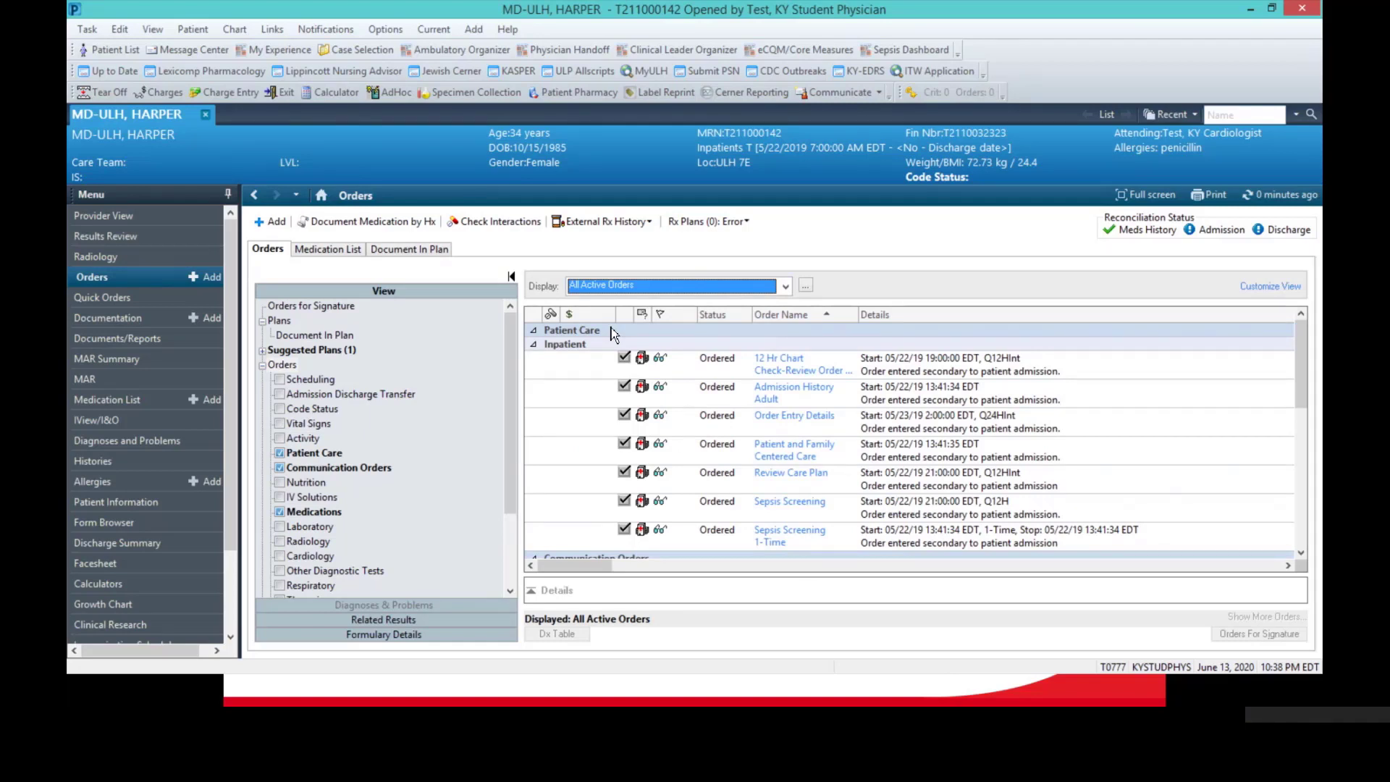
Add an inpatient Bedrest order as a proposal, with the test cardiologist as the ordering physician and Order Requiring Provider Signature
click(260, 224)
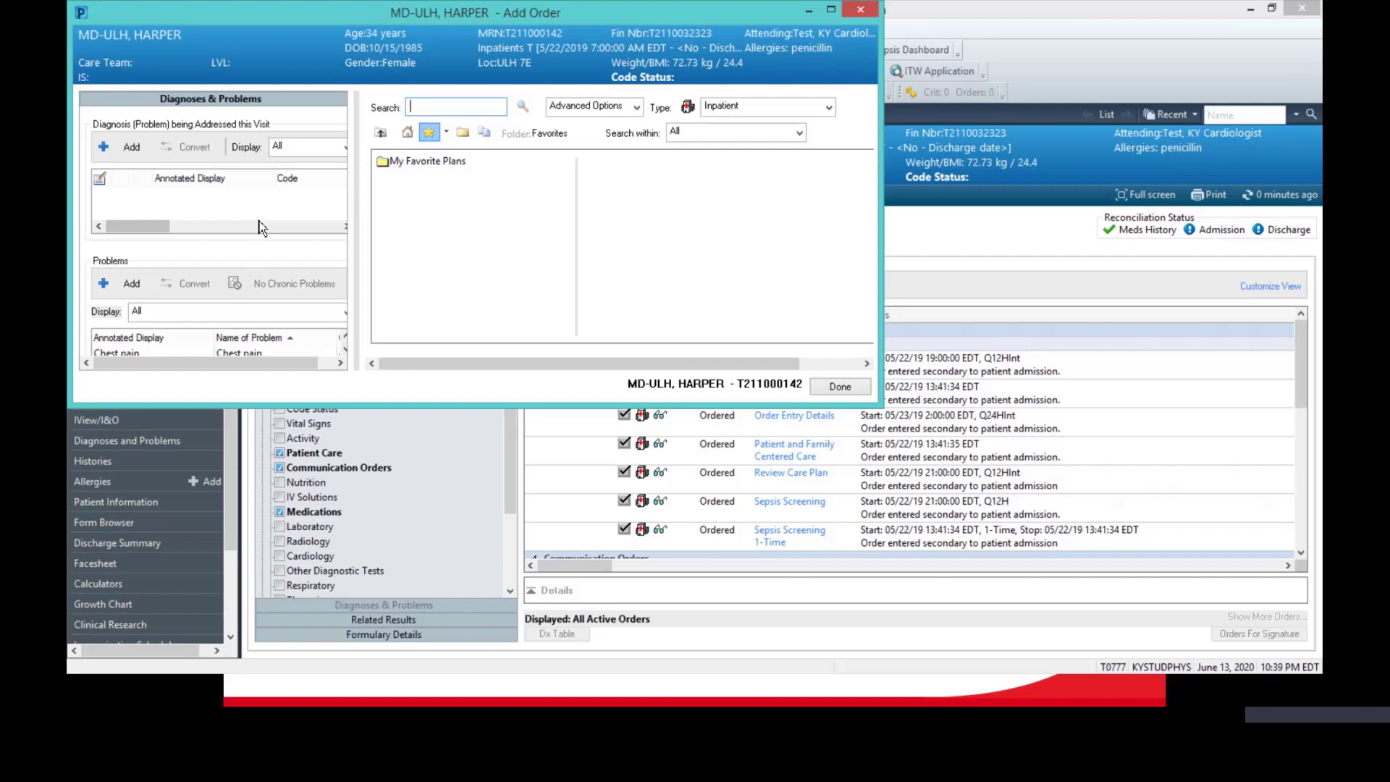
text(bedrest)
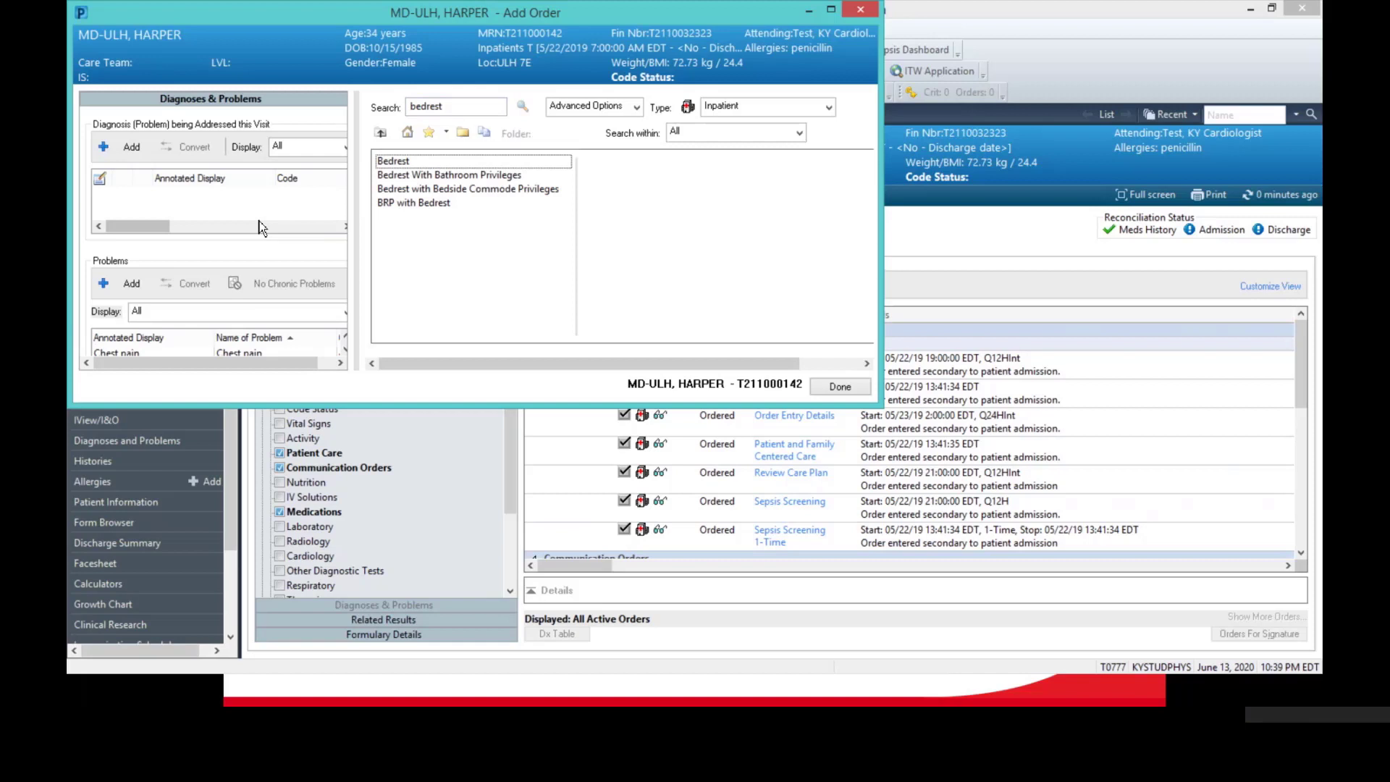
click(457, 103)
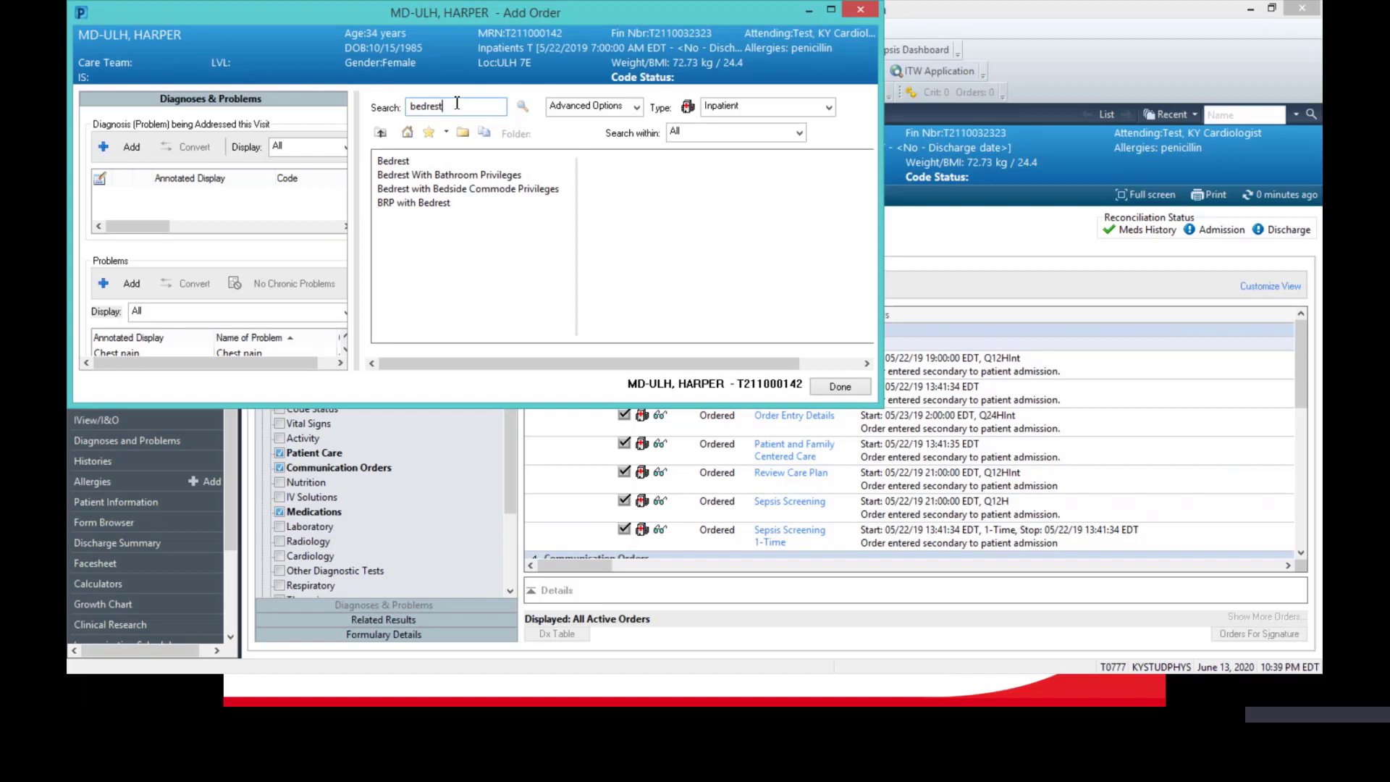
click(392, 163)
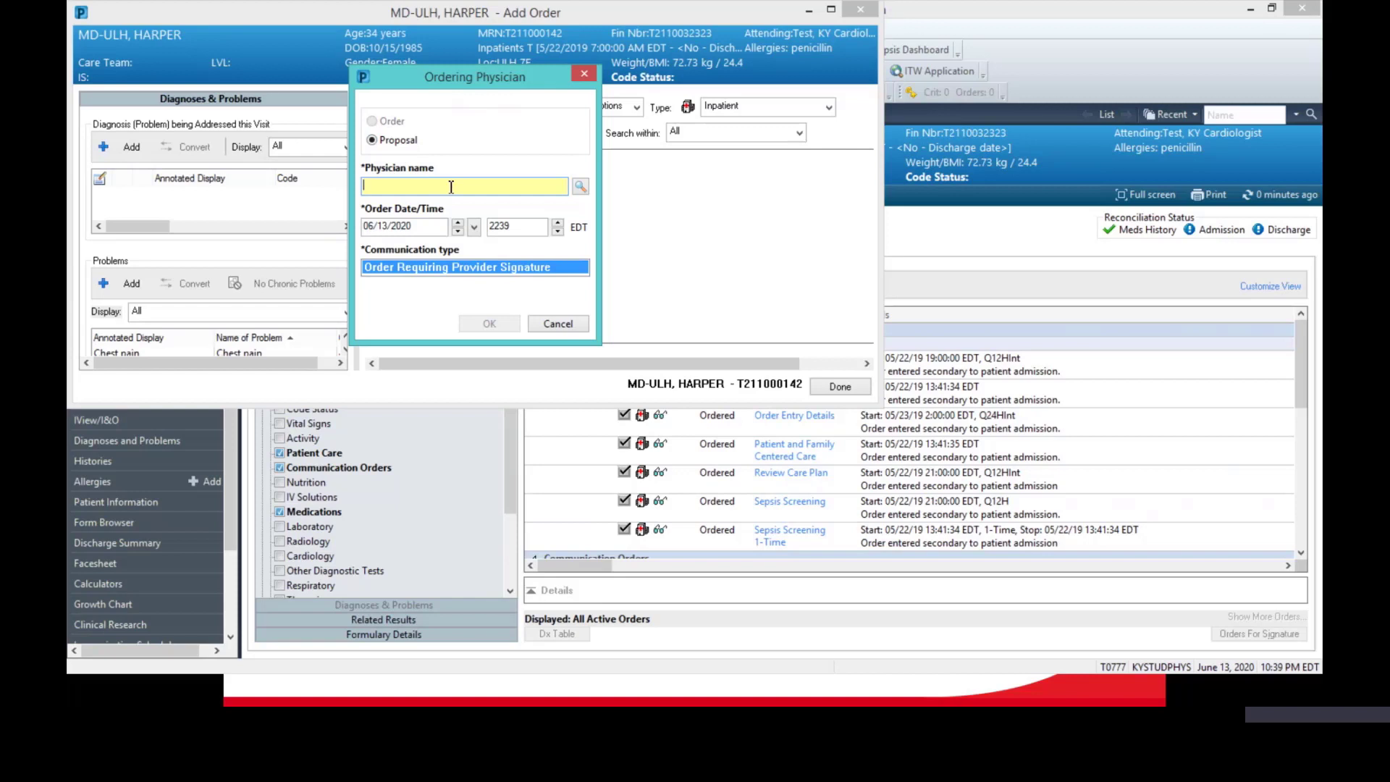
text(test, ky car)
click(579, 186)
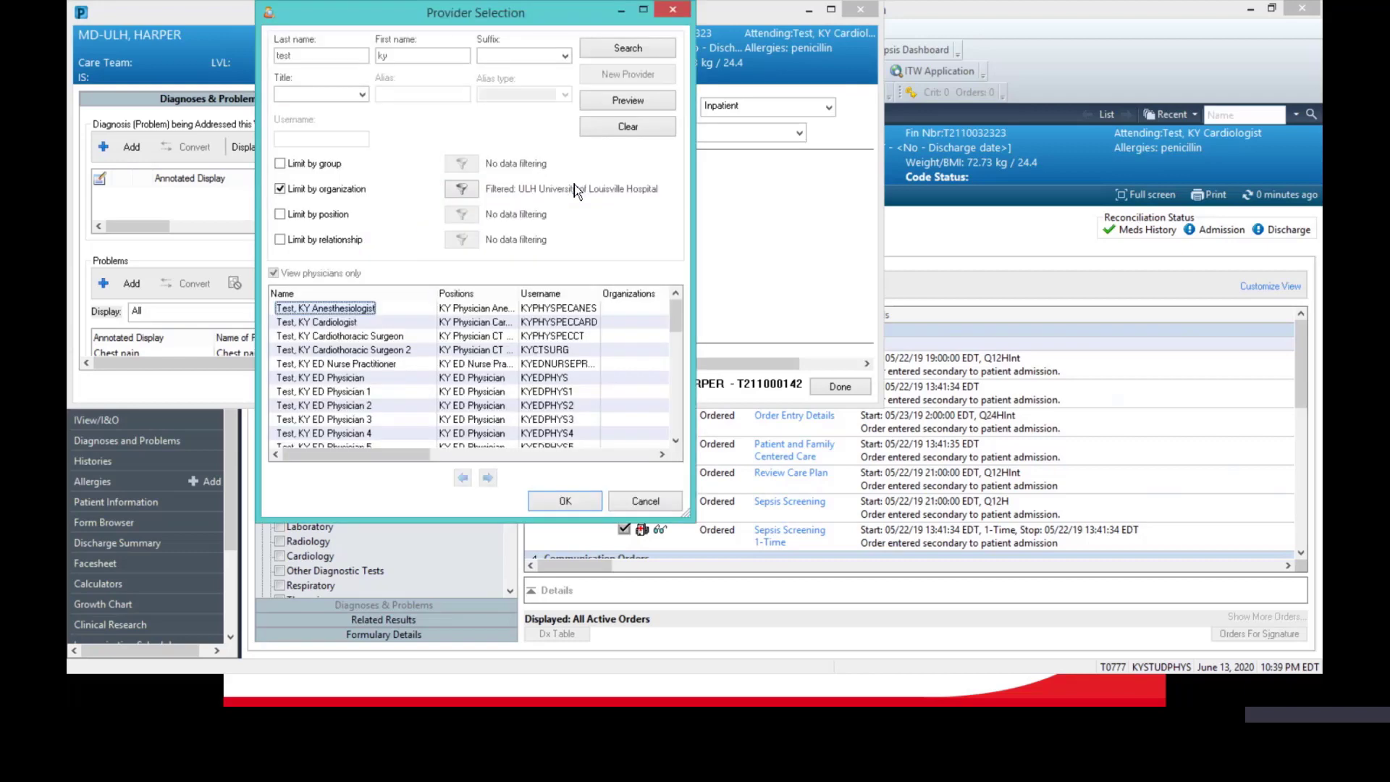
double_click(338, 324)
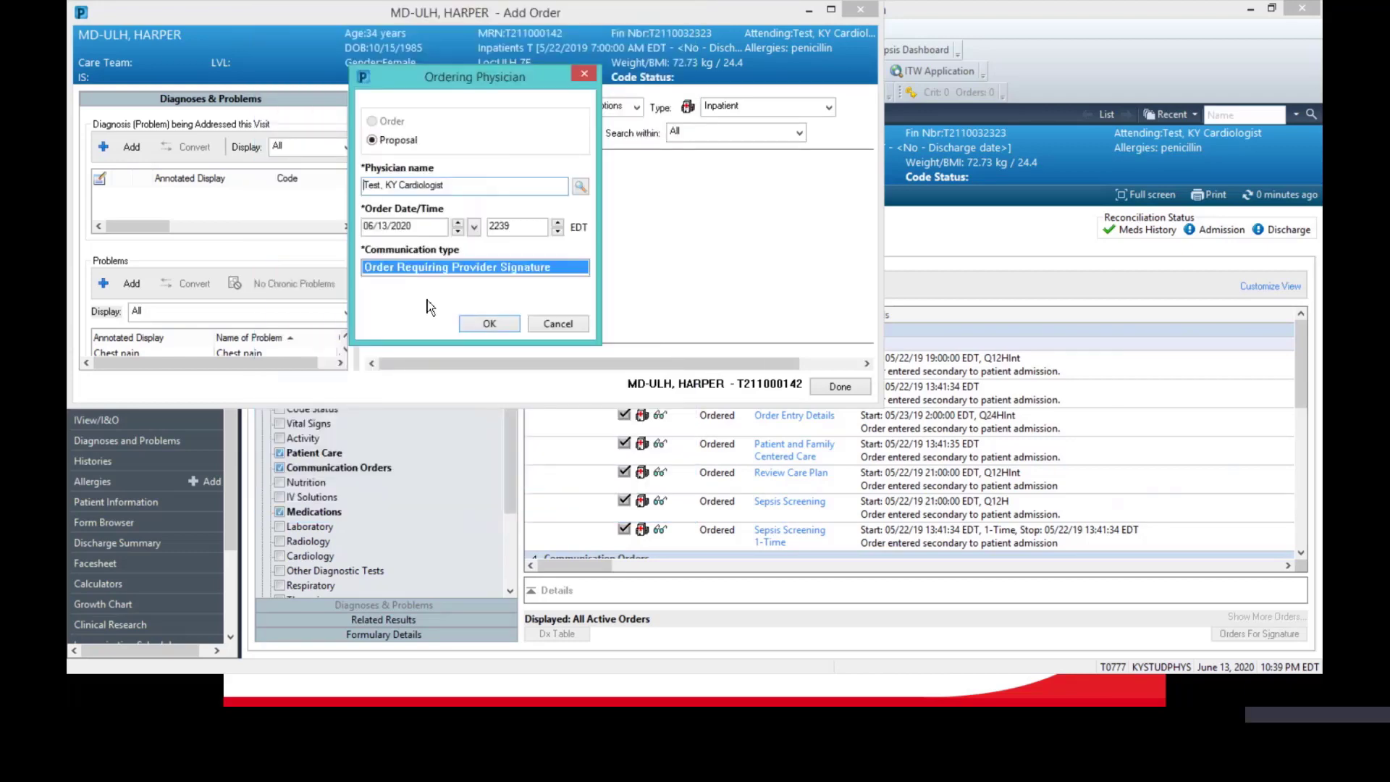
click(507, 324)
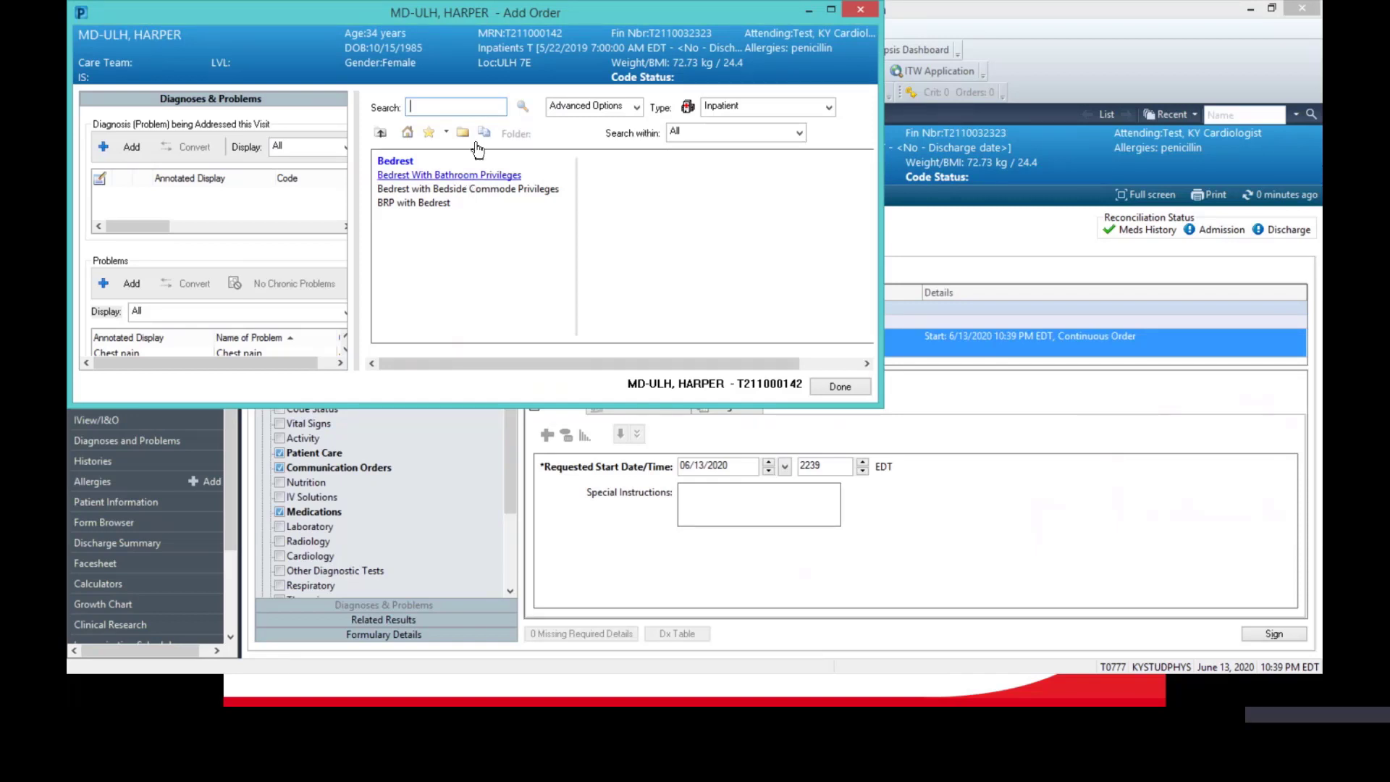
Add a BMP Basic Metabolic Panel order with the Stat collect, T;N sentence and finish adding orders
text(bmp)
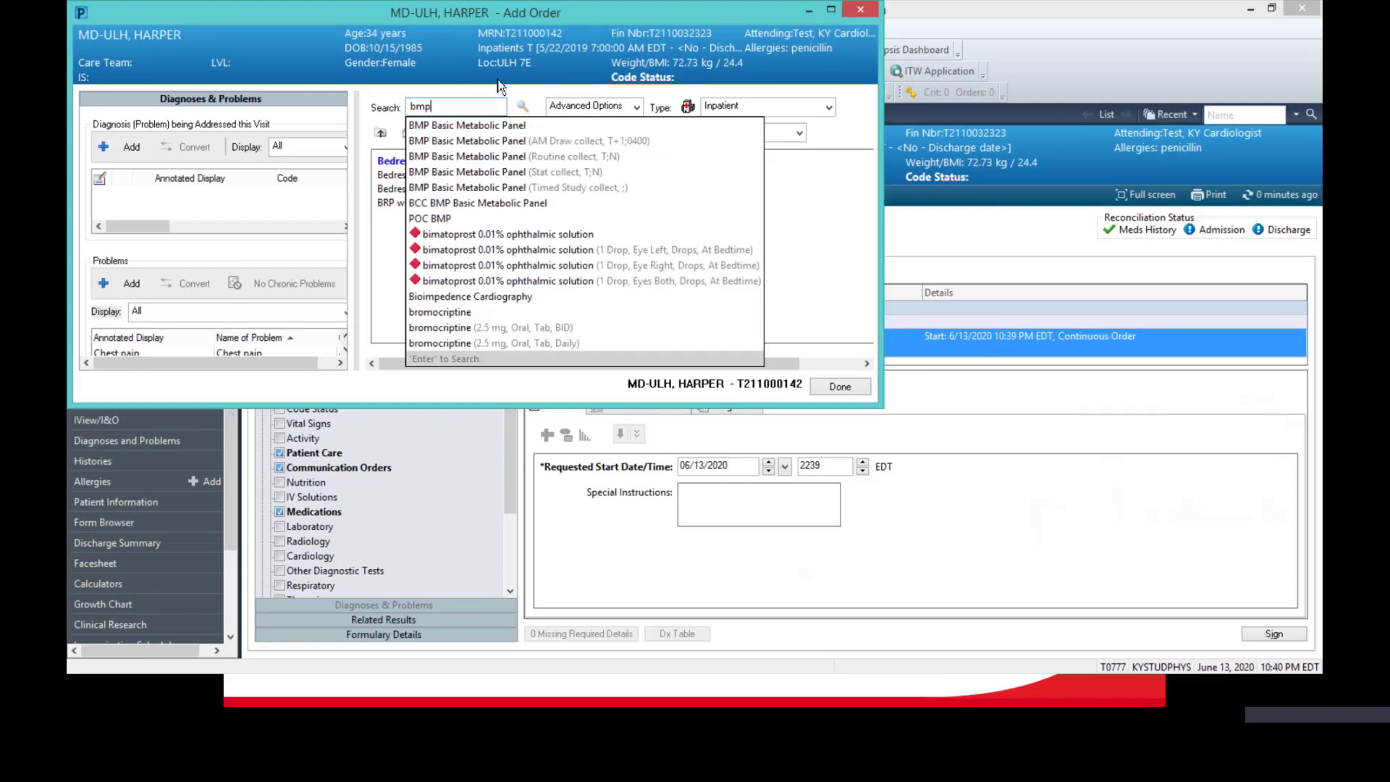
key(Return)
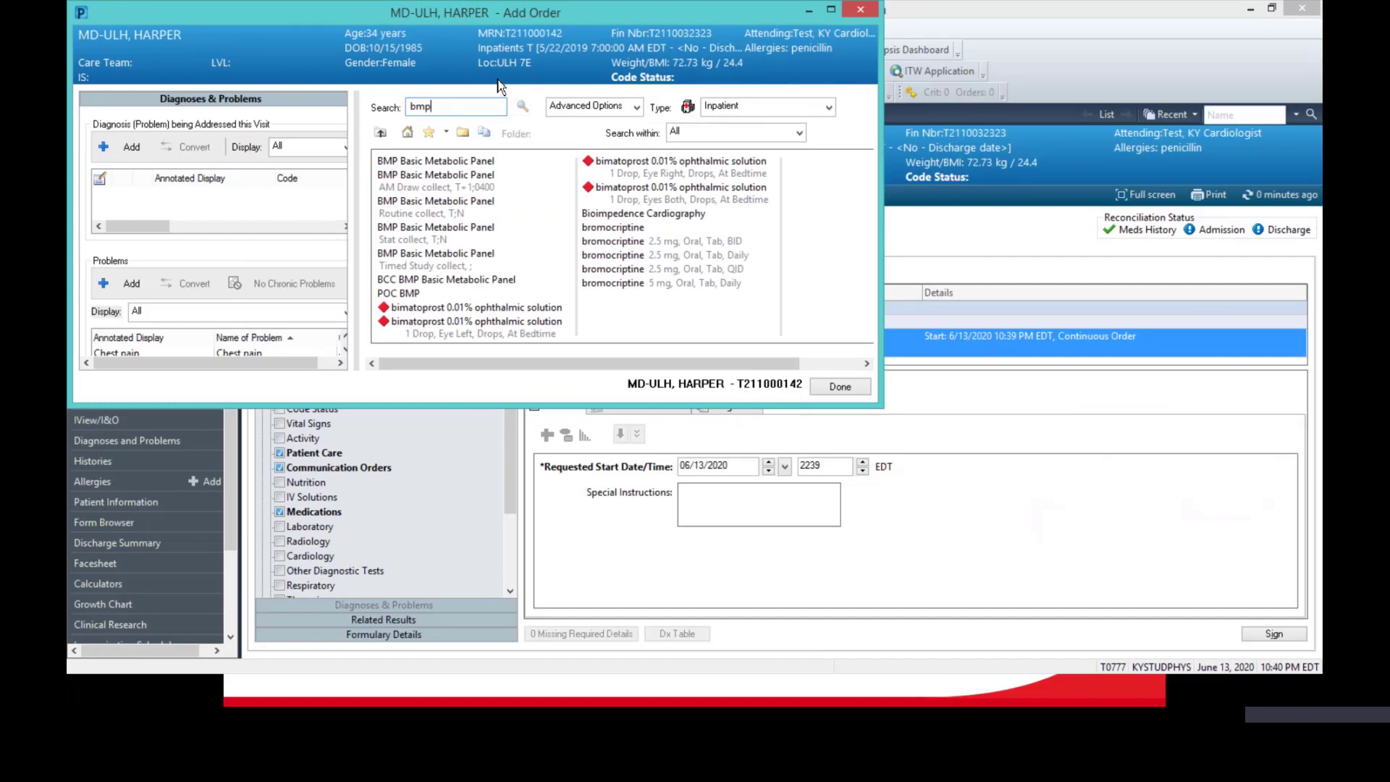
click(415, 225)
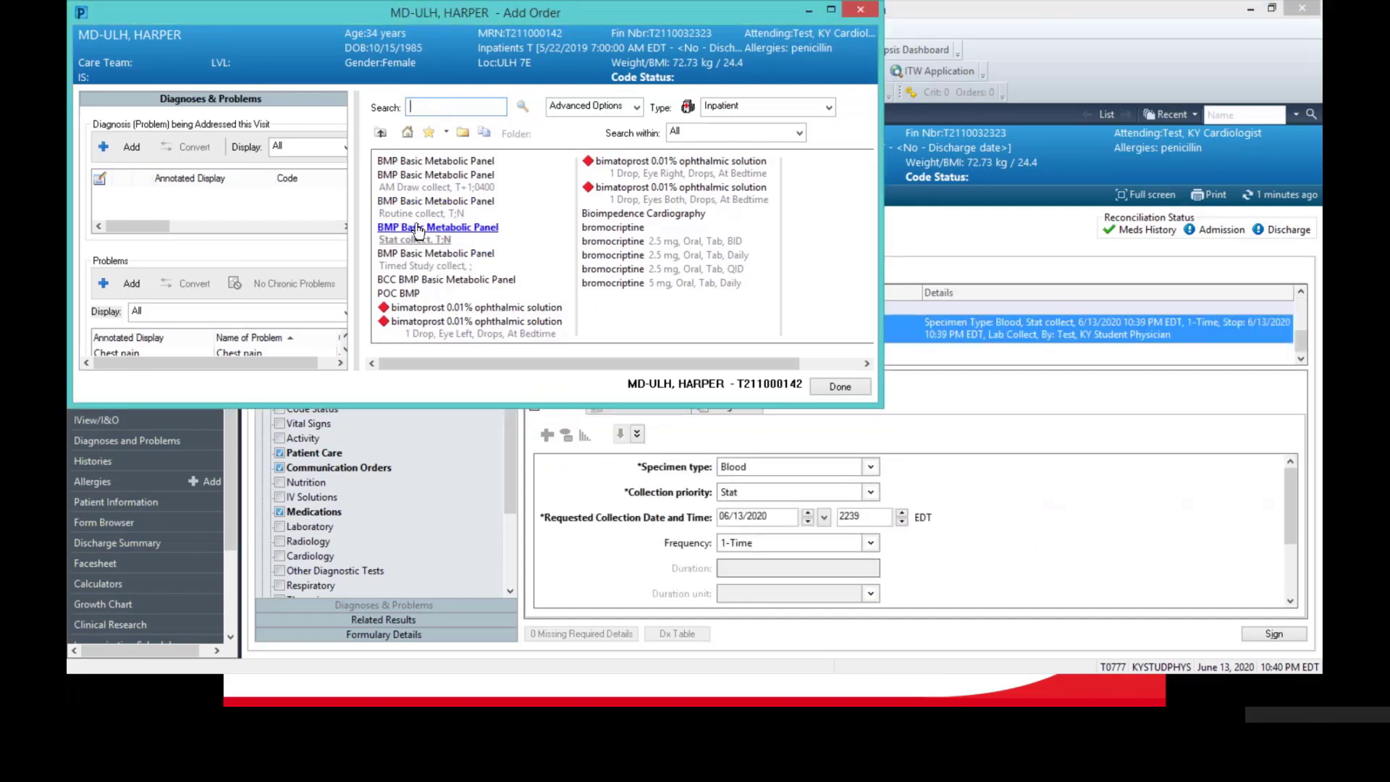
click(841, 386)
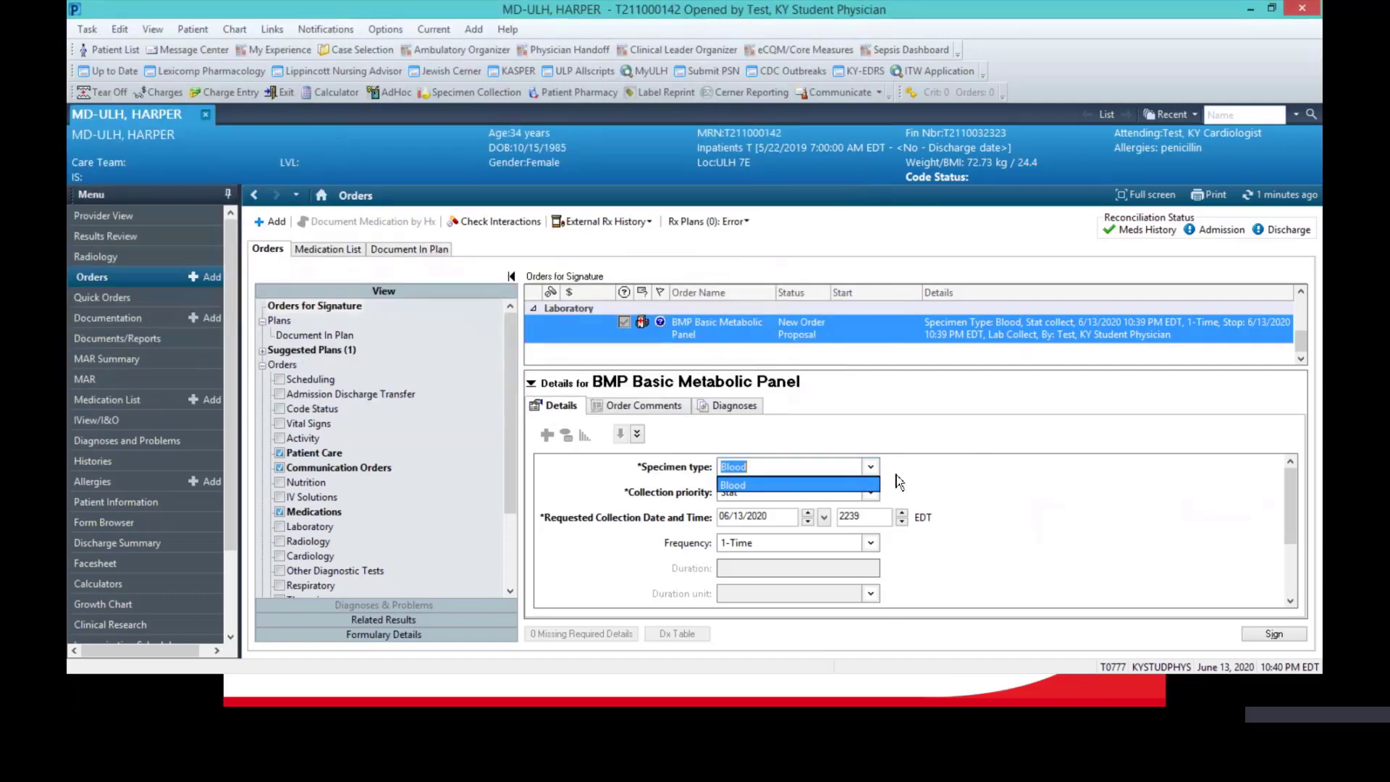
Check the collection priority choices for the BMP order and re-enter Stat as its priority
click(869, 493)
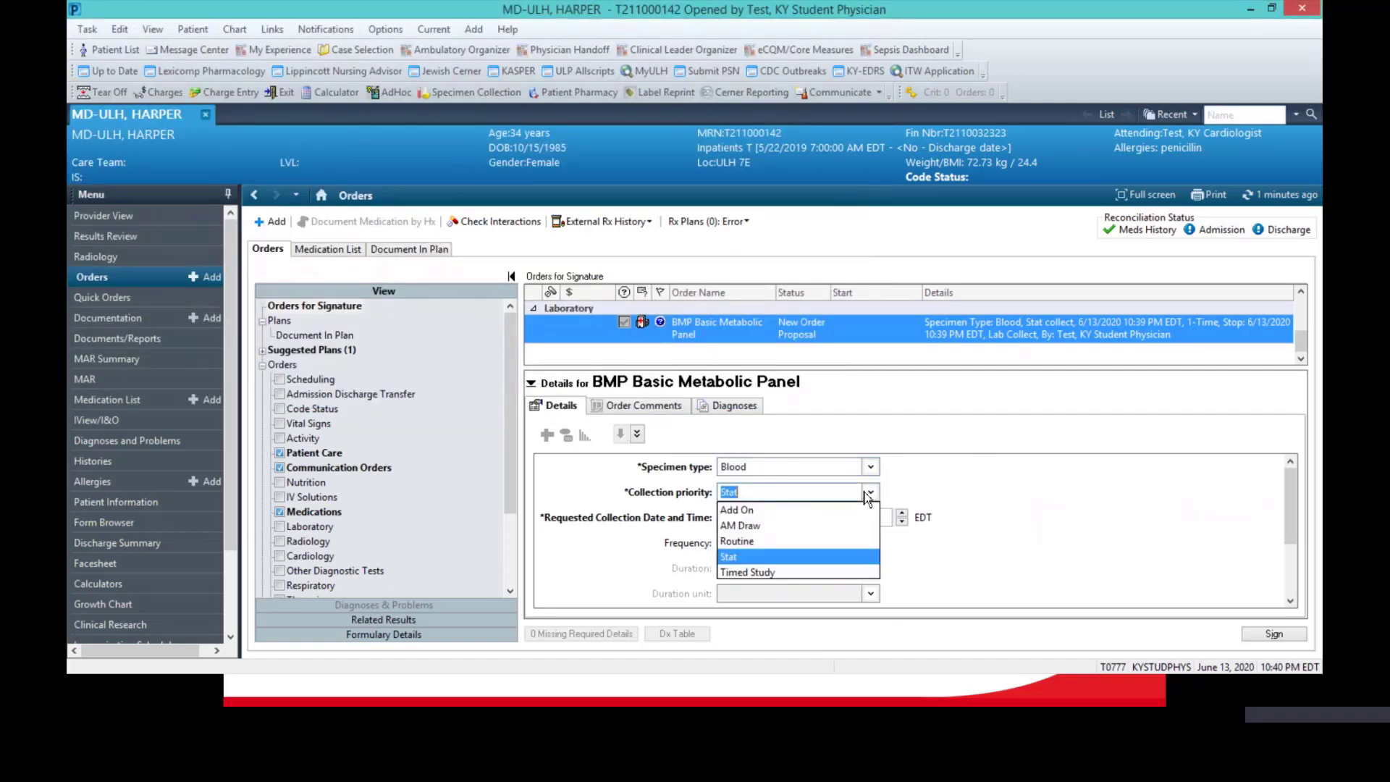
click(1132, 443)
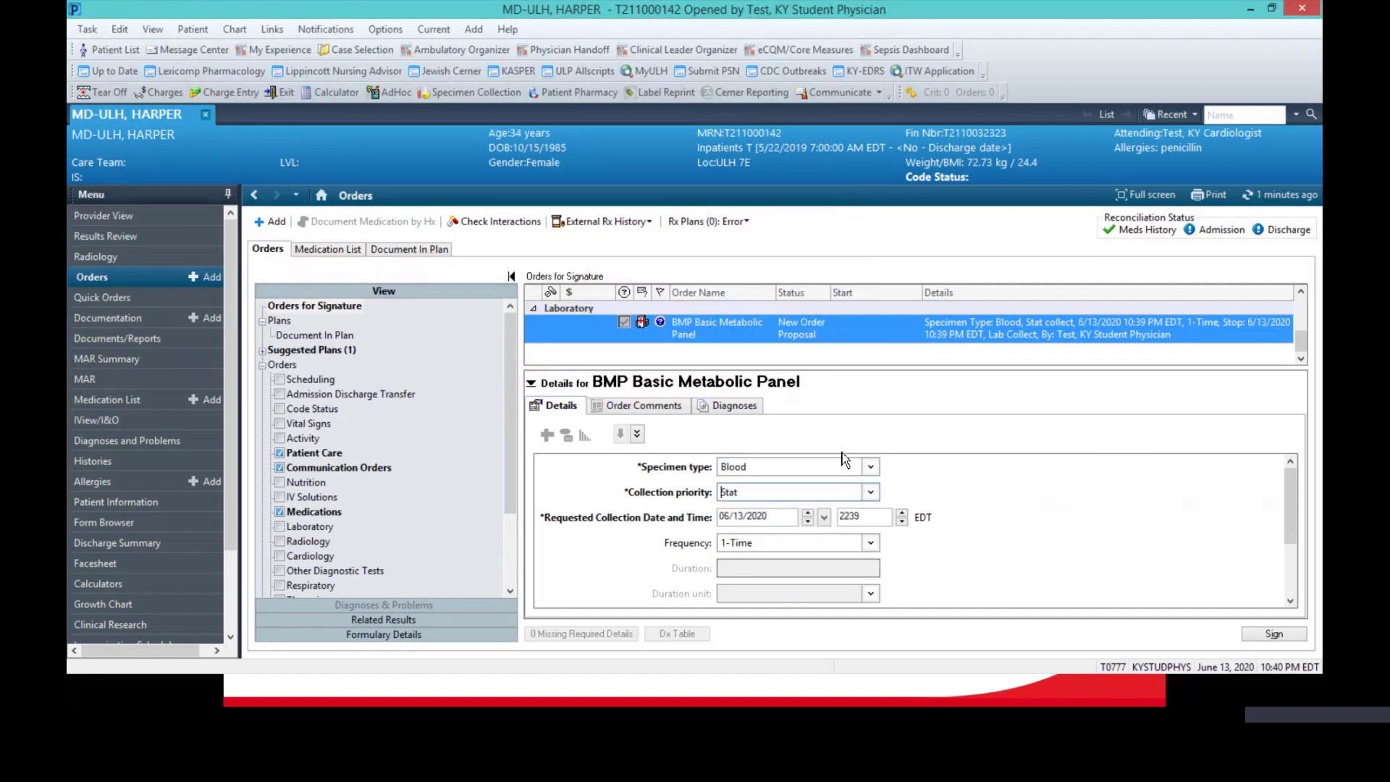
click(756, 493)
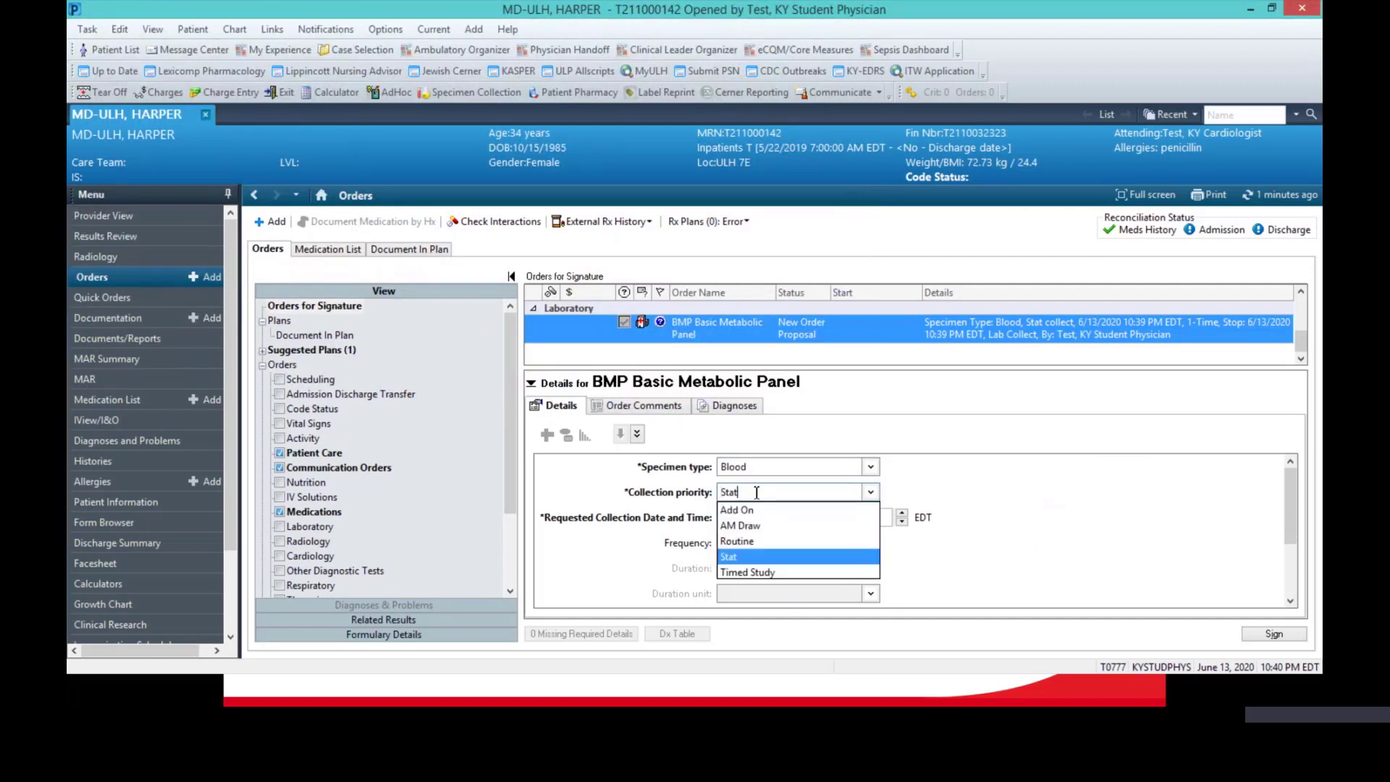
key(BackSpace)
key(BackSpace)
key(BackSpace)
key(BackSpace)
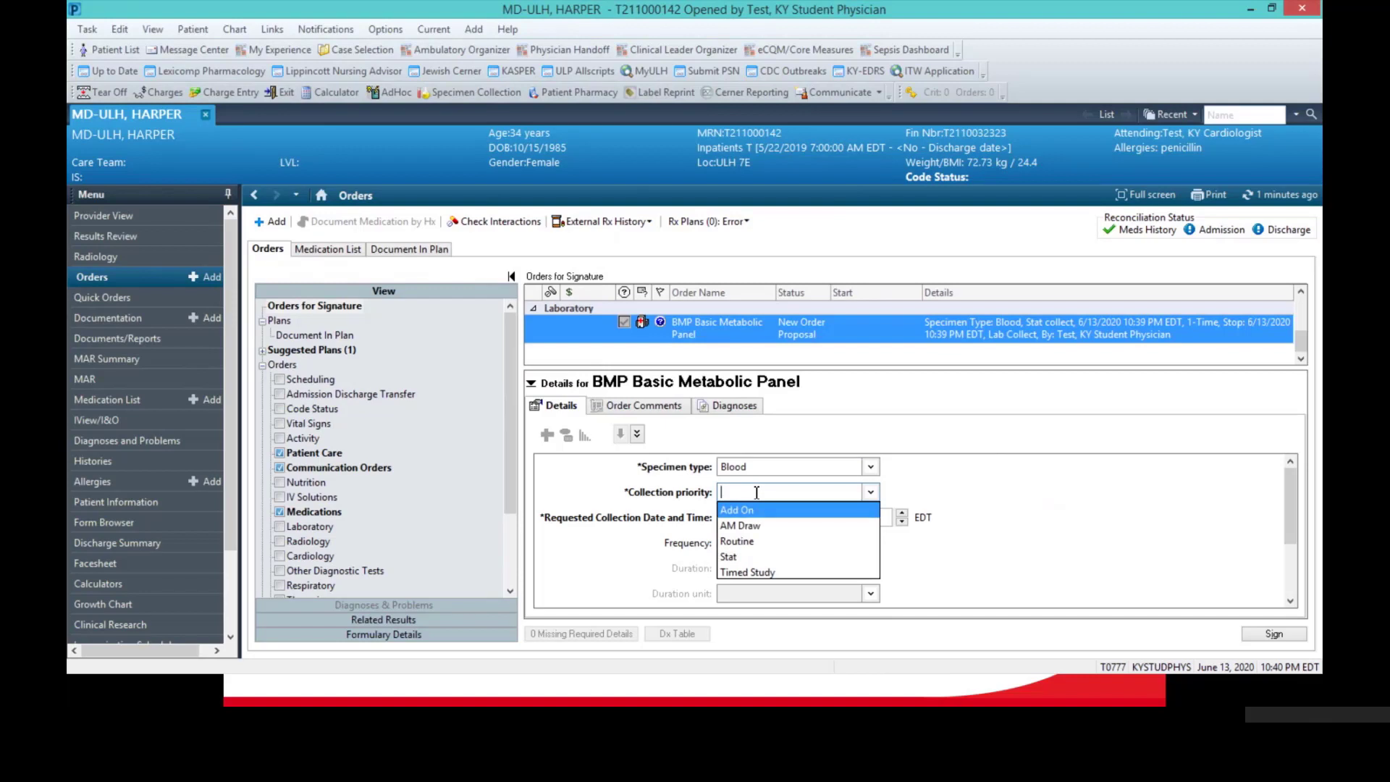
text(Stat)
key(Tab)
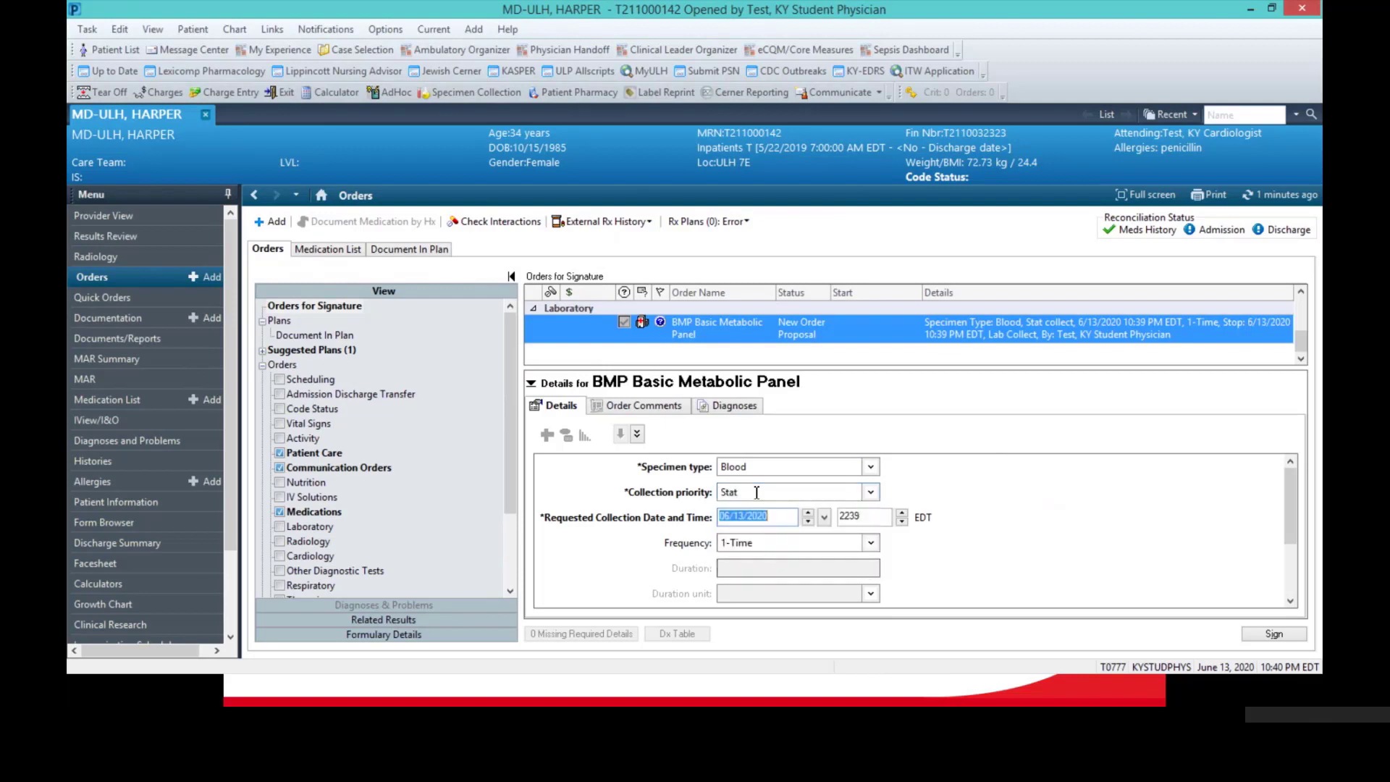
Check the BMP order's frequency and specimen type, and enlarge the list of orders for signature above the details
click(851, 548)
click(960, 553)
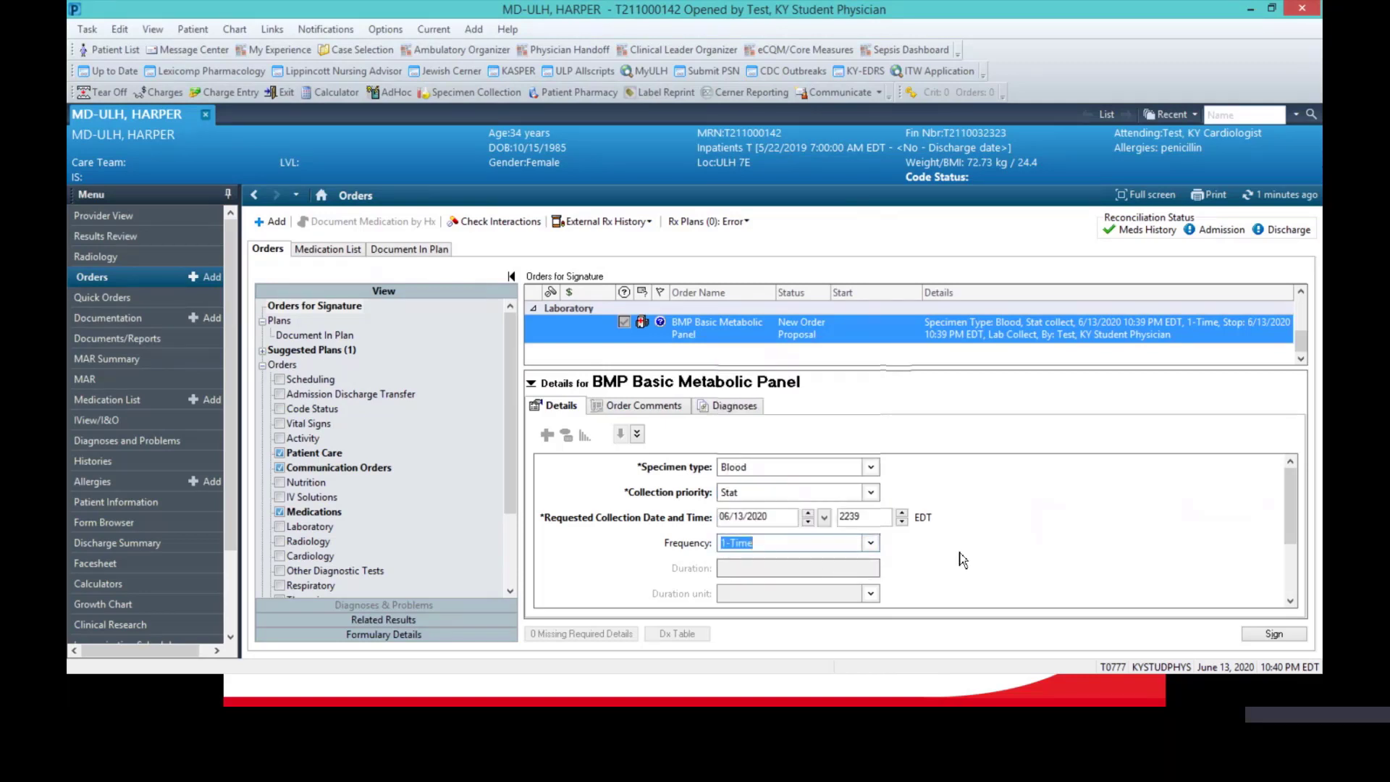
click(871, 467)
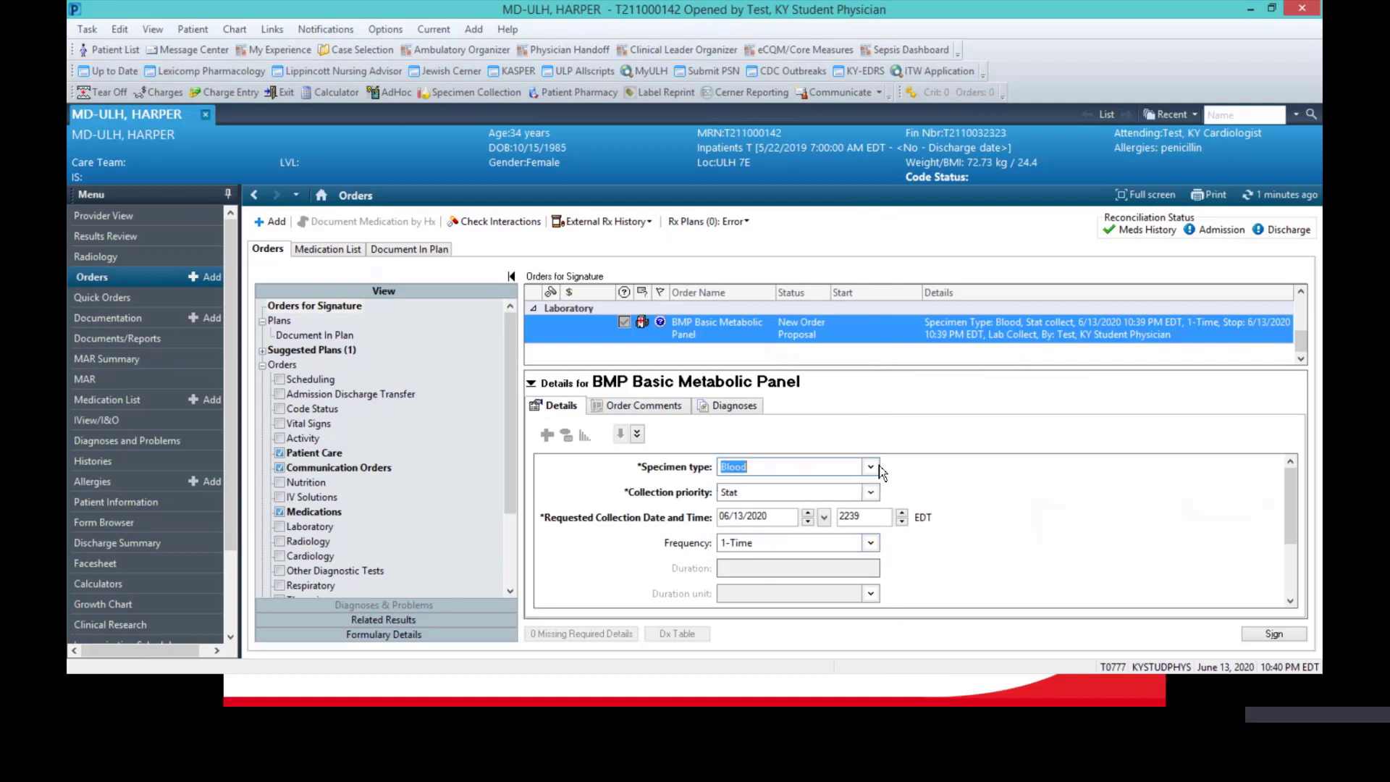
click(996, 489)
drag(873, 368, 874, 440)
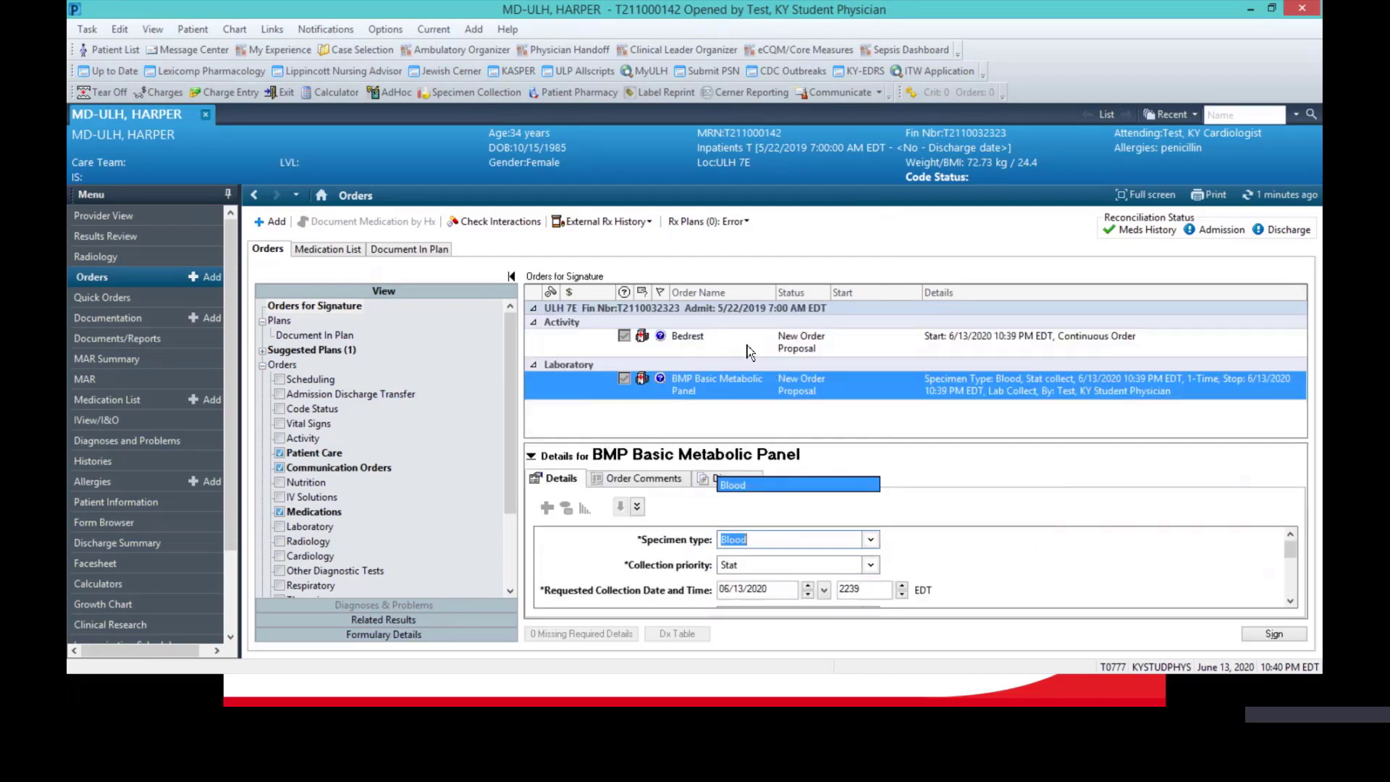
Add a CBC no Diff (Hemogram) order without a preset order sentence and finish adding orders
click(275, 226)
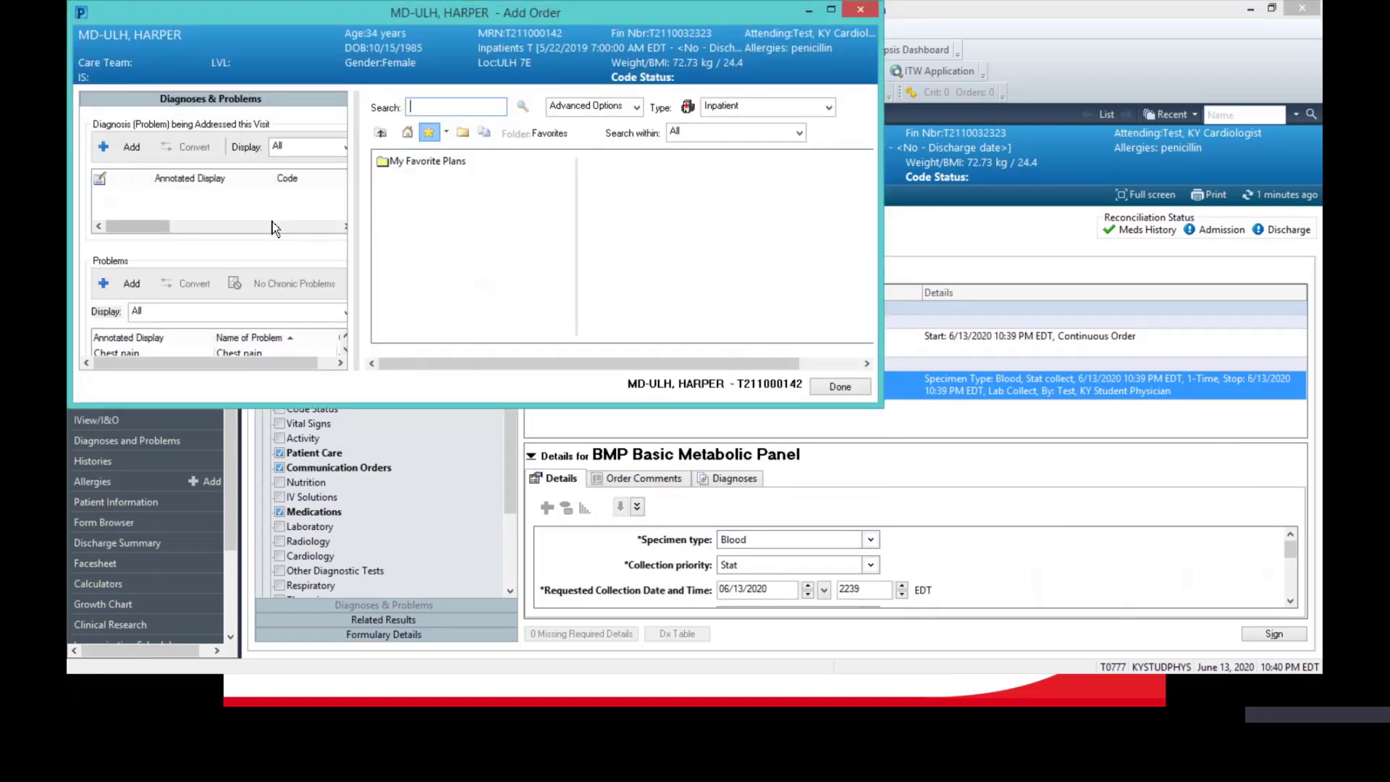
text(cmp)
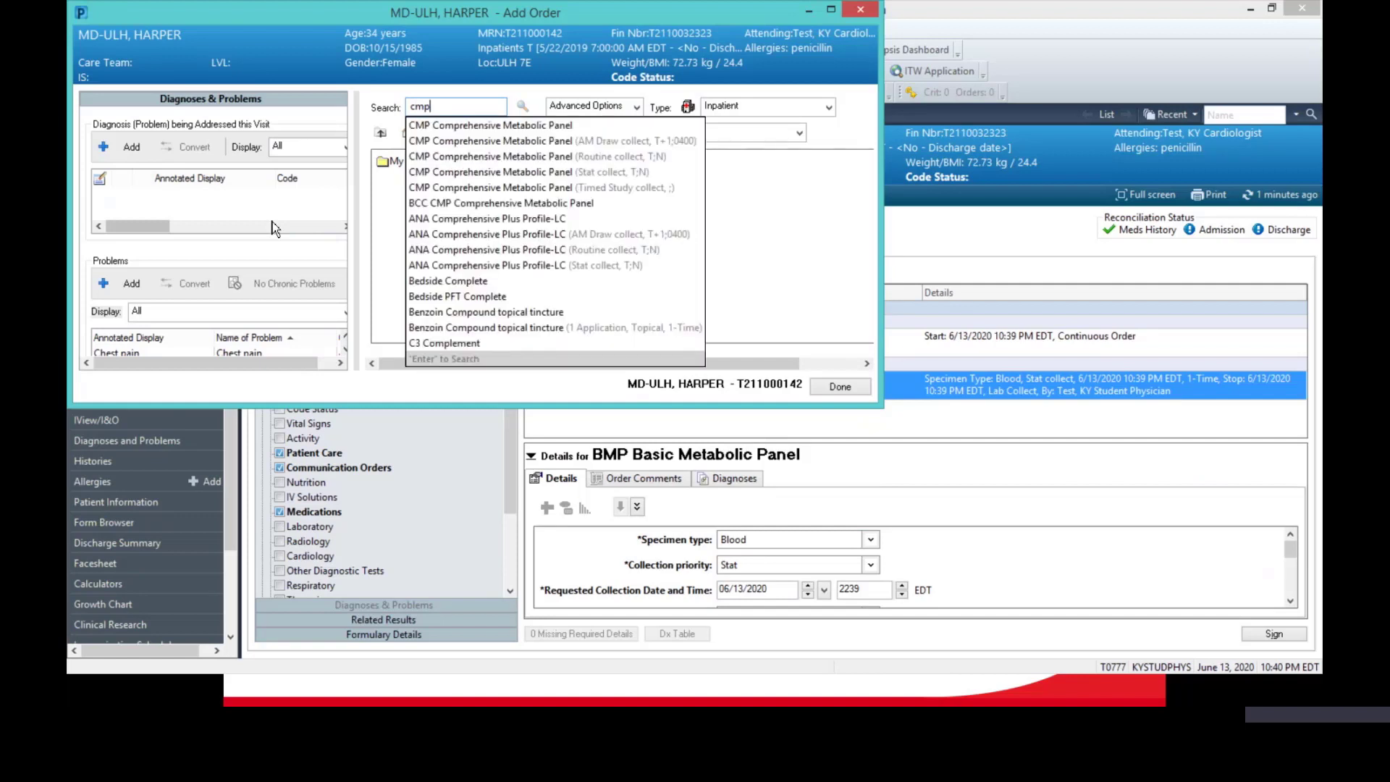
key(BackSpace)
key(BackSpace)
text(bc)
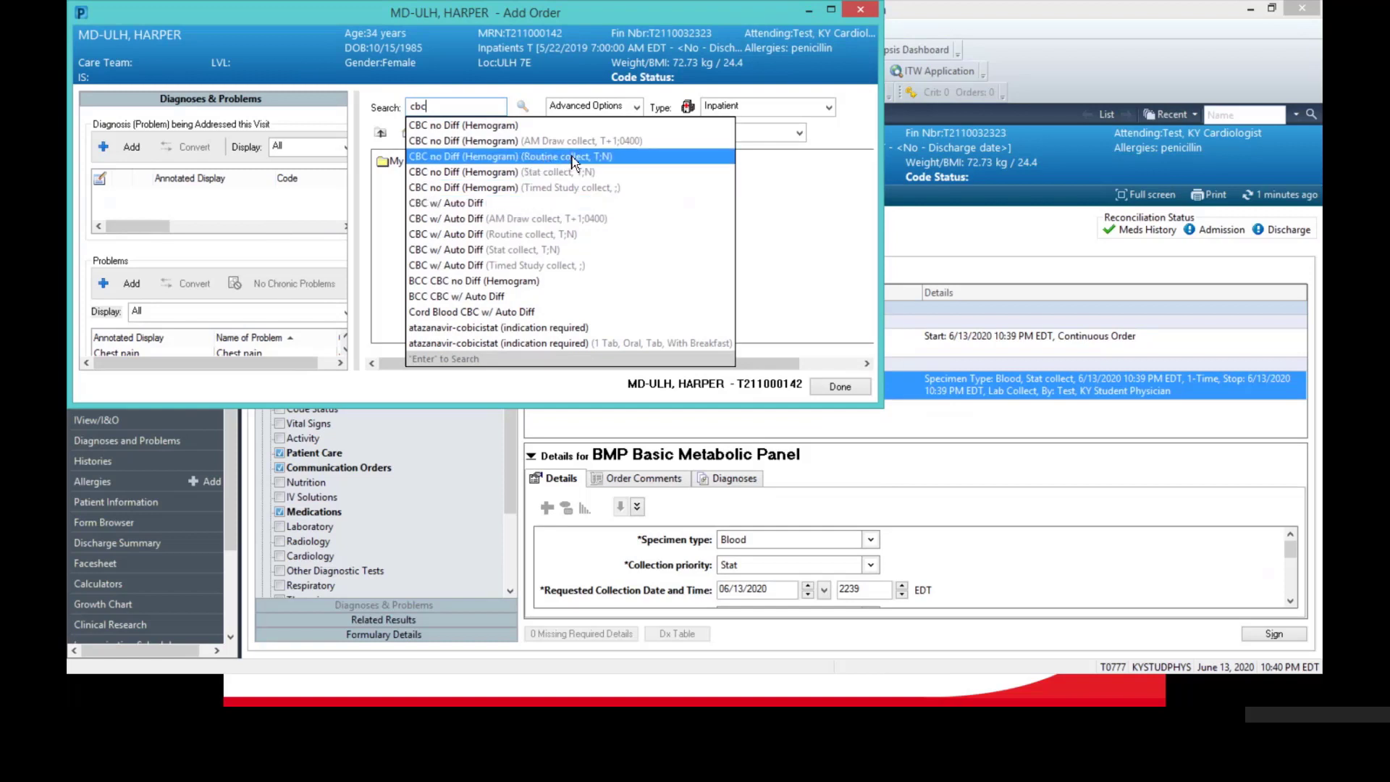
click(479, 127)
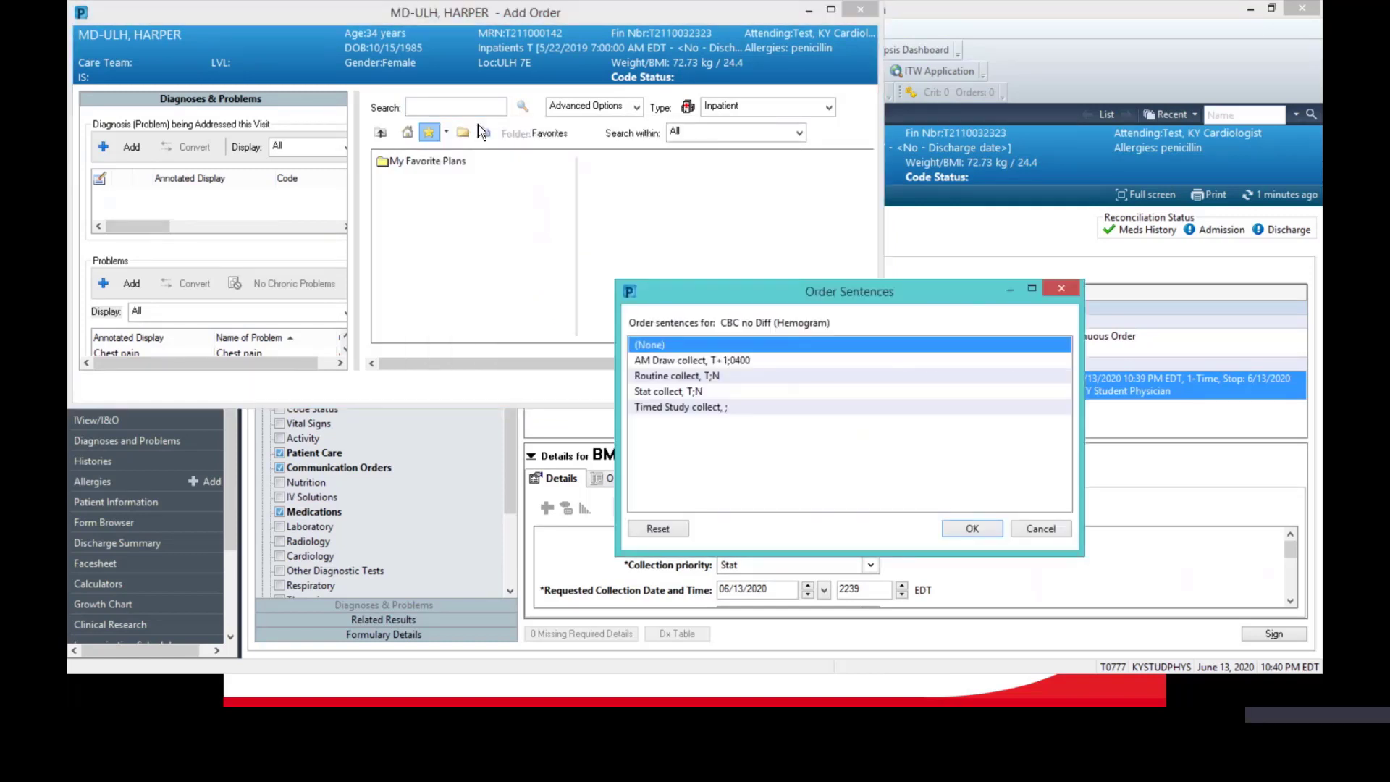
click(970, 529)
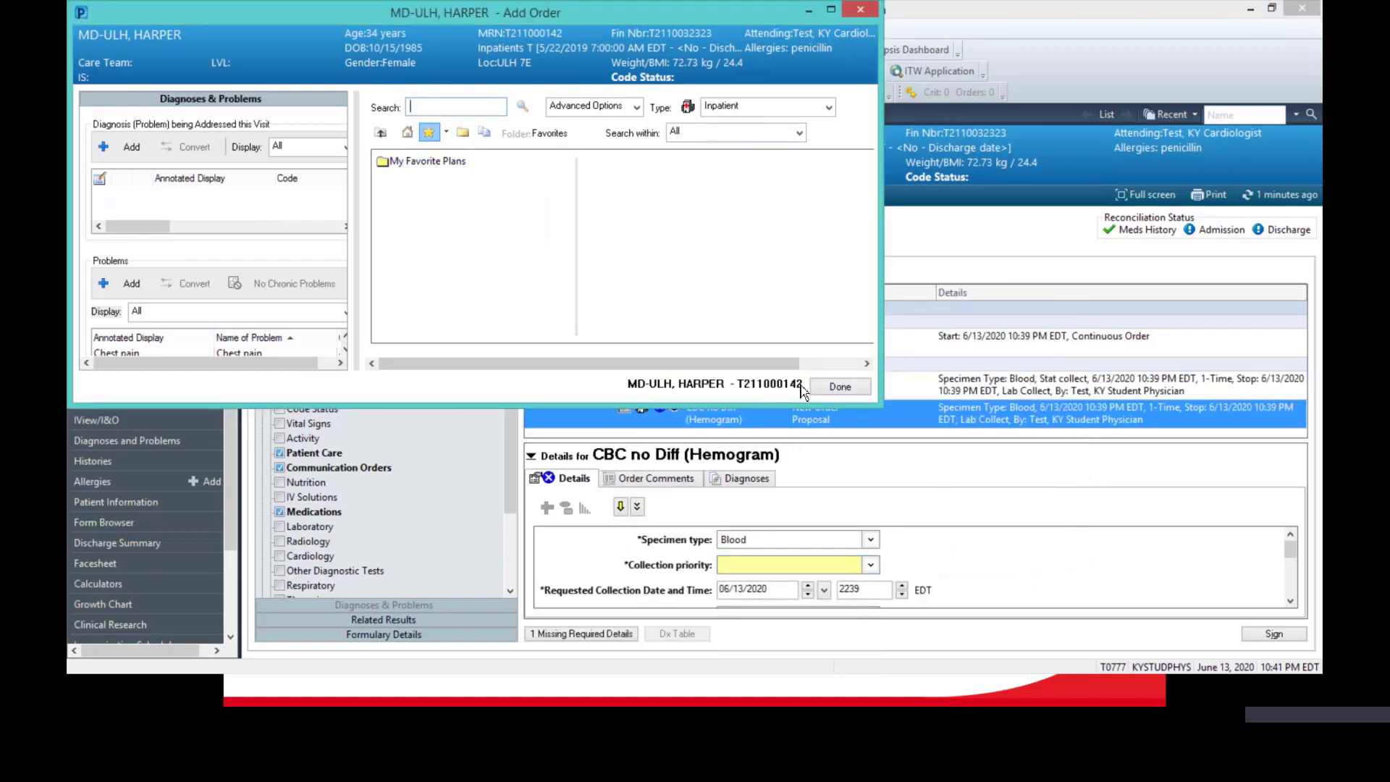
click(840, 387)
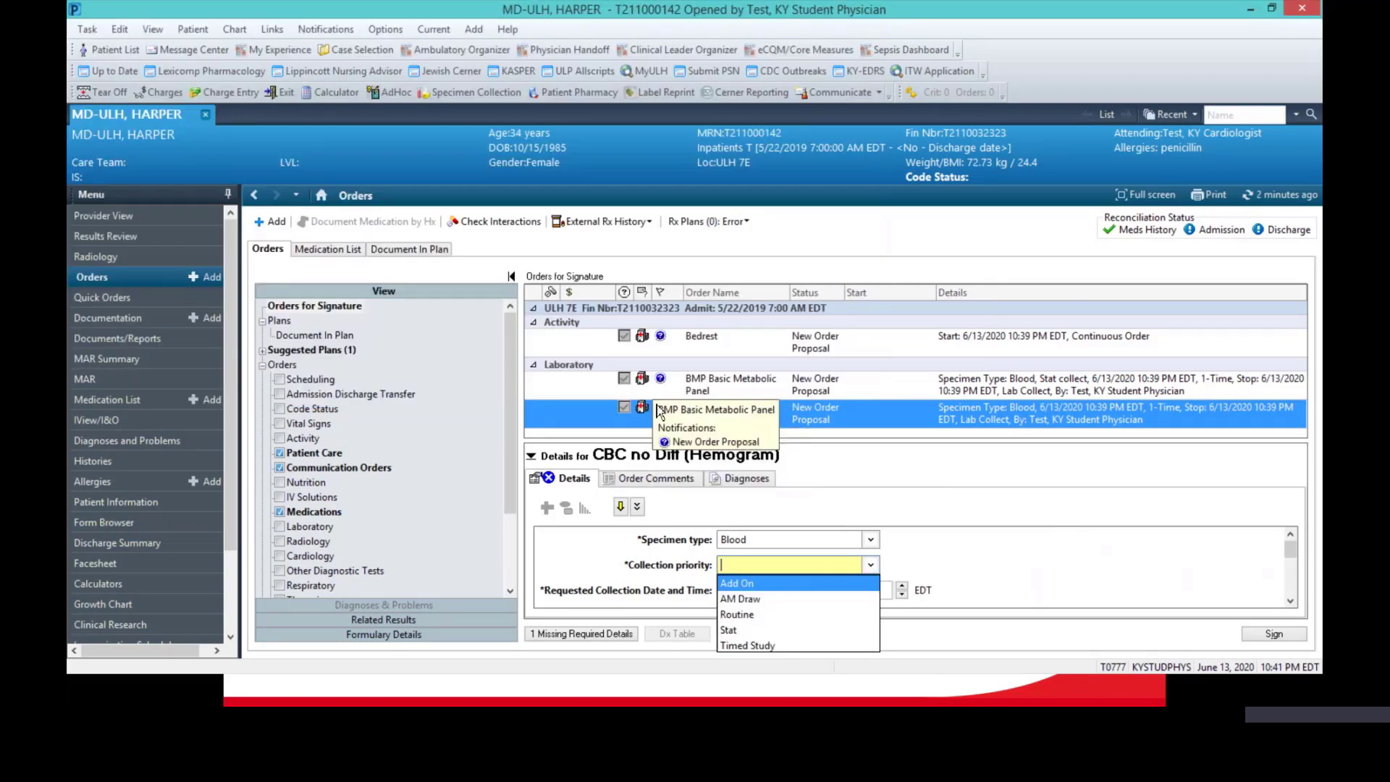
Set the CBC order's collection priority to Add On and sign the Bedrest, BMP and CBC proposals
mouse_move(661, 412)
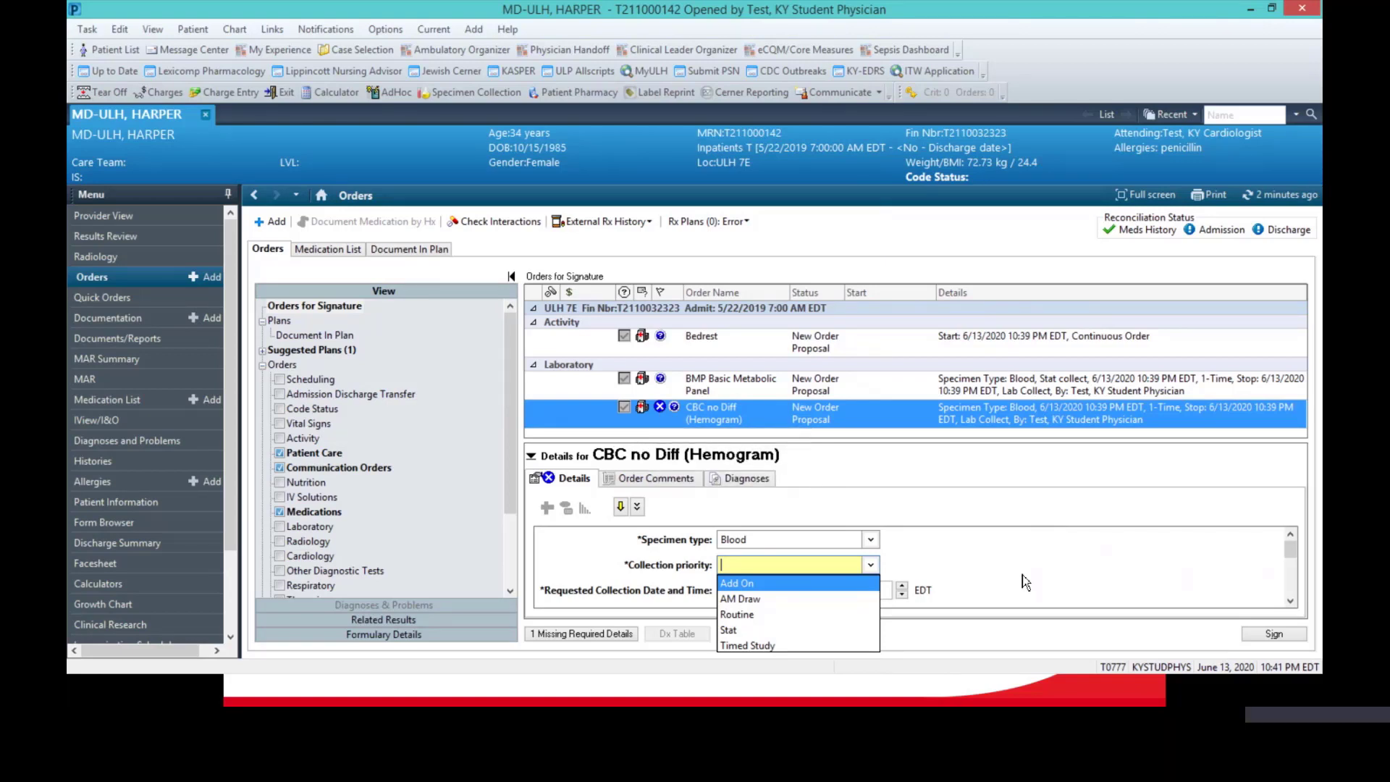
click(727, 583)
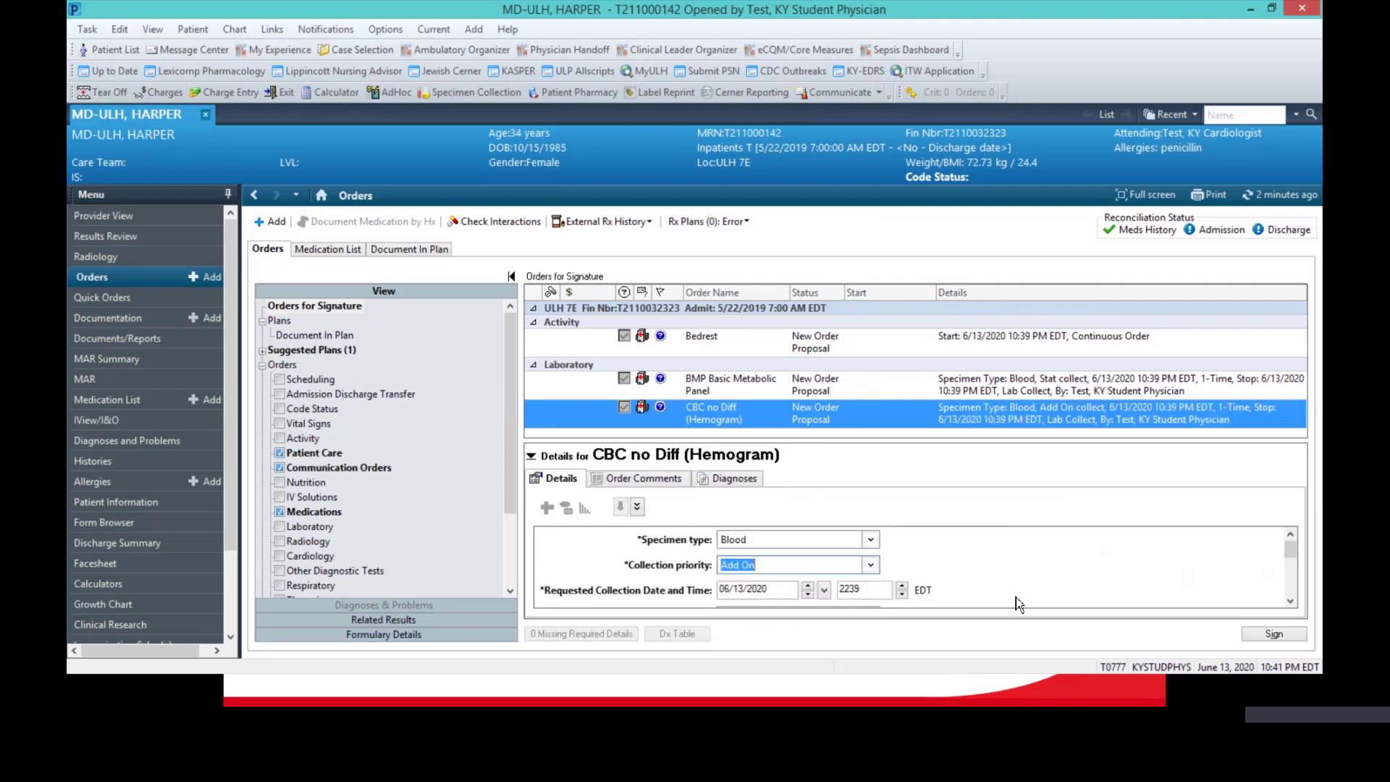
scroll(1018, 604, down, 5)
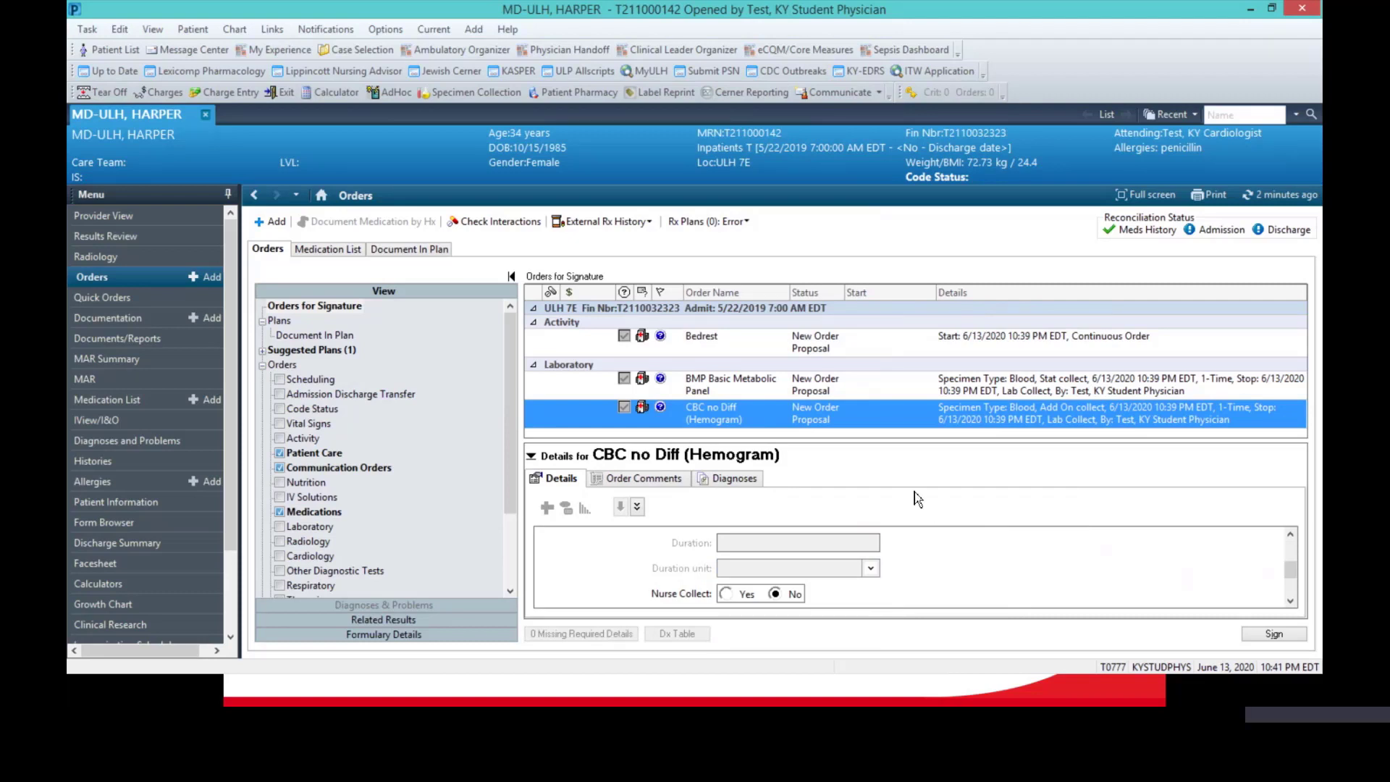
mouse_move(663, 345)
click(1270, 634)
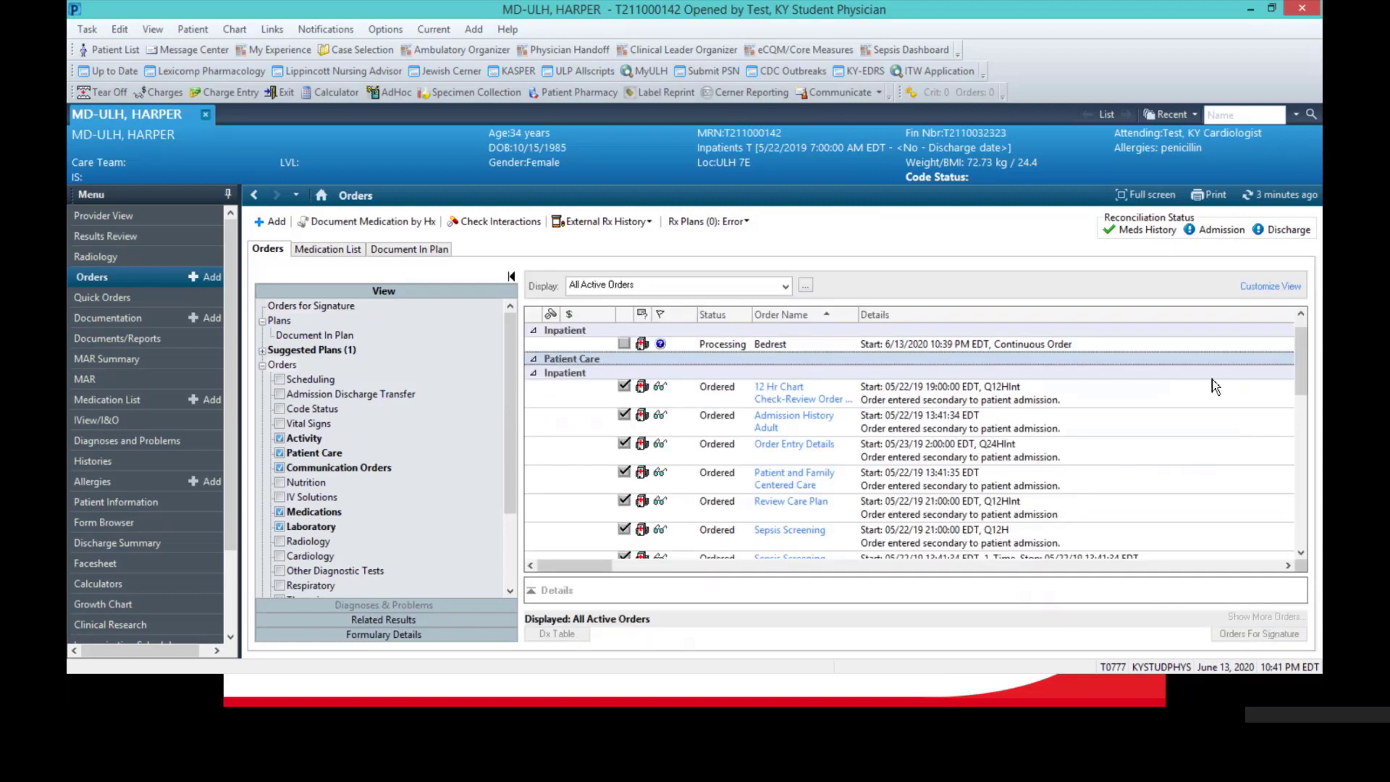
Refresh the patient's orders and examine the status of the Bedrest order at the start of the list
click(1298, 192)
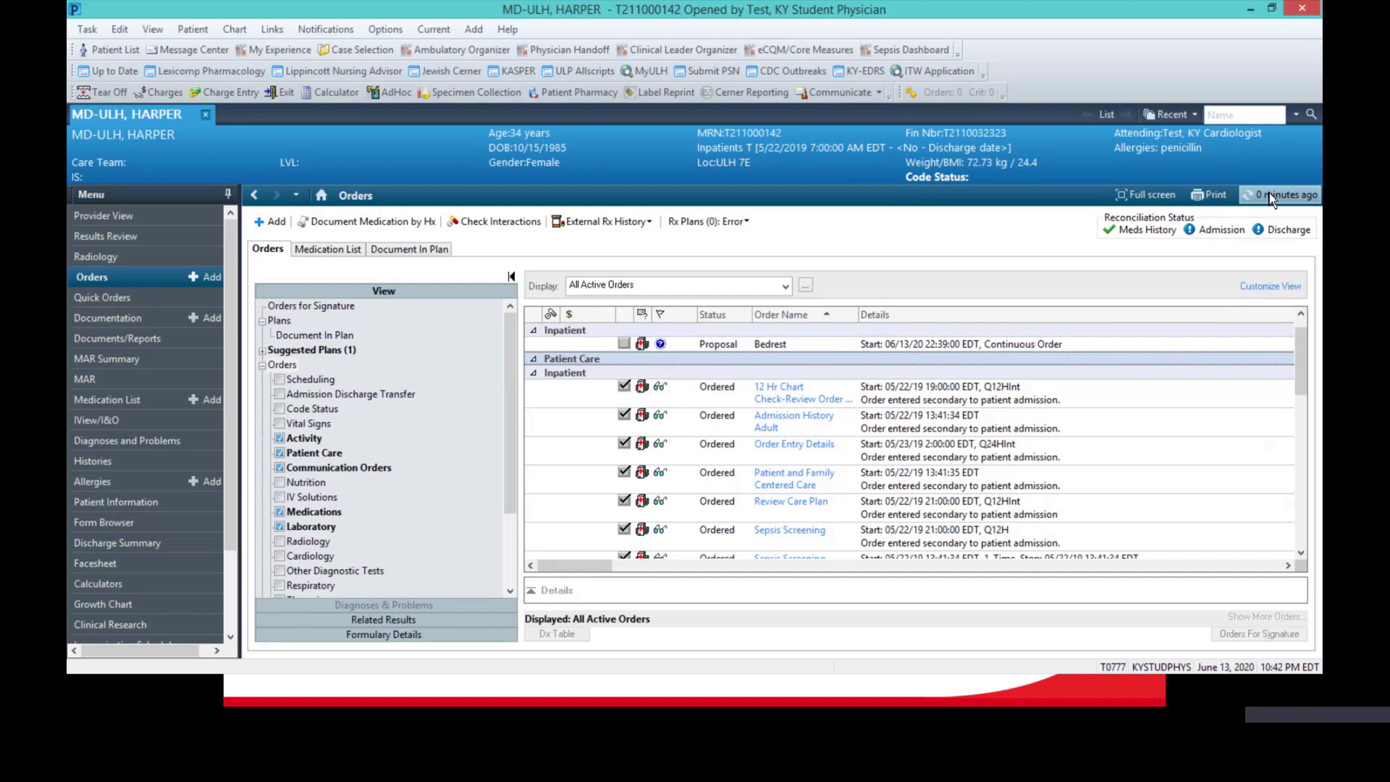
click(1271, 196)
click(1301, 314)
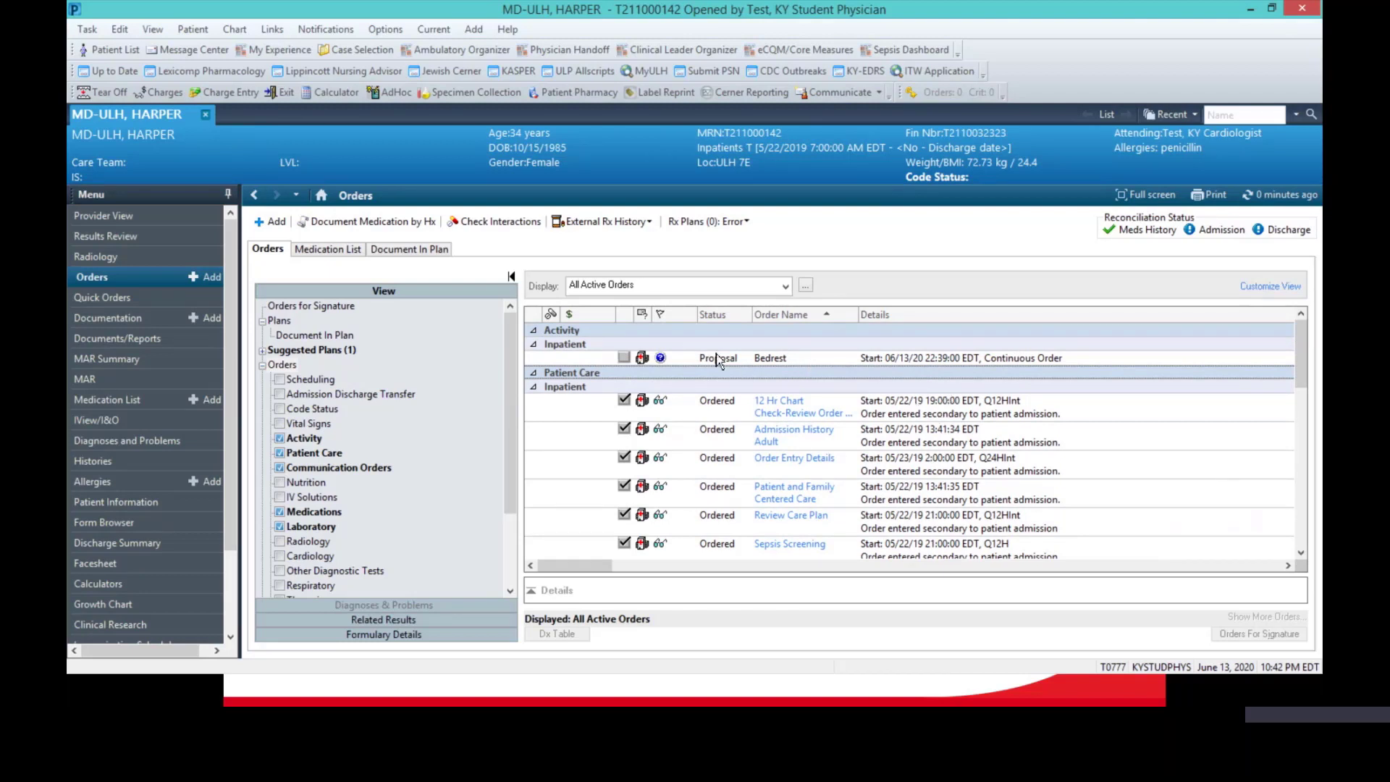
Examine the status of the proposed BMP and CBC orders under Laboratory and the notification on the BMP order
click(1301, 554)
click(1301, 553)
click(1301, 553)
click(1301, 554)
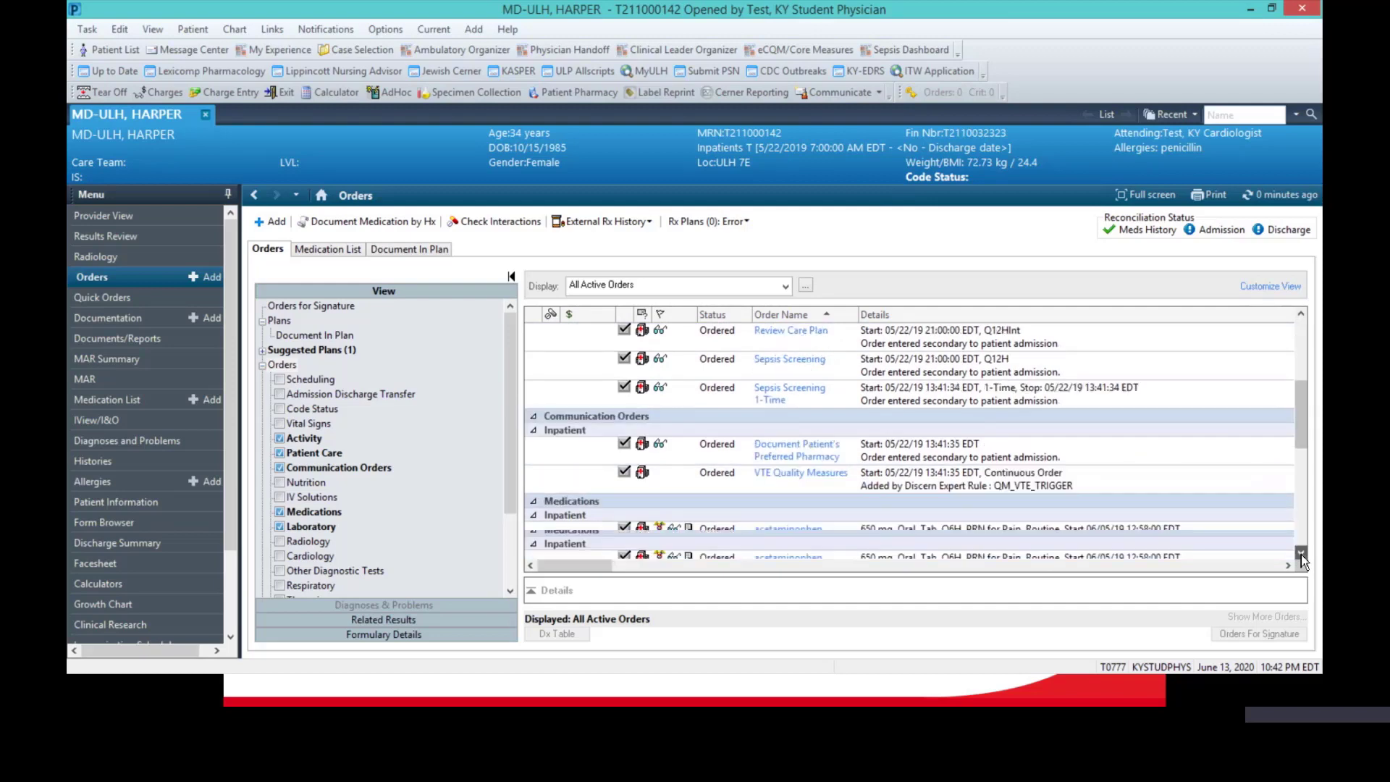
click(1301, 554)
click(1301, 554)
click(1301, 553)
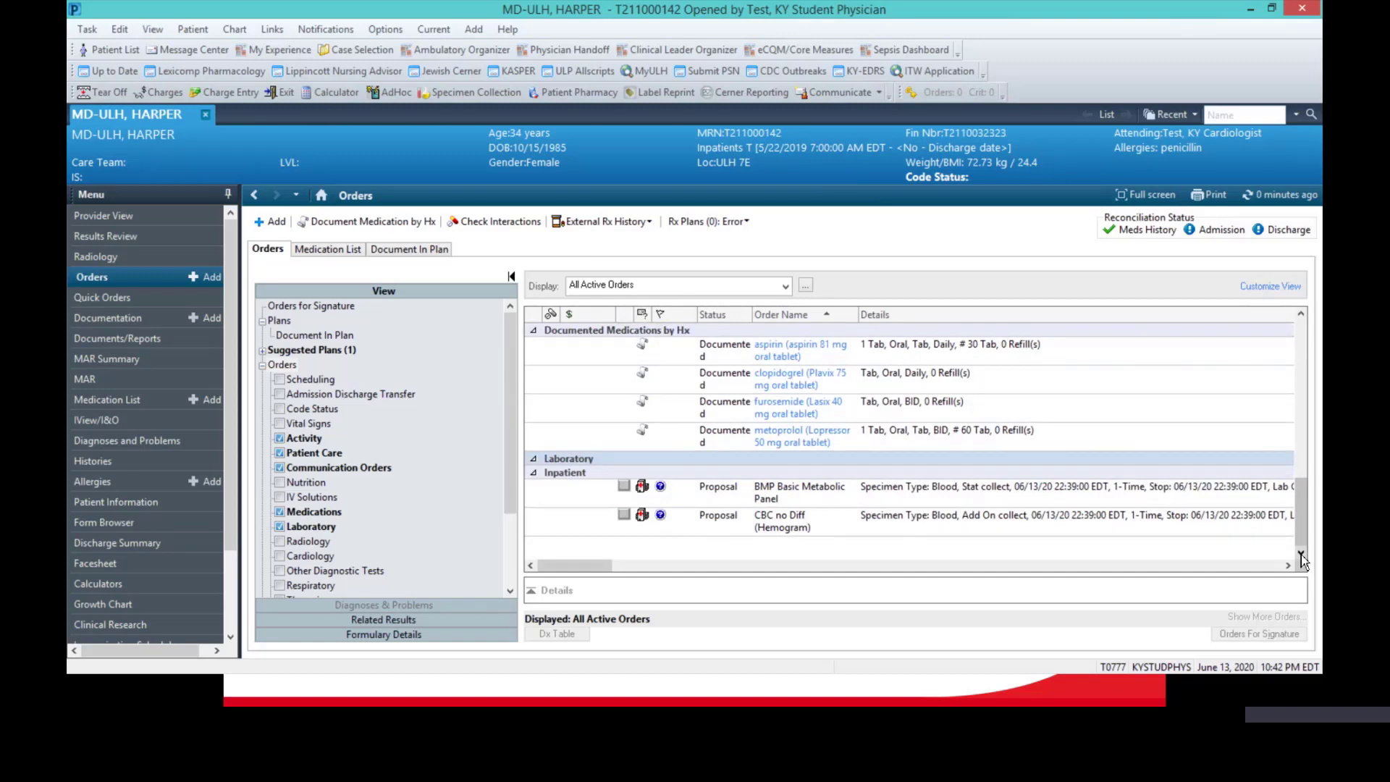
mouse_move(661, 490)
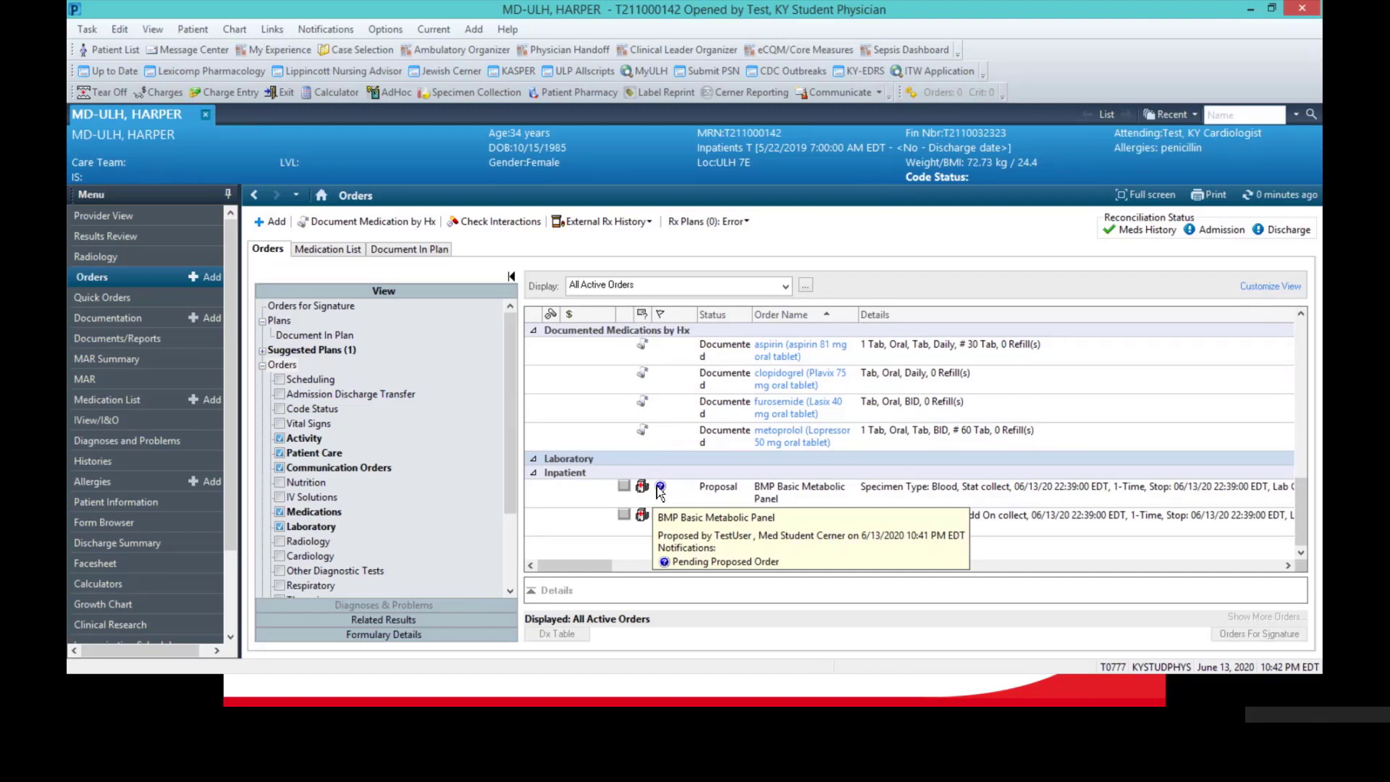
Propose a Weight (Routine) order with the Daily order sentence, with the attending cardiologist as ordering physician, and finish adding orders
click(270, 221)
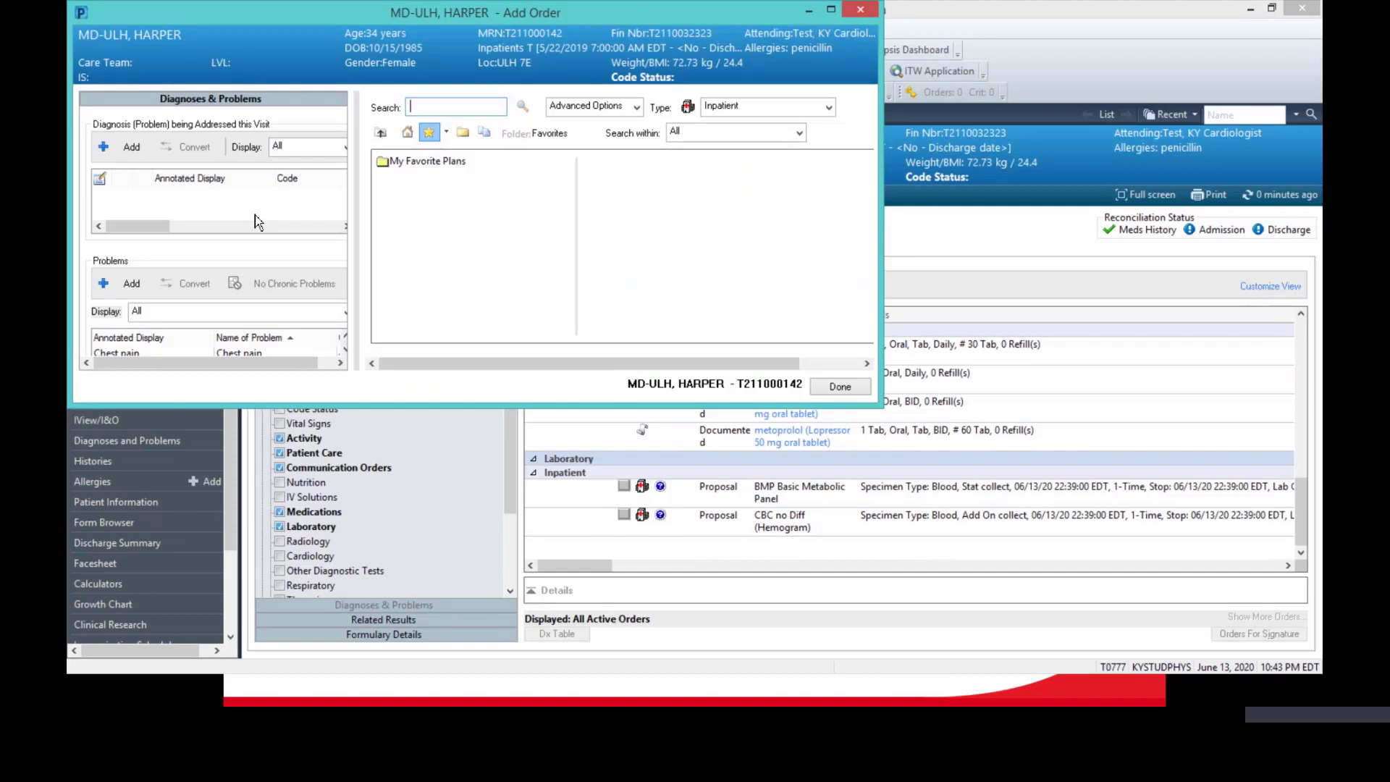
text(weight)
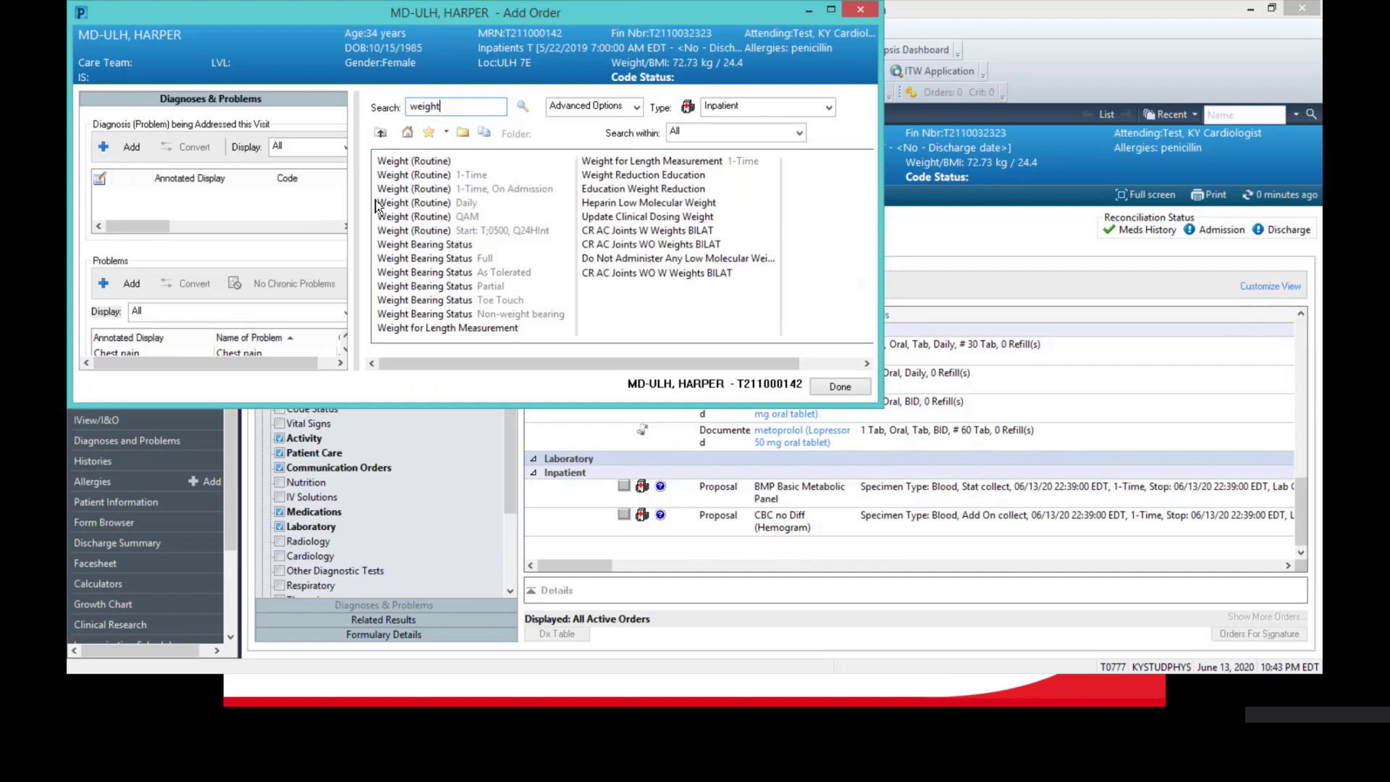
click(450, 209)
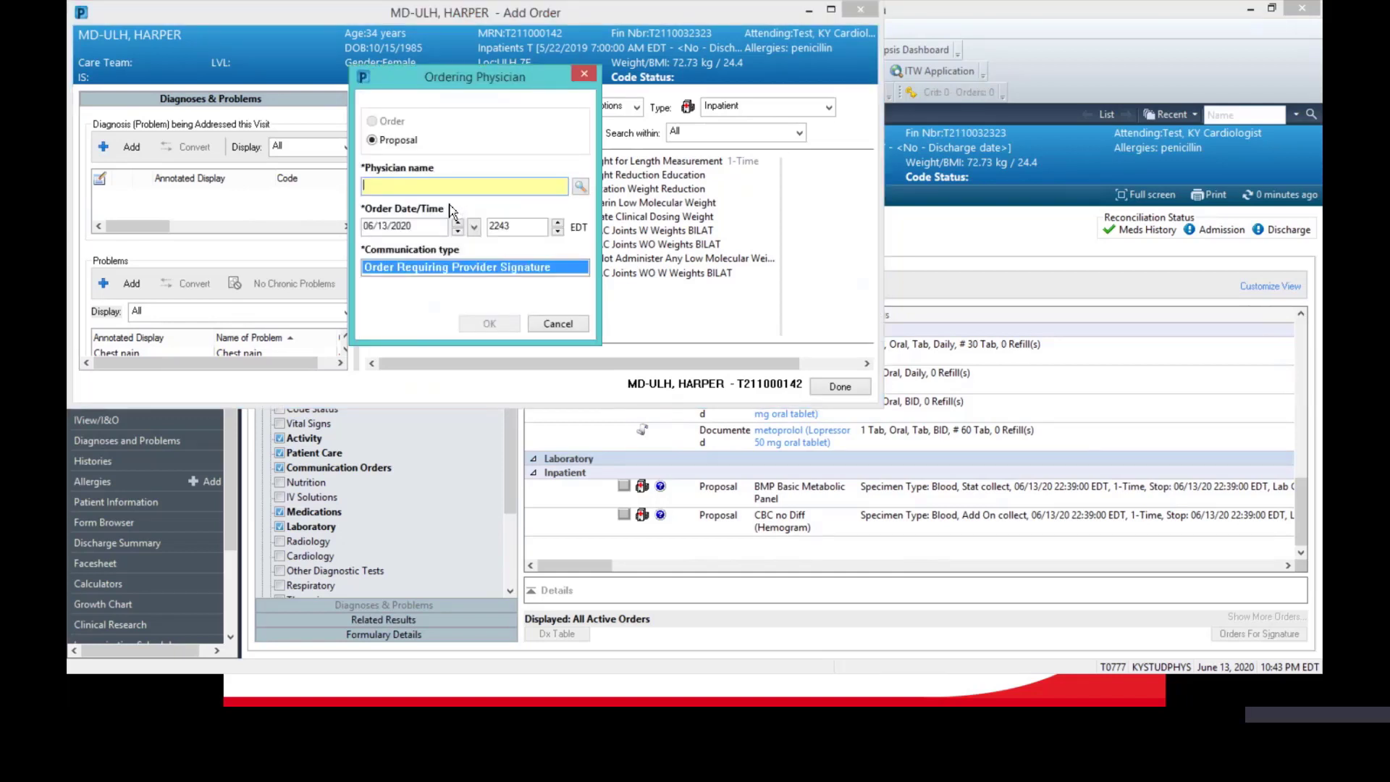
text(test, ky cardiolog)
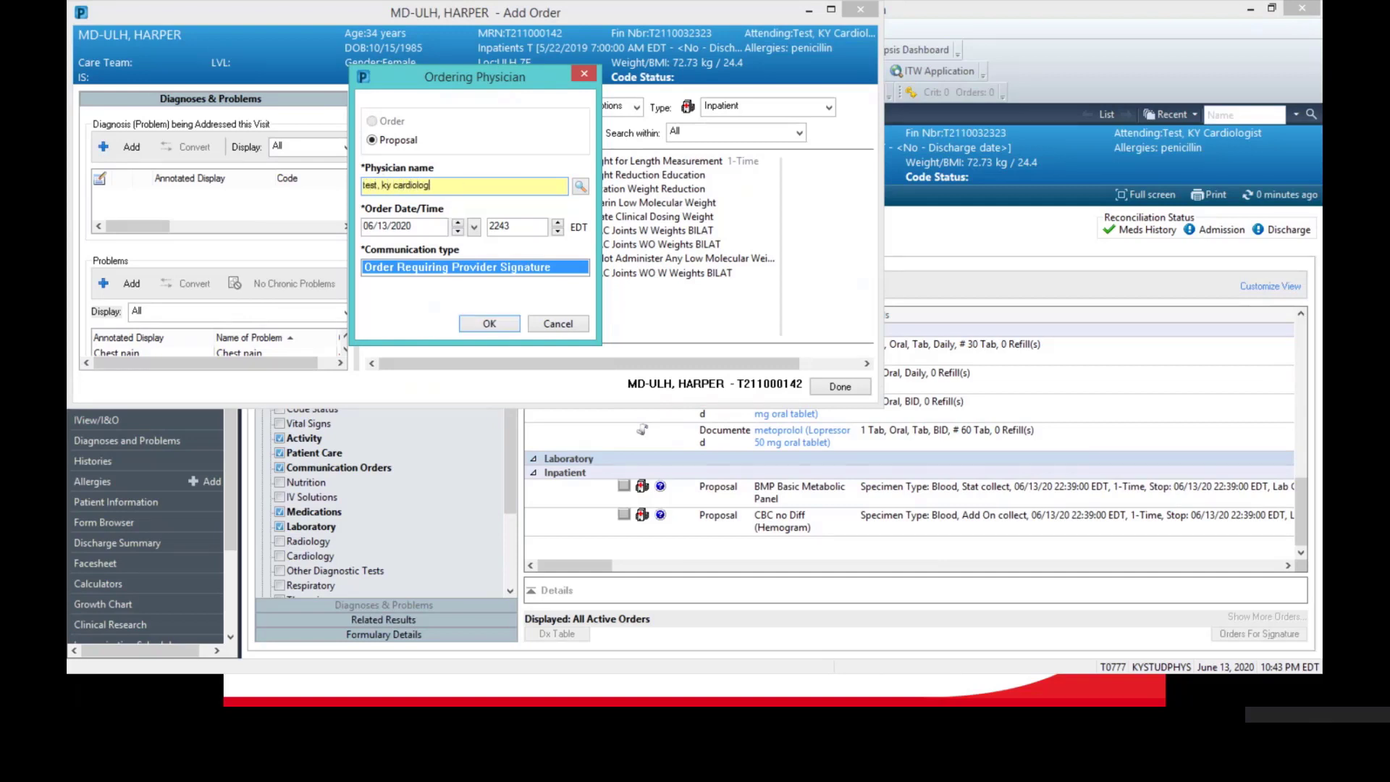
text(ist)
click(580, 187)
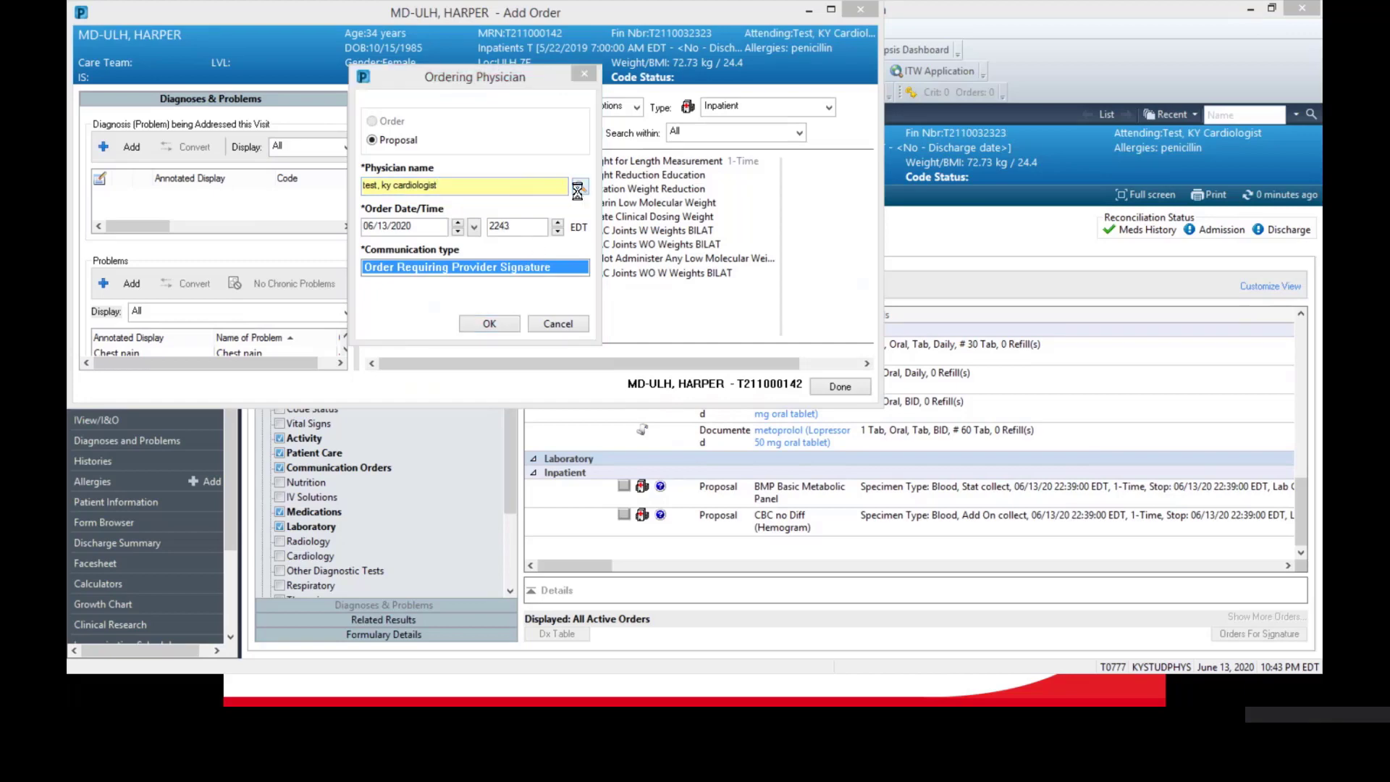
double_click(334, 322)
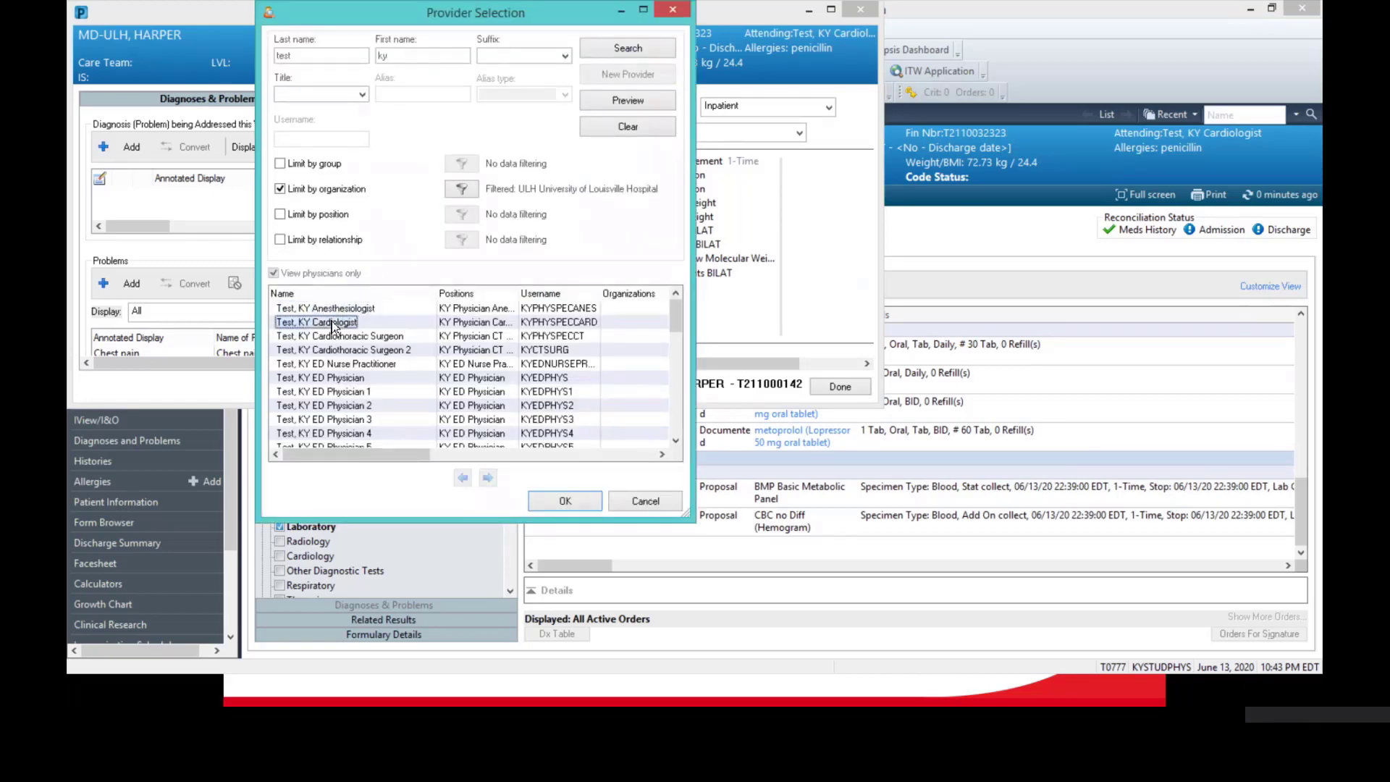
click(489, 322)
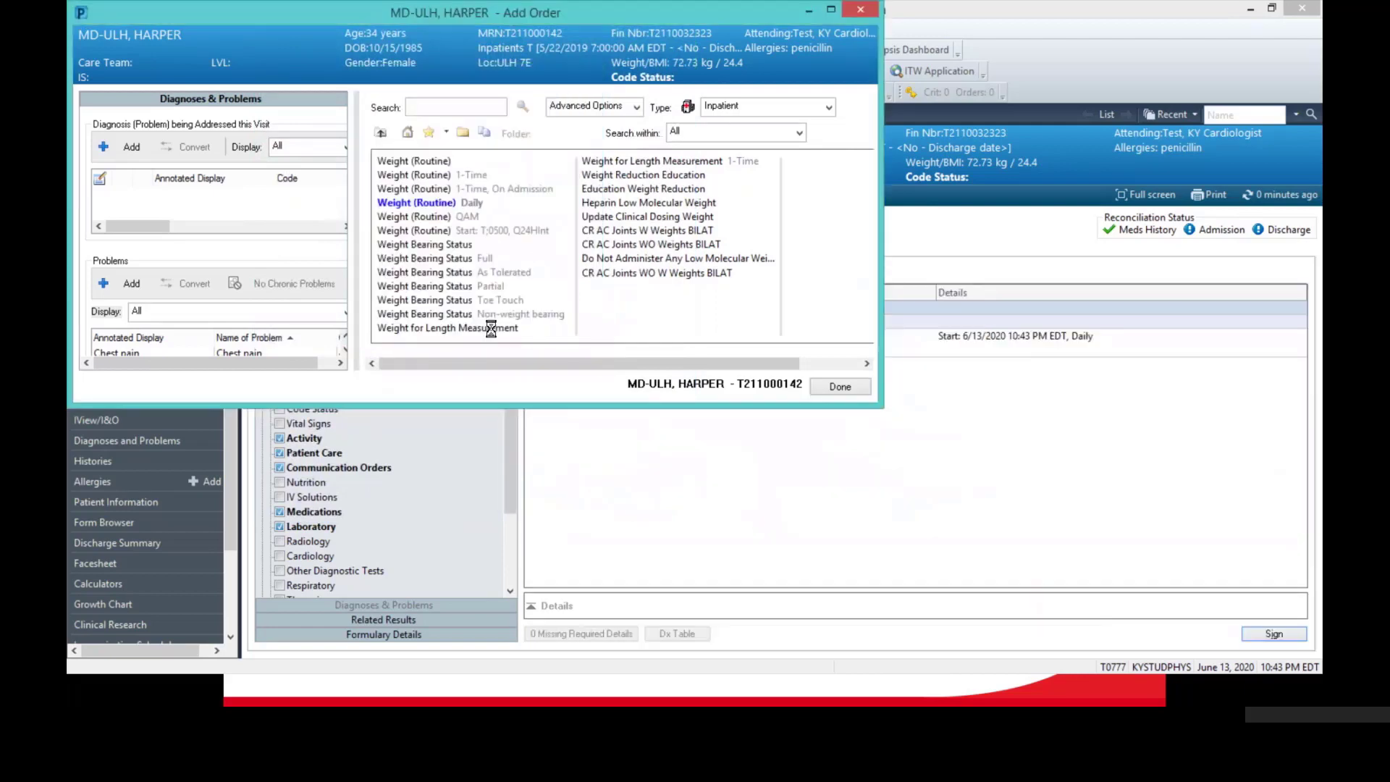
click(842, 388)
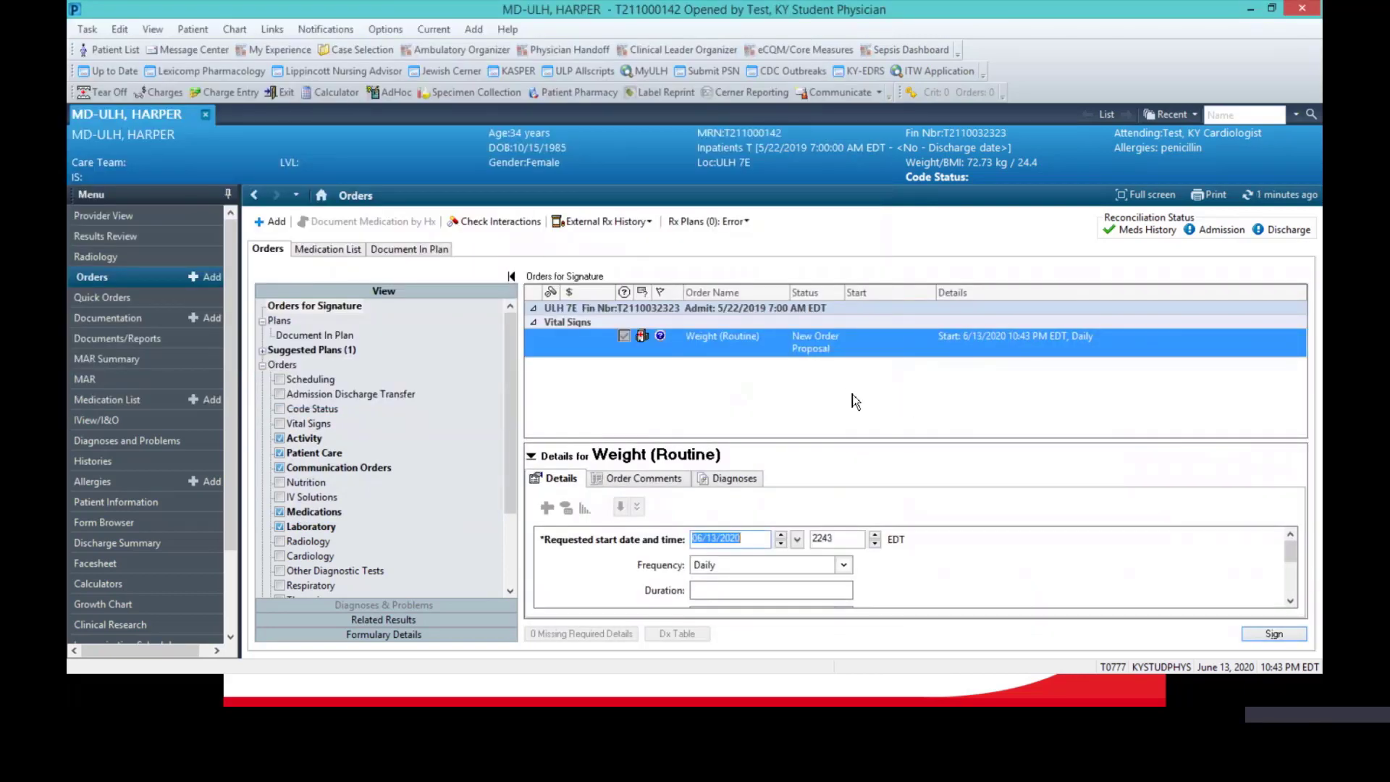
Save the Weight (Routine) order in a new Favorites folder named "Daily orders", and refresh the orders, discarding the unsigned proposal
scroll(908, 588, down, 3)
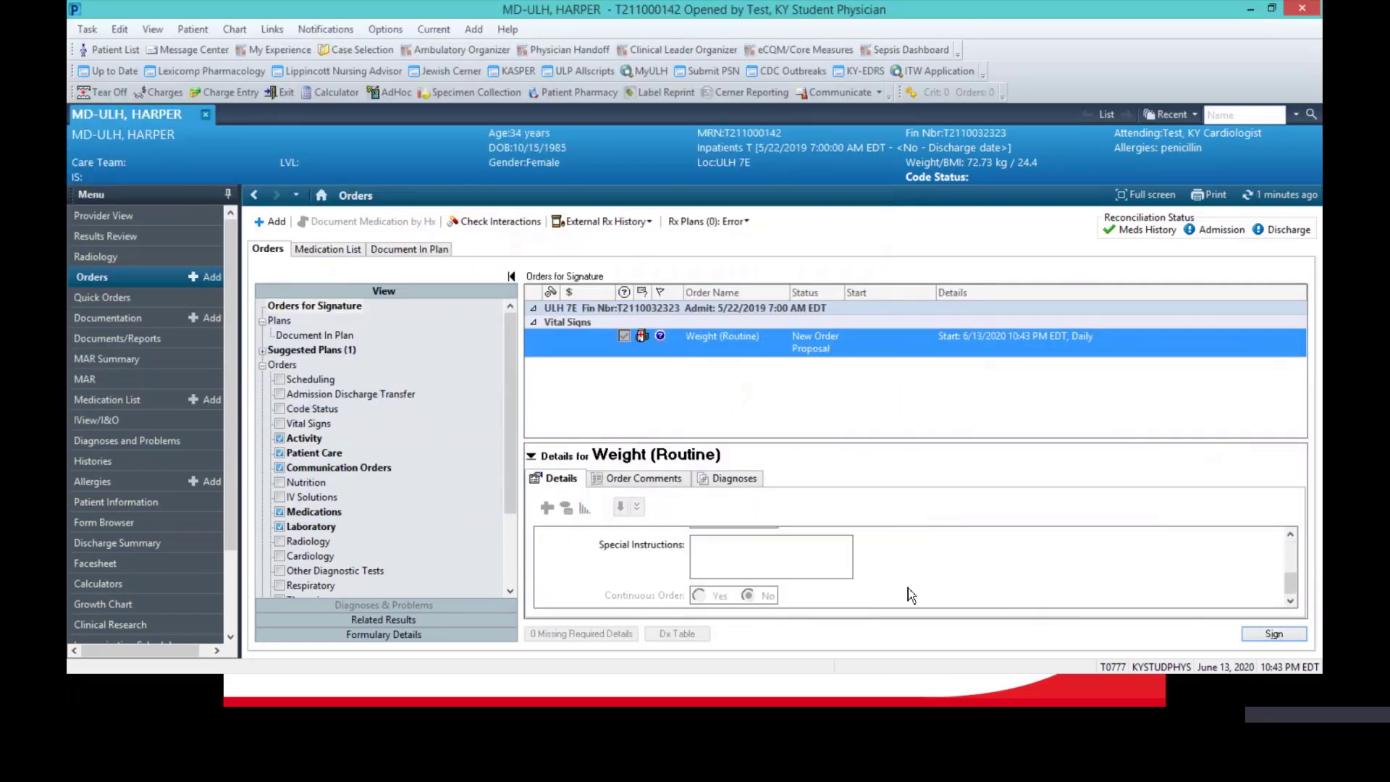
scroll(908, 587, up, 3)
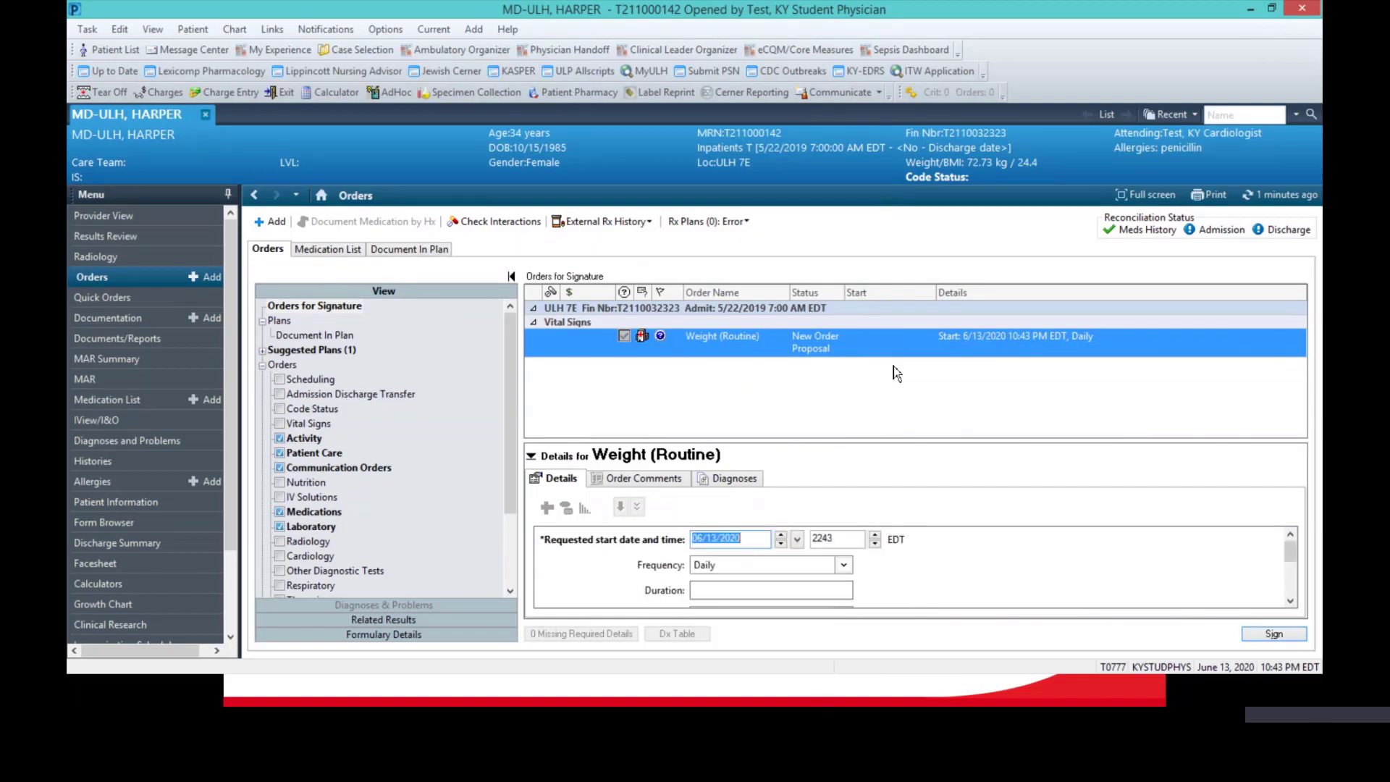
right_click(876, 351)
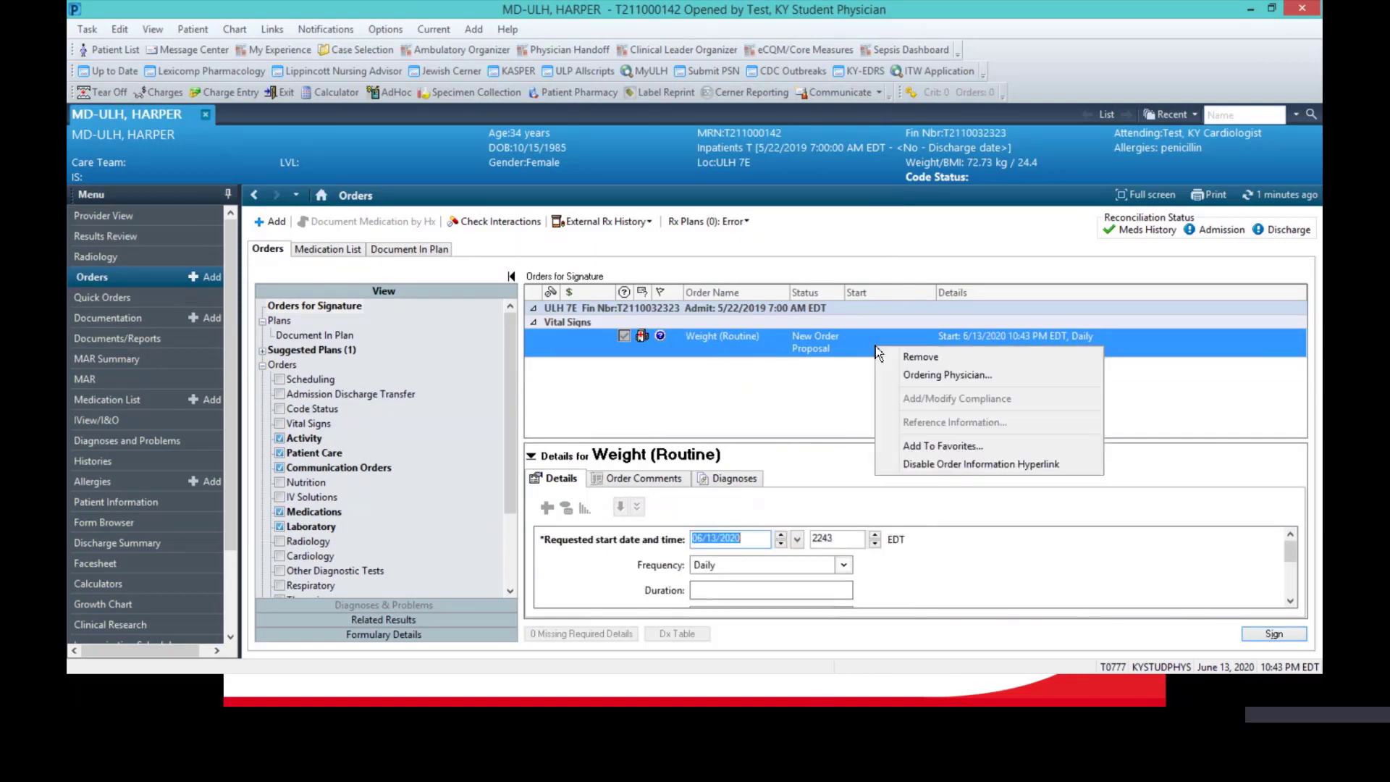
click(934, 446)
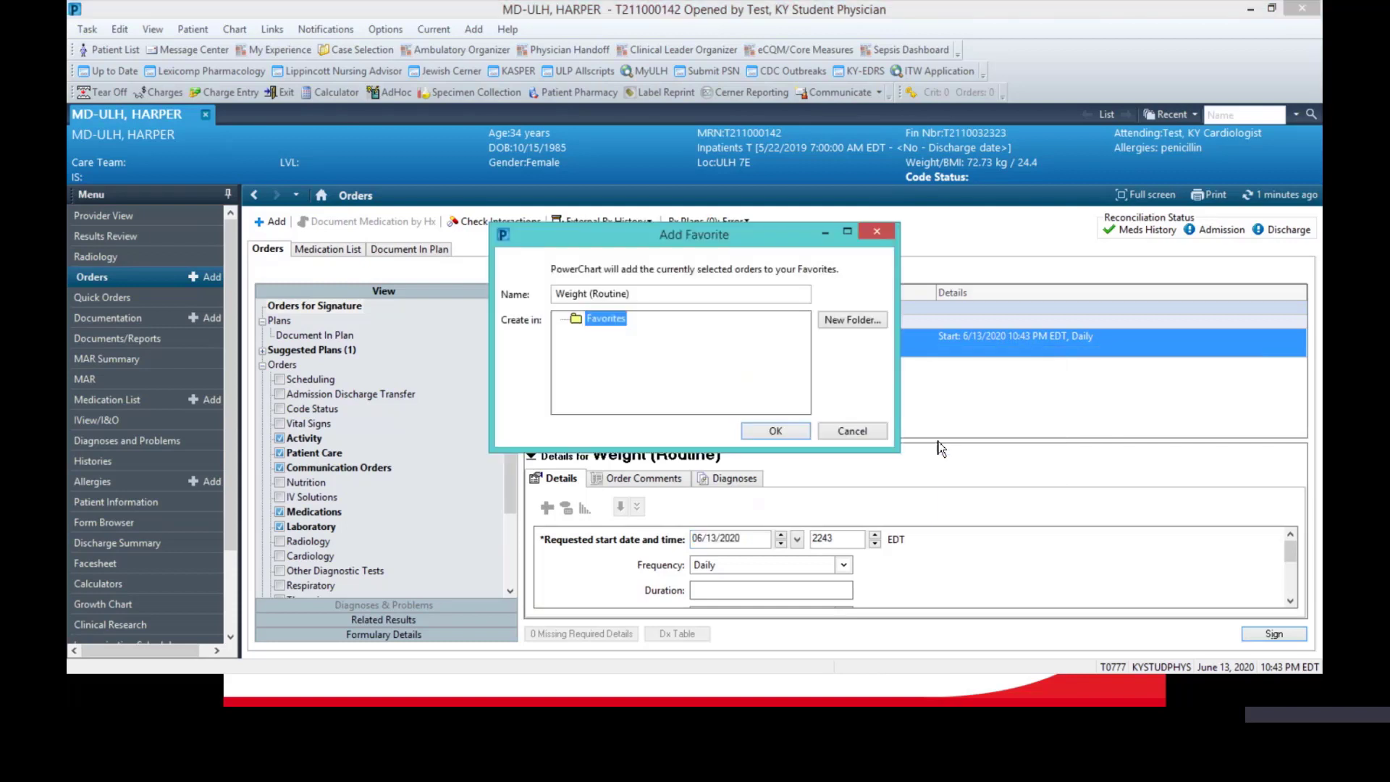
click(872, 326)
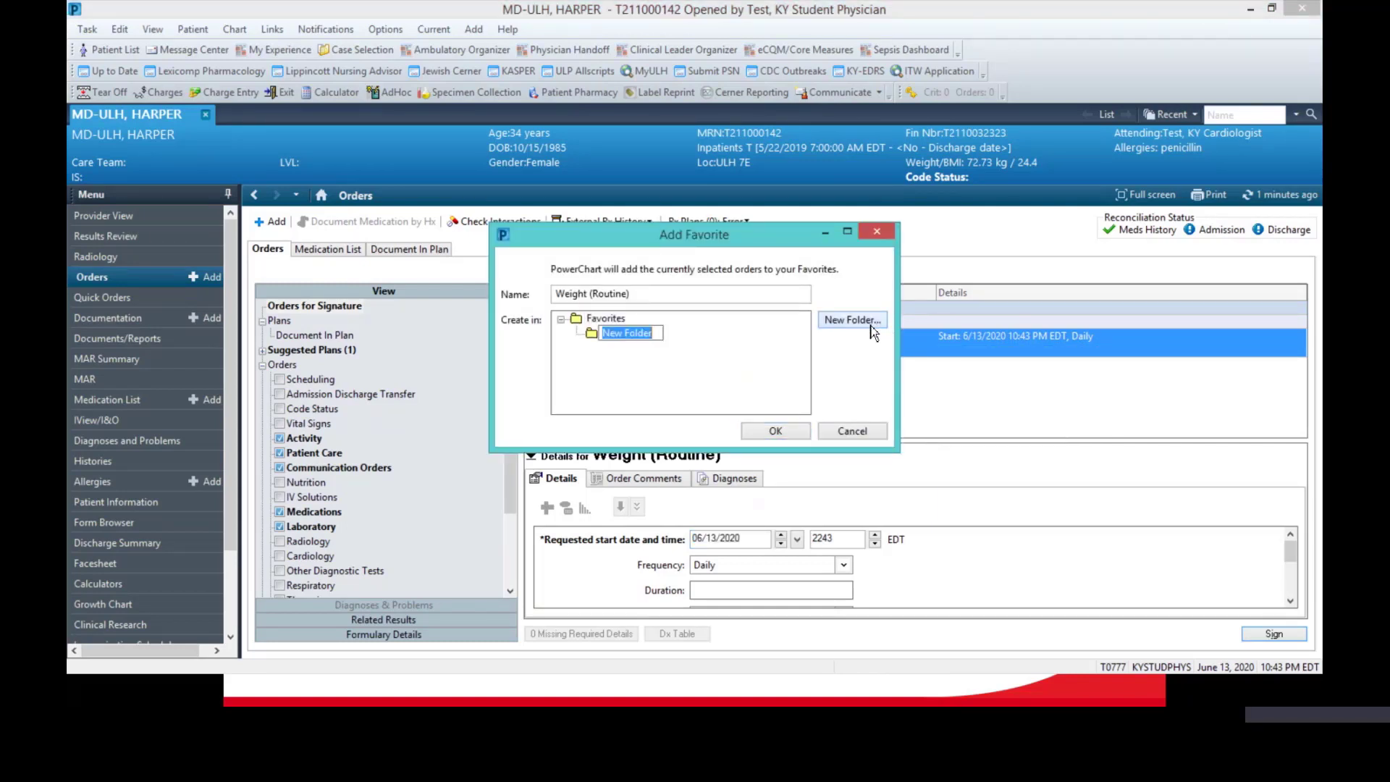
text(Daily orders)
click(775, 432)
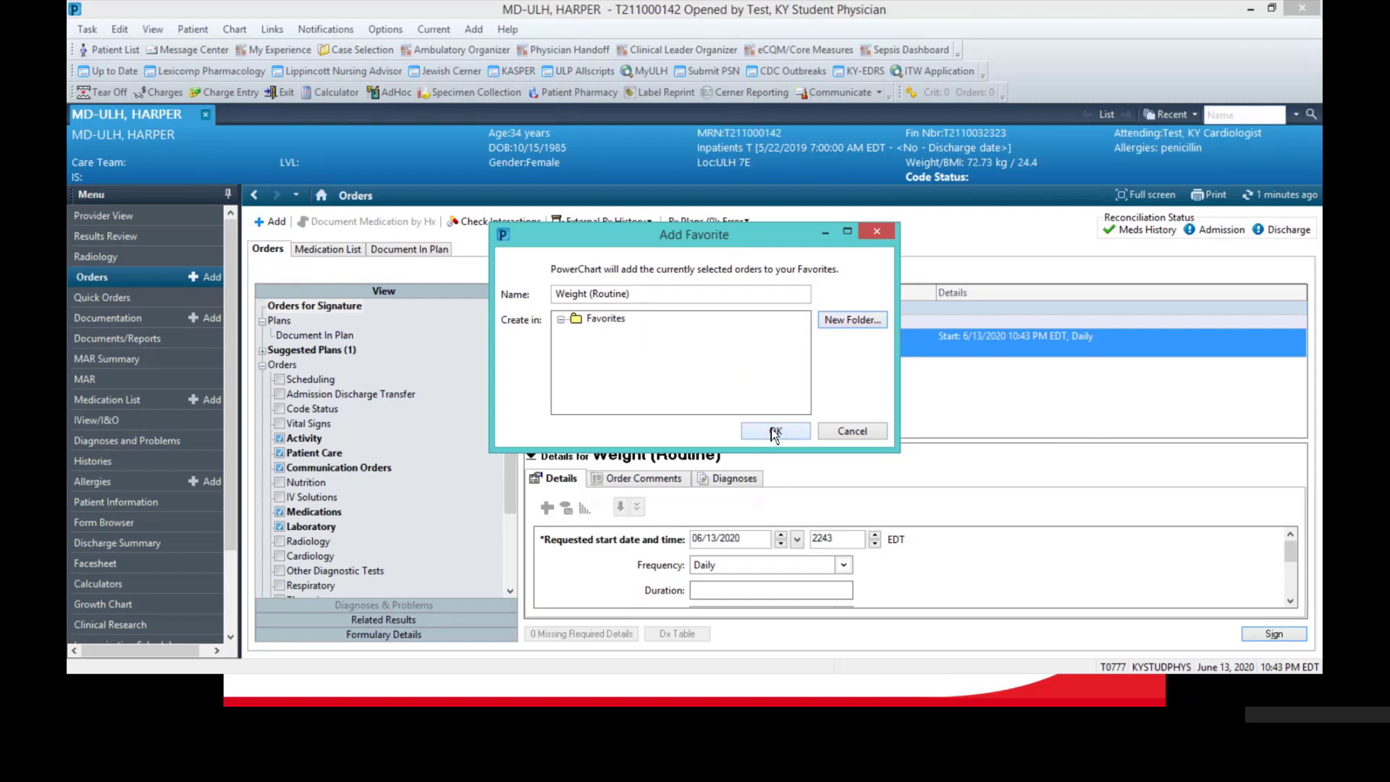
click(1265, 197)
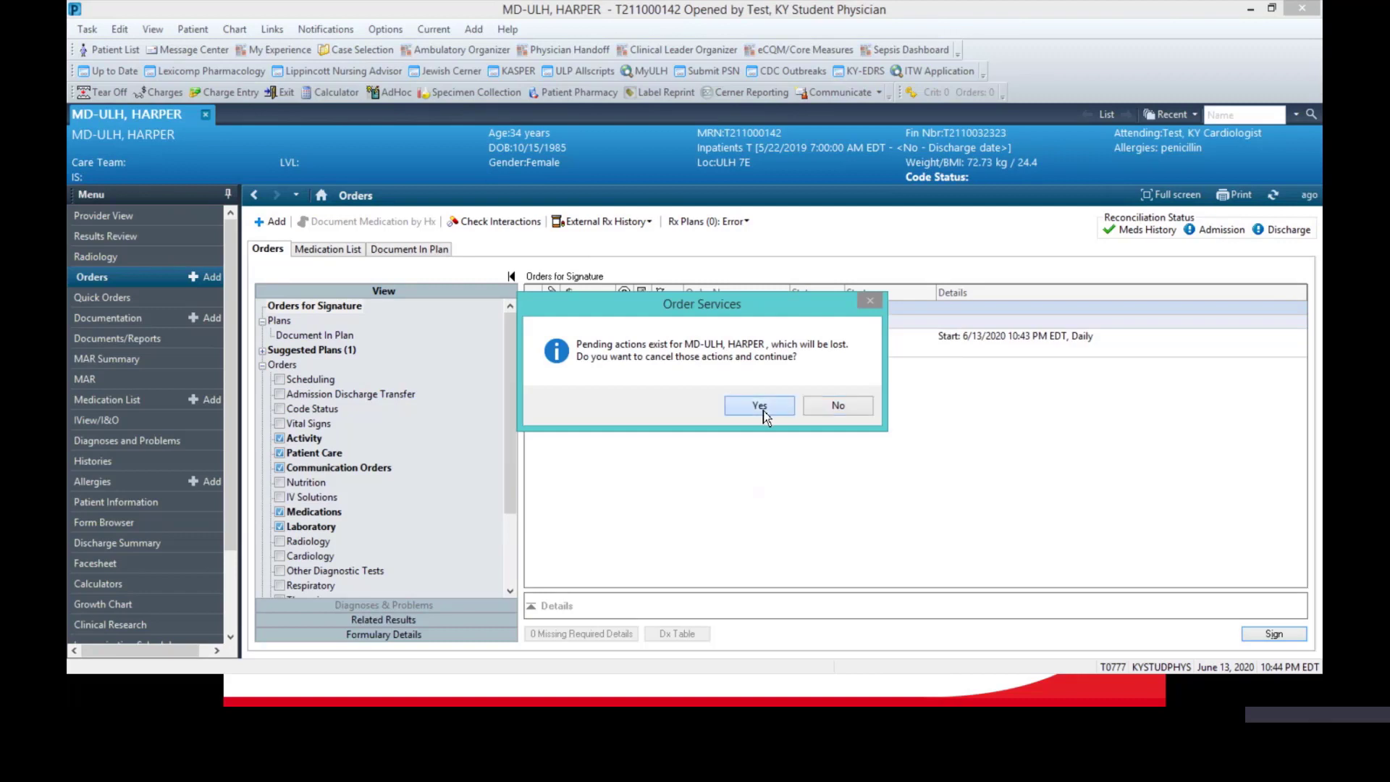
click(758, 405)
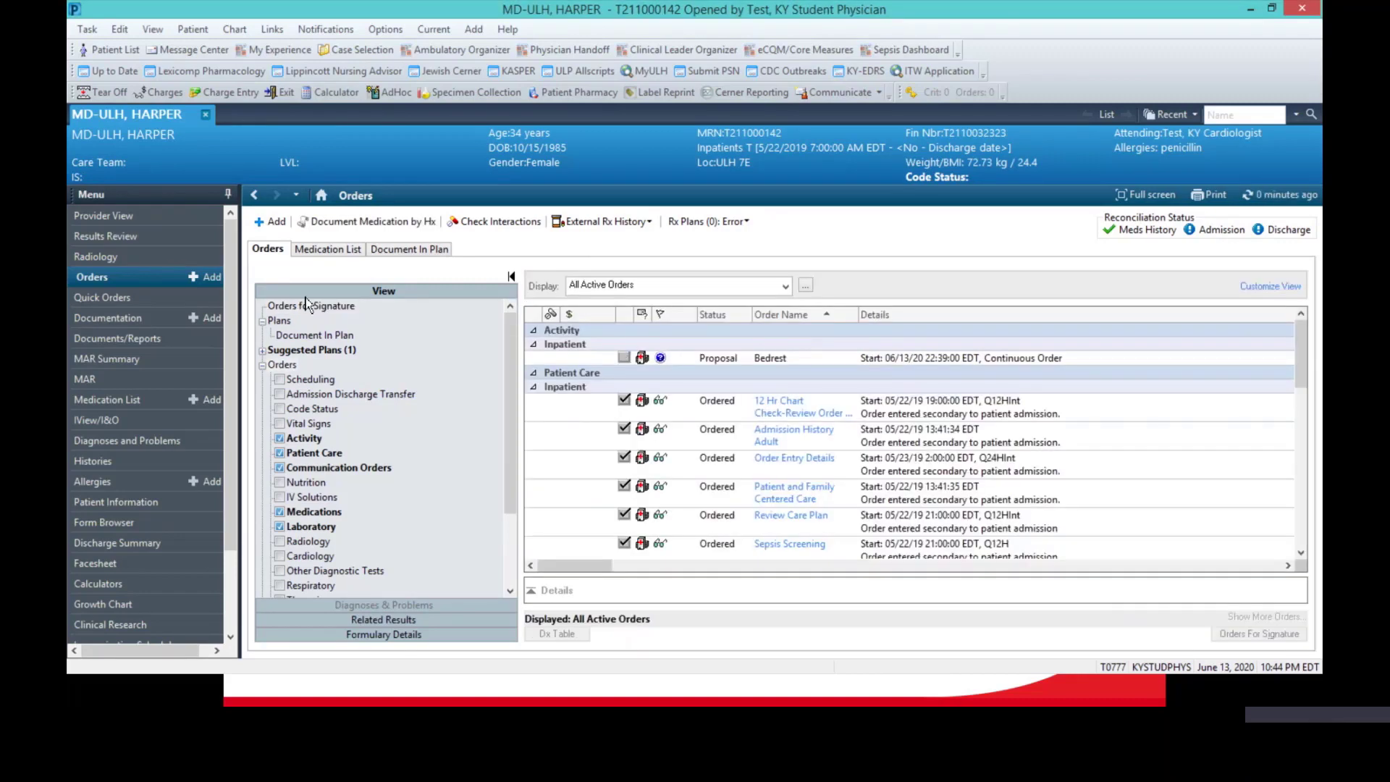
Add the daily Weight (Routine) order from the "Daily orders" favorites folder and sign the proposal
click(262, 223)
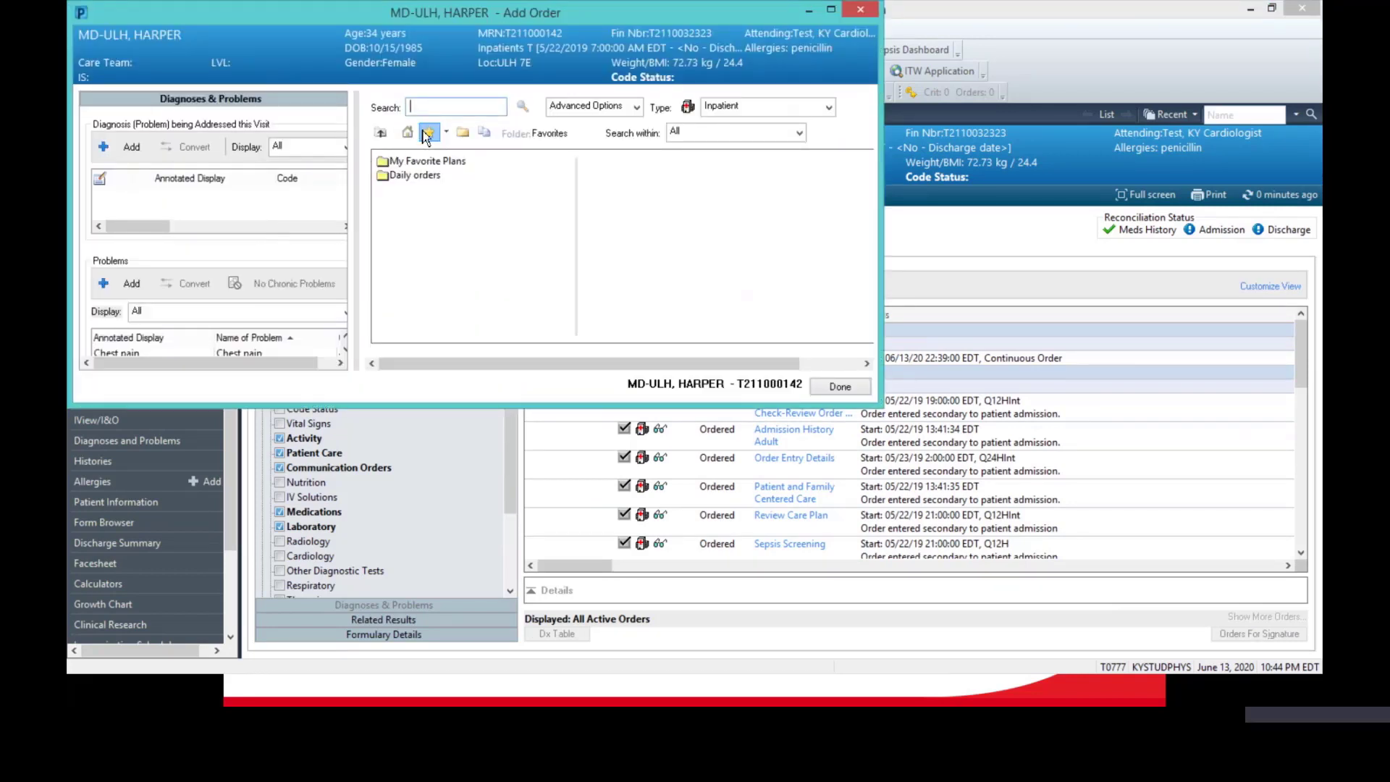
double_click(407, 177)
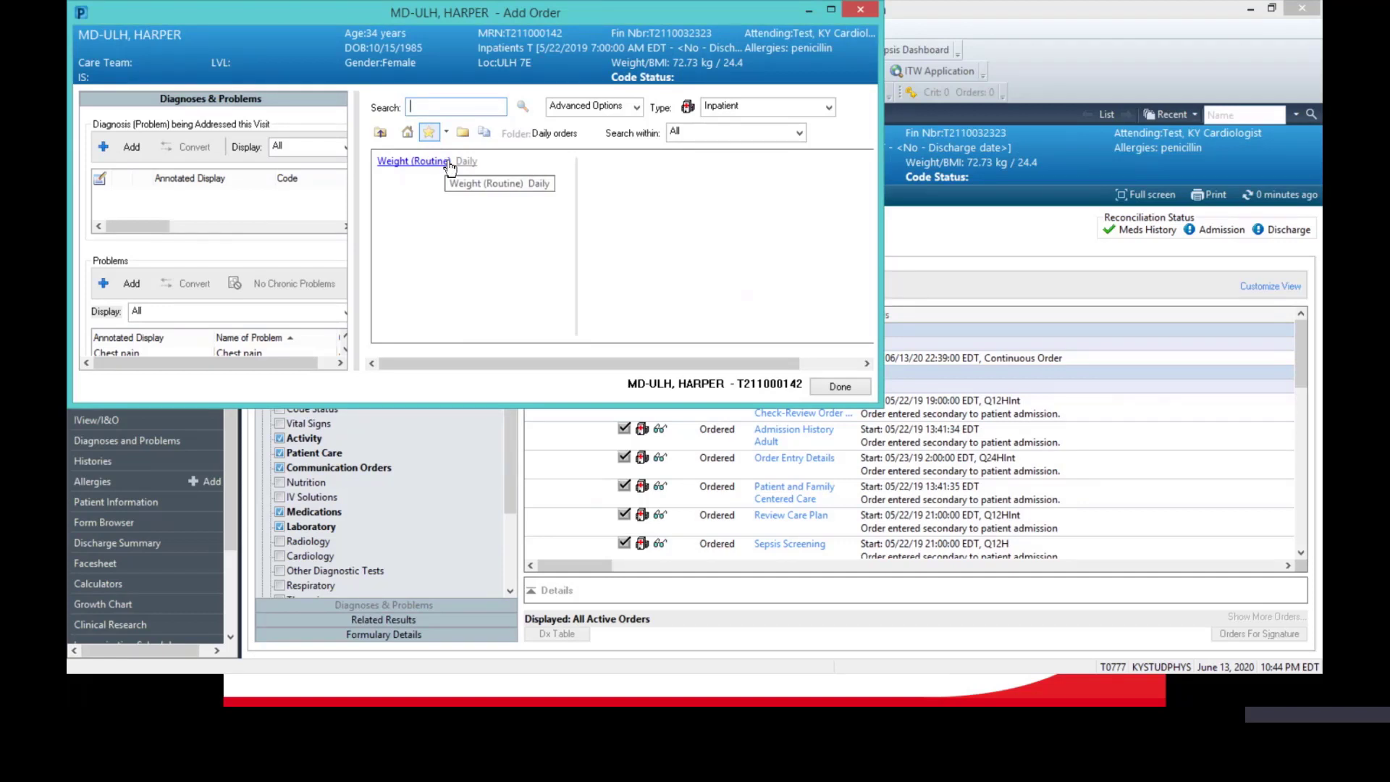
click(448, 163)
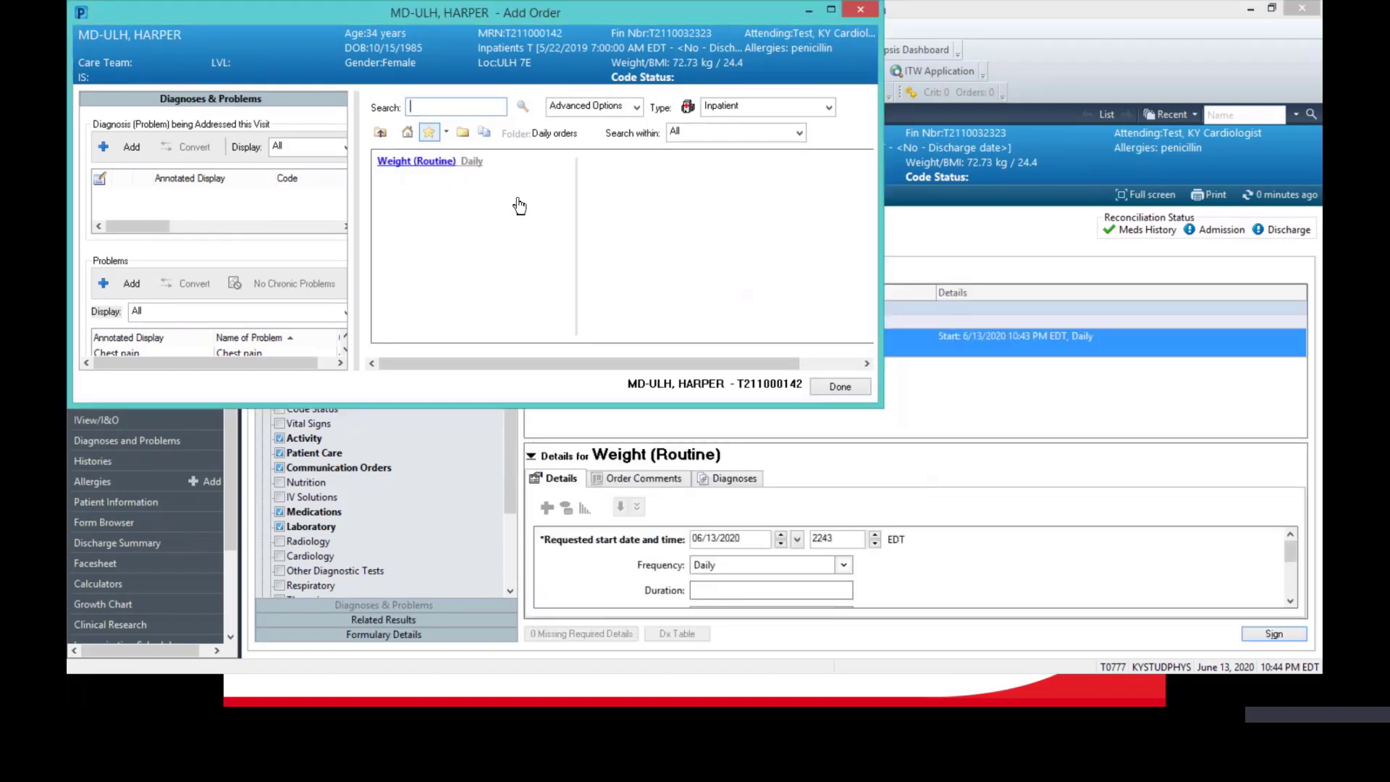
click(840, 387)
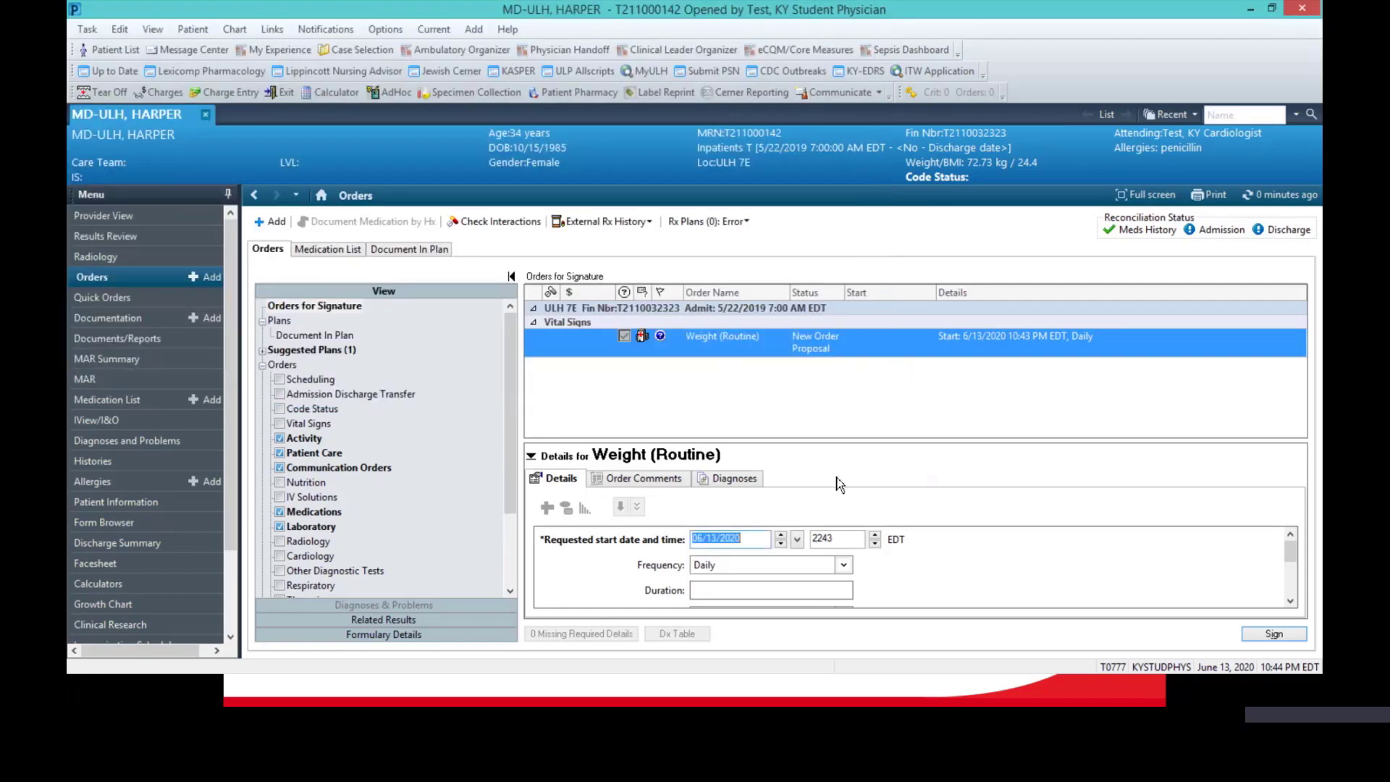
click(1277, 635)
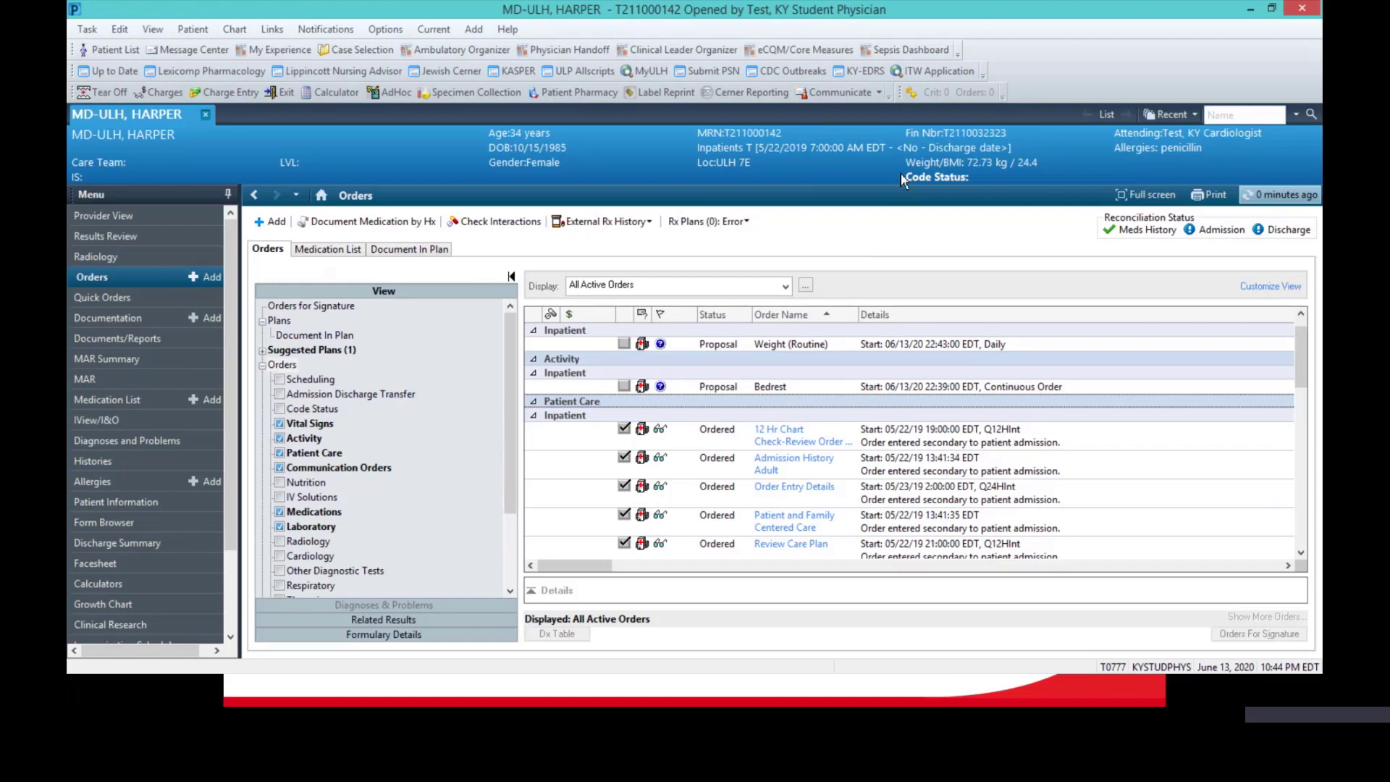
Start a new note, search the templates for "medical", and mark Medical Student H & P and Medical Student Progress Note as favorites
click(93, 315)
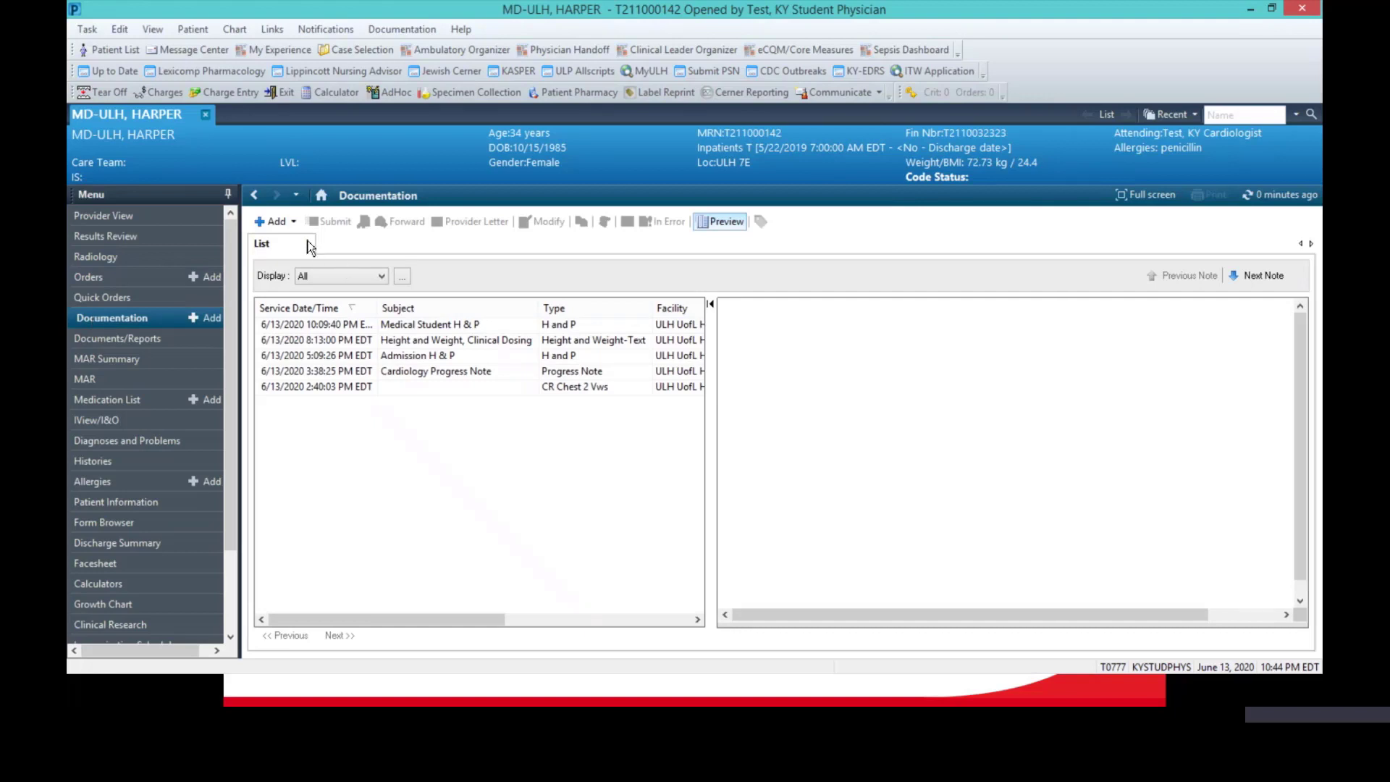
click(263, 225)
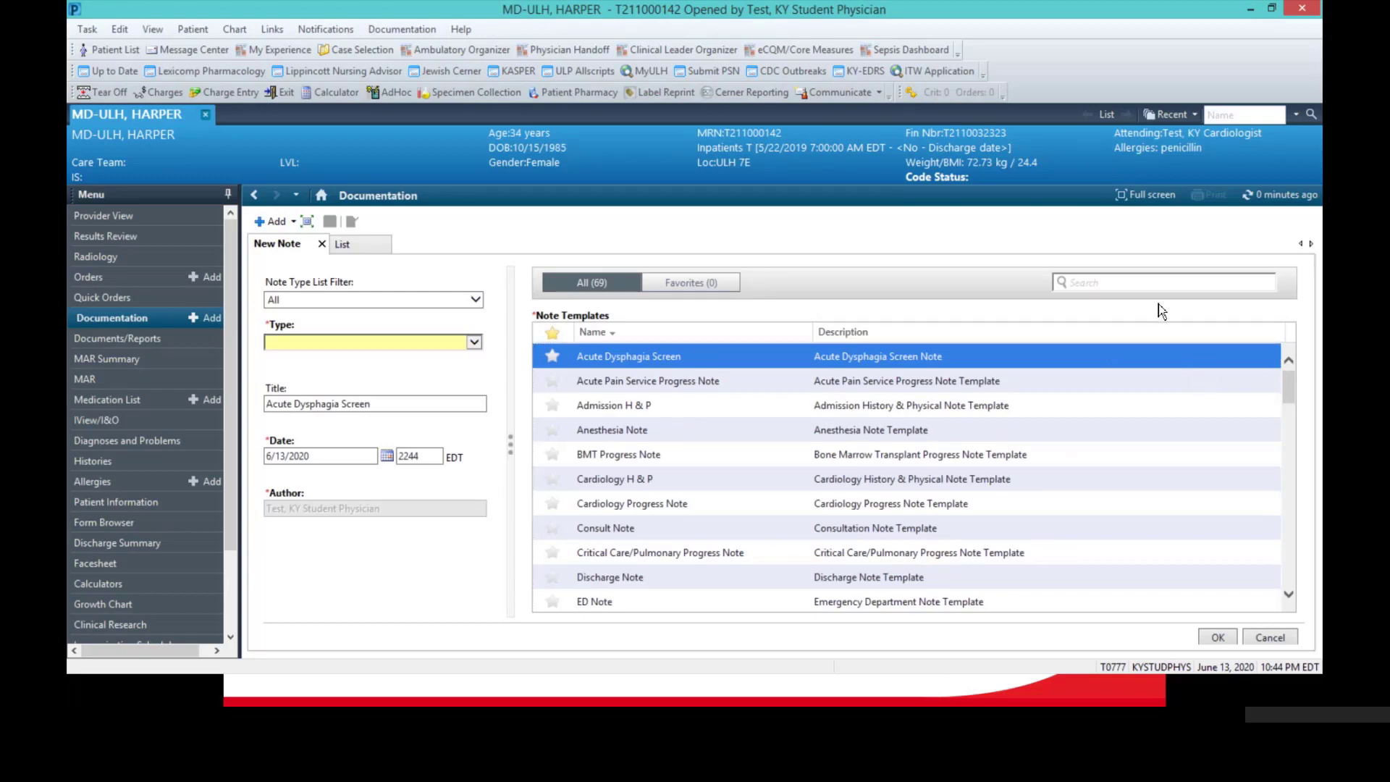
drag(1290, 391, 1296, 452)
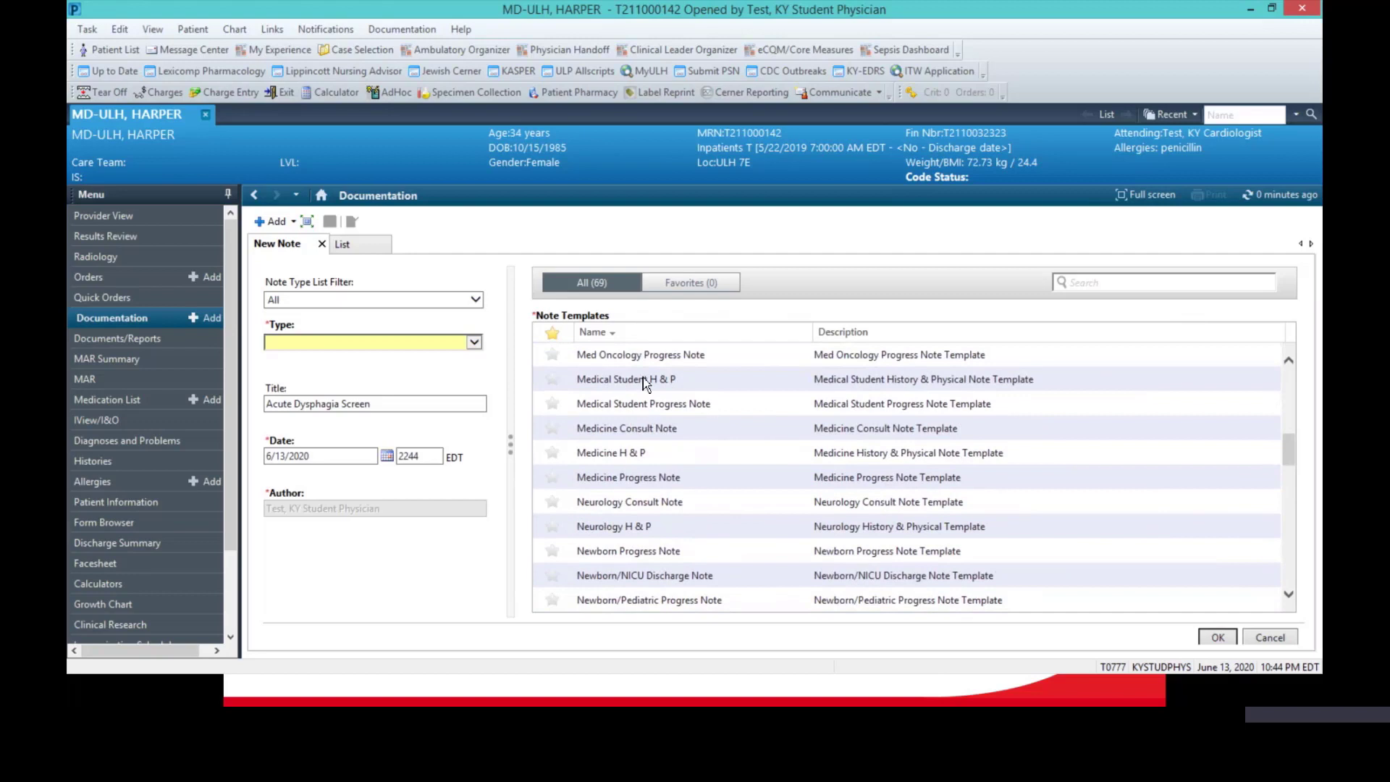
click(1169, 281)
text(medica)
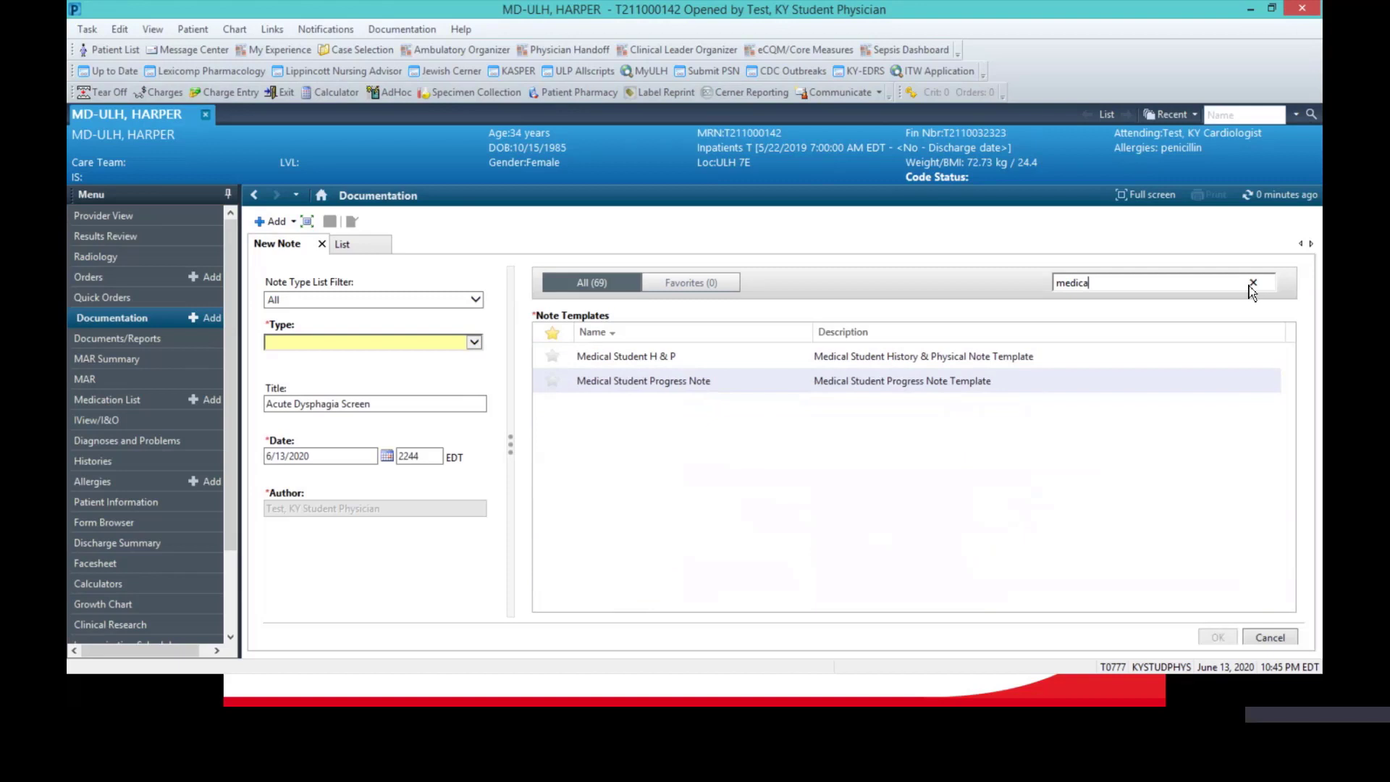
text(l)
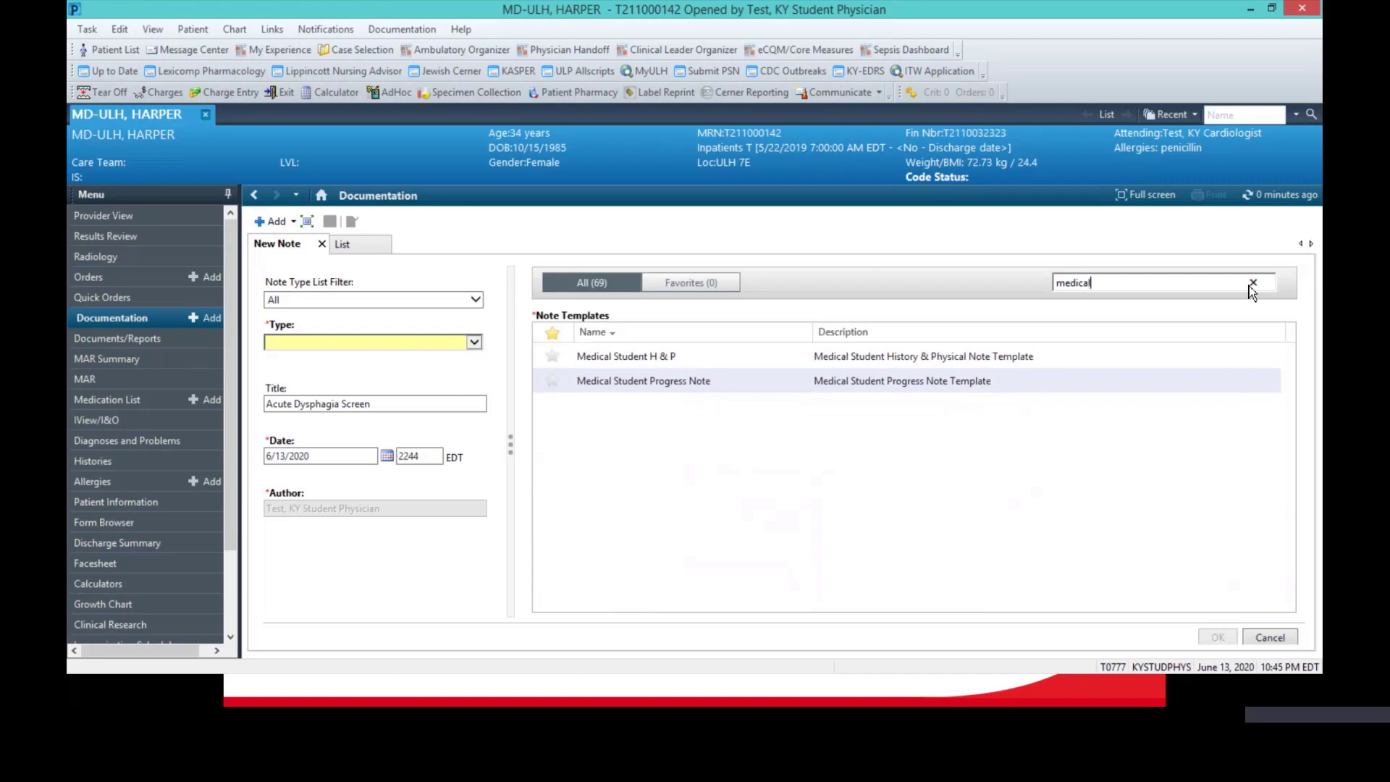
click(554, 358)
click(554, 382)
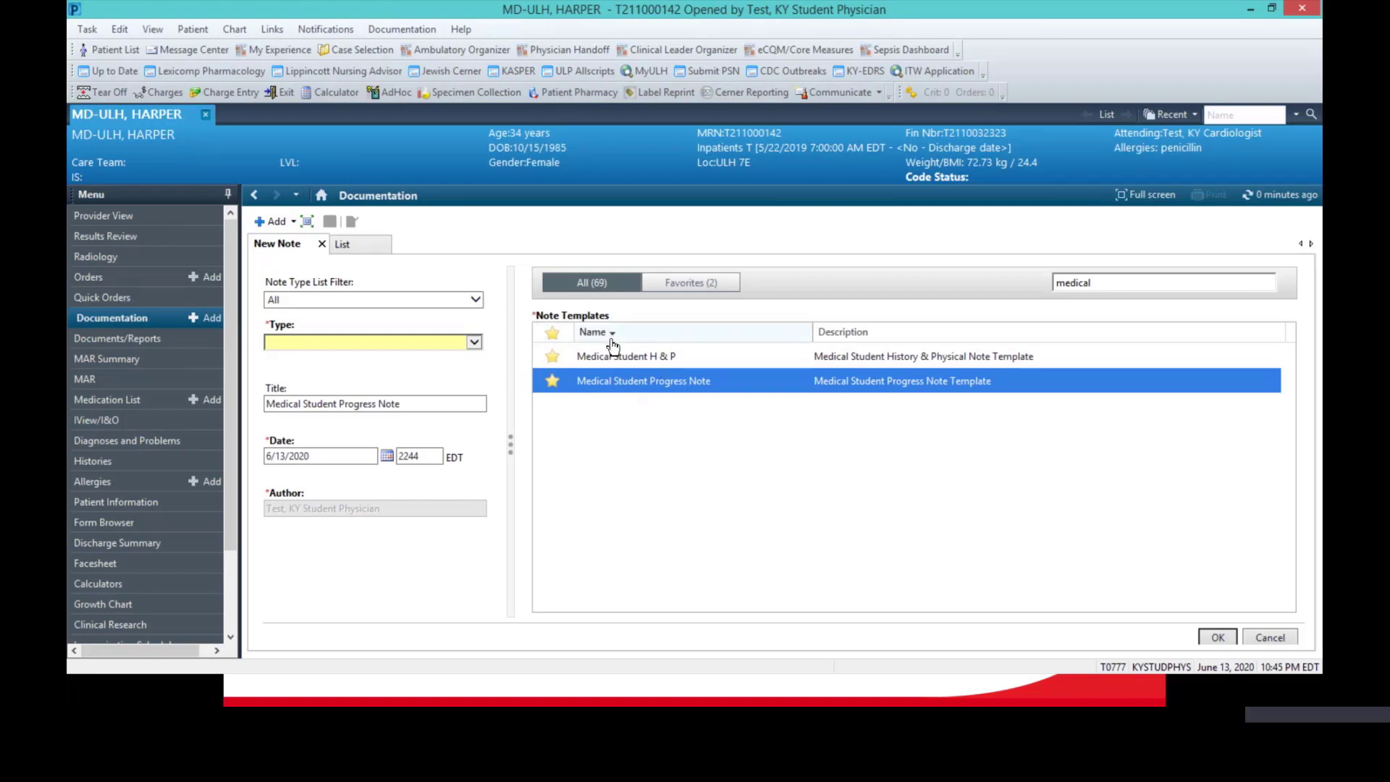
Review the favorite note templates, close and reopen the new note, and browse the full template list
click(688, 285)
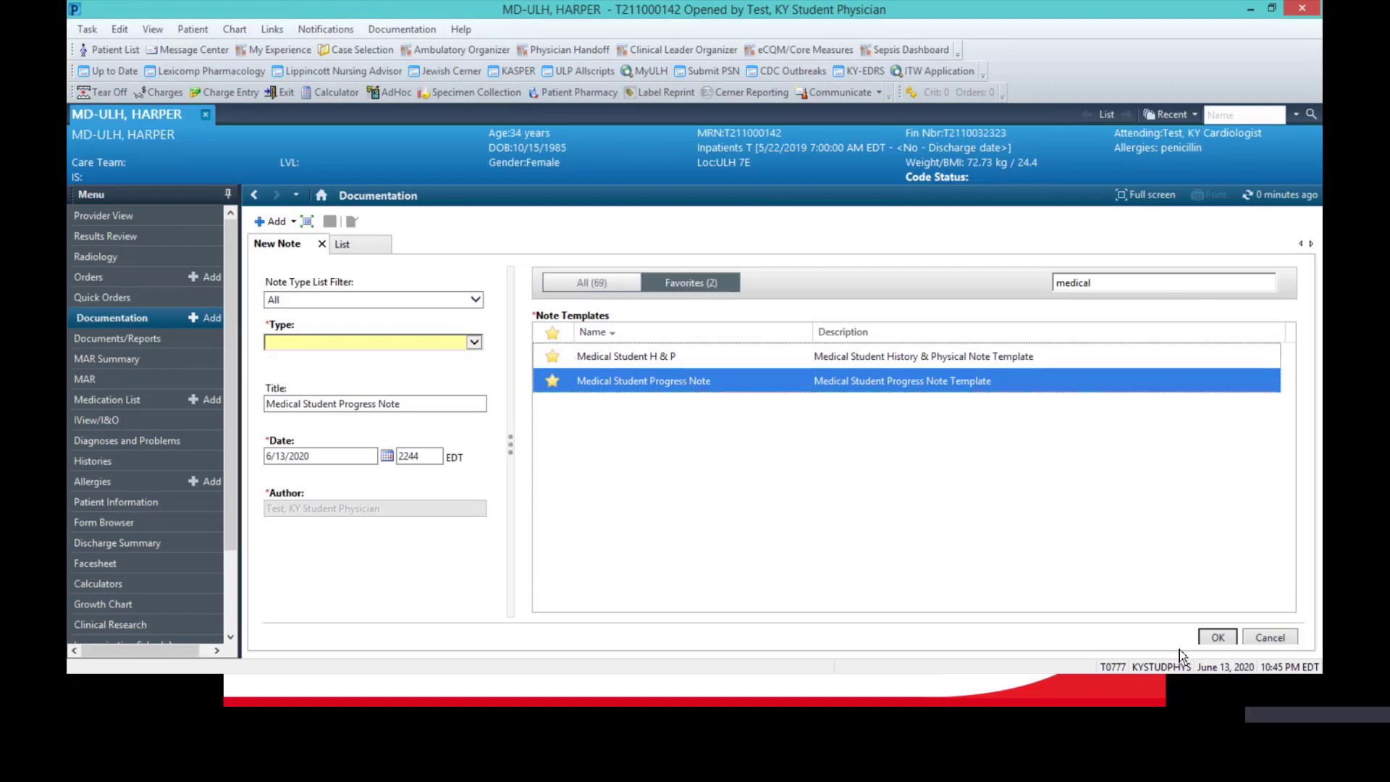
click(323, 245)
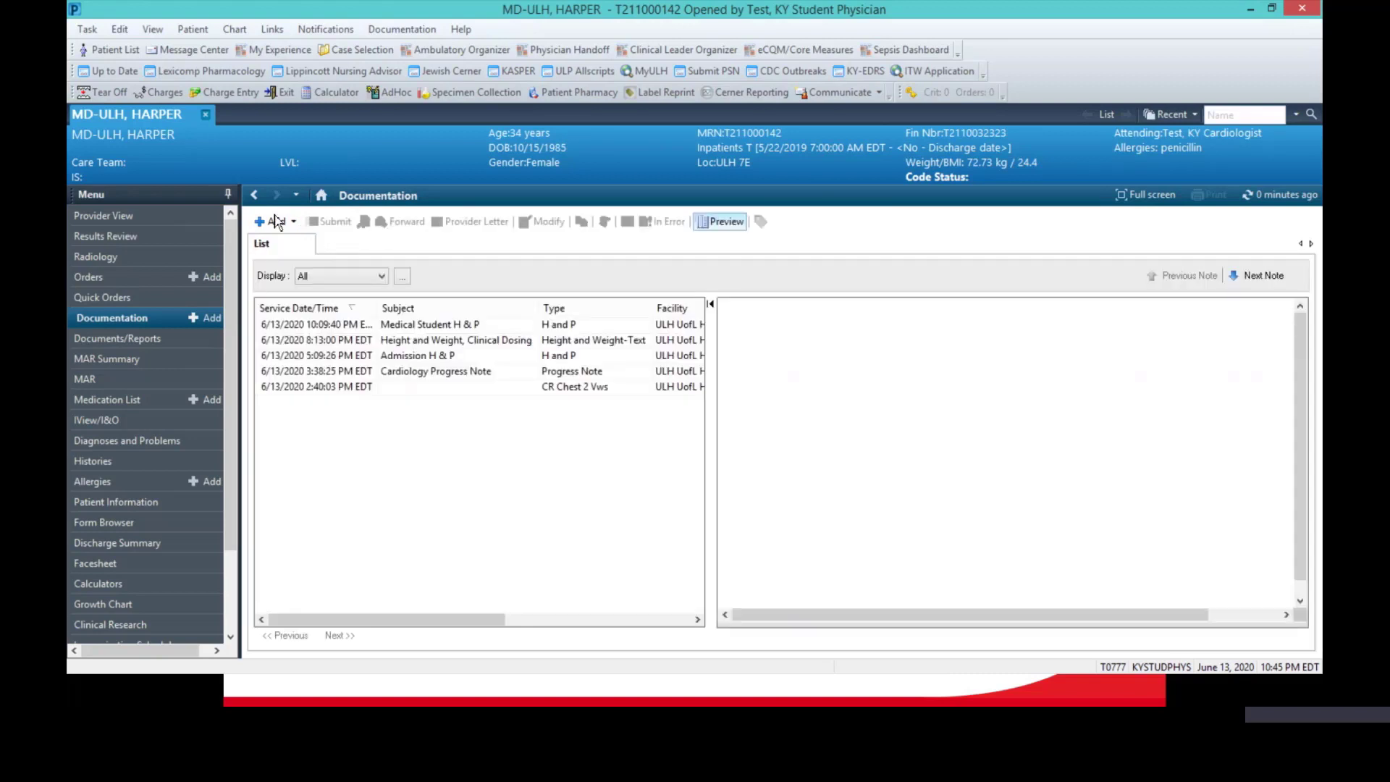
click(264, 225)
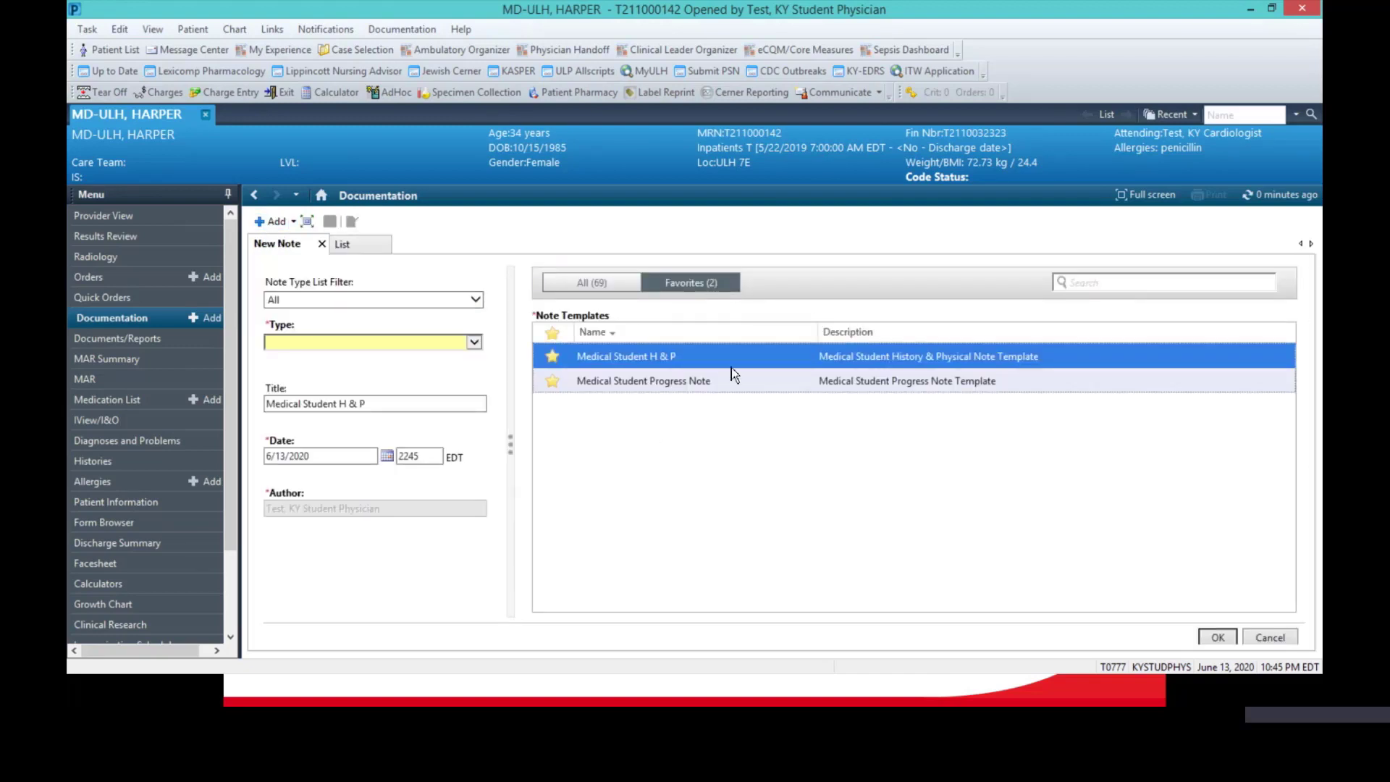
click(583, 283)
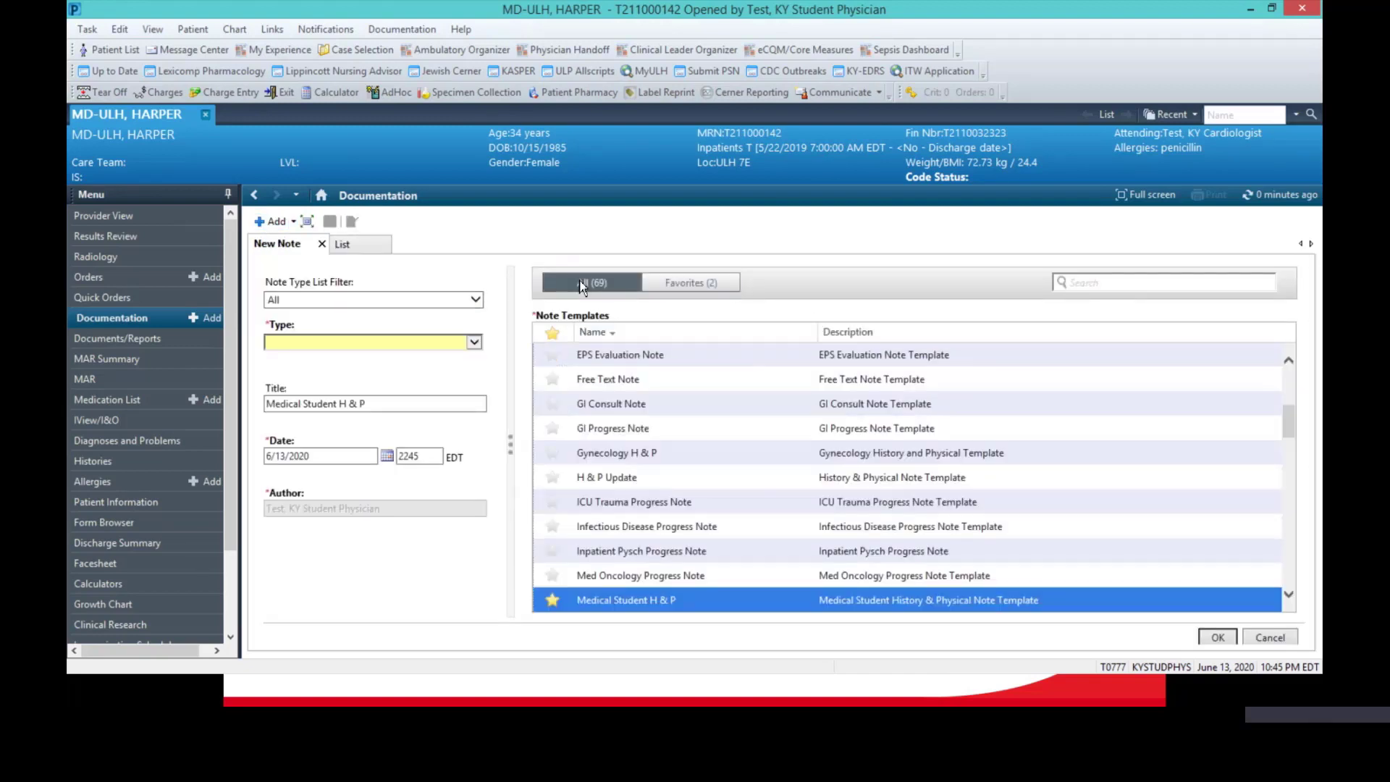
scroll(739, 530, down, 4)
scroll(738, 530, down, 5)
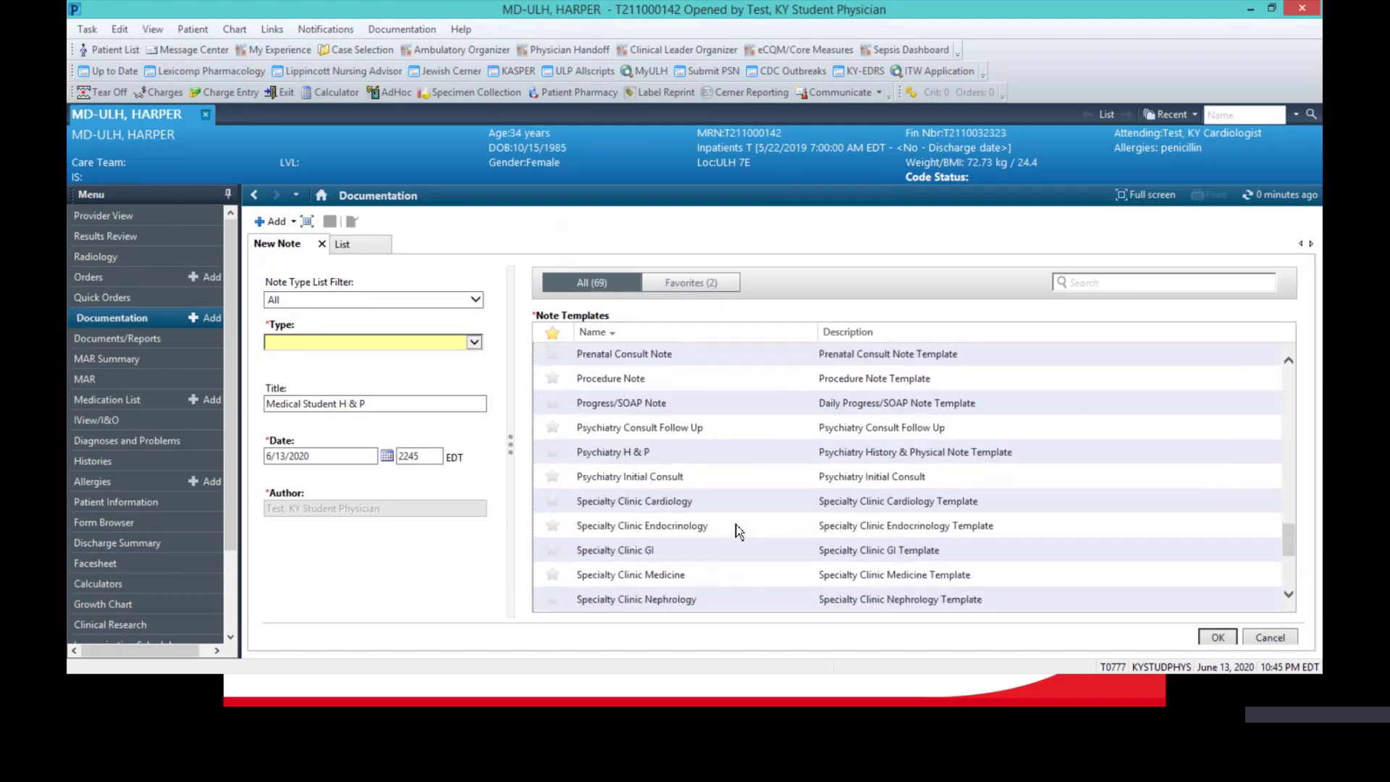
Start a note from the favorite Medical Student H & P template and discard its unsaved changes
scroll(739, 531, up, 15)
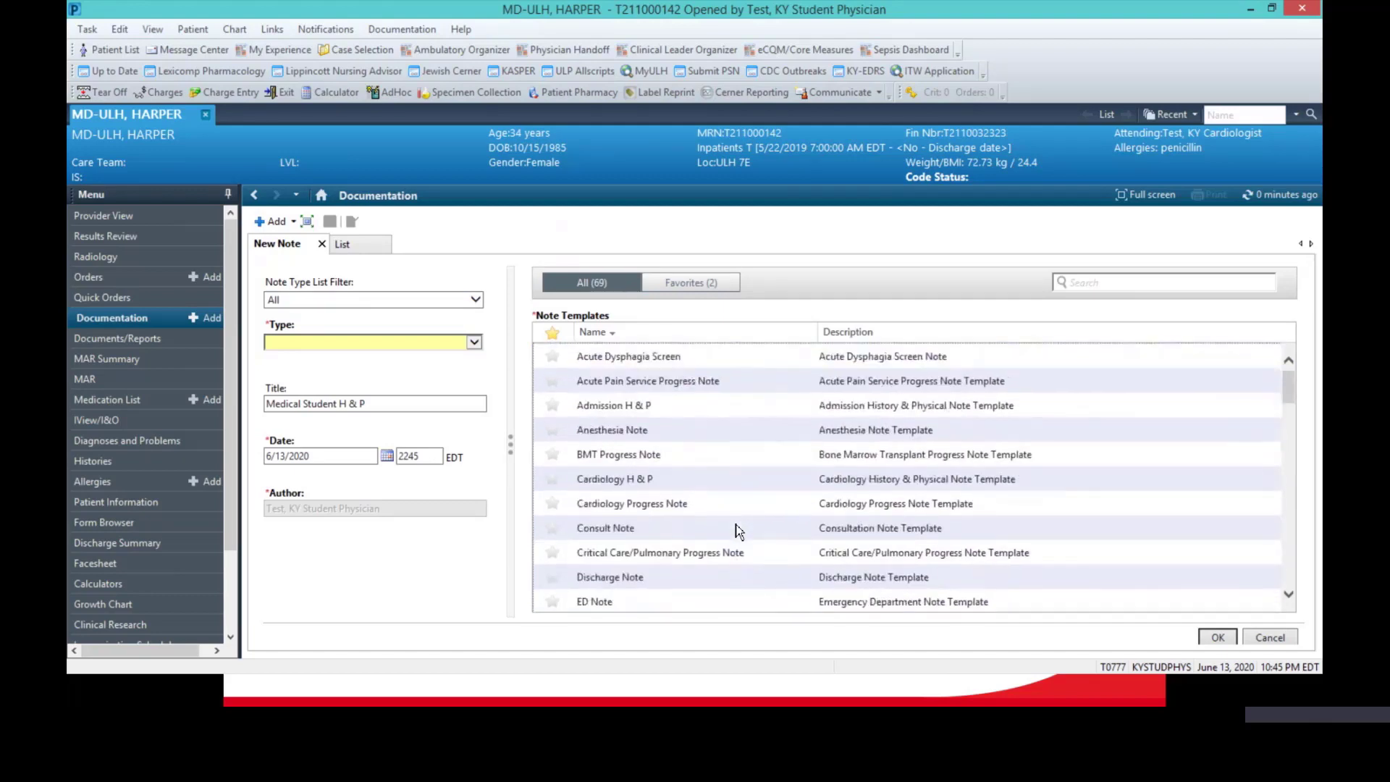
click(671, 283)
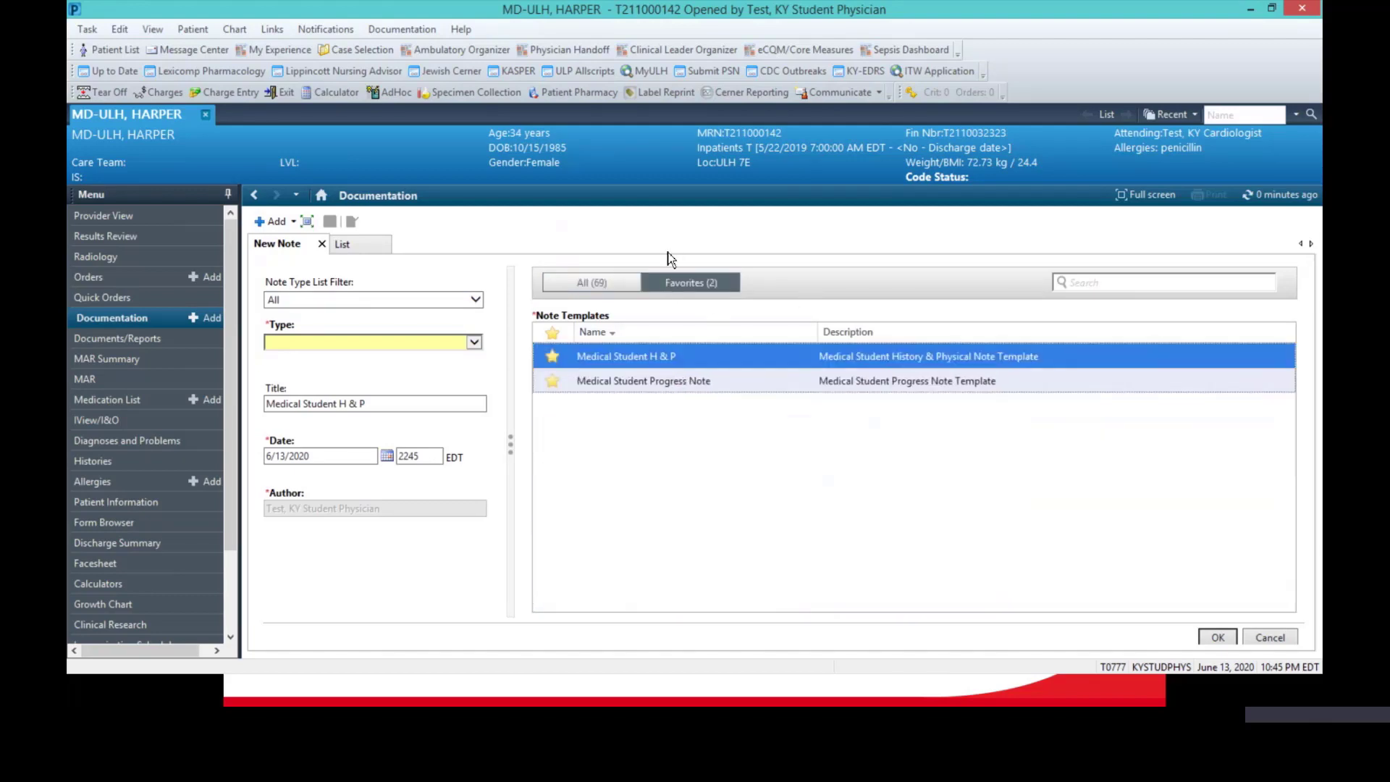
double_click(713, 355)
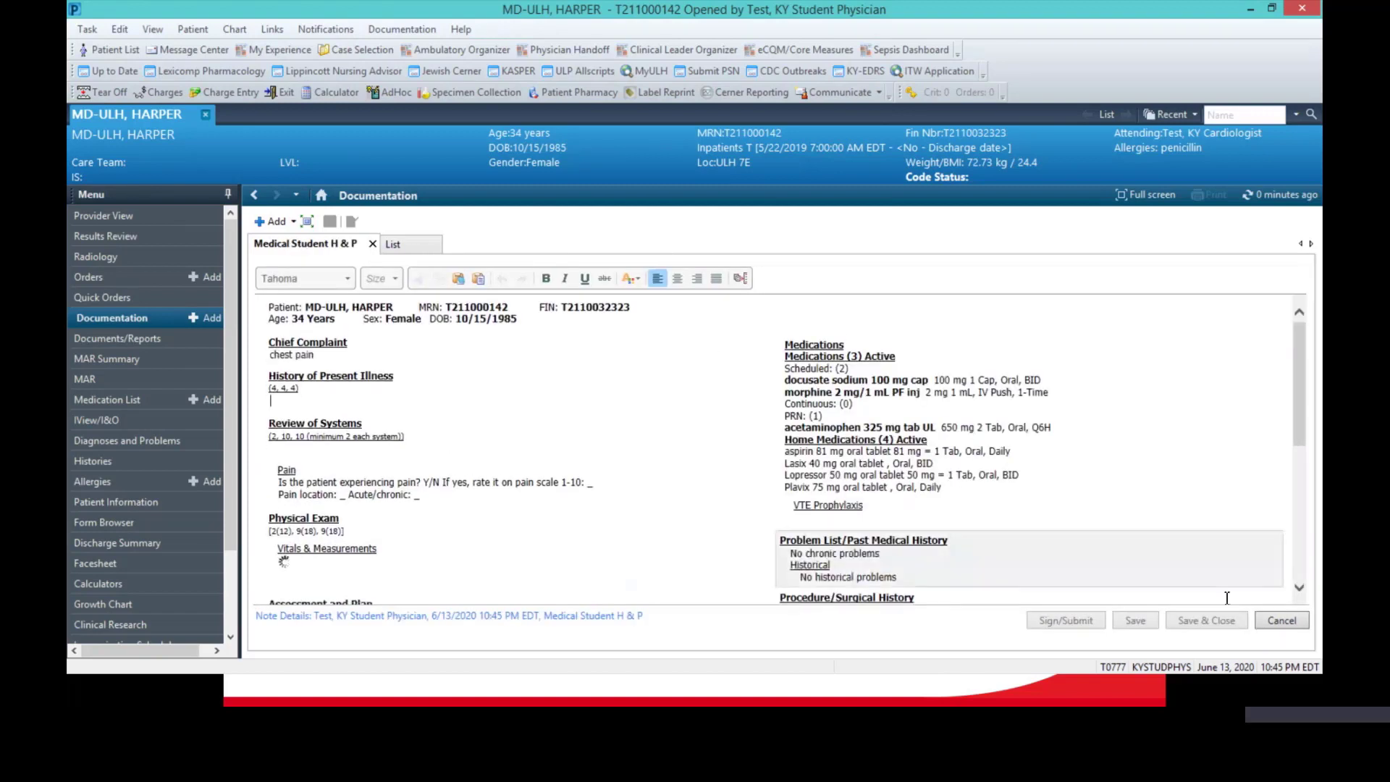
click(1274, 624)
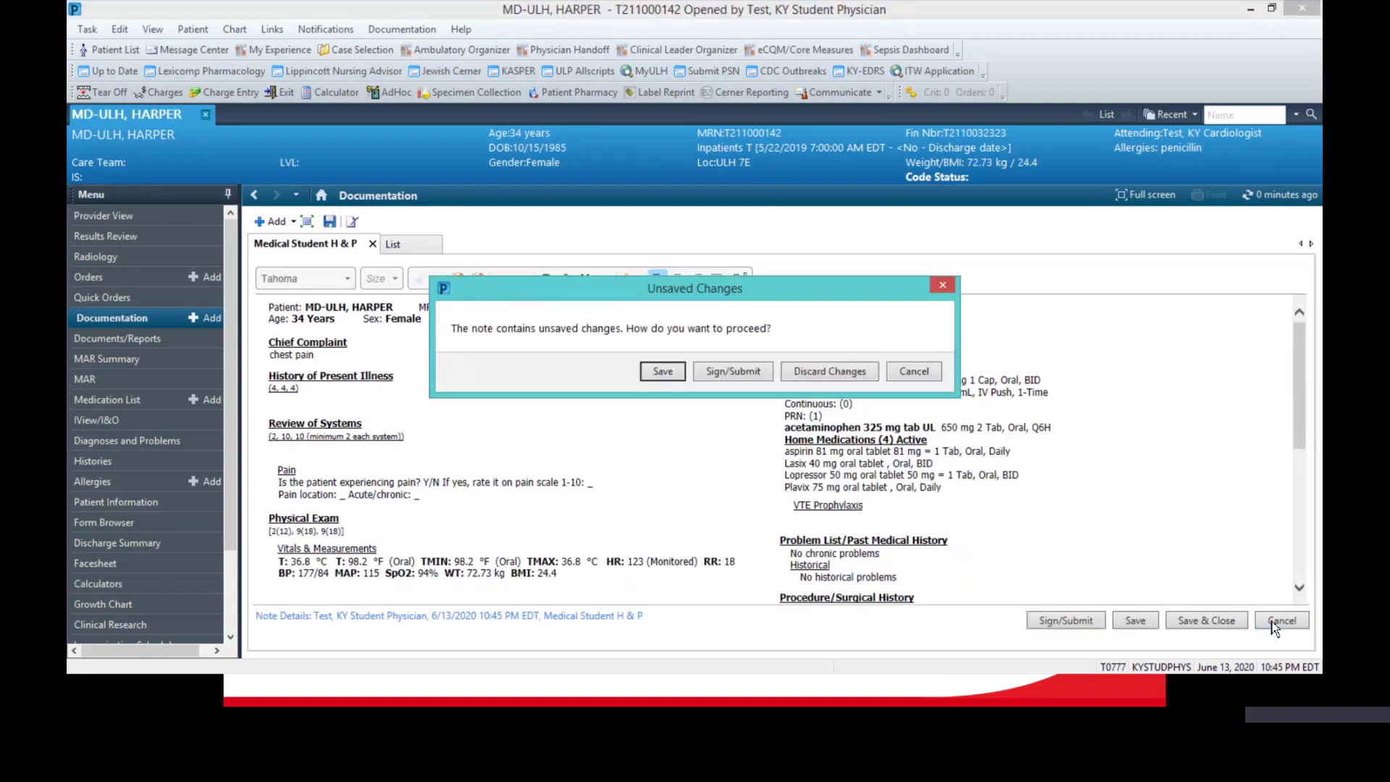
click(829, 371)
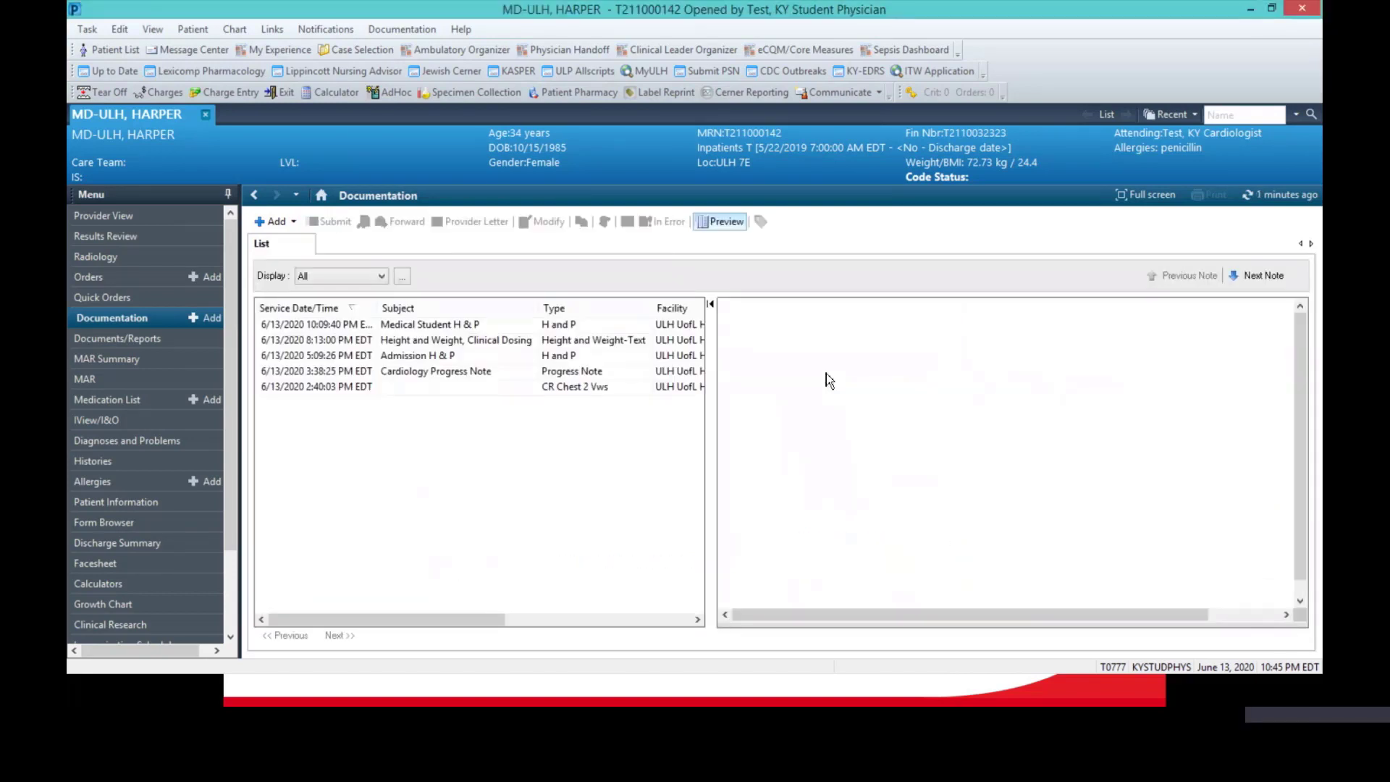
Close the patient's chart and exit the application
click(205, 113)
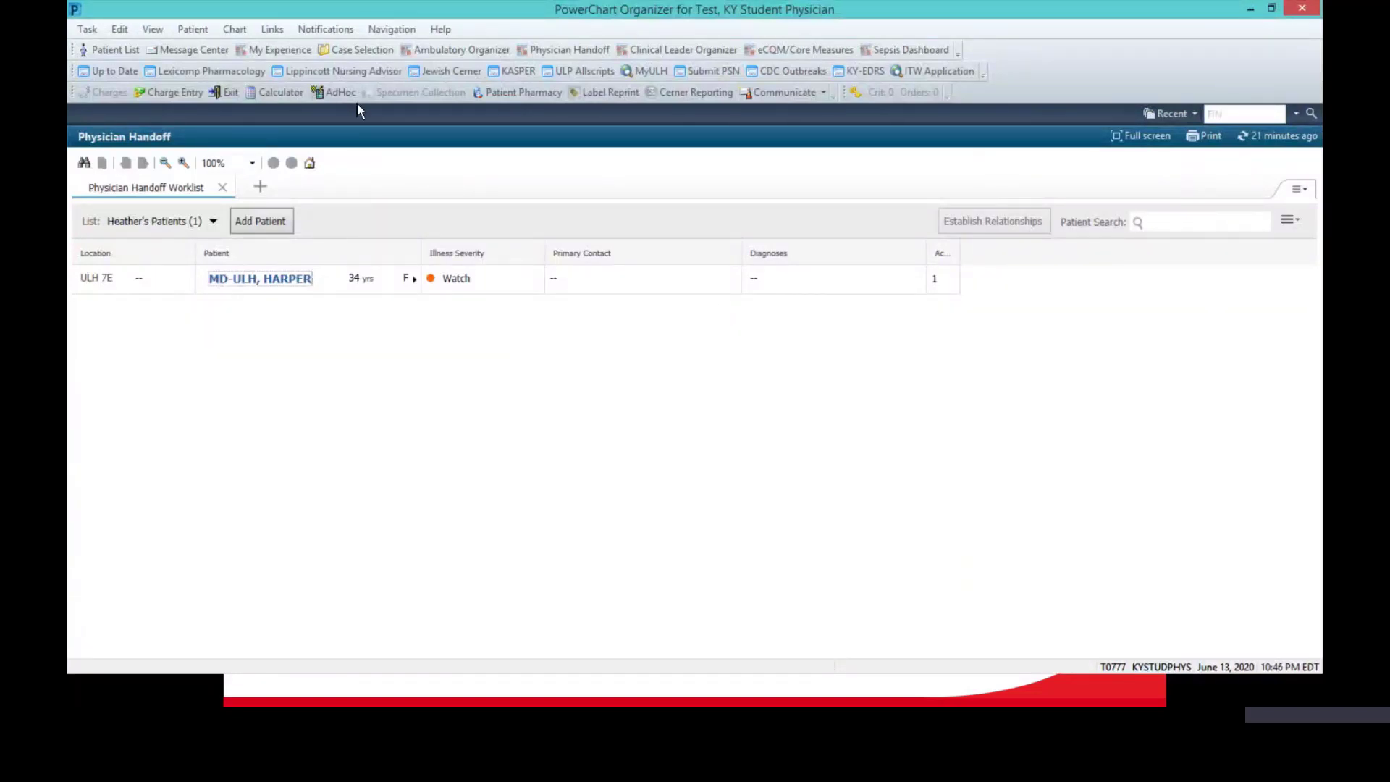
click(236, 93)
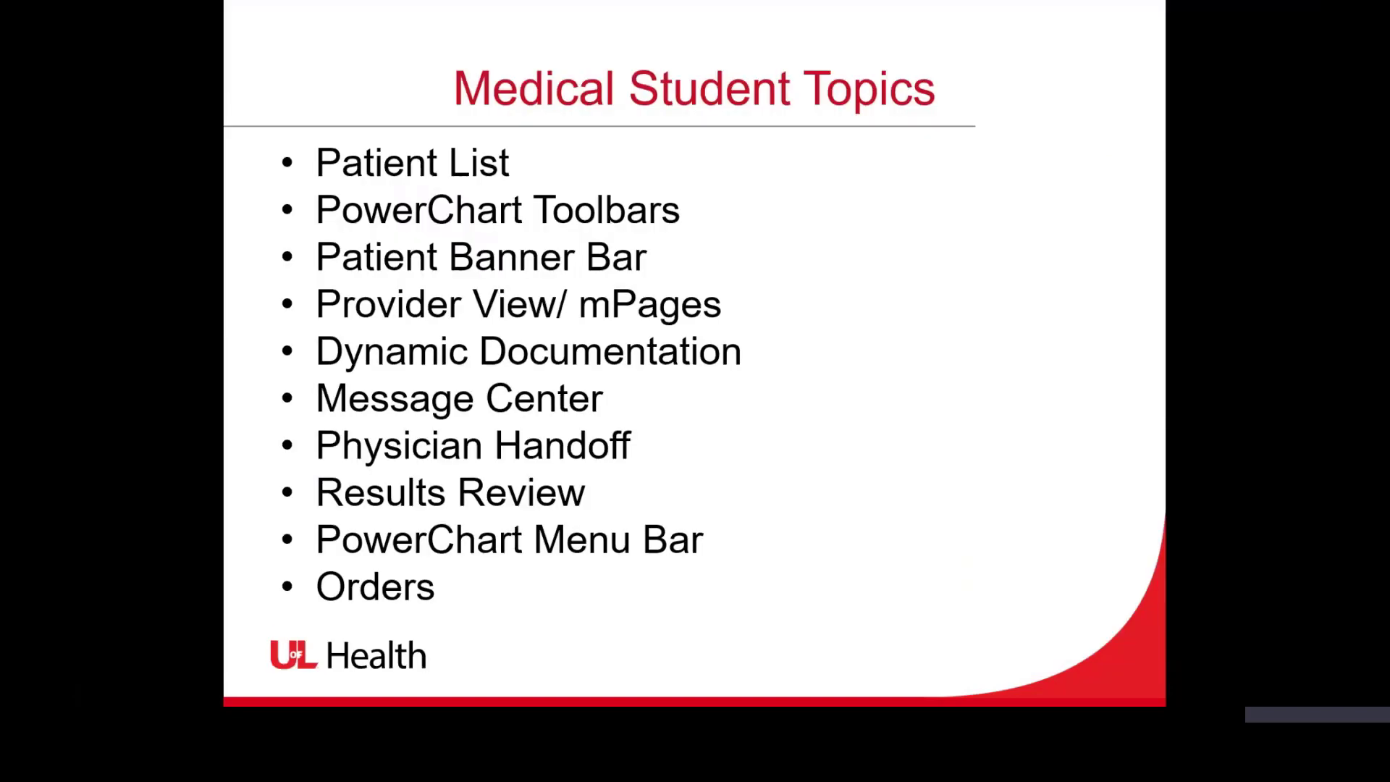